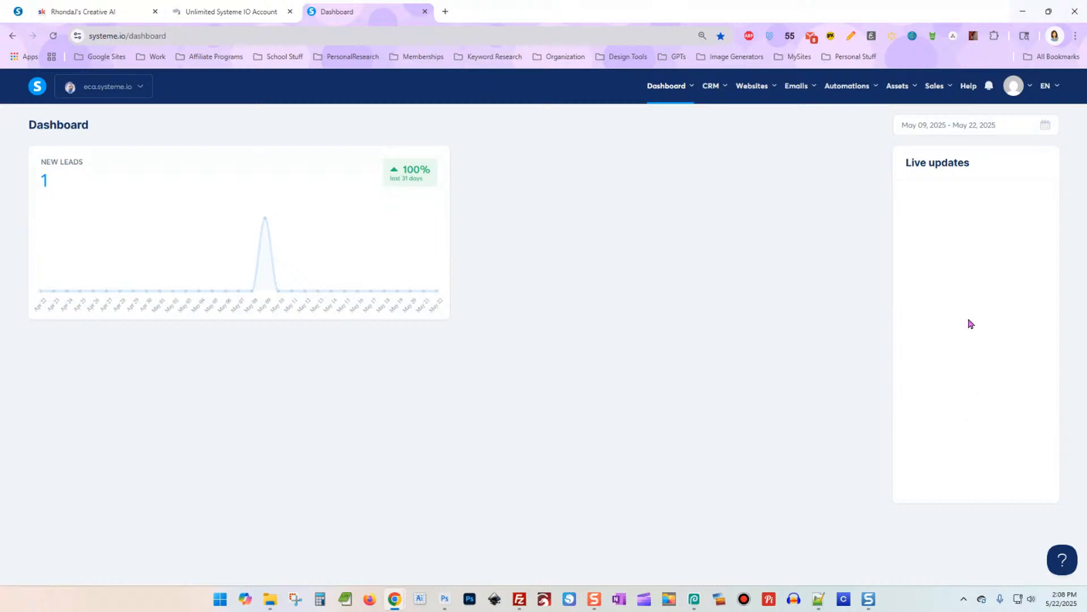
# Step: Look through the student dashboard's course enrollments and communities, and return to the main dashboard
pyautogui.moveTo(673, 95)
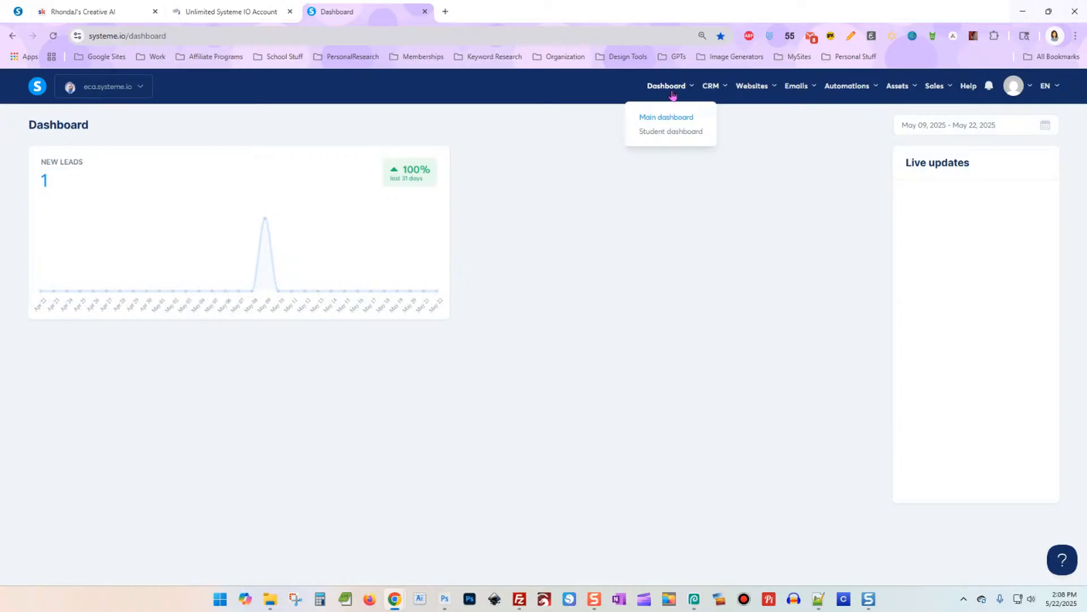
pyautogui.click(695, 134)
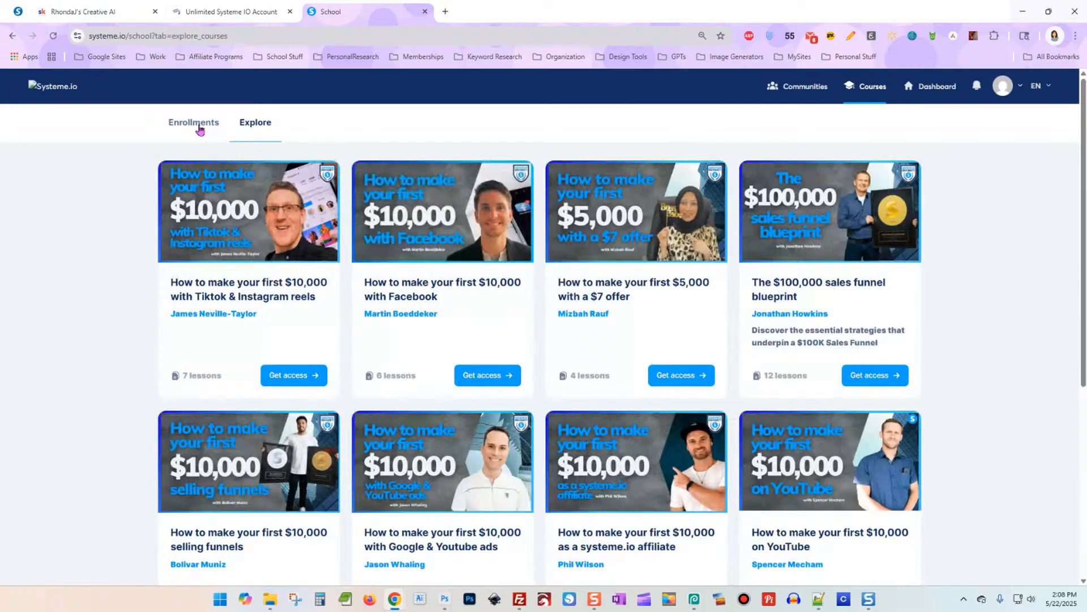
pyautogui.click(200, 130)
pyautogui.click(795, 88)
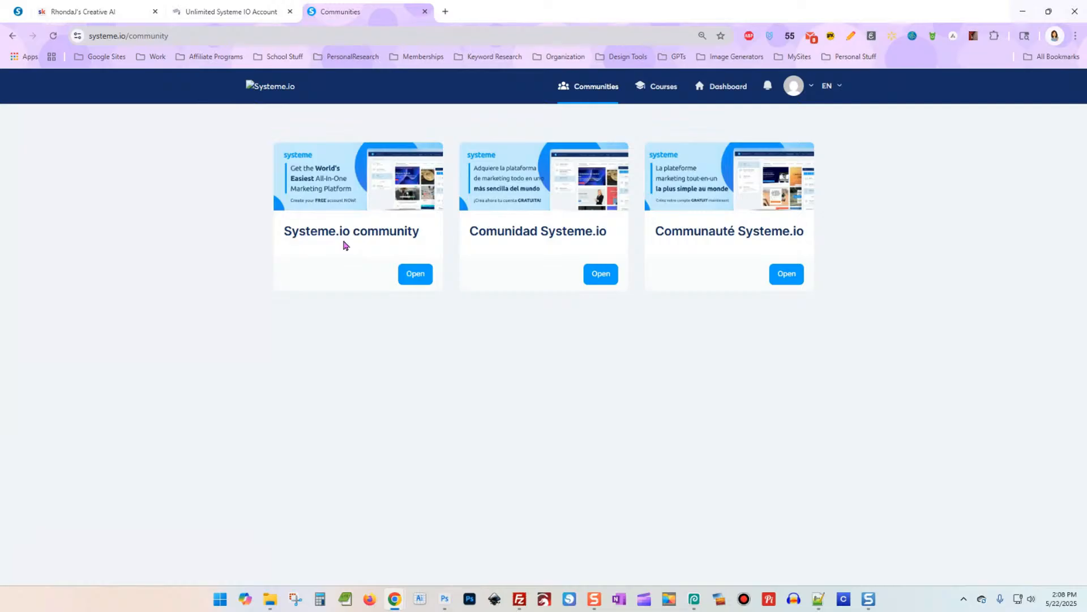
pyautogui.click(716, 90)
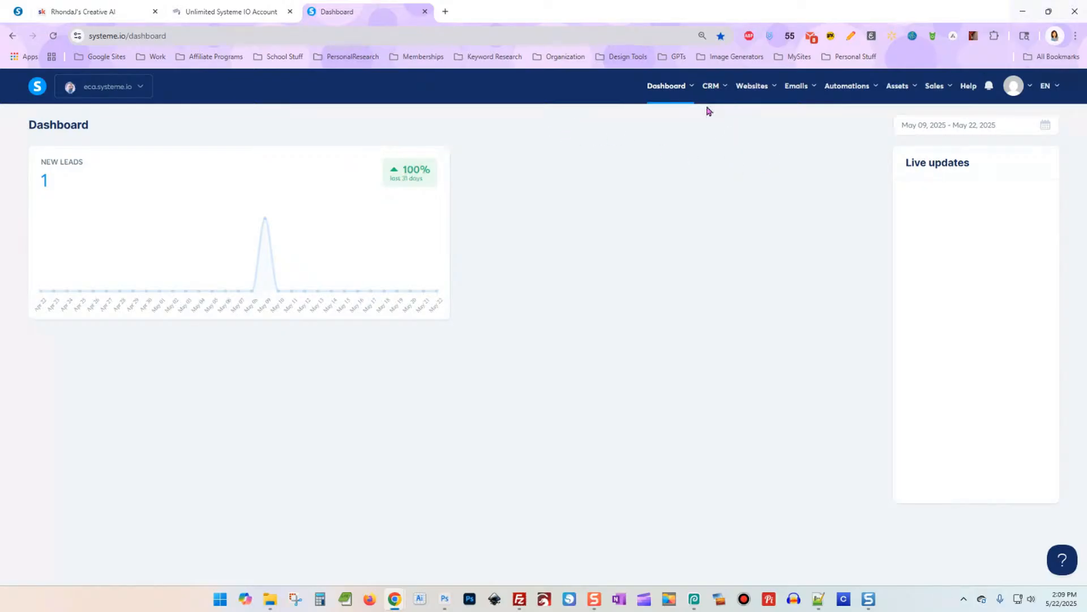
# Step: Open the CRM contacts list and examine the available contact filters
pyautogui.moveTo(719, 90)
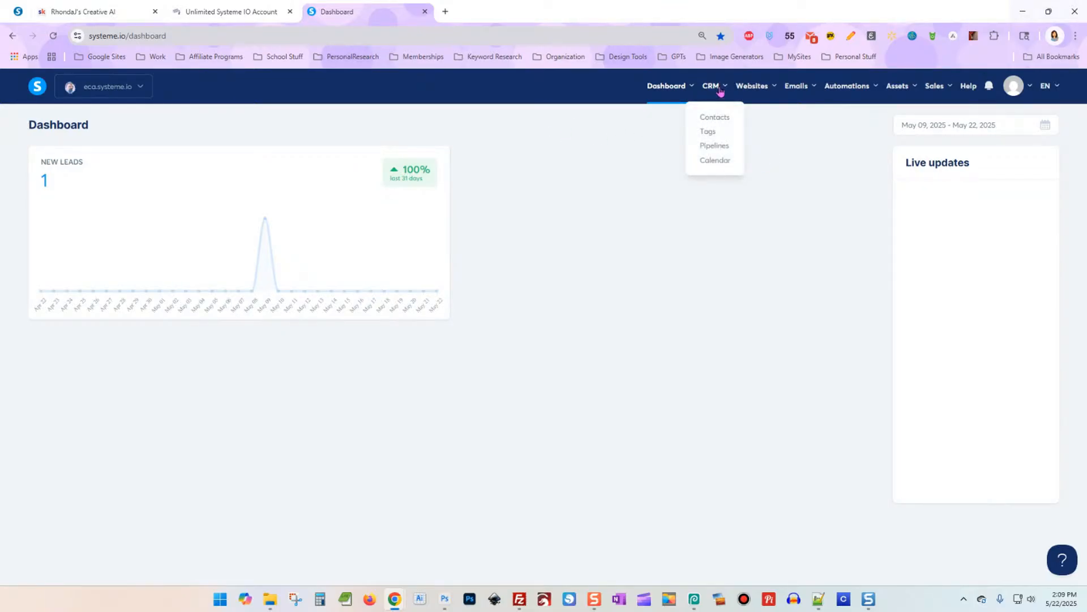
pyautogui.click(728, 117)
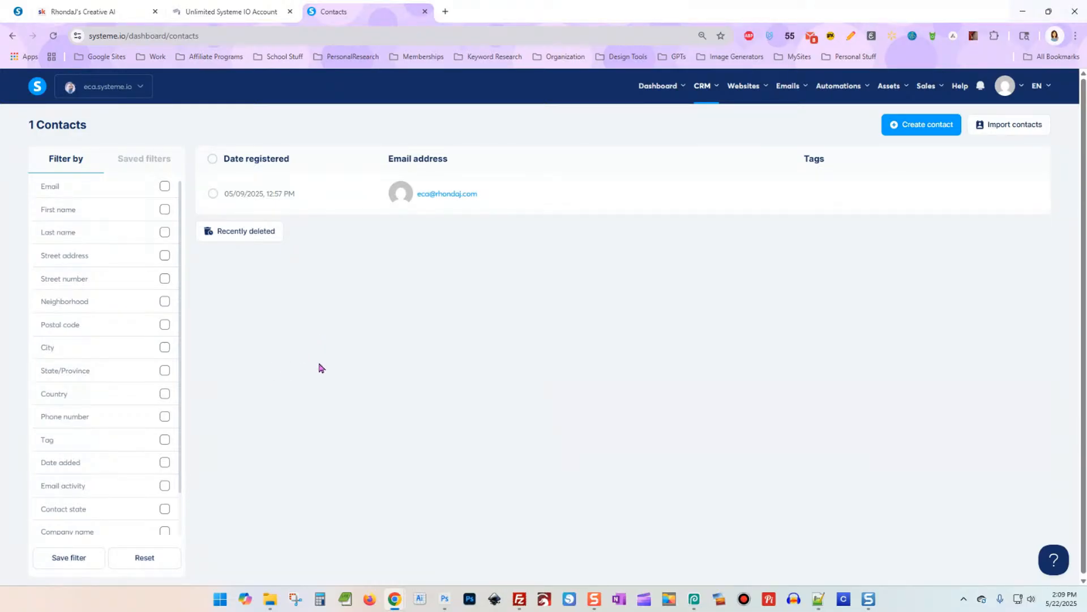
pyautogui.scroll(-1, 254, 303)
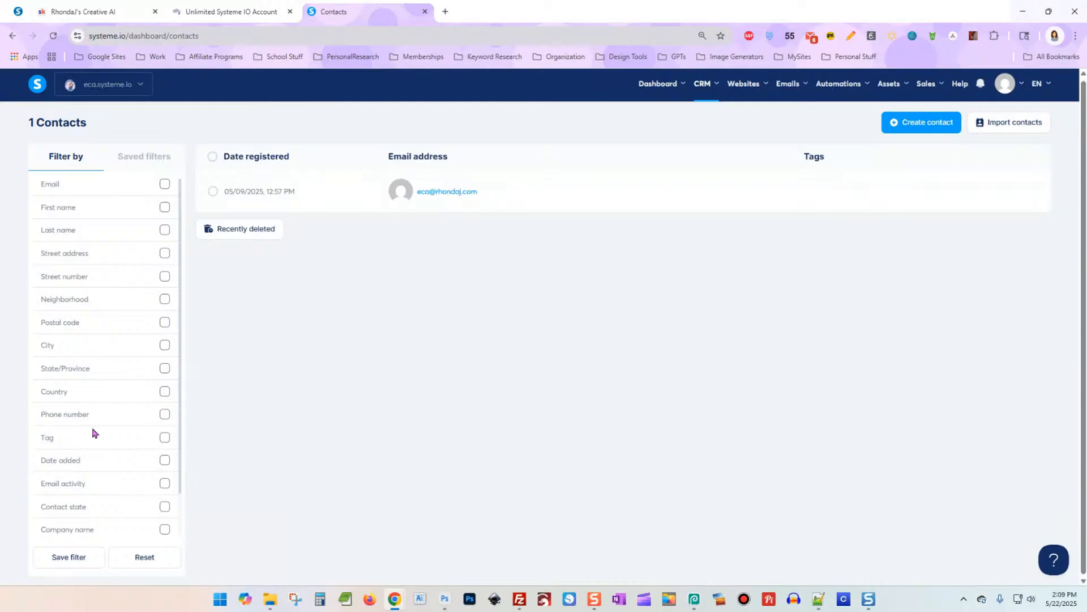
pyautogui.scroll(-1, 96, 479)
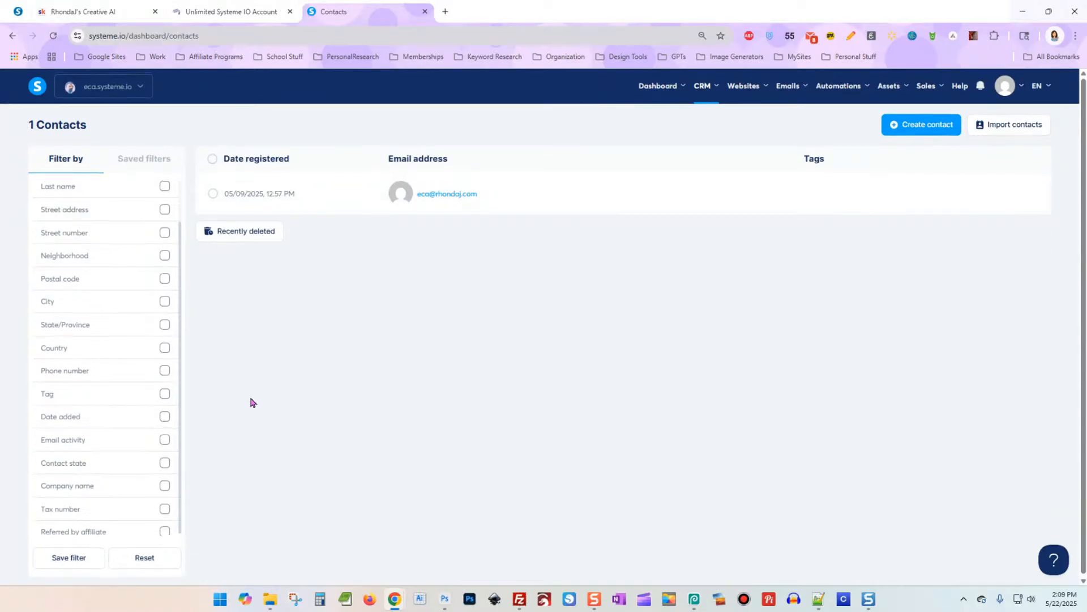
# Step: Create a CRM contact tag named "Tumbler Wrap Freebie"
pyautogui.moveTo(708, 102)
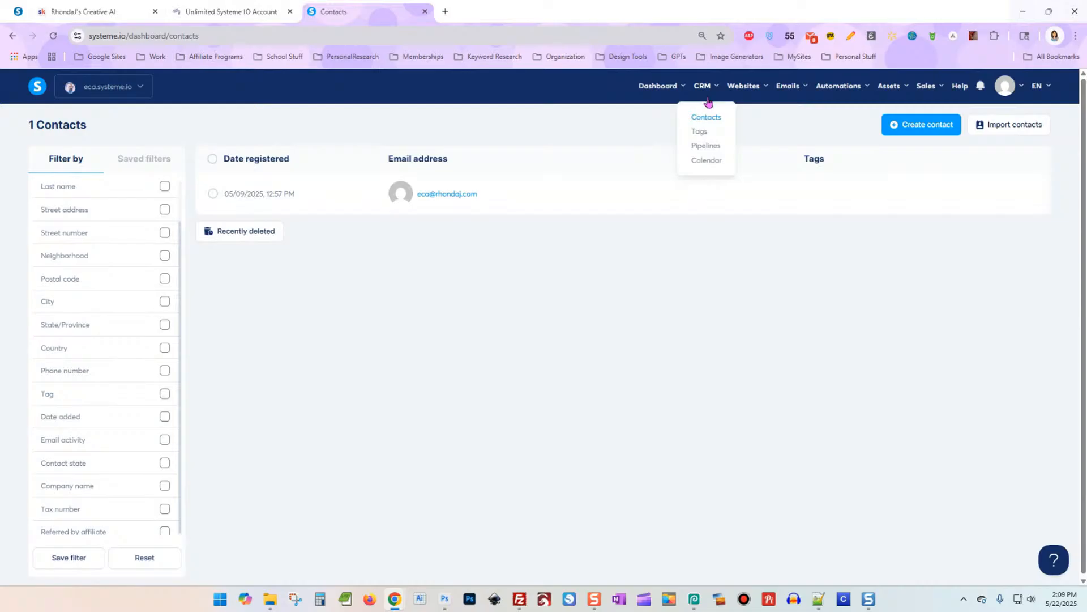
pyautogui.click(701, 132)
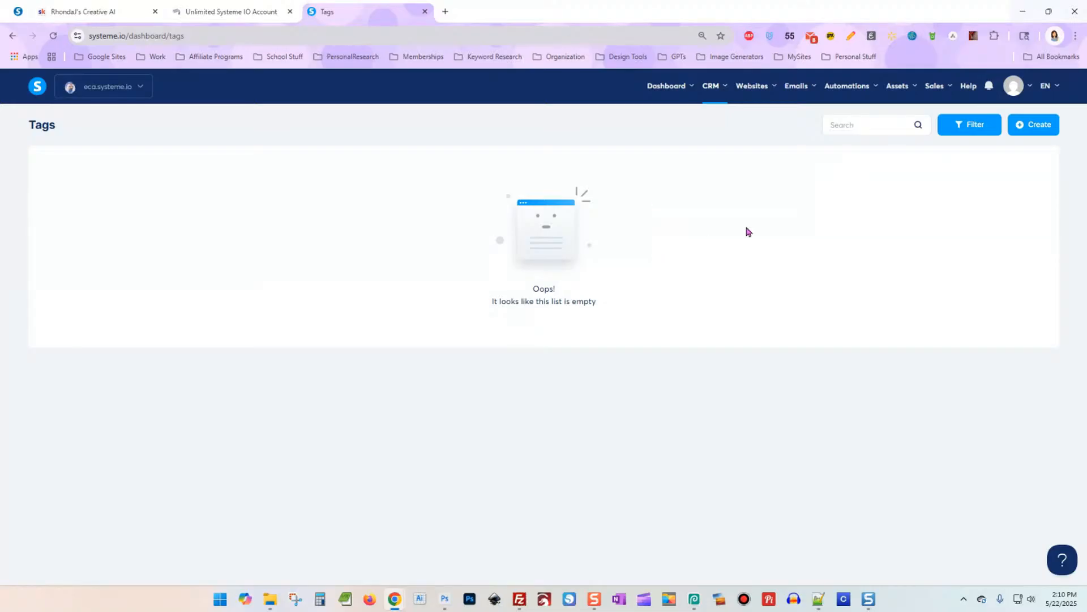
pyautogui.click(1032, 132)
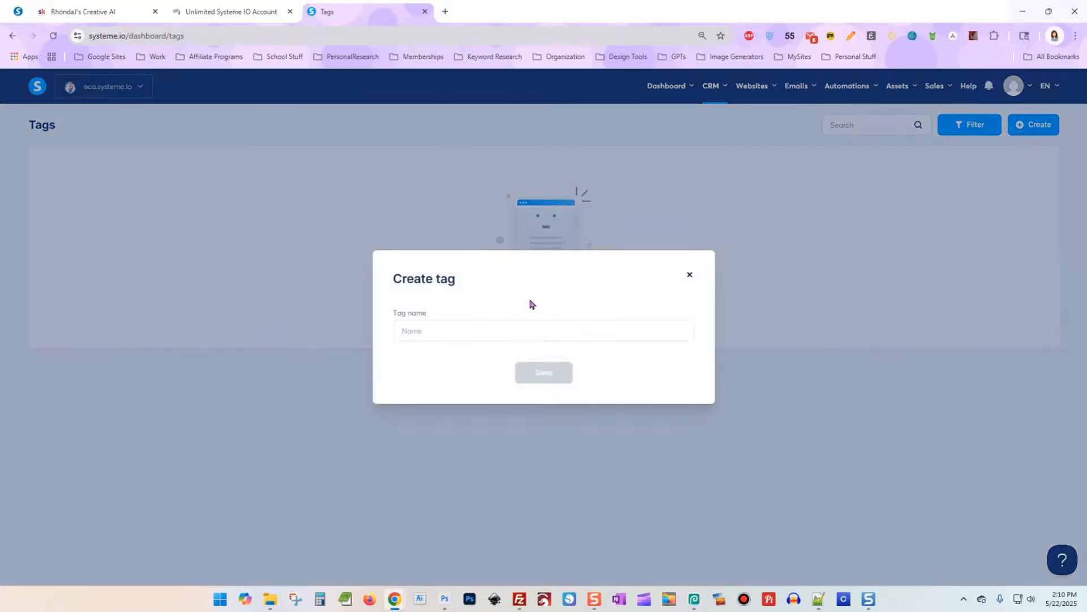
pyautogui.click(541, 335)
pyautogui.write('Tu')
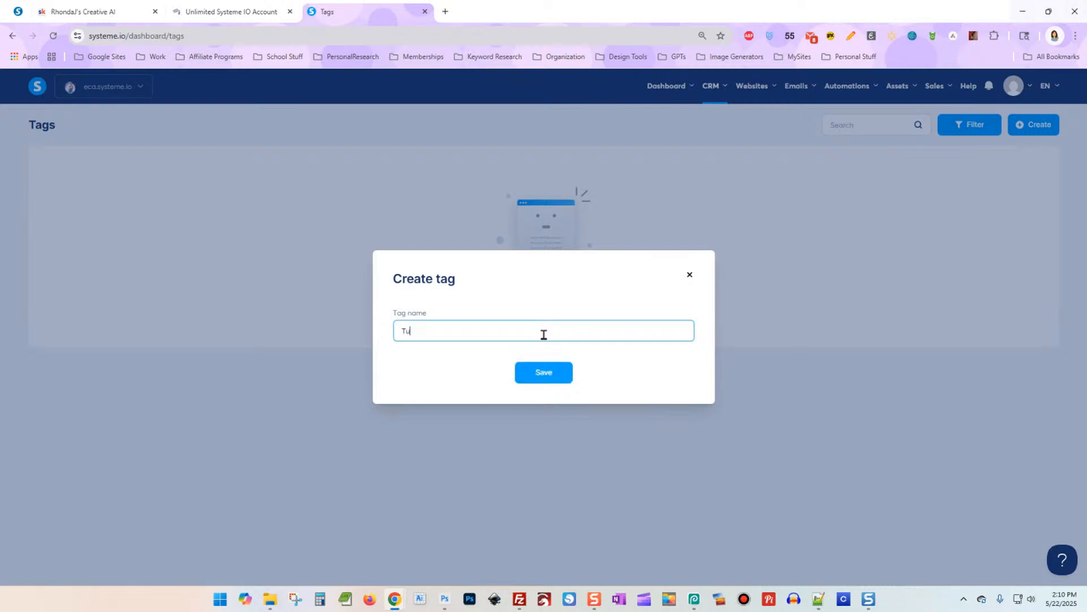
pyautogui.write('mbler Wrap Freebie')
pyautogui.press('Return')
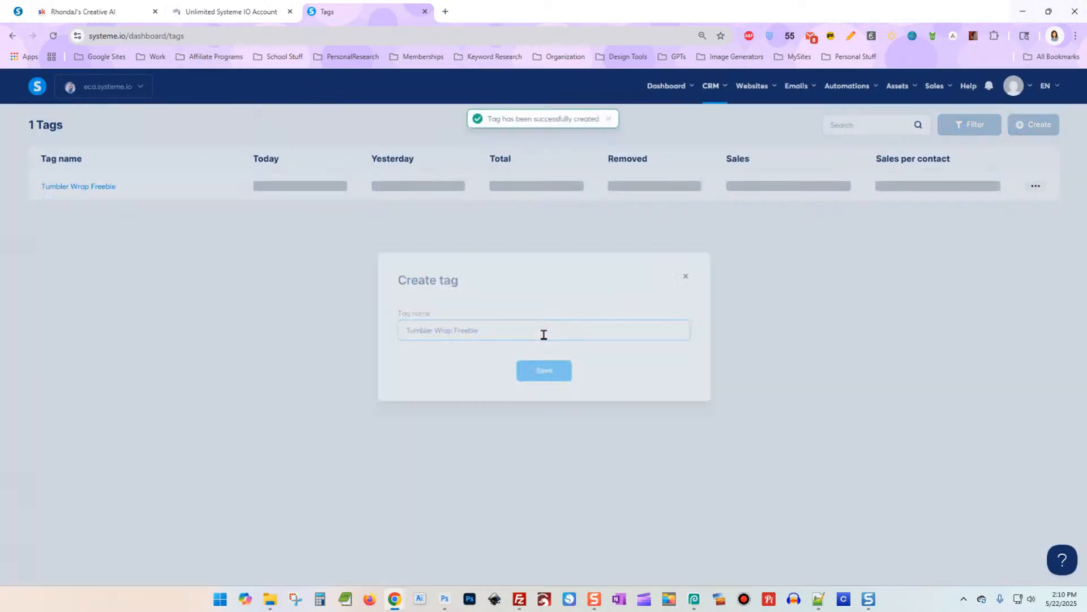
# Step: Create a second tag named "Printables For Teachers"
pyautogui.click(1032, 129)
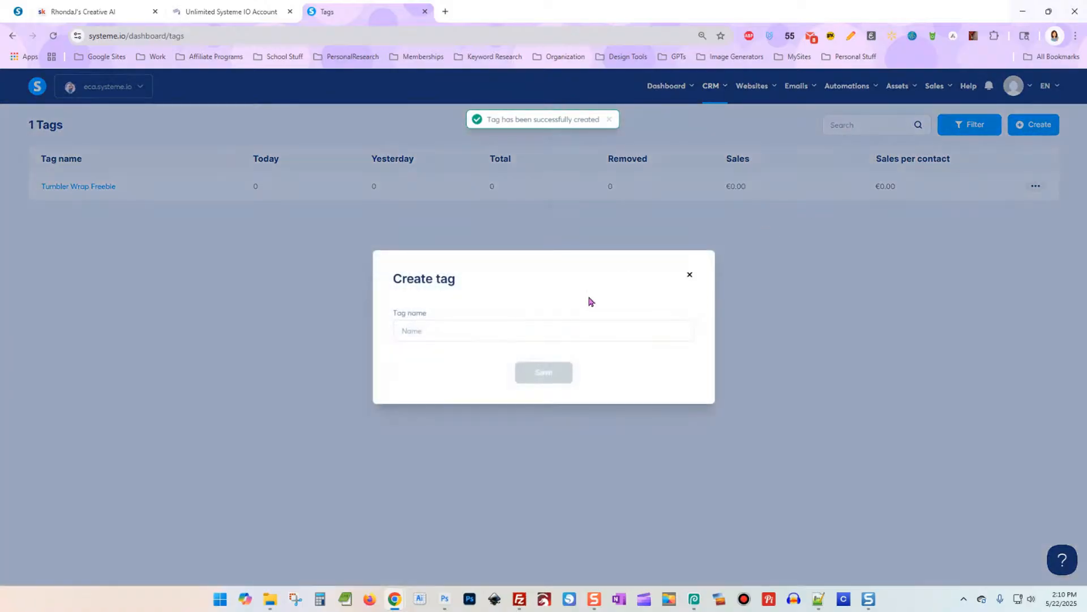
pyautogui.click(559, 332)
pyautogui.write('Pri')
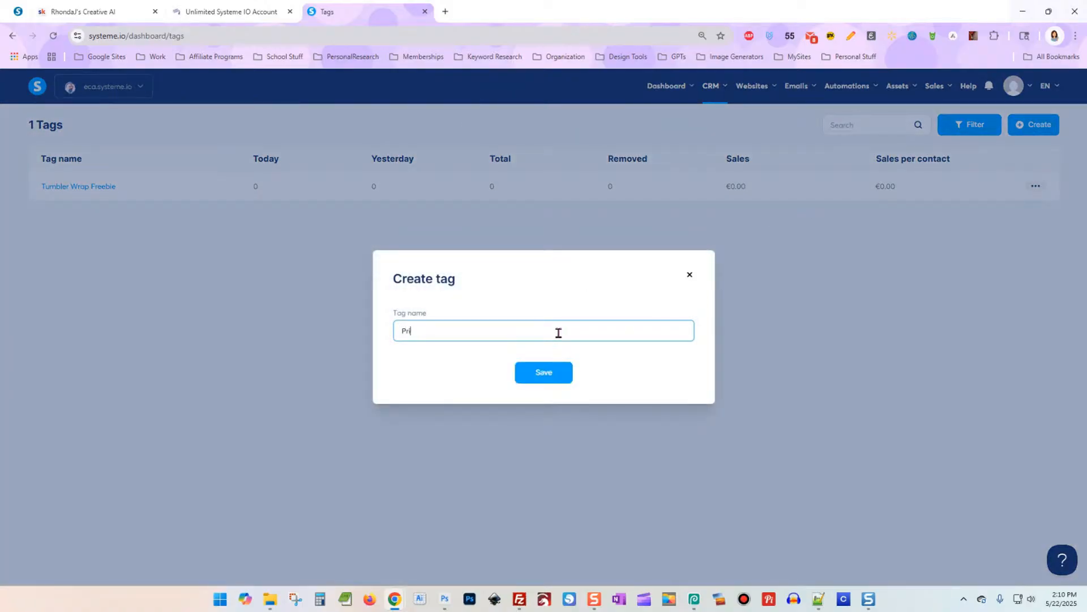
pyautogui.write('ntables For t')
pyautogui.press('BackSpace')
pyautogui.write('Teachers')
pyautogui.press('Return')
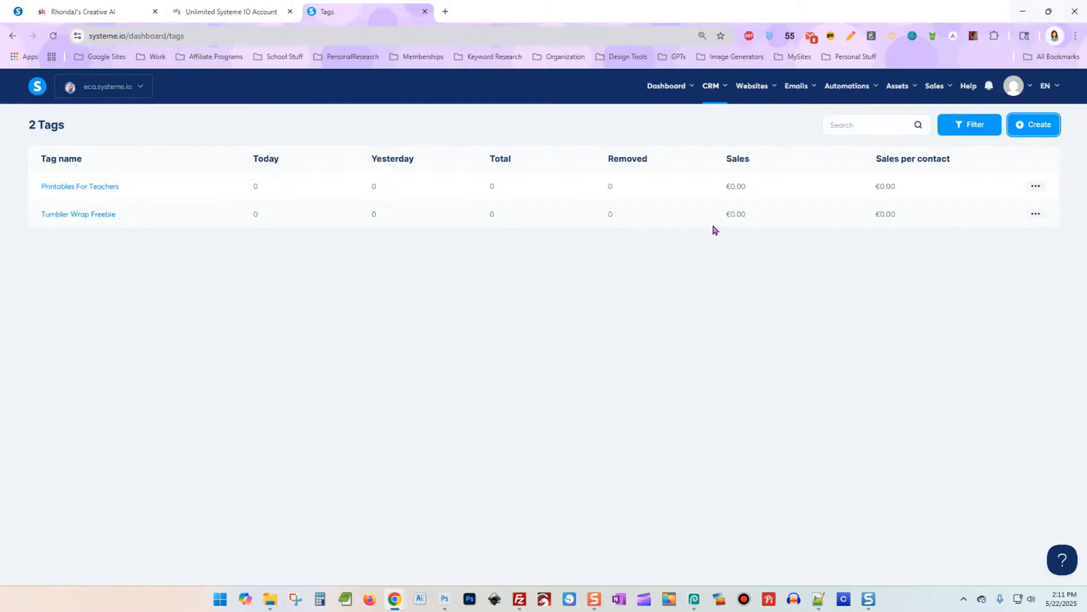
# Step: Examine the default stages in the new CRM pipeline form and leave it without saving
pyautogui.moveTo(712, 91)
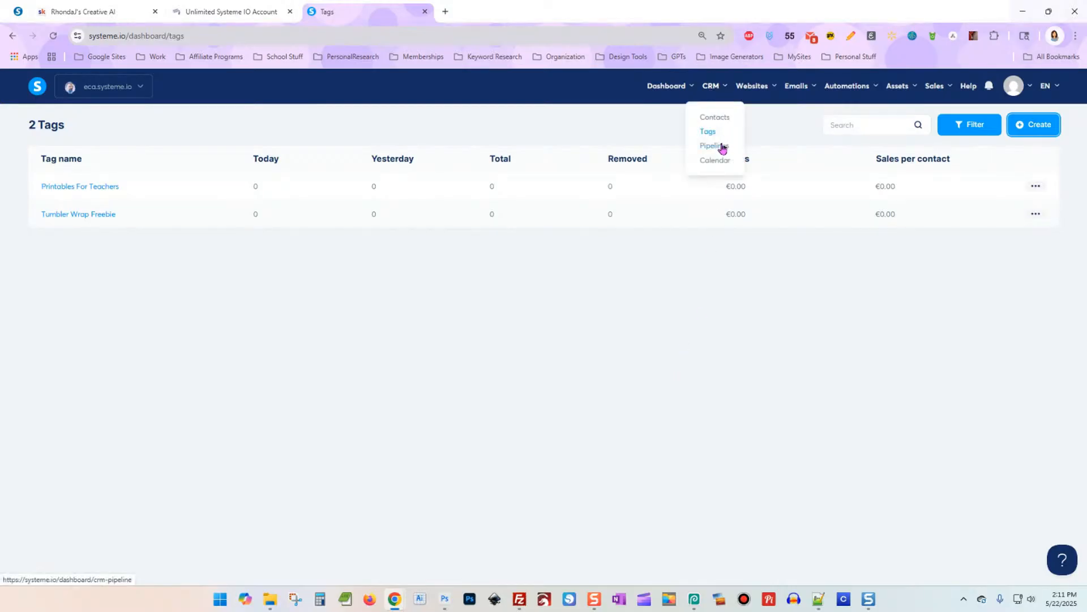
pyautogui.click(723, 146)
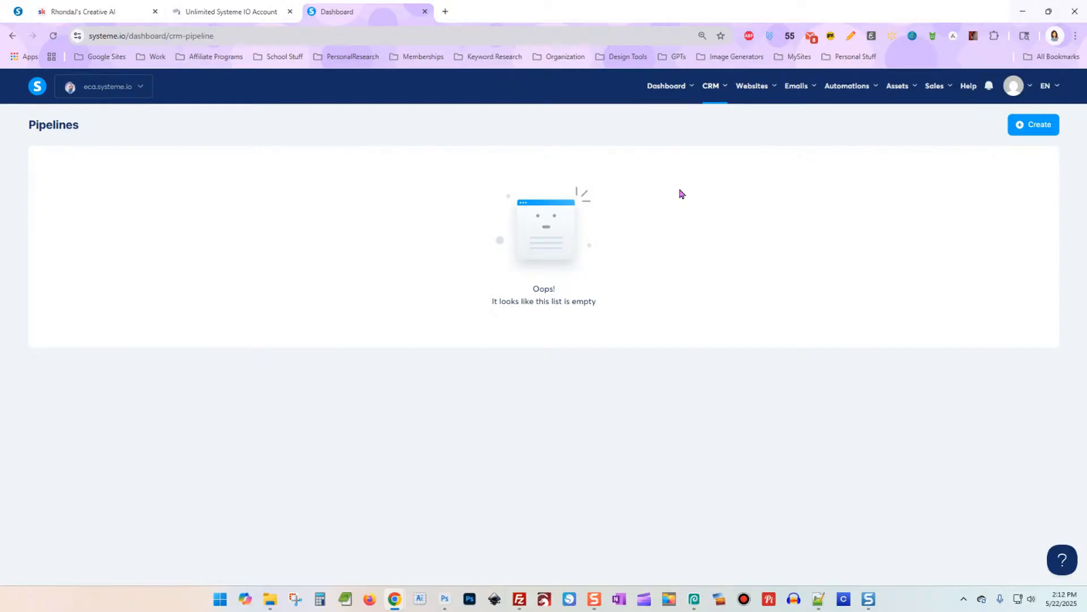
pyautogui.click(1036, 130)
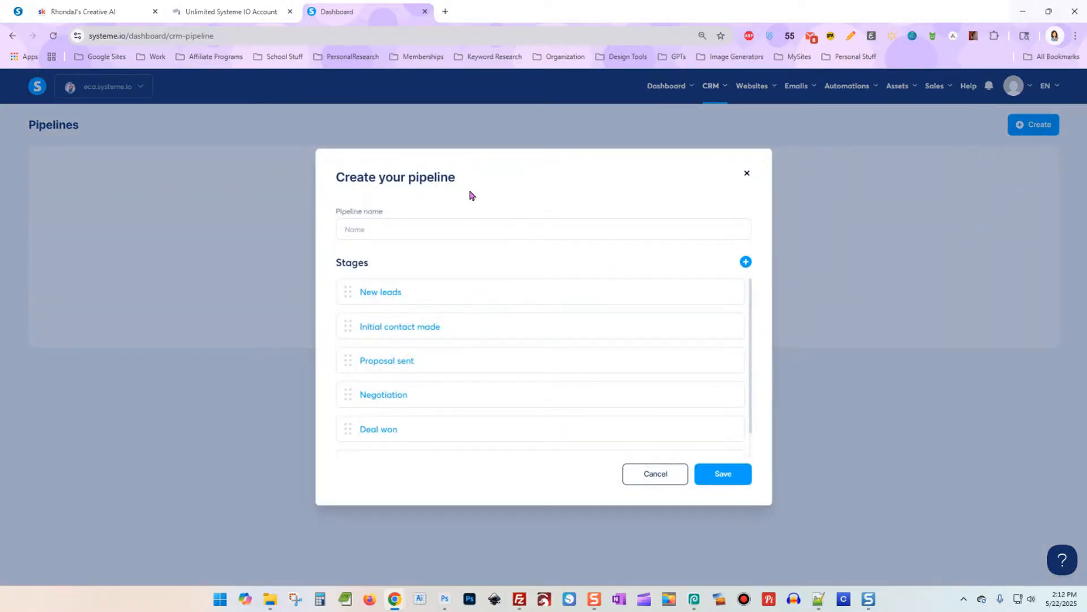
pyautogui.click(455, 225)
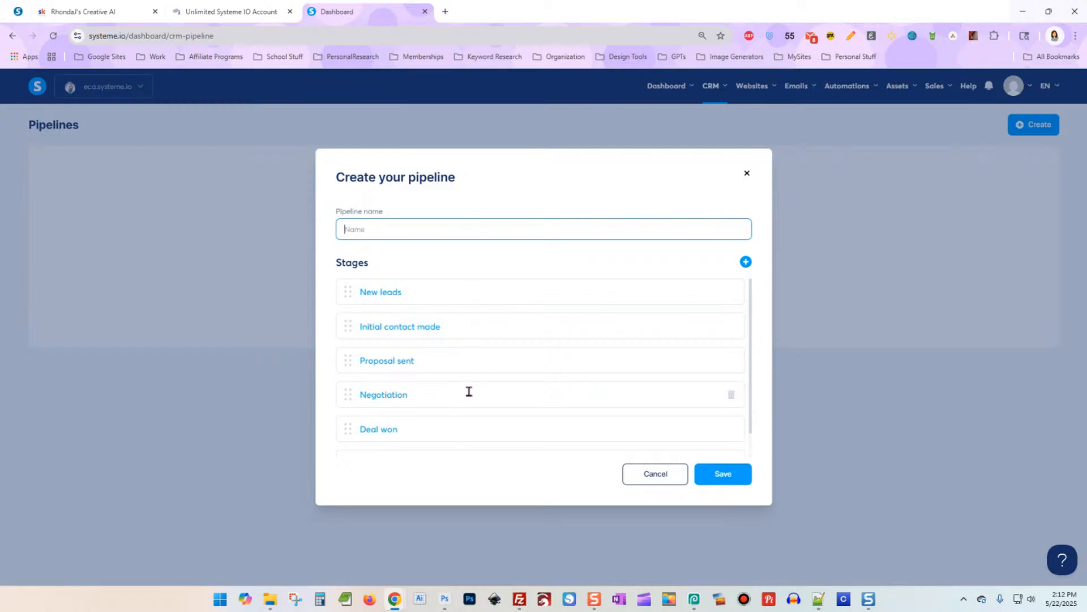
pyautogui.scroll(-1, 589, 396)
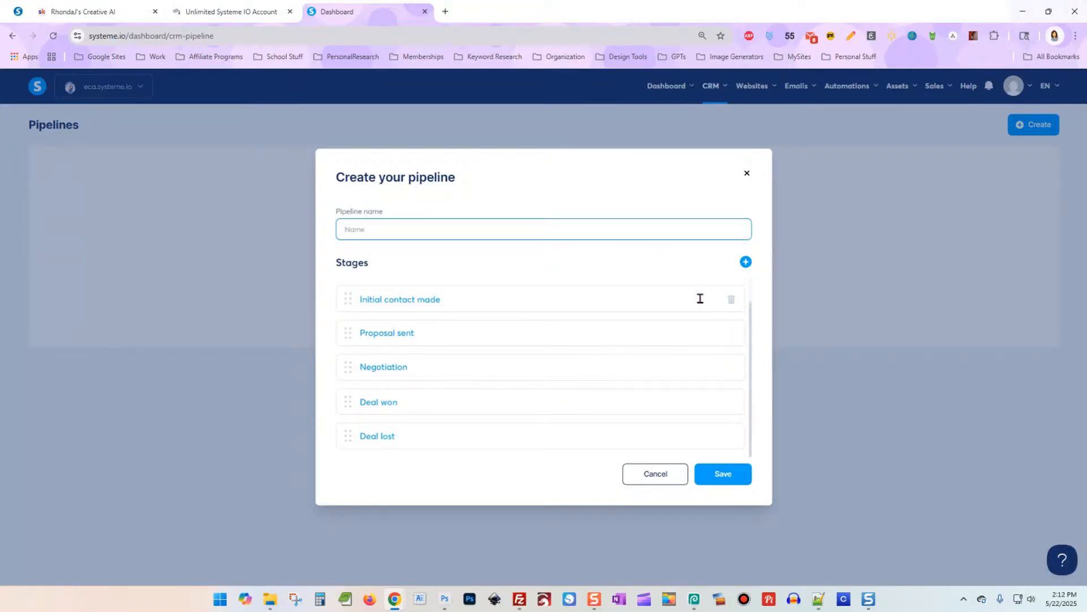
pyautogui.click(655, 474)
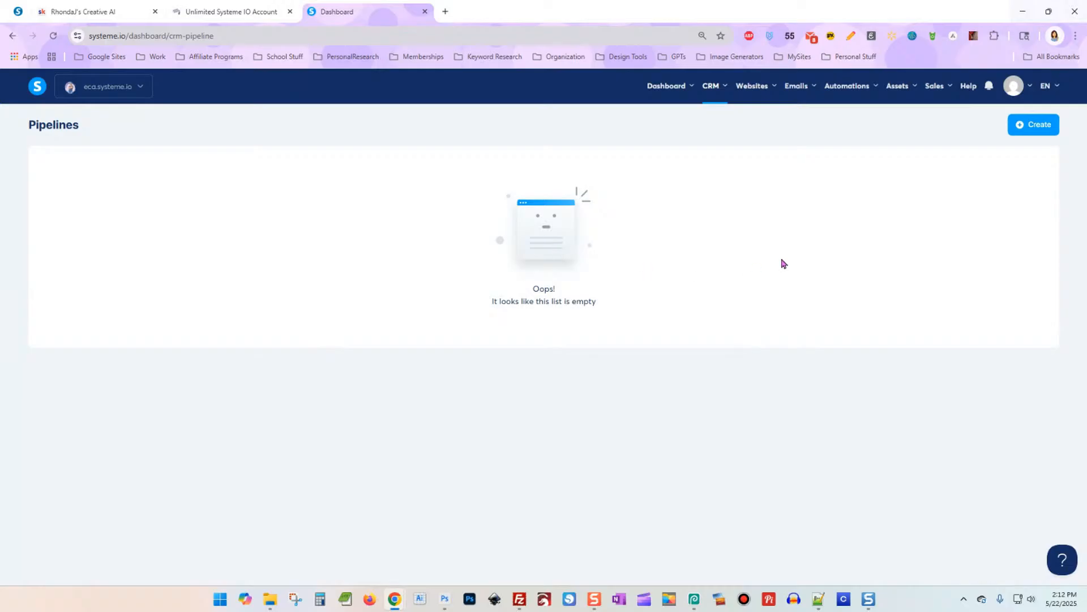
# Step: Check the individual and group event types for a new calendar event without creating one
pyautogui.moveTo(710, 97)
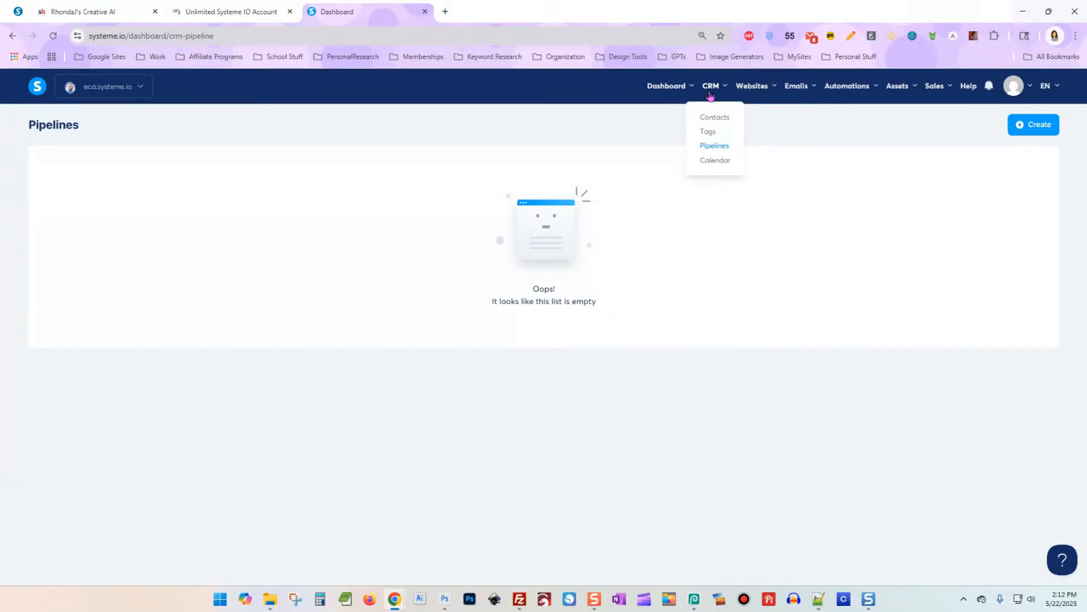
pyautogui.click(724, 163)
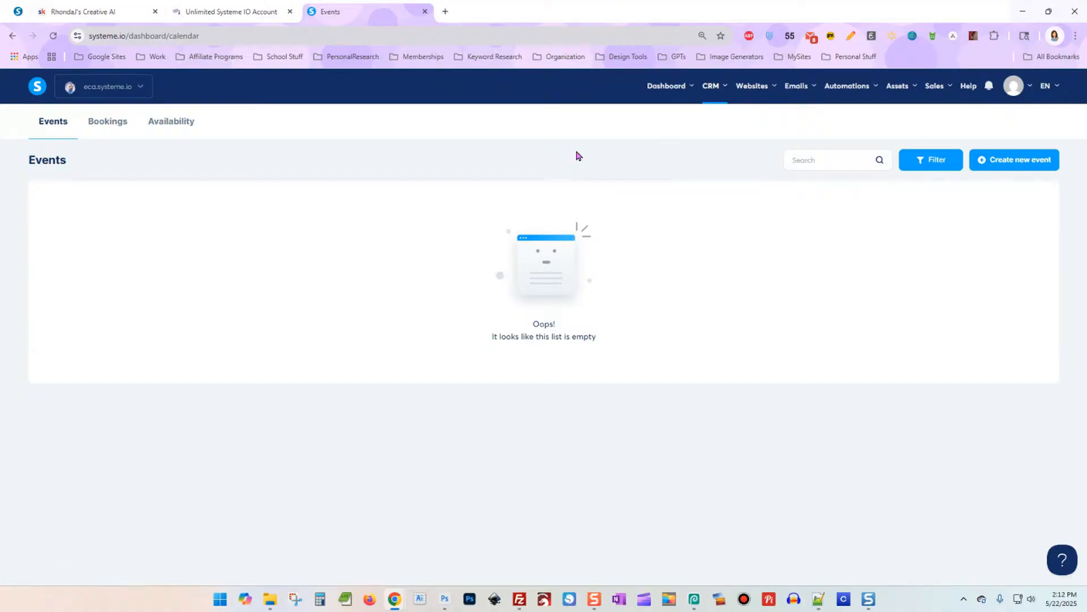
pyautogui.click(999, 160)
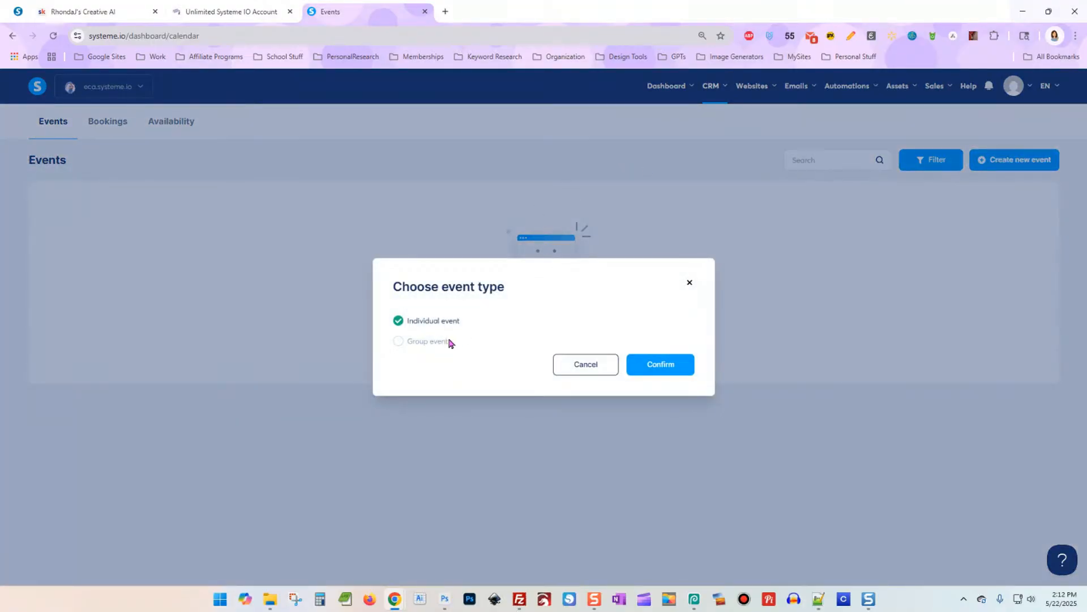
pyautogui.click(443, 342)
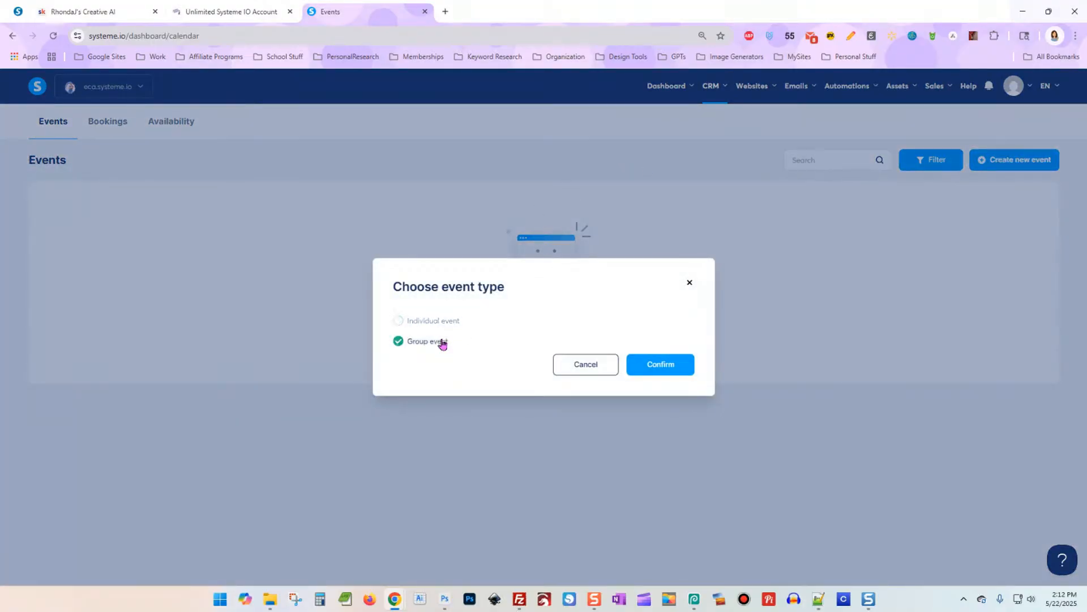
pyautogui.click(597, 366)
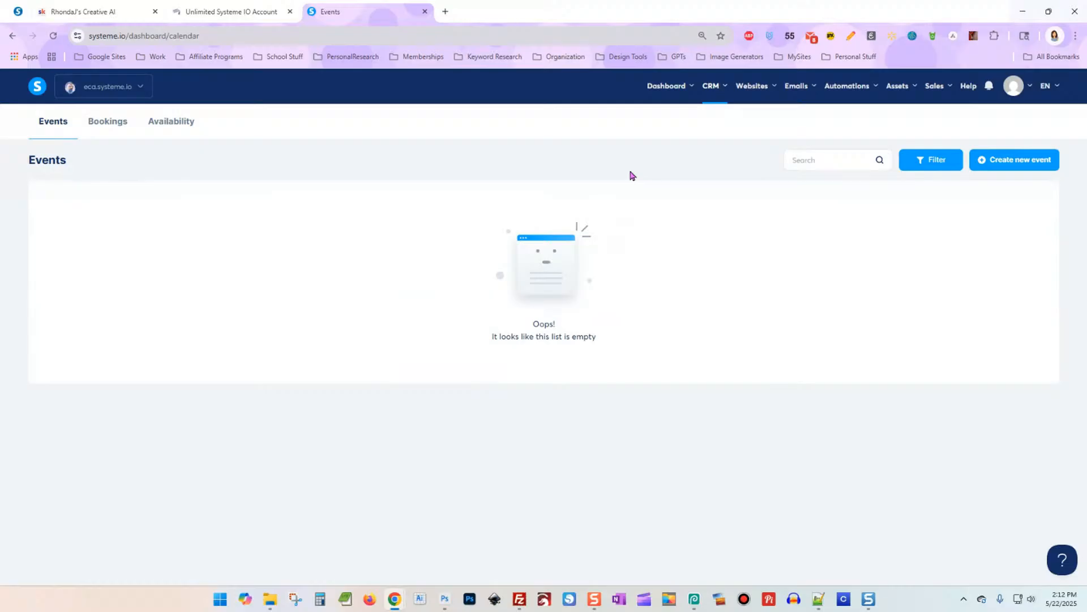
# Step: View the blogs, sales funnels and digital stores pages of the website section
pyautogui.moveTo(755, 88)
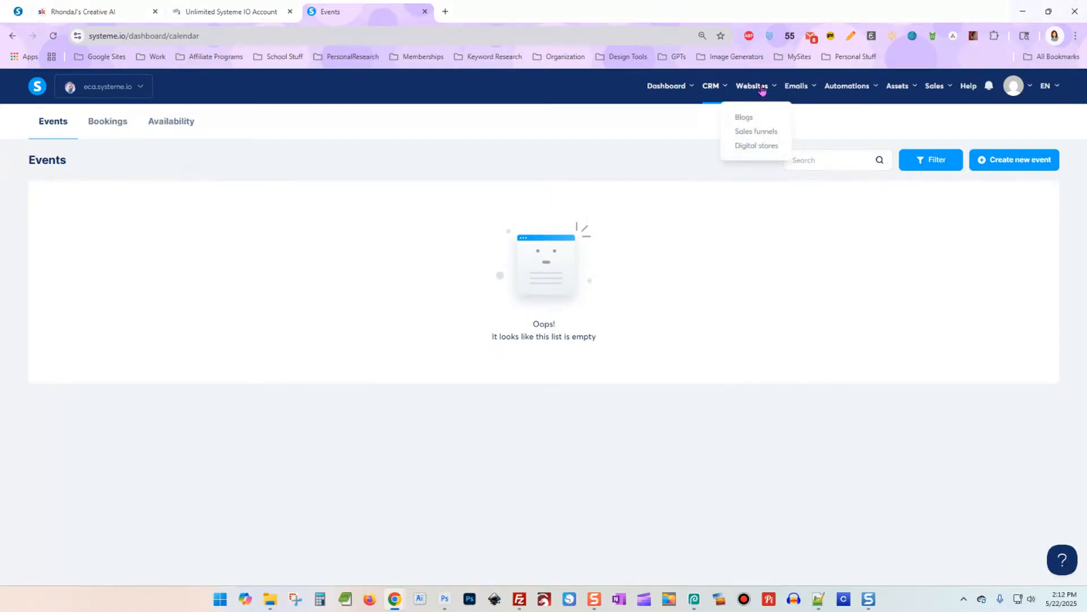
pyautogui.click(748, 117)
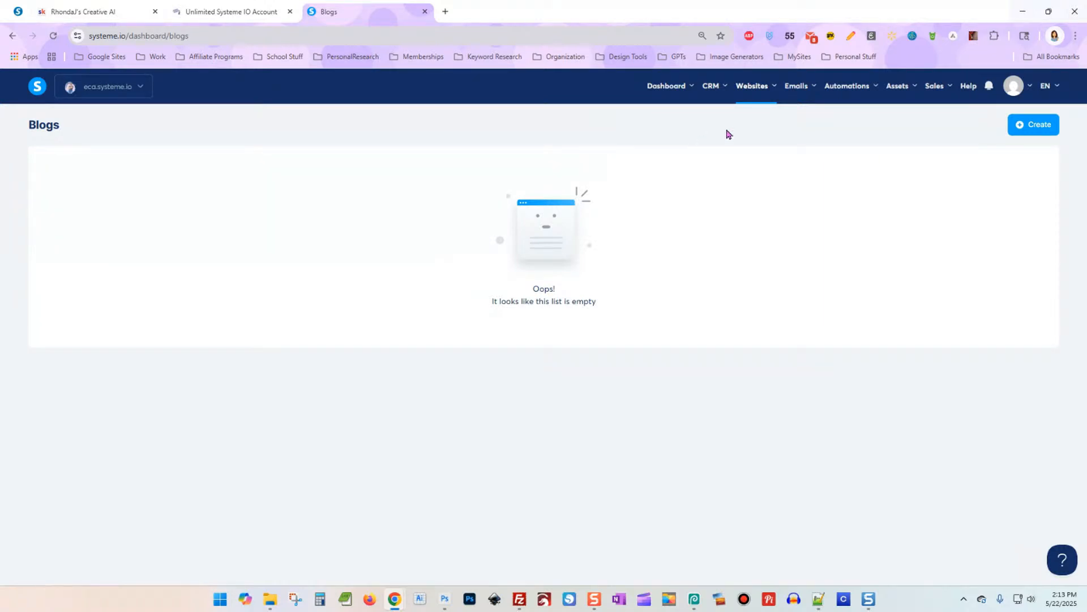
pyautogui.moveTo(757, 89)
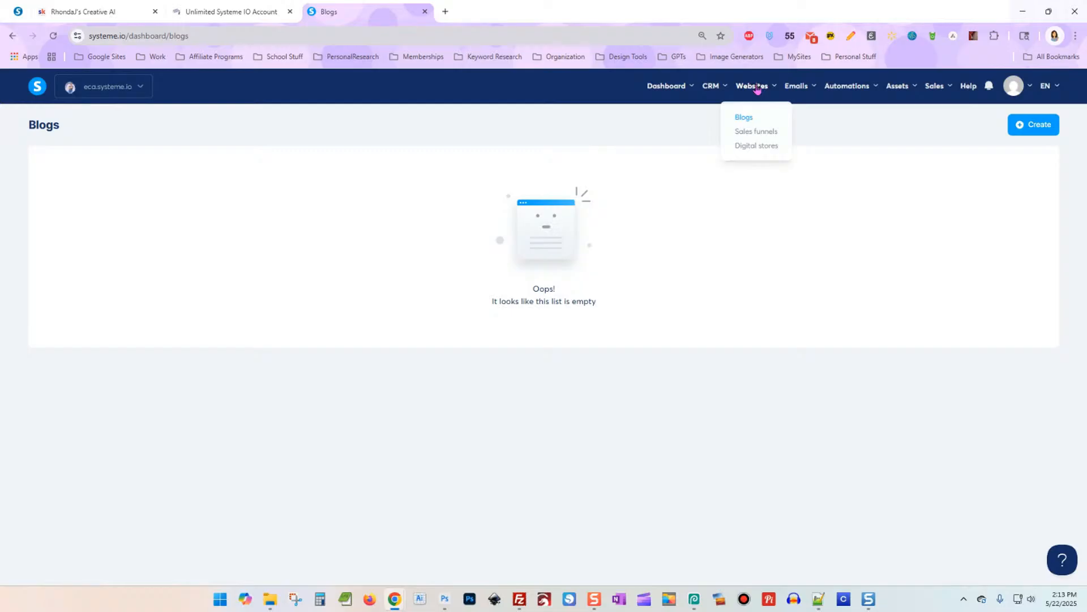
pyautogui.click(774, 137)
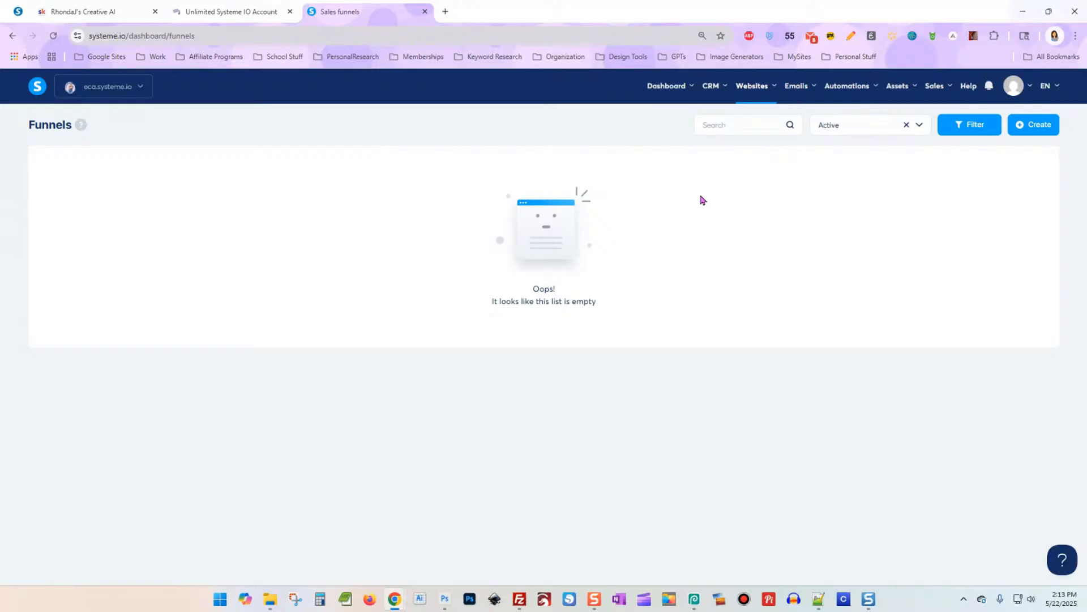
pyautogui.moveTo(748, 90)
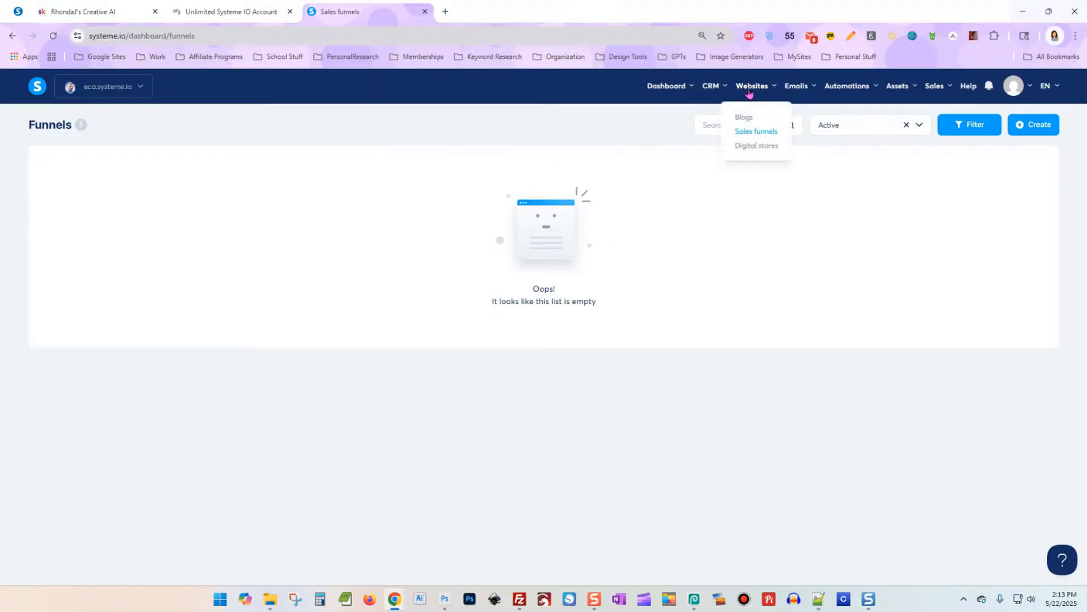
pyautogui.click(765, 147)
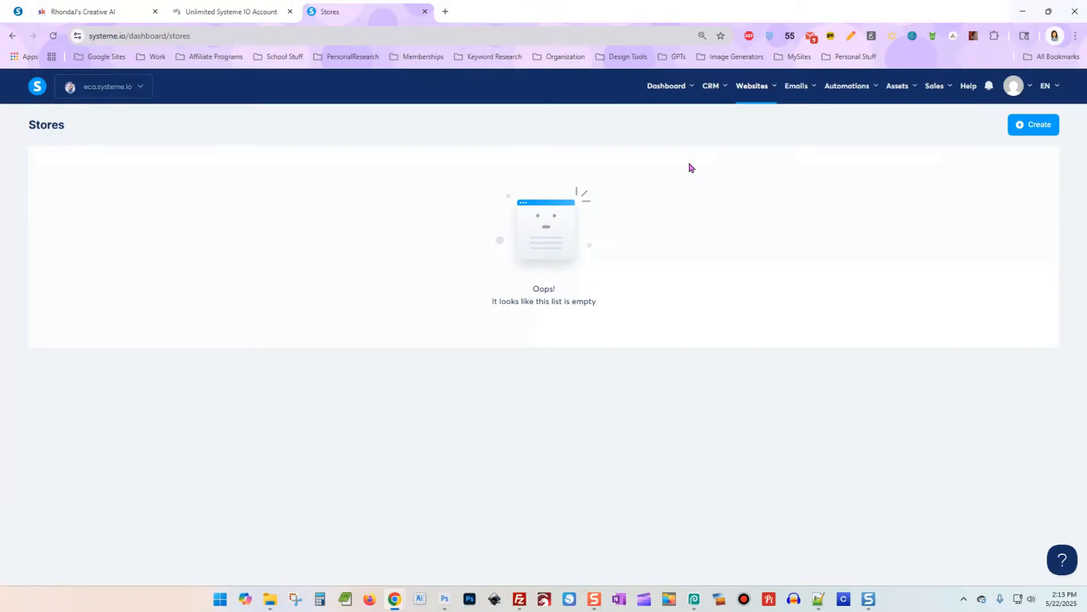
pyautogui.moveTo(747, 91)
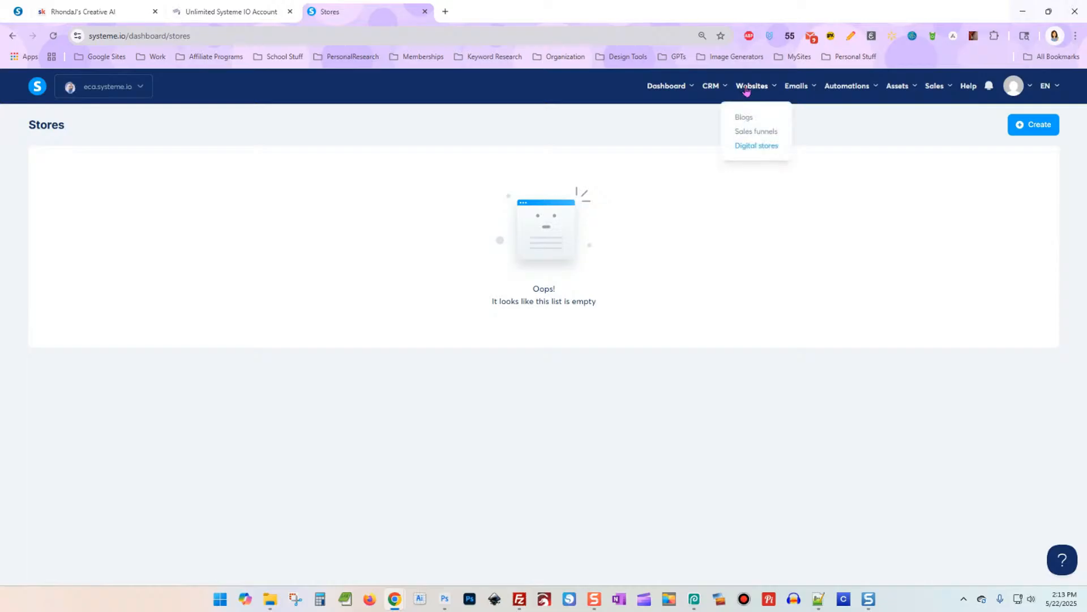
pyautogui.click(756, 147)
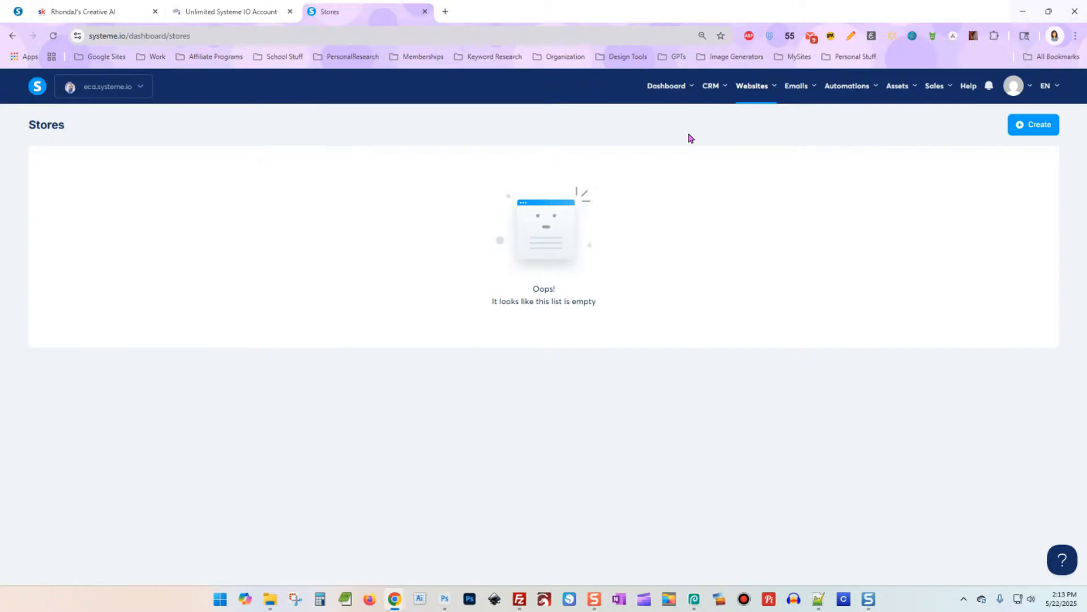
# Step: View the newsletters and campaigns pages of the email section
pyautogui.moveTo(799, 94)
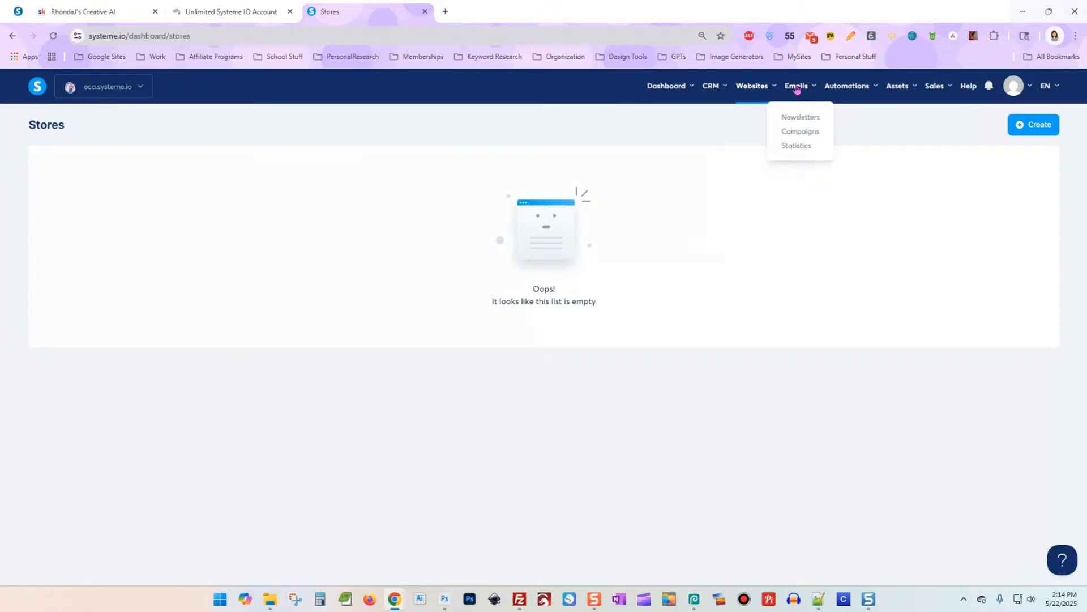
pyautogui.click(815, 119)
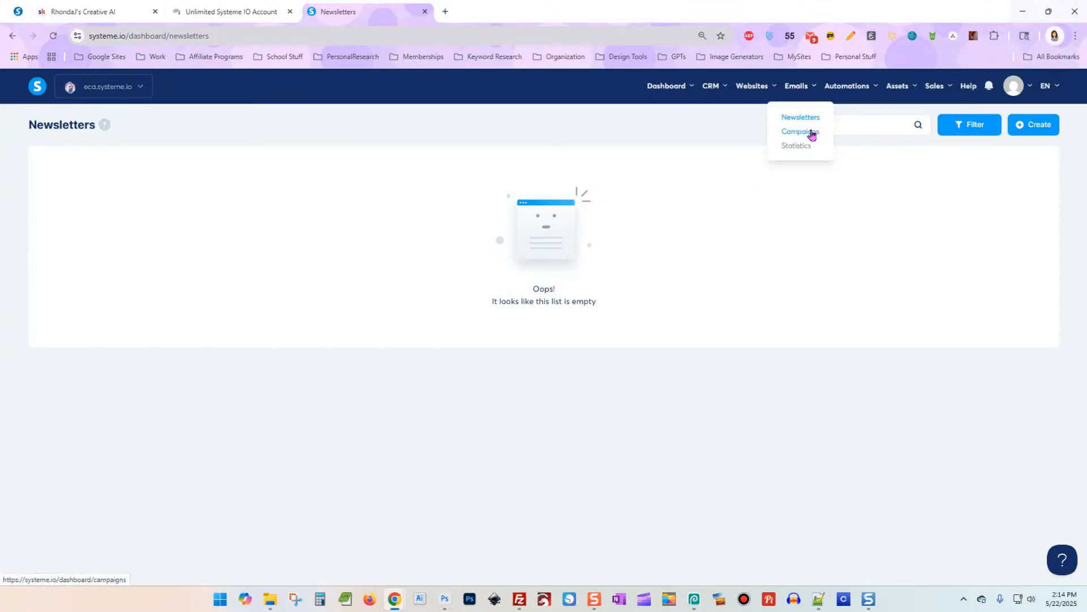
pyautogui.click(812, 134)
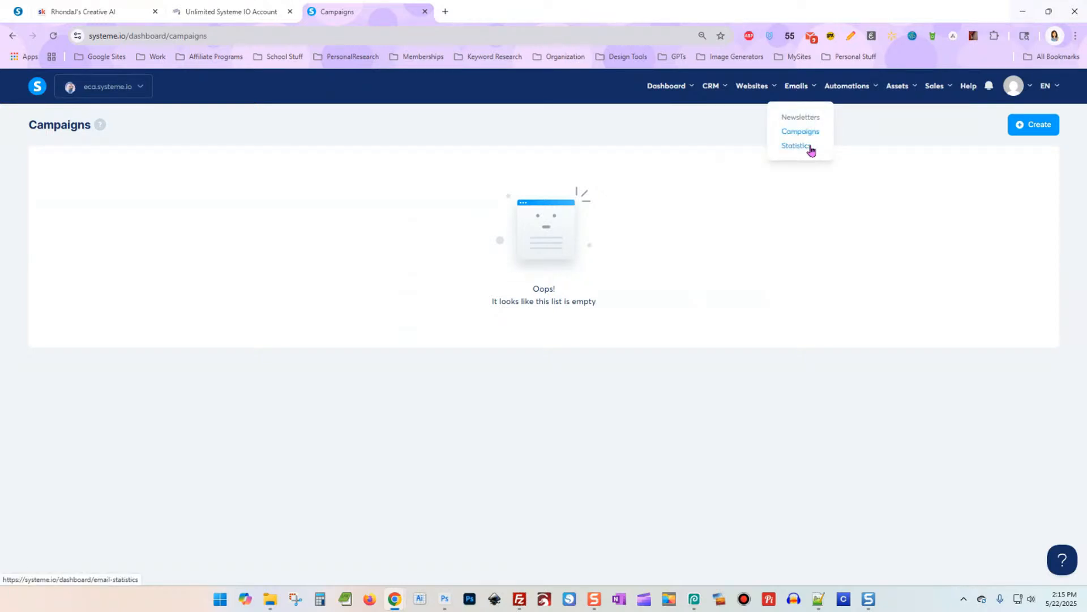
# Step: Examine the email statistics charts for sent emails, opens, spam reports and bounces
pyautogui.click(797, 146)
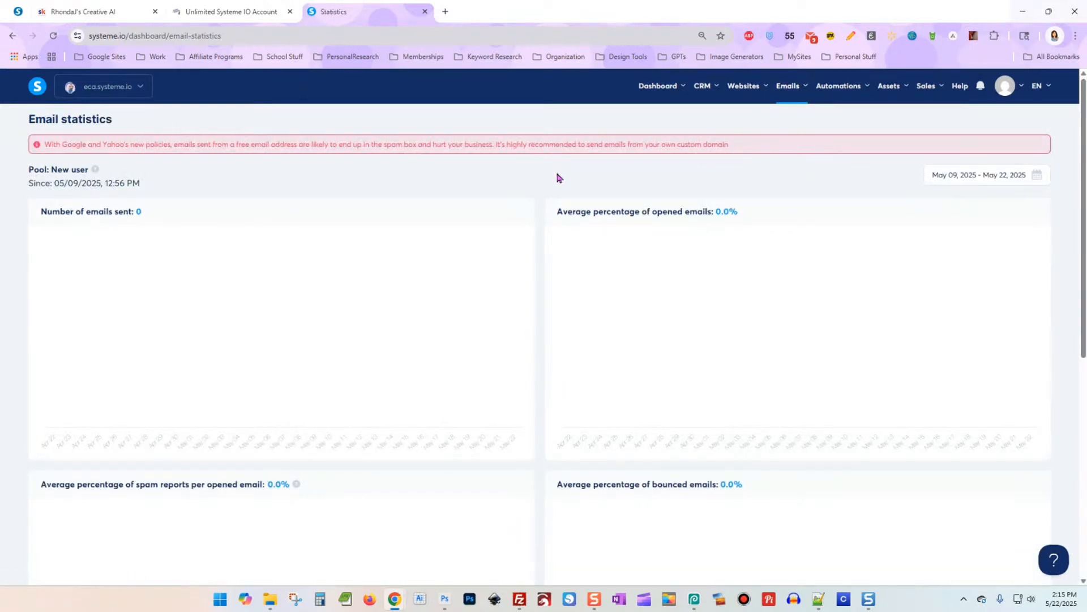
pyautogui.scroll(-4, 543, 176)
pyautogui.scroll(3, 542, 184)
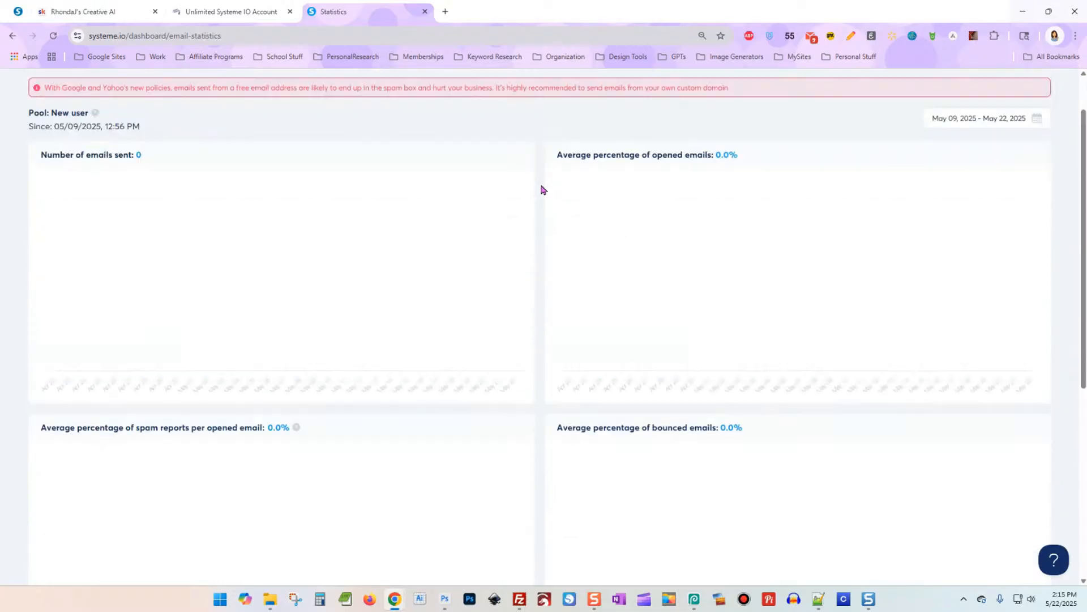
pyautogui.scroll(1, 542, 190)
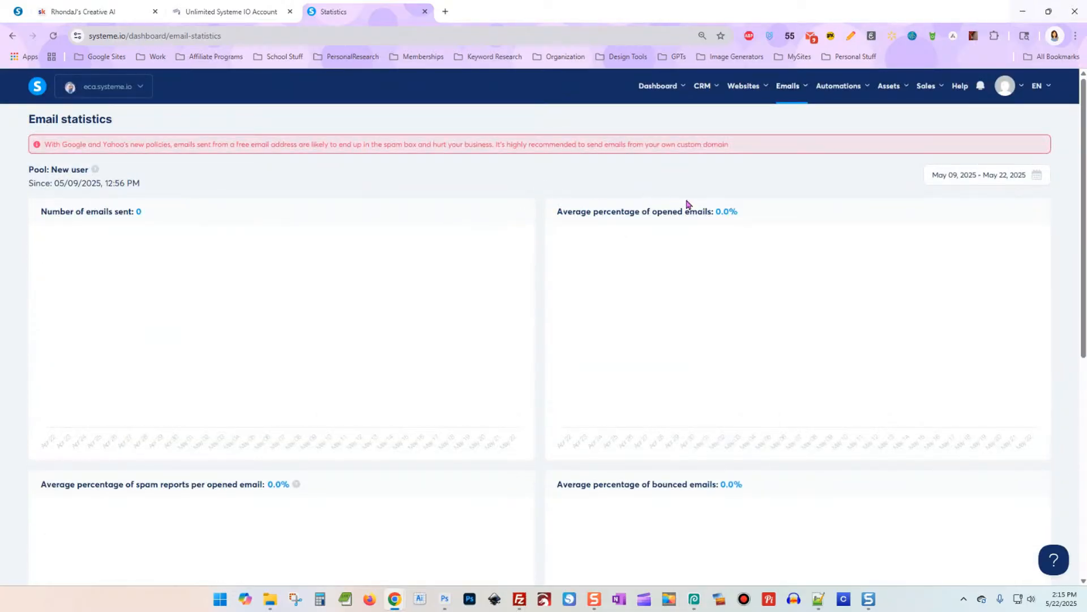
pyautogui.scroll(-2, 479, 341)
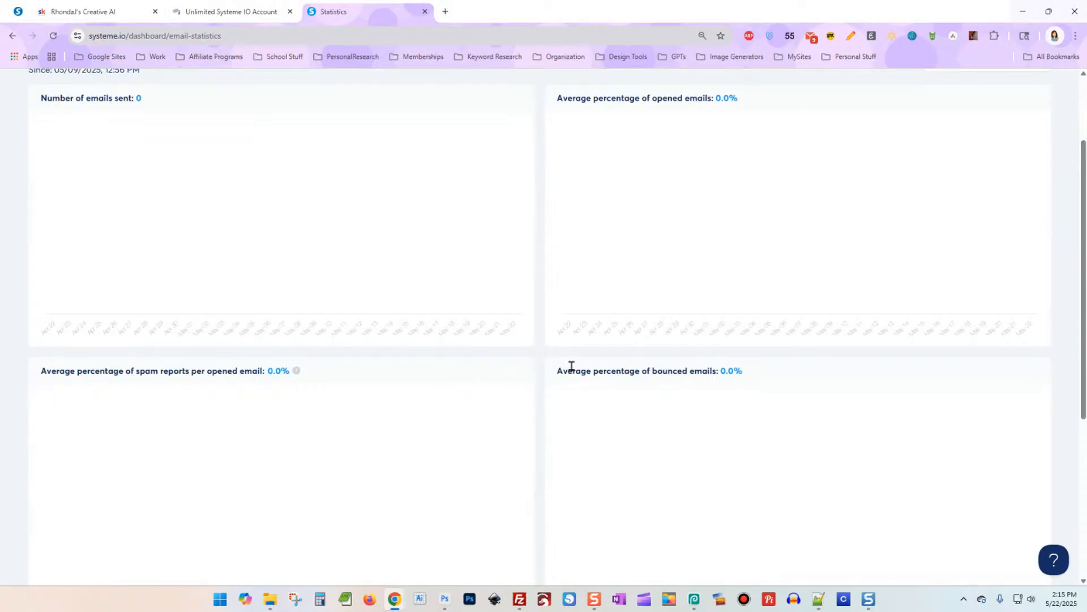
pyautogui.scroll(-4, 566, 366)
pyautogui.scroll(6, 595, 346)
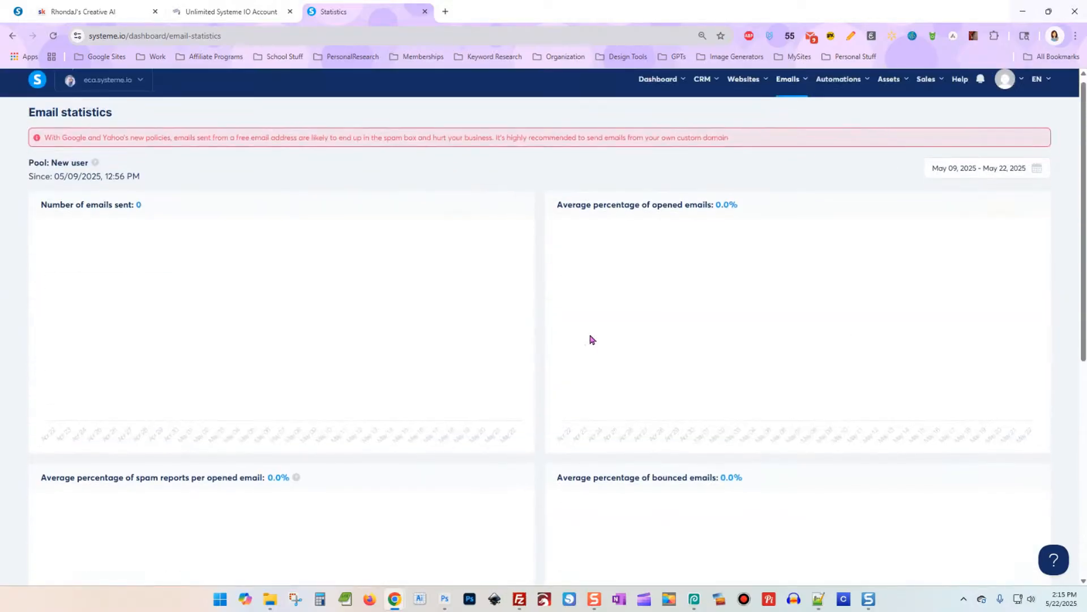
# Step: Look over the automation, asset and sales options, viewing the uploaded files page, and return to the main dashboard
pyautogui.click(844, 88)
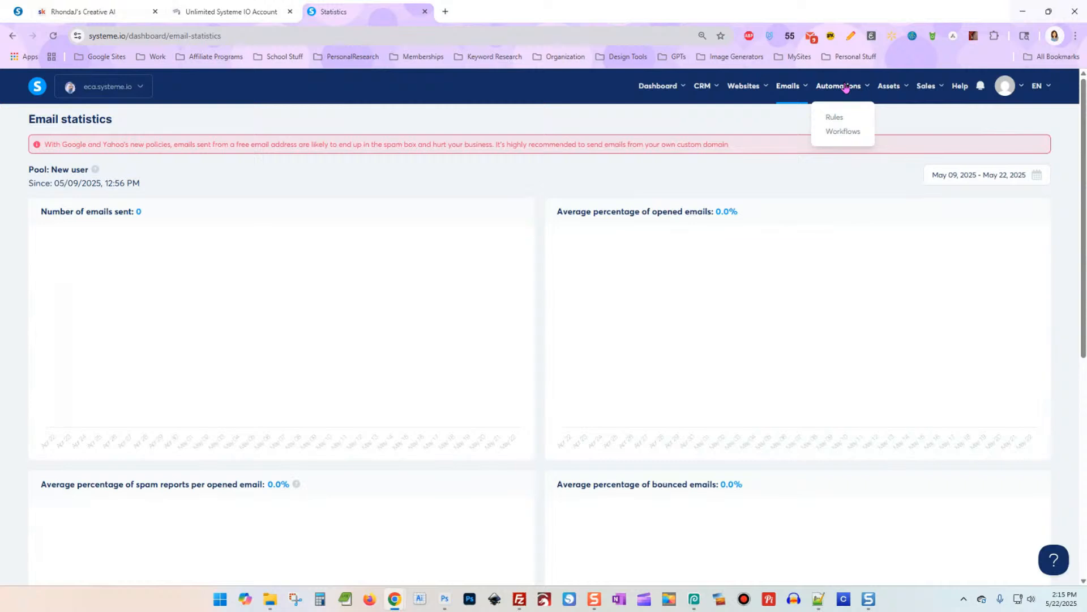
pyautogui.moveTo(892, 92)
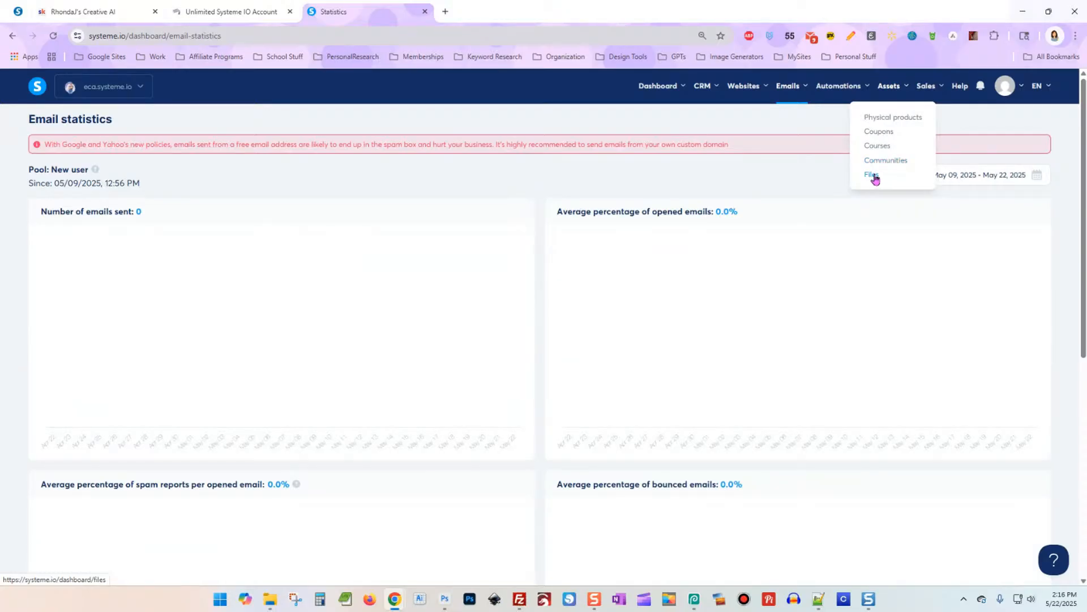
pyautogui.click(873, 176)
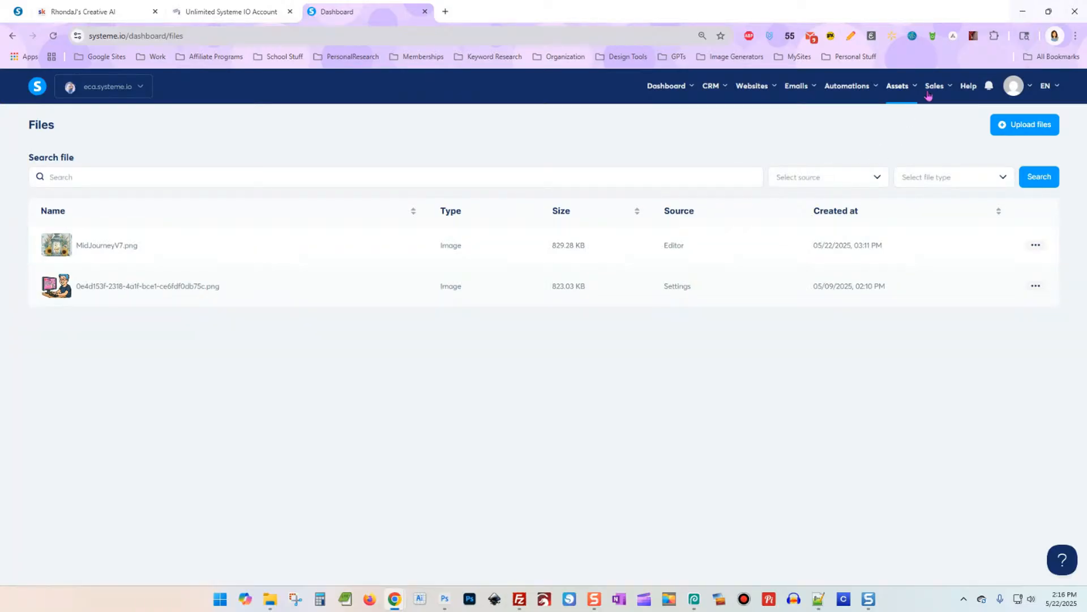
pyautogui.moveTo(944, 86)
pyautogui.moveTo(668, 94)
pyautogui.click(676, 118)
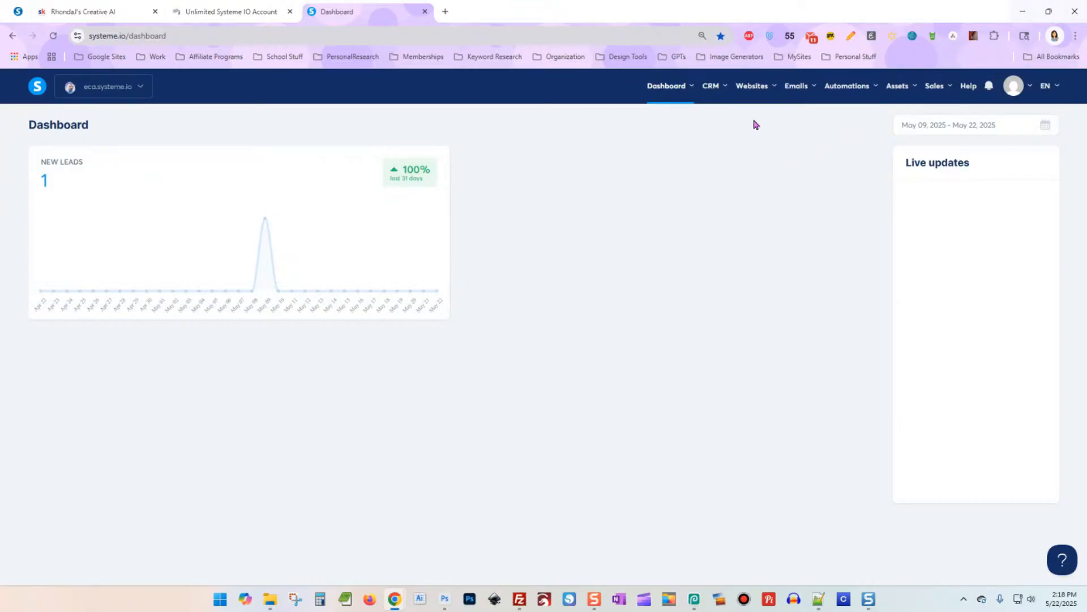
# Step: Start a new blog on the custom .co domain and name it with the owner's name followed by "Blog"
pyautogui.moveTo(743, 89)
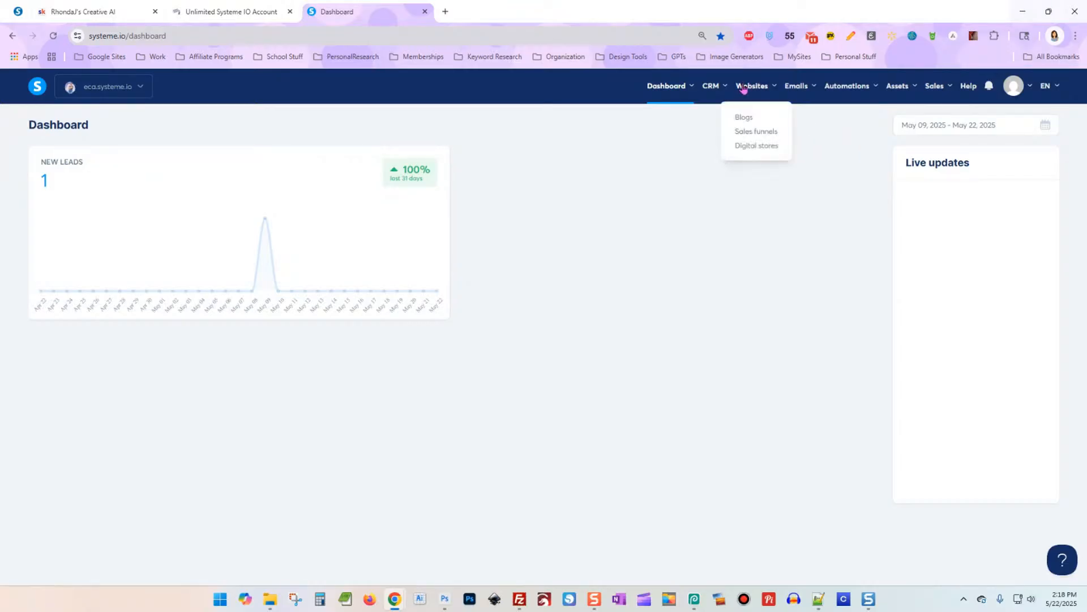
pyautogui.click(744, 117)
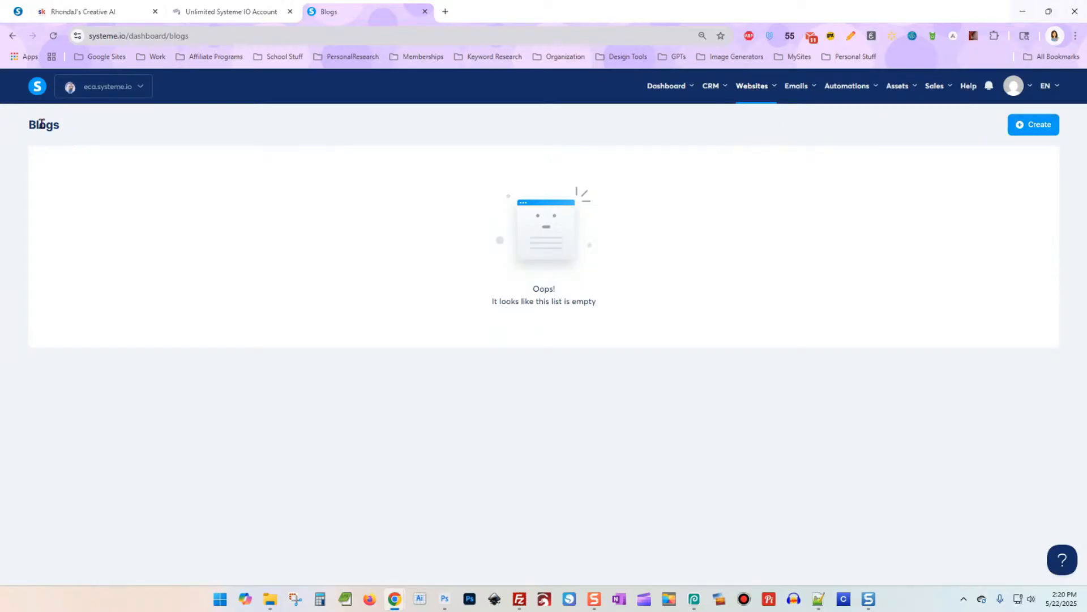
pyautogui.click(1039, 125)
pyautogui.click(636, 175)
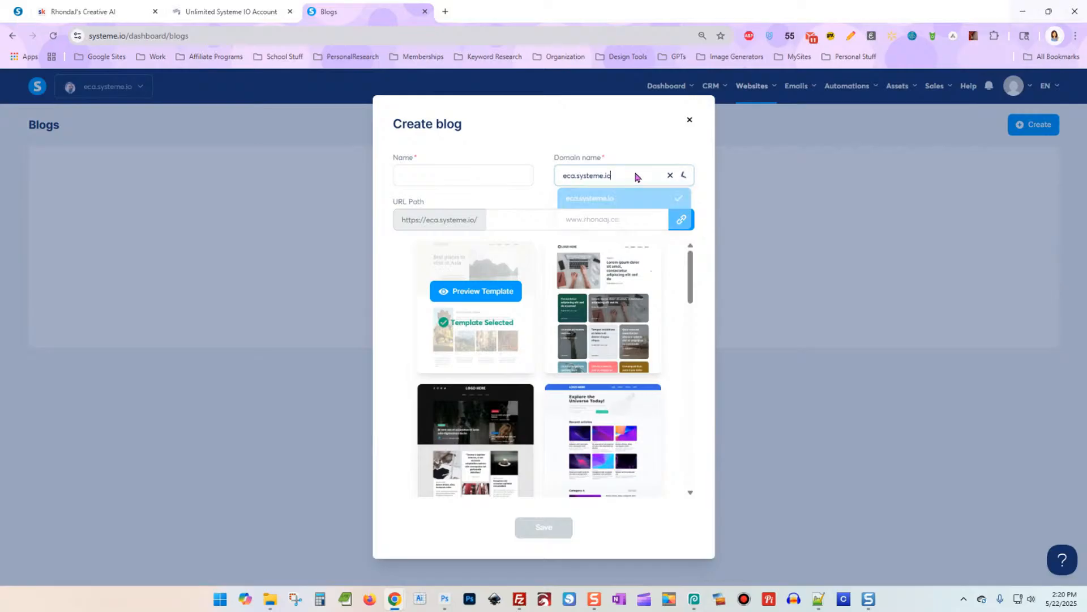
pyautogui.click(630, 228)
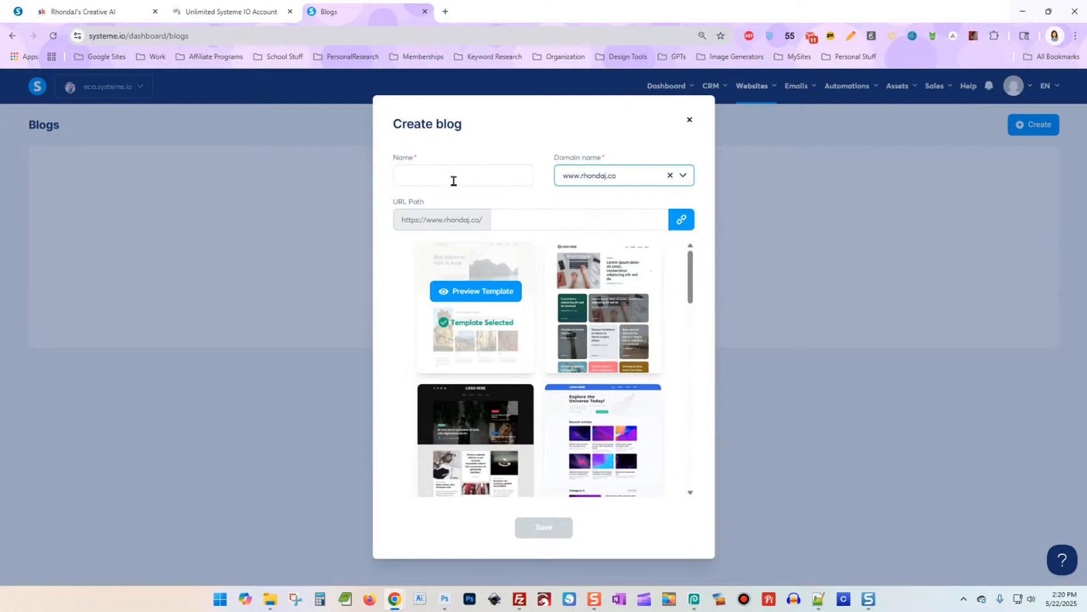
pyautogui.click(471, 176)
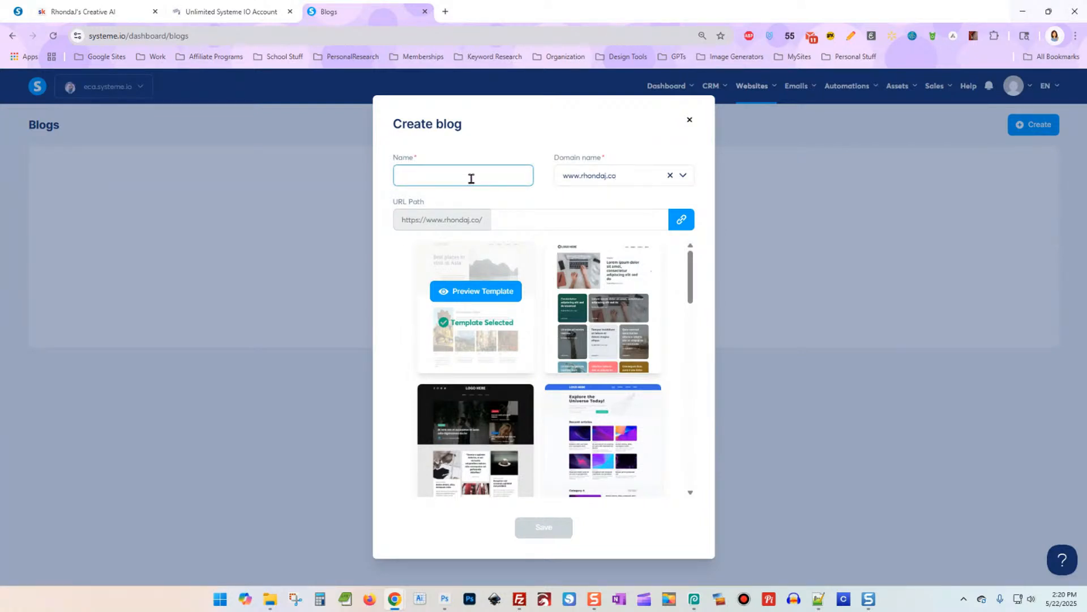
pyautogui.write('Rhonda')
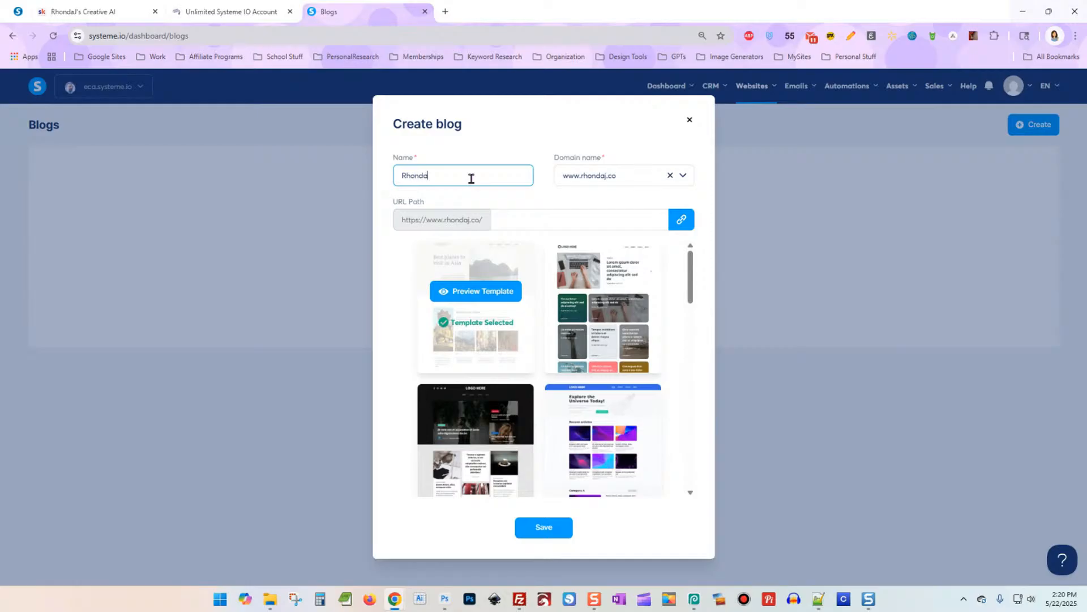
pyautogui.write("J's Blog")
pyautogui.click(539, 196)
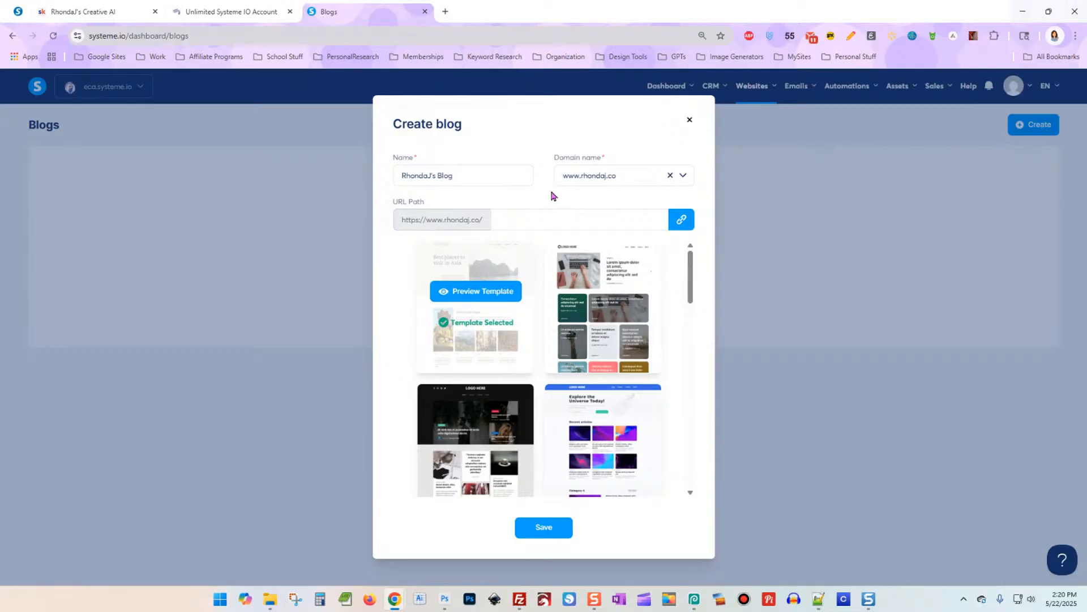
# Step: Browse the blog templates and preview the pink lifestyle template through its community sign-up and Instagram sections, then close the preview
pyautogui.scroll(-8, 540, 275)
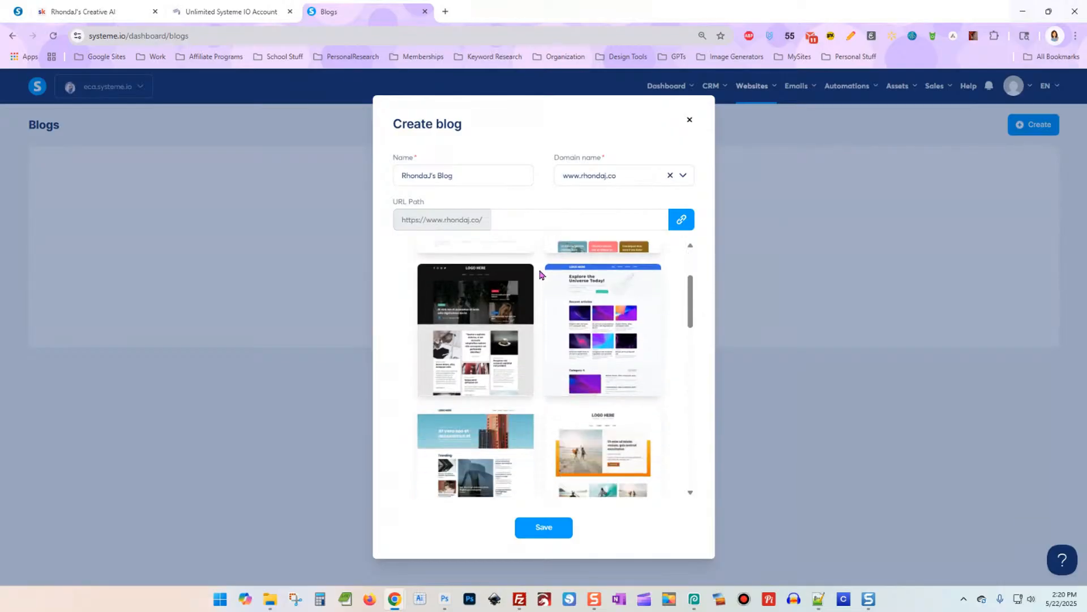
pyautogui.scroll(-10, 540, 322)
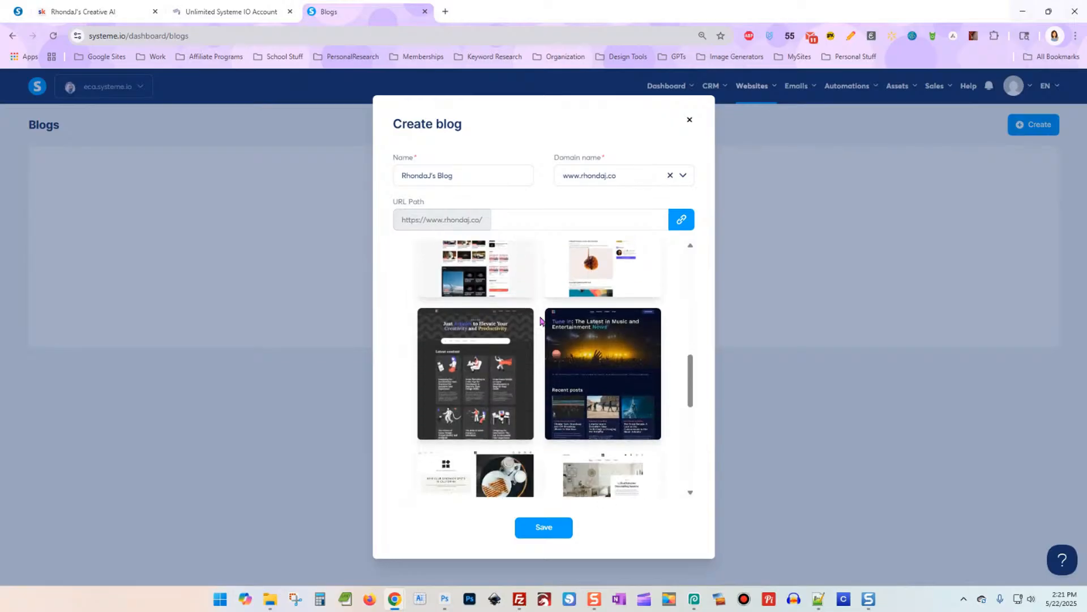
pyautogui.scroll(-2, 539, 321)
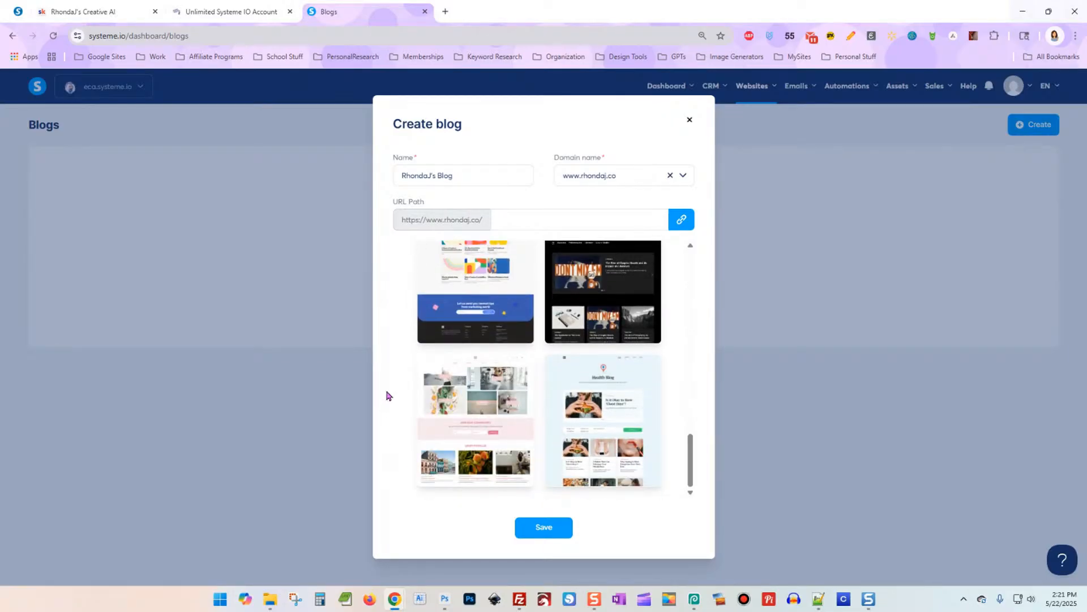
pyautogui.click(498, 405)
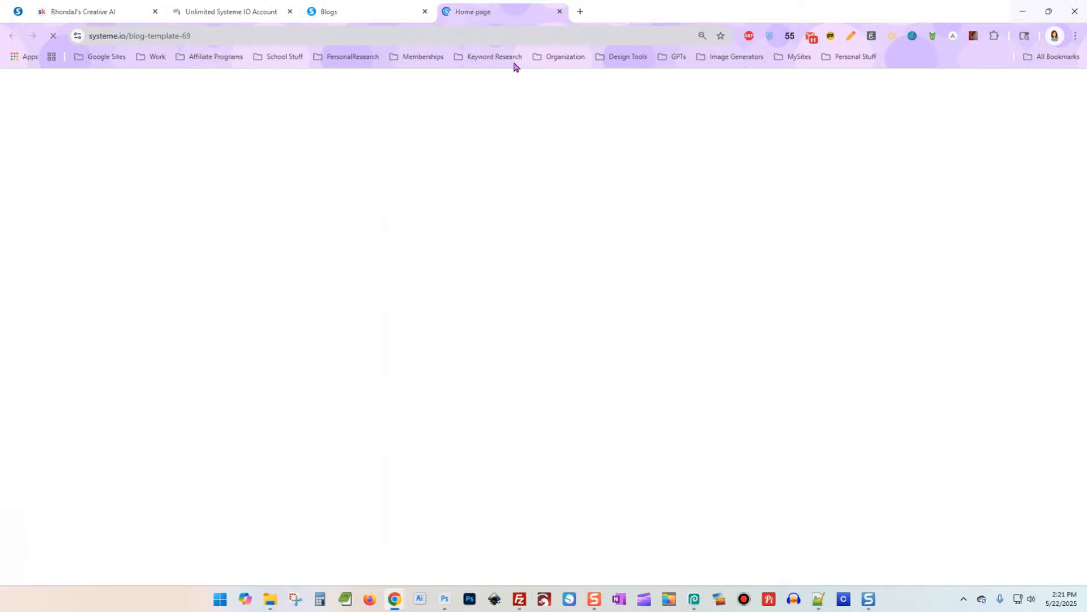
pyautogui.scroll(-4, 577, 268)
pyautogui.scroll(-15, 578, 268)
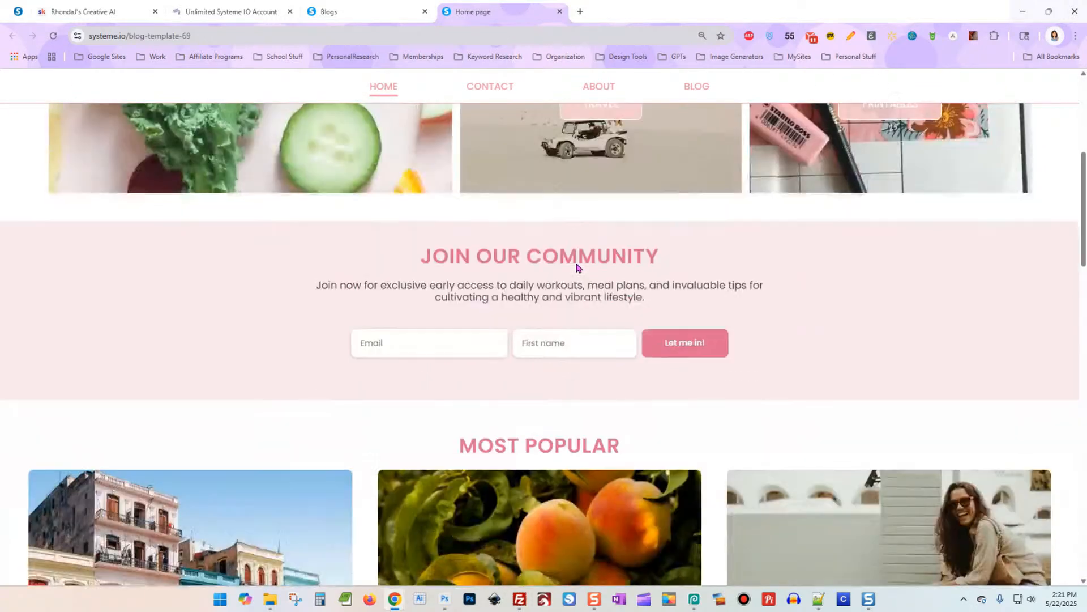
pyautogui.scroll(-10, 577, 263)
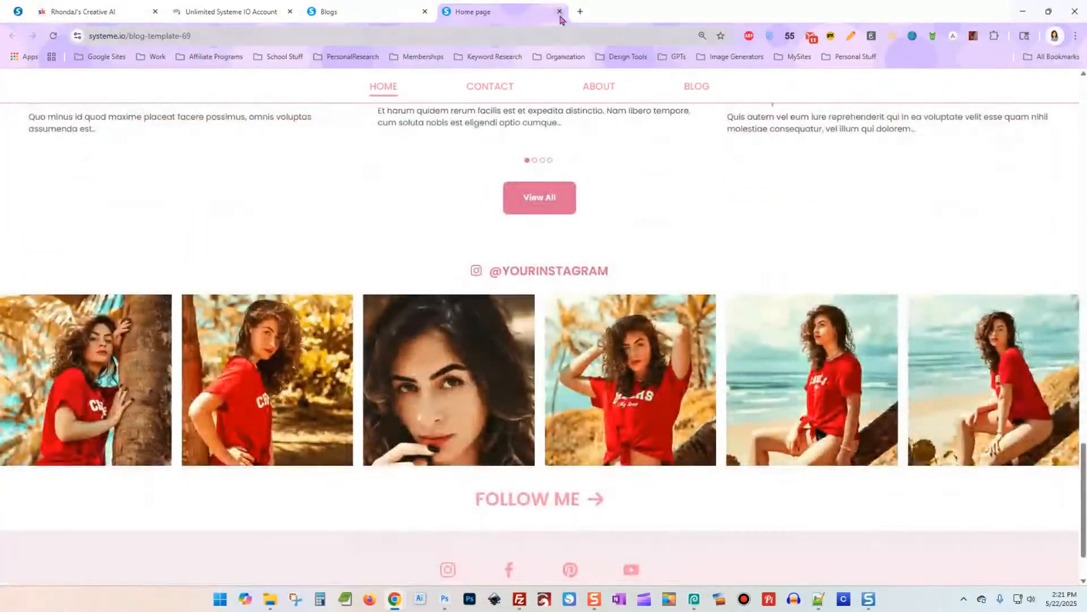
pyautogui.click(560, 12)
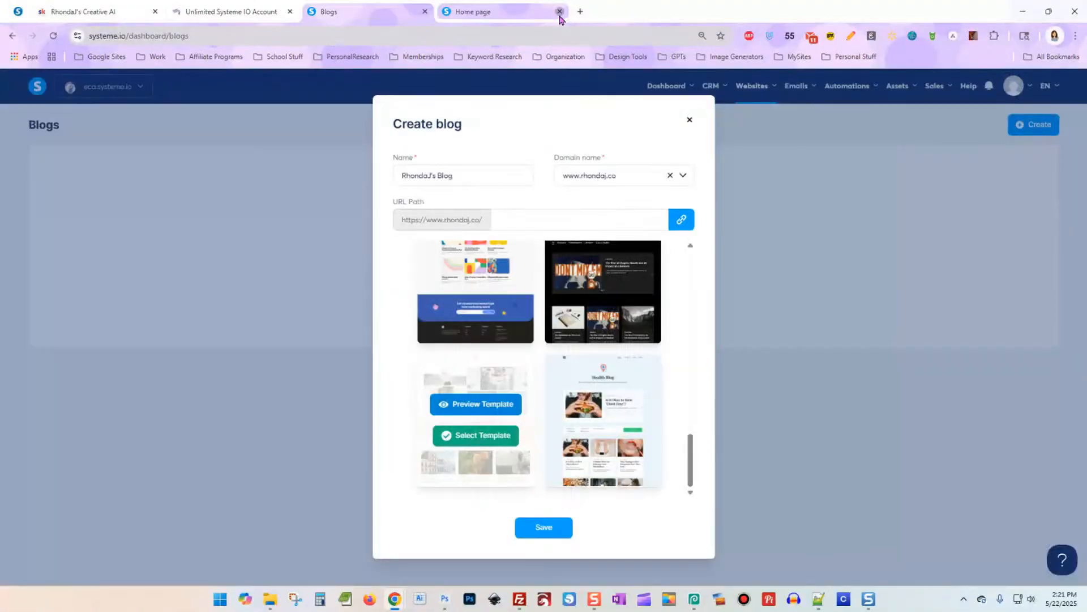
# Step: Preview the light-blue Health Blog template and return to the blog creation form
pyautogui.click(609, 407)
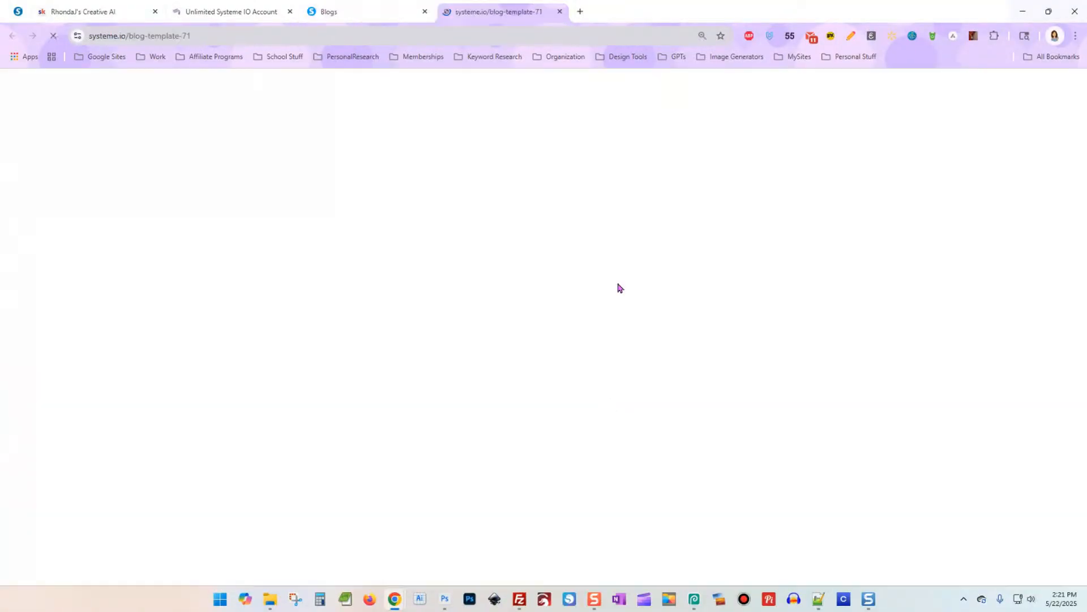
pyautogui.scroll(-3, 902, 249)
pyautogui.scroll(-3, 900, 258)
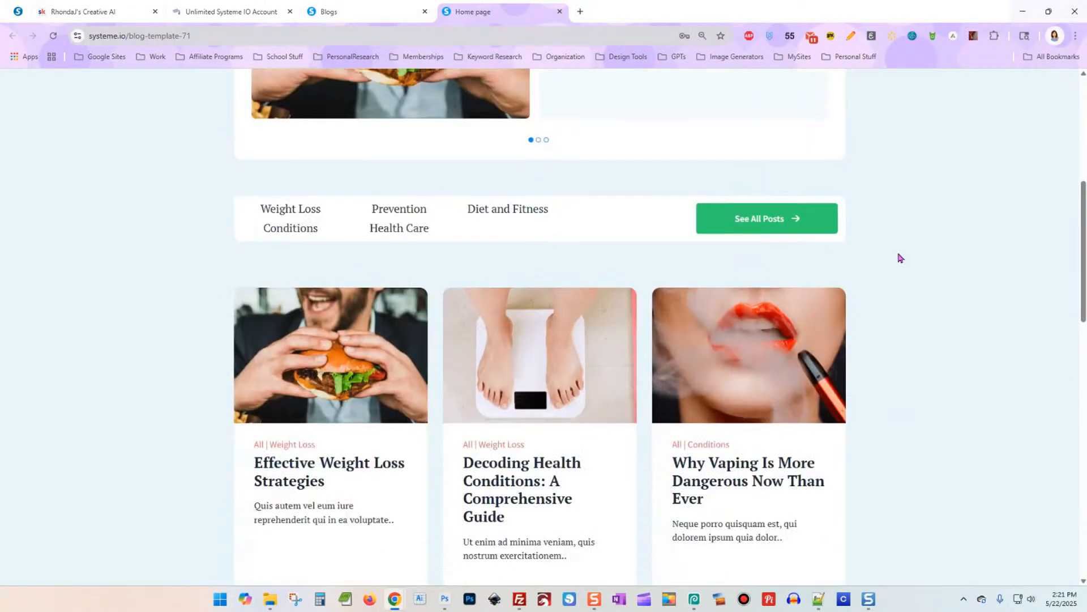
pyautogui.scroll(6, 901, 255)
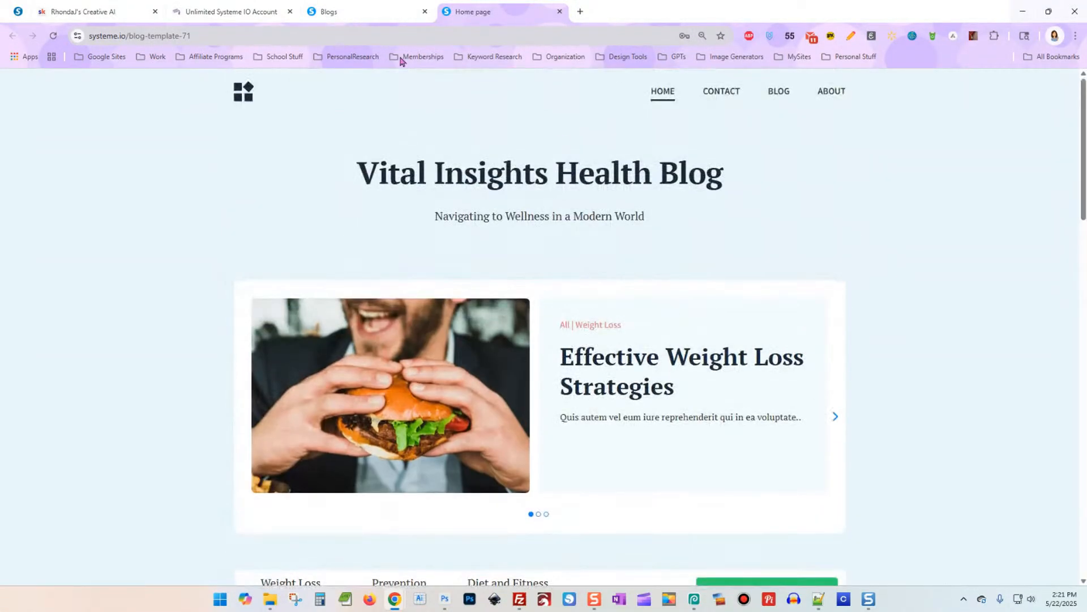
pyautogui.click(391, 12)
# Step: Preview the food blog template with the waffle photo and close the open template previews
pyautogui.scroll(5, 583, 294)
pyautogui.scroll(-3, 577, 312)
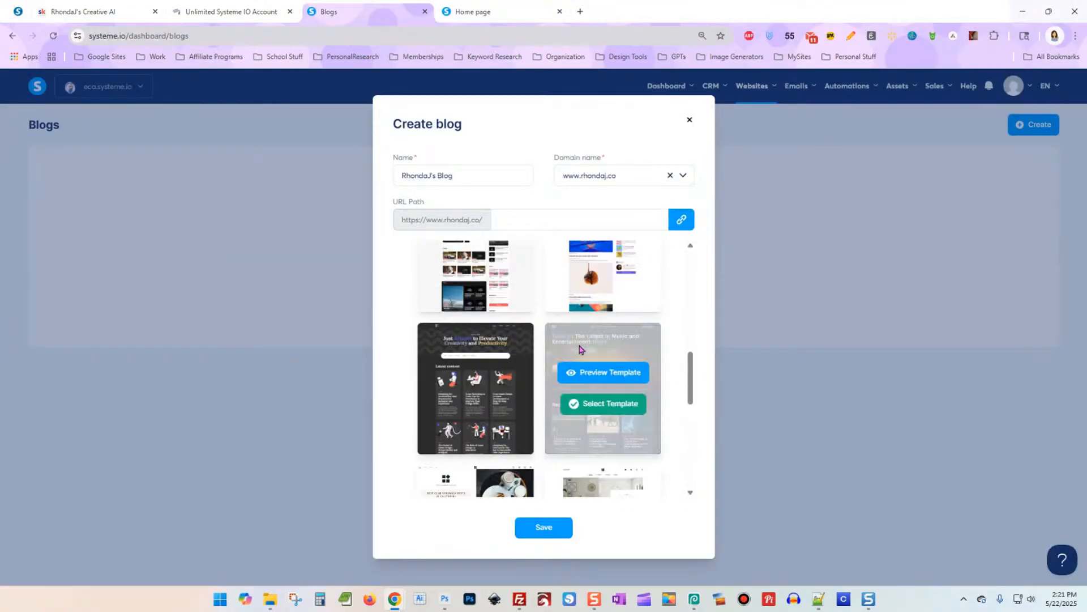
pyautogui.click(493, 289)
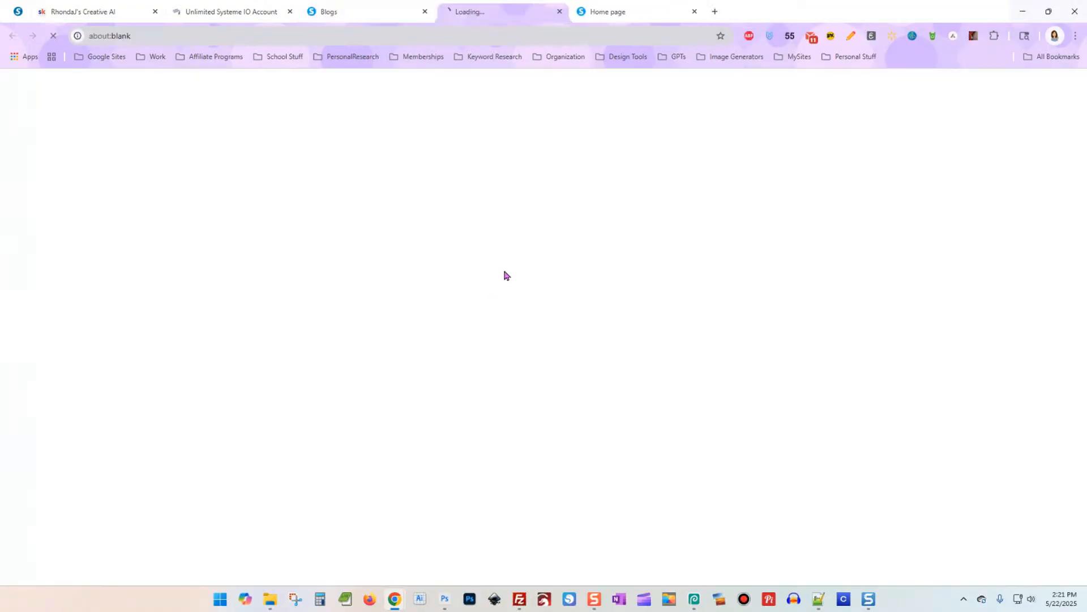
pyautogui.click(560, 12)
pyautogui.click(560, 12)
# Step: Preview the interior decorating blog template and select it for the new blog
pyautogui.click(603, 289)
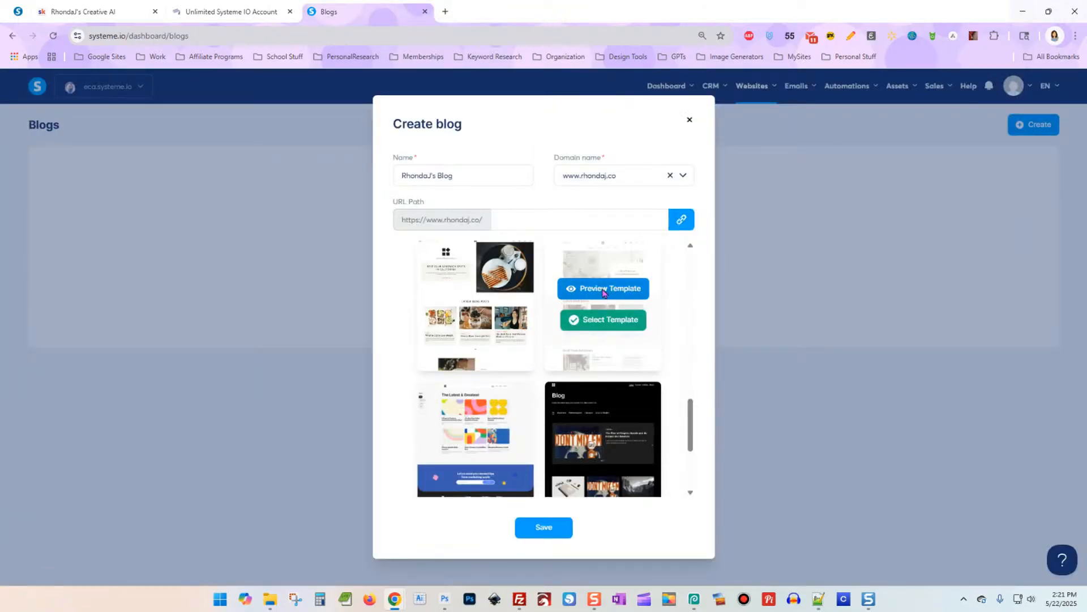
pyautogui.scroll(-3, 888, 268)
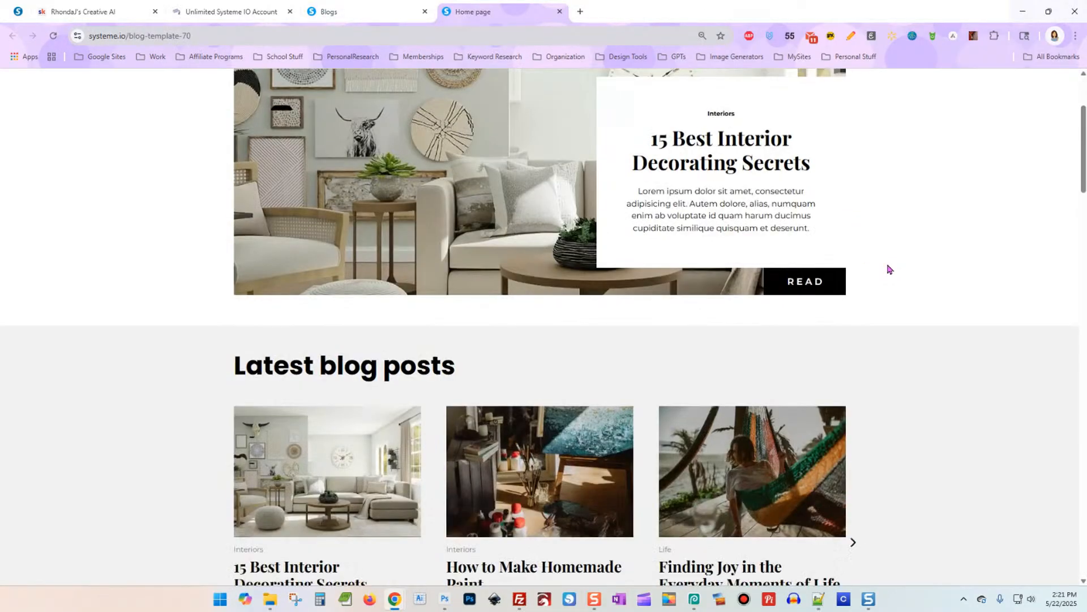
pyautogui.scroll(3, 888, 269)
pyautogui.click(561, 12)
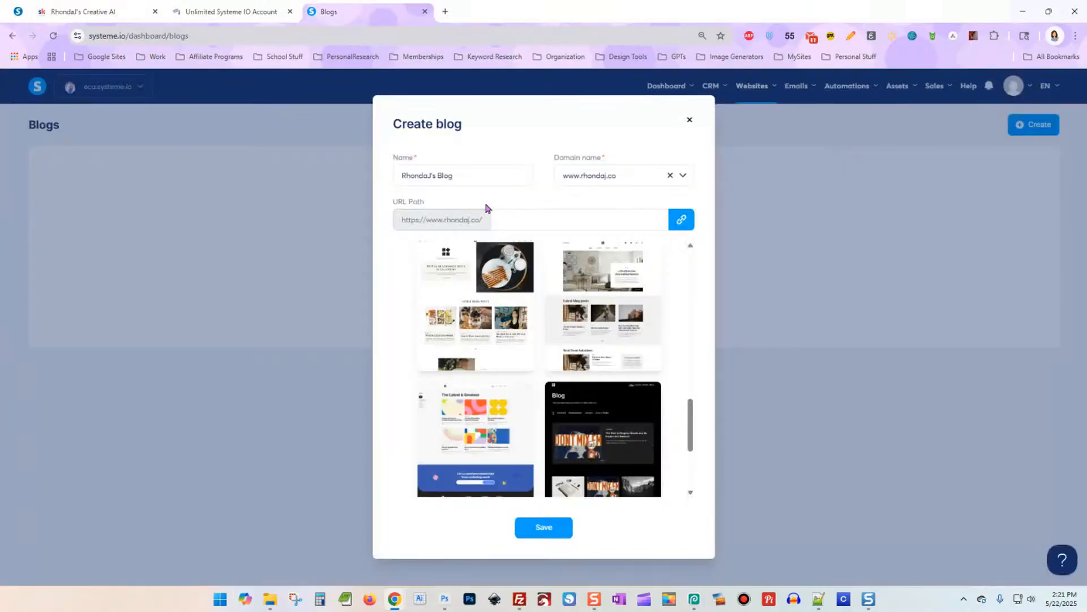
pyautogui.click(601, 317)
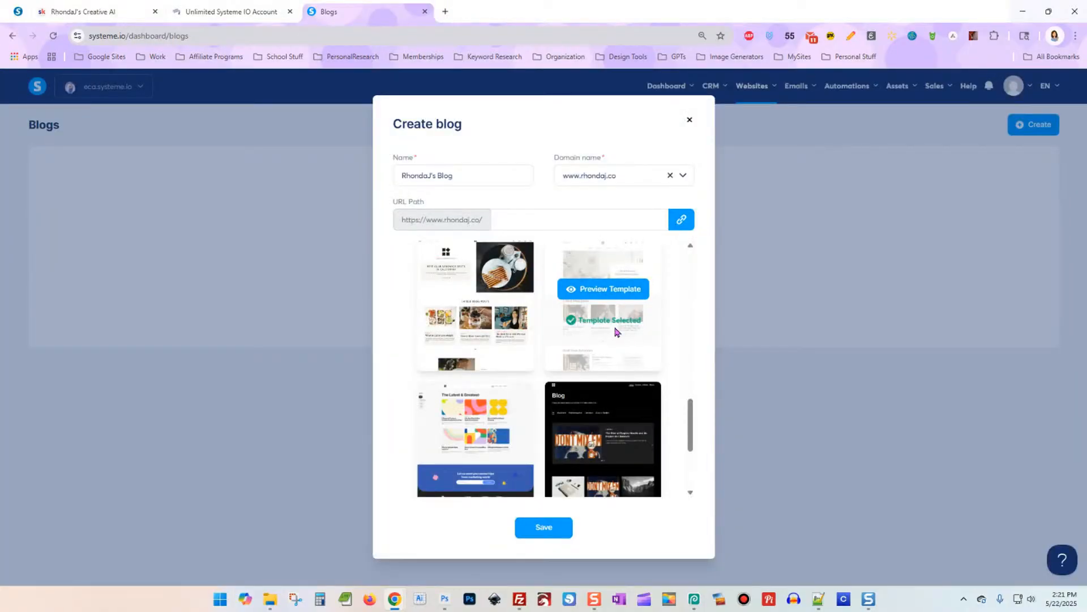
# Step: Create the blog from the selected template, look over its live home page, and return to the blog list
pyautogui.click(552, 529)
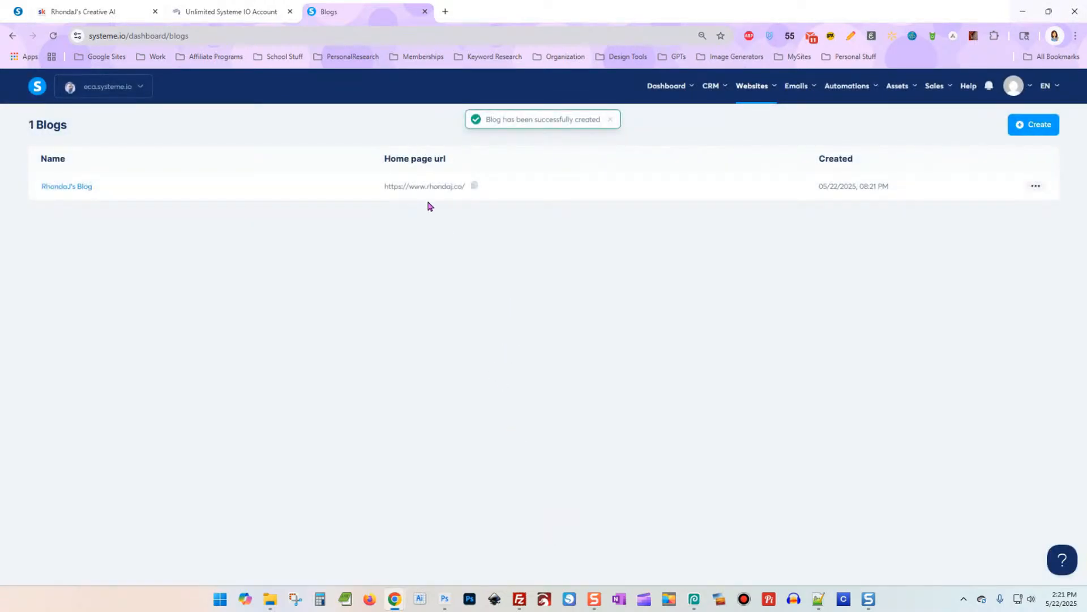
pyautogui.tripleClick(429, 186)
pyautogui.rightClick(430, 186)
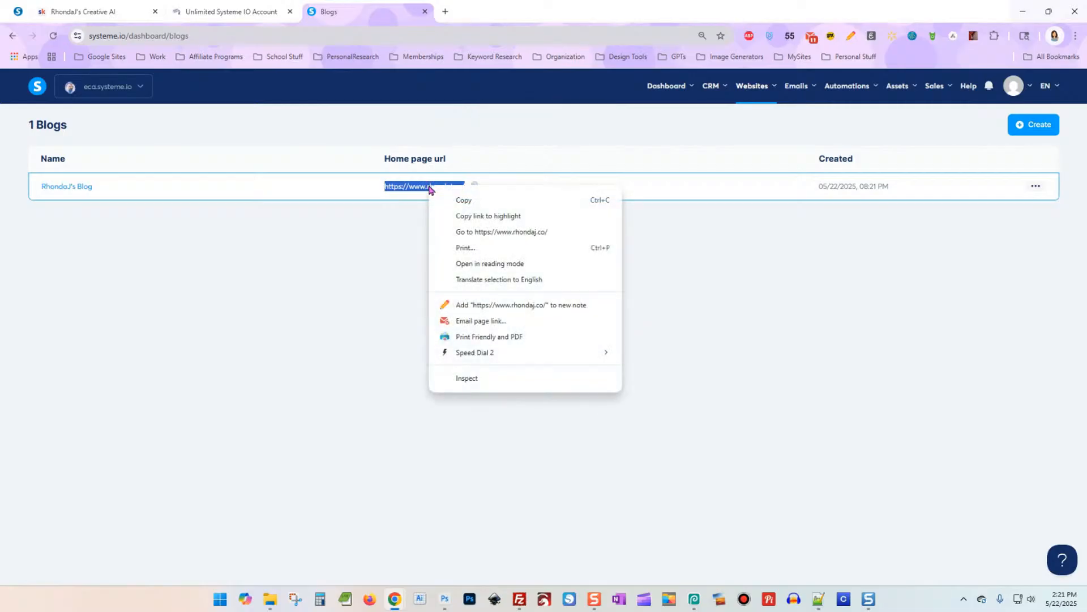
pyautogui.click(472, 232)
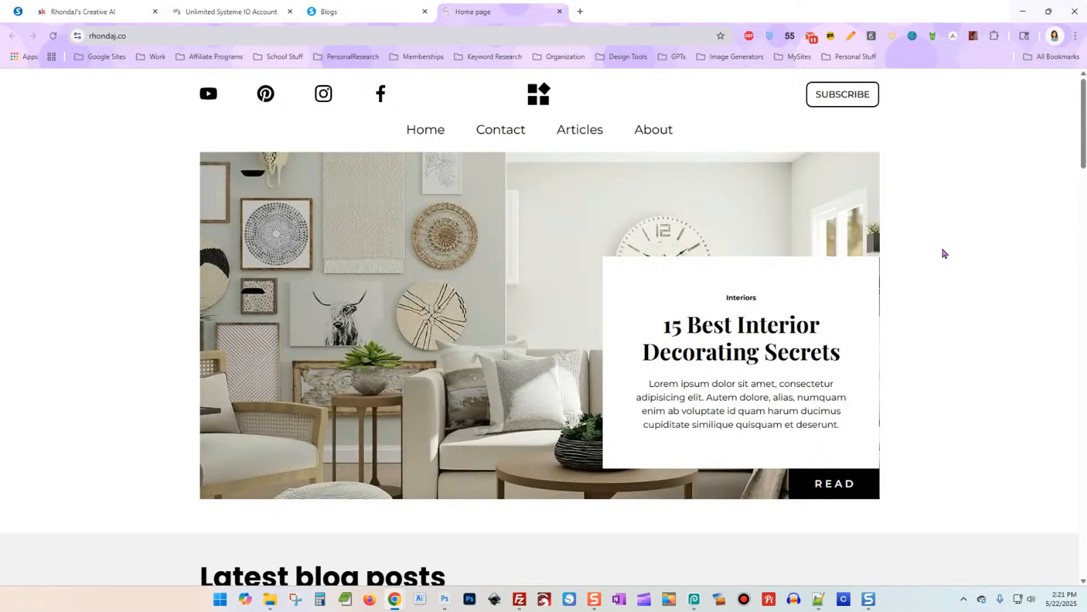
pyautogui.scroll(-15, 943, 282)
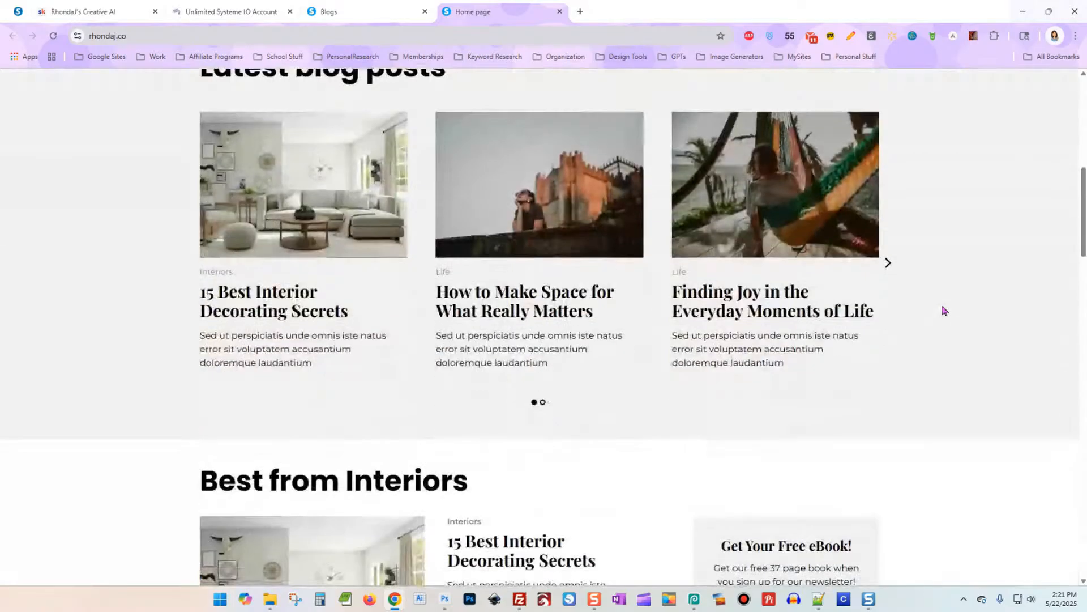
pyautogui.scroll(15, 944, 310)
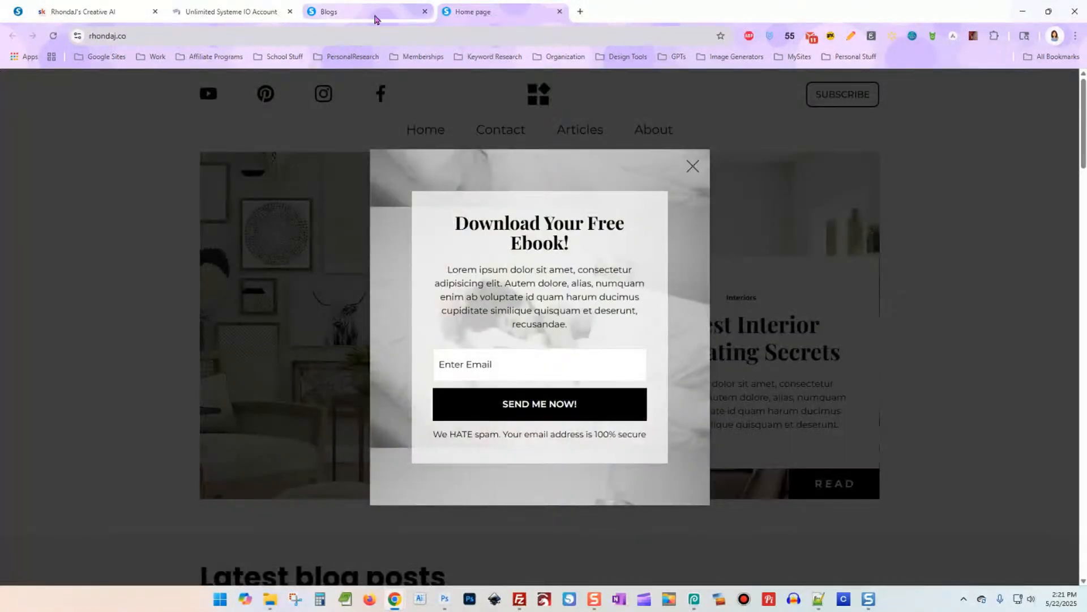
pyautogui.click(691, 165)
pyautogui.click(340, 12)
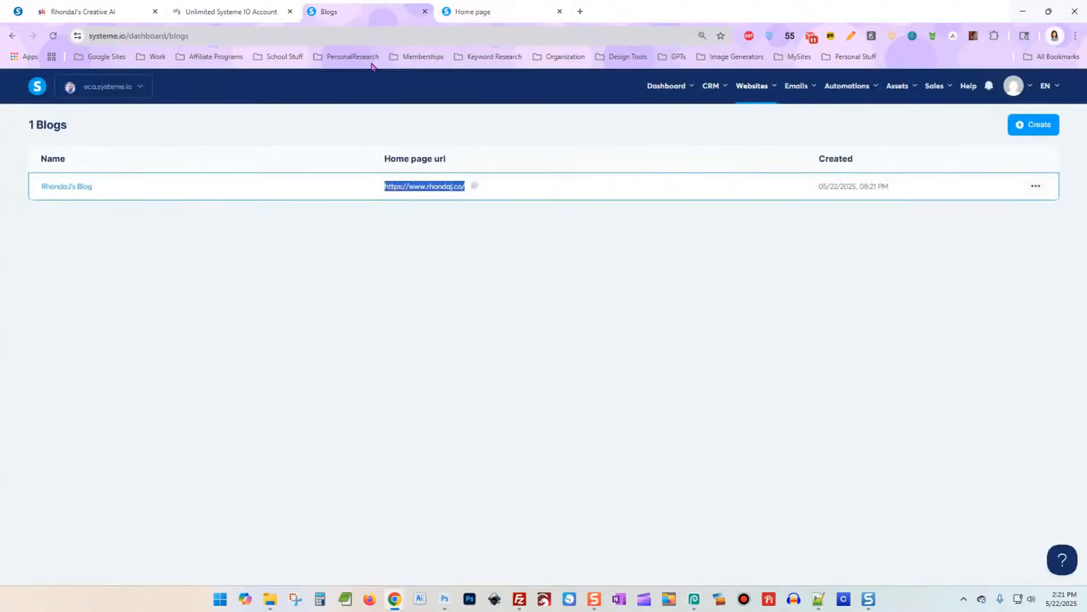
# Step: Open the new blog's management page and review its posts, pages and categories
pyautogui.click(182, 223)
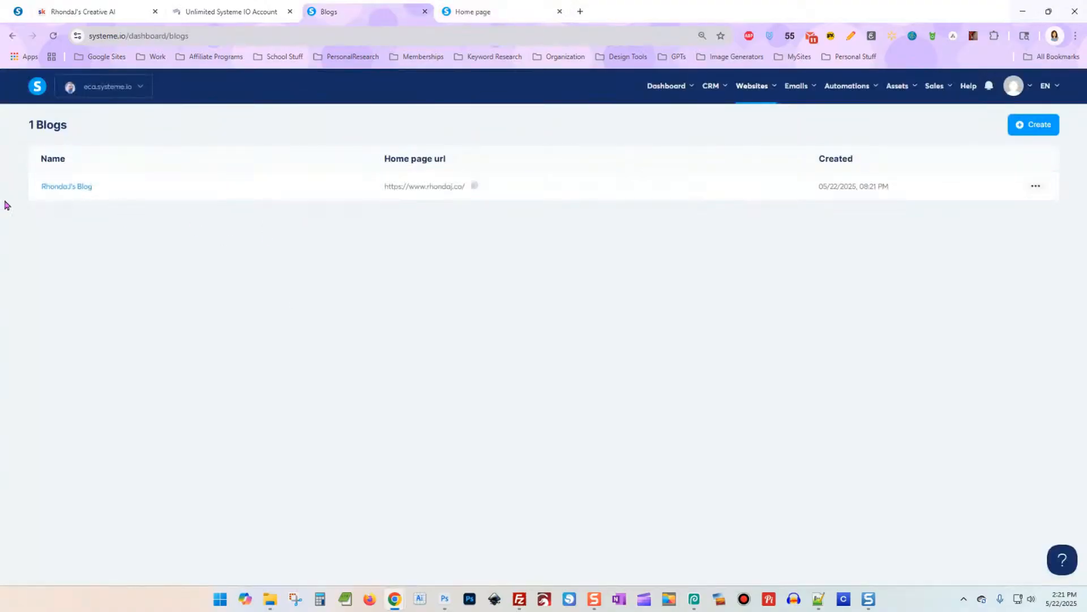
pyautogui.click(67, 188)
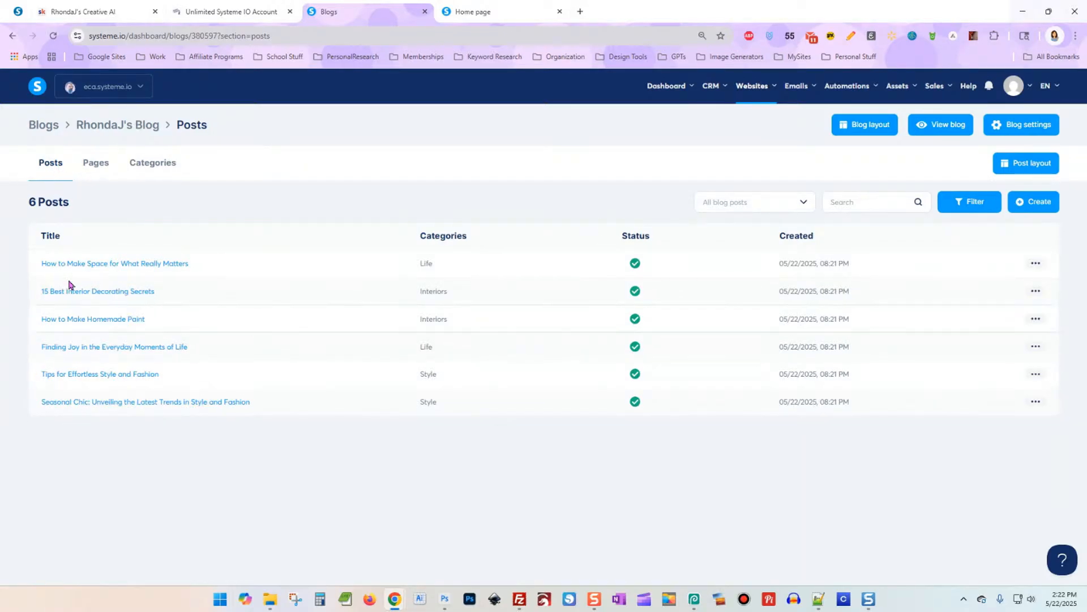
pyautogui.click(94, 164)
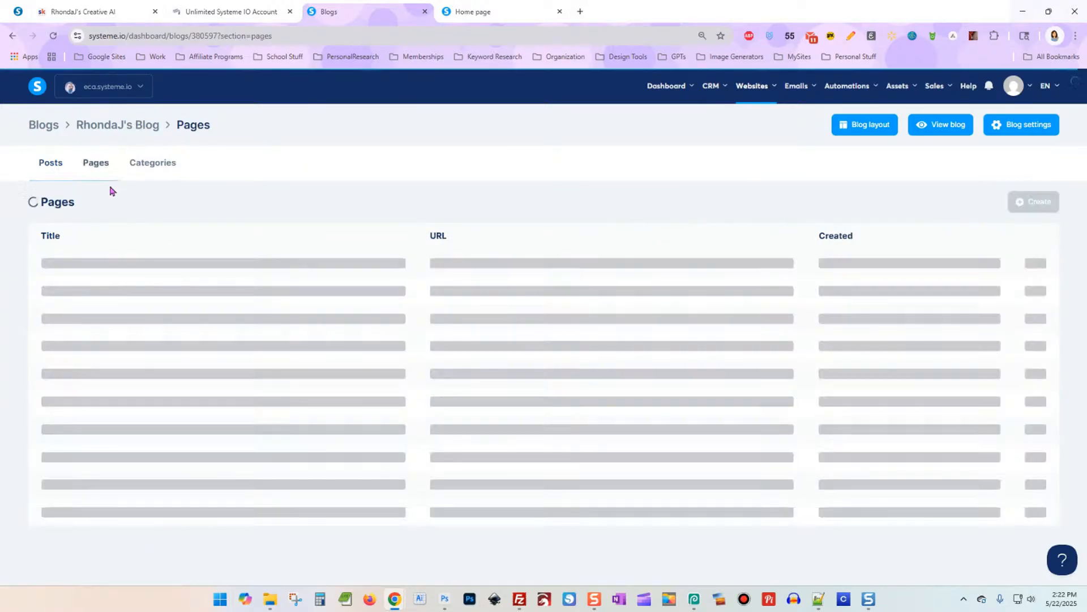
pyautogui.click(161, 163)
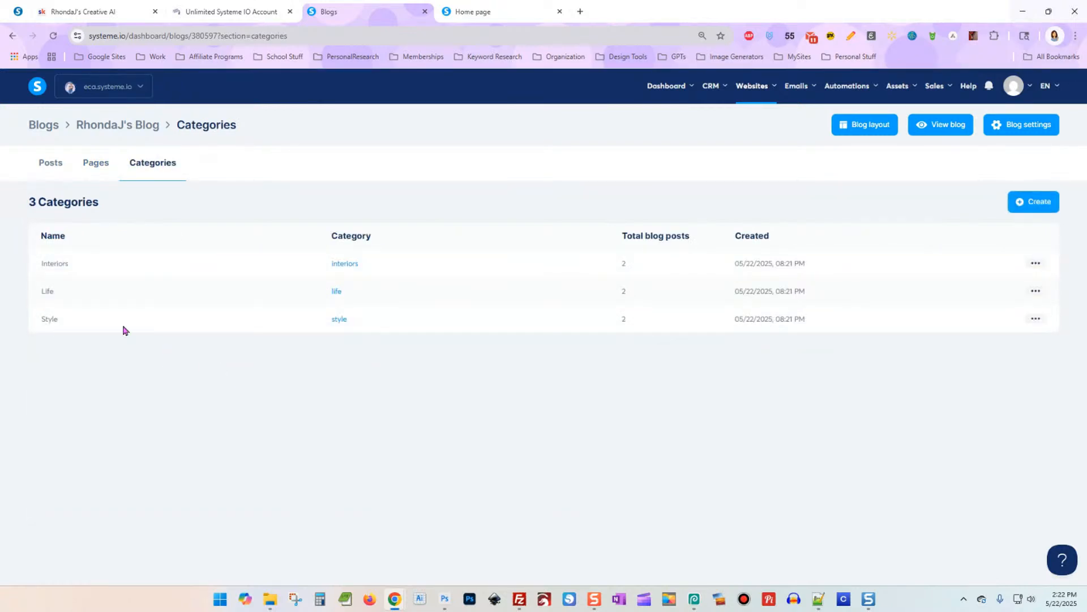
pyautogui.click(49, 165)
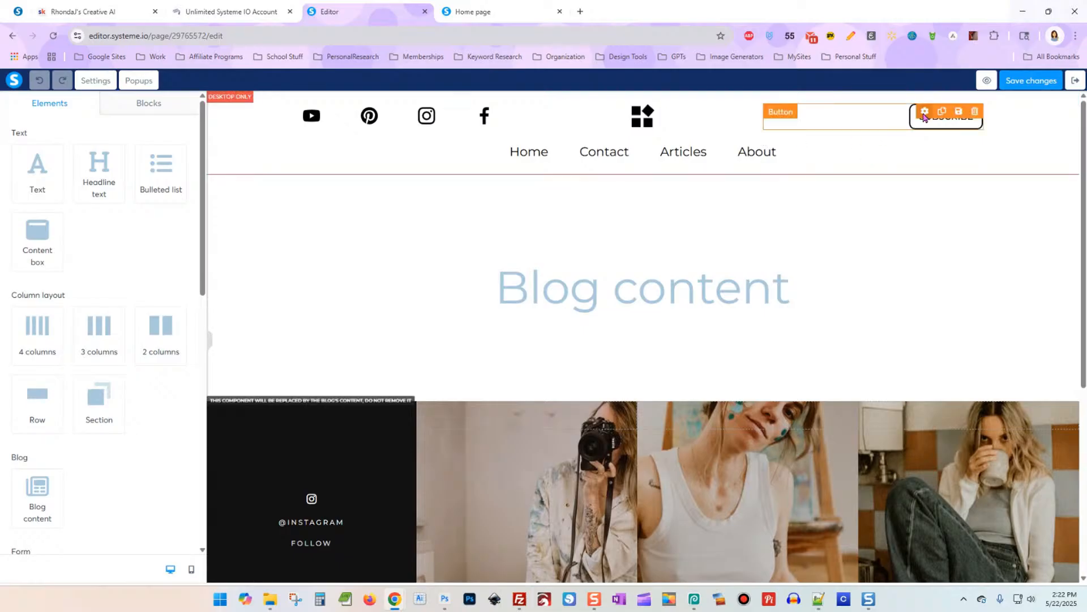
# Step: Review the blog layout and delete its header section with the social icons, logo, navigation links and Subscribe button
pyautogui.scroll(-4, 685, 322)
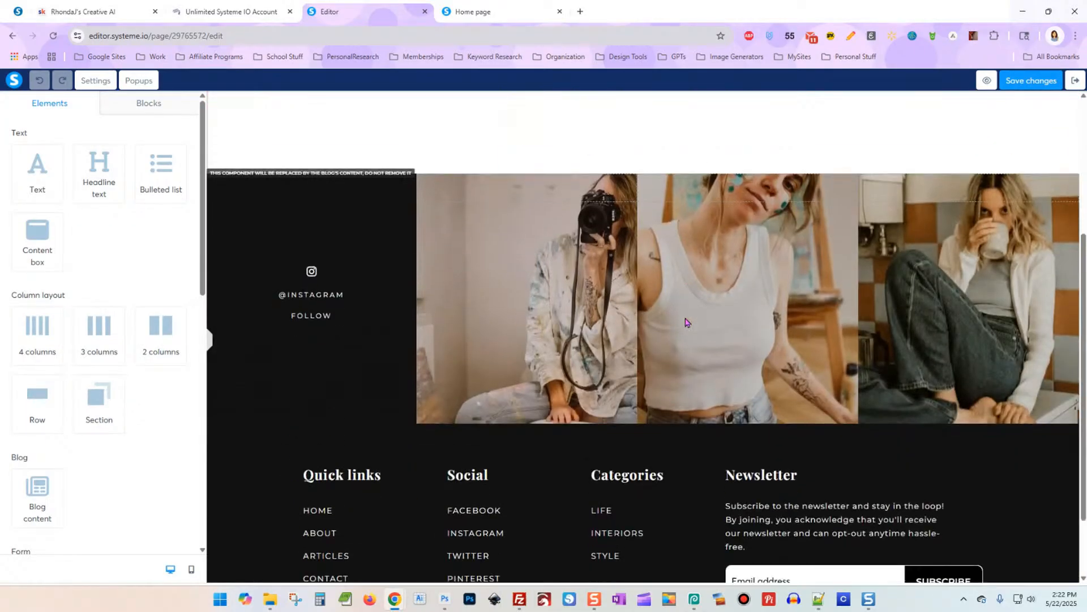
pyautogui.scroll(-2, 685, 322)
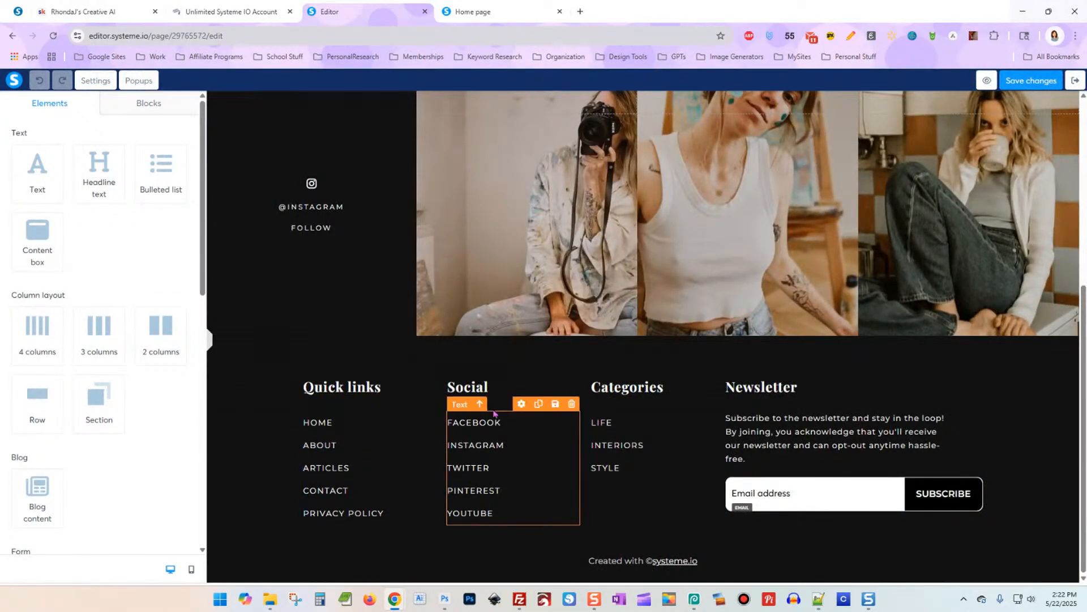
pyautogui.scroll(2, 732, 409)
pyautogui.scroll(5, 721, 344)
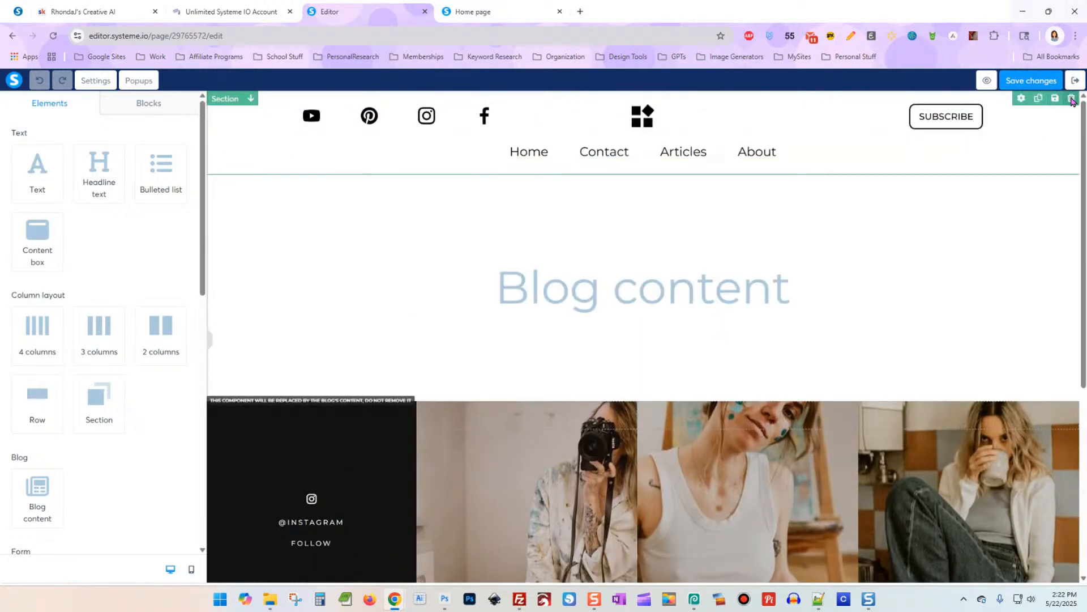
pyautogui.click(1072, 102)
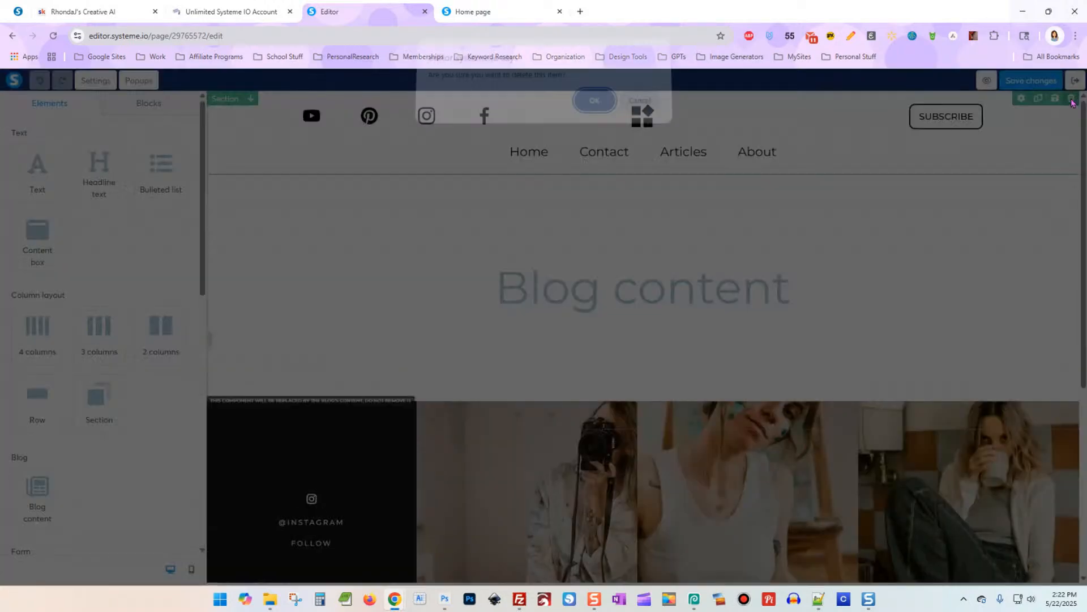
pyautogui.click(593, 107)
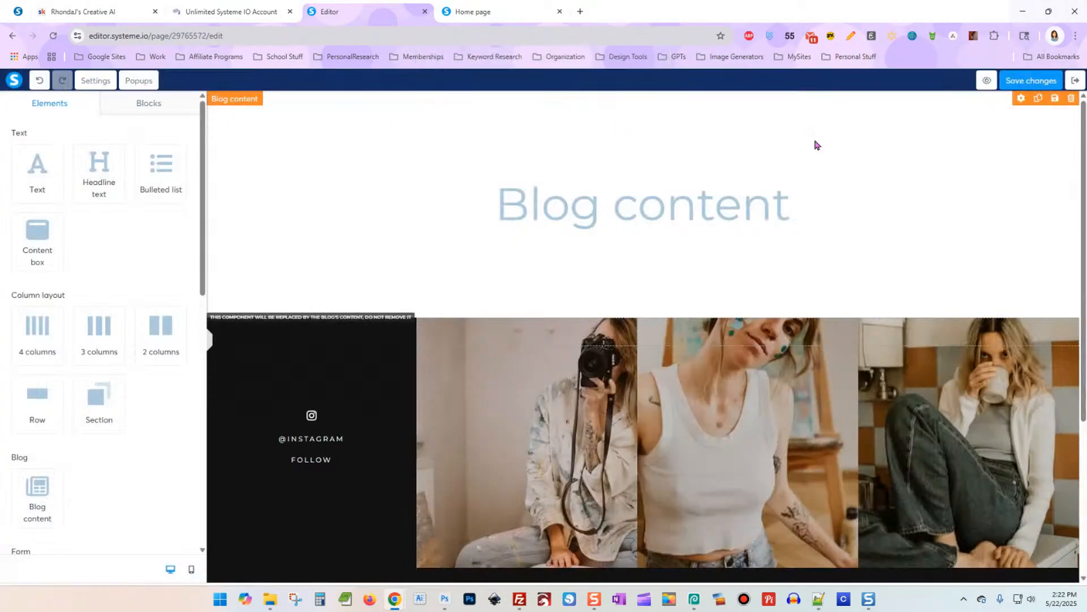
# Step: Delete the blog content element together with the empty row and section that held it
pyautogui.click(1072, 102)
pyautogui.click(594, 107)
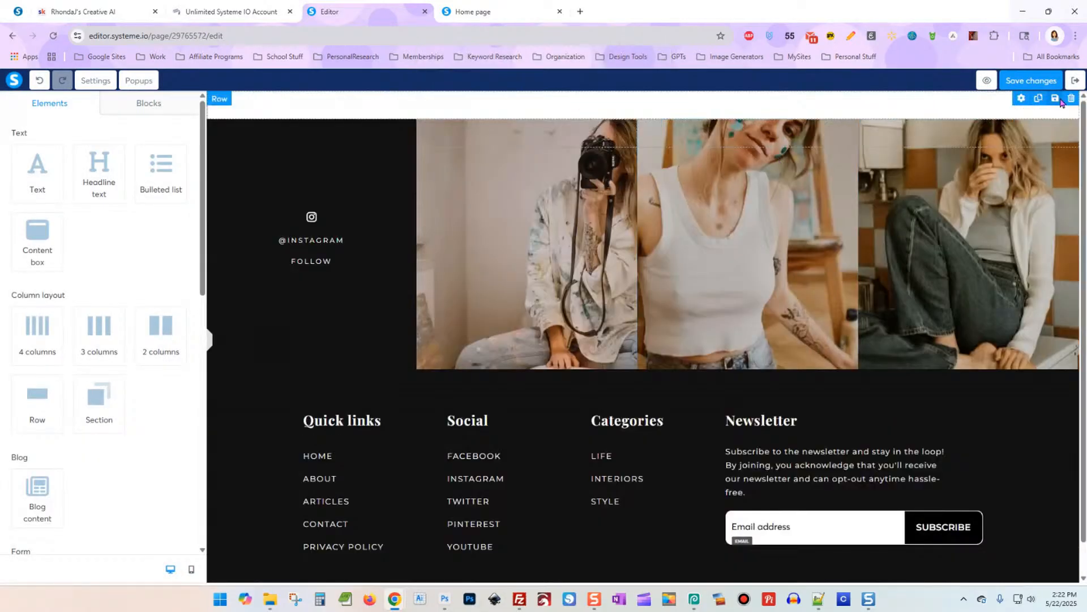
pyautogui.click(1071, 102)
pyautogui.press('Return')
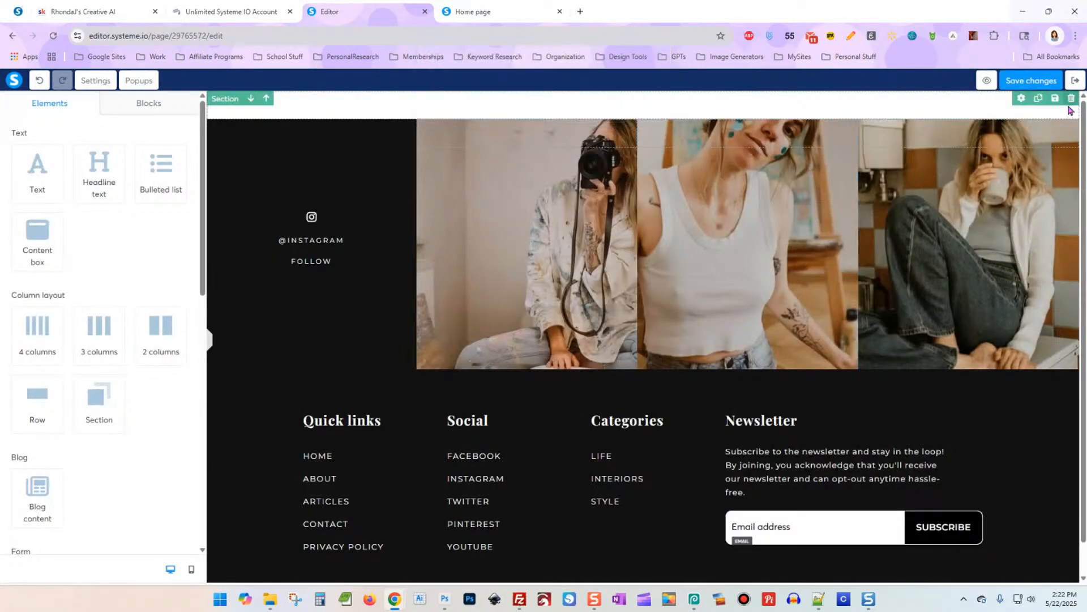
pyautogui.click(1073, 103)
pyautogui.click(592, 109)
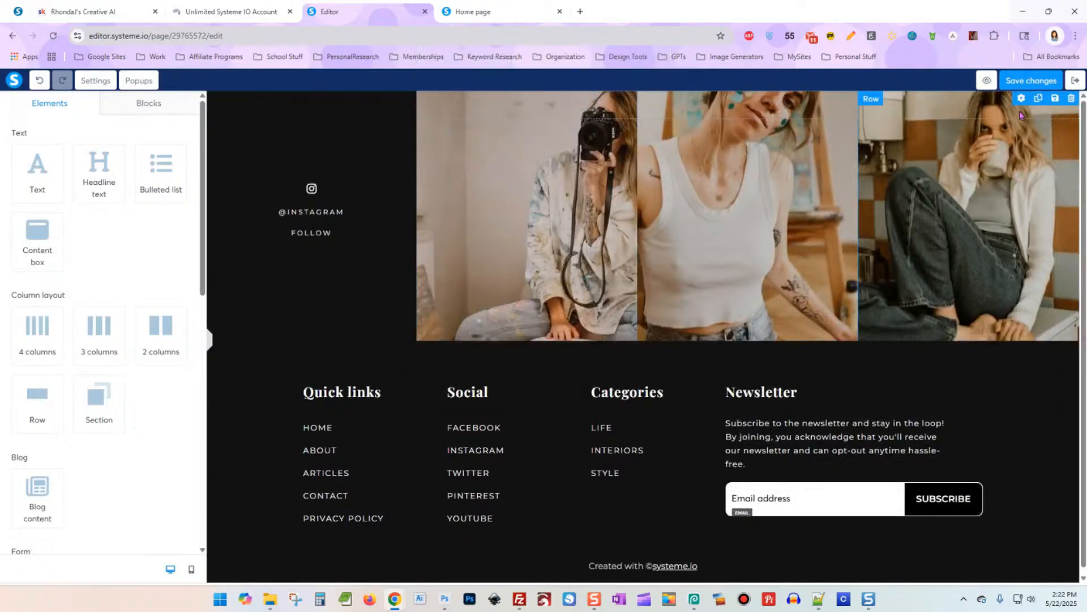
# Step: Delete the Instagram photo rows with their section, and the footer section, to clear the whole layout
pyautogui.click(1071, 99)
pyautogui.click(594, 109)
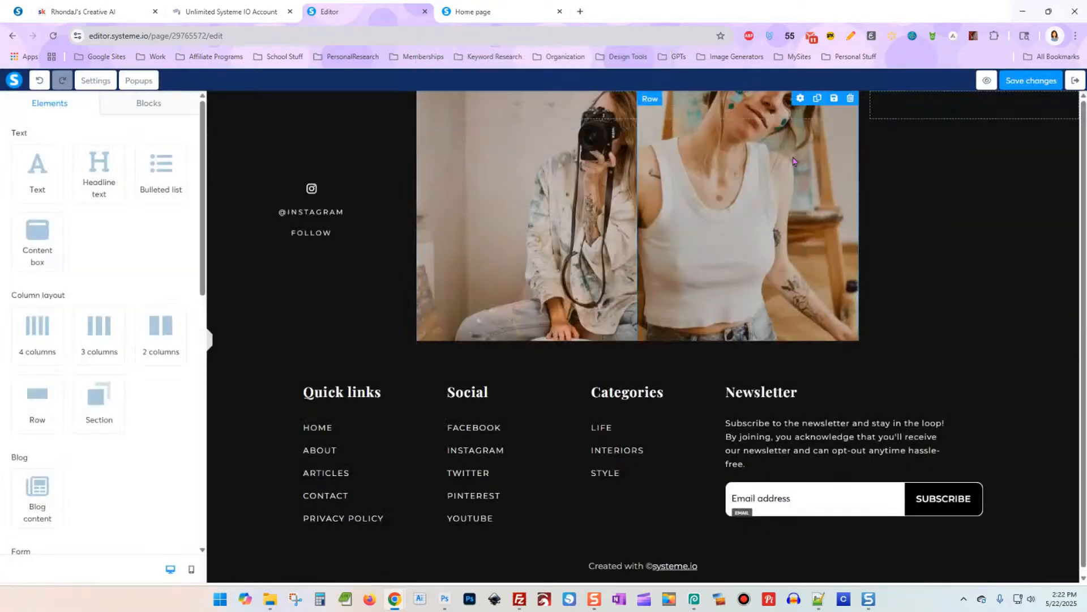
pyautogui.click(1071, 100)
pyautogui.click(595, 108)
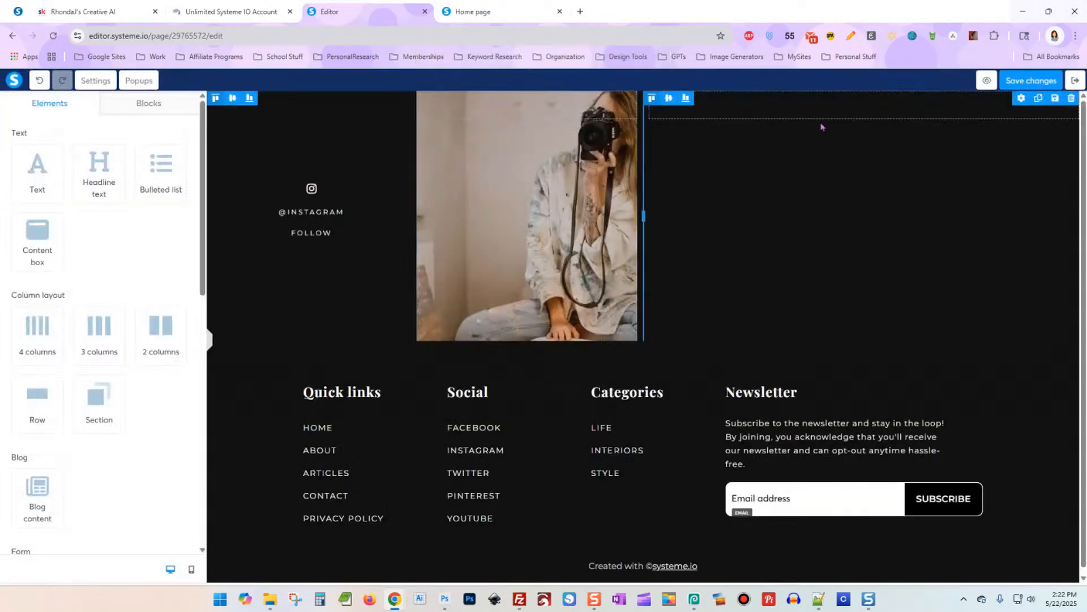
pyautogui.click(1071, 100)
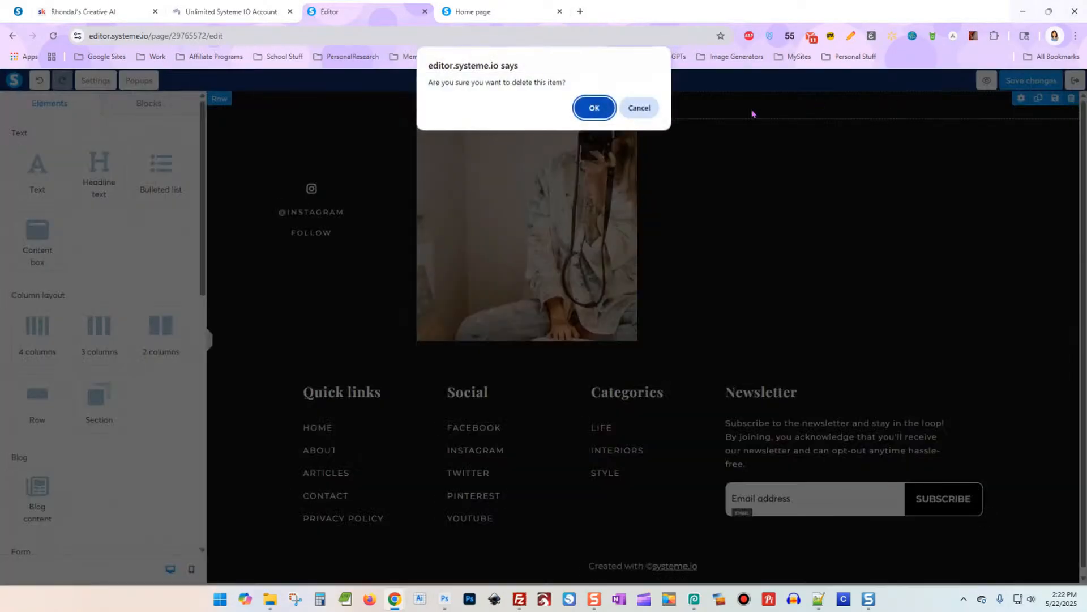
pyautogui.click(594, 108)
pyautogui.click(1071, 99)
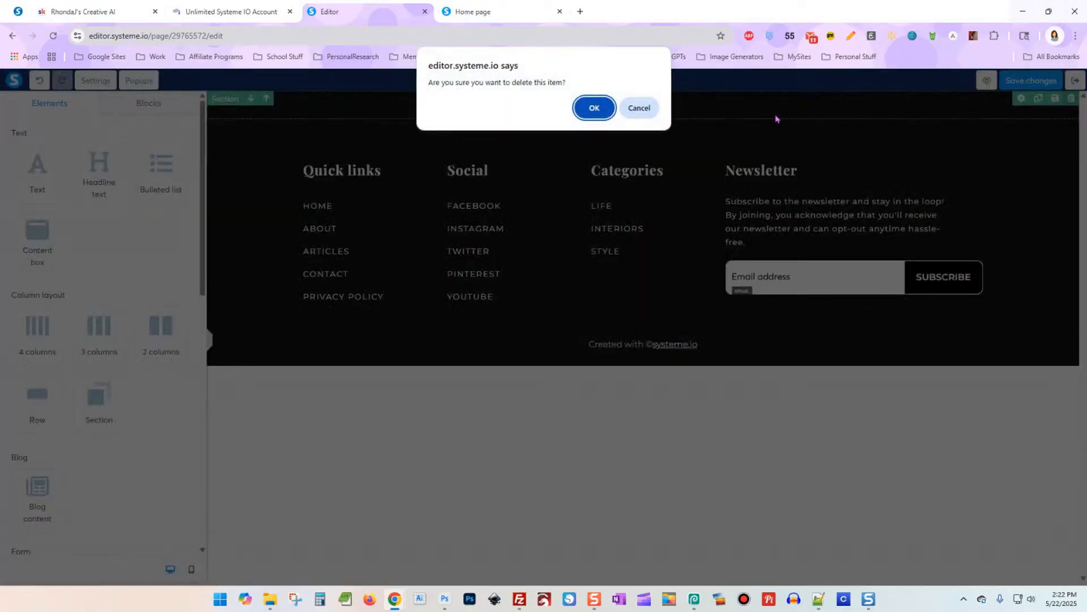
pyautogui.click(593, 108)
pyautogui.click(1078, 101)
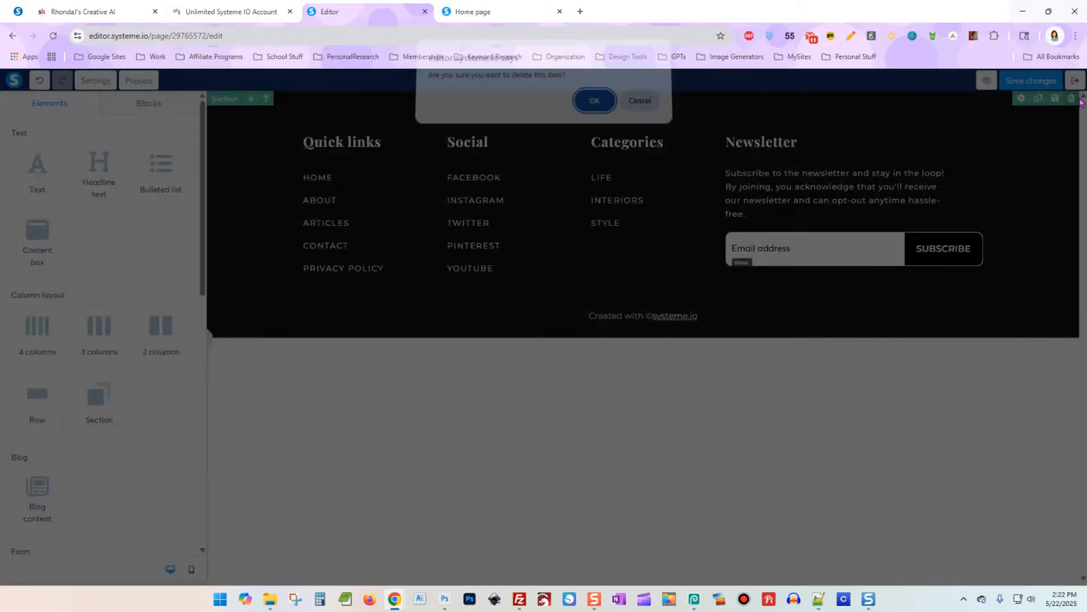
pyautogui.click(592, 107)
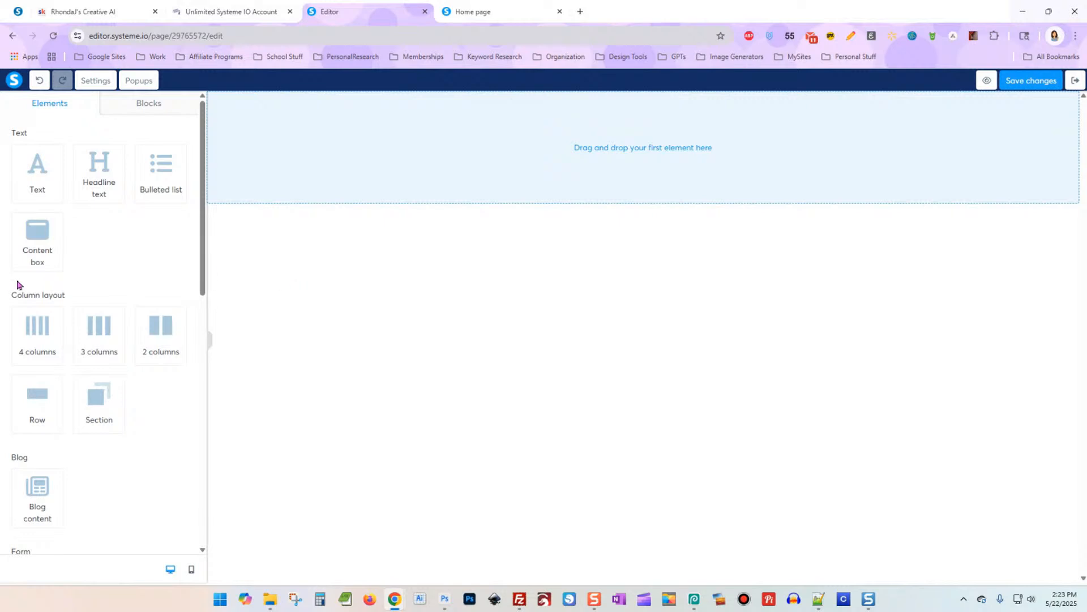
# Step: Add a new Section element to the empty blog layout to serve as its first section
pyautogui.scroll(-1, 134, 399)
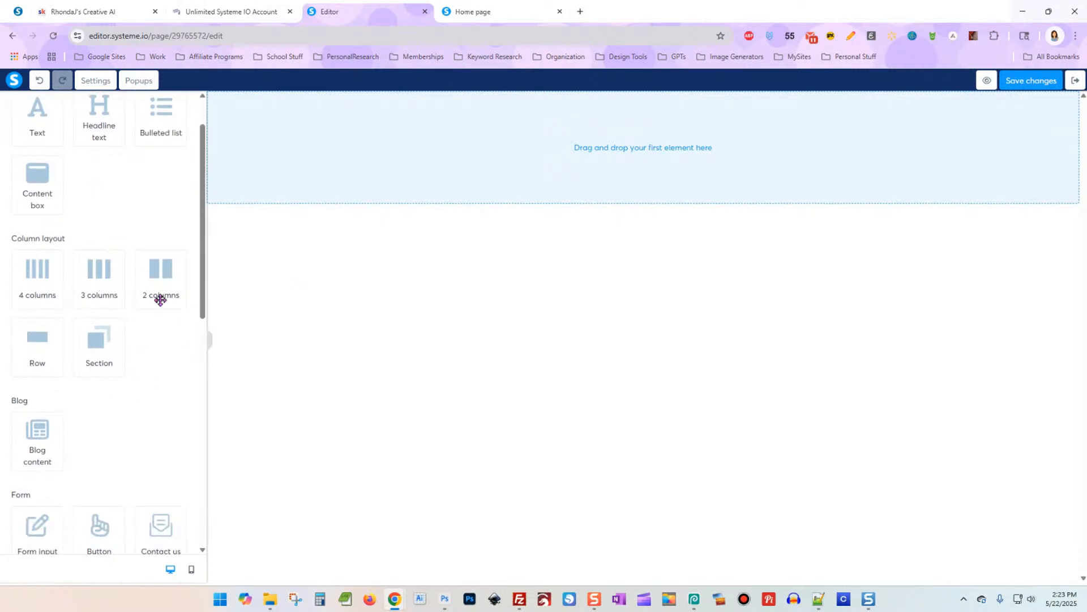
pyautogui.scroll(1, 164, 317)
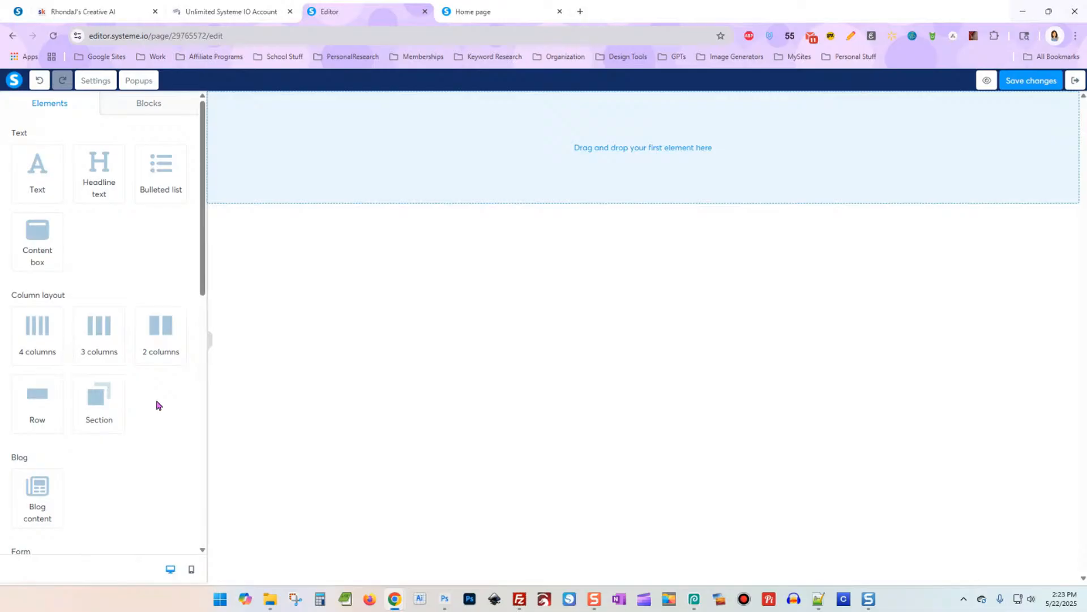
pyautogui.scroll(-2, 154, 398)
pyautogui.scroll(2, 154, 398)
pyautogui.moveTo(97, 396); pyautogui.dragTo(388, 136)
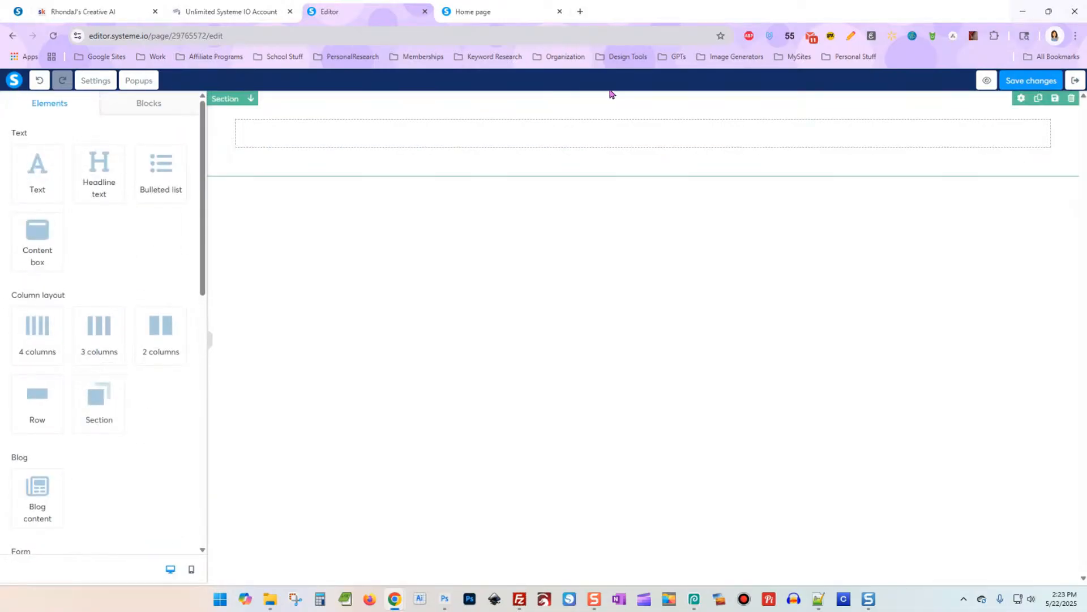
# Step: Set the new section's background colour to light grey F3F3F3
pyautogui.click(225, 104)
pyautogui.click(19, 293)
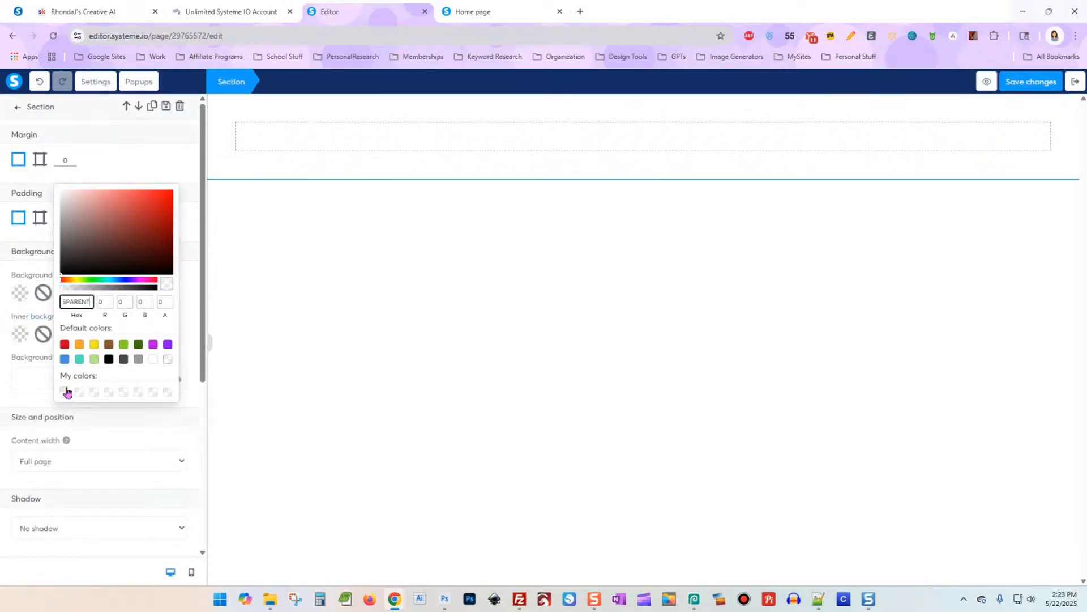
pyautogui.moveTo(67, 205); pyautogui.dragTo(59, 198)
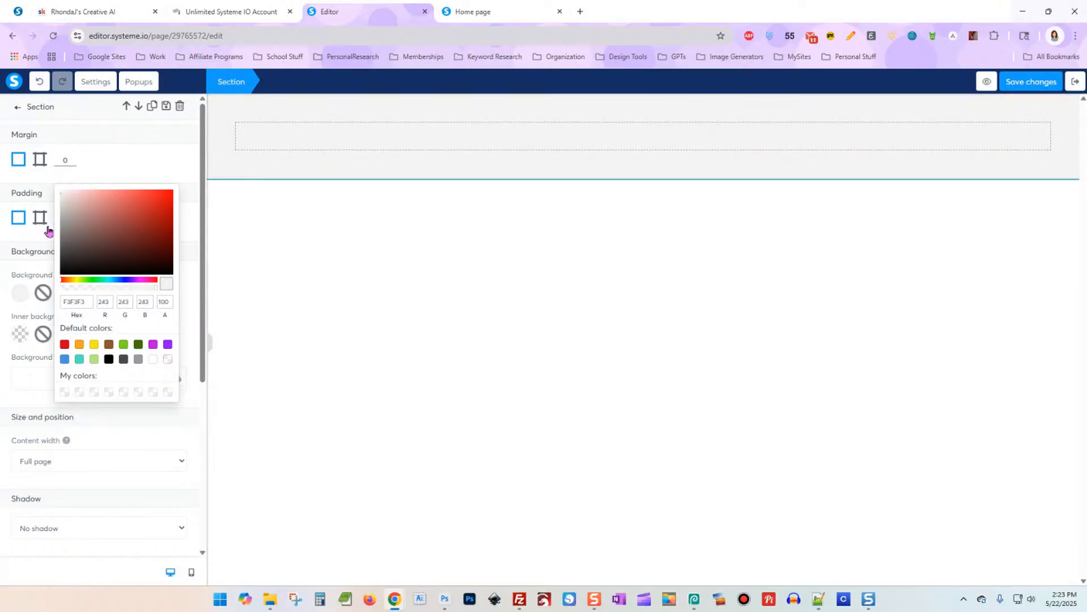
pyautogui.click(314, 228)
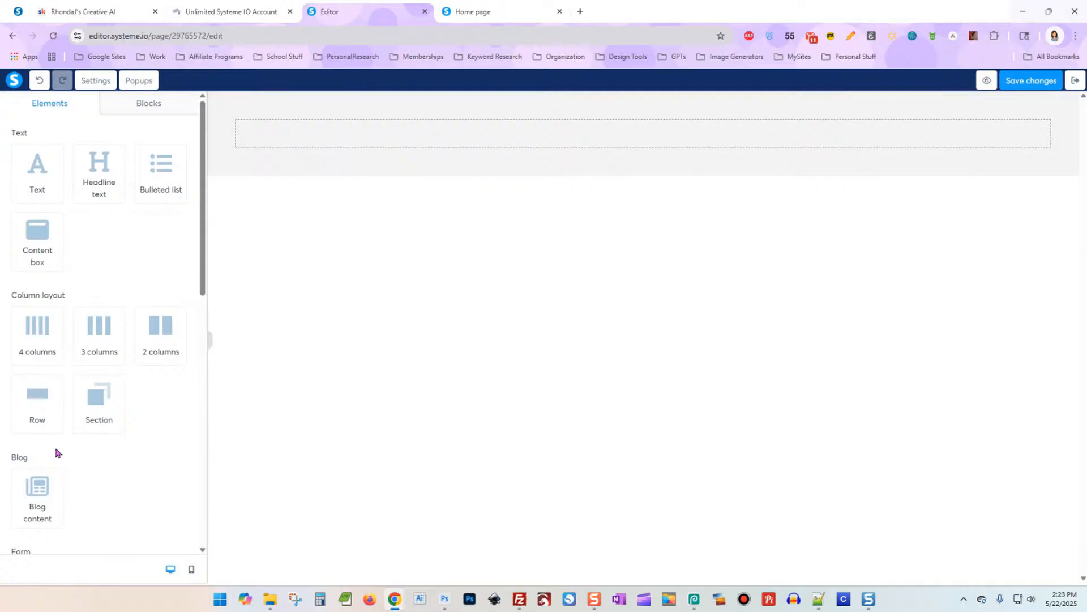
# Step: Add two more Section elements stacked below the light grey section
pyautogui.moveTo(88, 418); pyautogui.dragTo(279, 188)
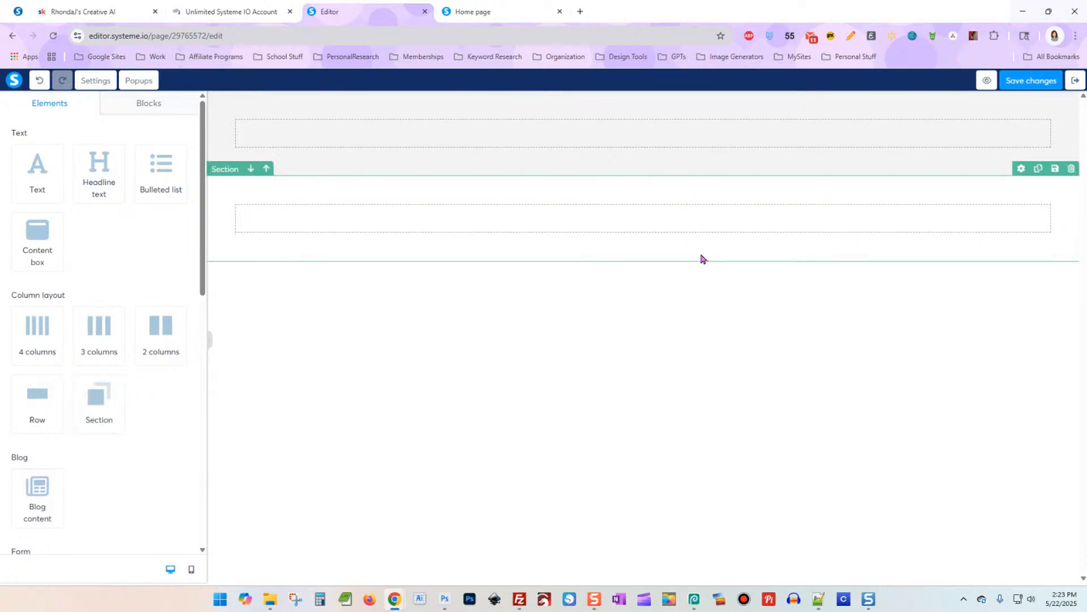
pyautogui.moveTo(104, 416); pyautogui.dragTo(325, 274)
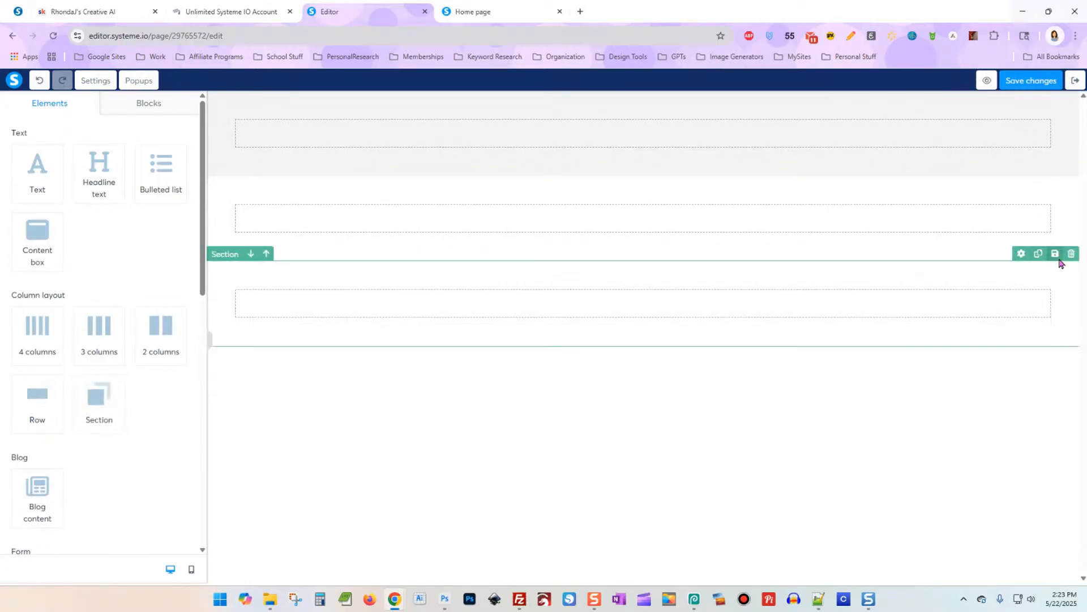
# Step: Set the third section's background colour to light grey F3F3F3
pyautogui.click(225, 255)
pyautogui.click(13, 296)
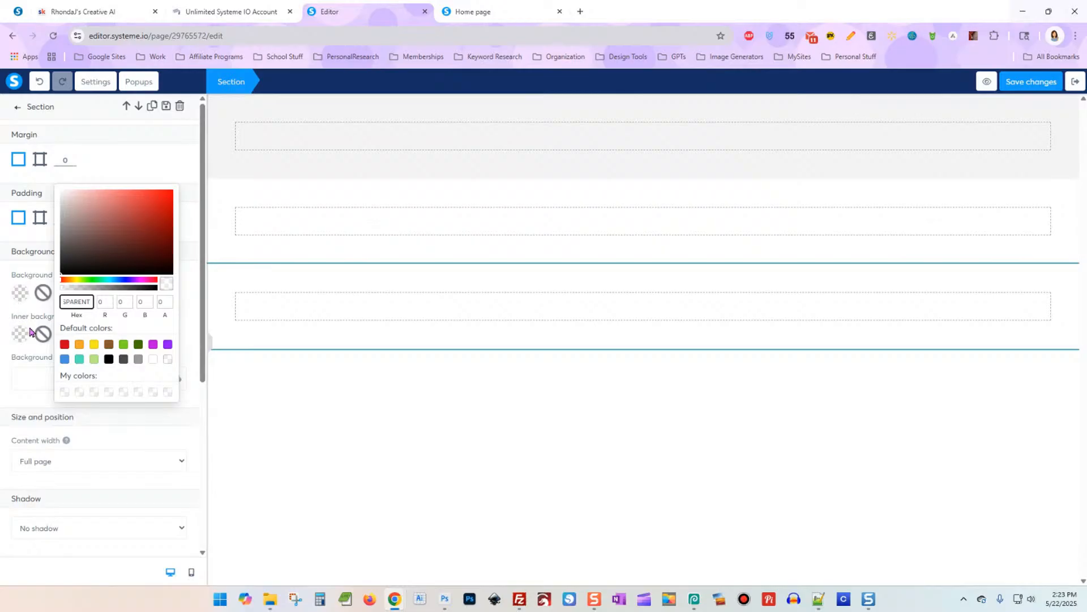
pyautogui.click(64, 204)
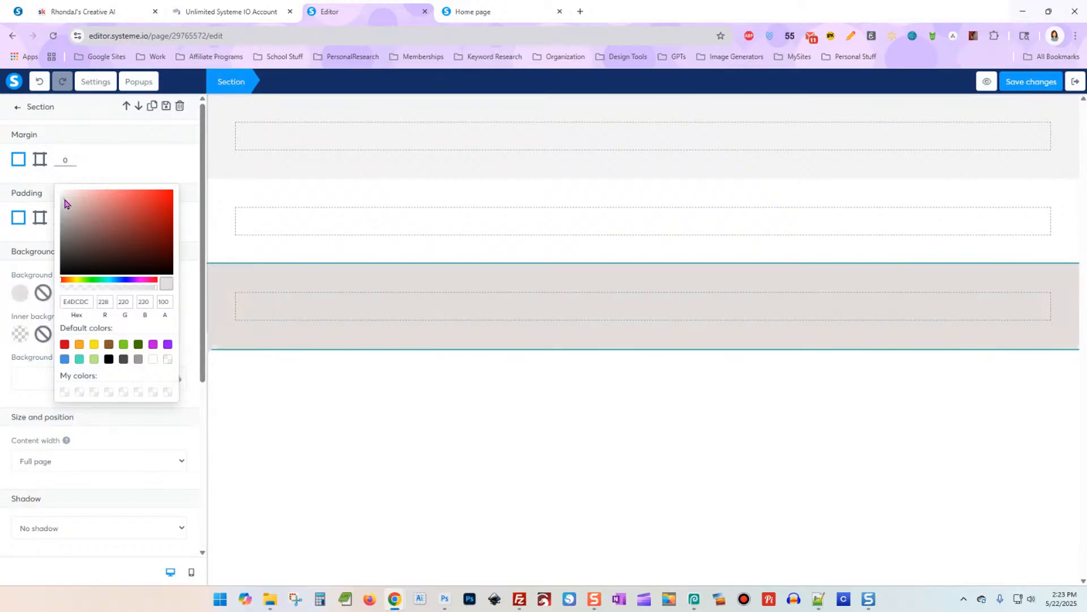
pyautogui.click(65, 196)
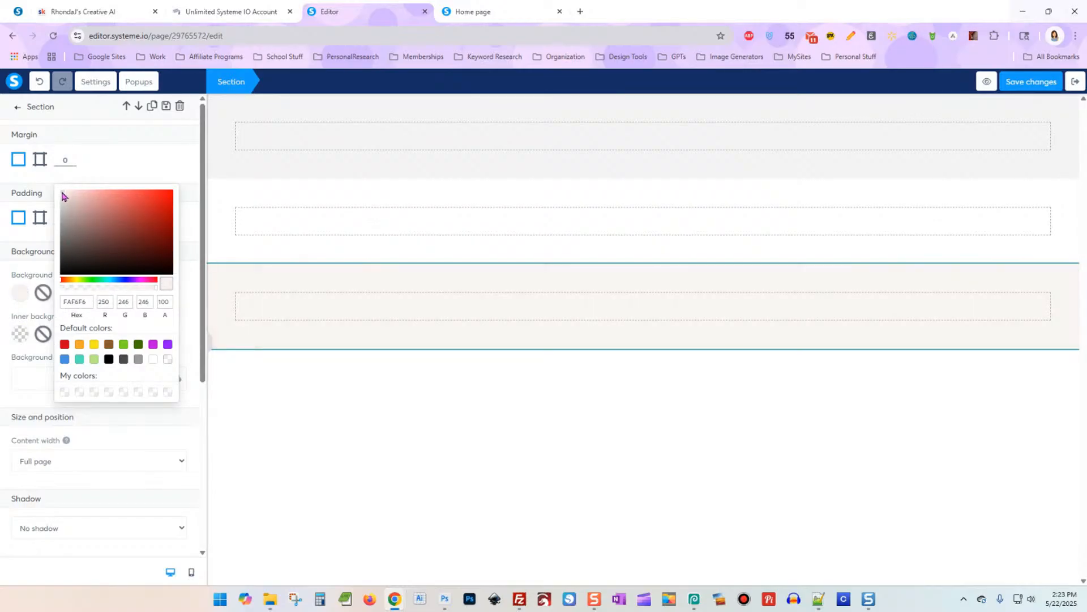
pyautogui.click(70, 300)
pyautogui.doubleClick(66, 300)
pyautogui.write('f3f3f3')
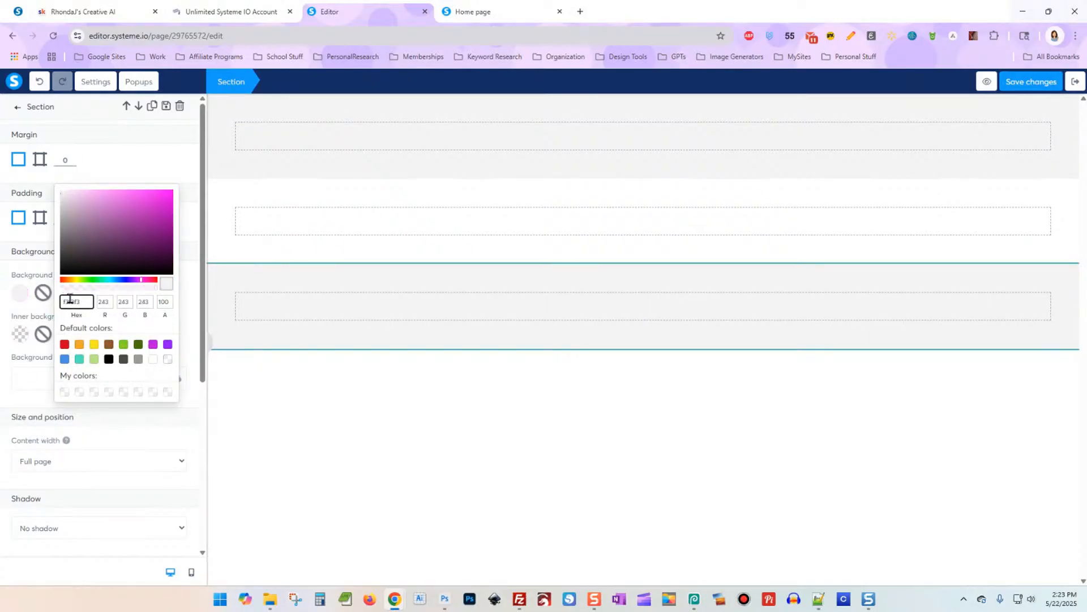
pyautogui.click(326, 389)
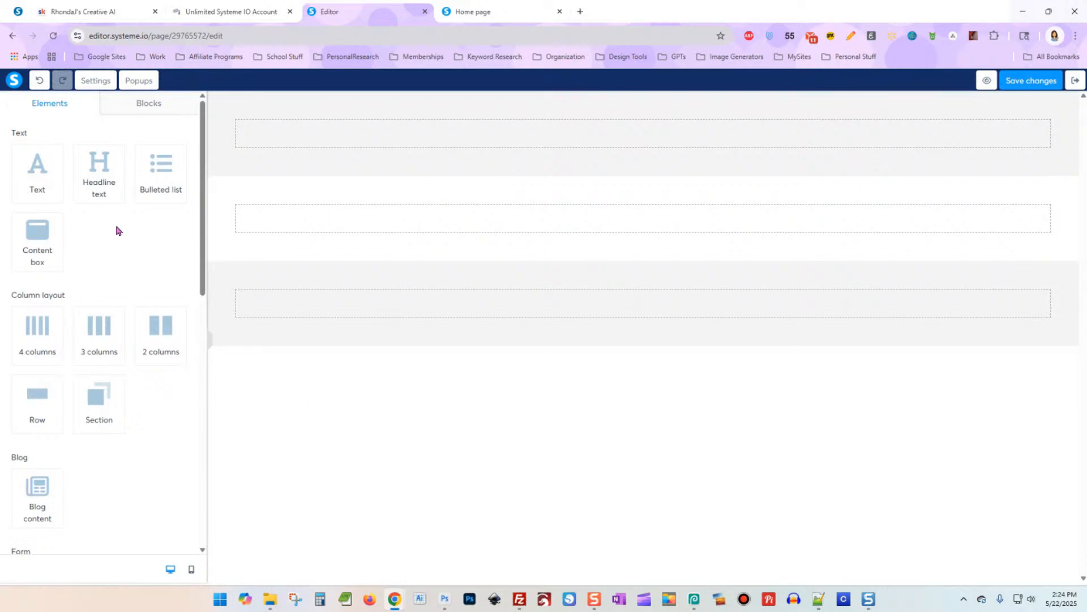
# Step: Add a 2 columns element to the first section and narrow its first column to about a third of the width
pyautogui.scroll(-3, 116, 238)
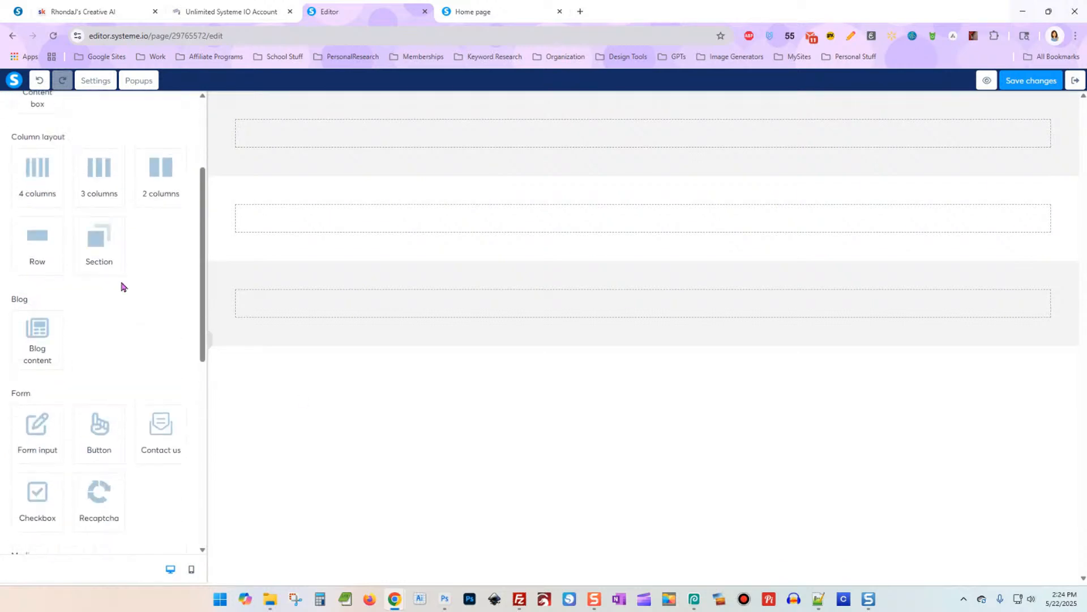
pyautogui.scroll(3, 121, 286)
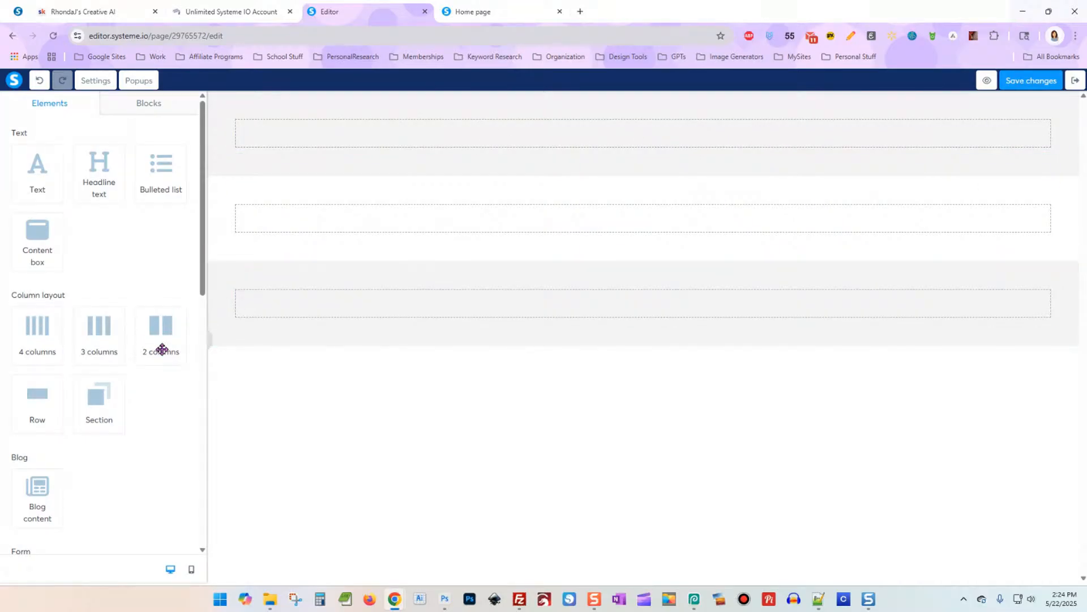
pyautogui.moveTo(160, 347); pyautogui.dragTo(542, 157)
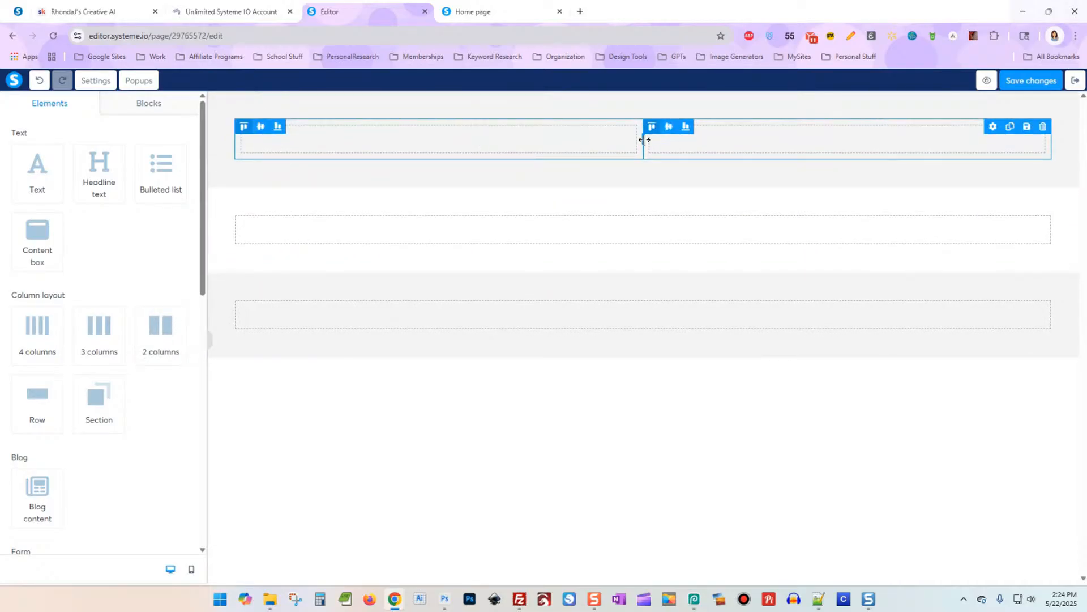
pyautogui.moveTo(606, 144); pyautogui.dragTo(524, 142)
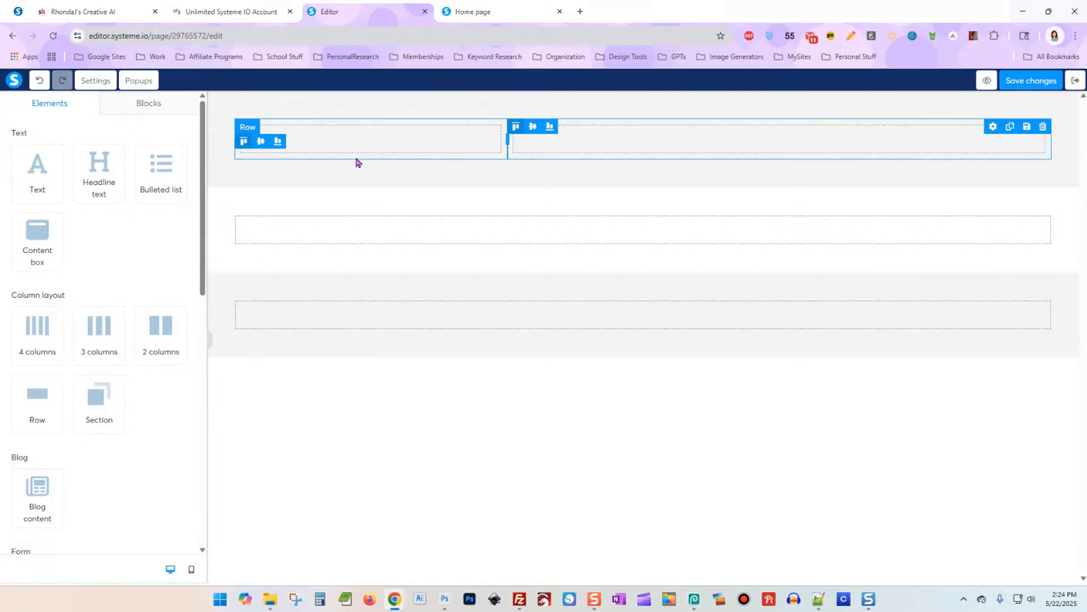
# Step: Add an Image element to the narrow column of the first section
pyautogui.scroll(-5, 140, 383)
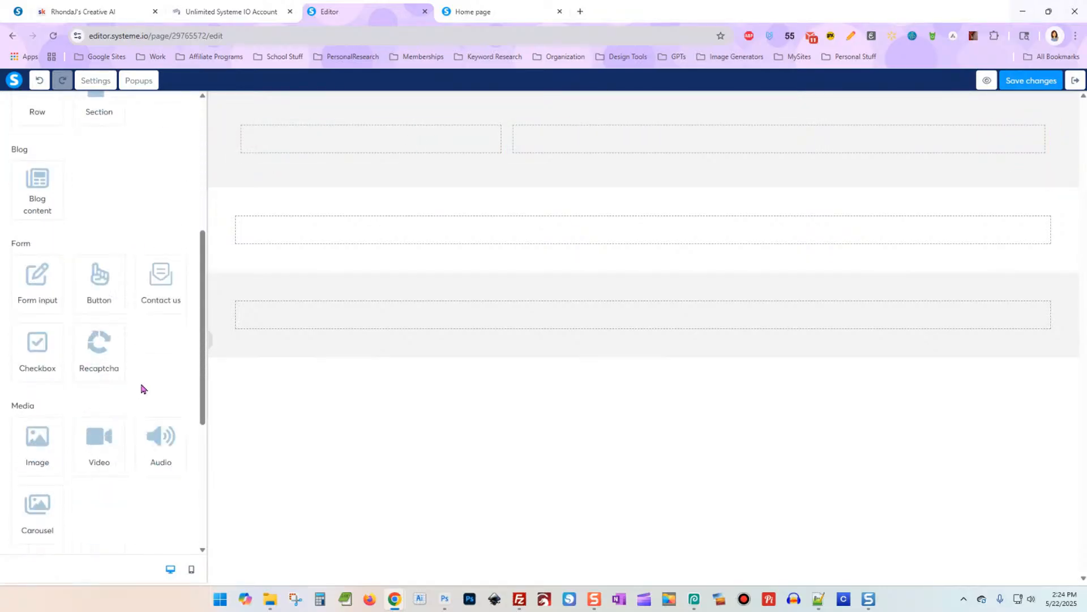
pyautogui.scroll(-2, 141, 389)
pyautogui.moveTo(39, 355); pyautogui.dragTo(396, 144)
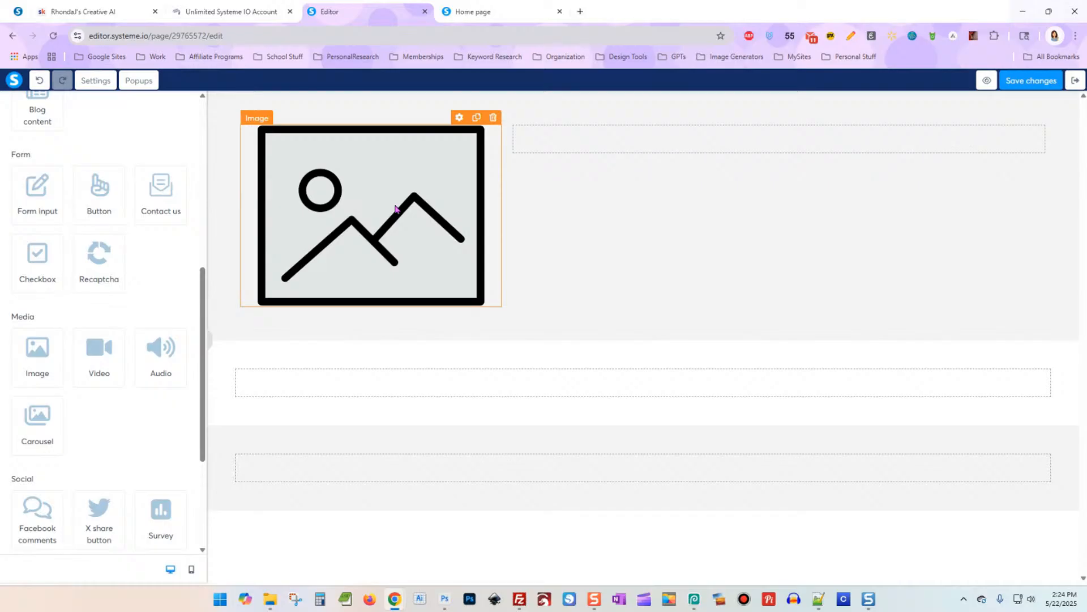
pyautogui.click(654, 147)
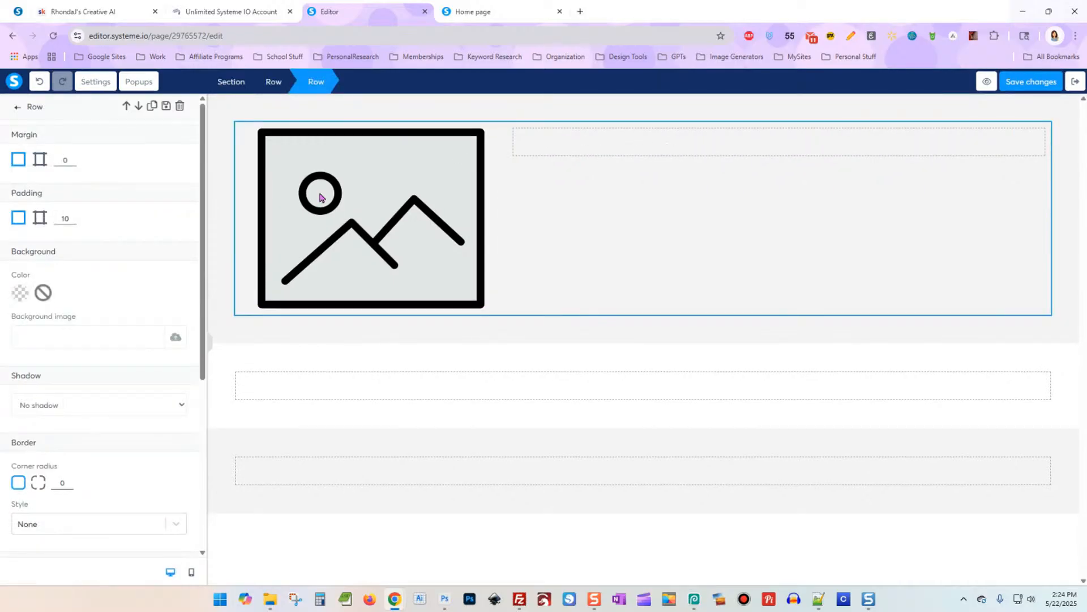
pyautogui.click(573, 146)
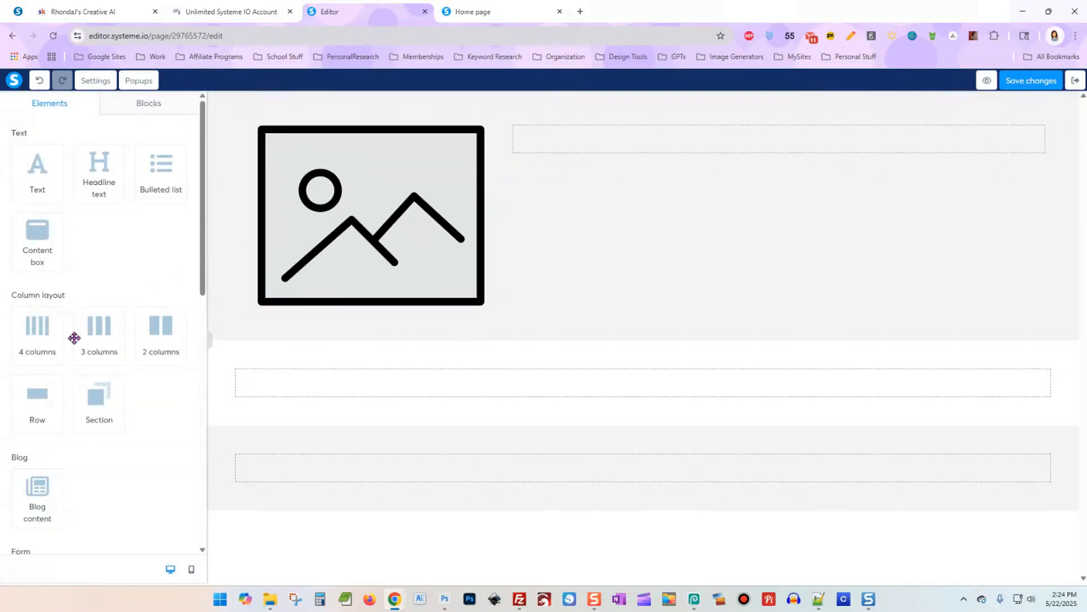
# Step: Add a Menu element to the wide header column and align that column's content to the bottom
pyautogui.scroll(-4, 78, 350)
pyautogui.scroll(-6, 79, 355)
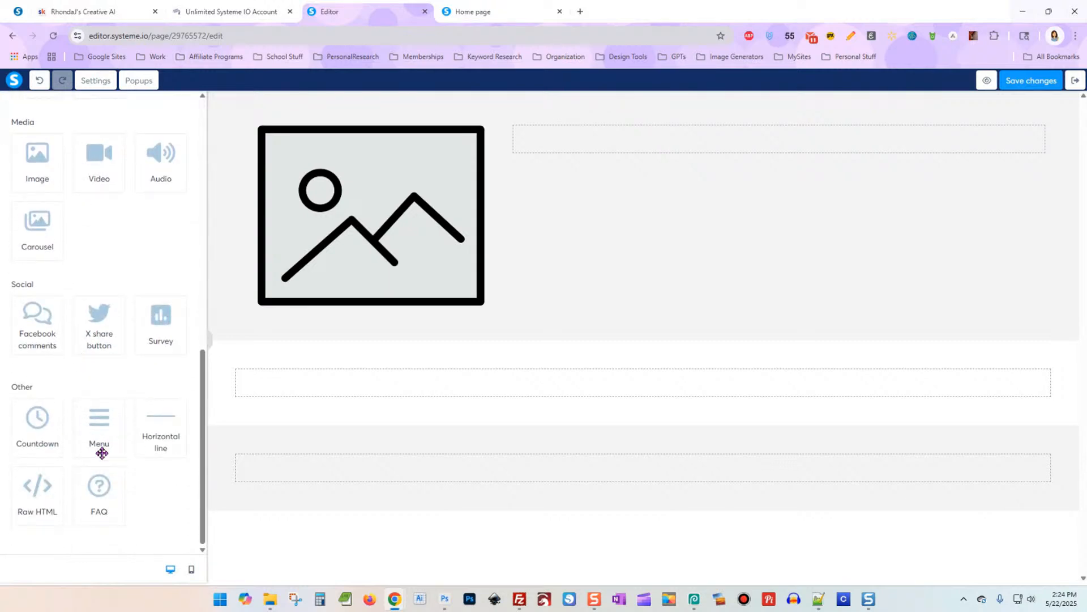
pyautogui.moveTo(95, 425); pyautogui.dragTo(640, 149)
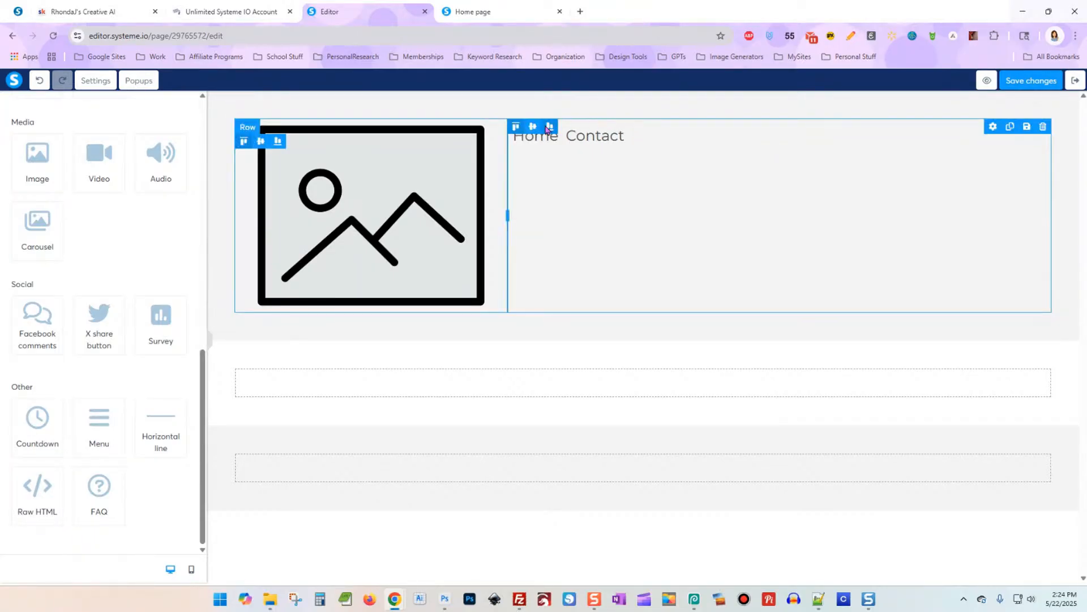
pyautogui.click(550, 126)
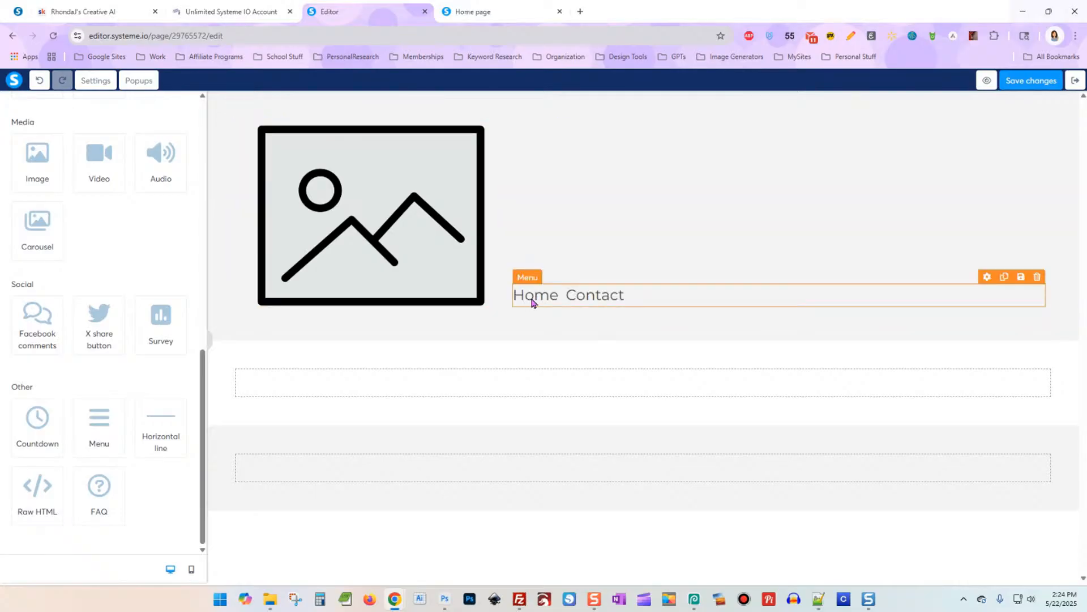
# Step: Upload login-logo.png from the IncomeByDesigns Images folder and insert it into the header's image placeholder
pyautogui.click(400, 215)
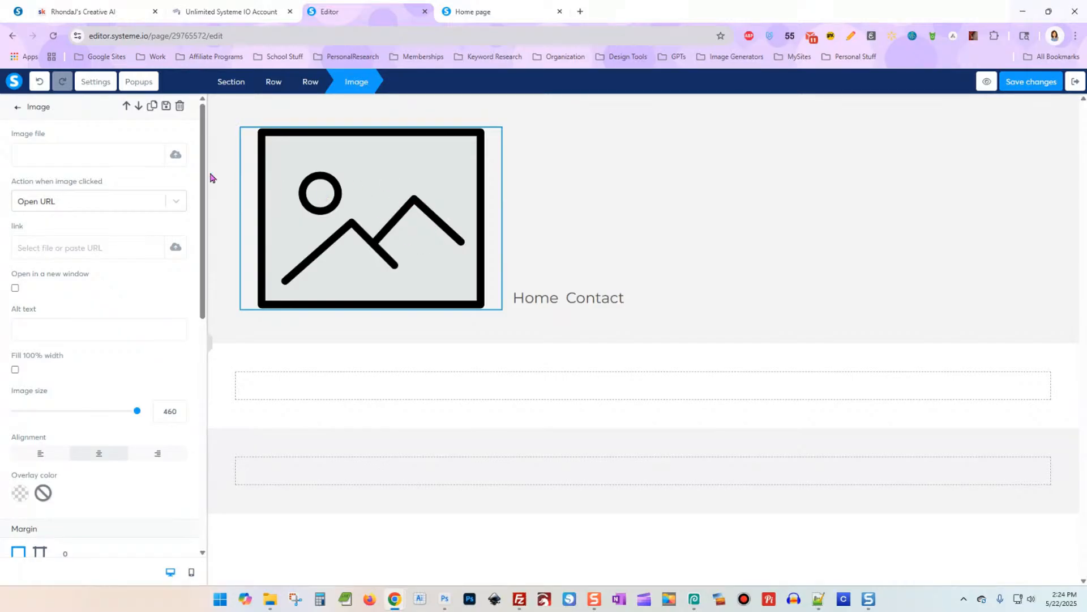
pyautogui.click(177, 158)
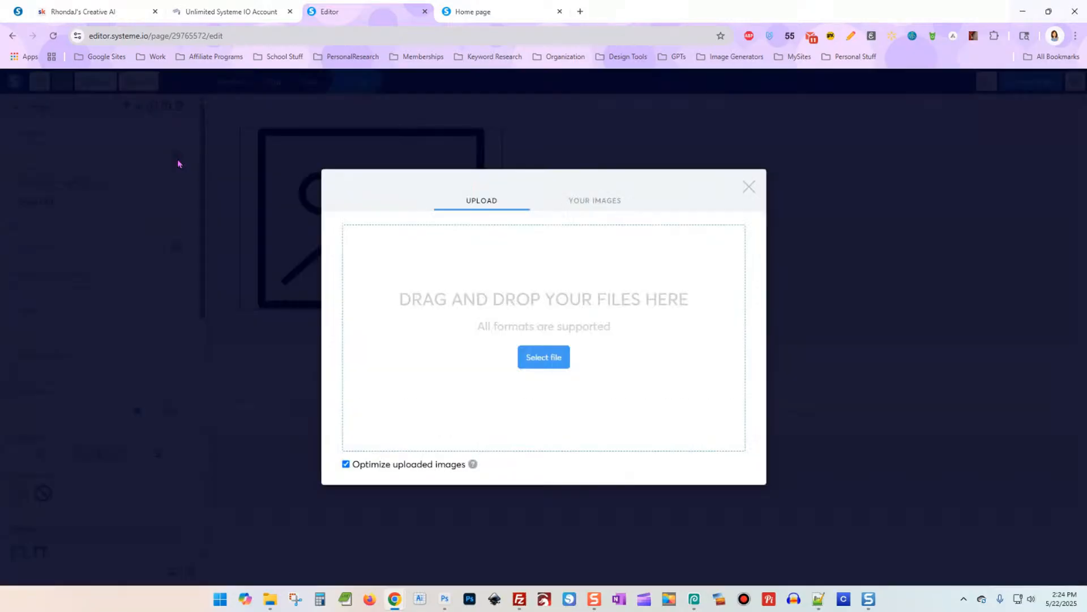
pyautogui.click(583, 213)
pyautogui.click(478, 187)
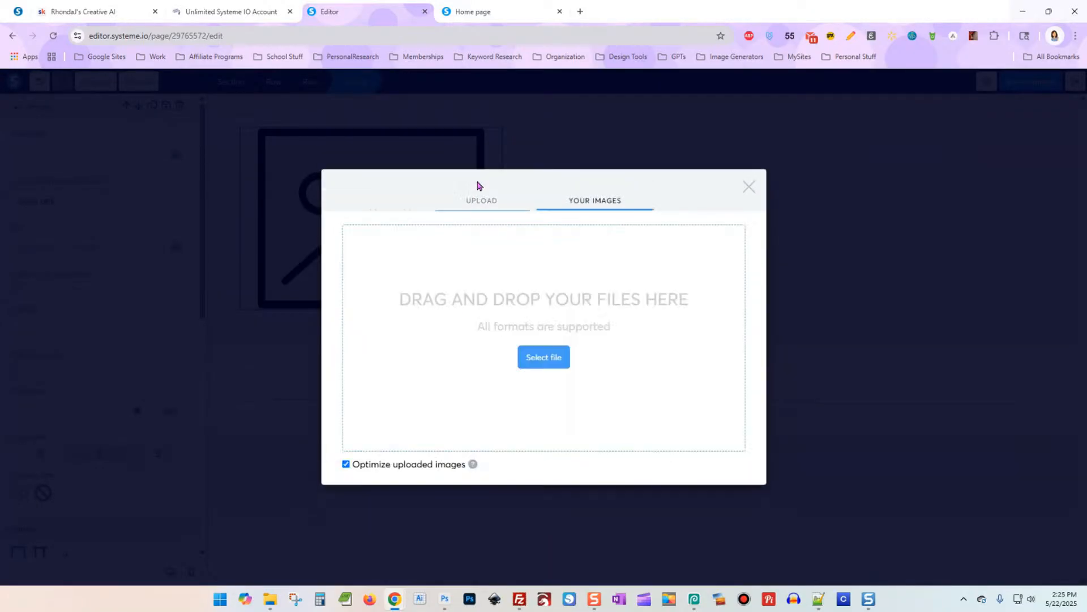
pyautogui.click(541, 357)
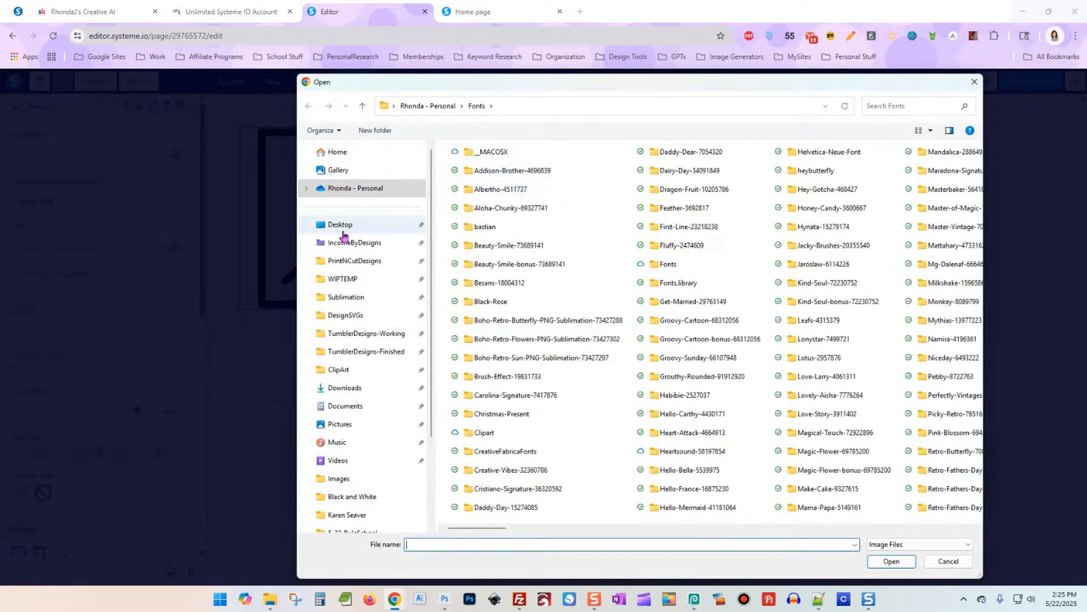
pyautogui.click(357, 243)
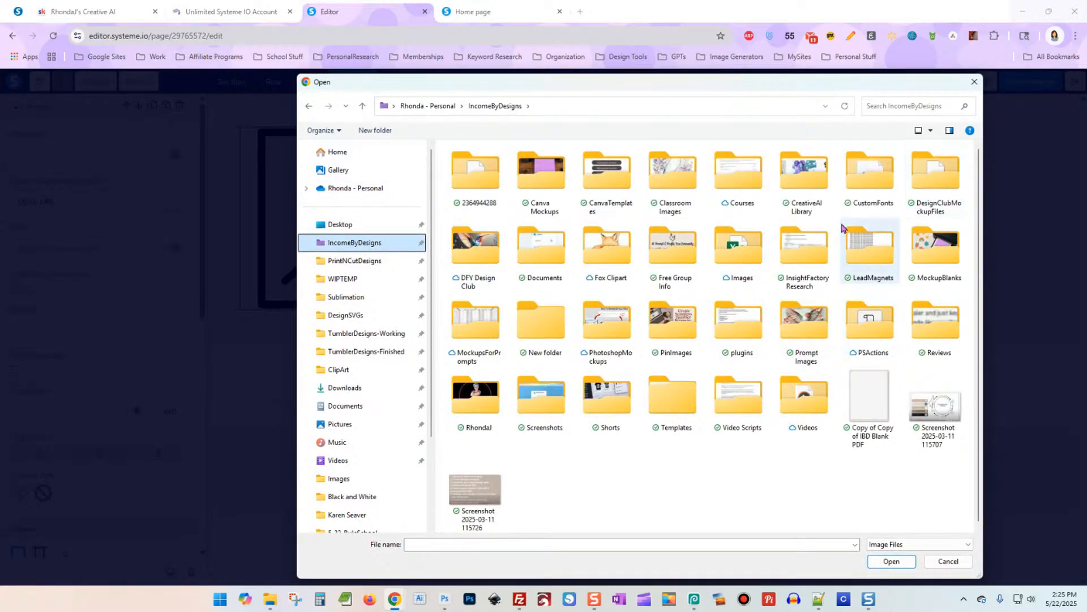
pyautogui.doubleClick(739, 252)
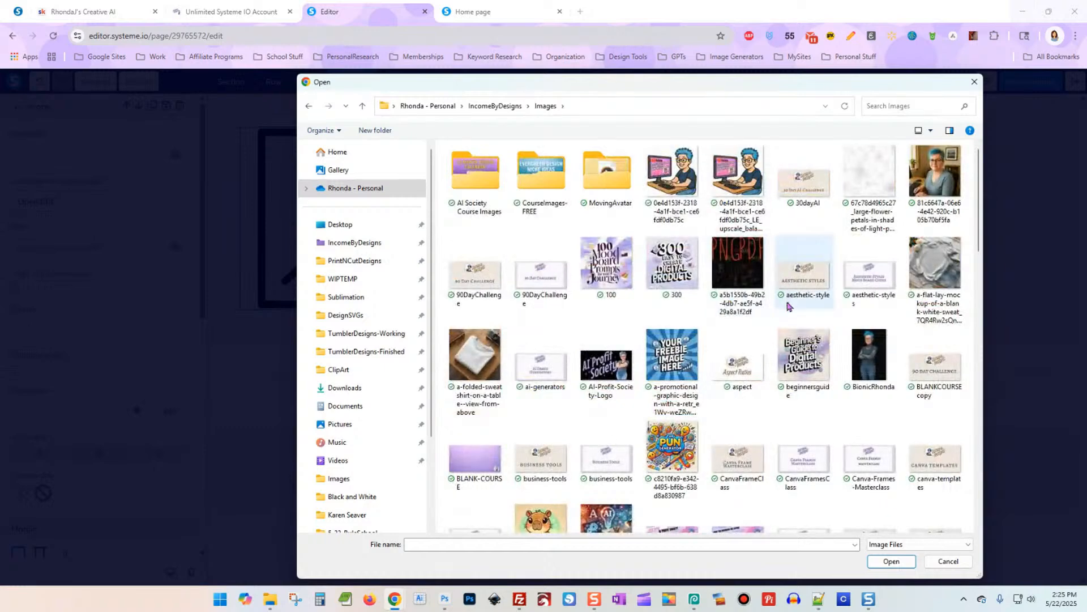
pyautogui.scroll(-10, 780, 317)
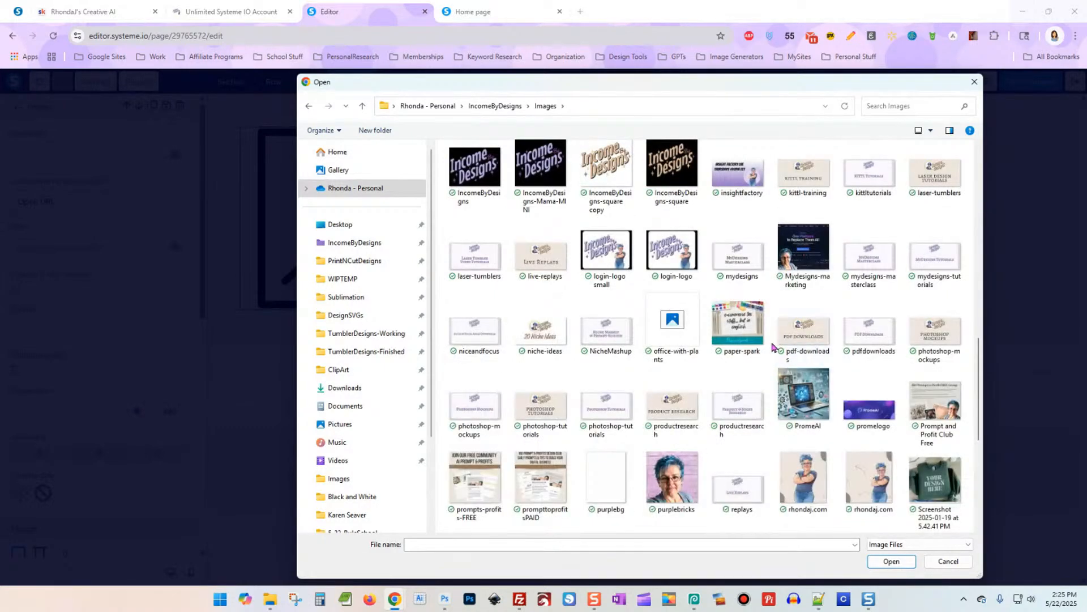
pyautogui.scroll(-3, 775, 351)
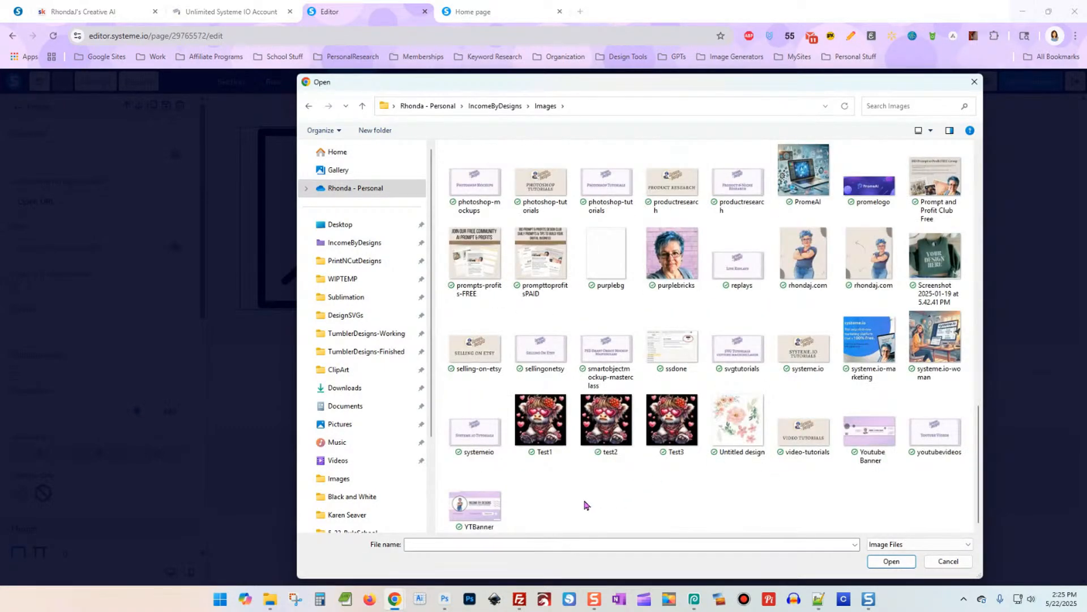
pyautogui.scroll(4, 586, 505)
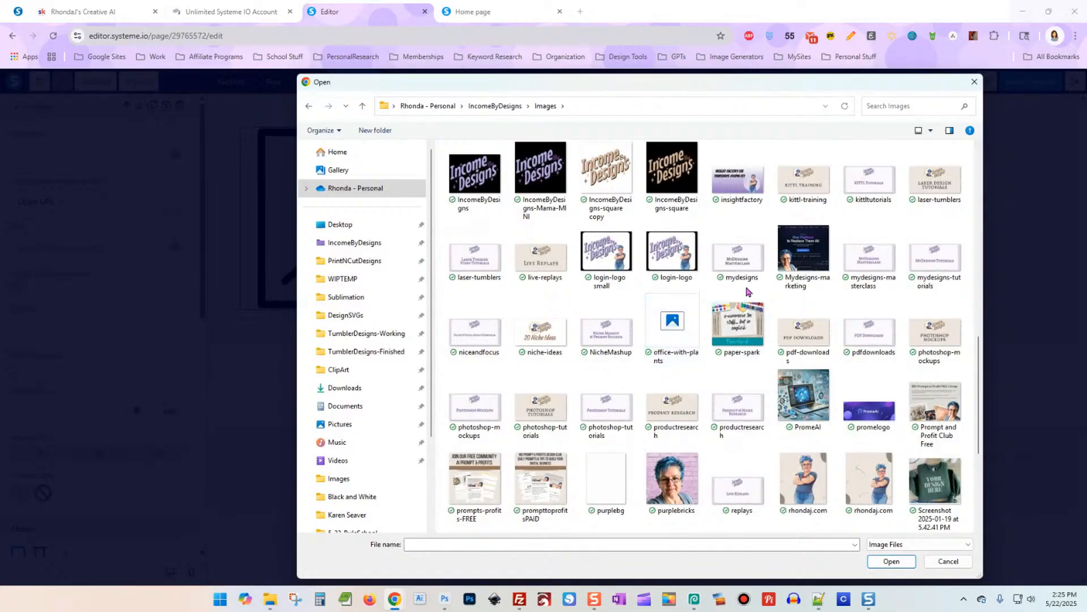
pyautogui.doubleClick(665, 251)
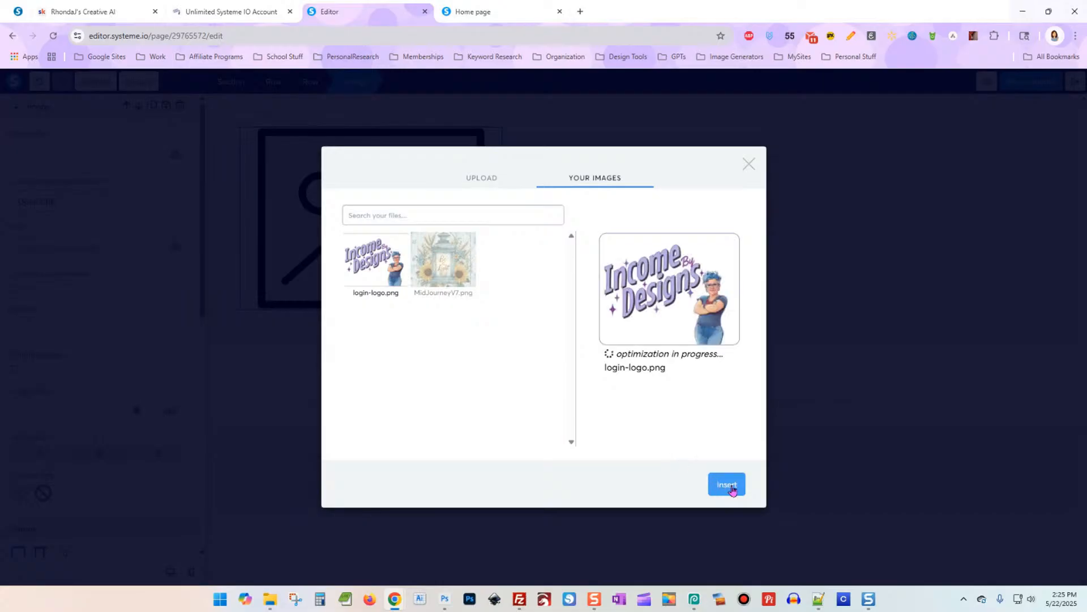
pyautogui.click(727, 487)
# Step: Reduce the header logo's image size to 249 and vertically centre the menu column beside it
pyautogui.click(433, 239)
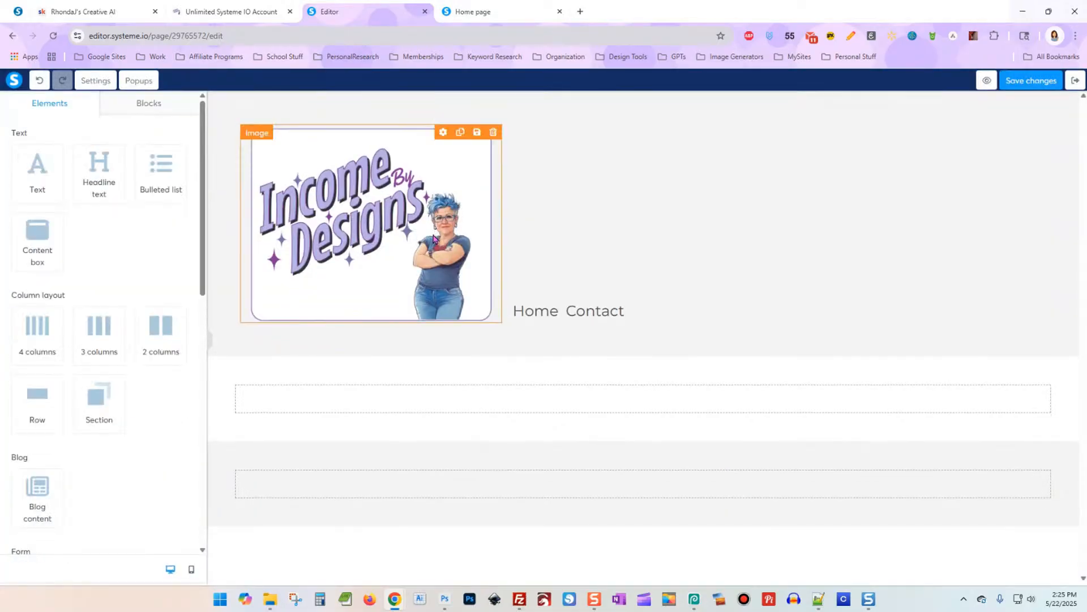
pyautogui.click(433, 239)
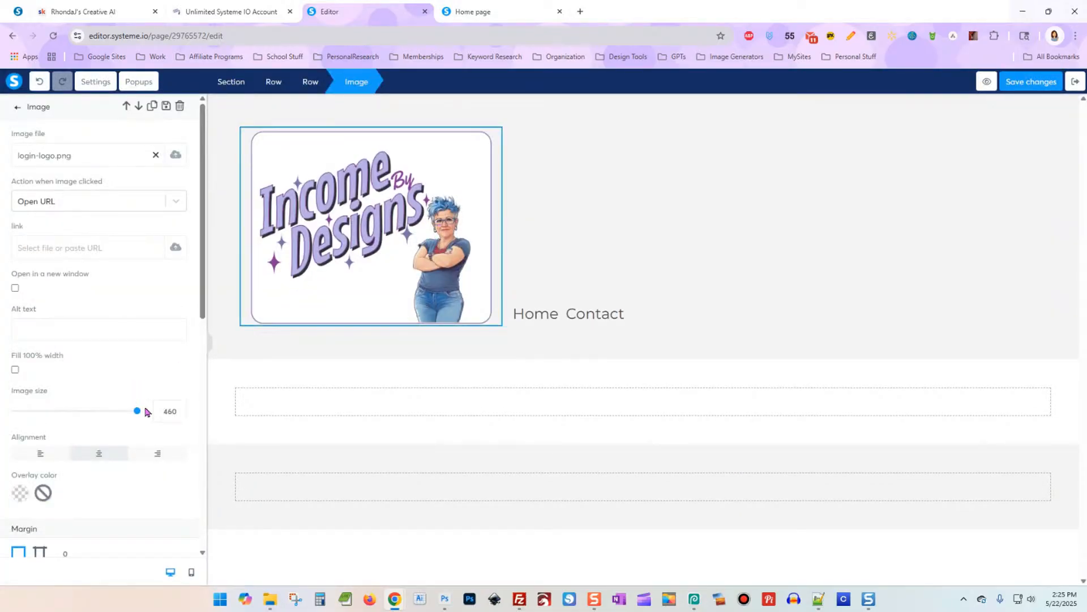
pyautogui.moveTo(138, 415); pyautogui.dragTo(82, 416)
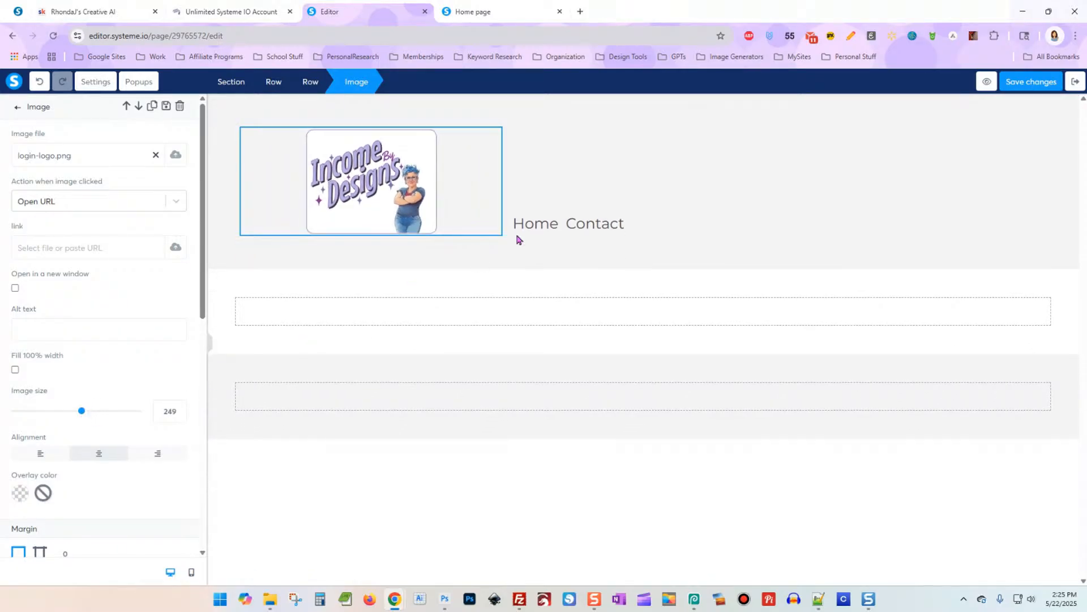
pyautogui.click(596, 198)
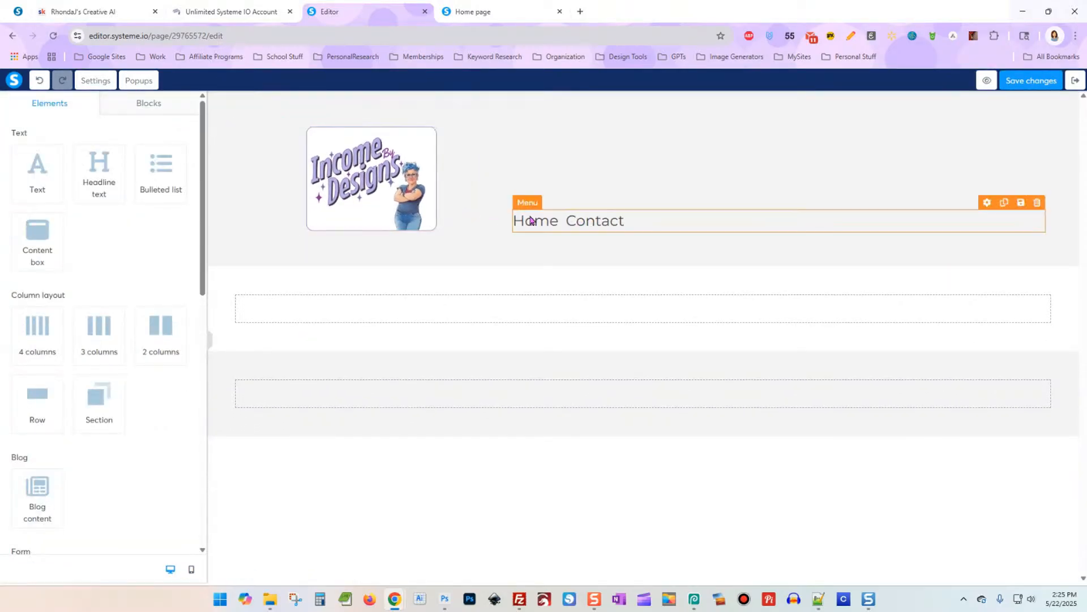
pyautogui.click(532, 126)
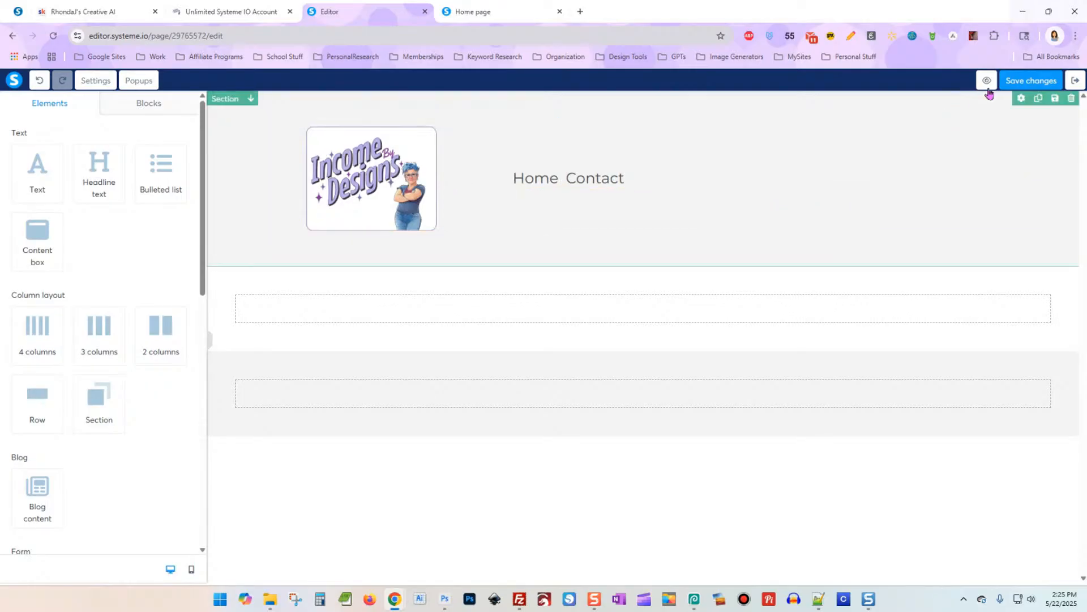
# Step: Try to save the changes to the blog layout
pyautogui.click(1015, 81)
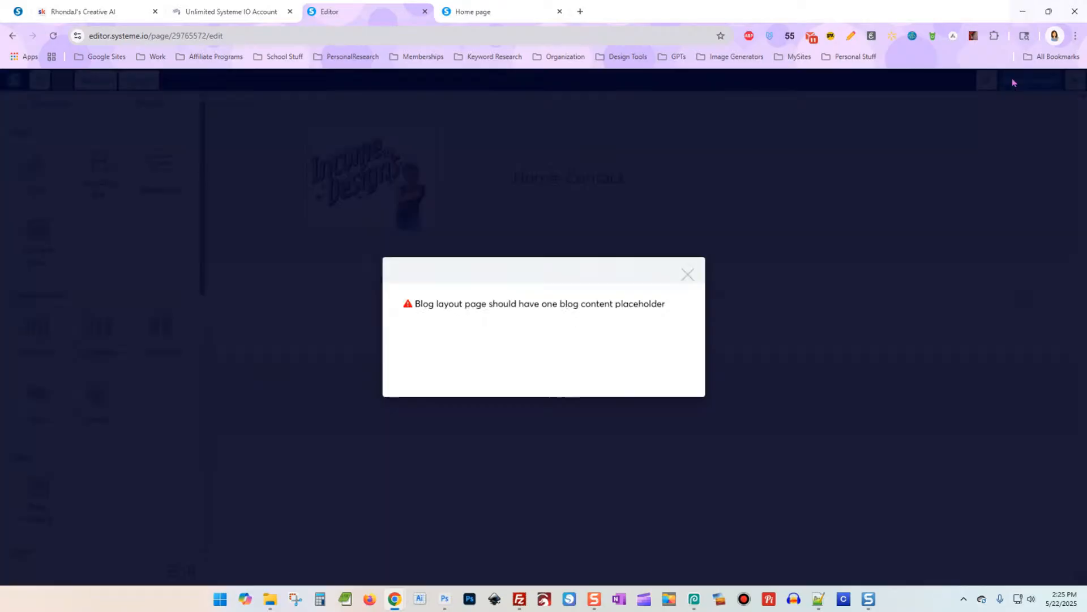
pyautogui.click(687, 276)
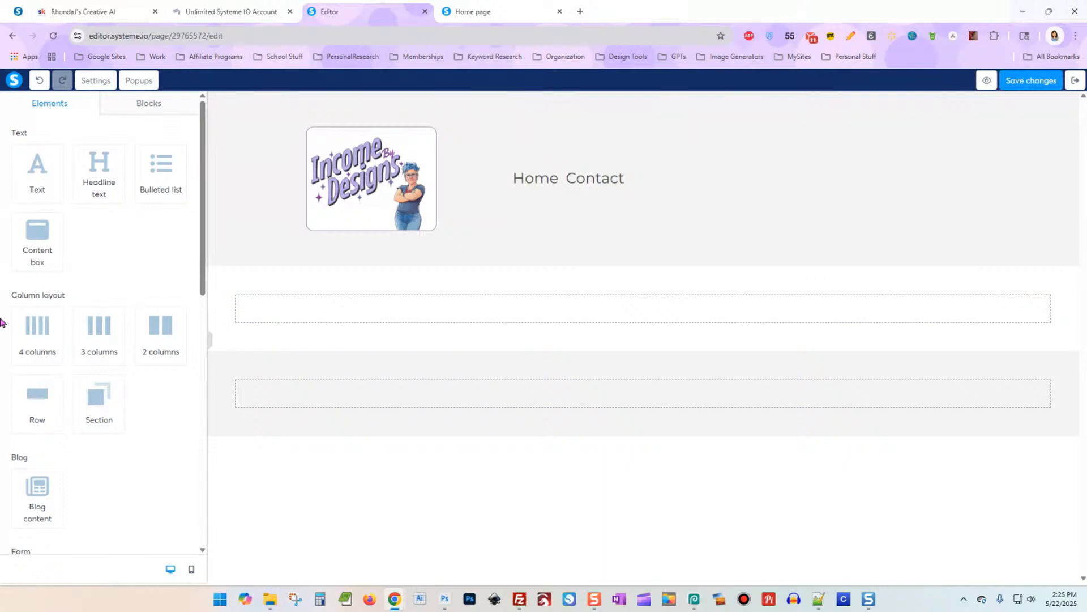
# Step: Add a Blog content element to the empty section below the header and save the blog layout
pyautogui.scroll(-3, 19, 337)
pyautogui.moveTo(37, 314); pyautogui.dragTo(600, 311)
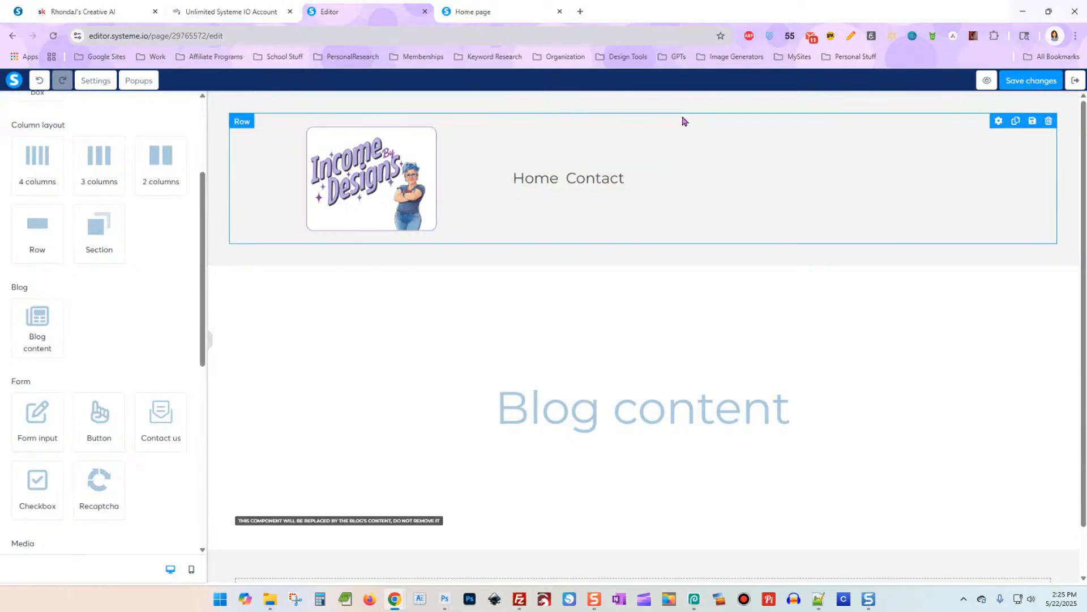
pyautogui.scroll(-1, 761, 564)
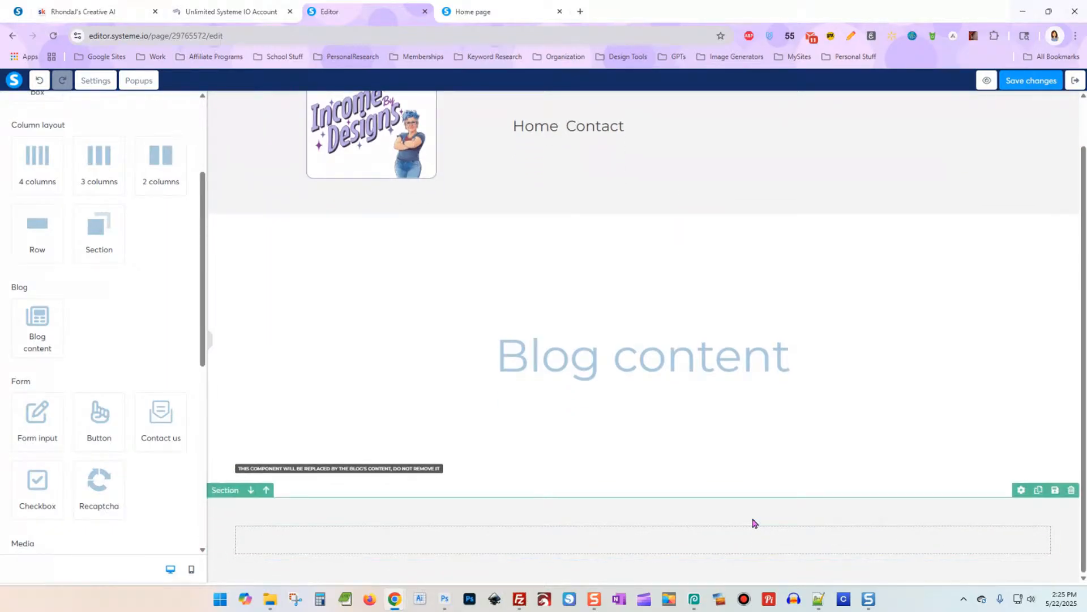
pyautogui.click(1017, 83)
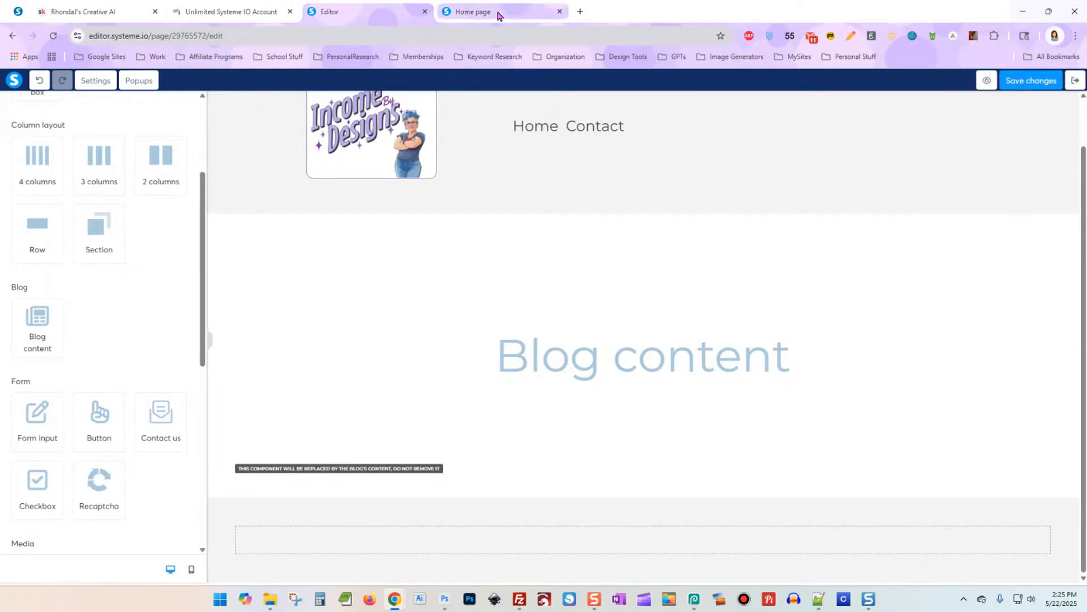
# Step: Review the published home page from the new header down to the footer, comparing it with the layout in the editor
pyautogui.click(473, 12)
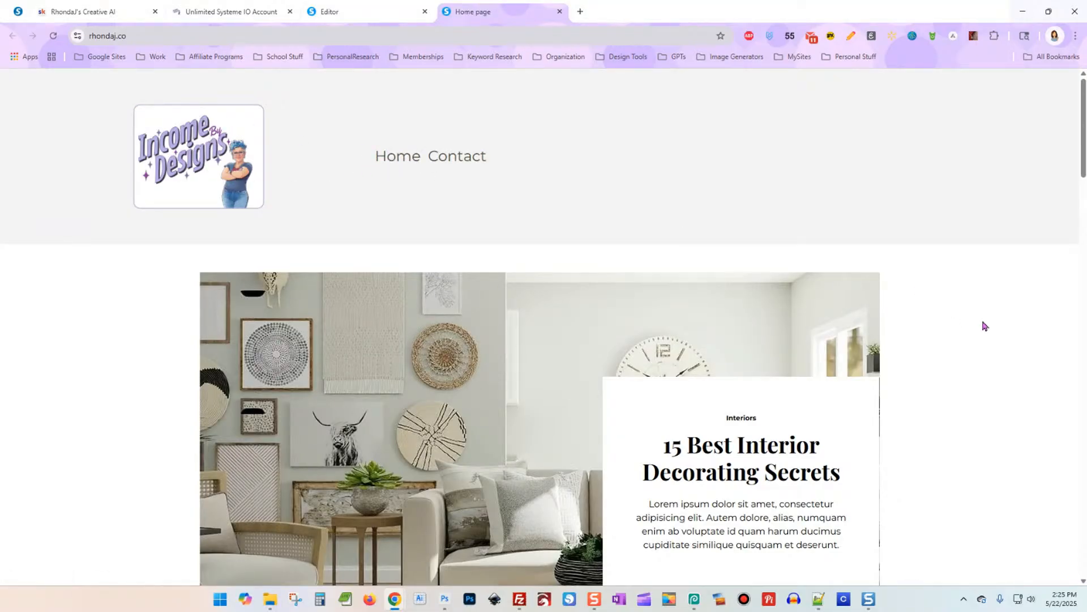
pyautogui.scroll(-13, 983, 326)
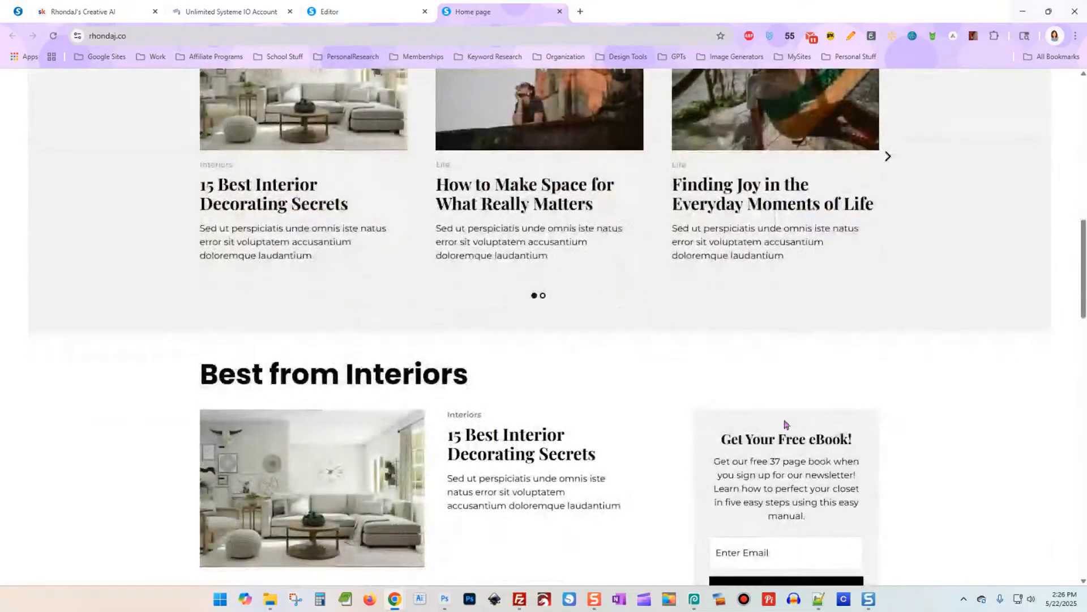
pyautogui.scroll(-15, 648, 374)
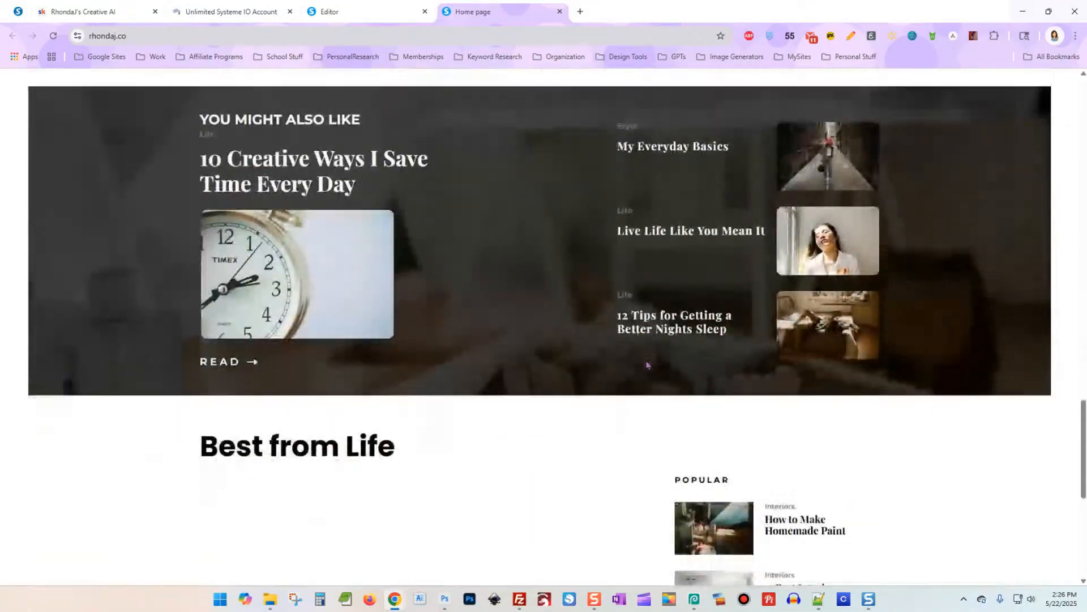
pyautogui.scroll(-7, 648, 366)
pyautogui.scroll(10, 729, 418)
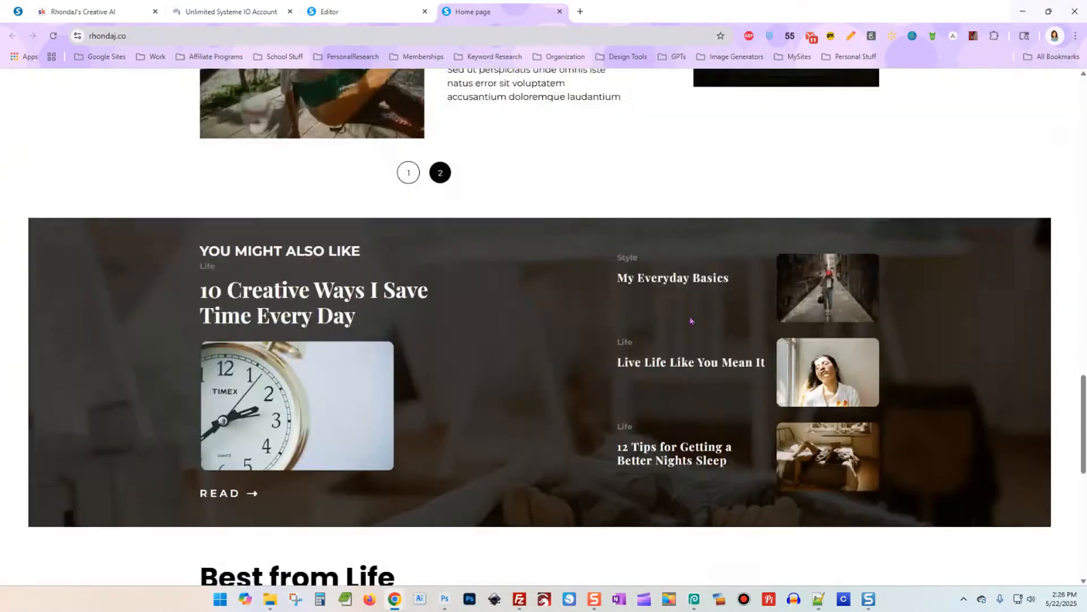
pyautogui.scroll(20, 687, 319)
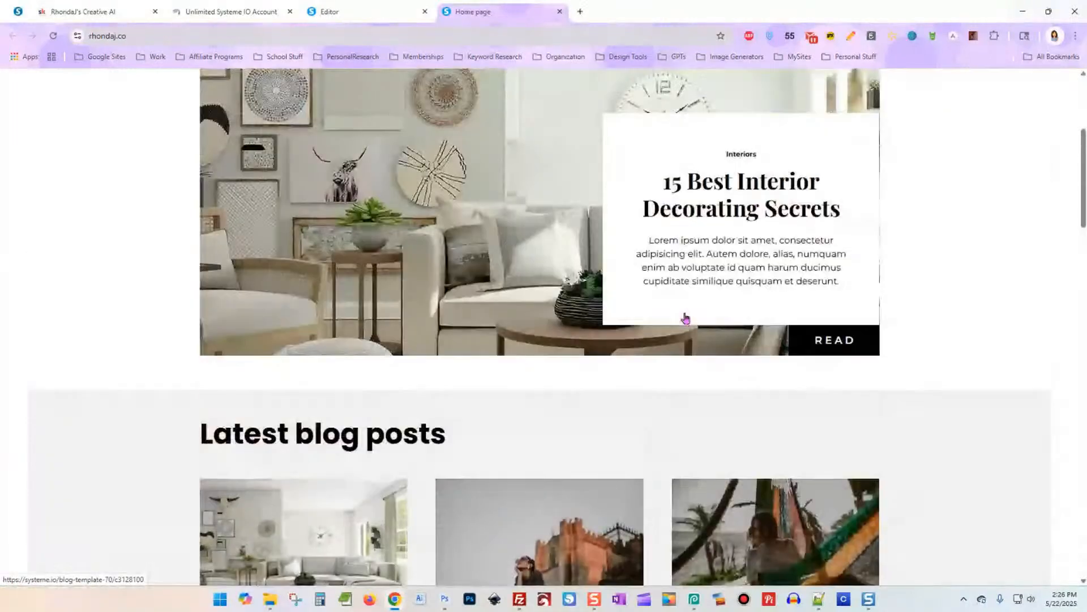
pyautogui.scroll(5, 686, 319)
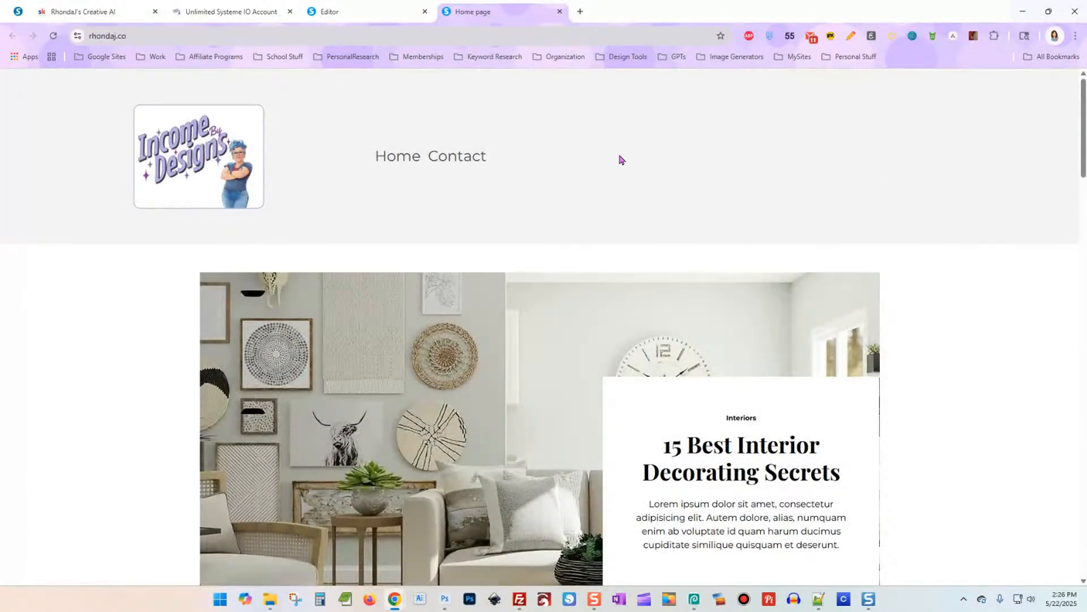
pyautogui.click(340, 12)
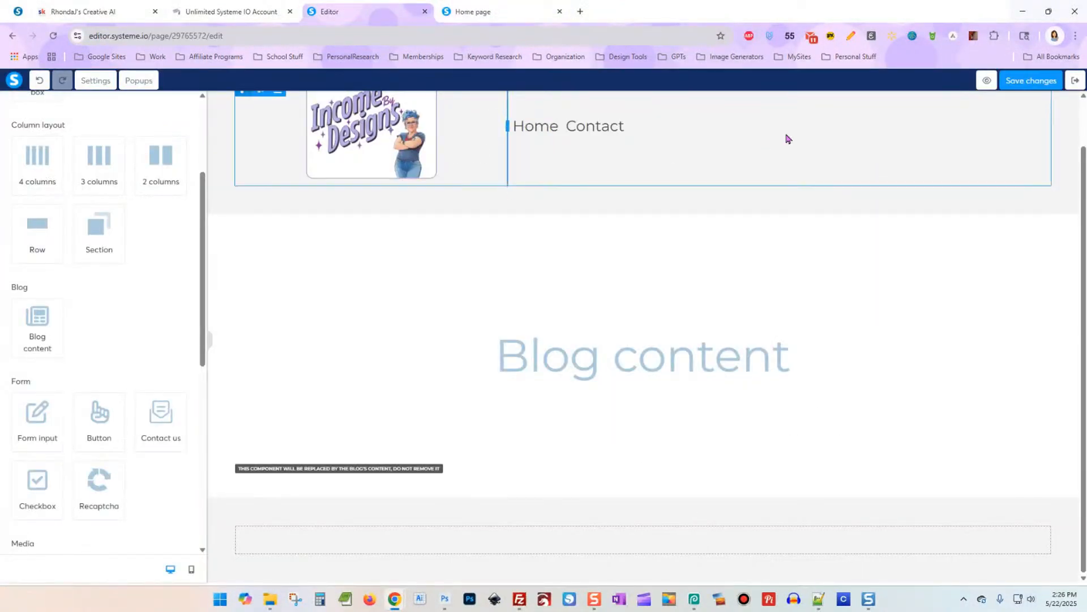
pyautogui.click(525, 12)
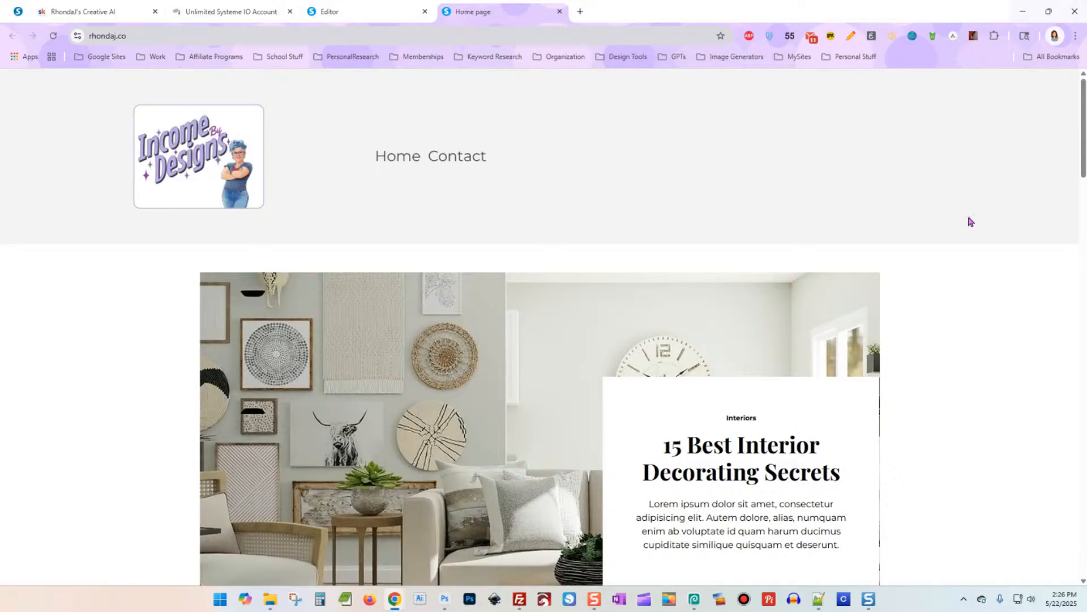
pyautogui.moveTo(1084, 126); pyautogui.dragTo(679, 573)
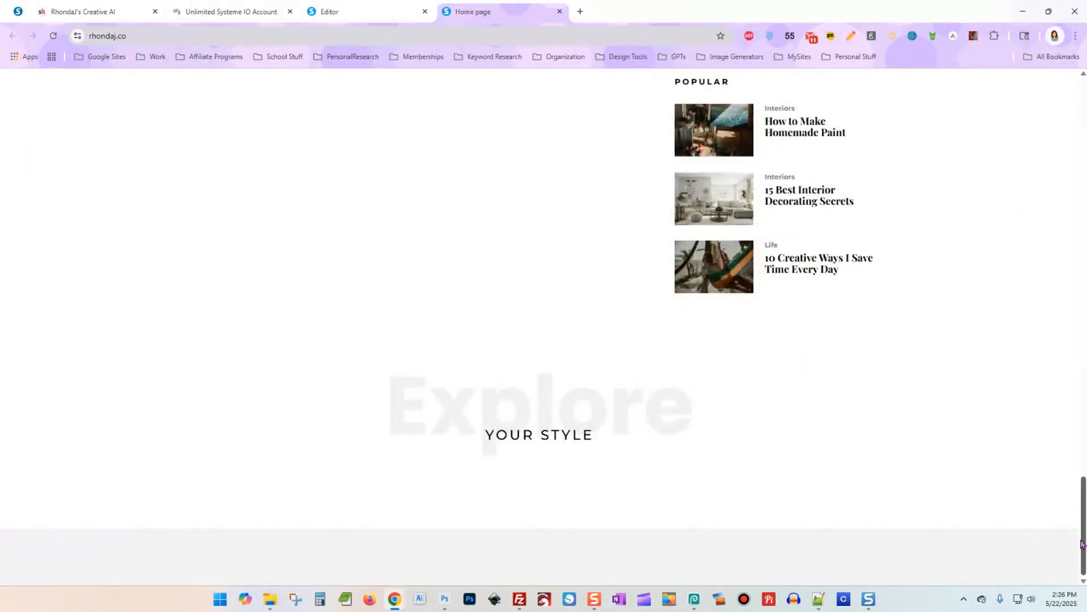
pyautogui.moveTo(1084, 545); pyautogui.dragTo(1076, 181)
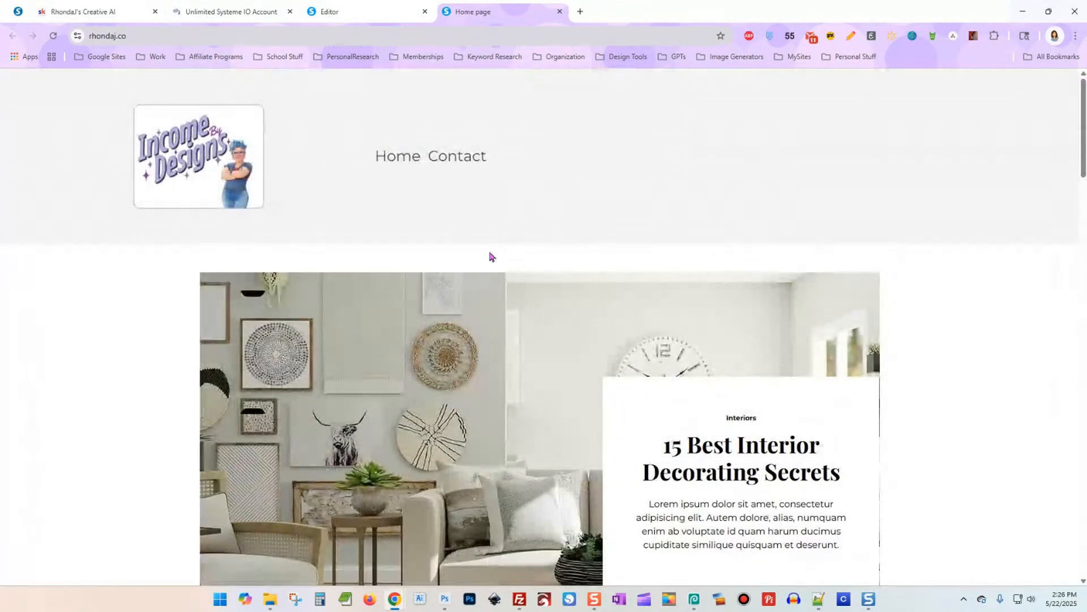
# Step: Return to the blog layout, save its changes and exit the editor
pyautogui.click(364, 13)
pyautogui.scroll(1, 725, 164)
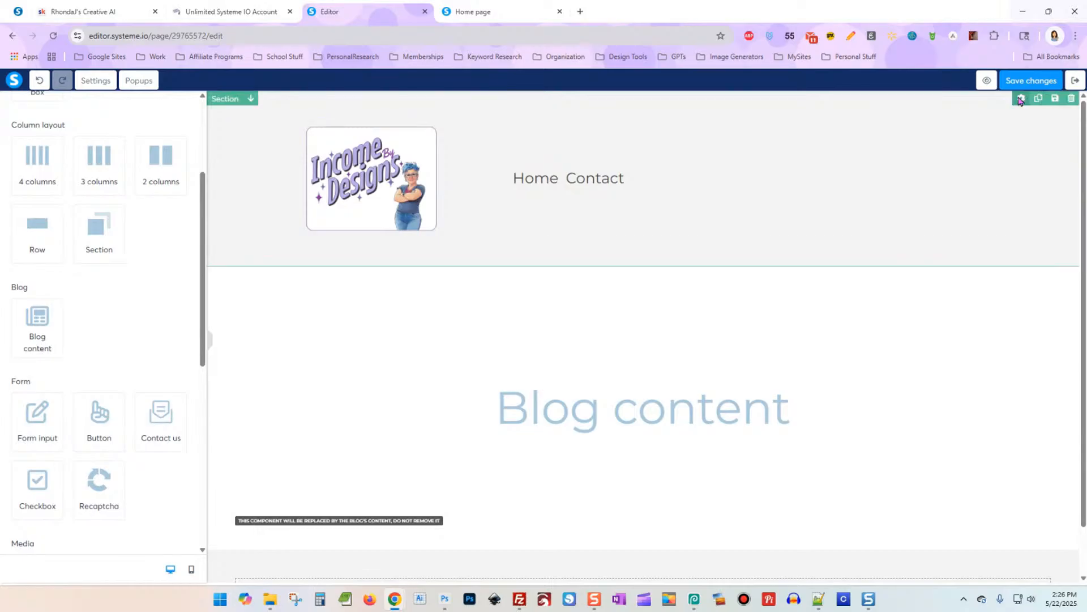
pyautogui.click(1031, 80)
pyautogui.click(1074, 82)
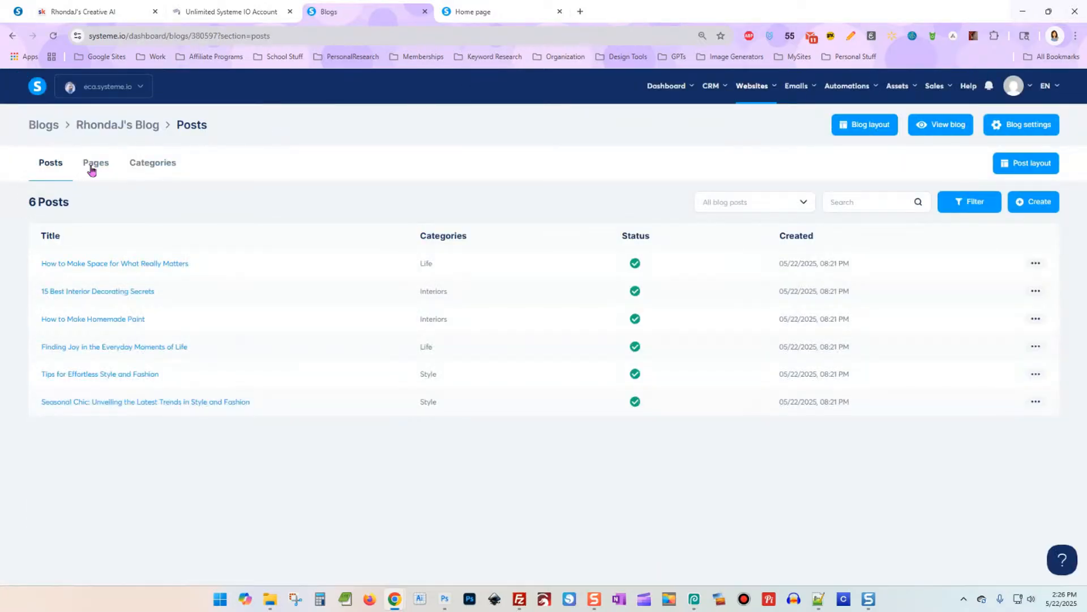
# Step: Open the blog's Home page for editing and look through its existing template sections
pyautogui.click(92, 165)
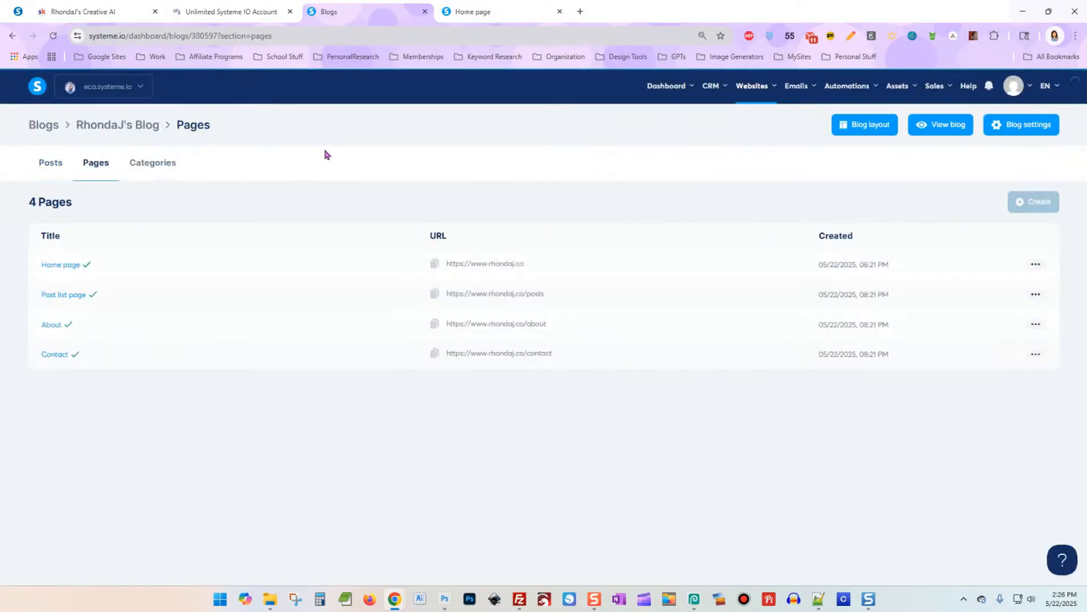
pyautogui.click(63, 268)
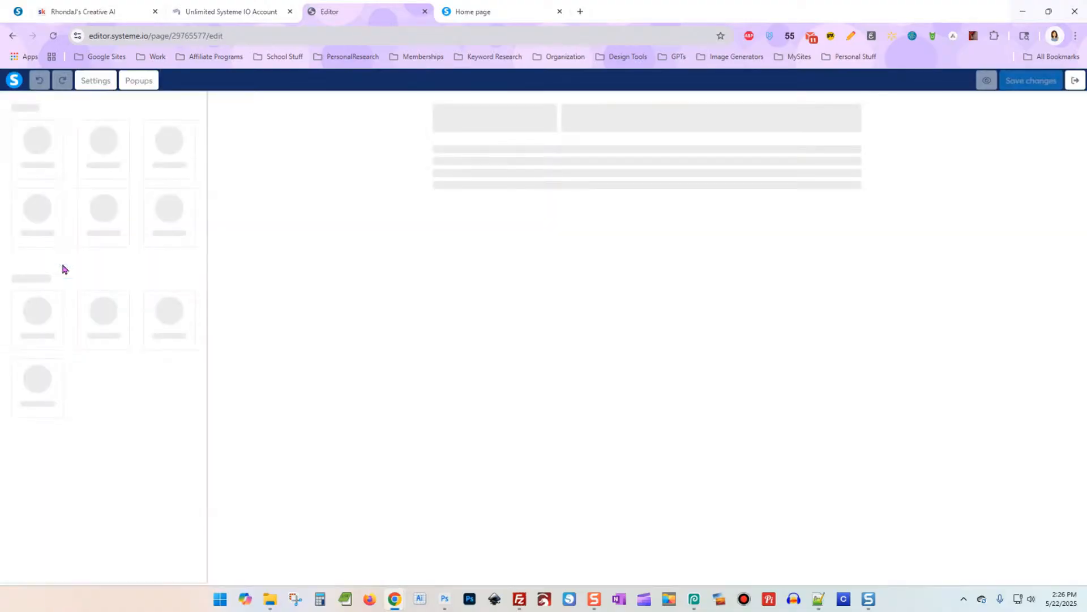
pyautogui.scroll(-6, 845, 318)
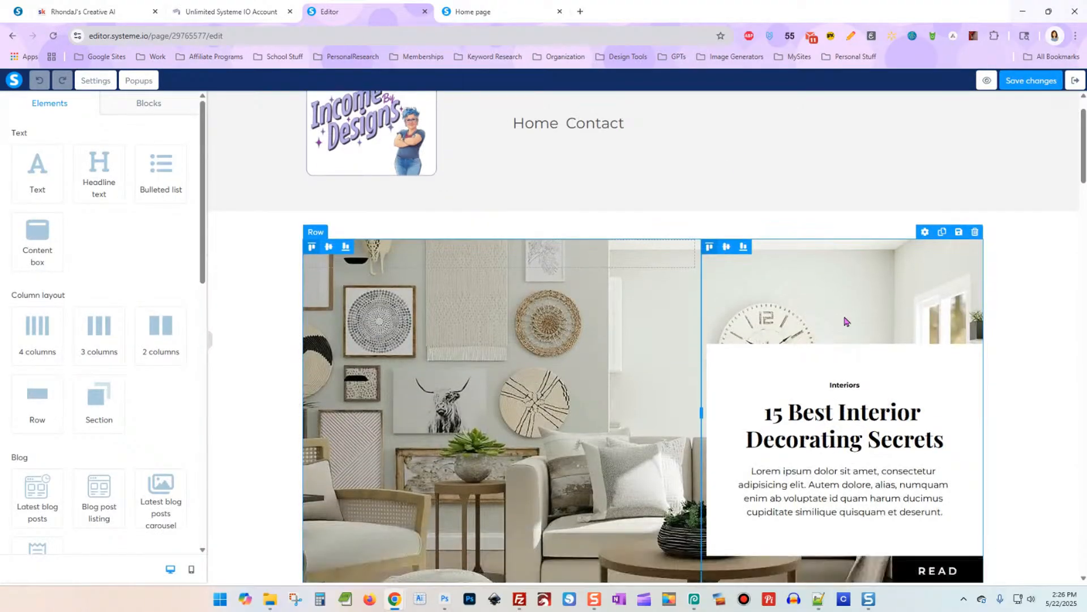
pyautogui.scroll(-14, 776, 378)
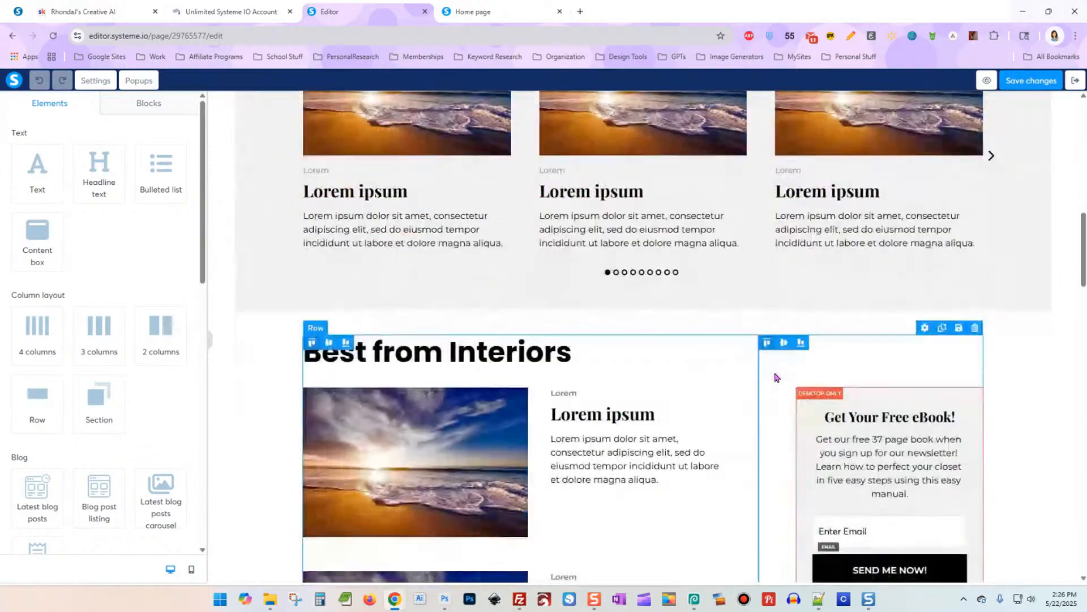
pyautogui.scroll(-16, 776, 378)
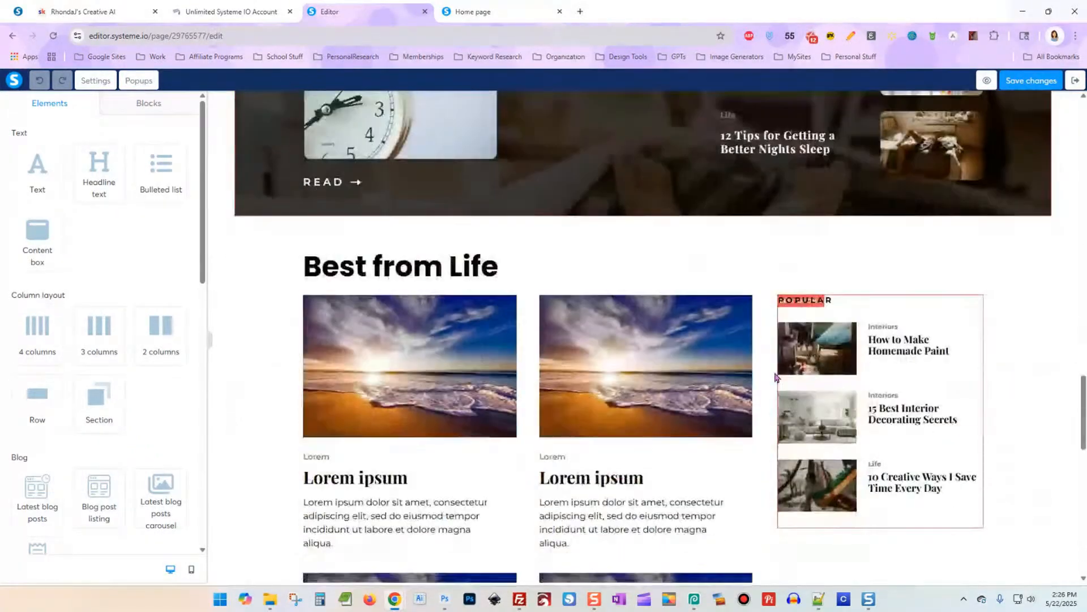
pyautogui.scroll(20, 776, 378)
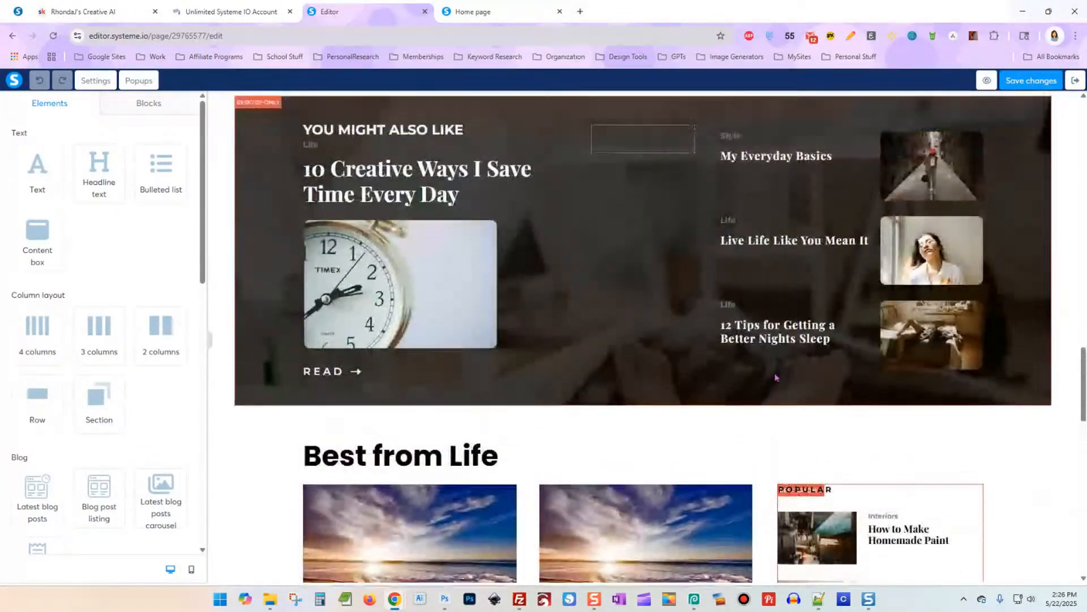
pyautogui.scroll(14, 776, 377)
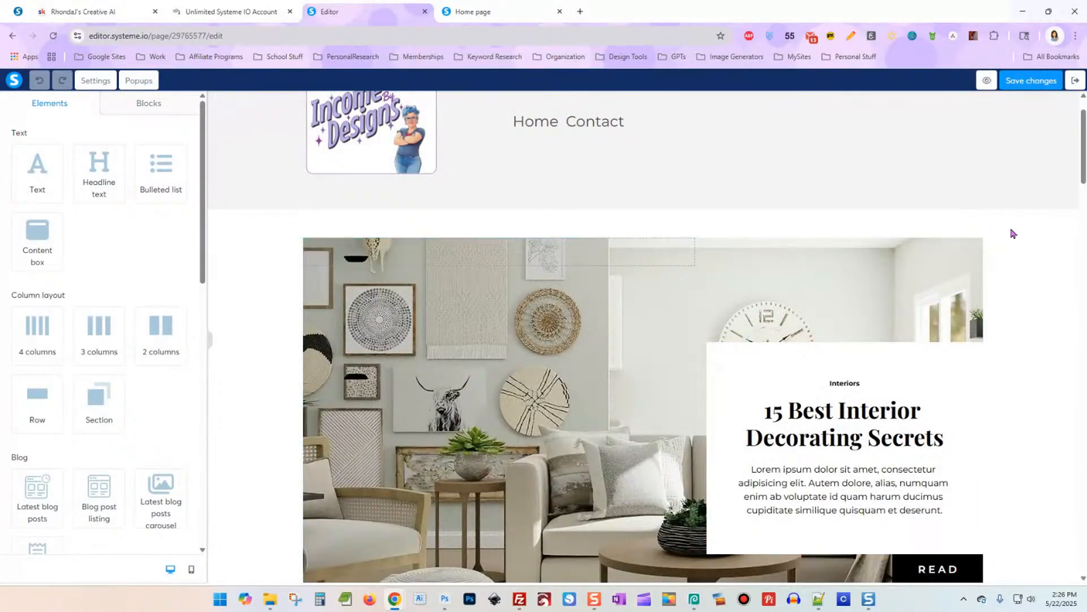
# Step: Delete all template content sections below the Home page header, from the featured interior decorating article through Explore Your Style
pyautogui.click(1043, 231)
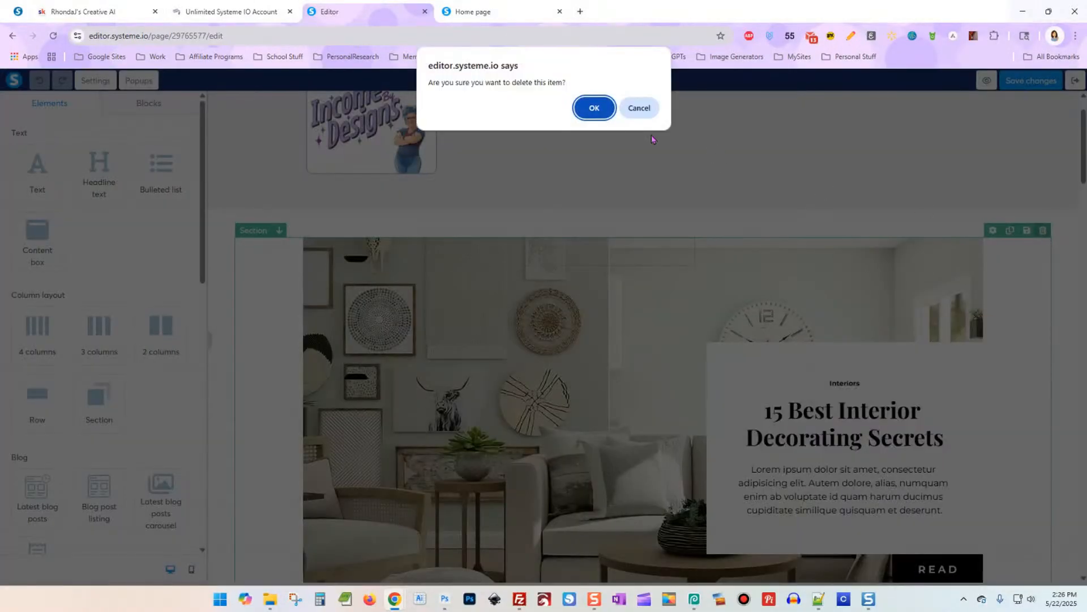
pyautogui.click(607, 110)
pyautogui.click(1043, 247)
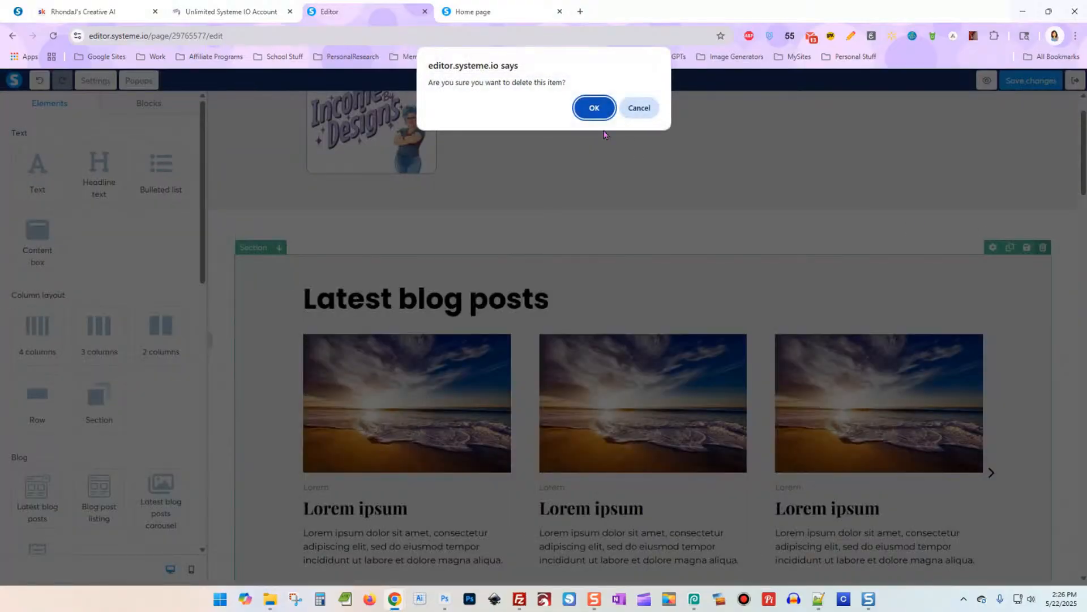
pyautogui.click(594, 107)
pyautogui.click(1043, 231)
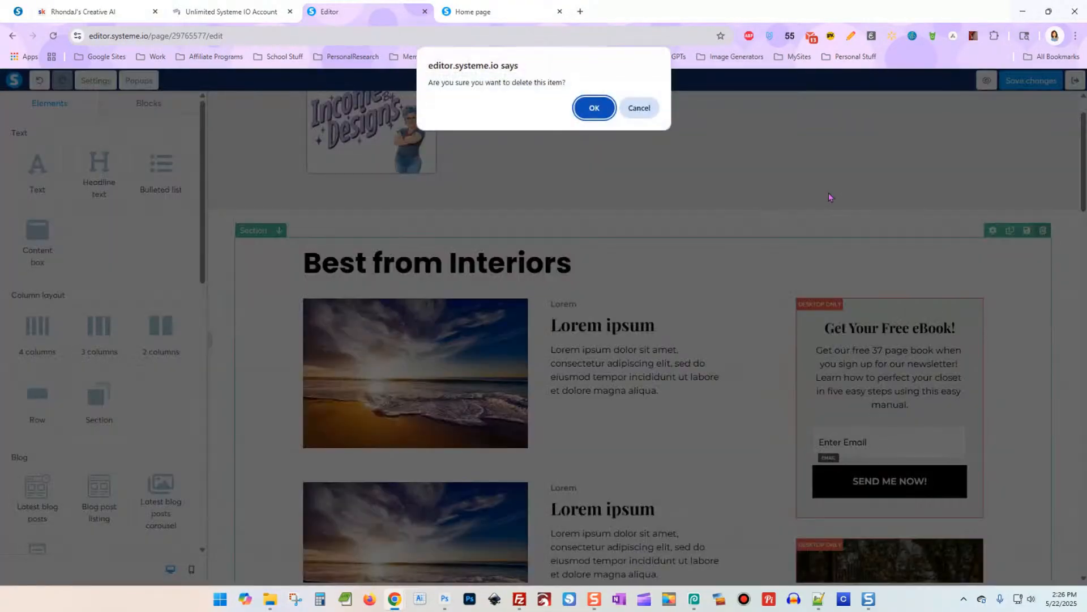
pyautogui.click(595, 108)
pyautogui.click(1044, 231)
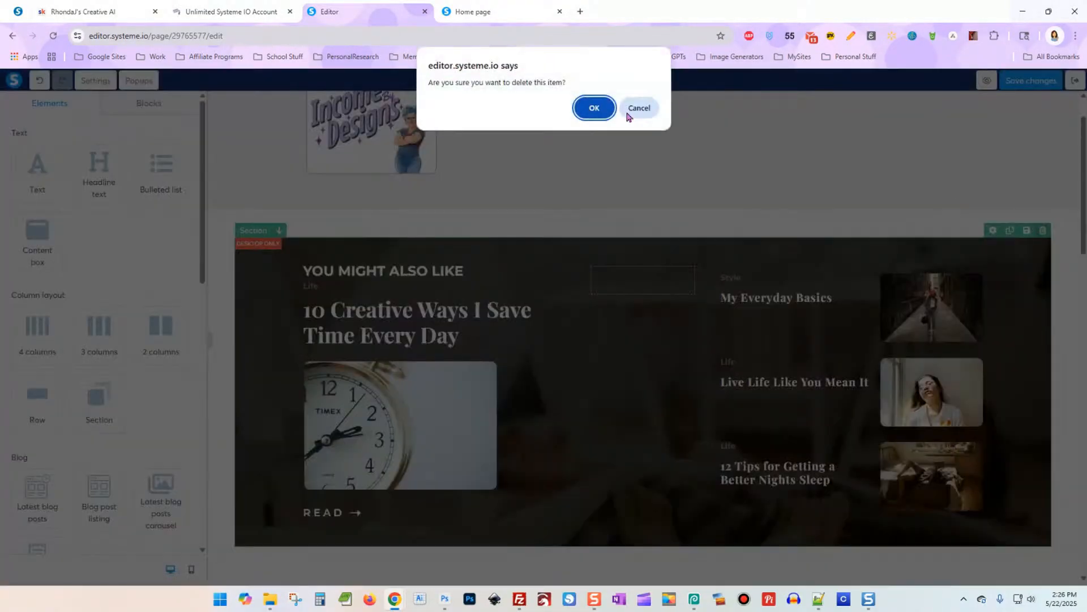
pyautogui.click(594, 108)
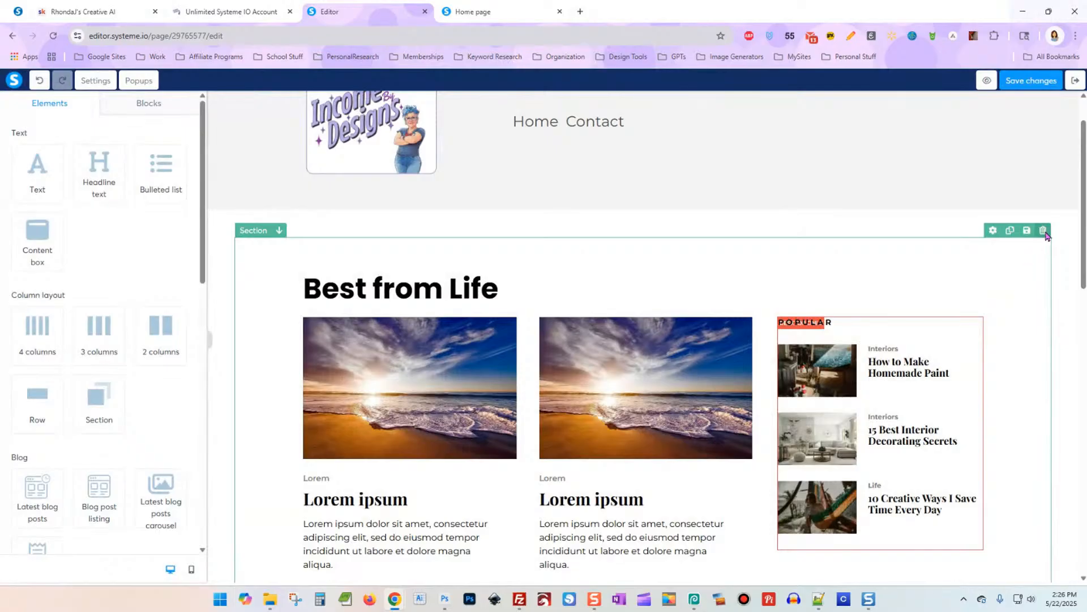
pyautogui.click(1044, 230)
pyautogui.click(594, 108)
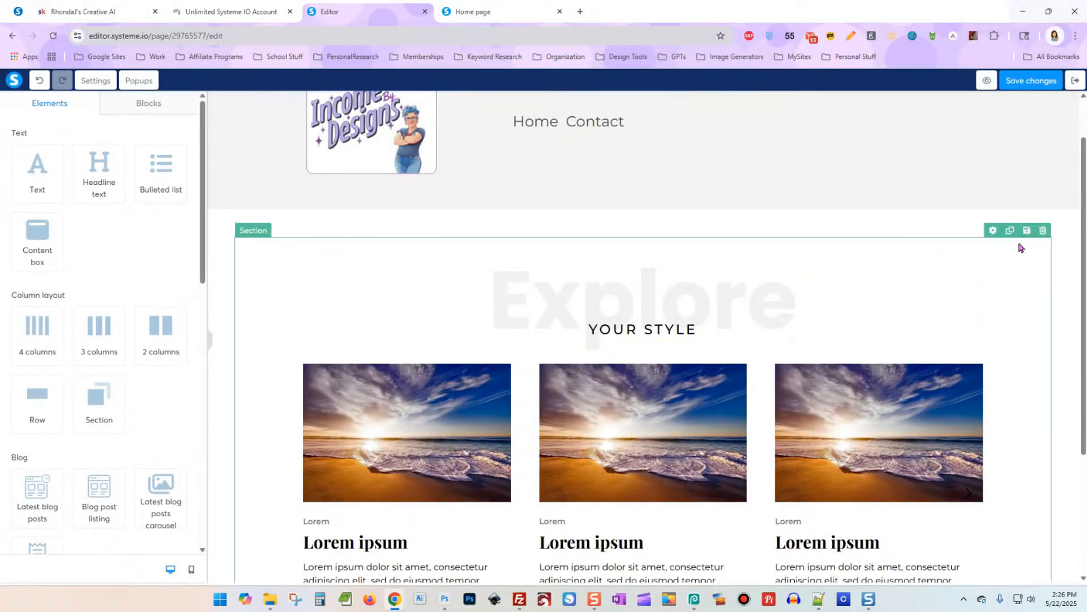
pyautogui.click(1043, 230)
pyautogui.click(594, 108)
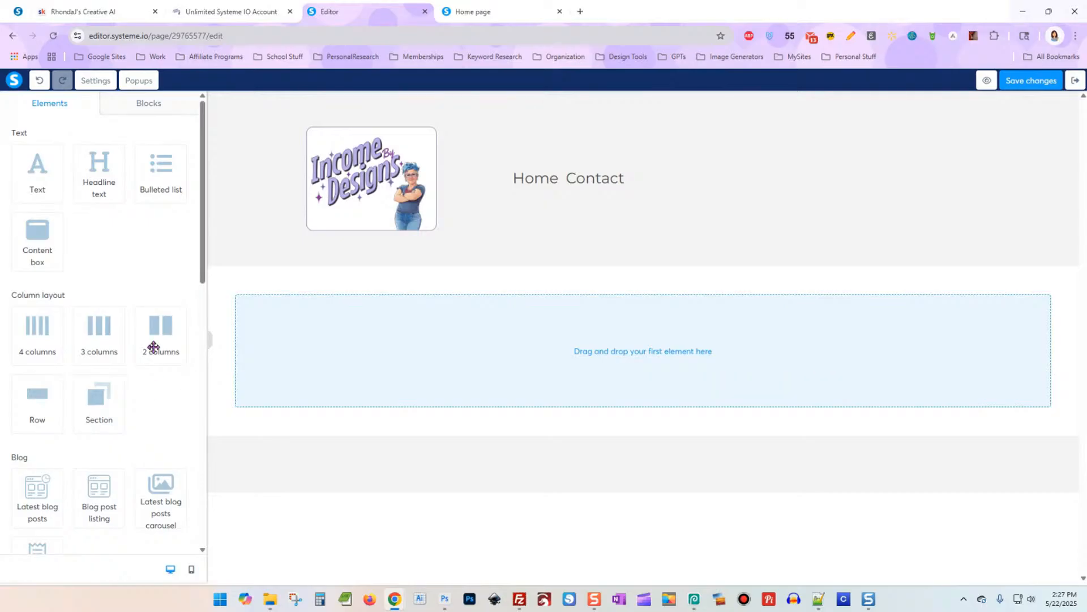
# Step: Add two two-column rows to the empty content area, the upper with a narrow left column and the lower with a narrow right column
pyautogui.moveTo(155, 326); pyautogui.dragTo(542, 348)
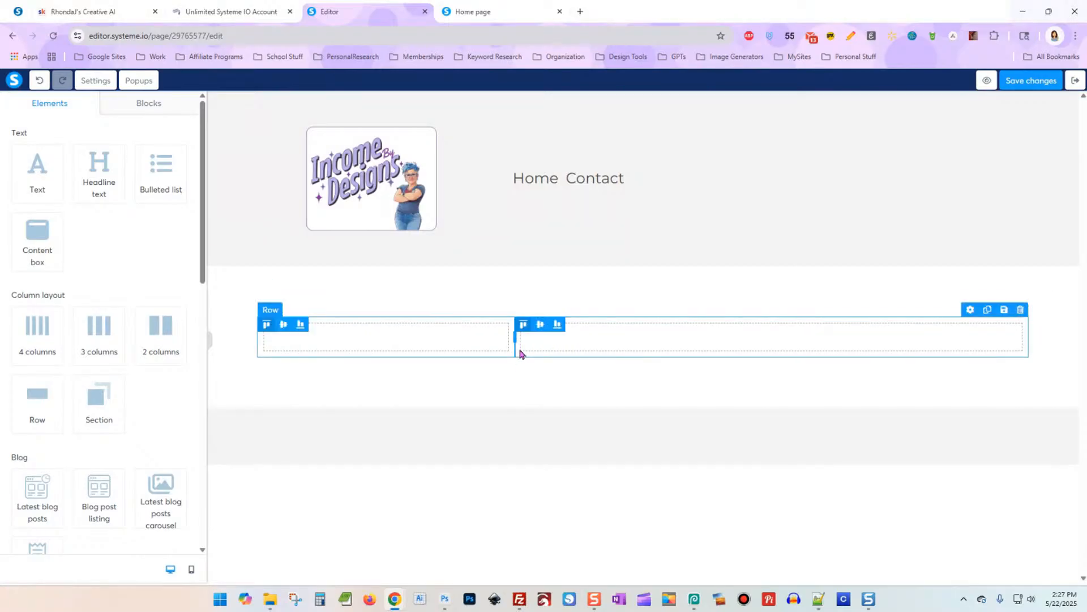
pyautogui.moveTo(169, 328); pyautogui.dragTo(529, 354)
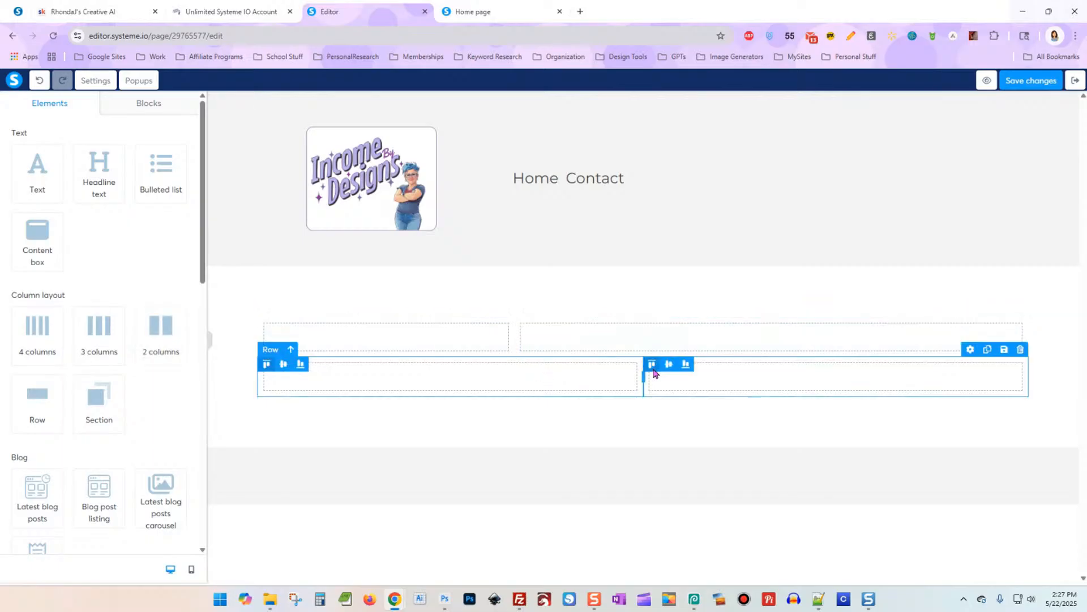
pyautogui.moveTo(643, 373); pyautogui.dragTo(748, 382)
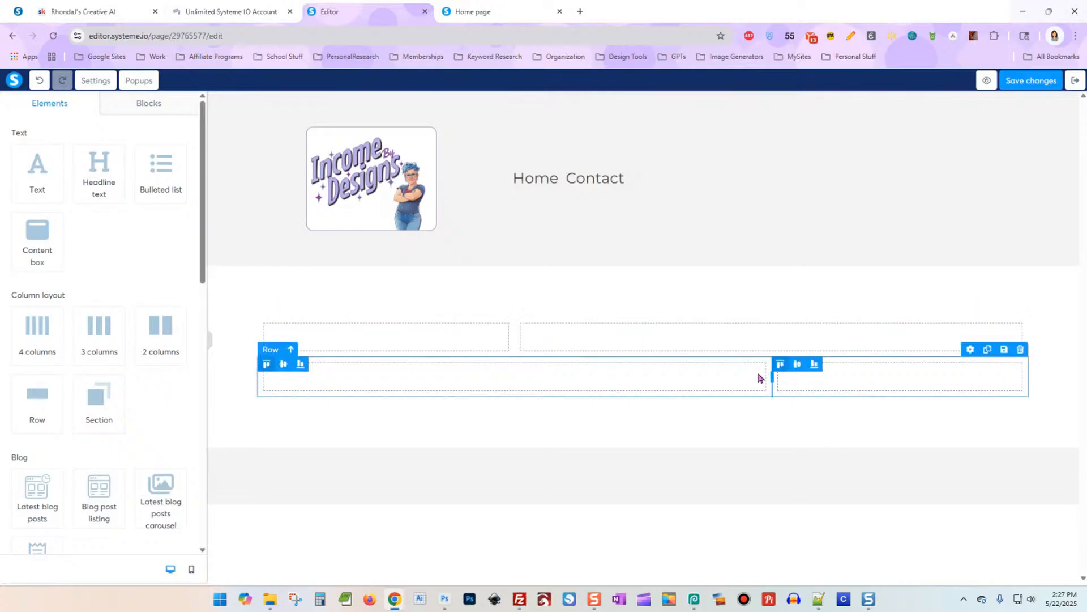
pyautogui.click(398, 345)
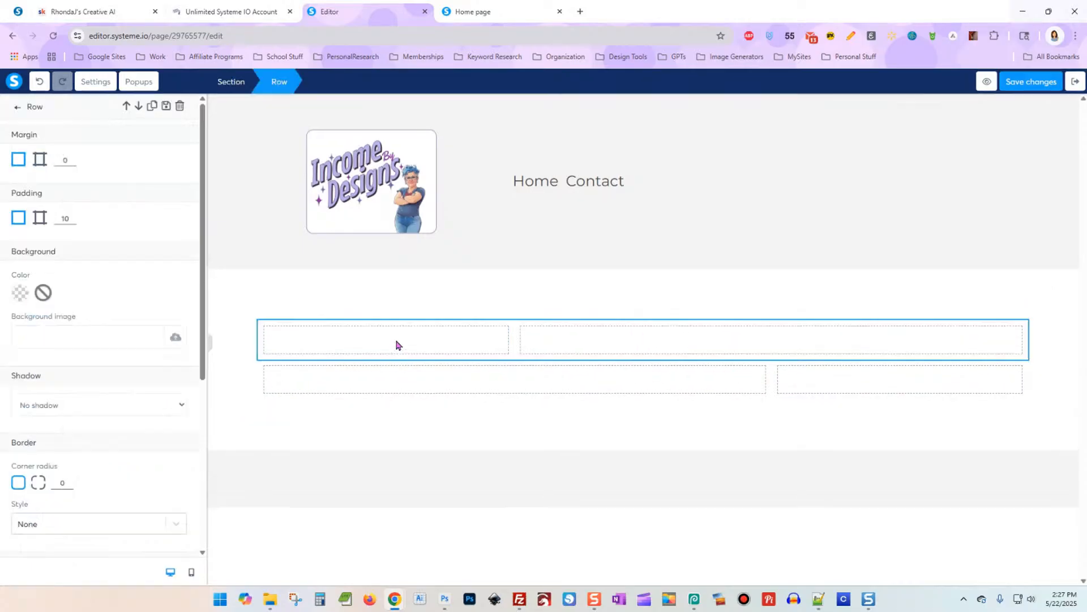
pyautogui.press('Escape')
# Step: Add an Image element to the narrow left column of the upper row
pyautogui.scroll(-7, 41, 356)
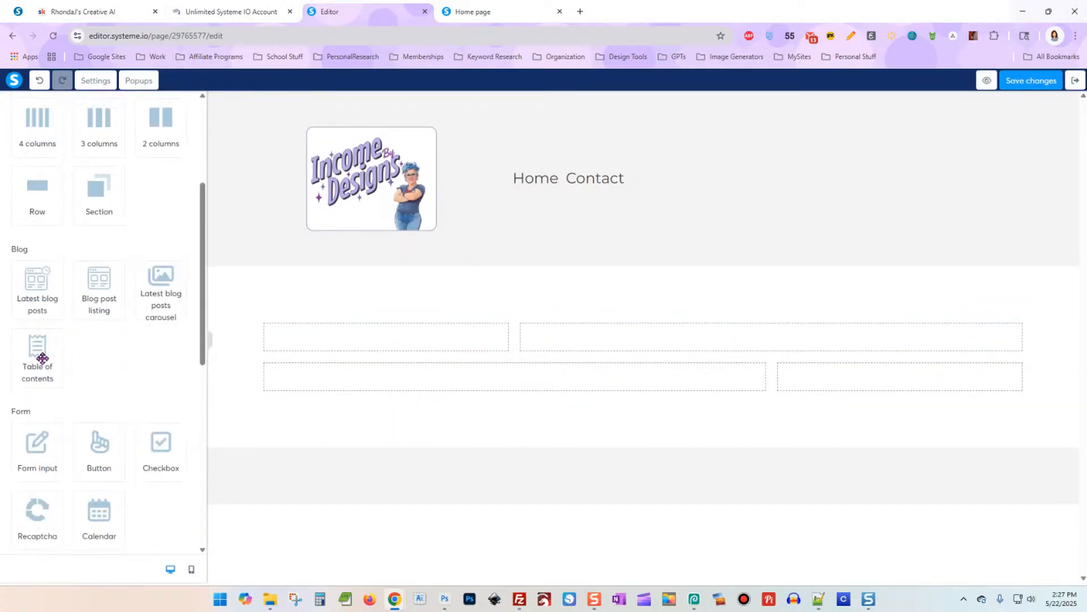
pyautogui.moveTo(38, 417); pyautogui.dragTo(340, 341)
pyautogui.scroll(-1, 255, 397)
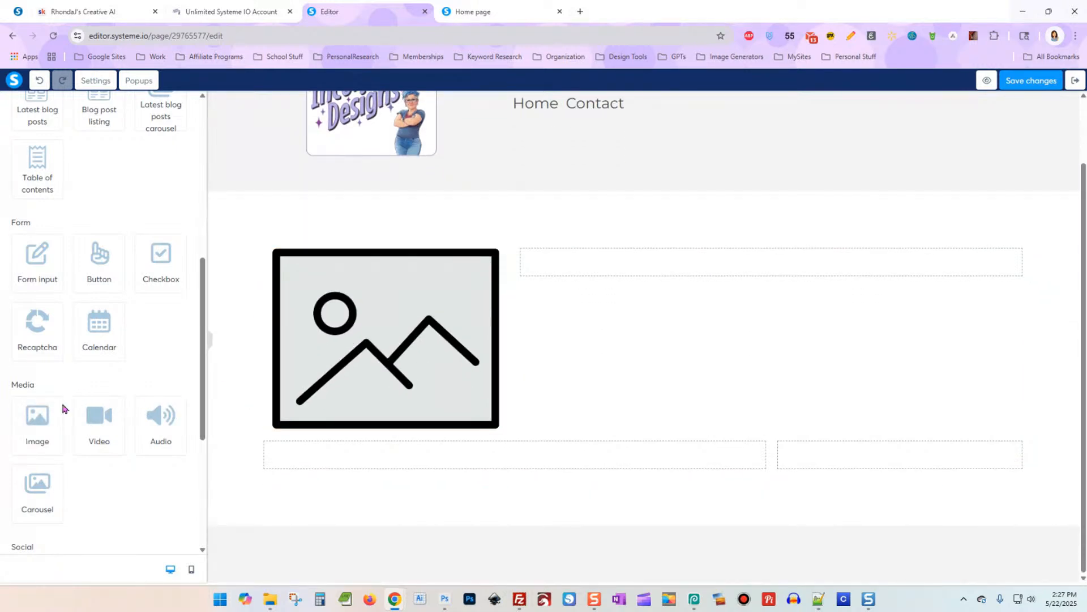
# Step: Add an Image element to the lower row's narrow column and a Text element to the wide column of each row
pyautogui.moveTo(32, 408); pyautogui.dragTo(872, 454)
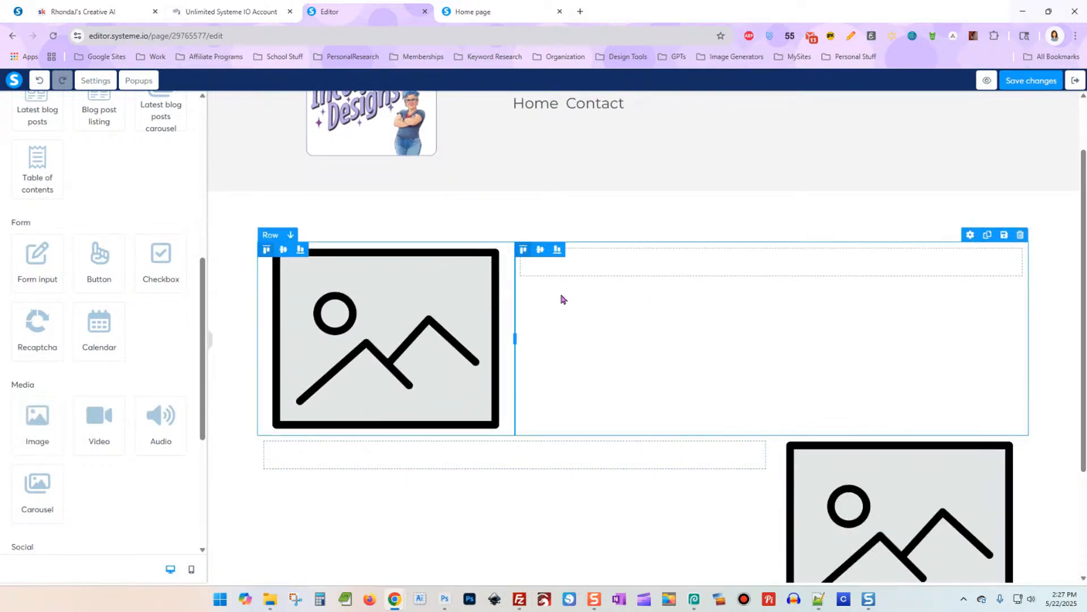
pyautogui.scroll(7, 122, 241)
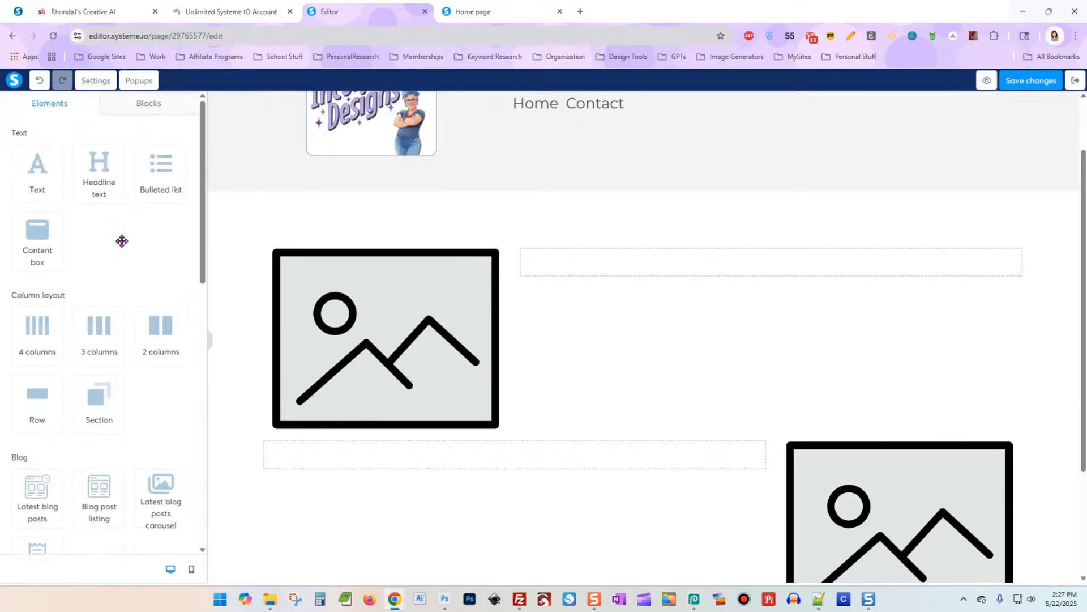
pyautogui.moveTo(41, 173); pyautogui.dragTo(664, 264)
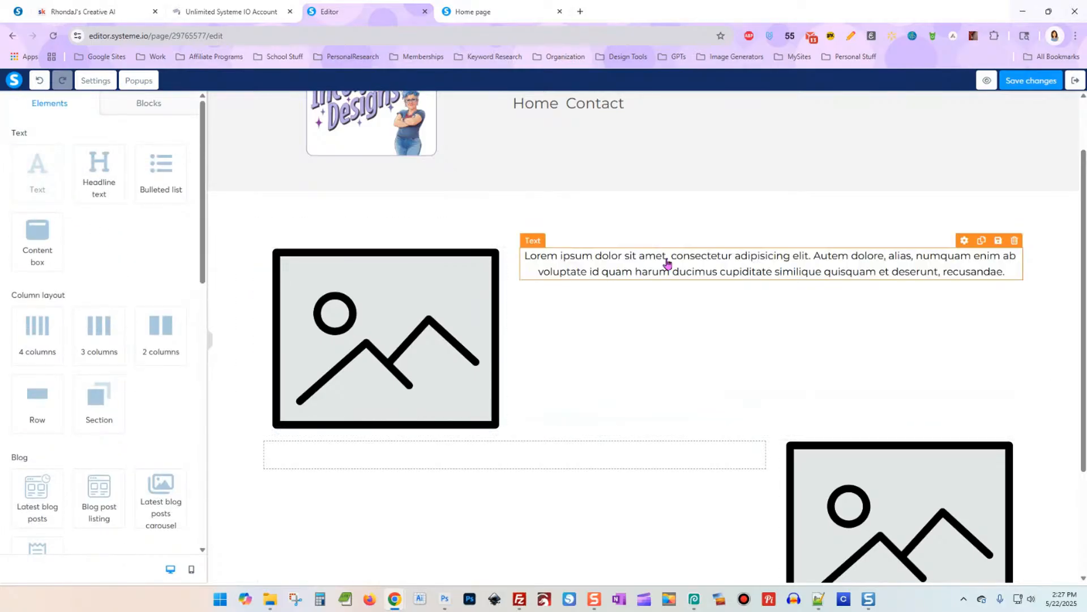
pyautogui.scroll(-3, 657, 297)
pyautogui.moveTo(37, 170); pyautogui.dragTo(467, 301)
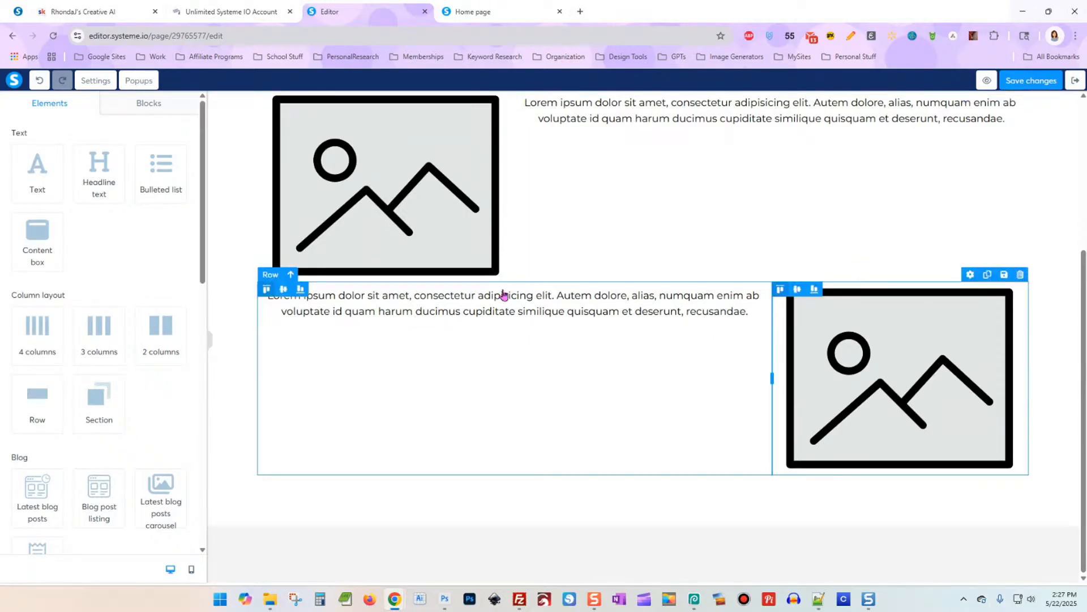
# Step: Vertically centre the text in the wide columns of both rows
pyautogui.click(284, 290)
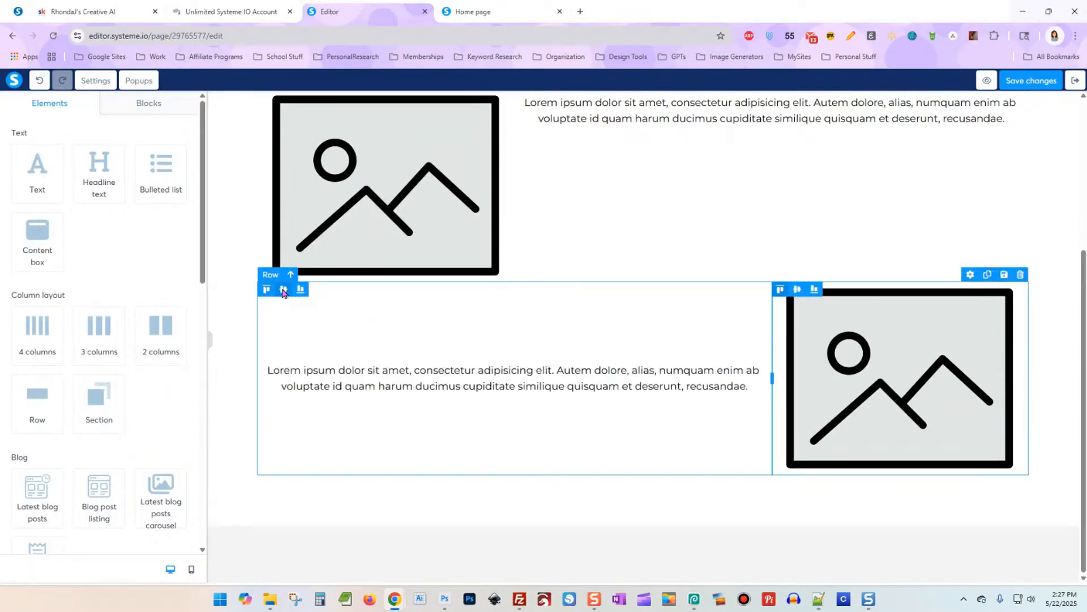
pyautogui.scroll(2, 554, 215)
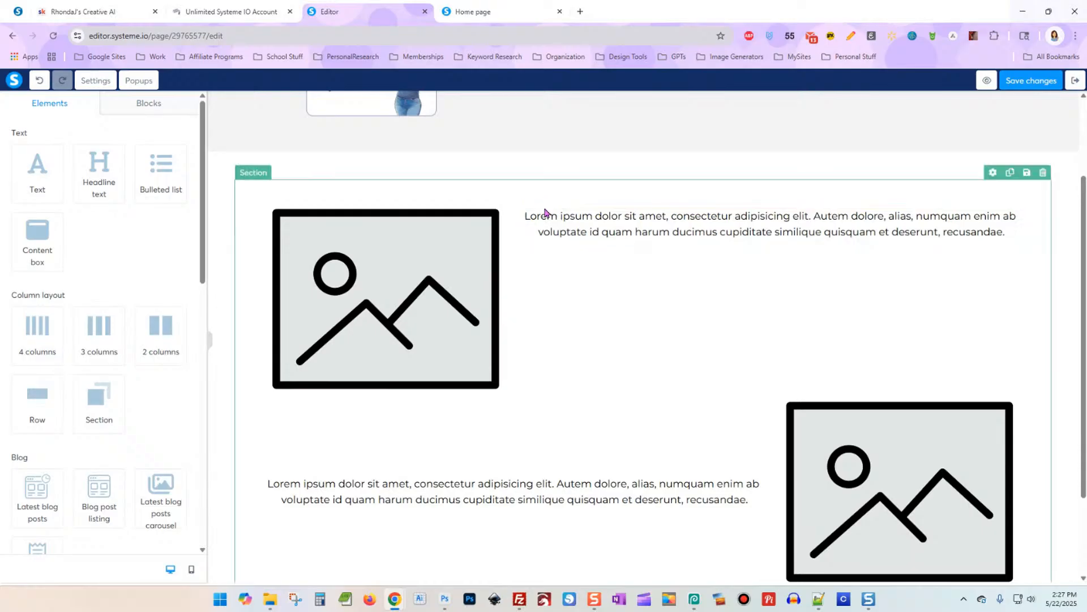
pyautogui.click(542, 213)
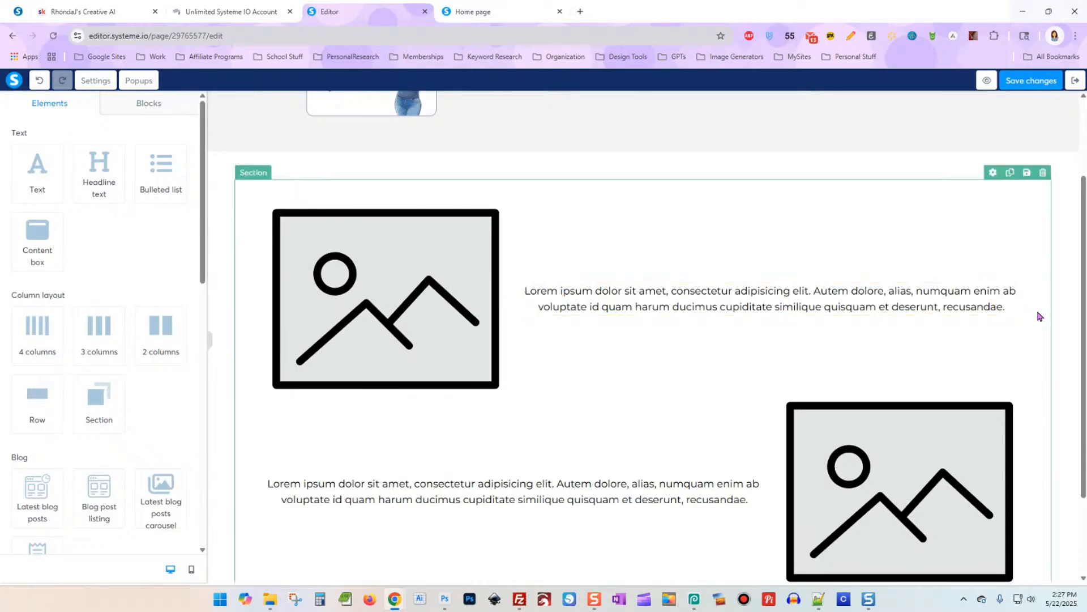
# Step: Upload 100.png from the computer and insert it into the upper row's image placeholder
pyautogui.click(440, 285)
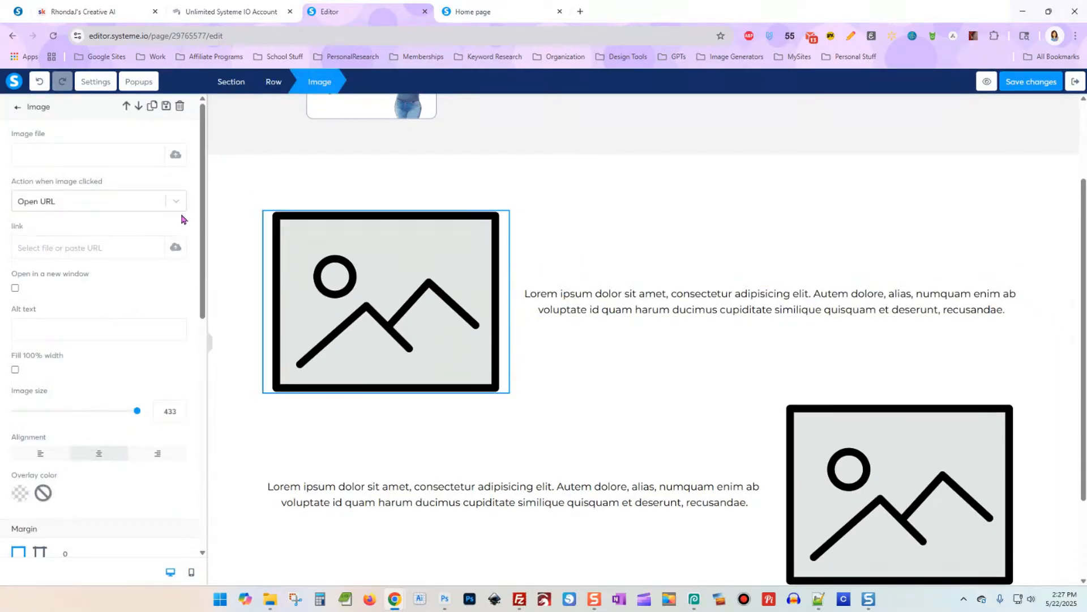
pyautogui.click(176, 158)
pyautogui.click(544, 358)
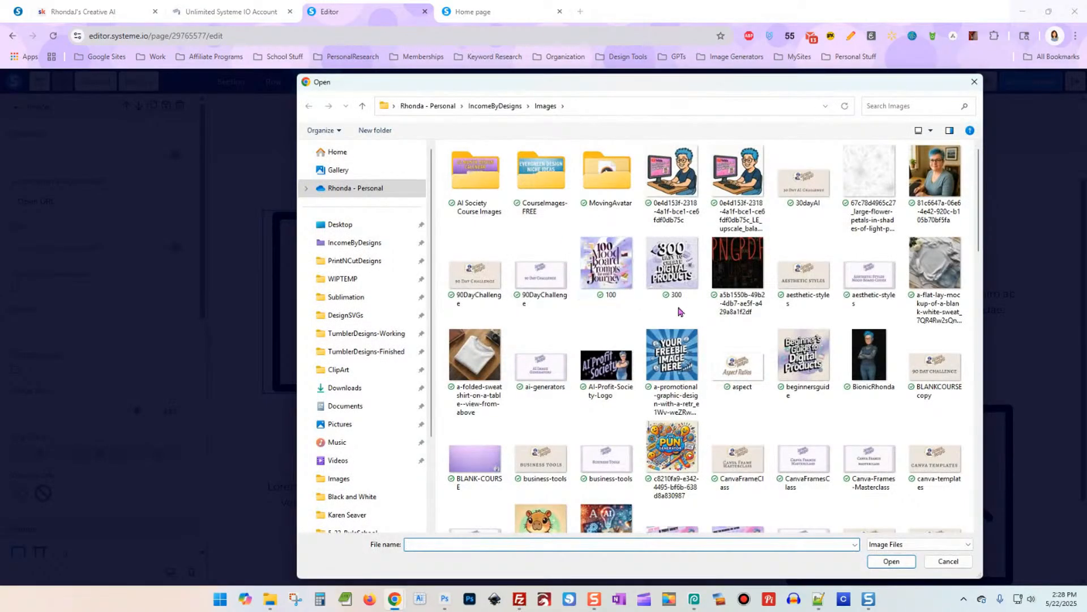
pyautogui.doubleClick(613, 274)
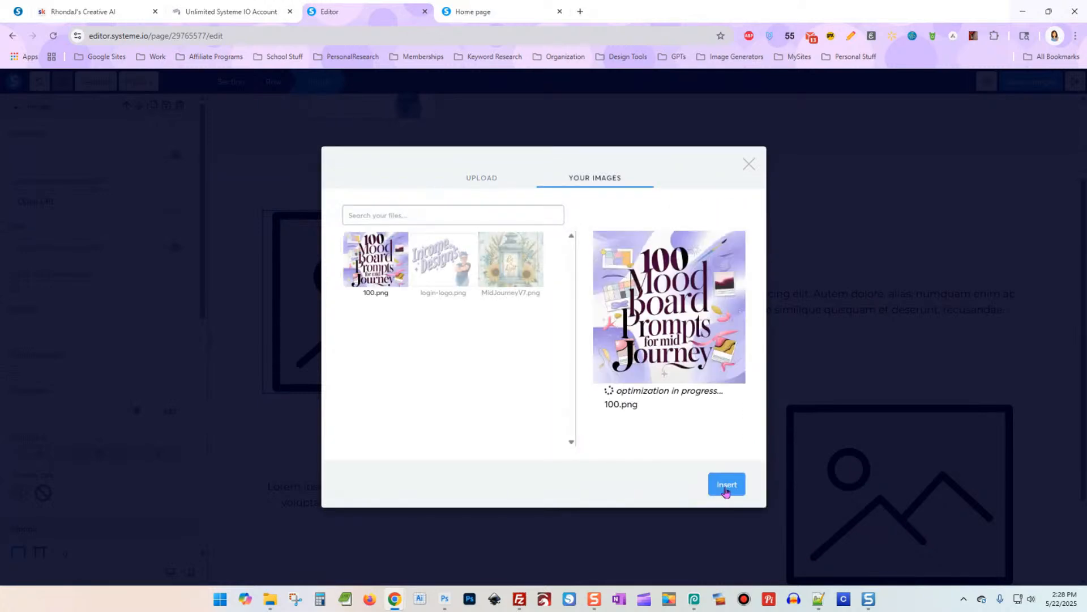
pyautogui.click(724, 485)
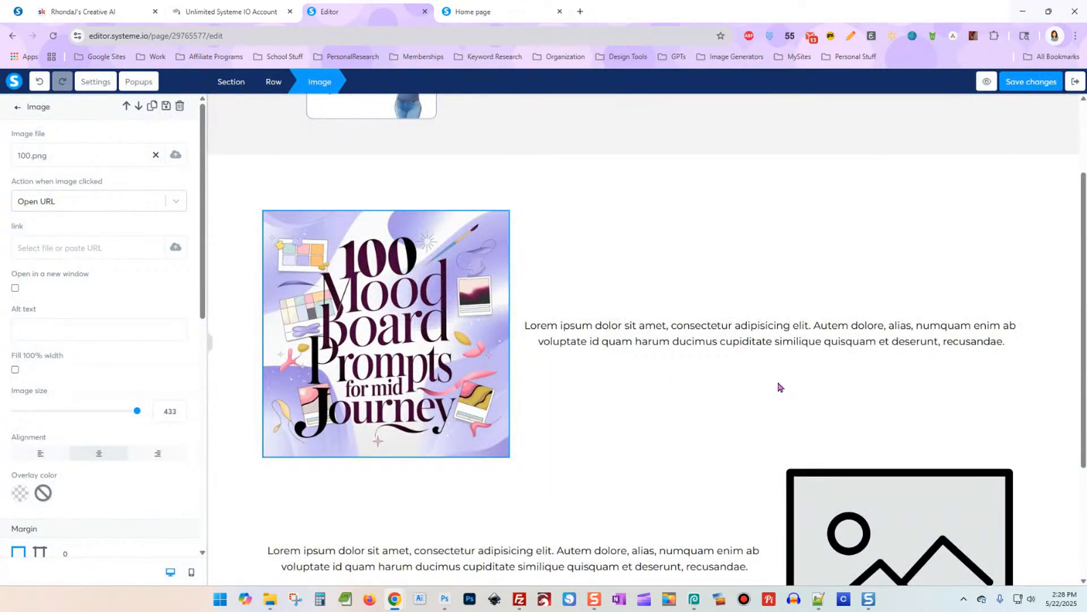
# Step: Upload 300.png from the computer and insert it into the lower row's image placeholder
pyautogui.click(892, 495)
pyautogui.scroll(-4, 890, 490)
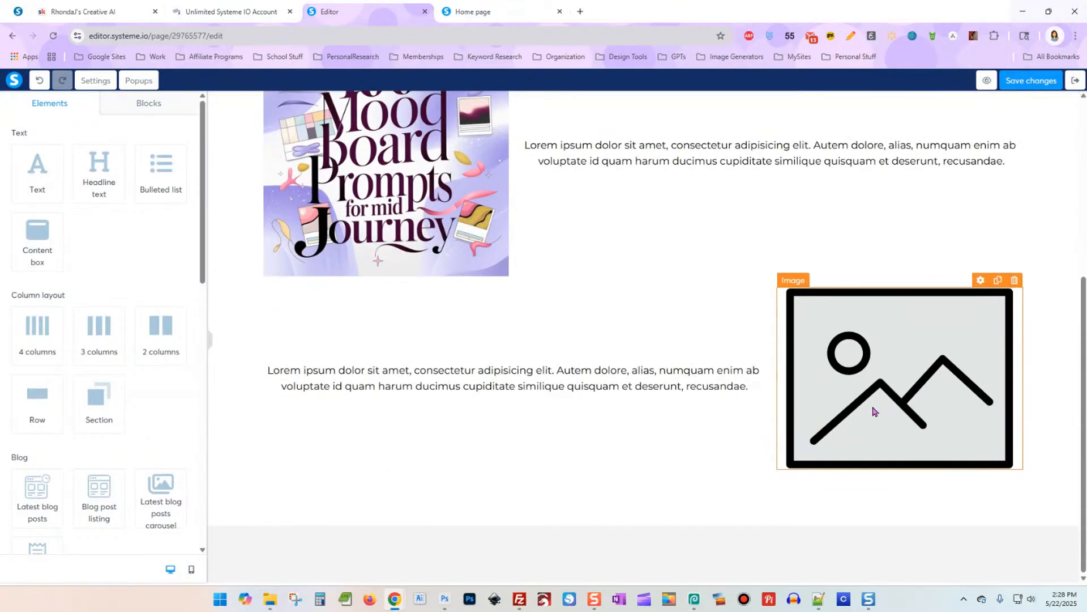
pyautogui.click(865, 385)
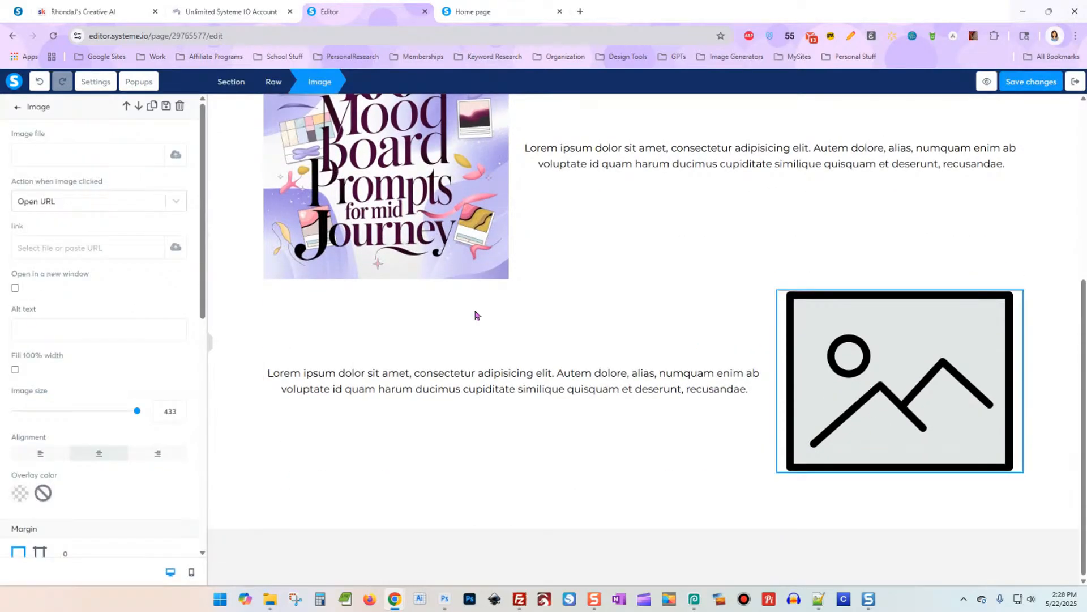
pyautogui.click(176, 155)
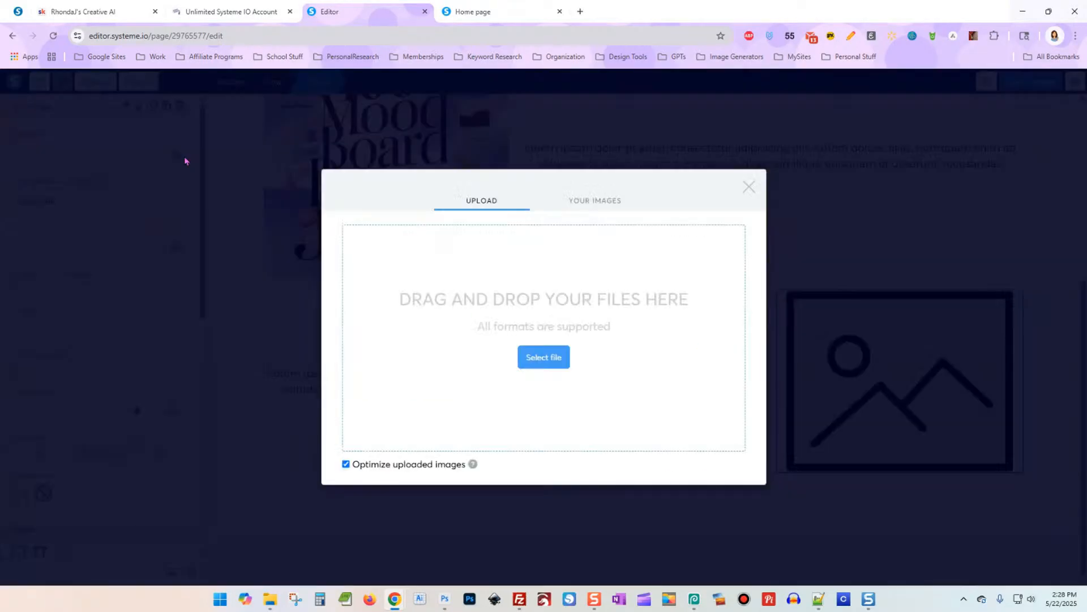
pyautogui.click(544, 357)
pyautogui.doubleClick(670, 281)
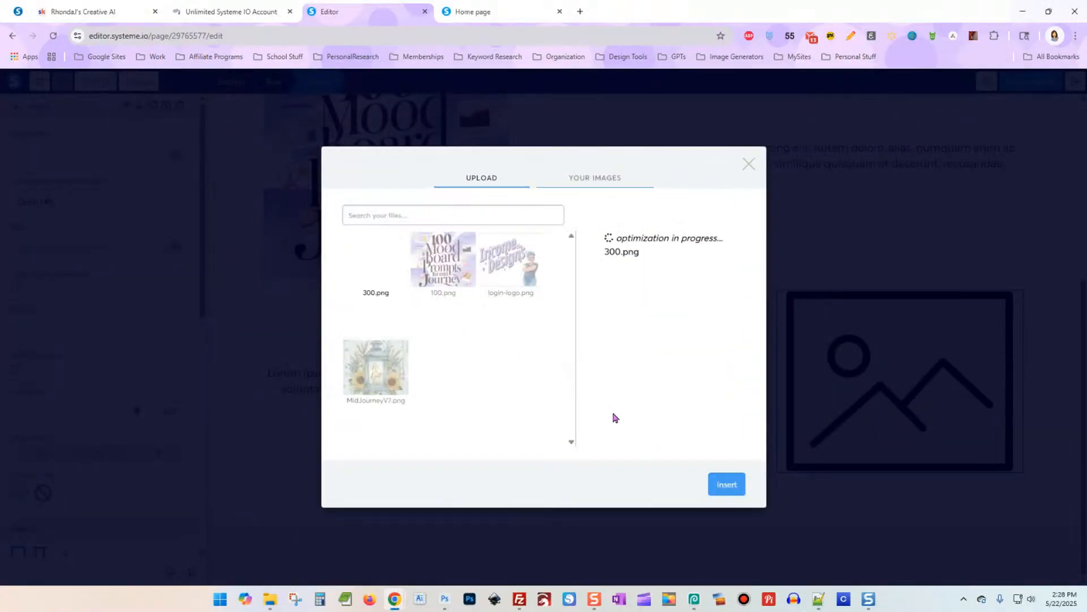
pyautogui.click(728, 485)
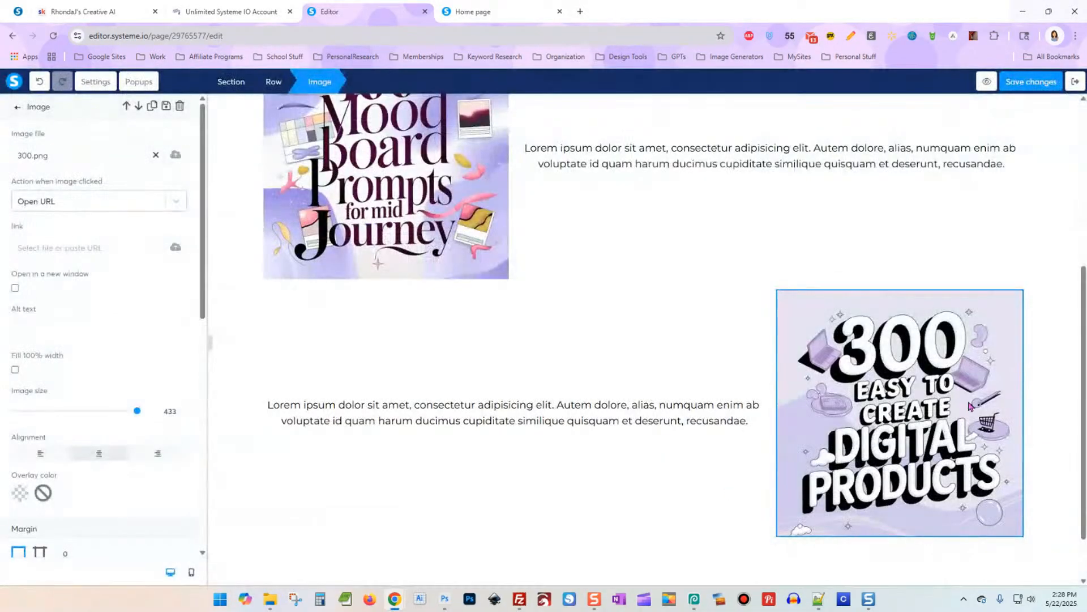
# Step: Save the Home page changes and review the new rows on the live site and back in the editor
pyautogui.click(1028, 85)
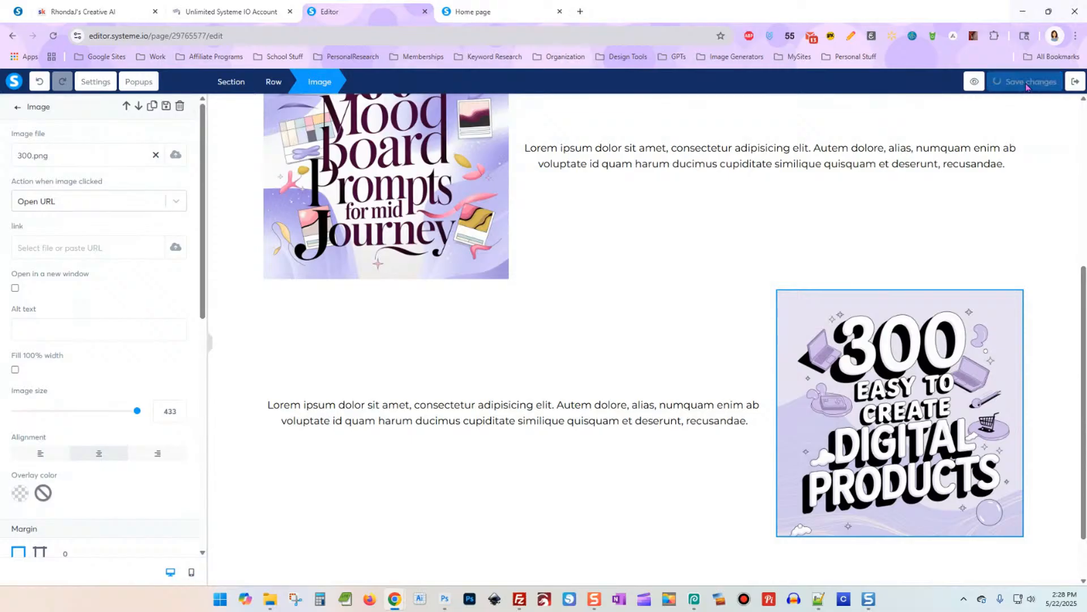
pyautogui.click(490, 16)
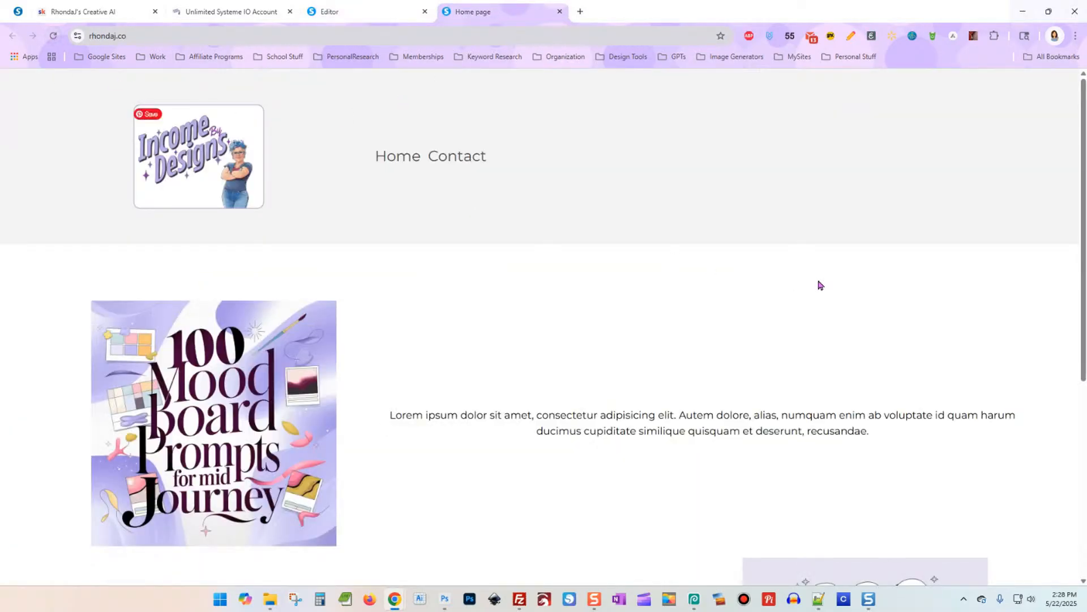
pyautogui.scroll(-3, 816, 283)
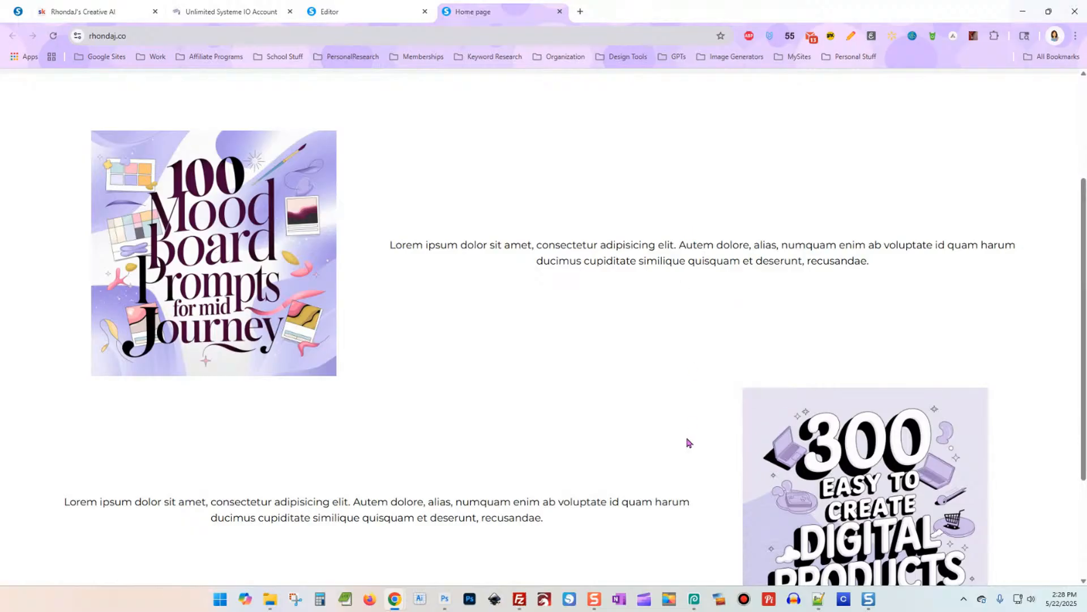
pyautogui.scroll(-3, 688, 442)
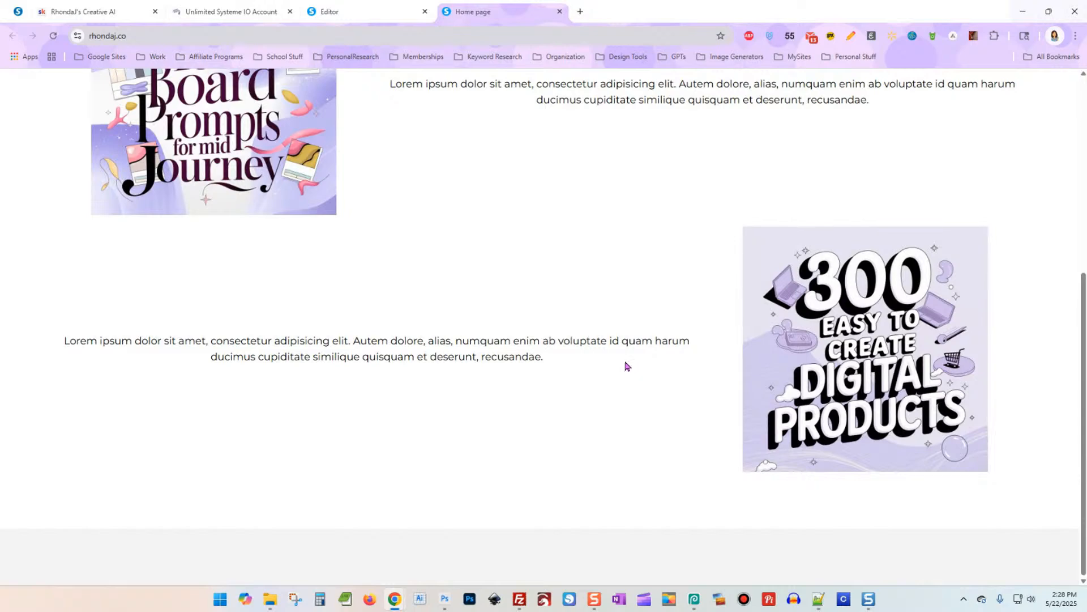
pyautogui.scroll(6, 623, 362)
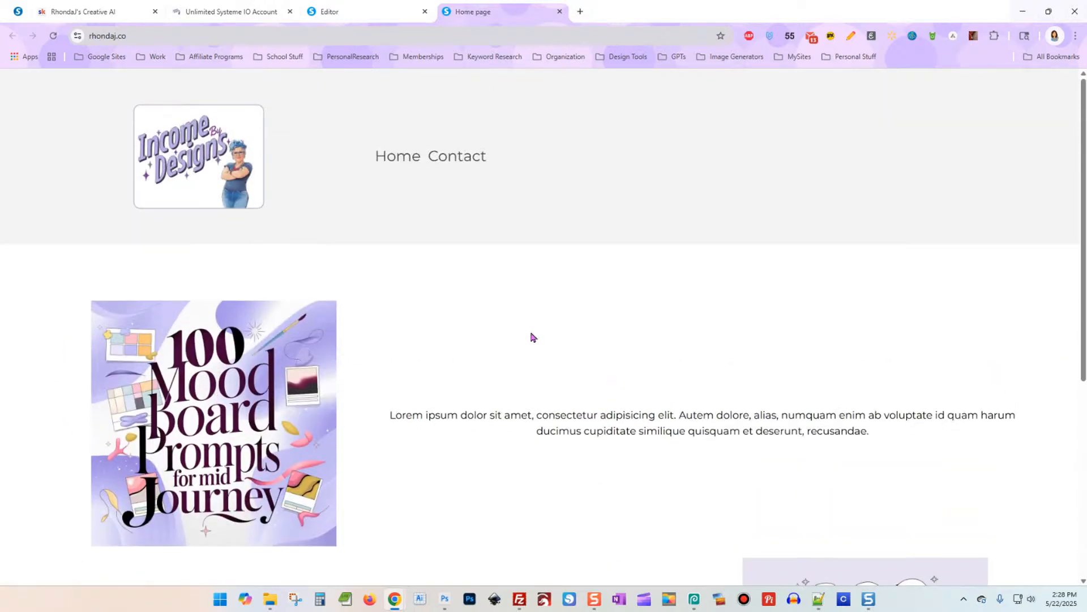
pyautogui.click(365, 11)
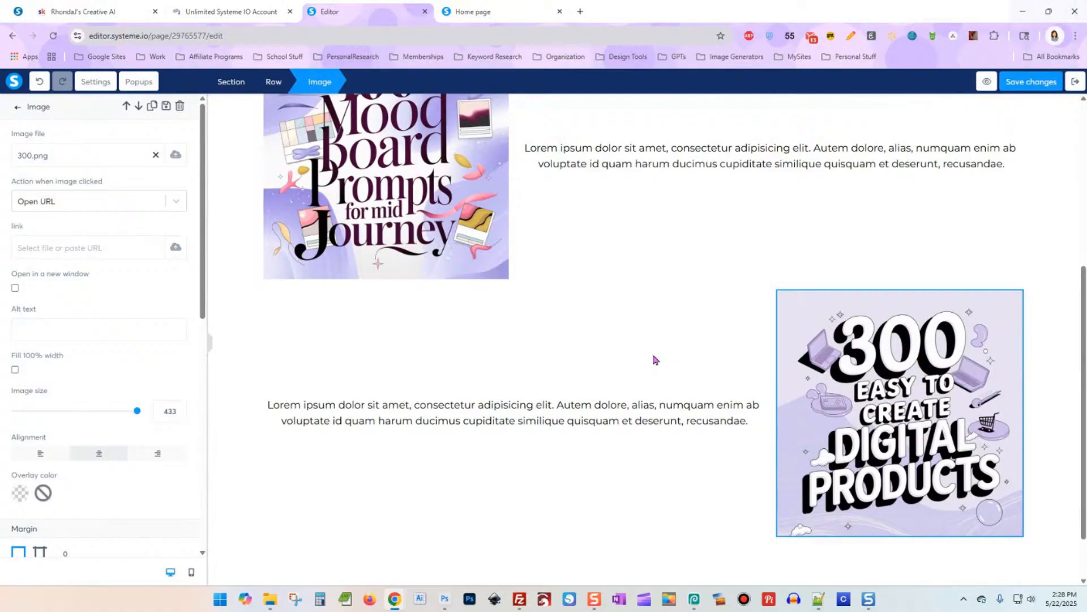
pyautogui.click(655, 360)
pyautogui.scroll(-1, 632, 326)
pyautogui.scroll(5, 633, 327)
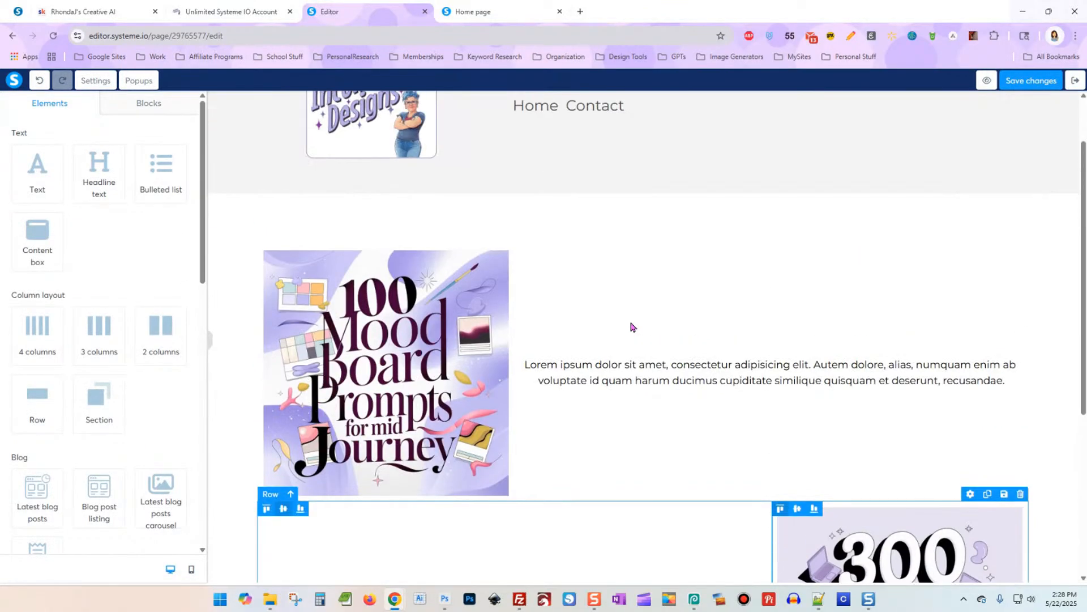
pyautogui.scroll(1, 632, 327)
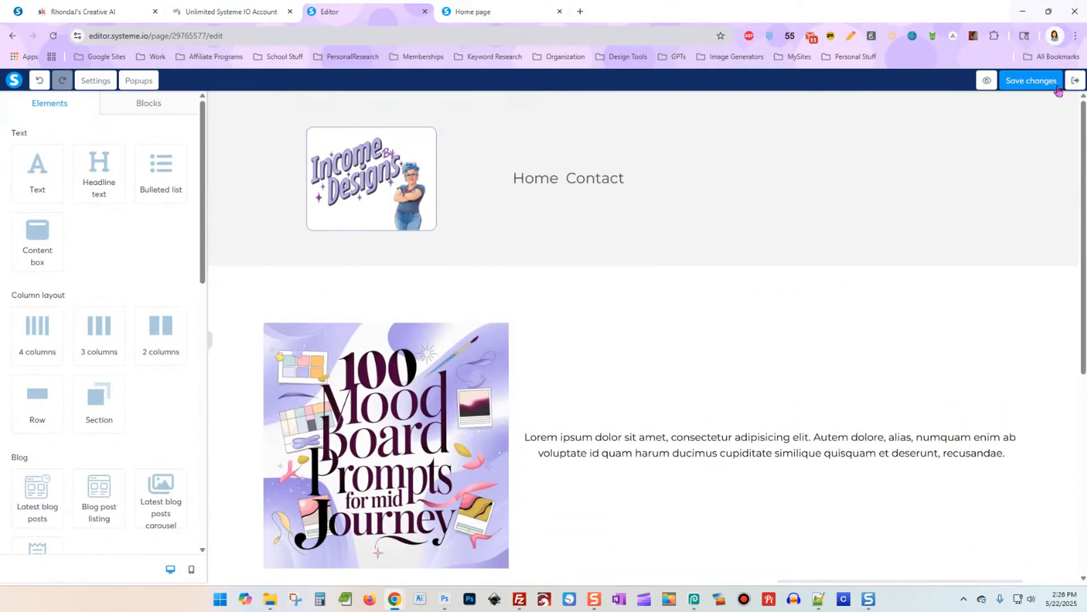
# Step: Exit the Home page editor, then examine the blog post listing page's category menu, post grid and sidebar in its own editor
pyautogui.click(1076, 81)
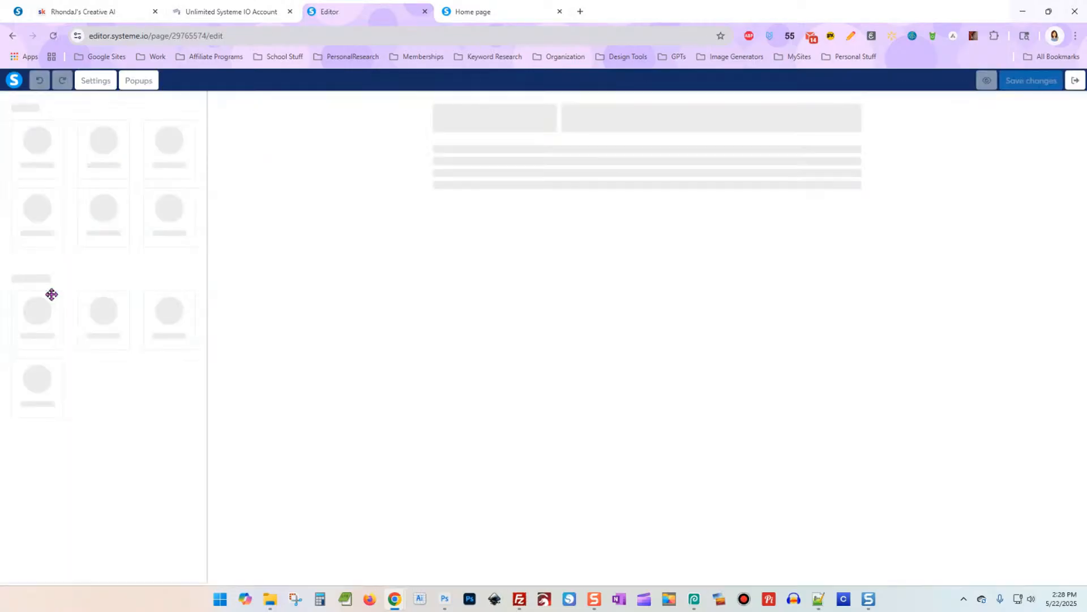
pyautogui.scroll(-5, 759, 277)
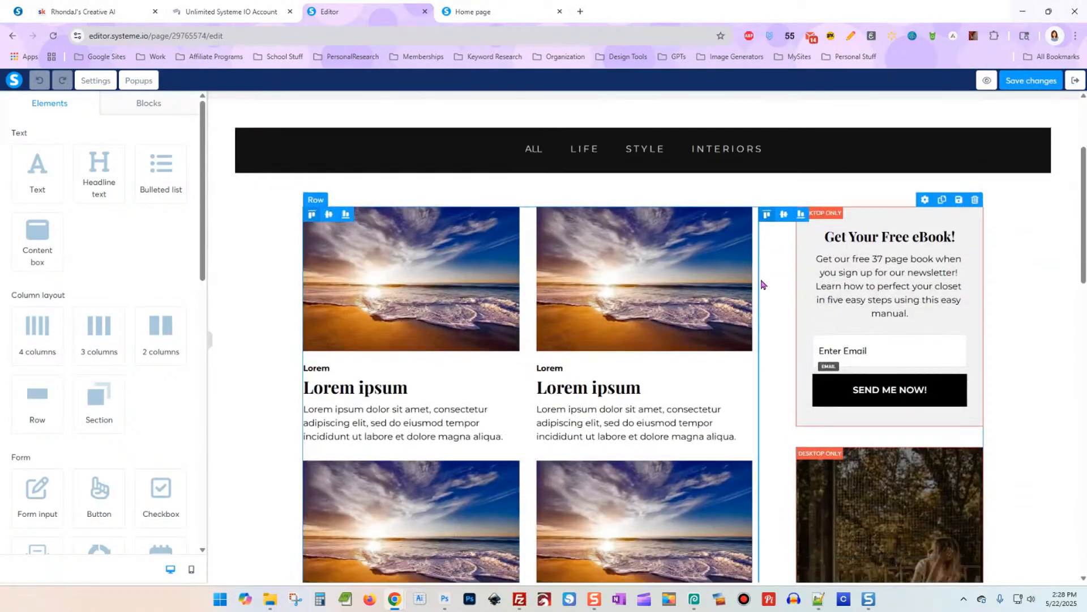
pyautogui.scroll(-10, 547, 412)
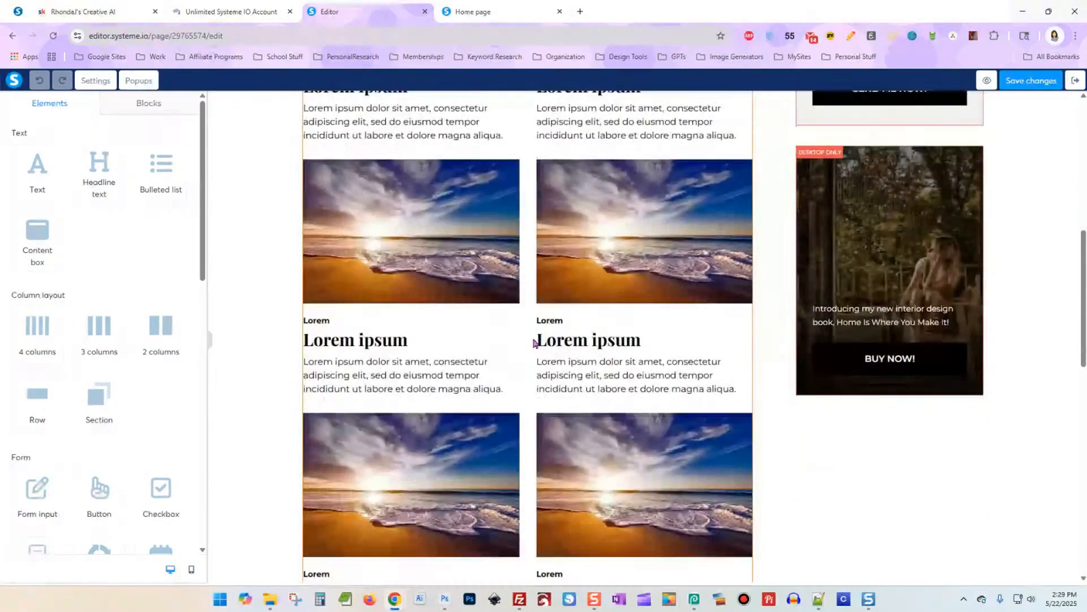
pyautogui.scroll(-2, 541, 343)
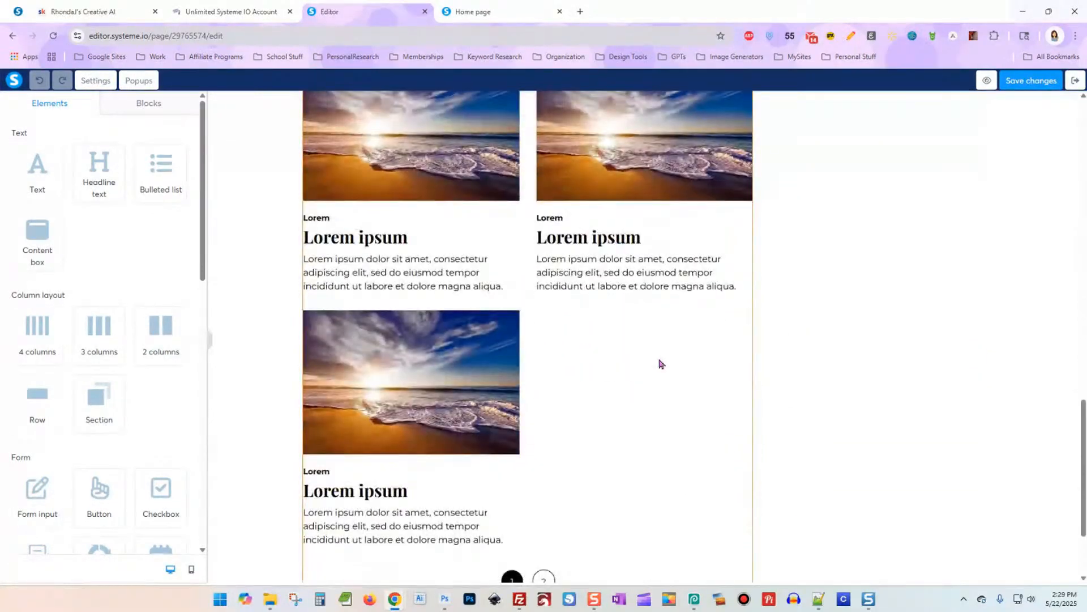
pyautogui.scroll(-2, 657, 364)
pyautogui.scroll(5, 657, 364)
pyautogui.scroll(10, 657, 364)
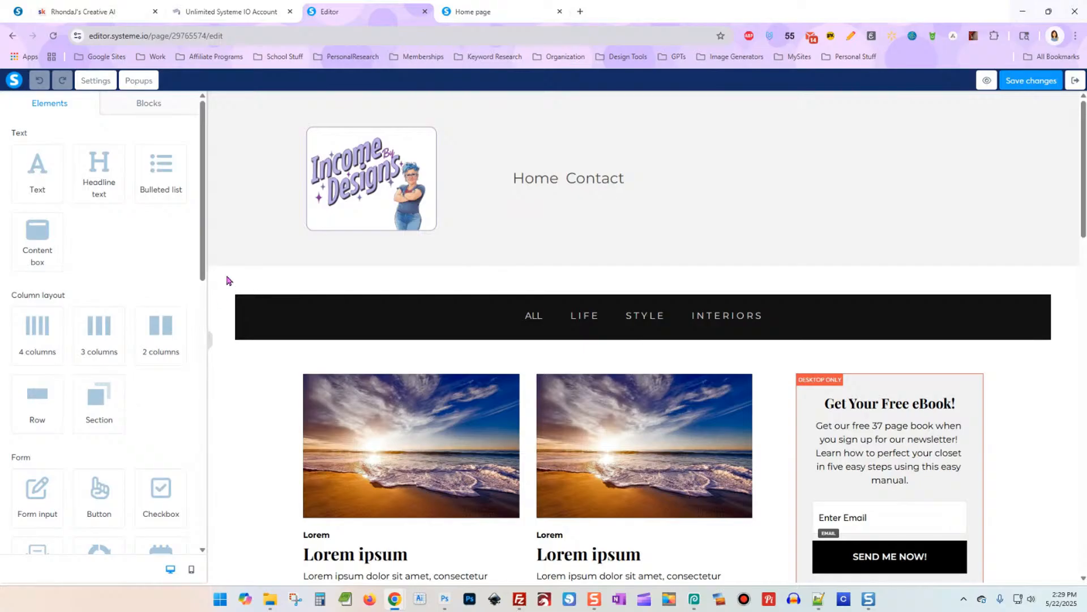
pyautogui.scroll(-2, 527, 295)
pyautogui.scroll(2, 527, 289)
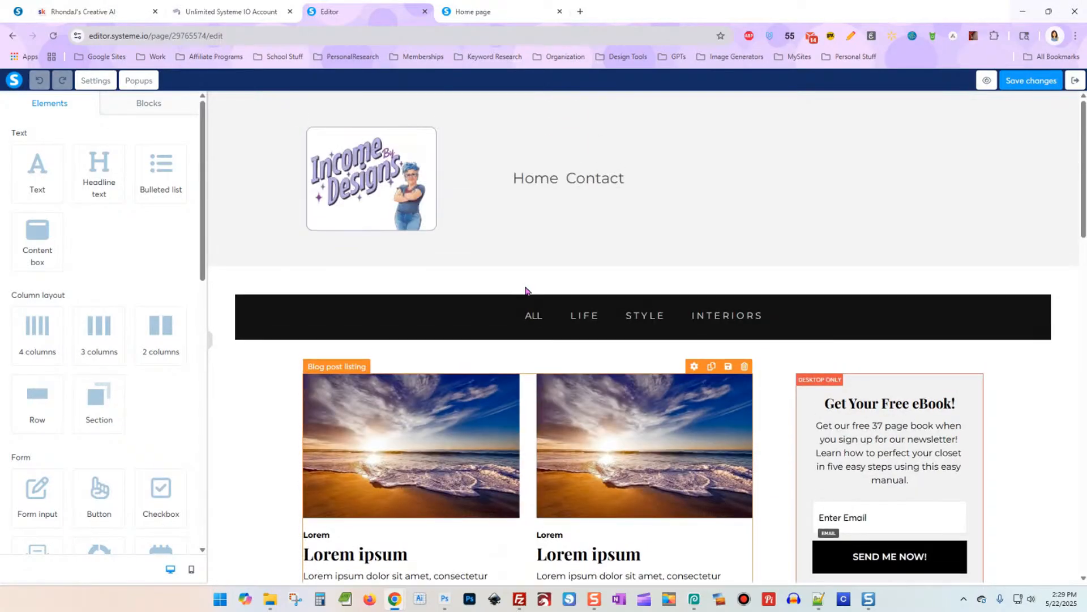
pyautogui.click(1074, 80)
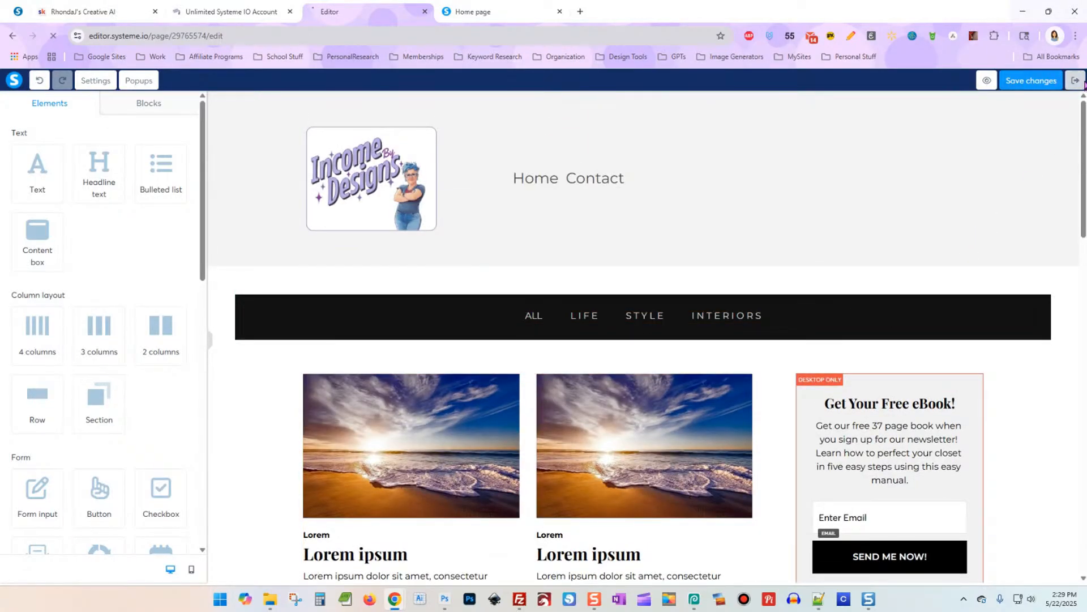
# Step: Open the post "How to Make Space for What Really Matters" from the blog's Posts list and look over its layout
pyautogui.click(54, 164)
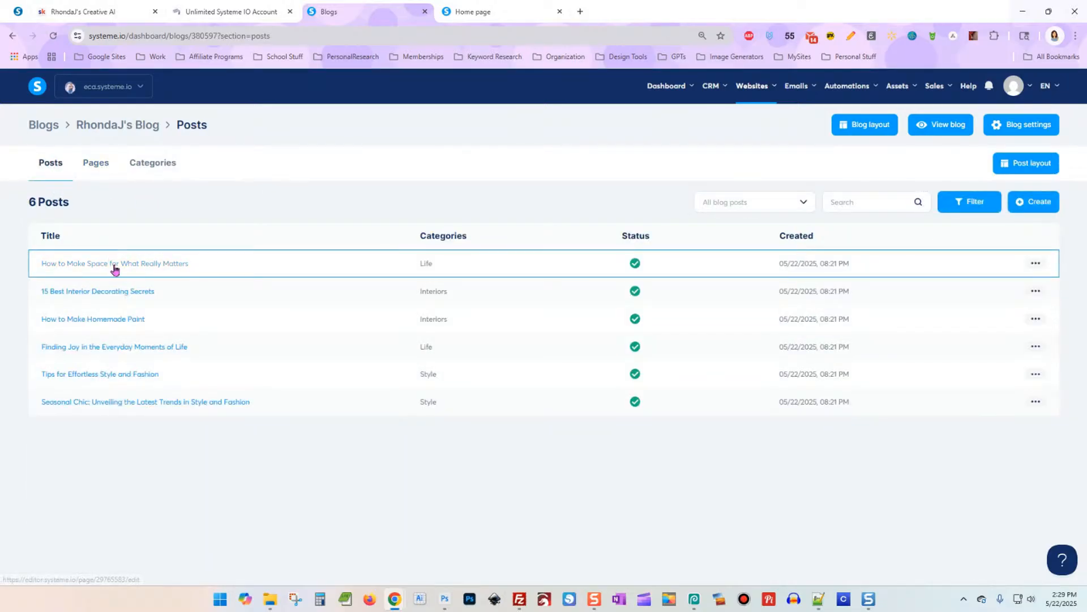
pyautogui.click(116, 264)
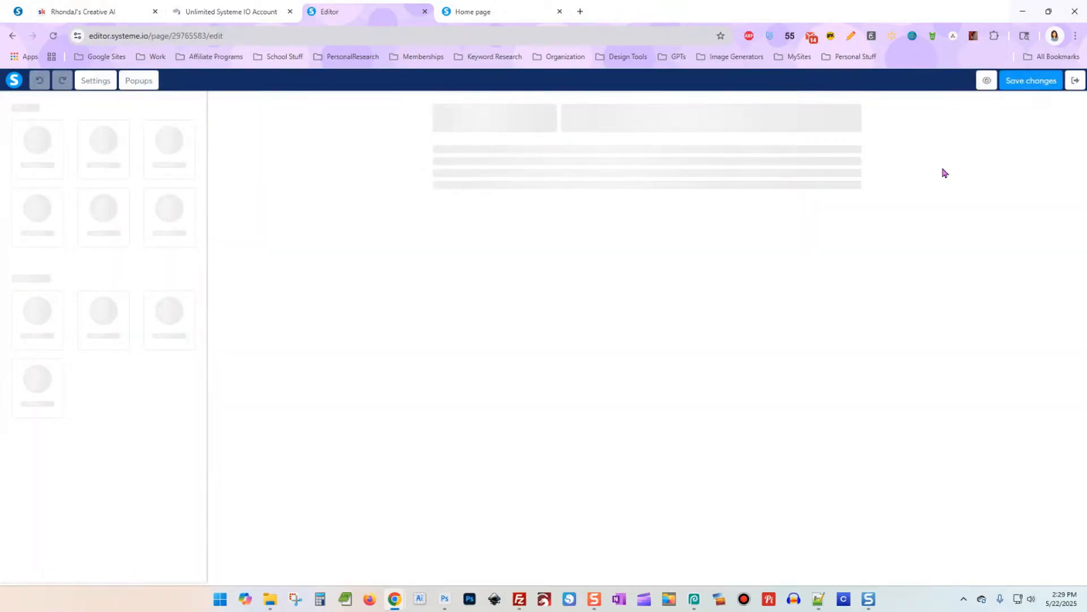
pyautogui.scroll(-2, 871, 319)
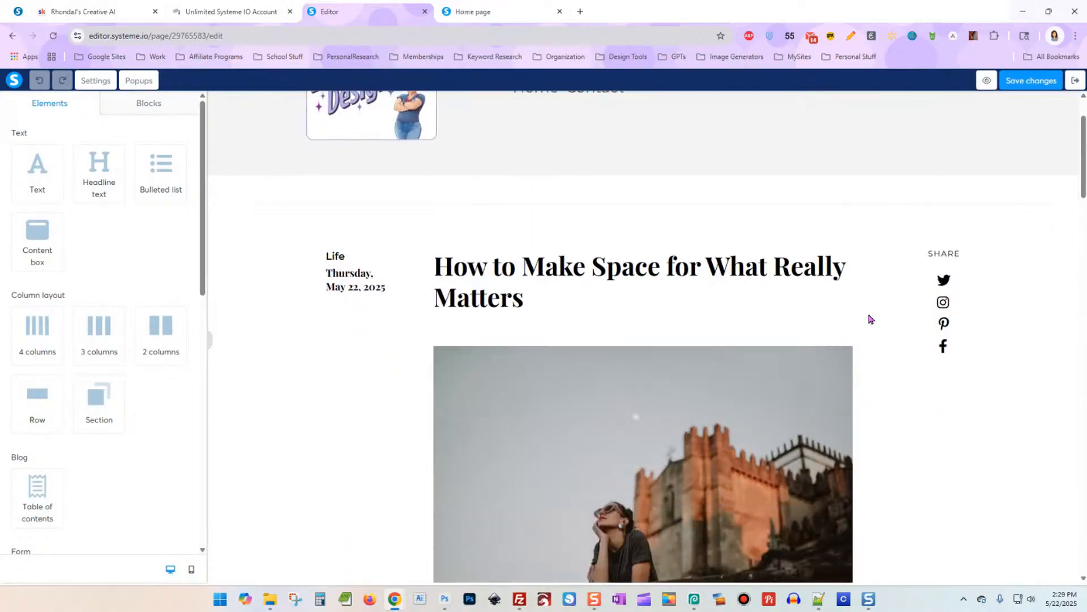
pyautogui.scroll(-4, 638, 311)
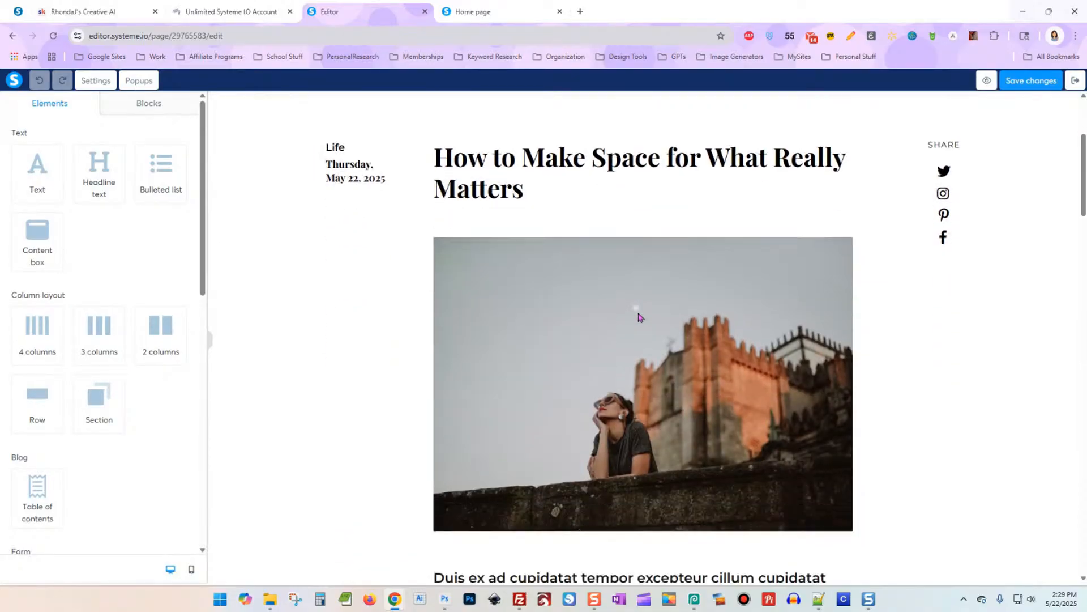
# Step: Examine the post's title, image and body text blocks in the editor, then exit back to the Posts list
pyautogui.scroll(-2, 722, 444)
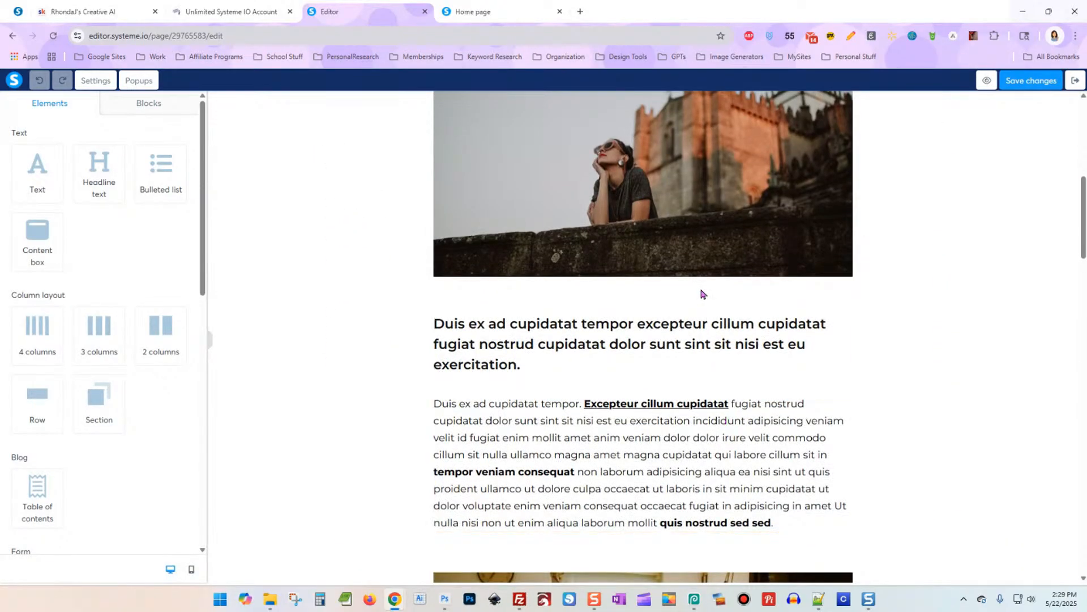
pyautogui.scroll(4, 697, 284)
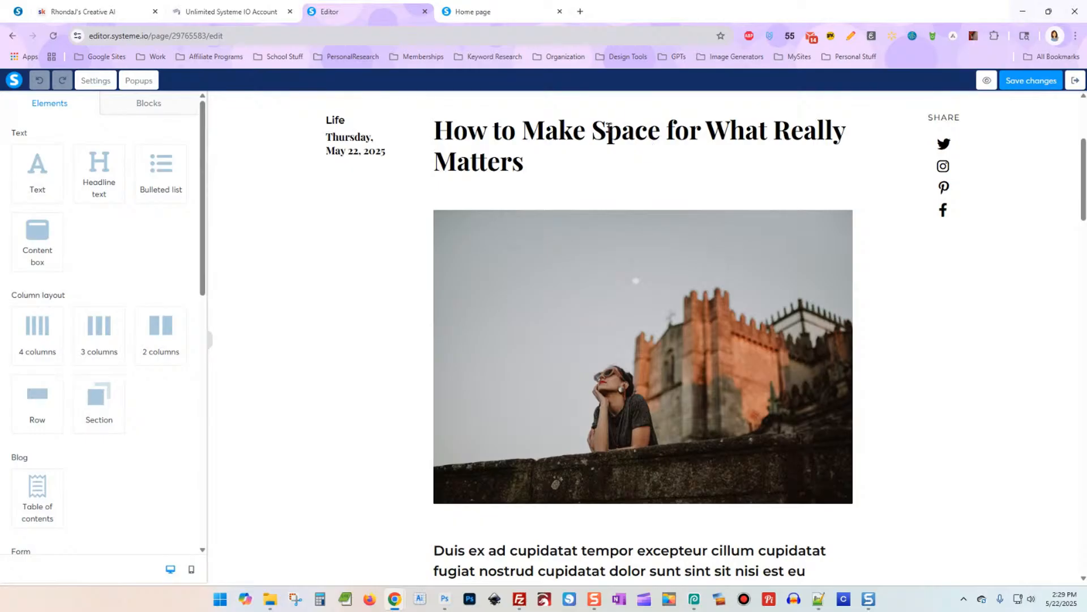
pyautogui.scroll(-2, 487, 235)
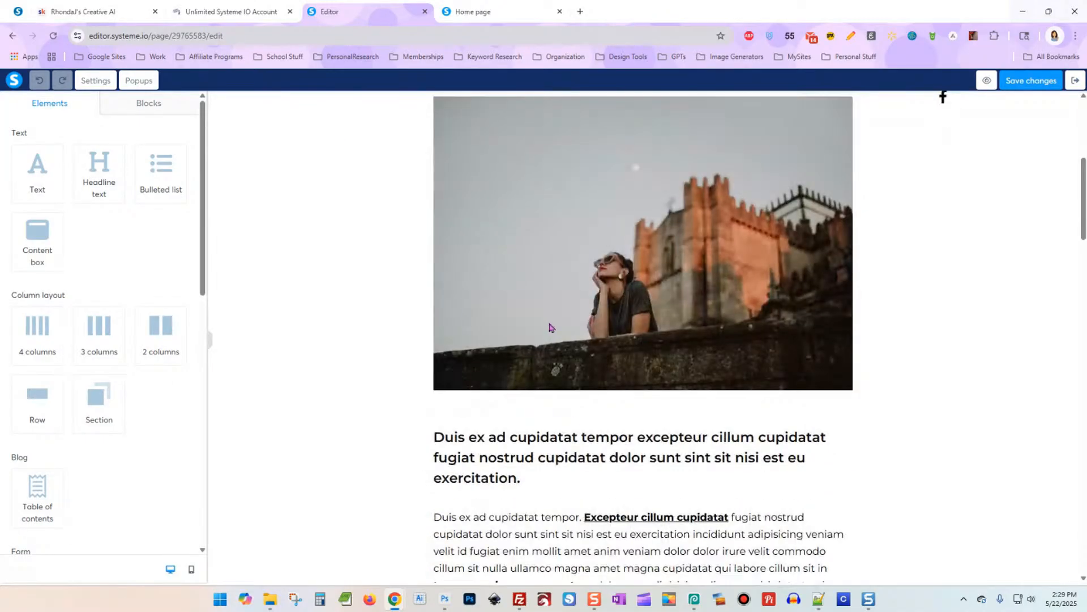
pyautogui.click(585, 448)
pyautogui.scroll(-4, 571, 269)
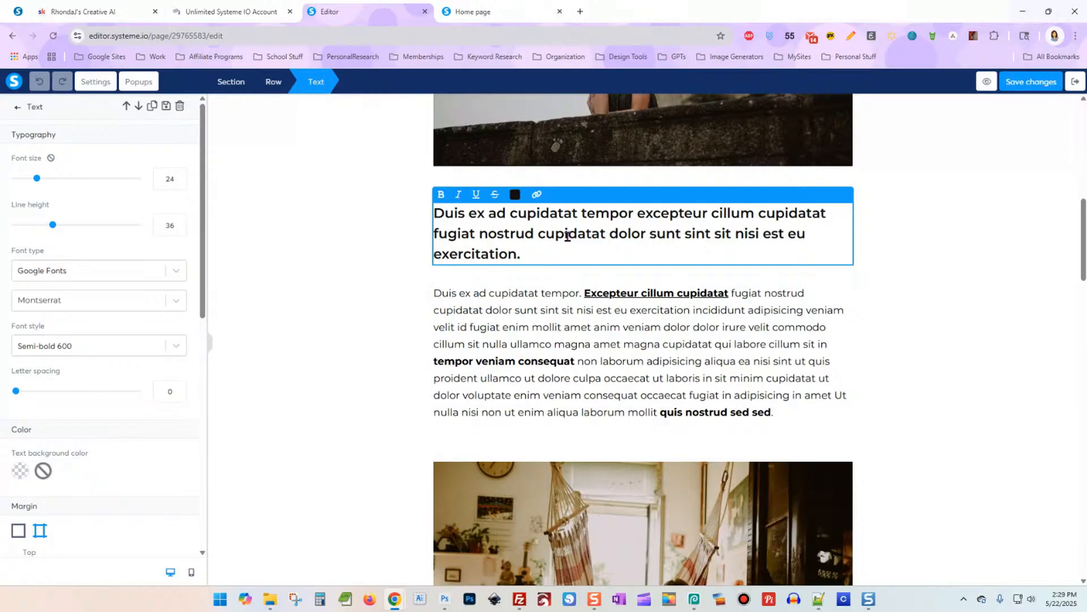
pyautogui.click(1075, 90)
pyautogui.click(563, 352)
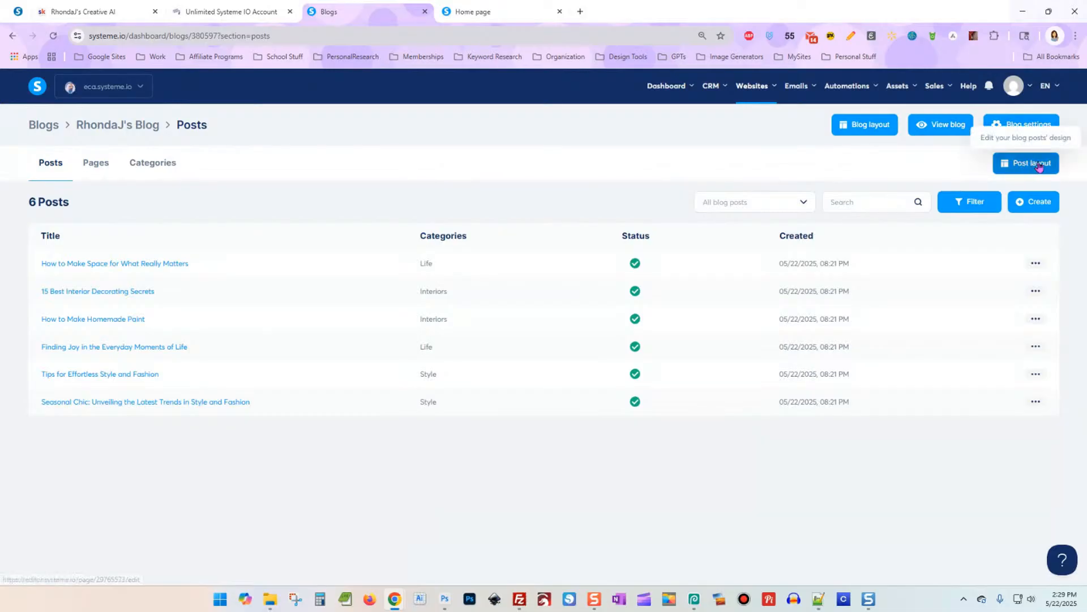
# Step: Start a new blog post titled "test post" with the short description "test post" and URL path test-post
pyautogui.click(1031, 204)
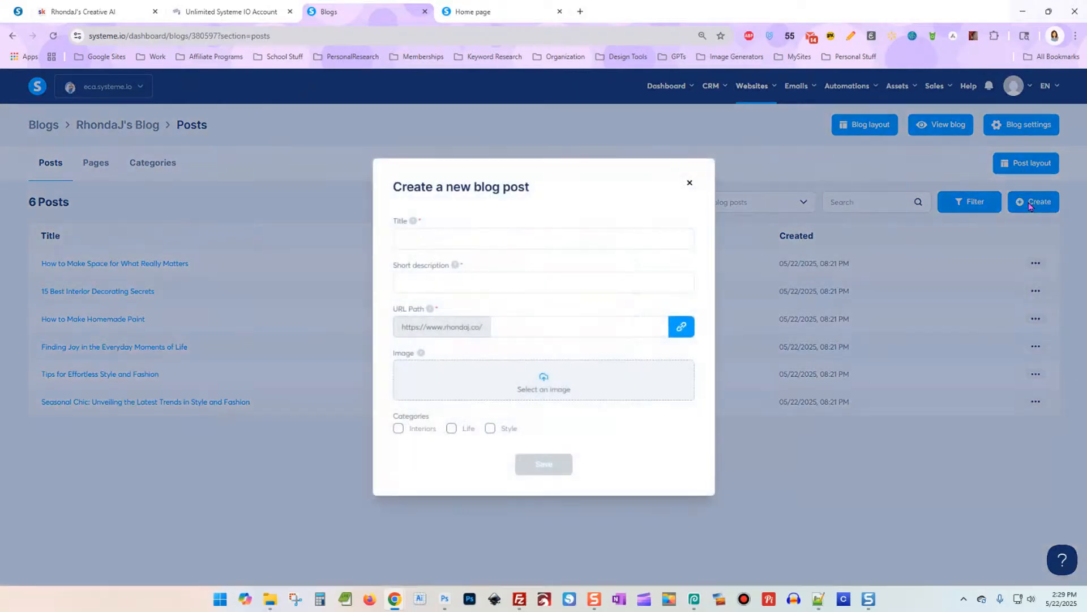
pyautogui.click(491, 236)
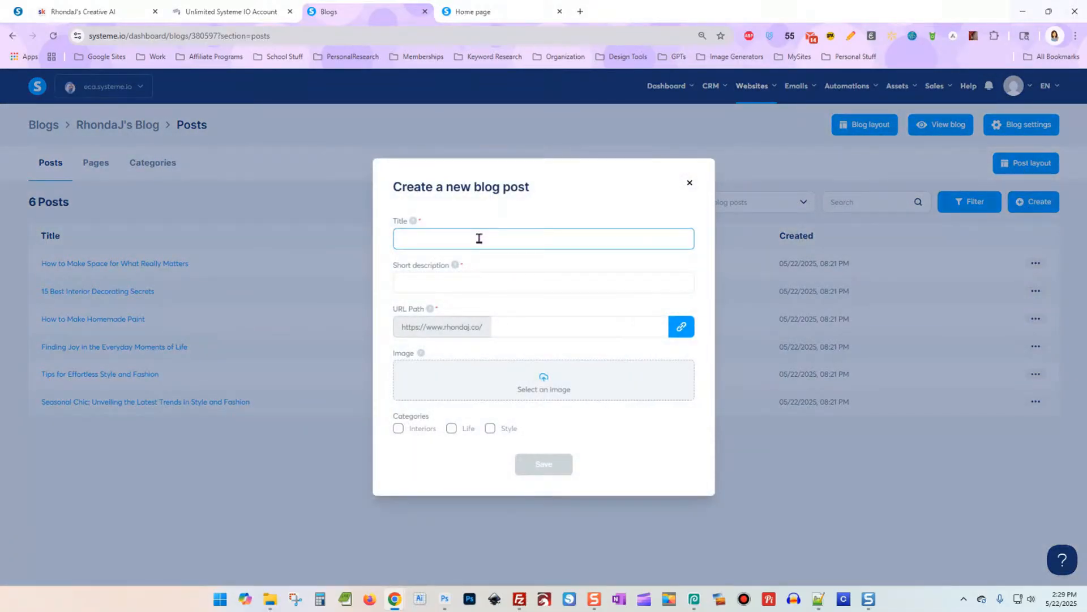
pyautogui.press('Tab')
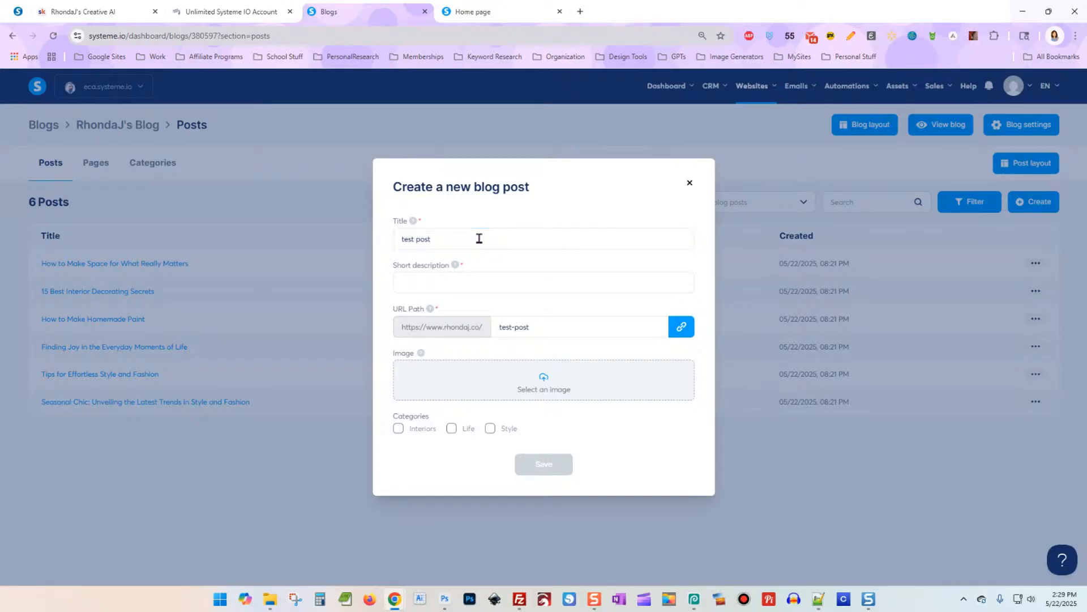
pyautogui.write('test post')
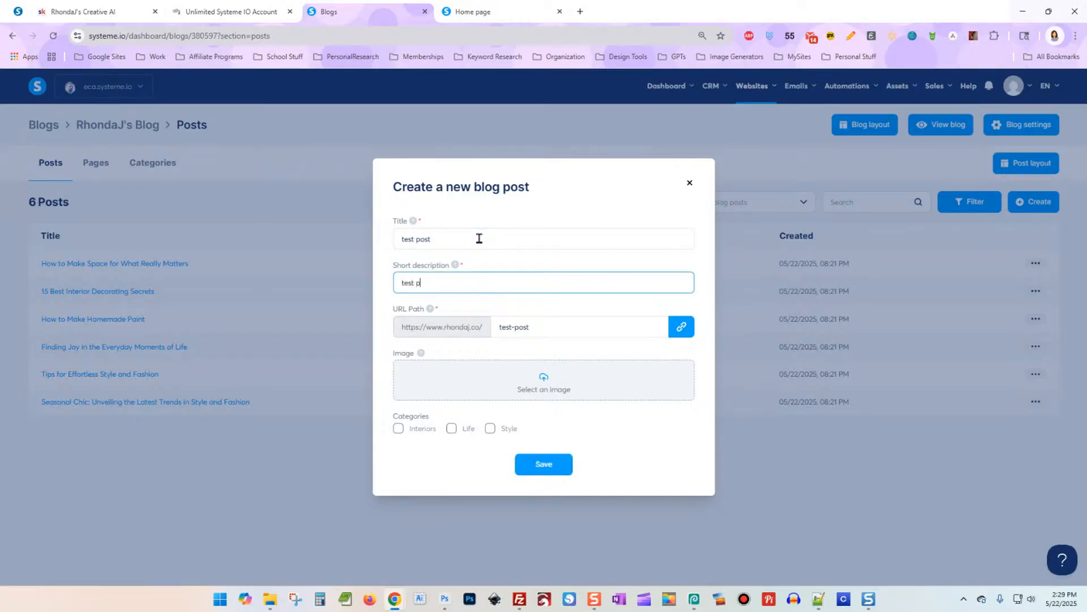
# Step: Set MidJourneyV7.png from the file library as the post image, accepting the default crop
pyautogui.click(543, 390)
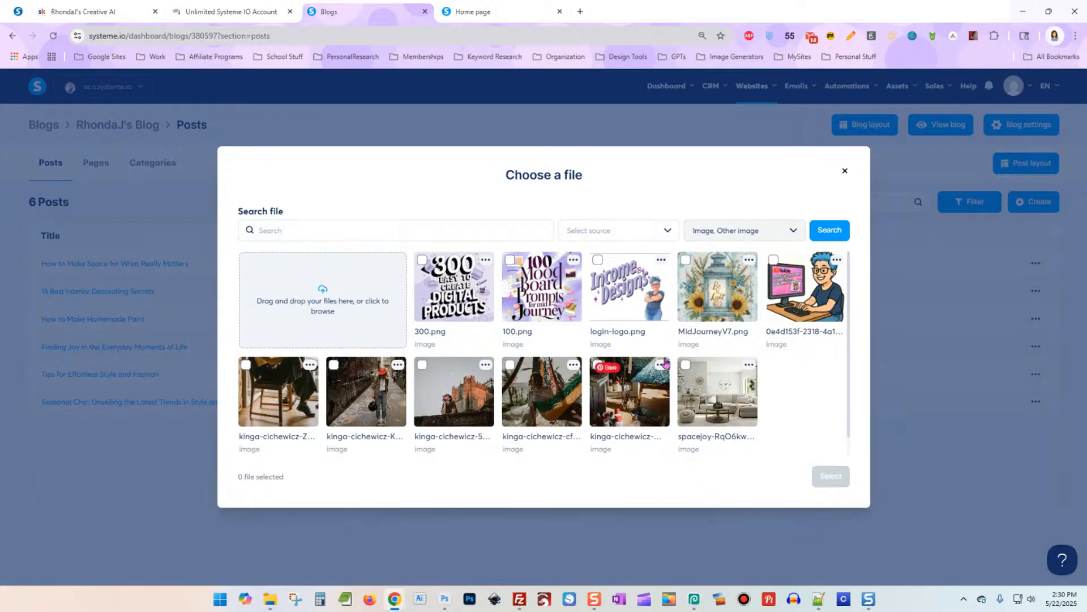
pyautogui.click(718, 288)
pyautogui.click(830, 477)
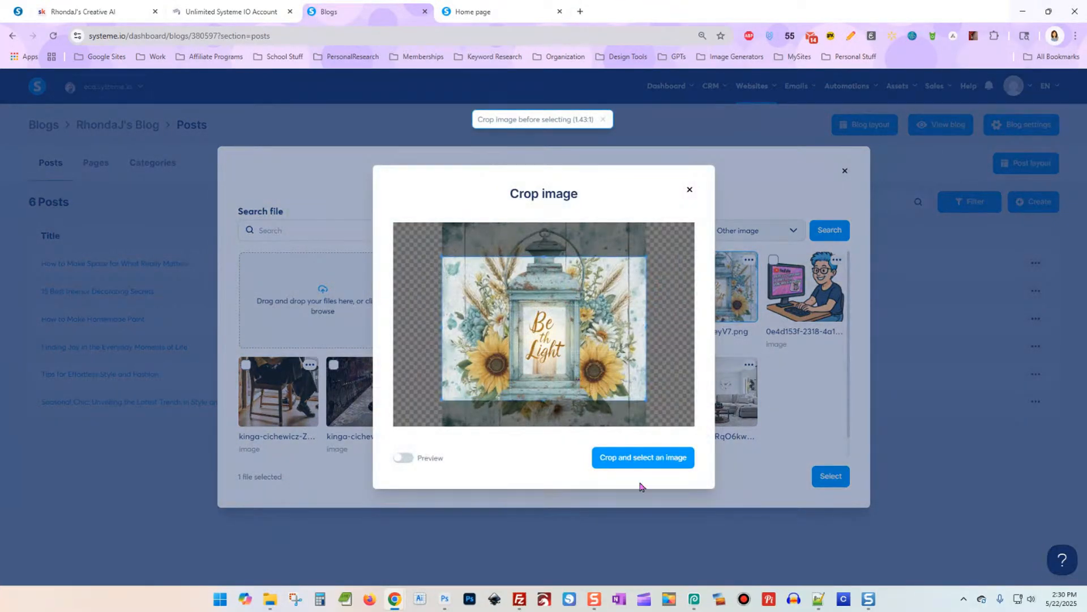
pyautogui.click(631, 466)
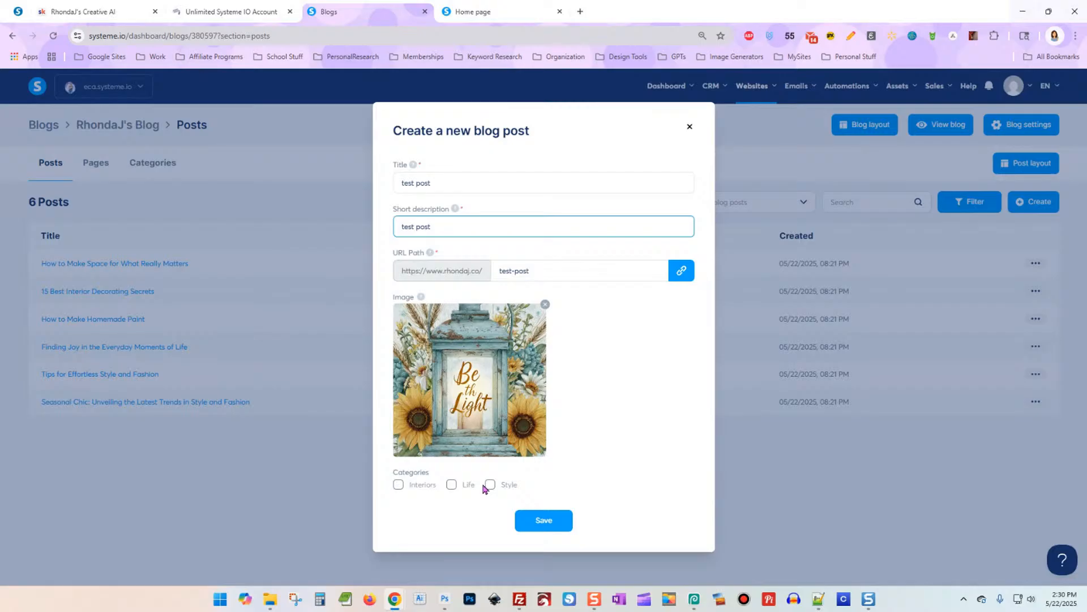
# Step: Assign the post to the Life category, lengthen its short description by repeating "test post", and save it
pyautogui.click(451, 484)
pyautogui.click(553, 520)
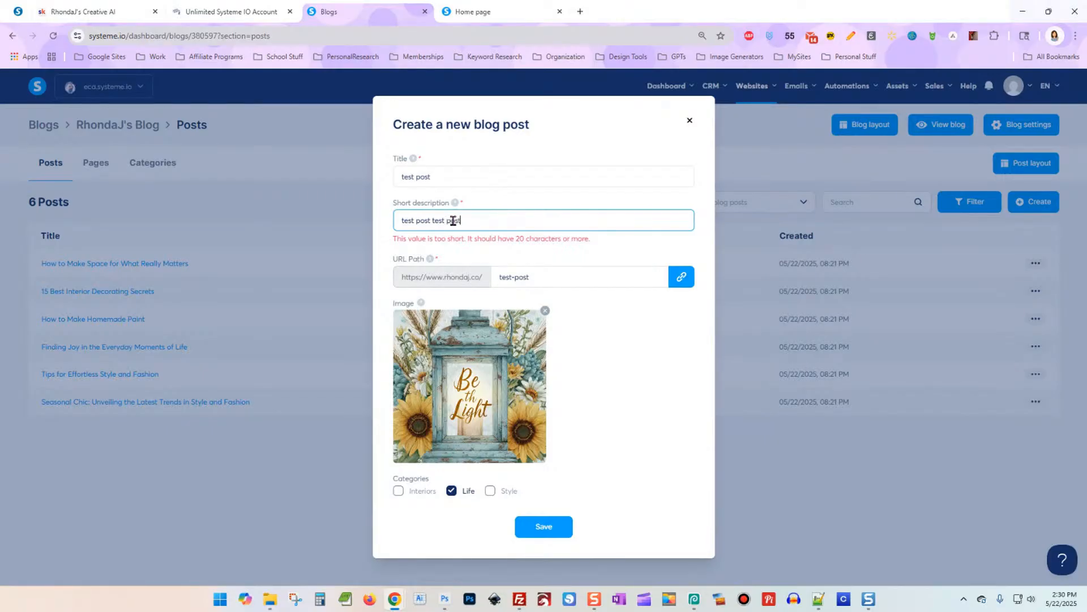
pyautogui.write('st post')
pyautogui.click(544, 526)
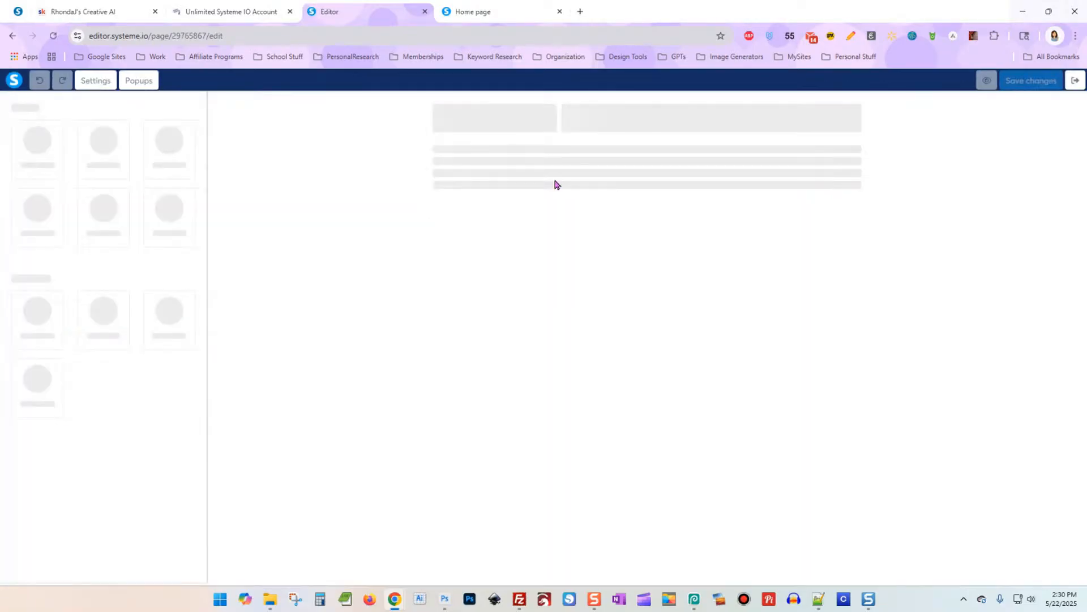
# Step: Add a Text element to the empty content area below the test post's image and select its placeholder text
pyautogui.scroll(-4, 680, 324)
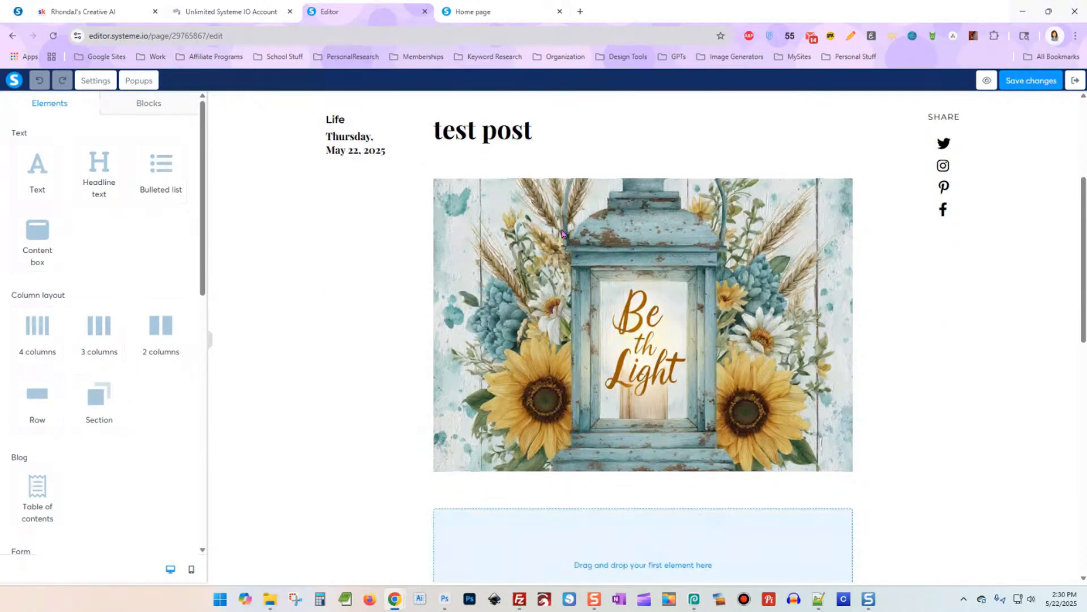
pyautogui.scroll(-2, 591, 280)
pyautogui.scroll(-2, 612, 295)
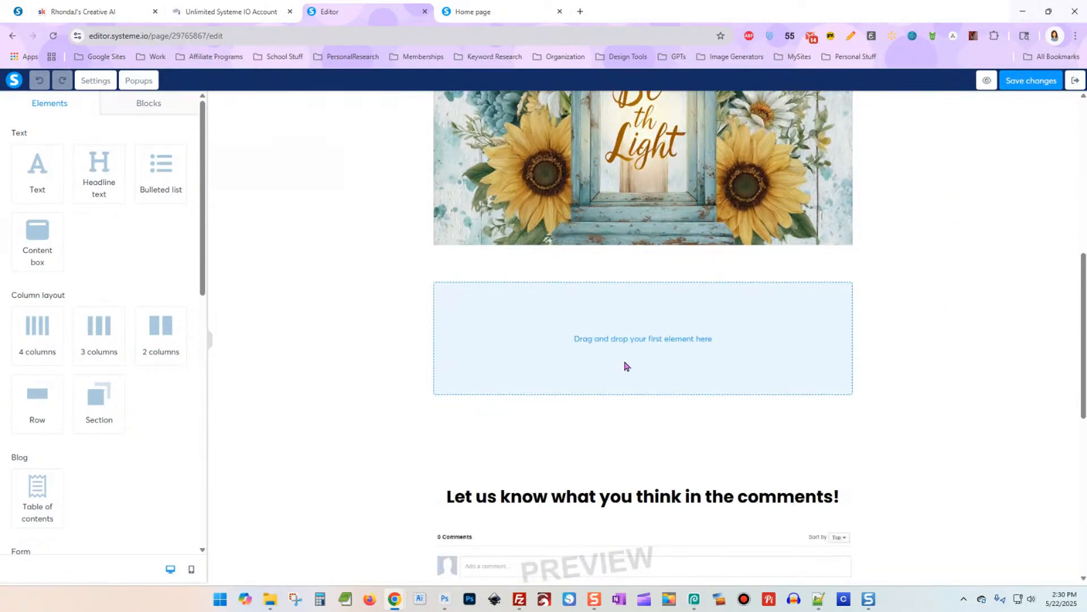
pyautogui.scroll(-1, 600, 318)
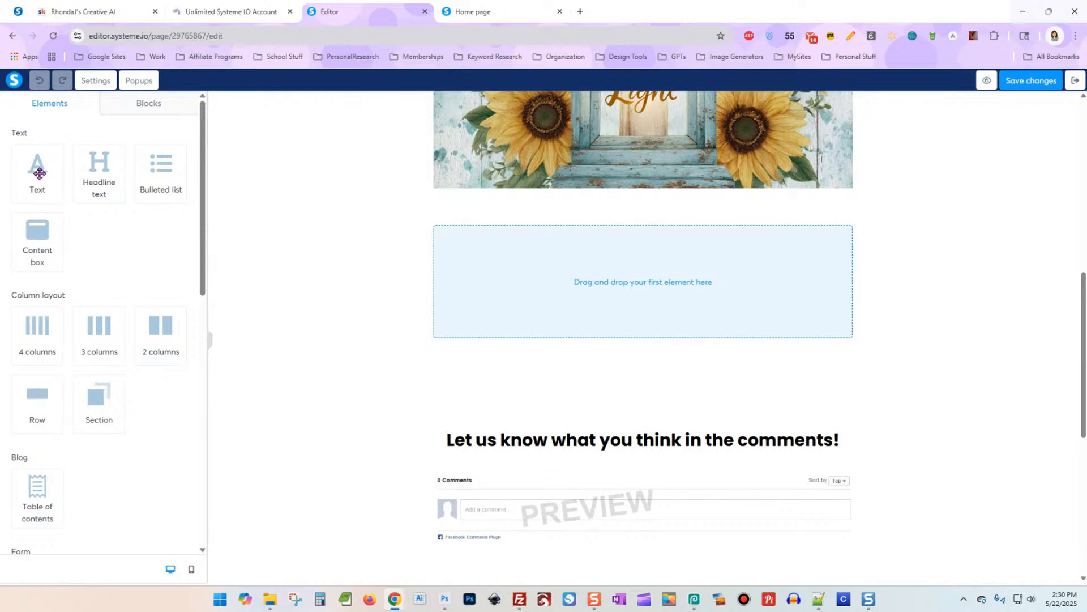
pyautogui.moveTo(37, 164); pyautogui.dragTo(629, 281)
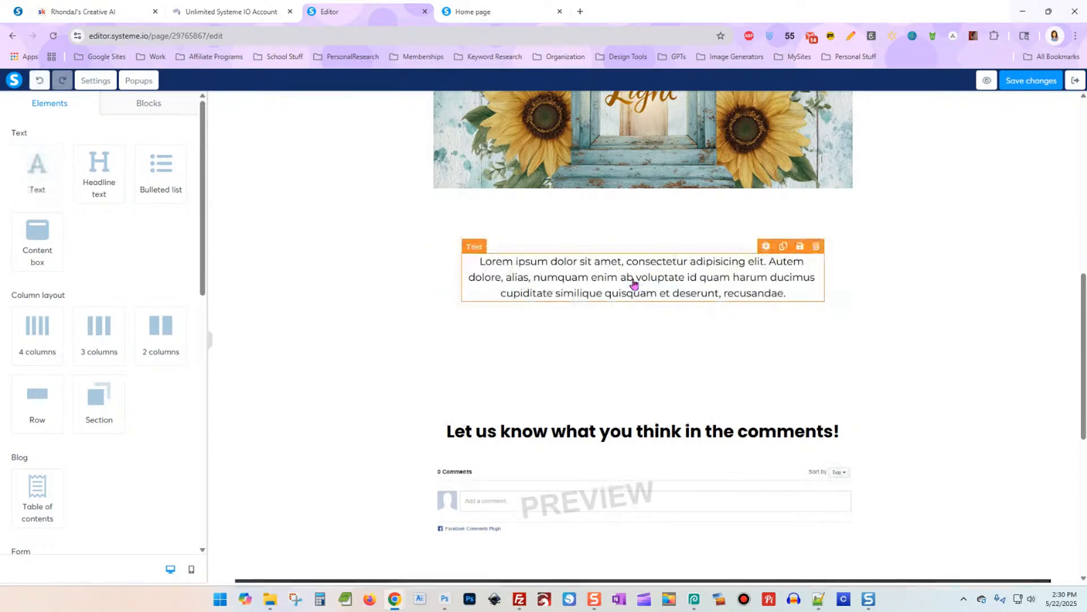
pyautogui.click(632, 279)
pyautogui.tripleClick(634, 279)
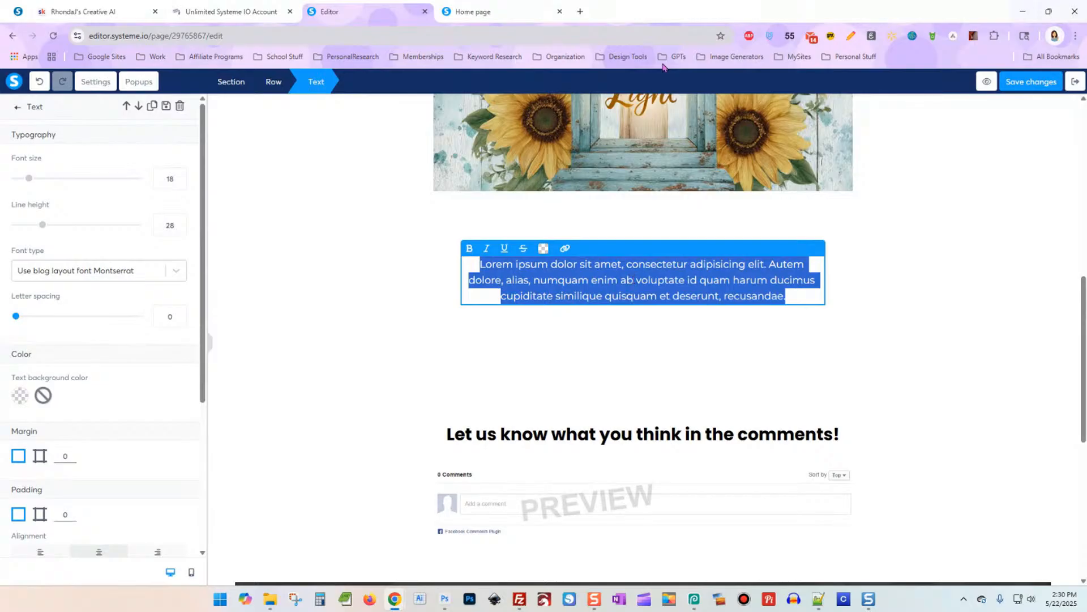
# Step: Open ChatGPT in a new browser tab and submit the prompt "write me a short blog post about nothing"
pyautogui.click(581, 12)
pyautogui.click(673, 56)
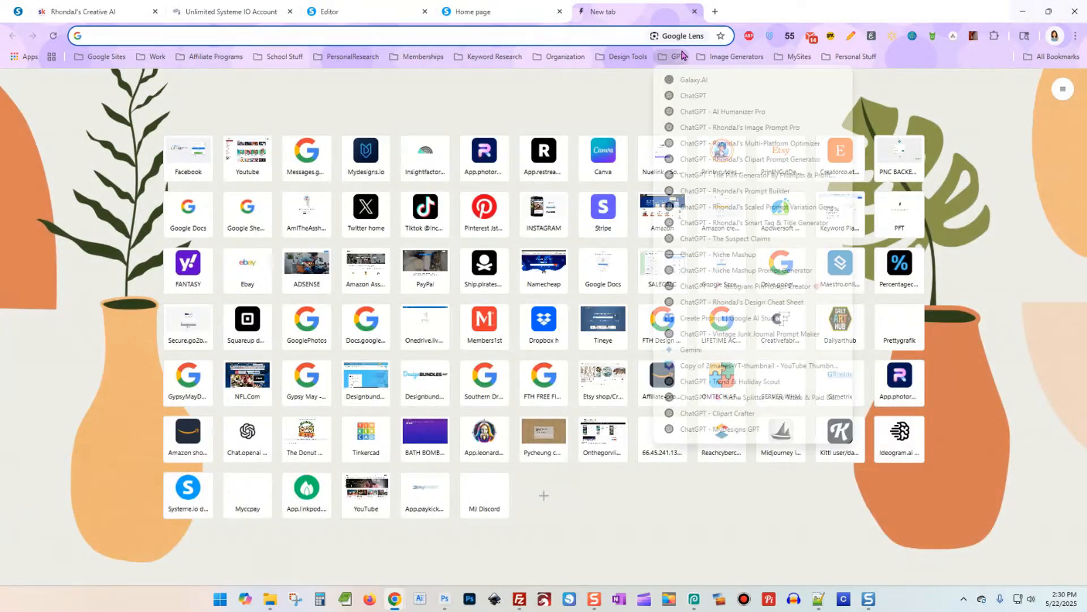
pyautogui.click(688, 95)
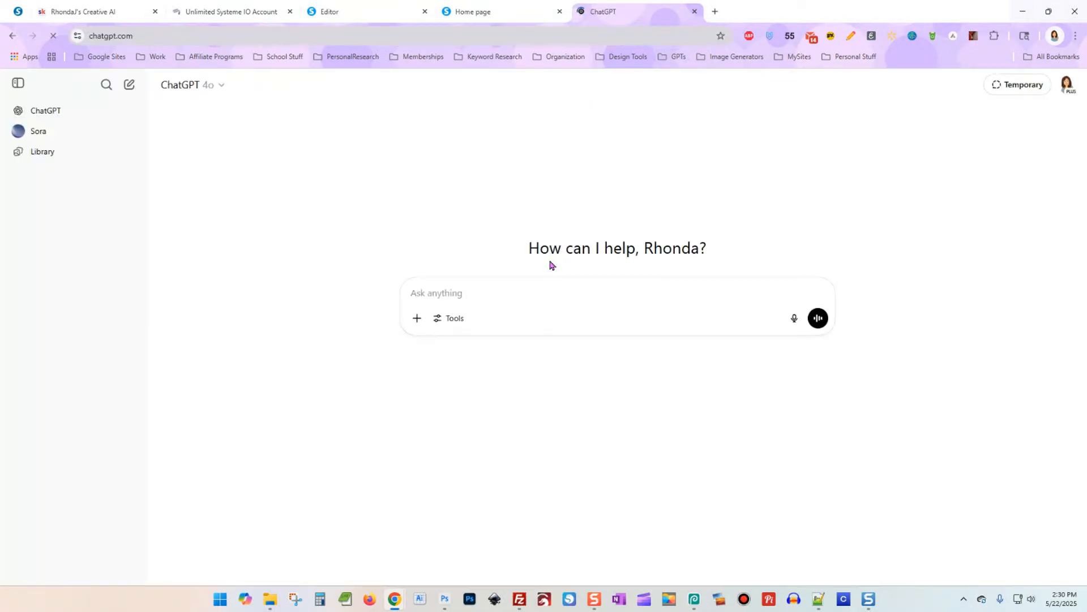
pyautogui.write('write me')
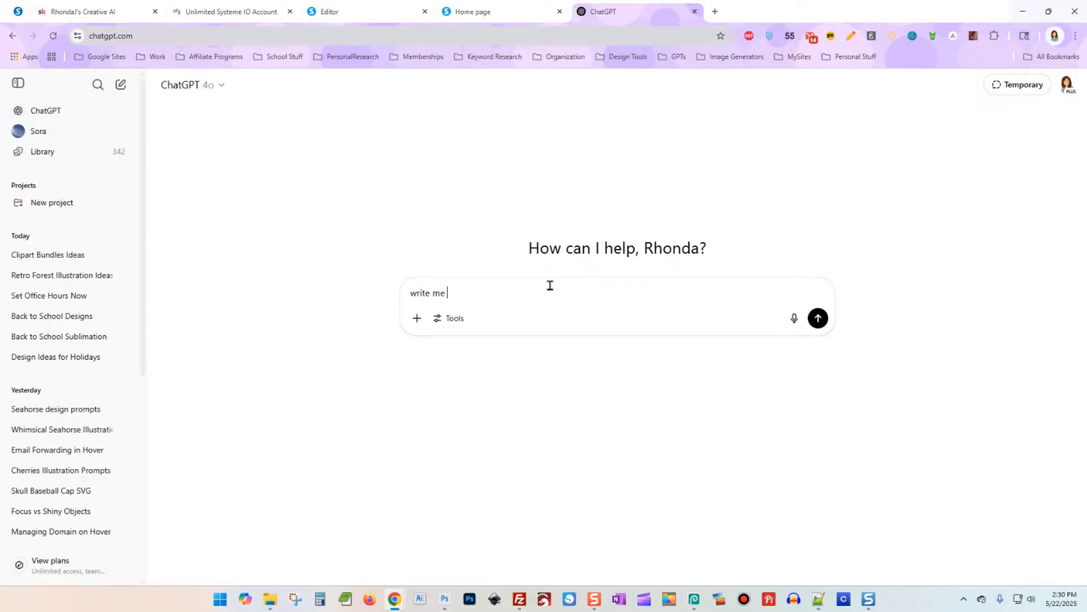
pyautogui.write(' a short blog post ar')
pyautogui.press('Return')
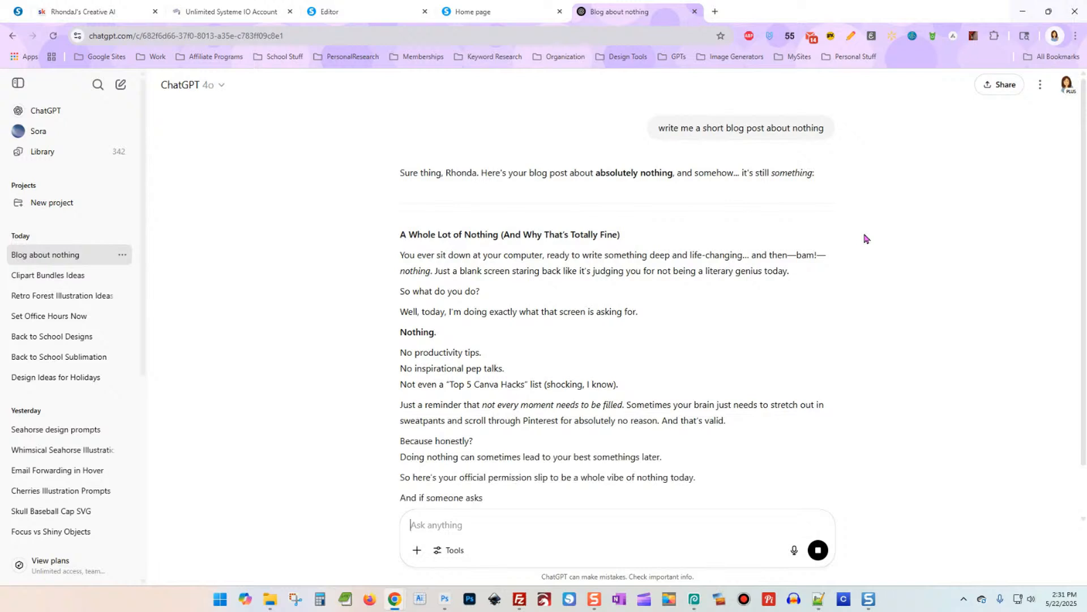
# Step: Copy the generated post's body from "You ever sit down" through the closing quote "I'm recharging my creativity... professionally."
pyautogui.scroll(-2, 533, 258)
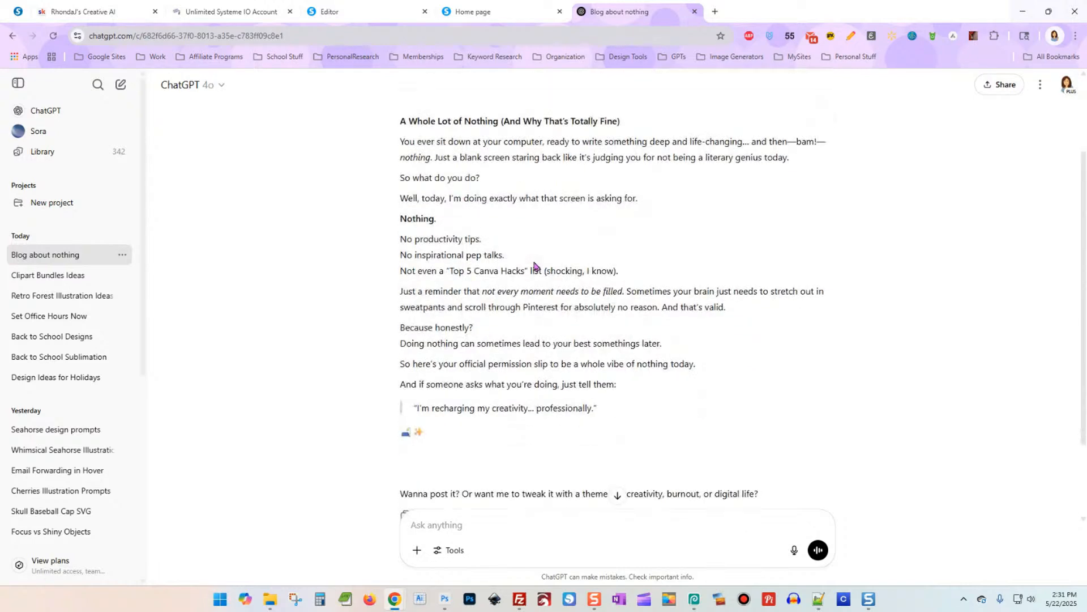
pyautogui.scroll(1, 406, 199)
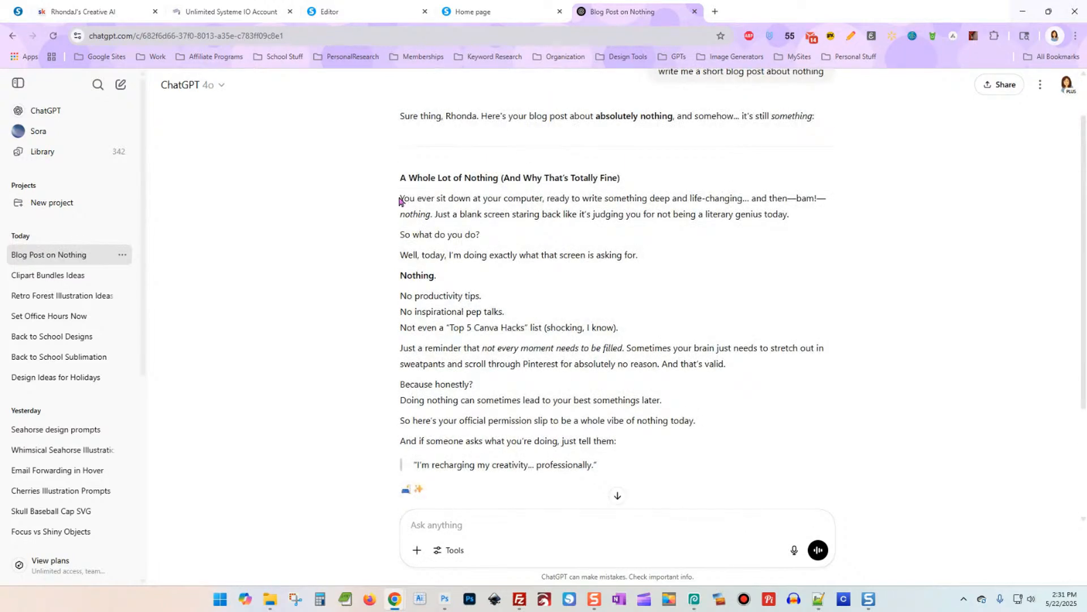
pyautogui.moveTo(400, 201); pyautogui.dragTo(712, 462)
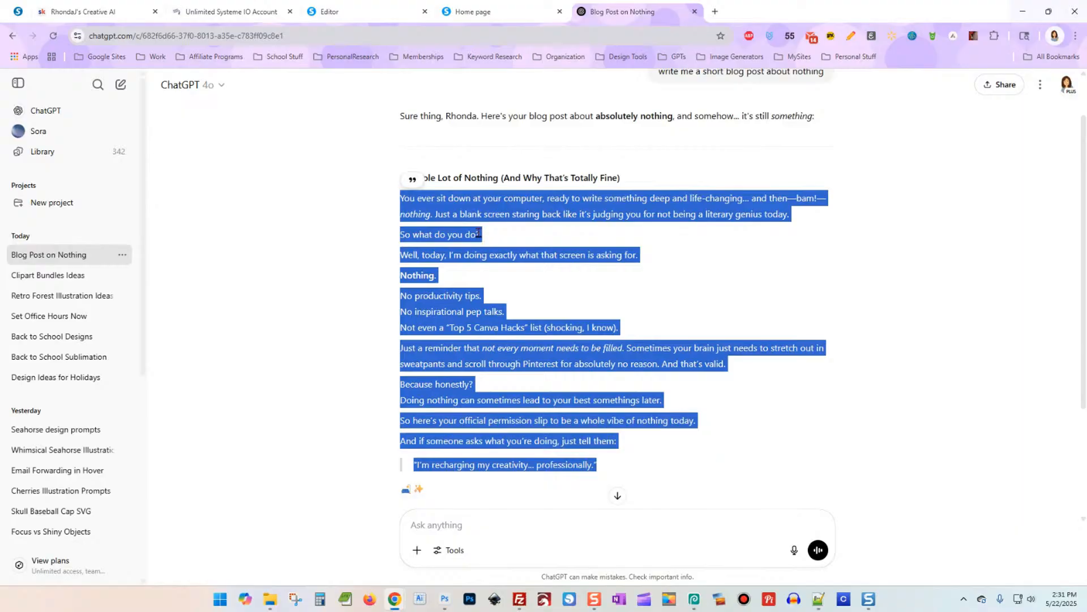
pyautogui.rightClick(478, 232)
pyautogui.click(499, 221)
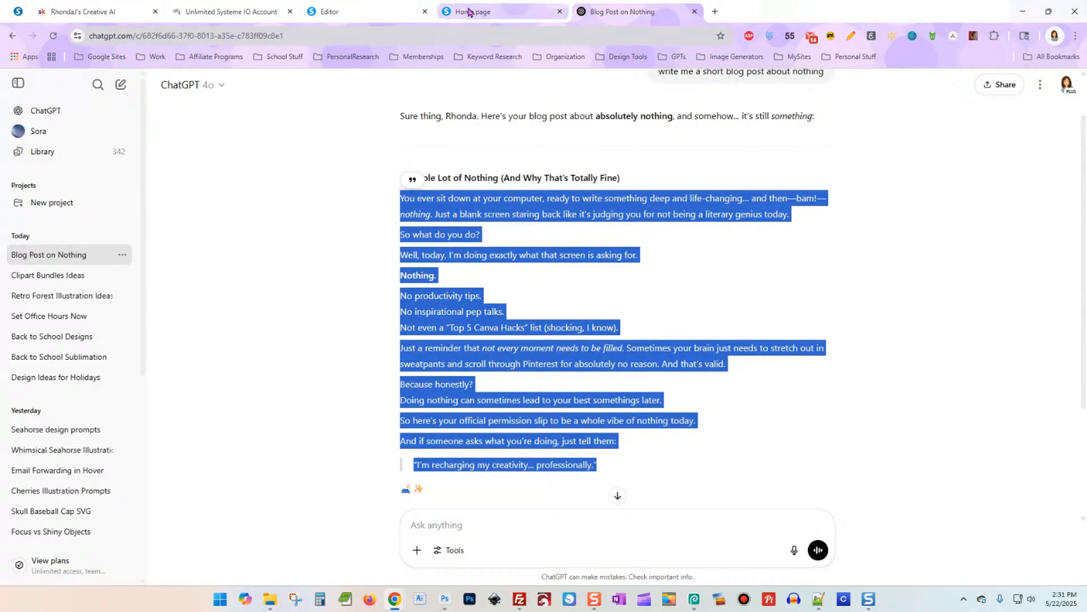
# Step: Back in the Systeme.io post editor, replace the placeholder text with the copied blog text and left-align it
pyautogui.click(369, 17)
pyautogui.click(589, 279)
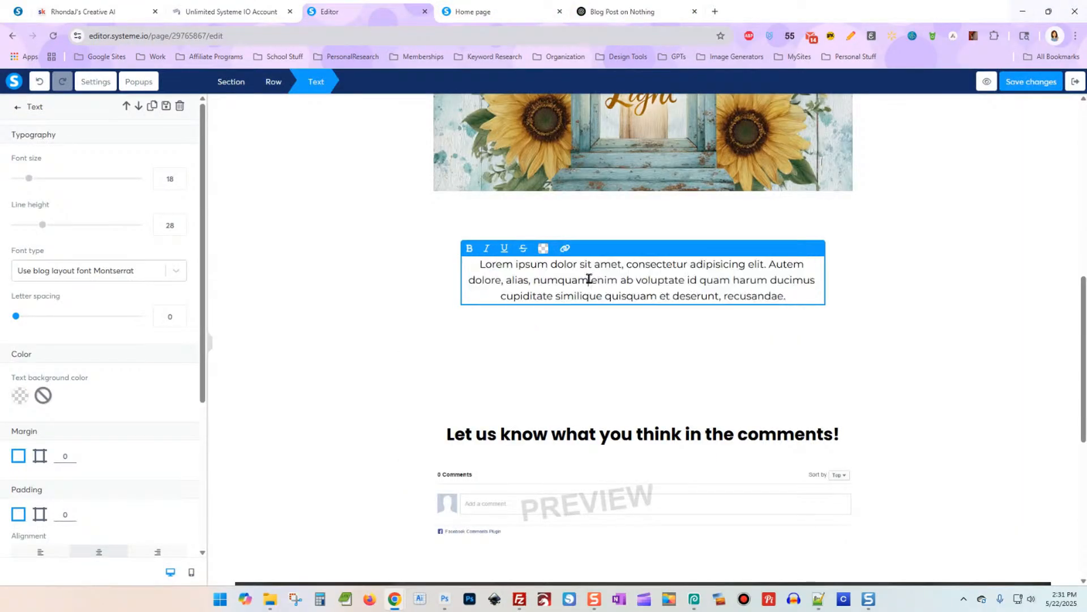
pyautogui.hotkey('ctrl', 'a')
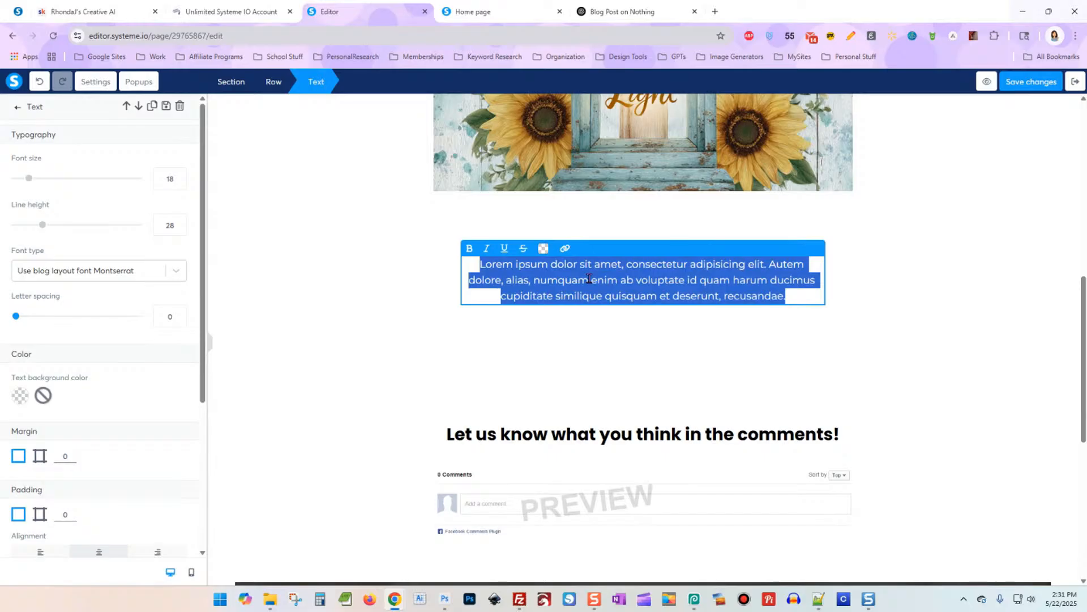
pyautogui.hotkey('ctrl', 'v')
pyautogui.scroll(-2, 68, 414)
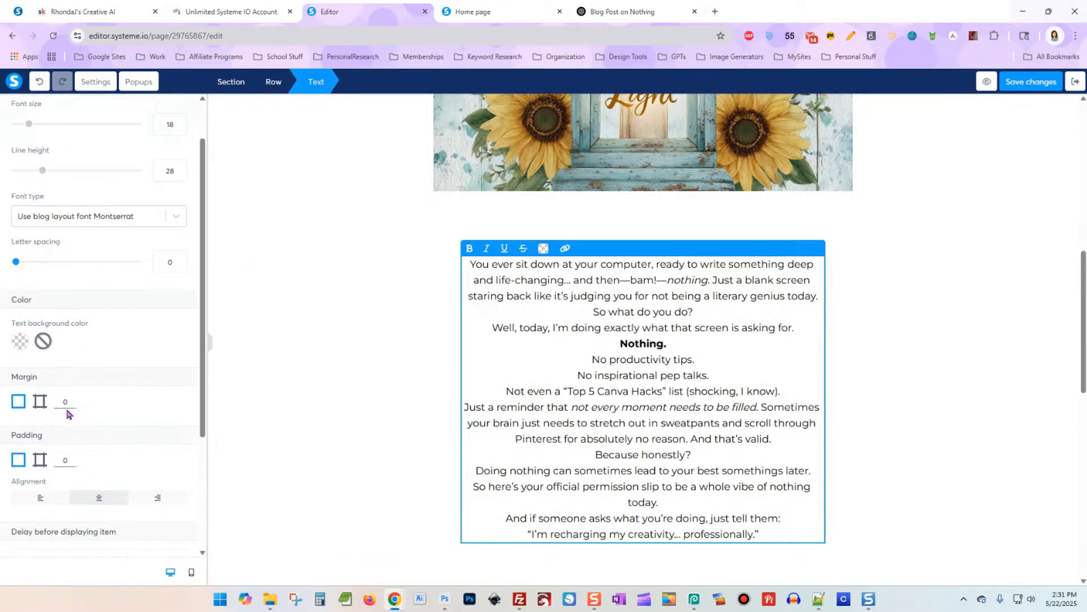
pyautogui.click(40, 438)
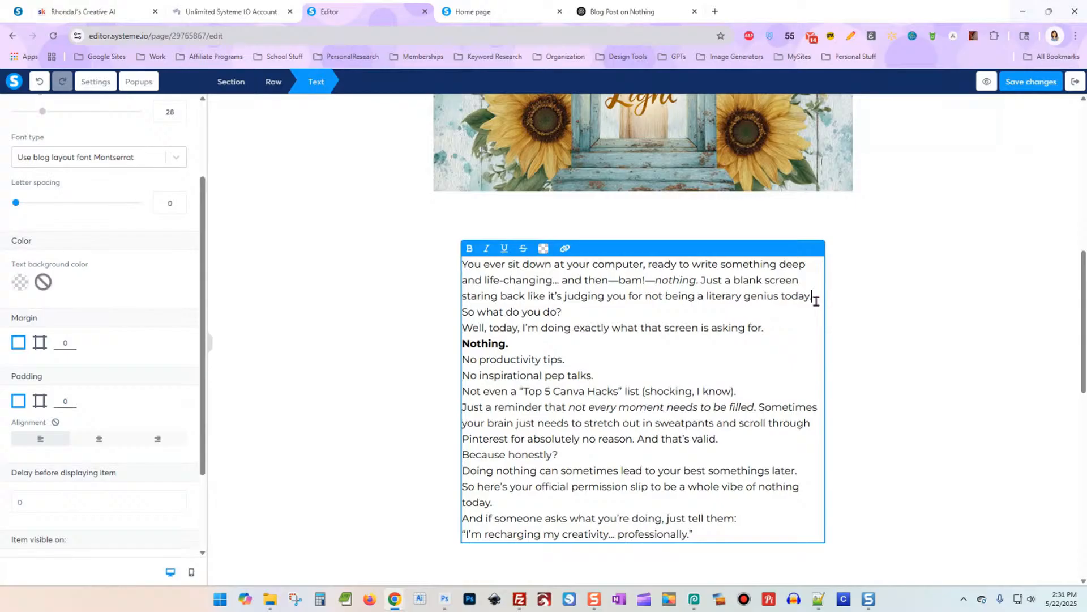
# Step: Insert blank lines after the opening paragraph, "So what do you do?", the "Well, today" line, "Because honestly?" and the "permission slip" sentence
pyautogui.press('Return')
pyautogui.click(574, 328)
pyautogui.press('Return')
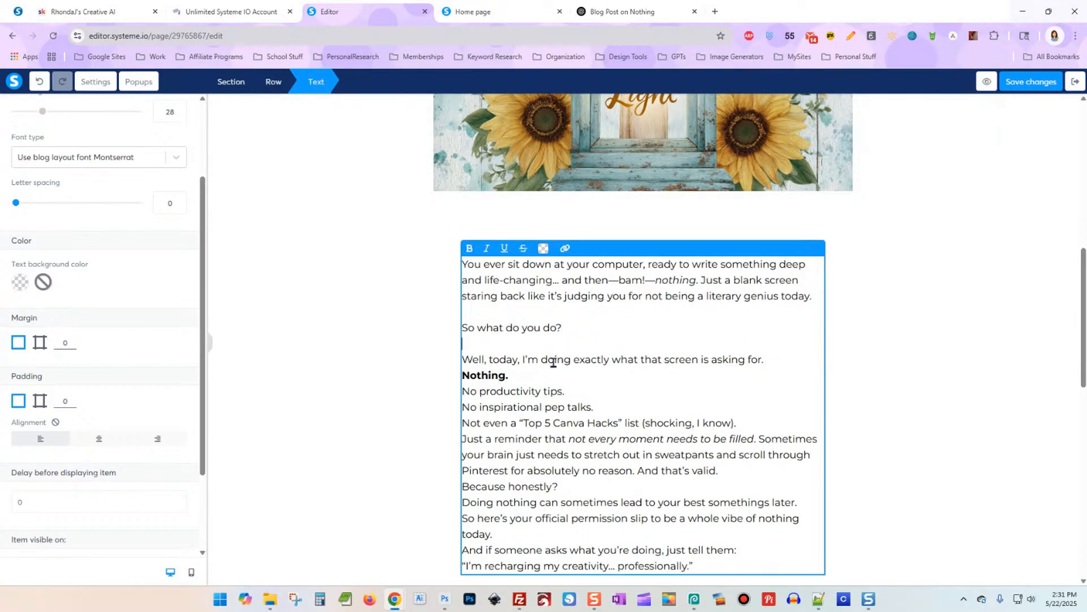
pyautogui.press('Return')
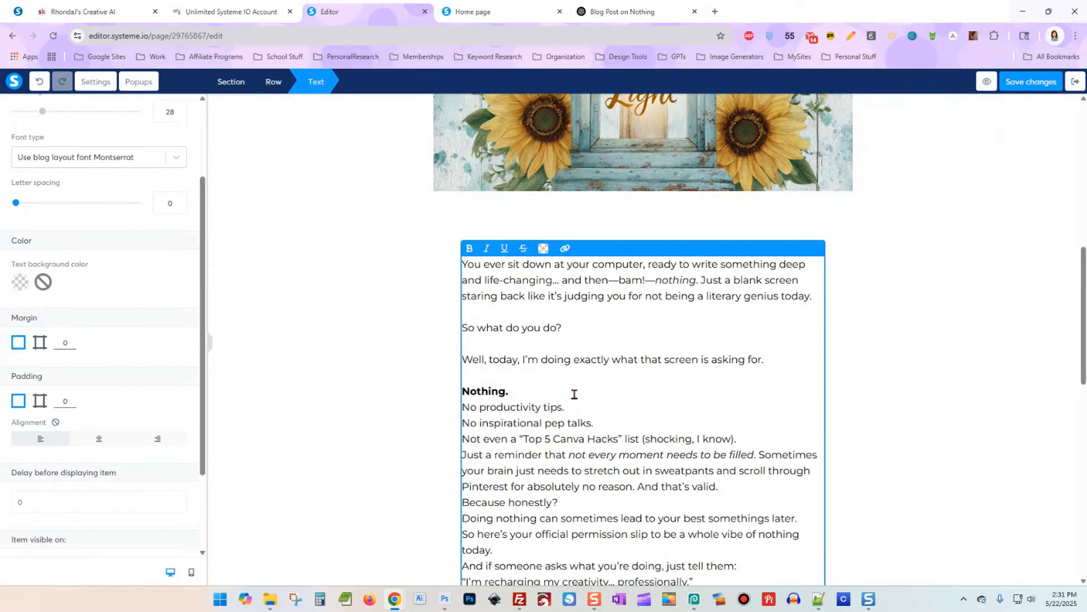
pyautogui.scroll(-2, 573, 392)
pyautogui.press('Return')
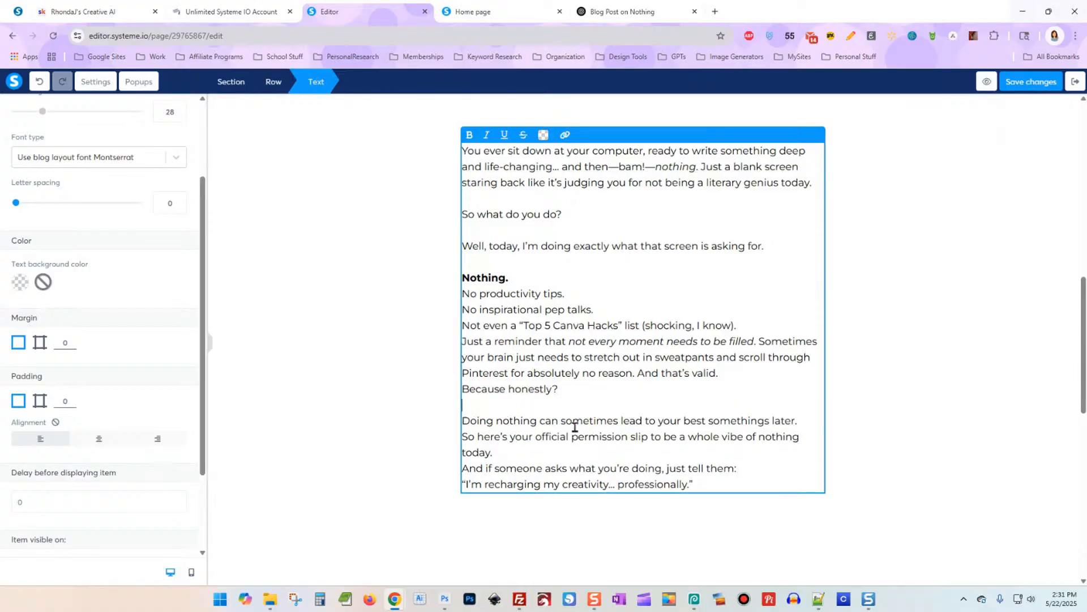
pyautogui.click(534, 456)
pyautogui.press('Return')
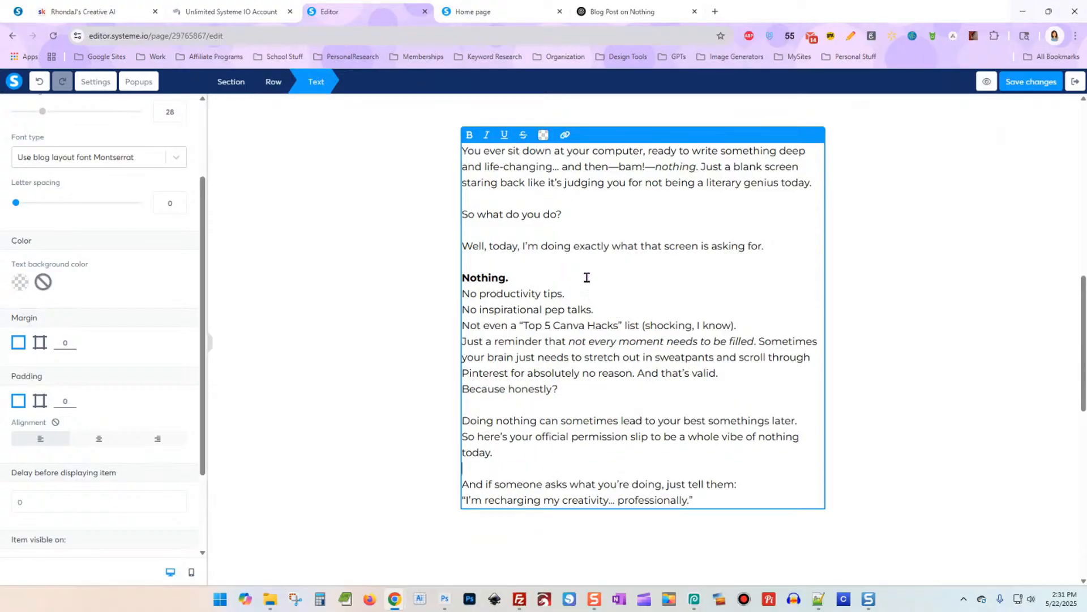
pyautogui.scroll(2, 715, 296)
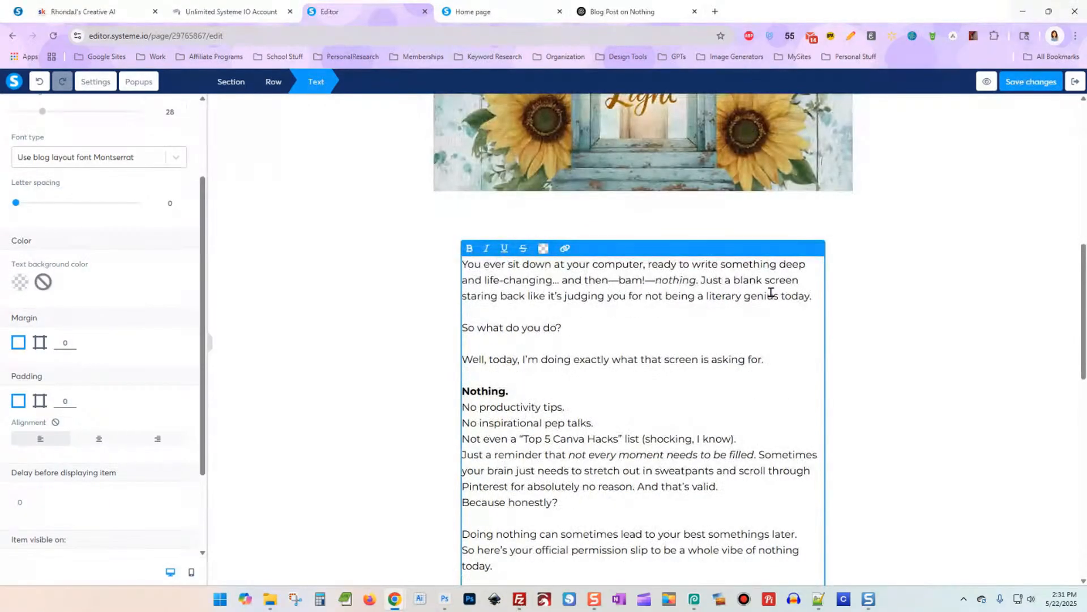
# Step: Save the changes to the test post and exit the editor to the blog's posts list
pyautogui.click(1024, 86)
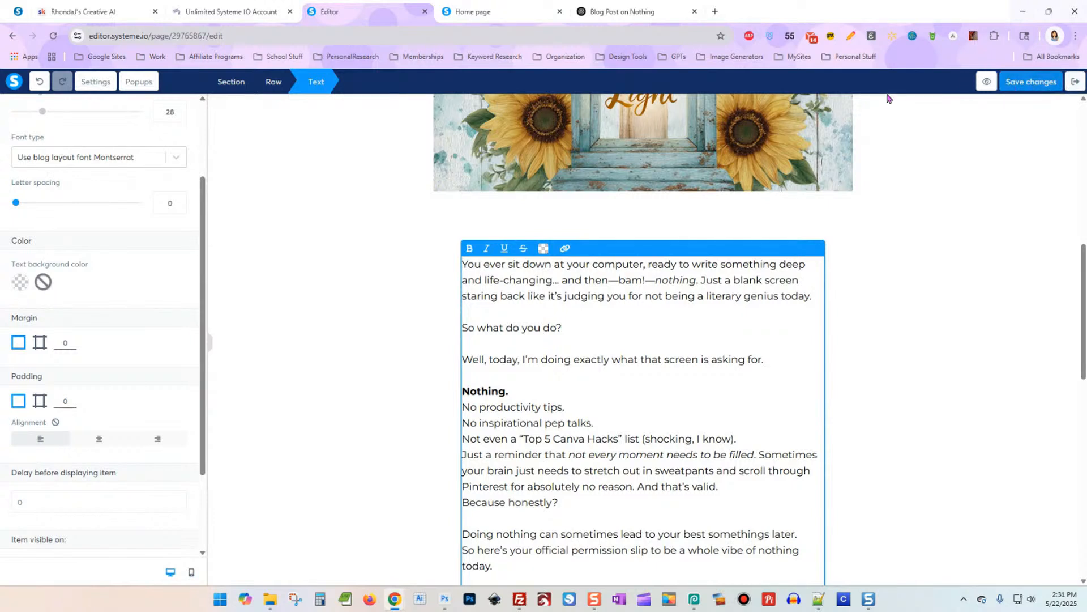
pyautogui.scroll(-3, 99, 340)
pyautogui.scroll(2, 101, 312)
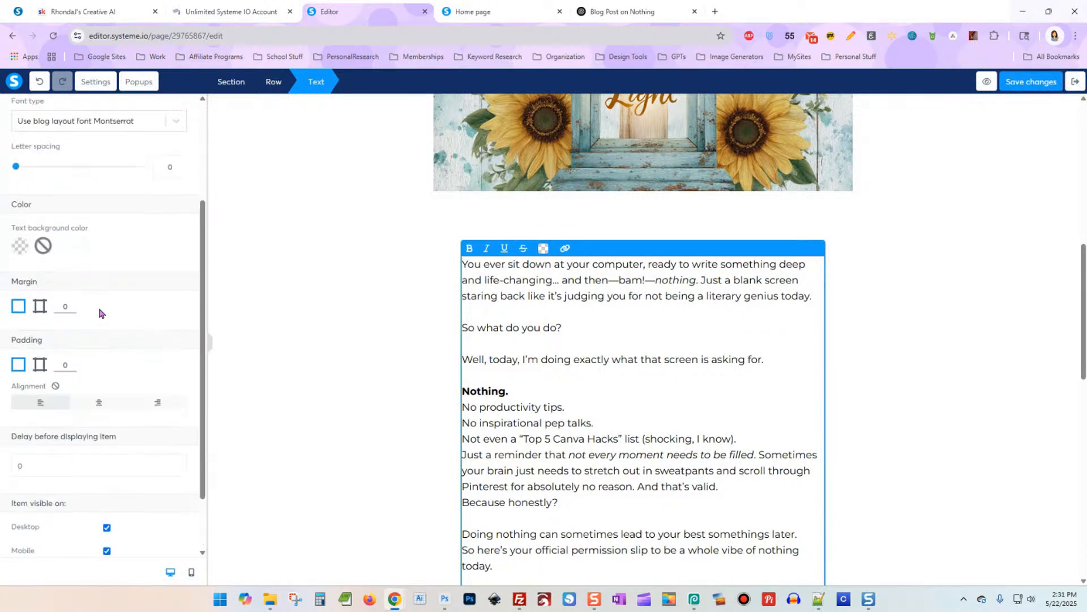
pyautogui.scroll(3, 101, 312)
pyautogui.click(1076, 82)
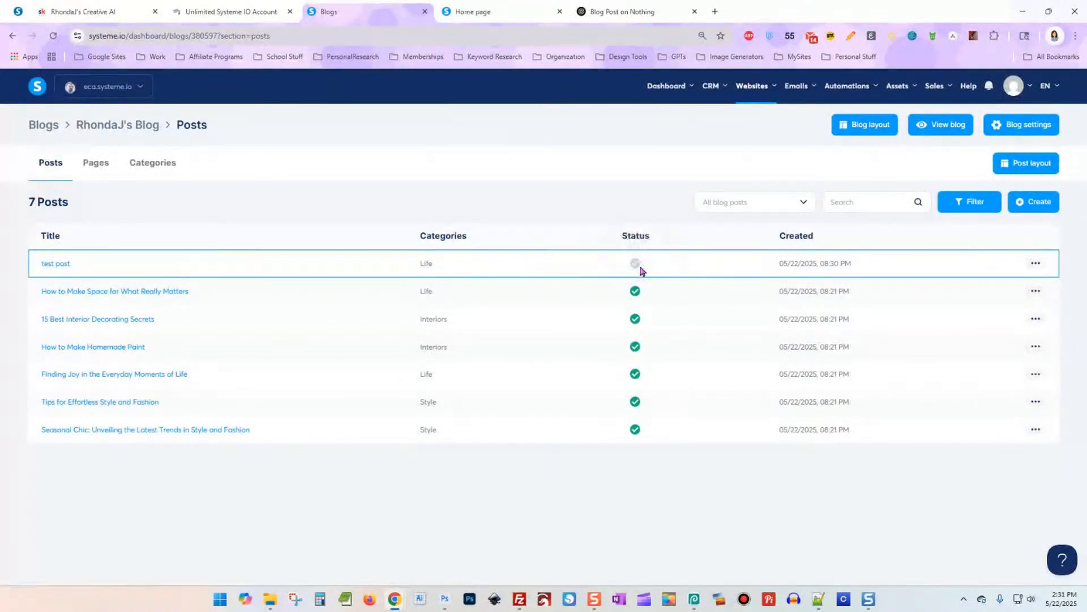
# Step: Activate the test post so it is published immediately
pyautogui.click(1037, 264)
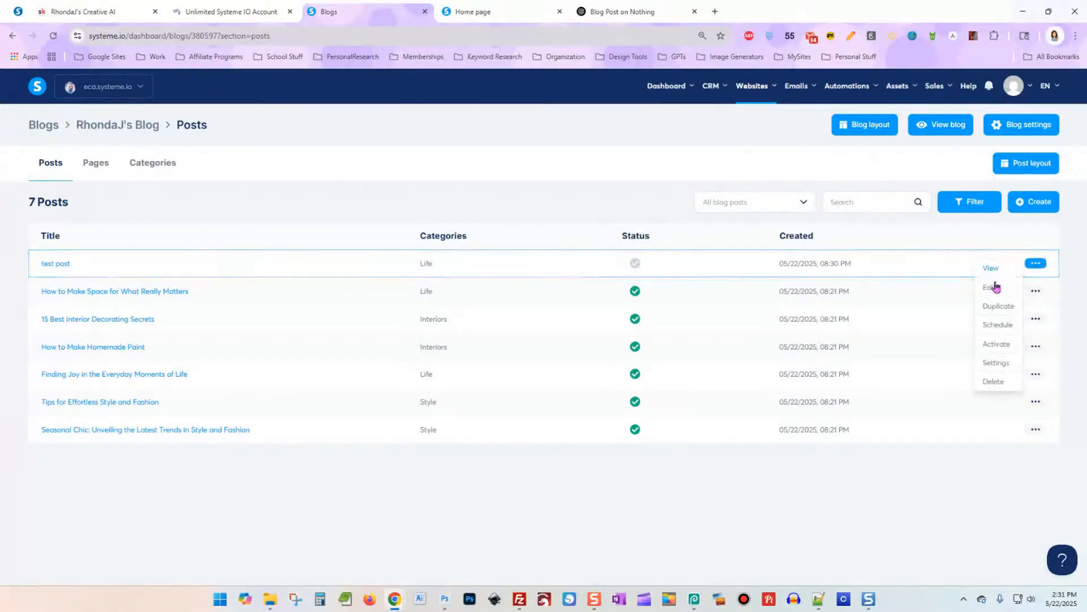
pyautogui.click(999, 345)
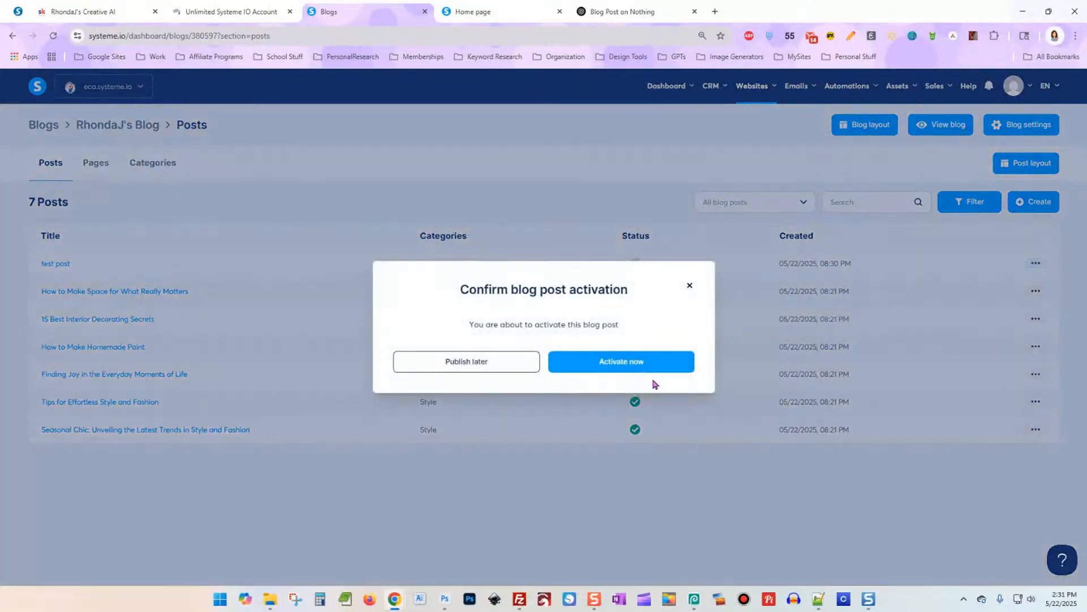
pyautogui.click(622, 365)
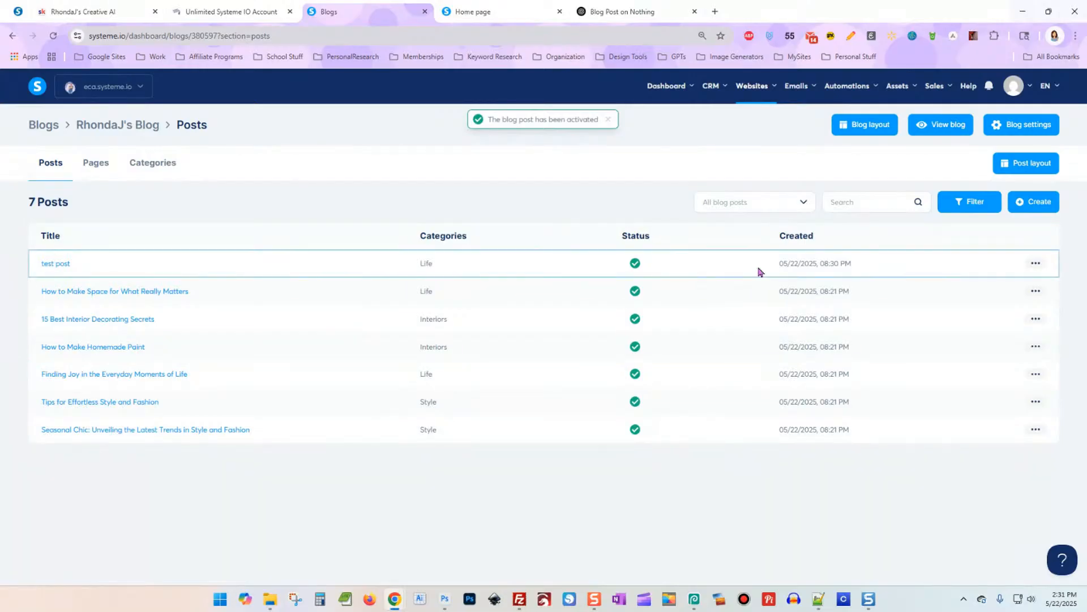
# Step: View the live test post and examine its header, image, body text, comment box and related-posts section
pyautogui.click(1036, 263)
pyautogui.click(988, 267)
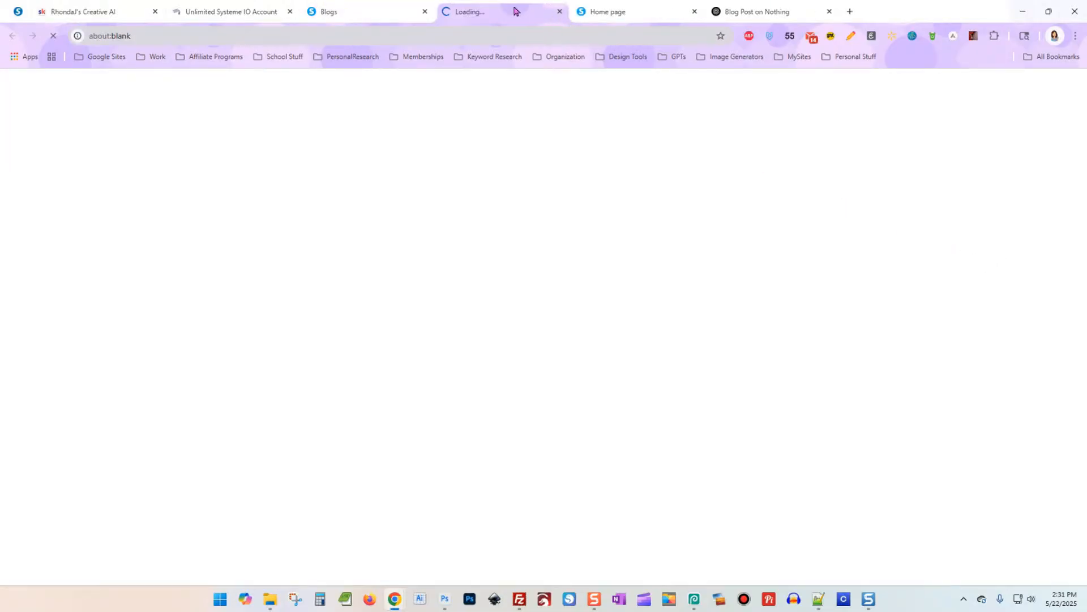
pyautogui.scroll(-6, 755, 335)
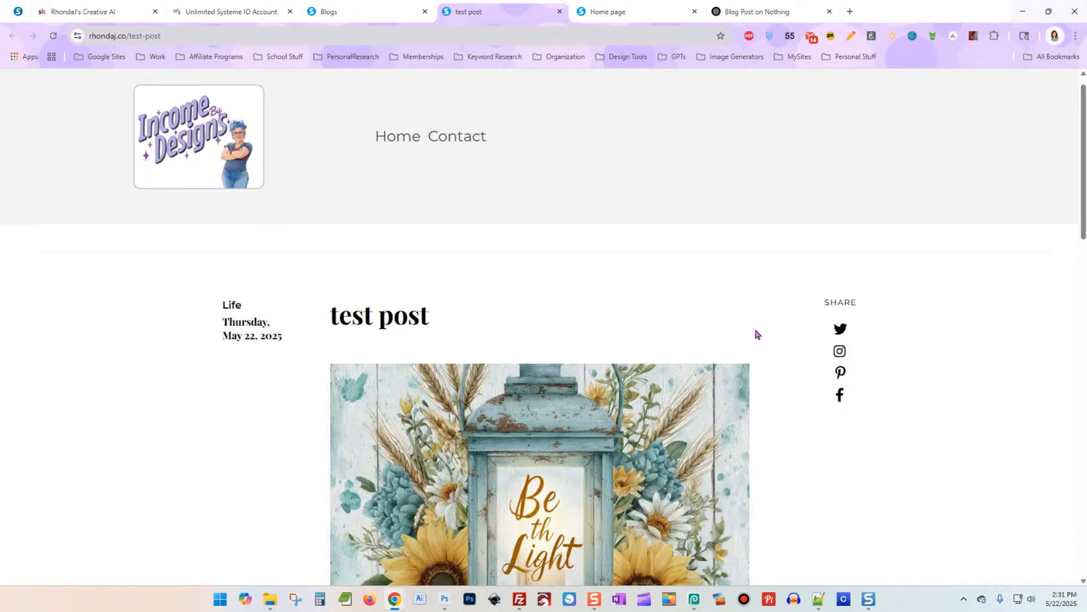
pyautogui.scroll(-11, 755, 335)
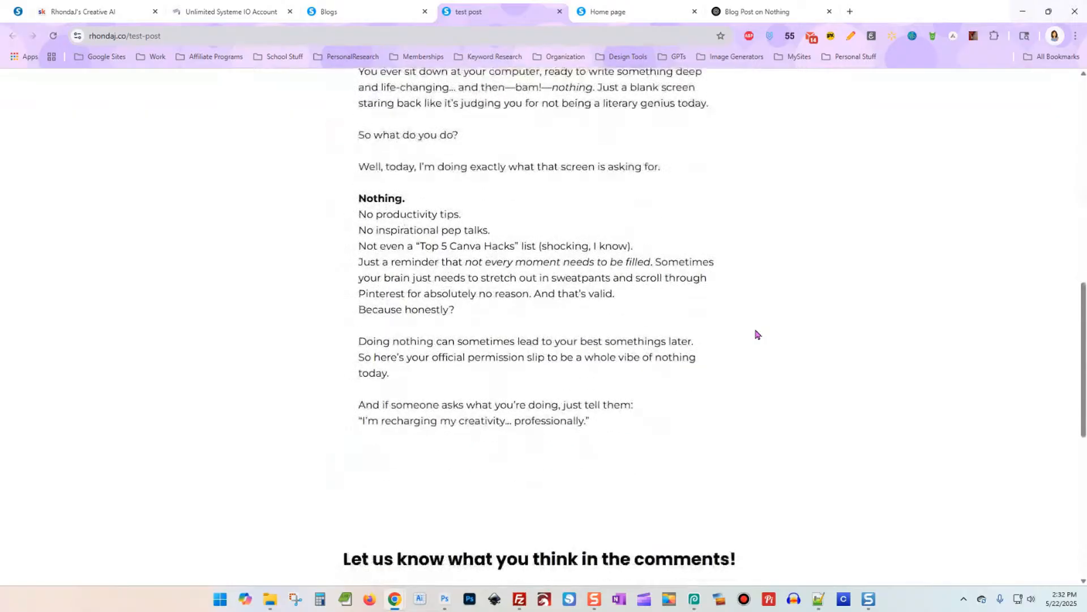
pyautogui.scroll(-3, 755, 335)
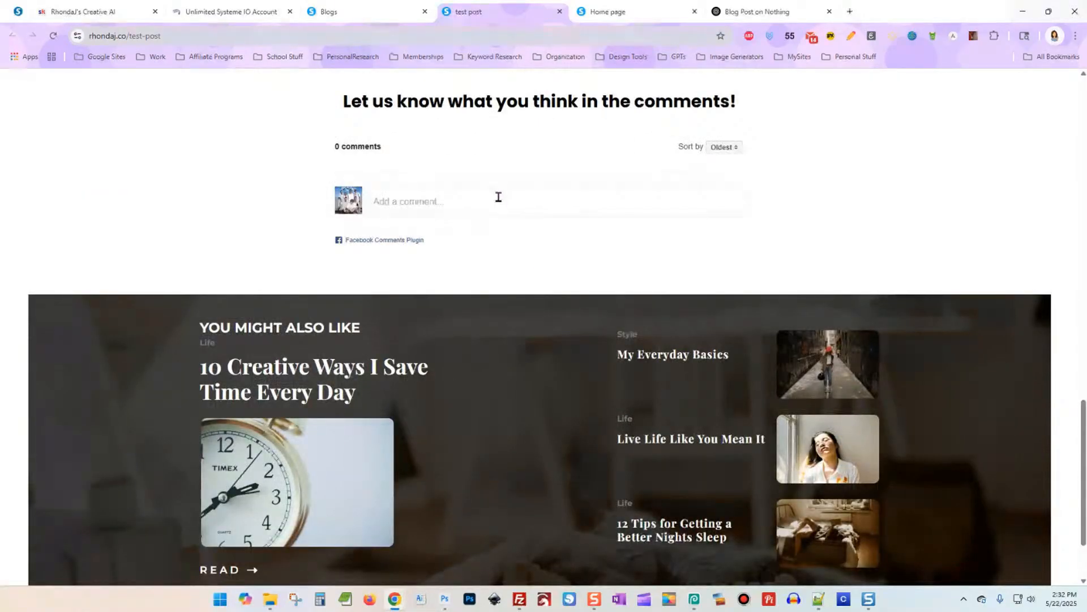
pyautogui.click(498, 198)
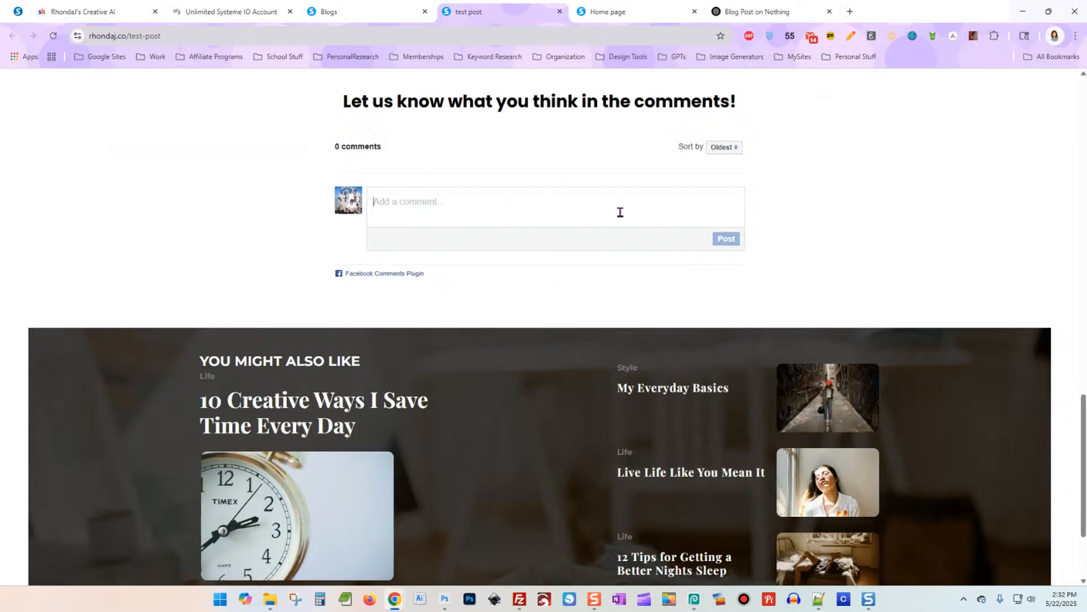
pyautogui.scroll(8, 861, 258)
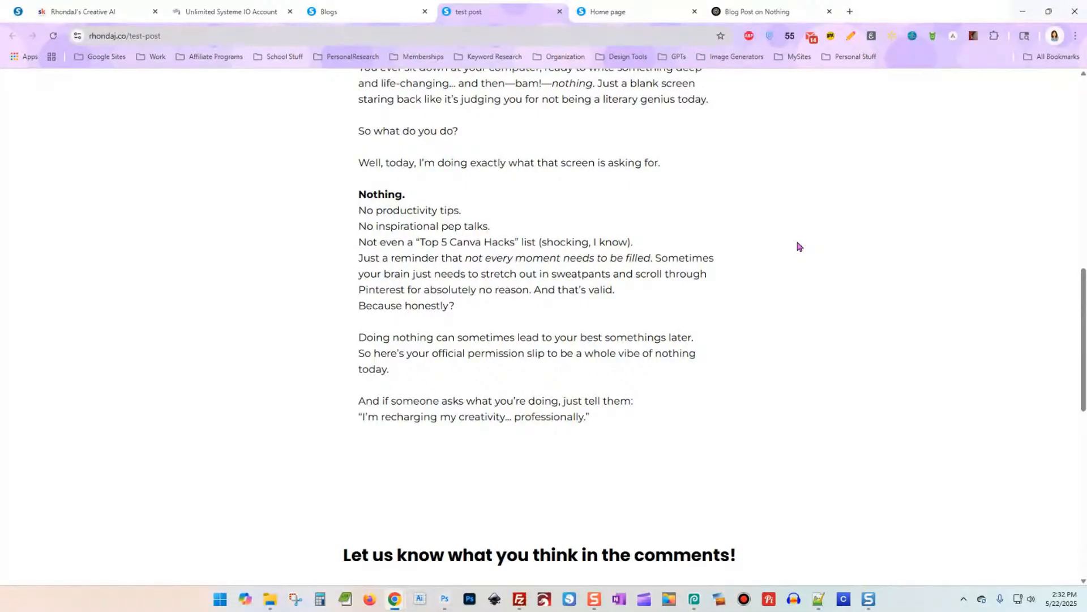
pyautogui.scroll(10, 793, 266)
pyautogui.scroll(-6, 785, 285)
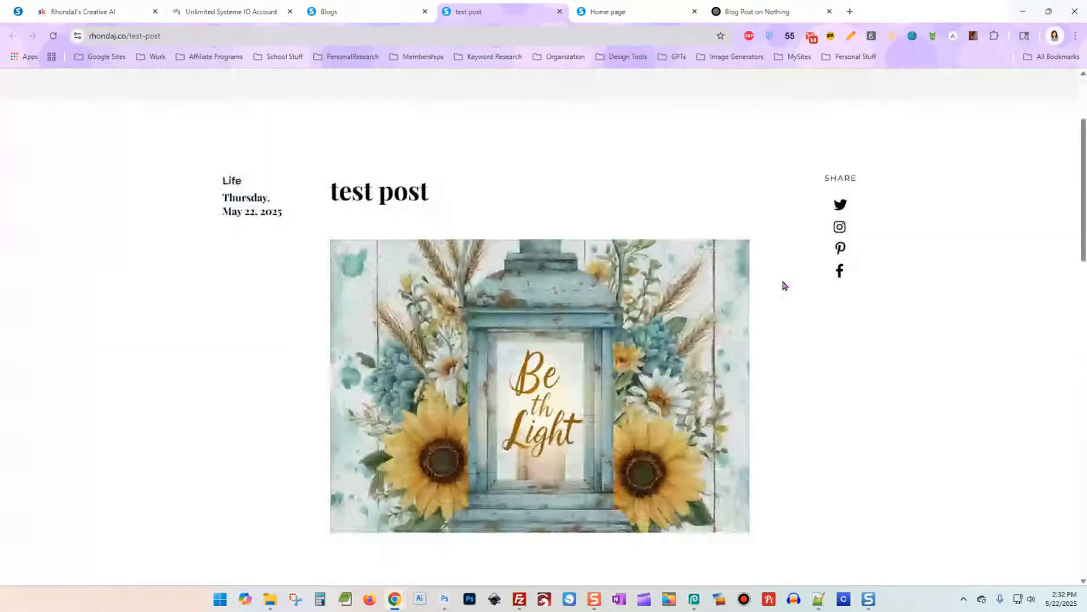
pyautogui.scroll(-6, 785, 285)
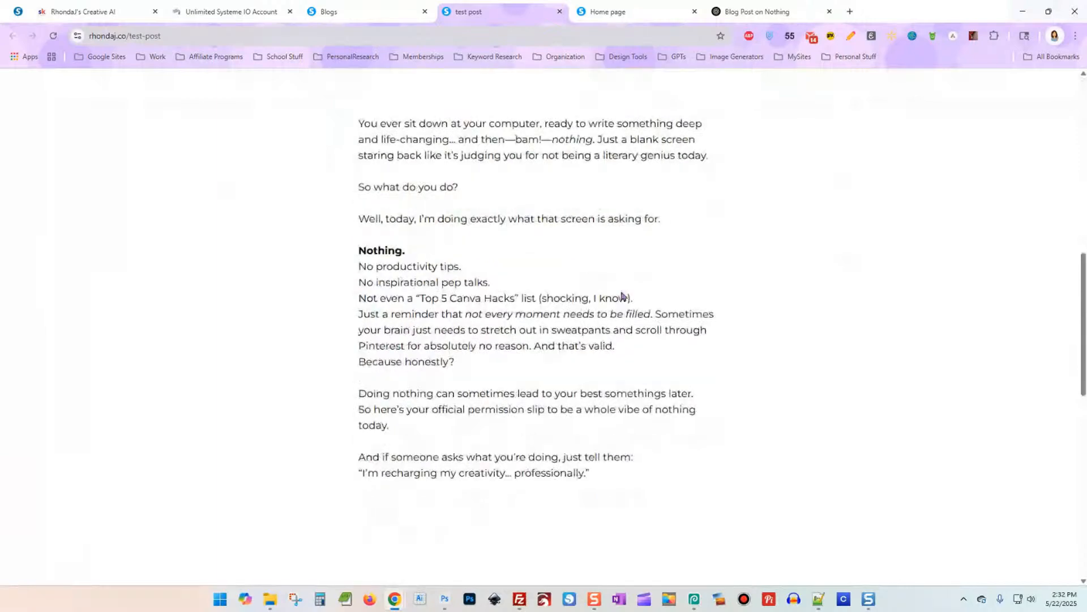
pyautogui.scroll(-1, 687, 337)
pyautogui.scroll(4, 687, 338)
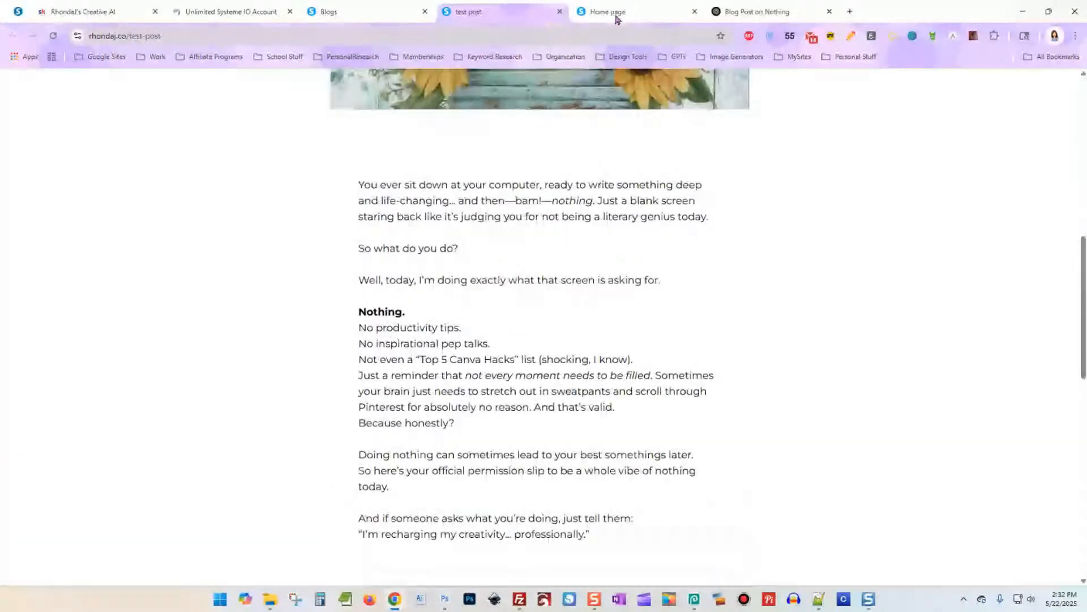
# Step: Return to the blog's posts list, reopen the test post for editing and select its body text element
pyautogui.click(329, 11)
pyautogui.click(51, 264)
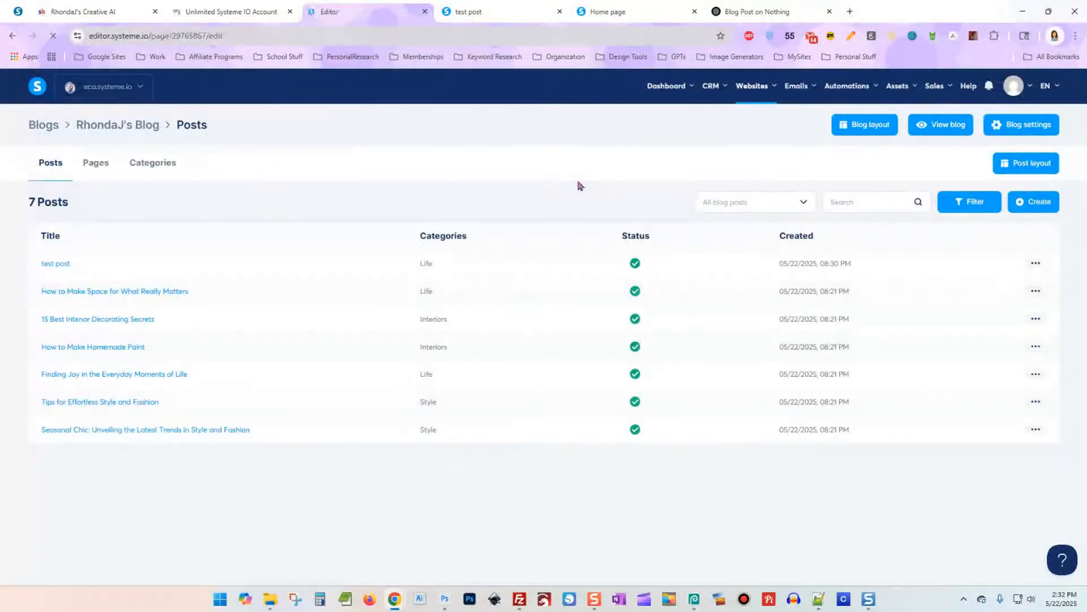
pyautogui.scroll(-1, 618, 201)
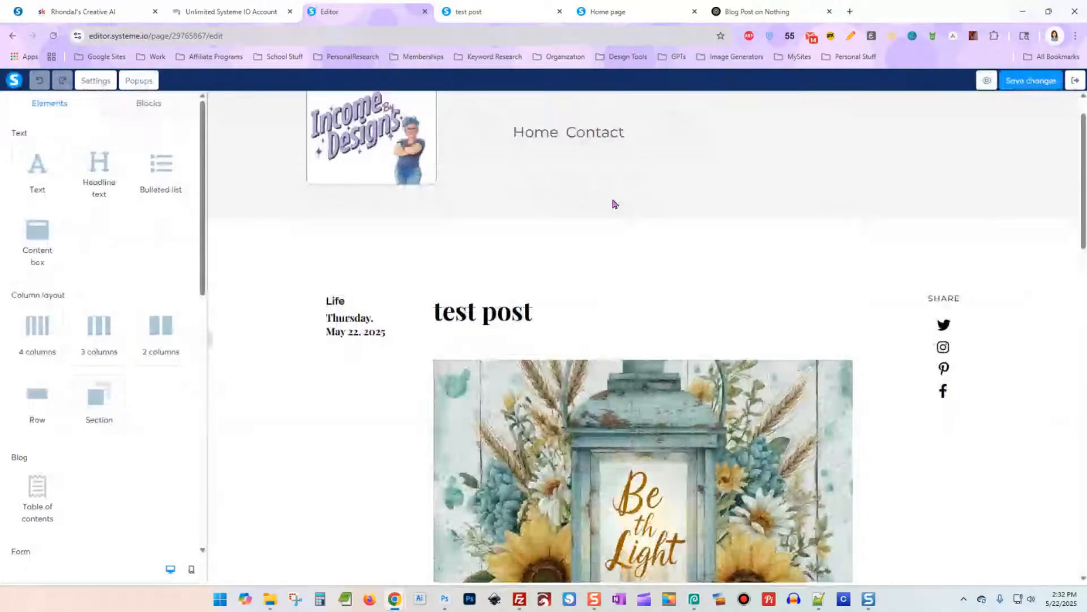
pyautogui.scroll(-6, 615, 204)
pyautogui.click(565, 291)
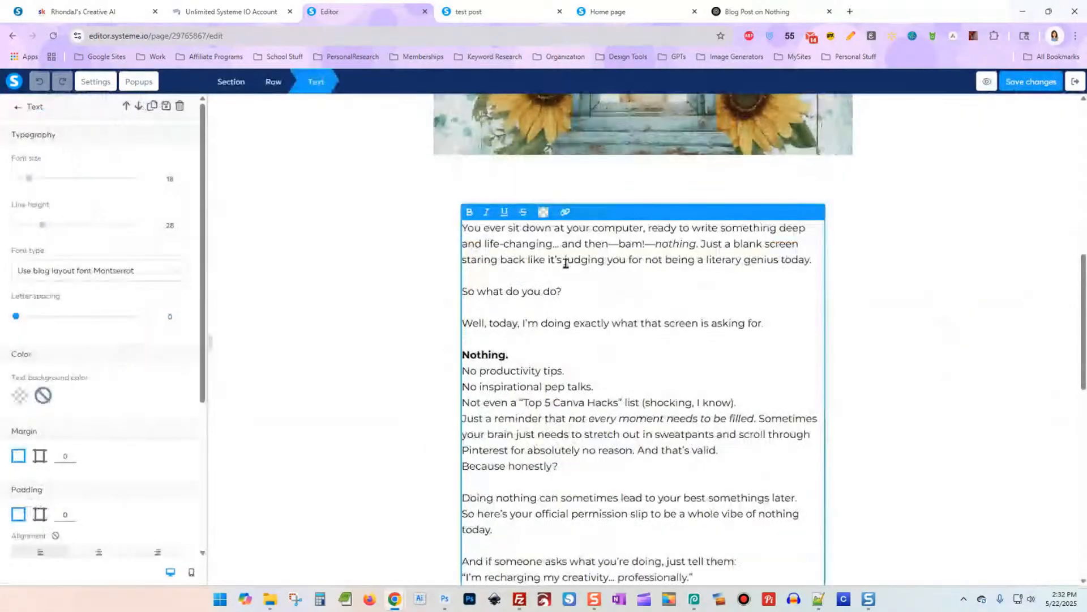
pyautogui.moveTo(565, 260); pyautogui.dragTo(696, 262)
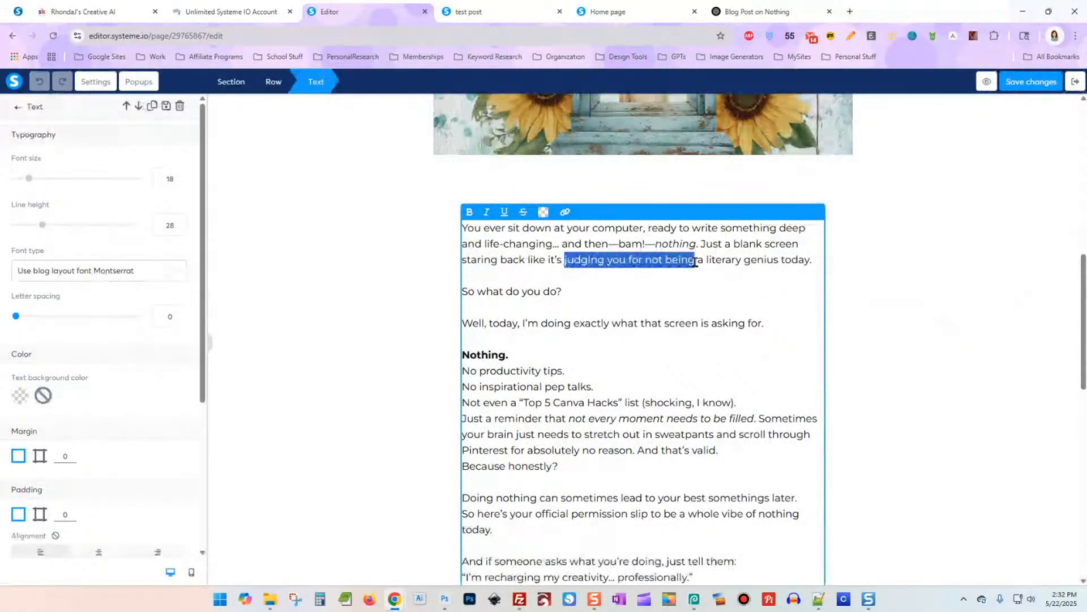
pyautogui.click(566, 212)
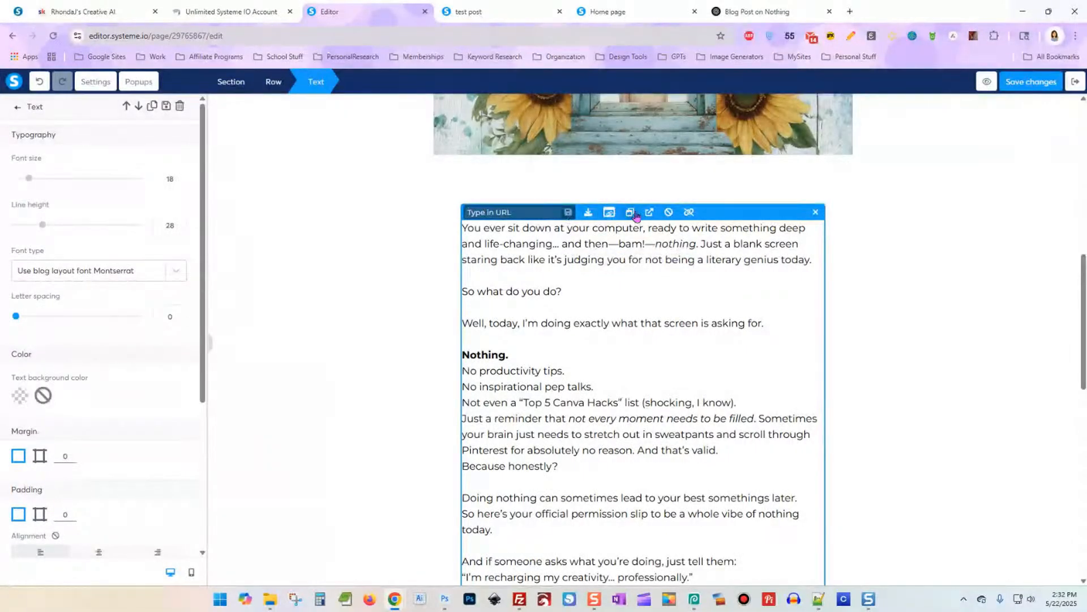
pyautogui.click(681, 259)
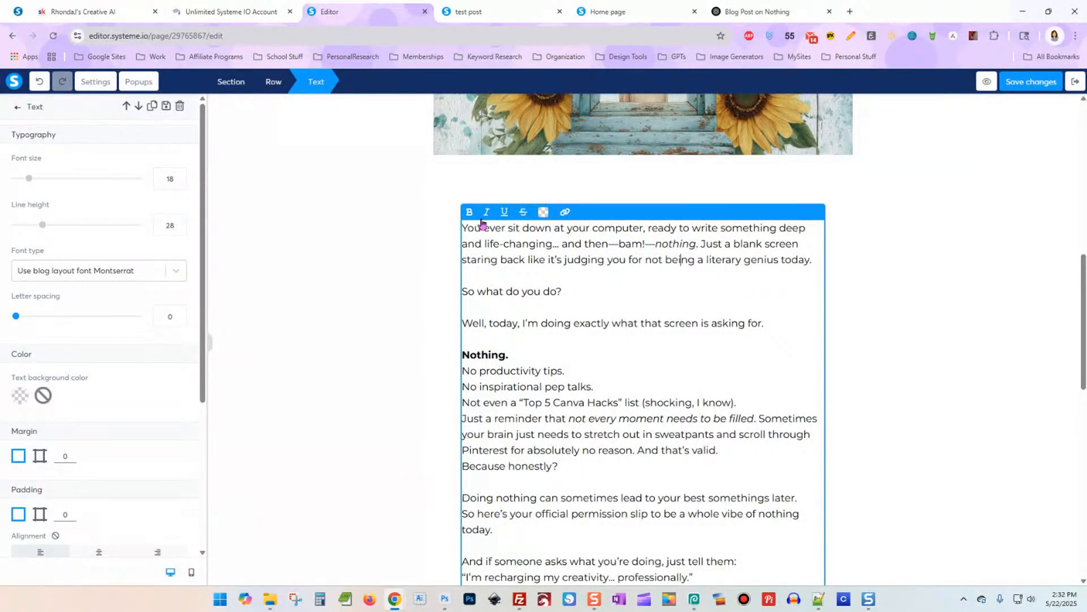
# Step: Make the phrase "judging you for not being" in the opening paragraph bold and colour it purple-blue 5140A3
pyautogui.moveTo(567, 260); pyautogui.dragTo(695, 260)
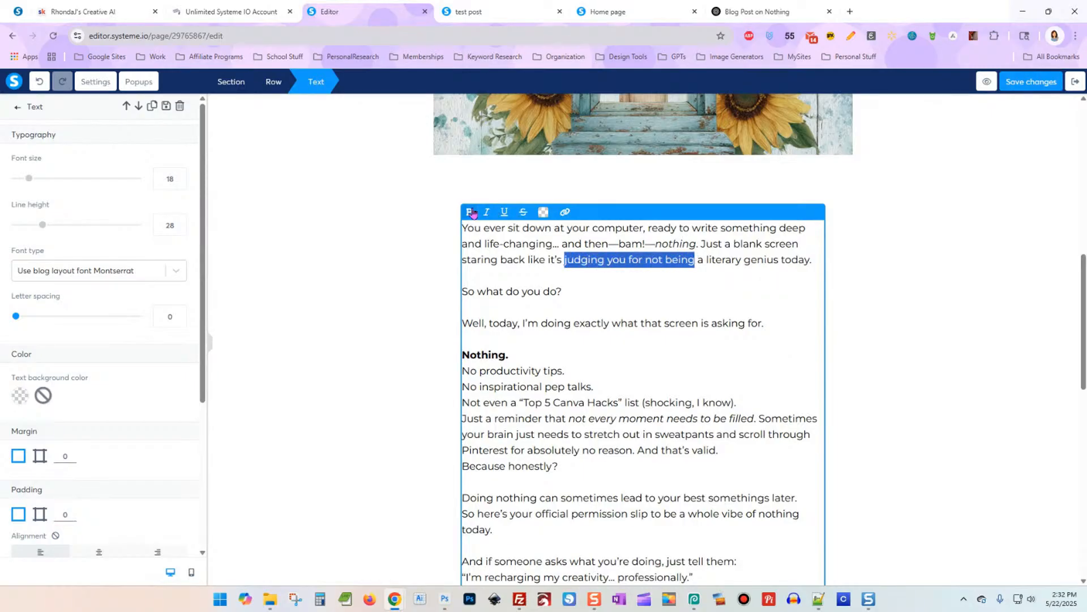
pyautogui.click(468, 212)
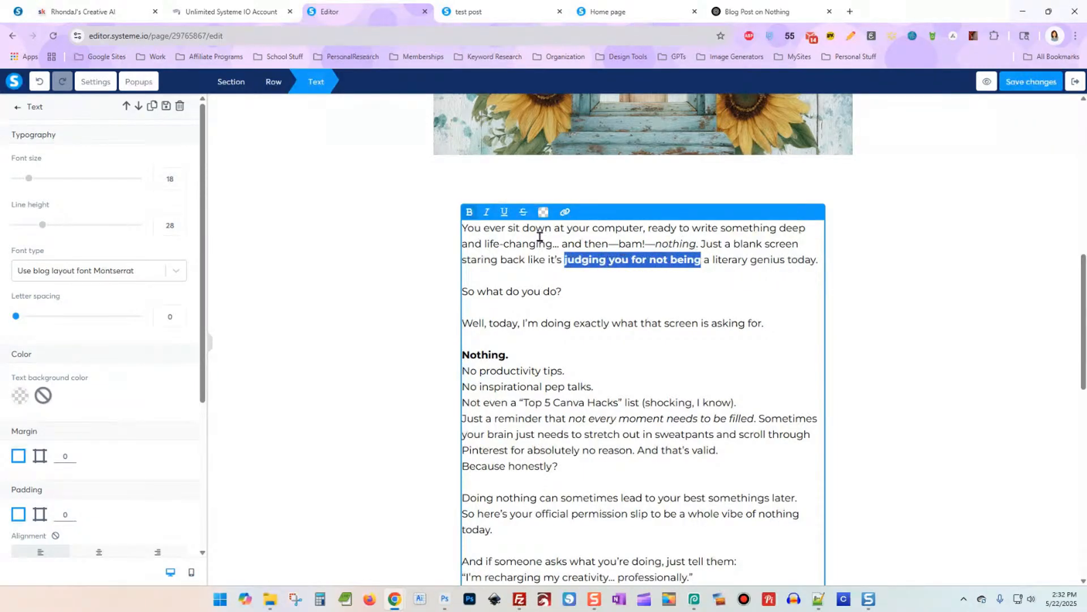
pyautogui.click(544, 212)
pyautogui.click(627, 144)
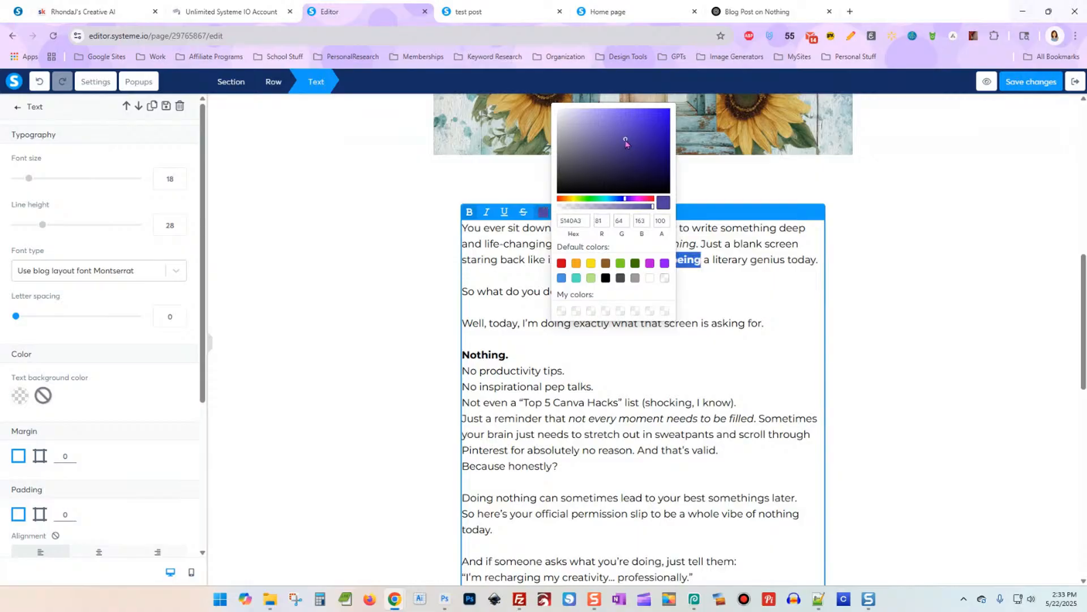
pyautogui.click(700, 277)
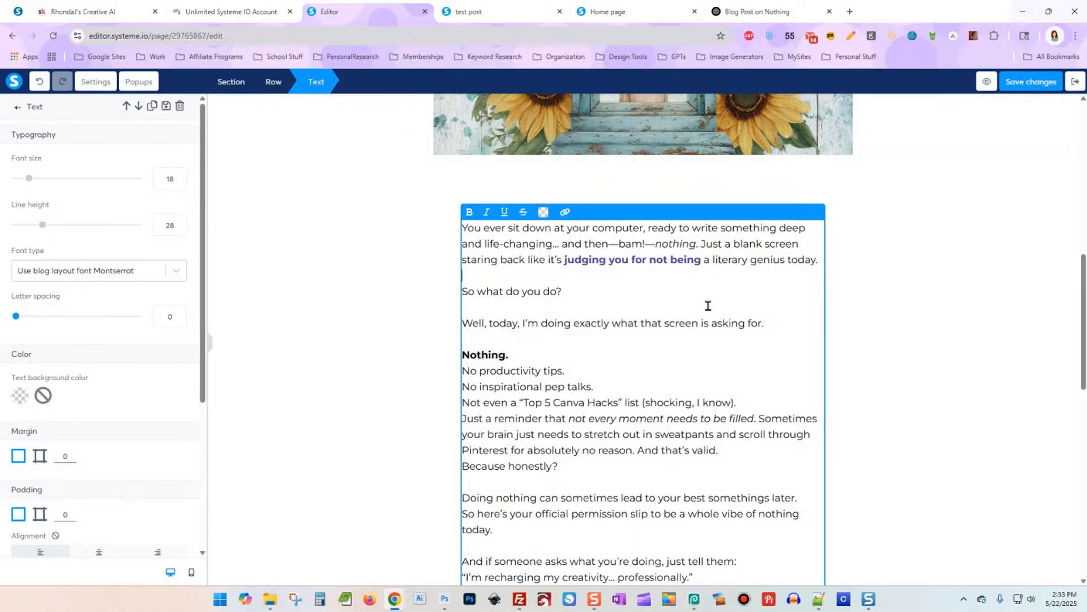
# Step: Examine the rest of the test post's page in the editor, including the comments area and the "You might also like" section
pyautogui.scroll(-3, 708, 305)
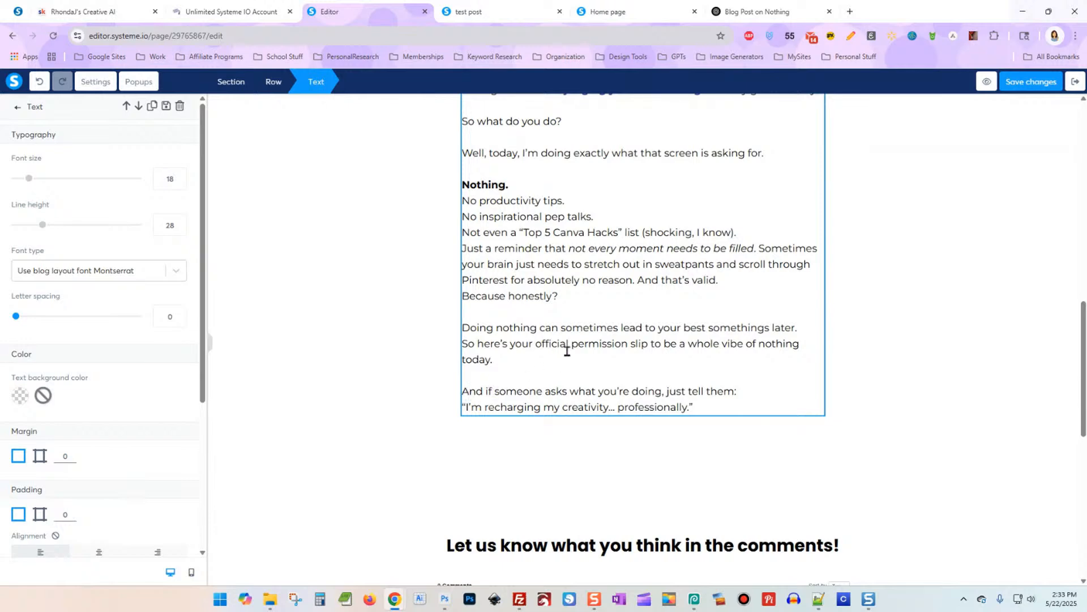
pyautogui.scroll(-7, 568, 347)
pyautogui.scroll(-1, 568, 349)
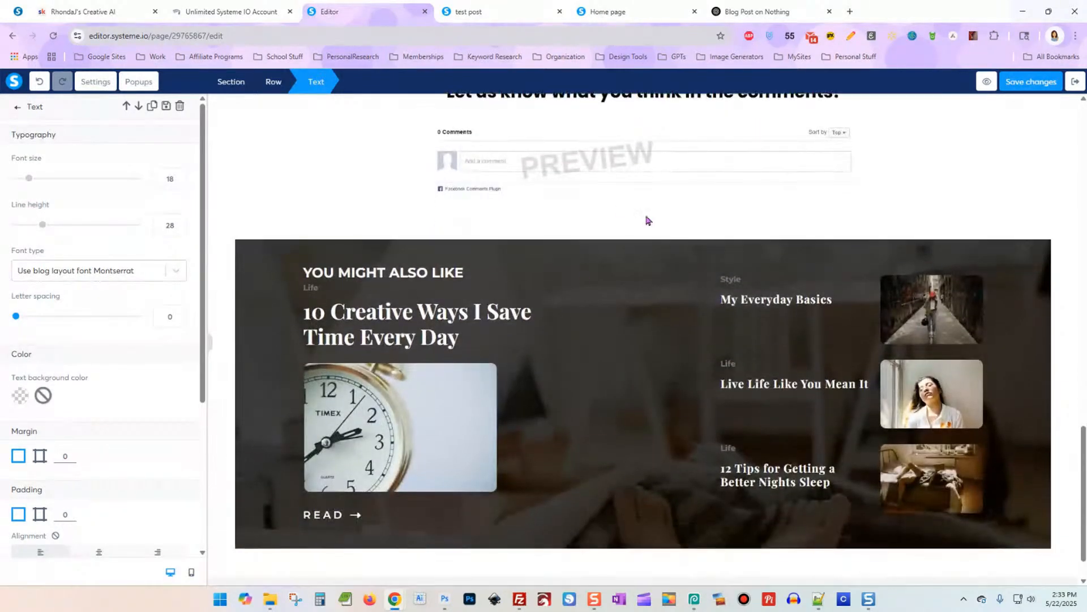
pyautogui.click(711, 335)
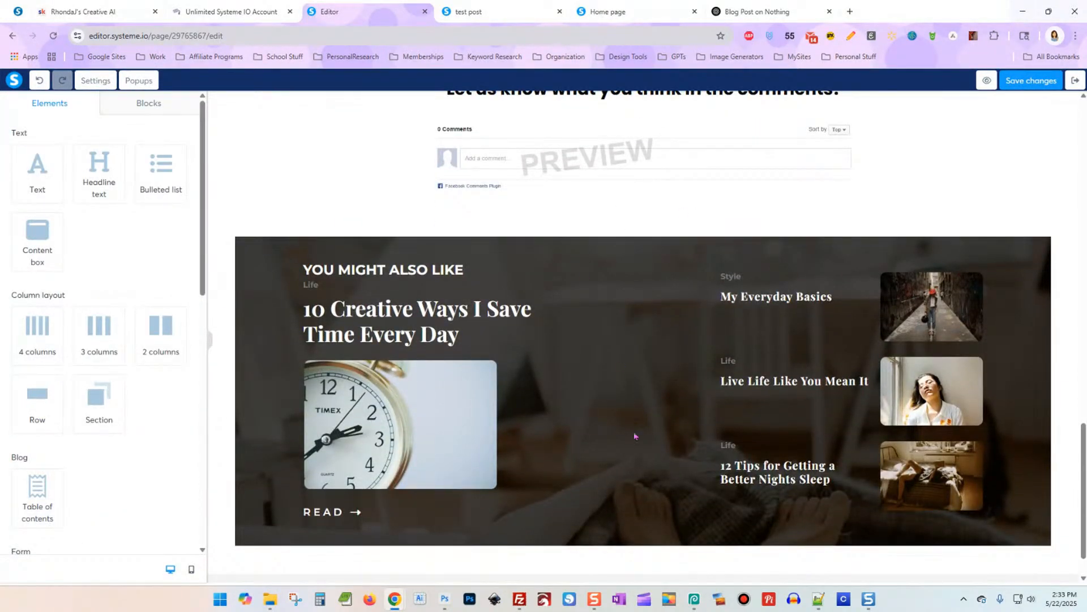
pyautogui.scroll(-2, 612, 340)
pyautogui.scroll(6, 642, 417)
pyautogui.scroll(-5, 642, 418)
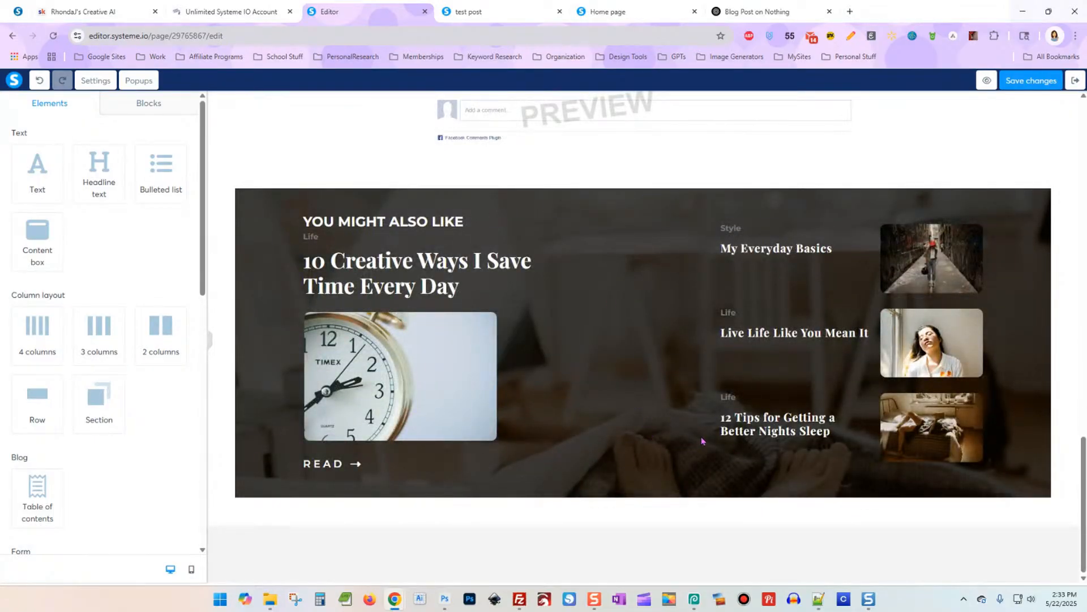
pyautogui.scroll(10, 702, 441)
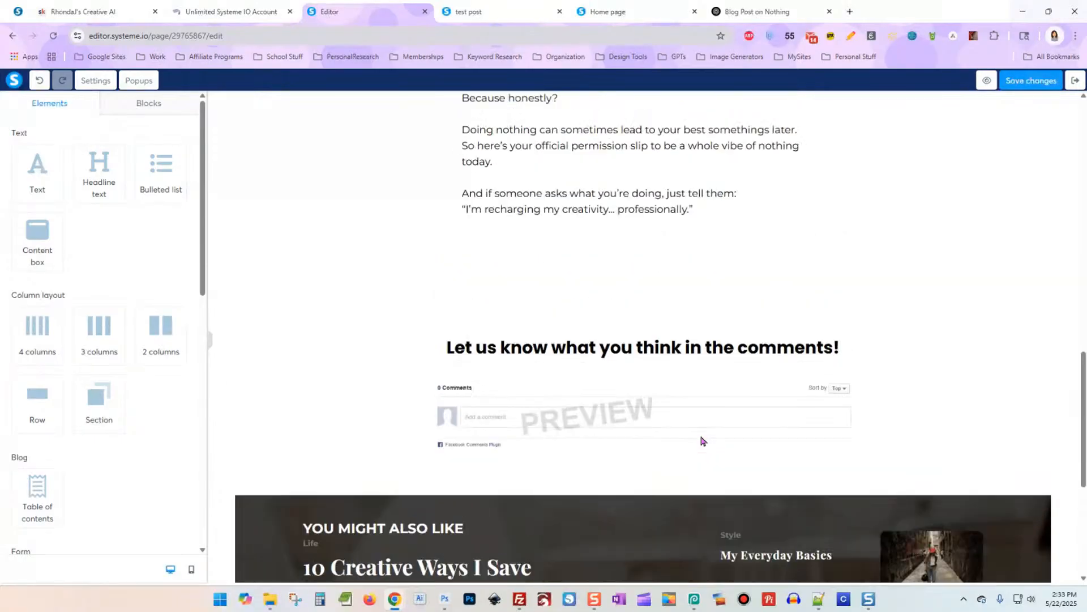
# Step: Exit the test post's editor and save the page's changes
pyautogui.scroll(8, 861, 375)
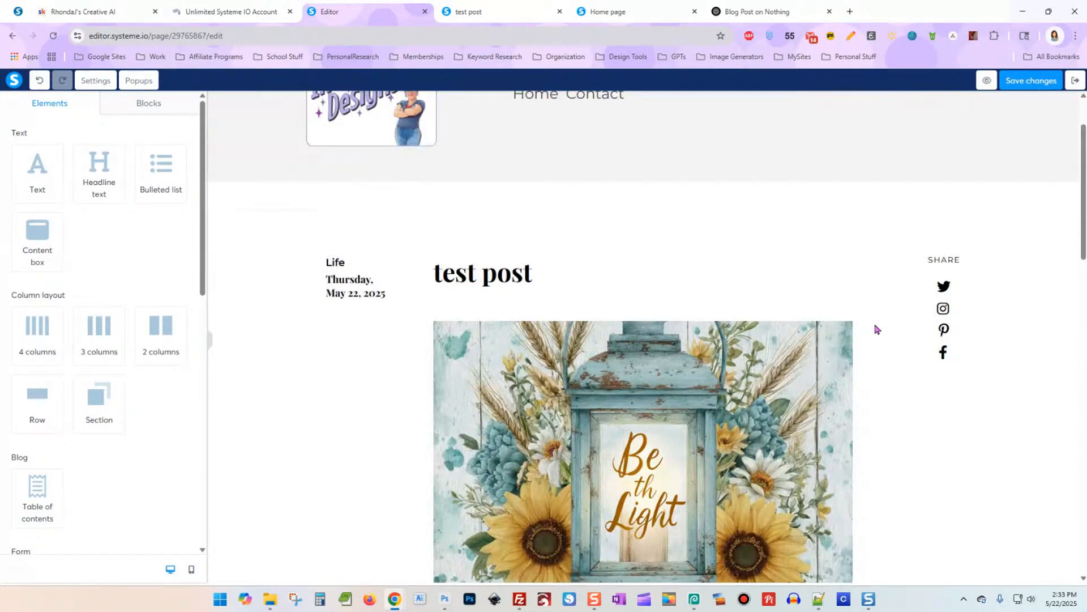
pyautogui.scroll(1, 875, 329)
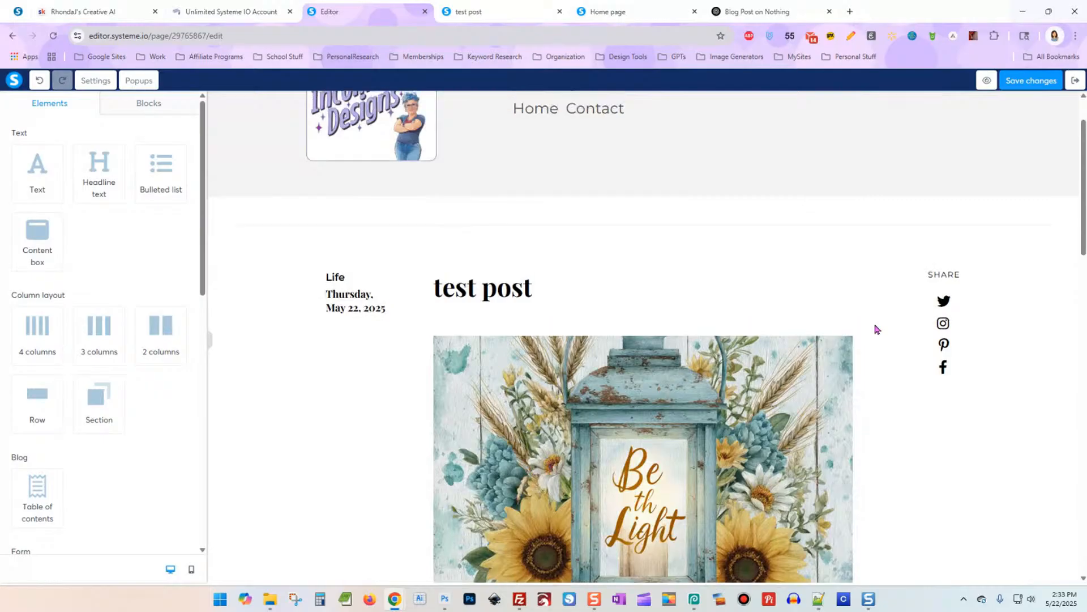
pyautogui.scroll(1, 875, 329)
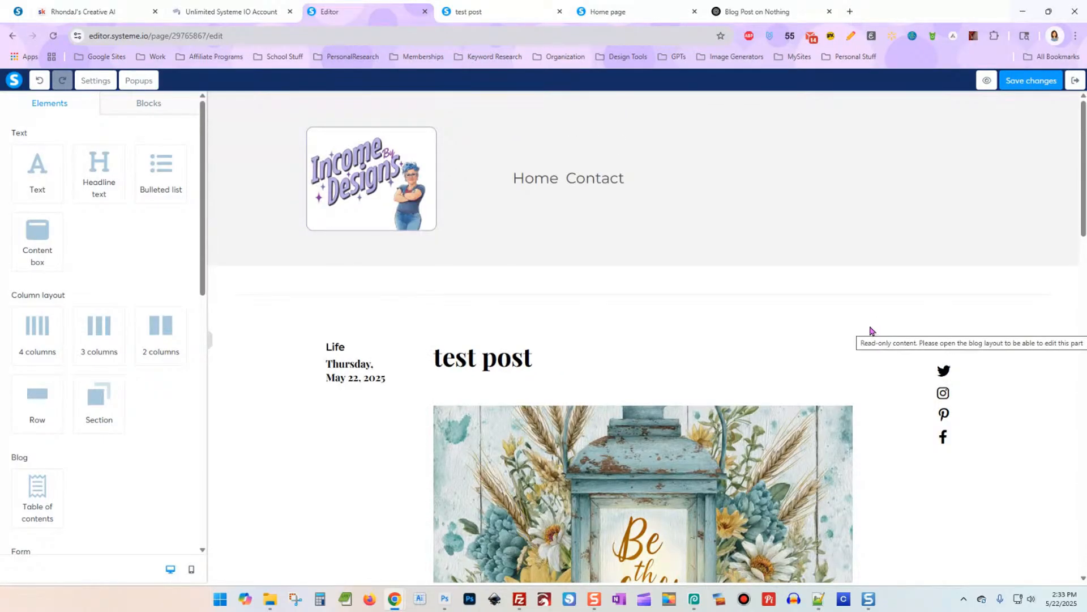
pyautogui.click(1075, 80)
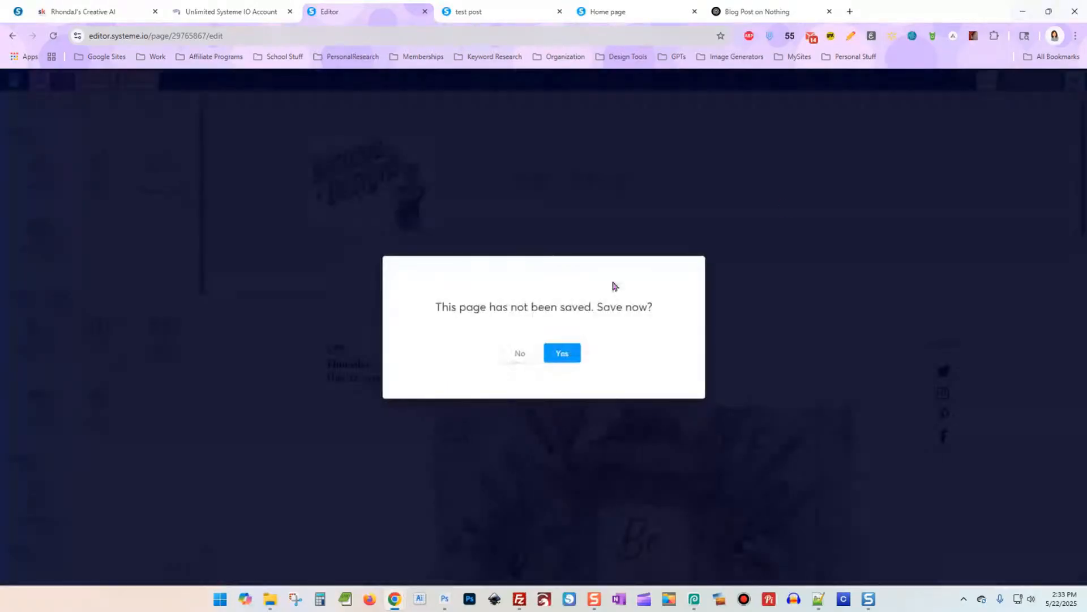
pyautogui.click(568, 353)
# Step: Reload the live test post and check the bold, coloured phrase in its opening paragraph
pyautogui.click(509, 12)
pyautogui.scroll(5, 617, 267)
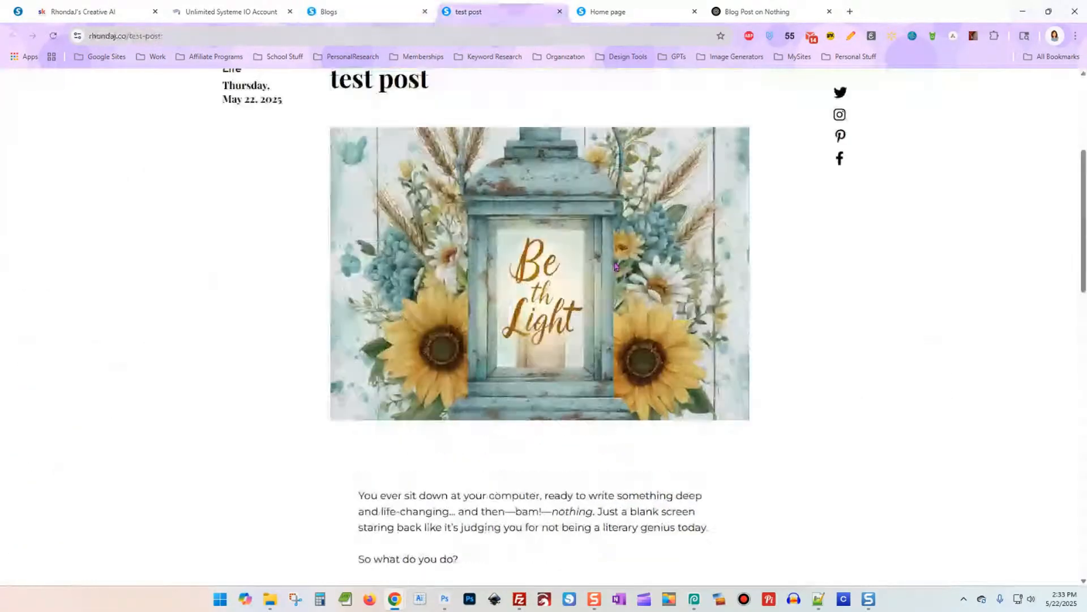
pyautogui.scroll(3, 617, 267)
pyautogui.press('F5')
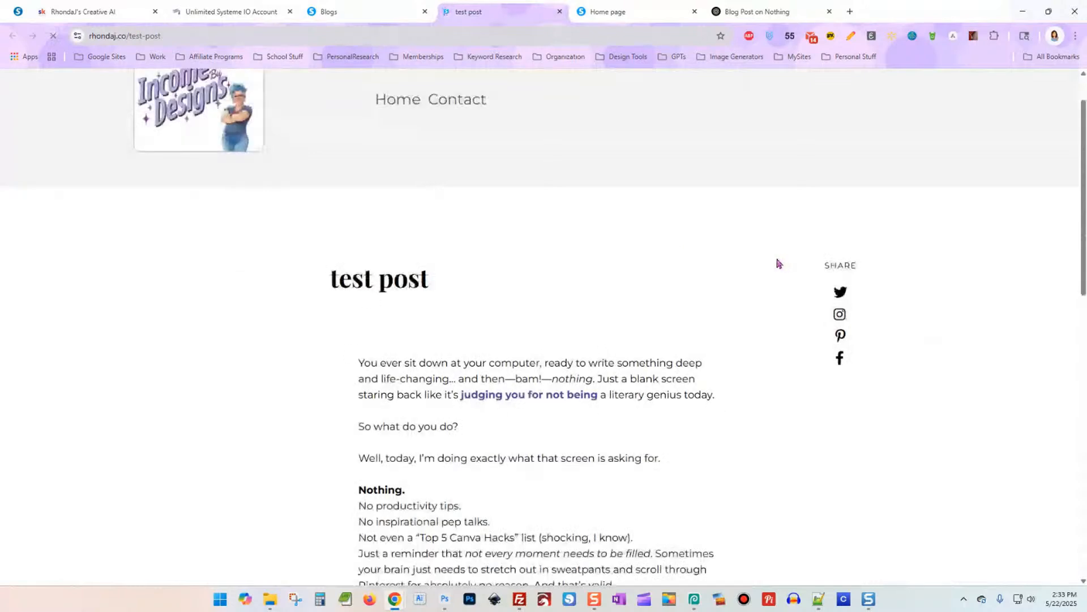
pyautogui.scroll(-8, 759, 266)
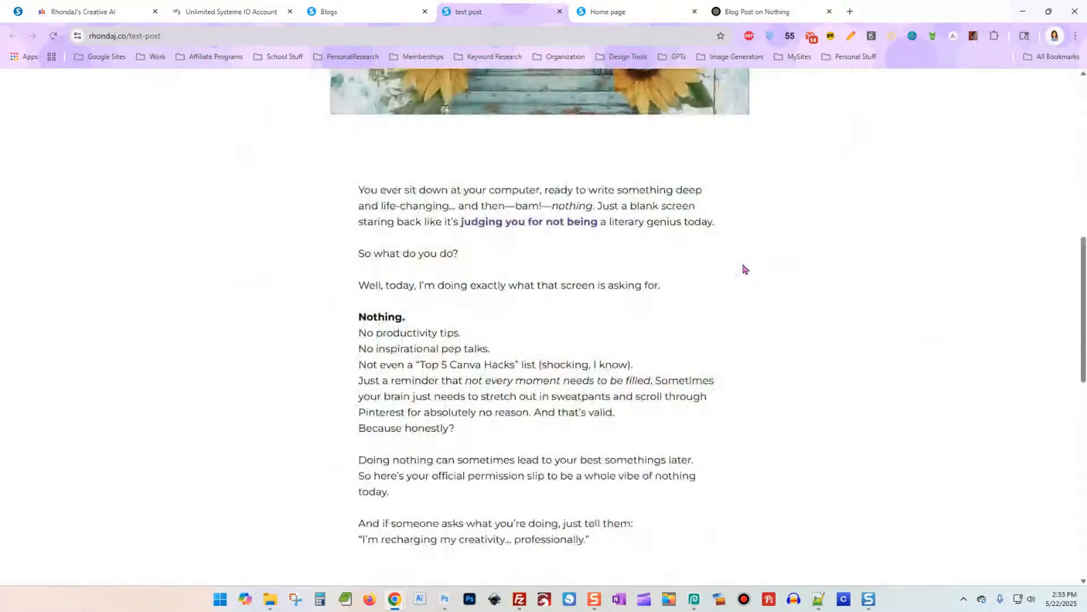
pyautogui.scroll(5, 744, 269)
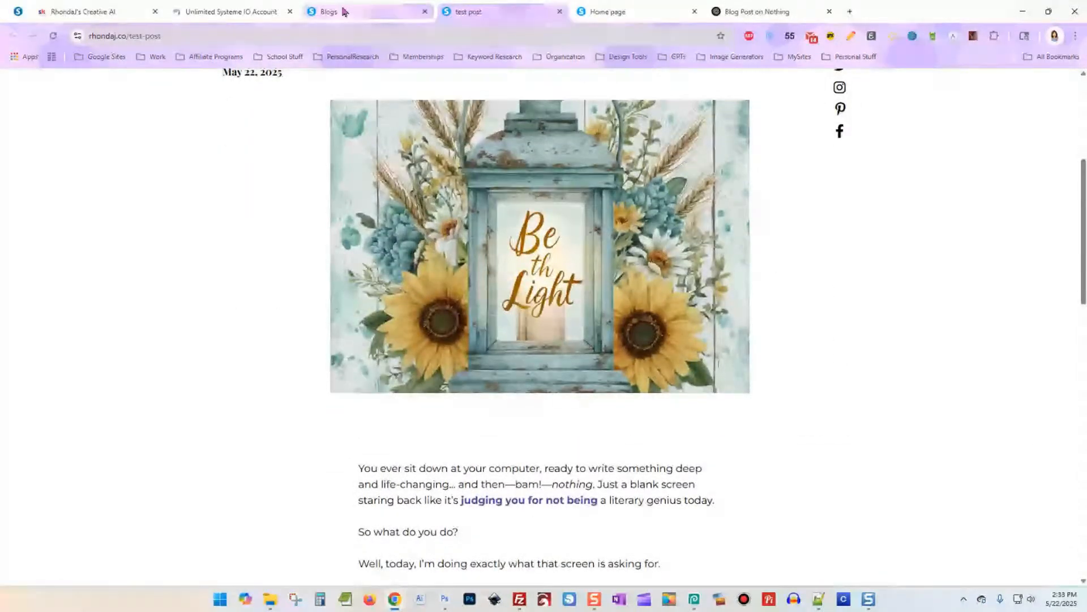
# Step: Return to the Systeme.io dashboard and open the account's list of sales funnels
pyautogui.click(344, 11)
pyautogui.moveTo(752, 86)
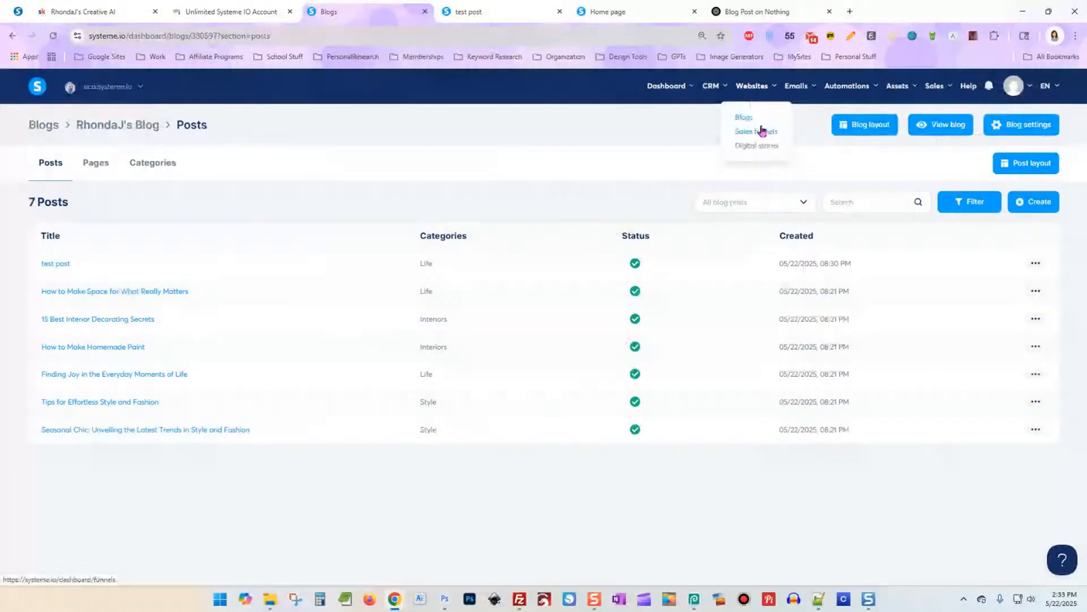
pyautogui.click(759, 131)
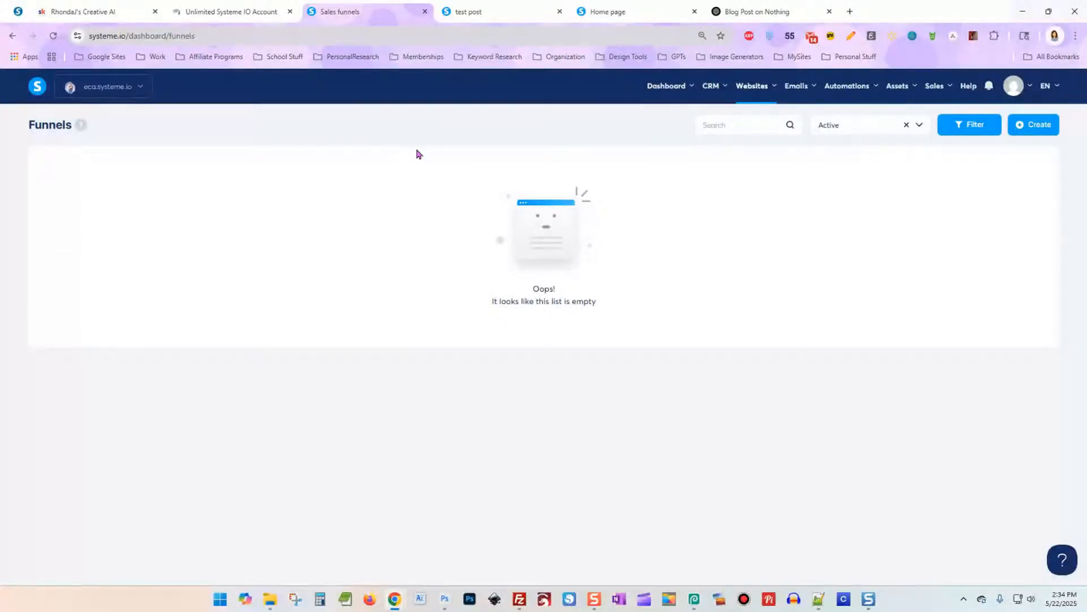
# Step: Open the 70affirmationprompts short link in a new browser tab to show an example freebie opt-in page
pyautogui.hotkey('ctrl', 't')
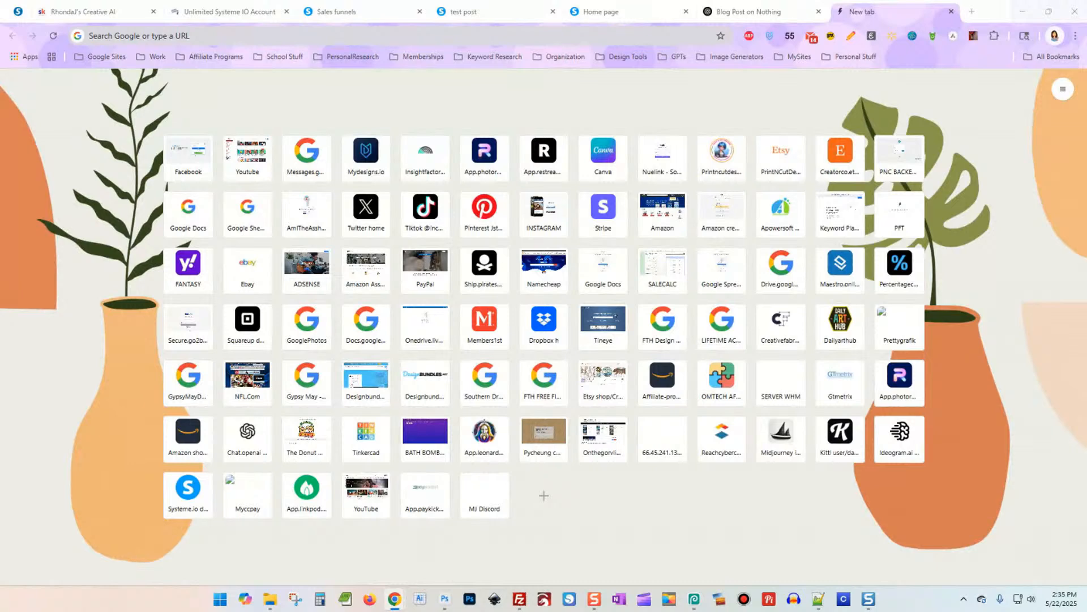
pyautogui.click(520, 35)
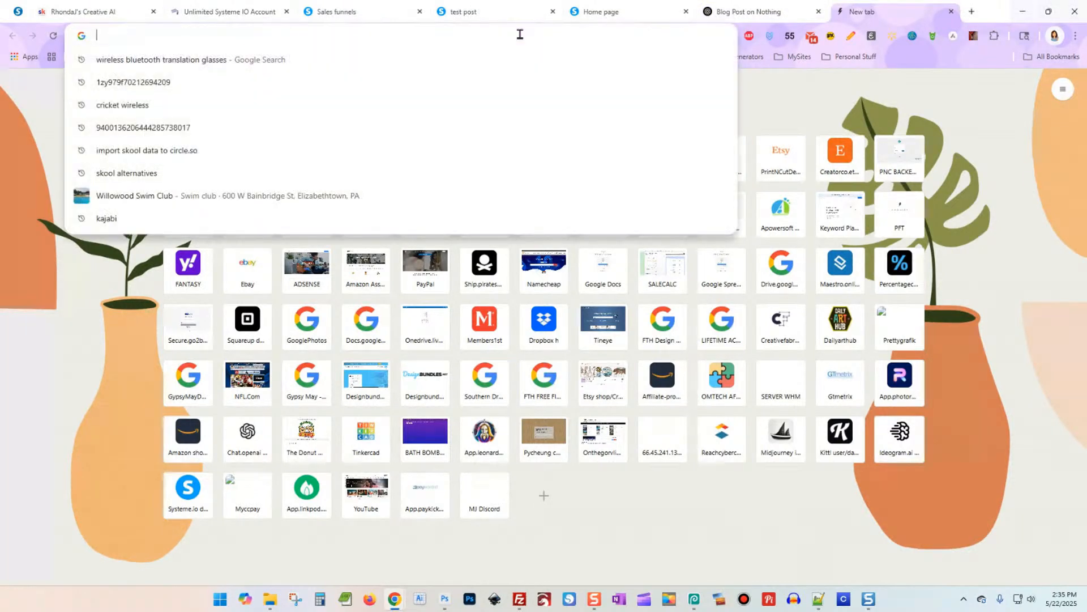
pyautogui.write('https://rhondaj.link/70affirmationprompts')
pyautogui.press('Return')
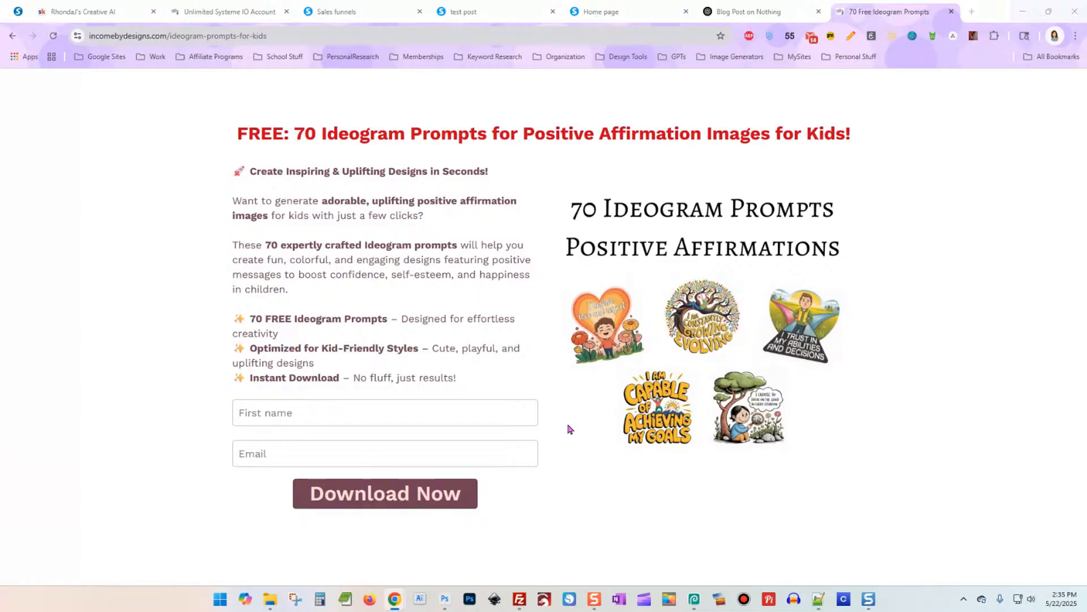
# Step: Fill in the opt-in form's first name and email address and submit it to request the free prompts
pyautogui.click(439, 412)
pyautogui.click(368, 446)
pyautogui.click(369, 453)
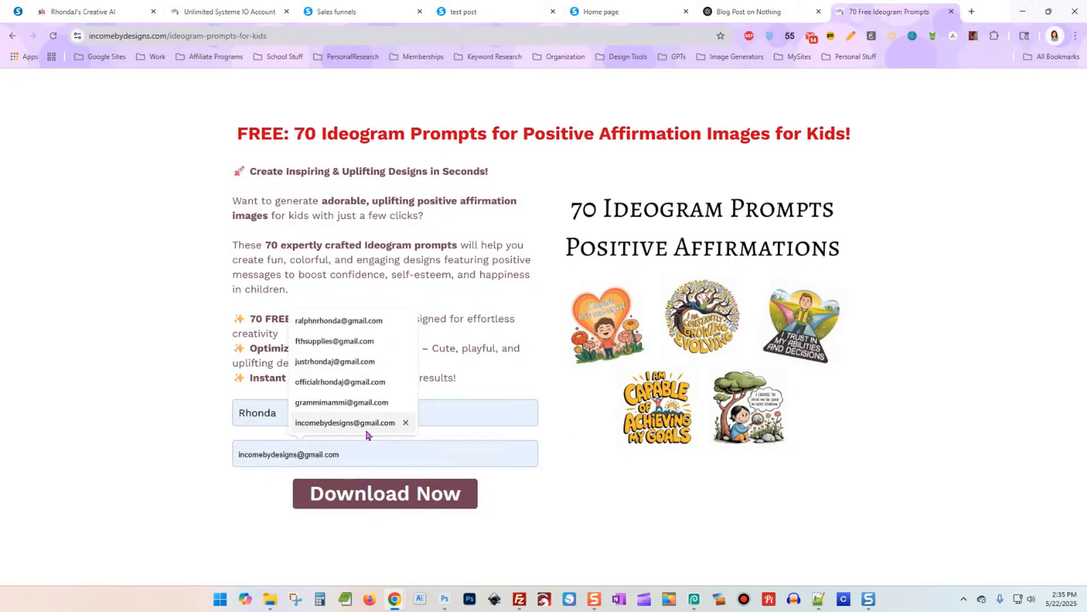
pyautogui.click(341, 403)
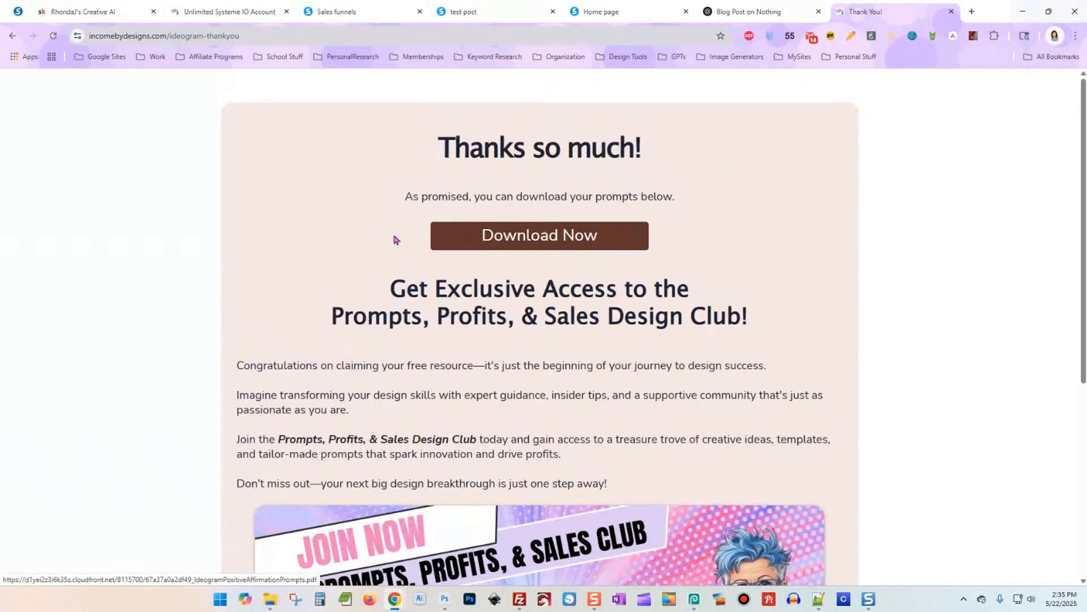
# Step: Examine the thank-you page's download button, club offer text and join banner
pyautogui.scroll(-6, 377, 242)
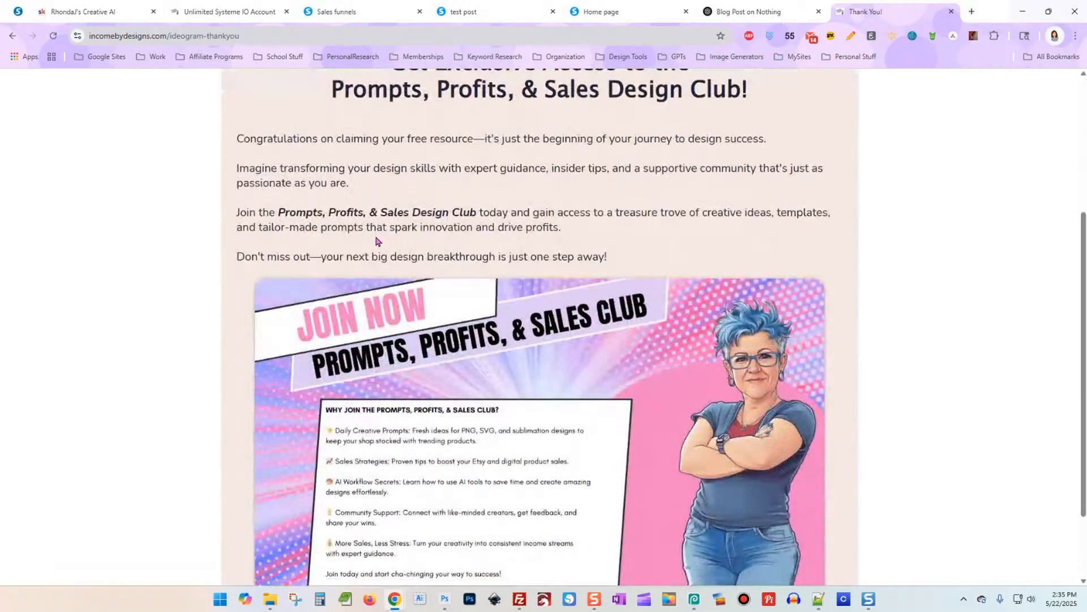
pyautogui.scroll(5, 644, 350)
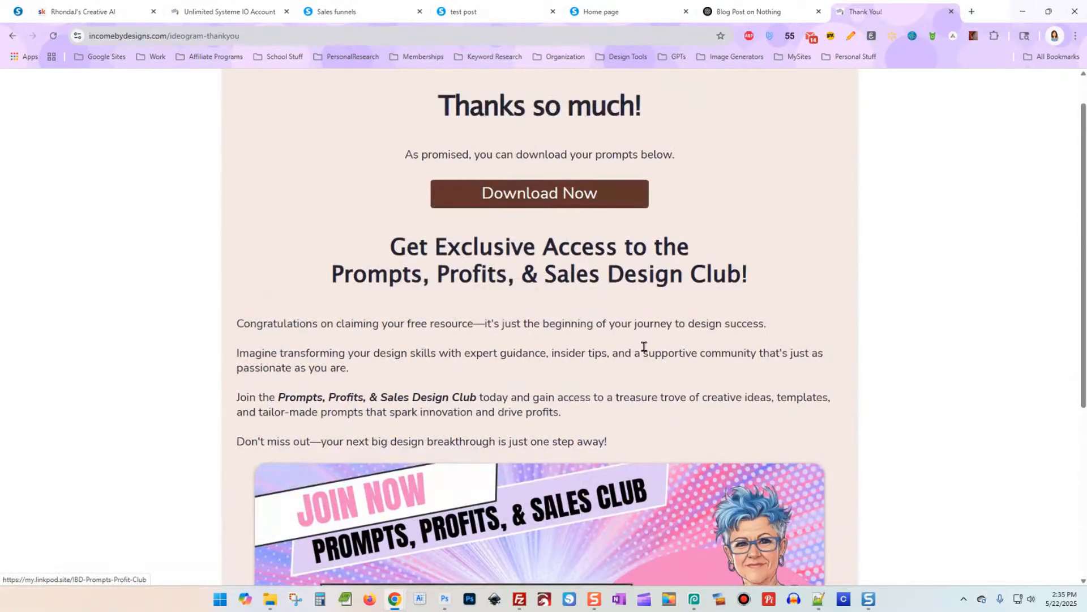
pyautogui.scroll(-4, 646, 349)
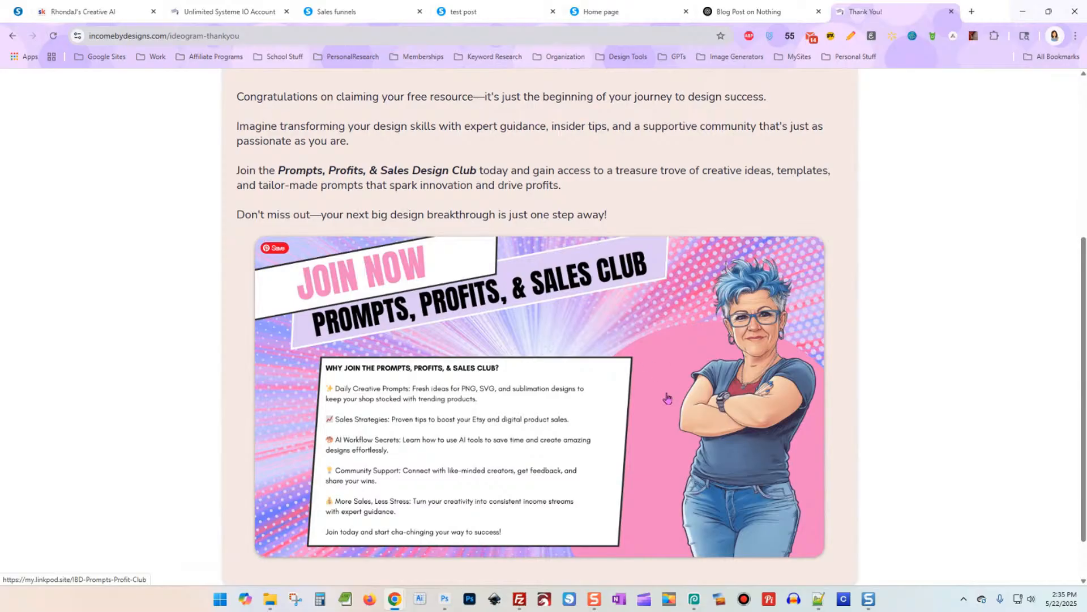
pyautogui.scroll(3, 668, 399)
# Step: Follow the join banner to the Skool community's About page, skim its description and return to the thank-you page
pyautogui.click(658, 467)
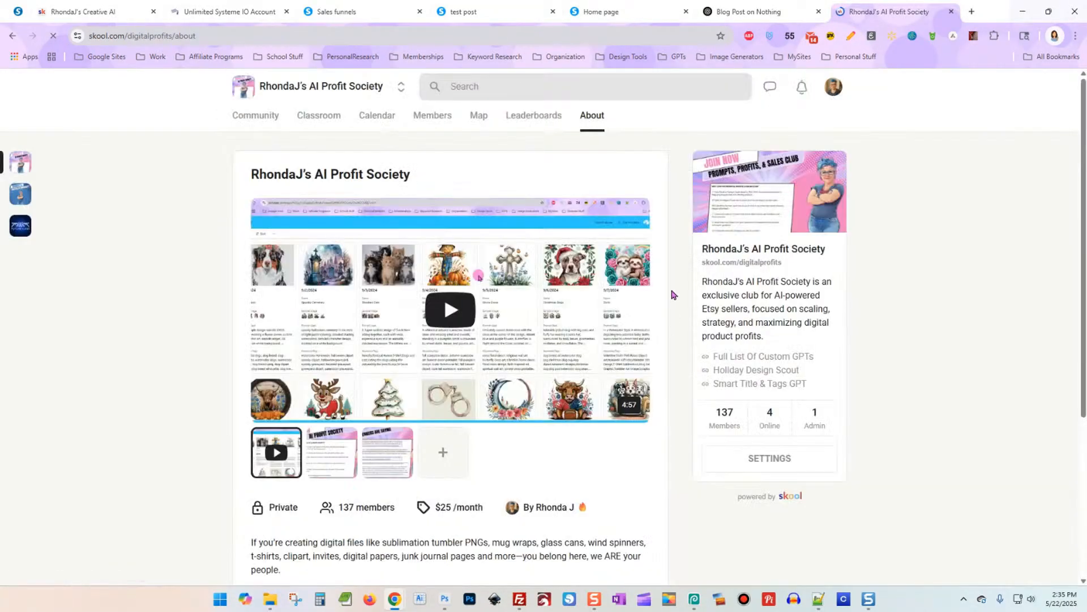
pyautogui.scroll(-3, 240, 239)
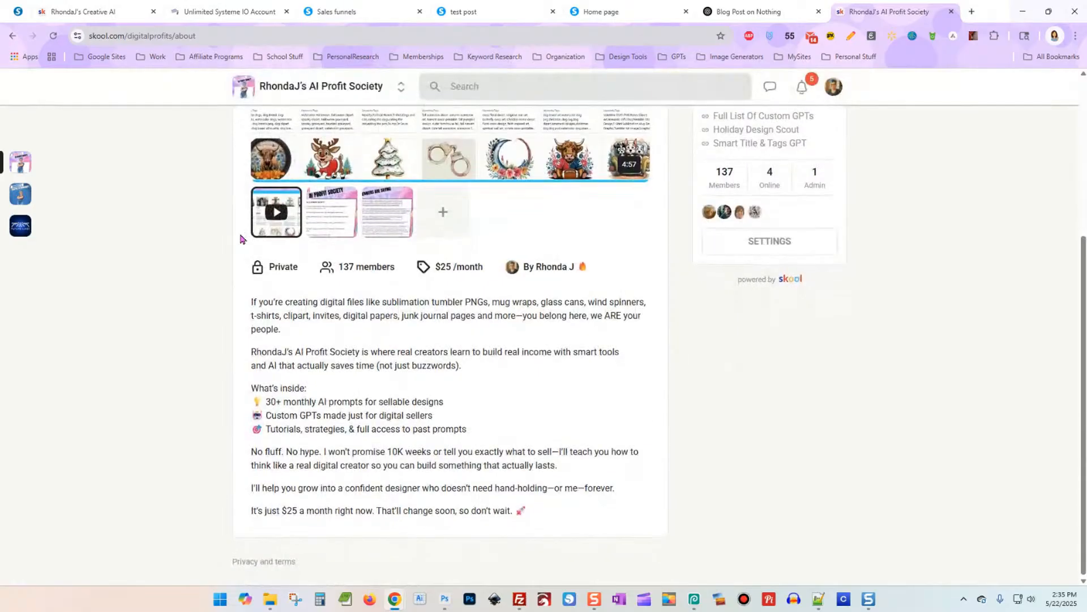
pyautogui.scroll(4, 240, 238)
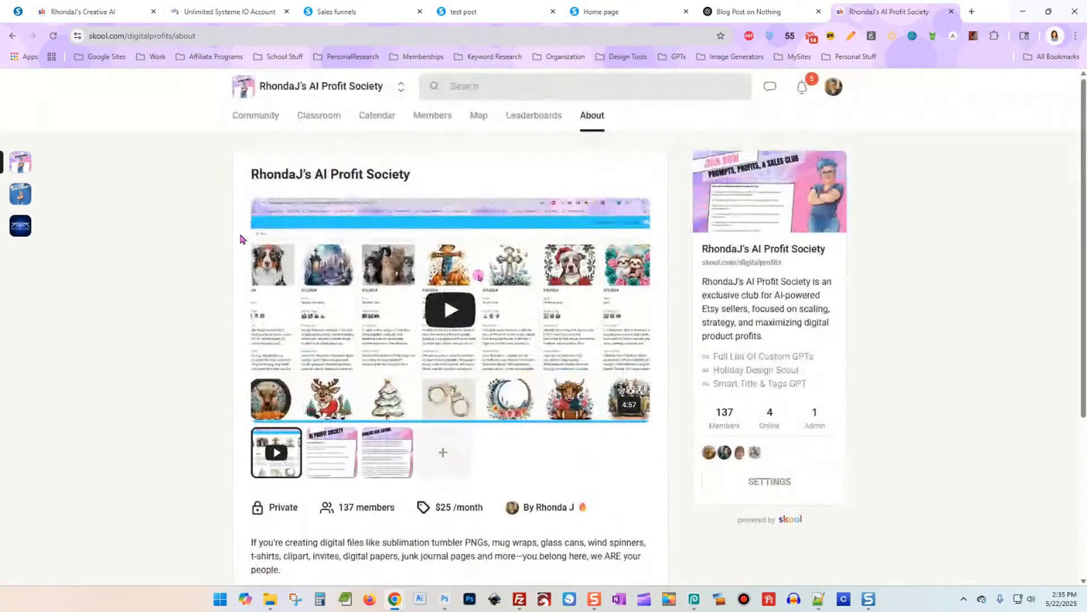
pyautogui.click(11, 36)
pyautogui.scroll(2, 769, 322)
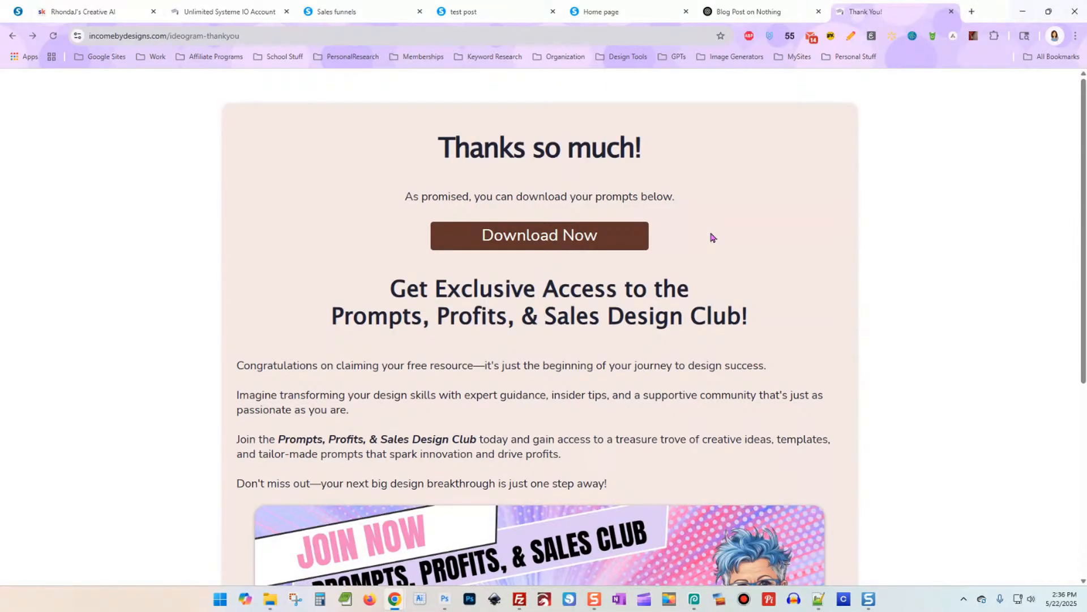
# Step: Open the Ideogram Positive Affirmation Prompts PDF from the thank-you page and look through its prompt lists
pyautogui.scroll(-3, 723, 266)
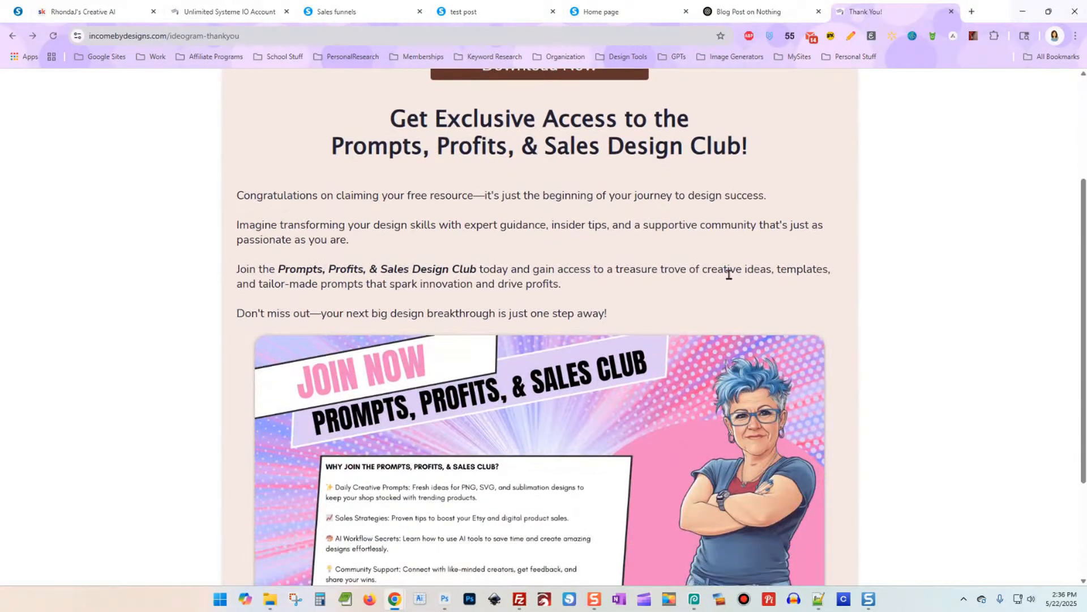
pyautogui.scroll(3, 729, 275)
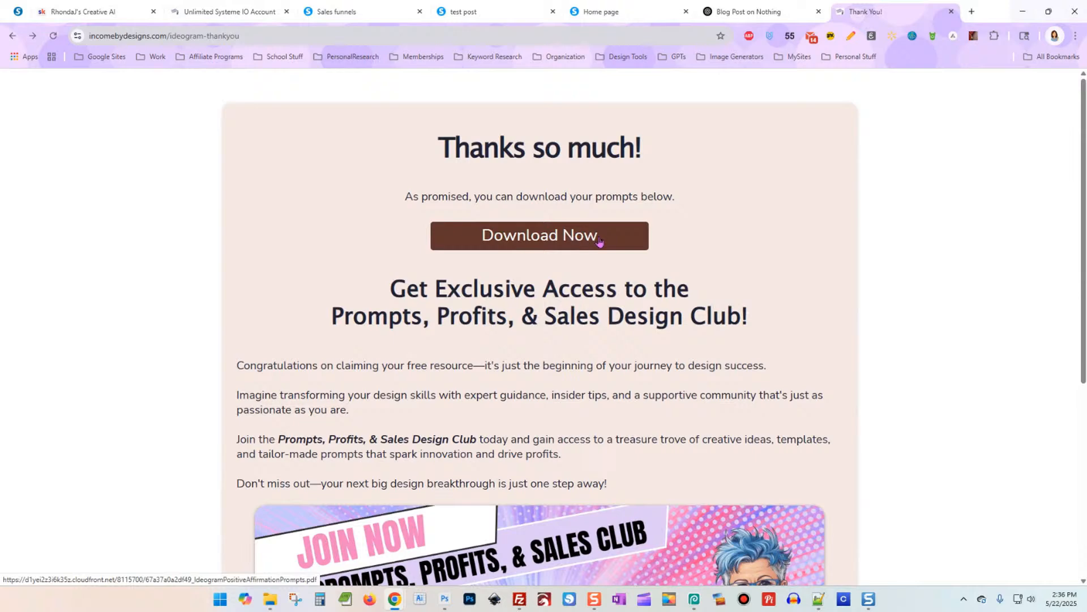
pyautogui.click(613, 243)
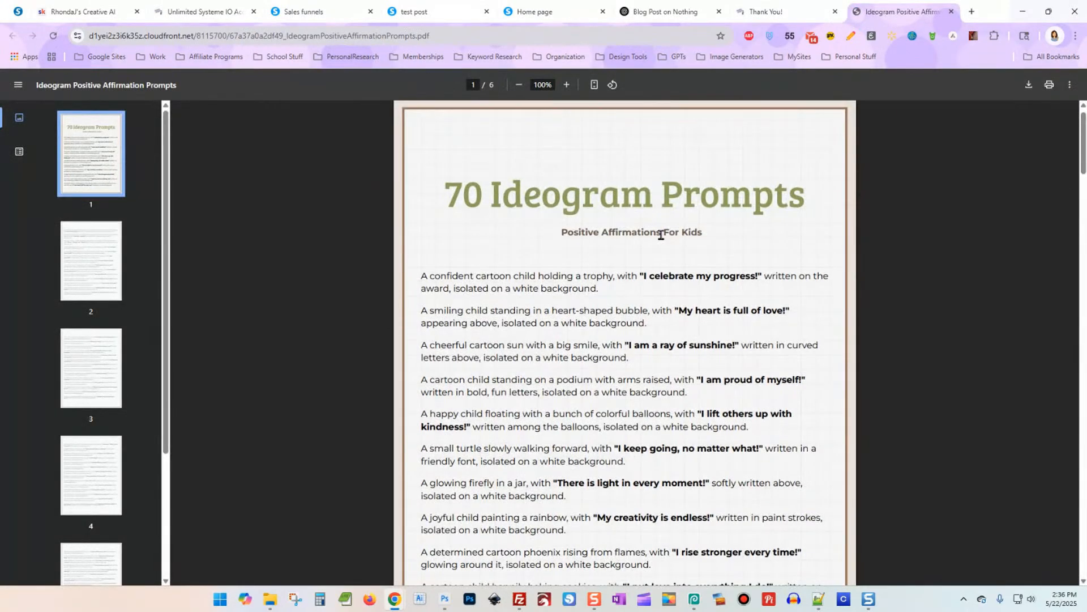
pyautogui.scroll(-4, 663, 235)
pyautogui.scroll(-18, 661, 235)
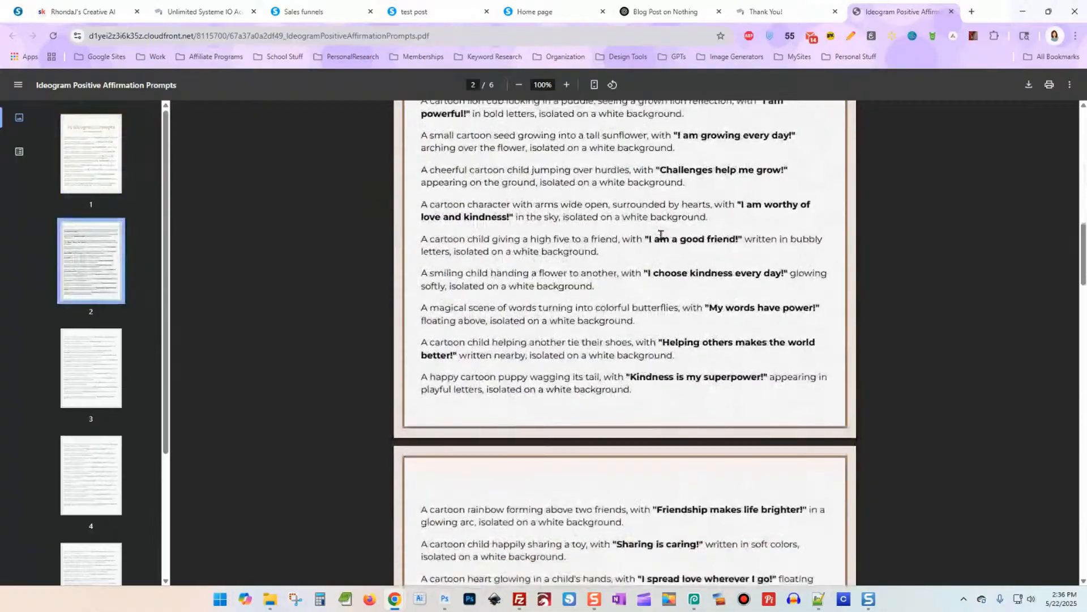
pyautogui.scroll(-3, 661, 235)
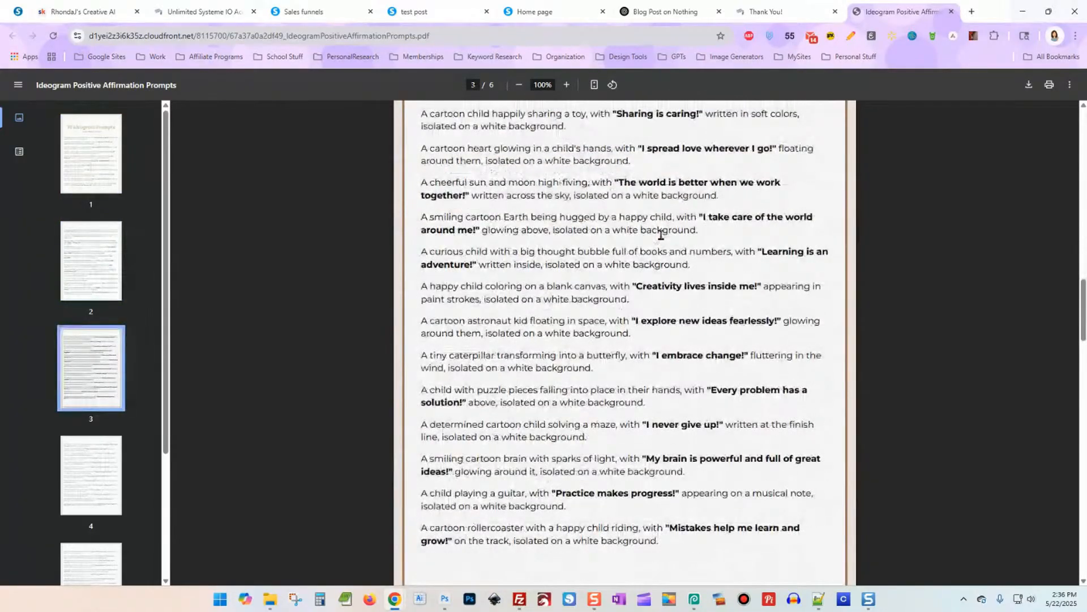
pyautogui.scroll(-1, 661, 234)
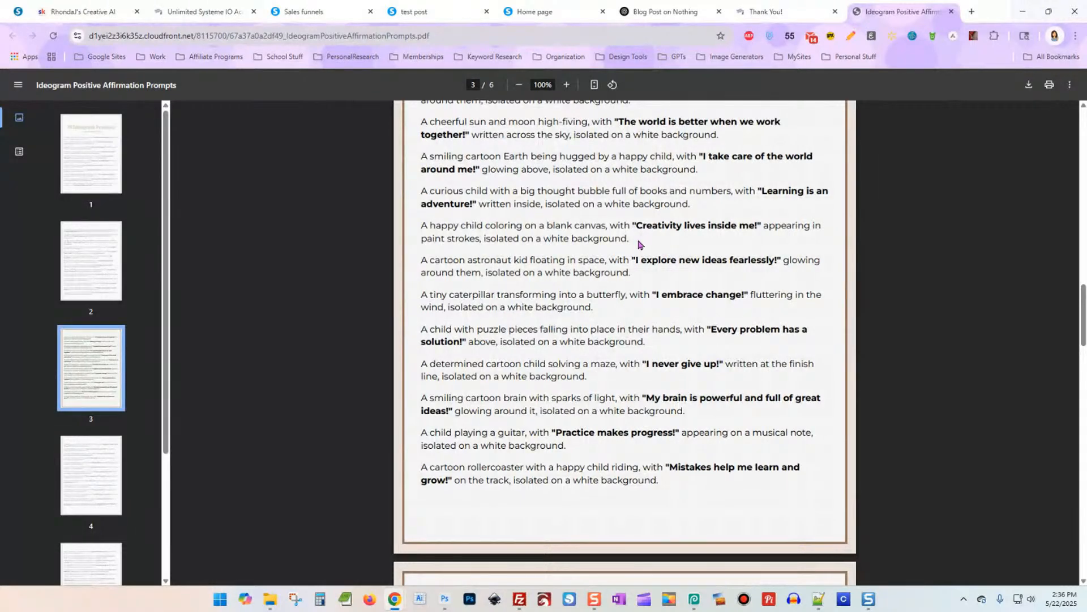
pyautogui.scroll(-2, 640, 245)
# Step: Go back to the thank-you page and review its download and club offer content again
pyautogui.click(739, 9)
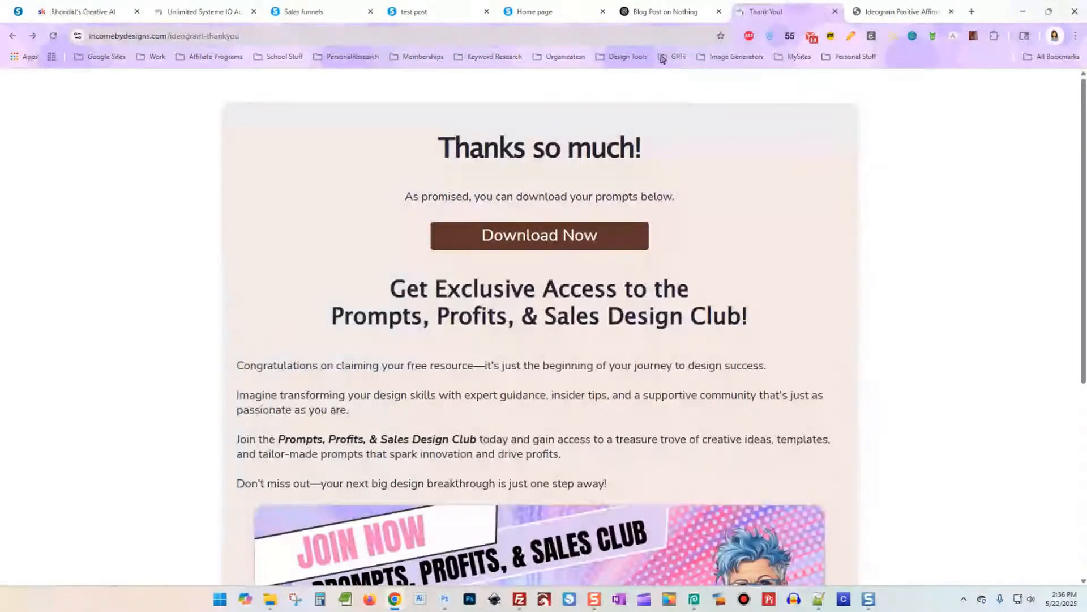
pyautogui.scroll(-3, 697, 230)
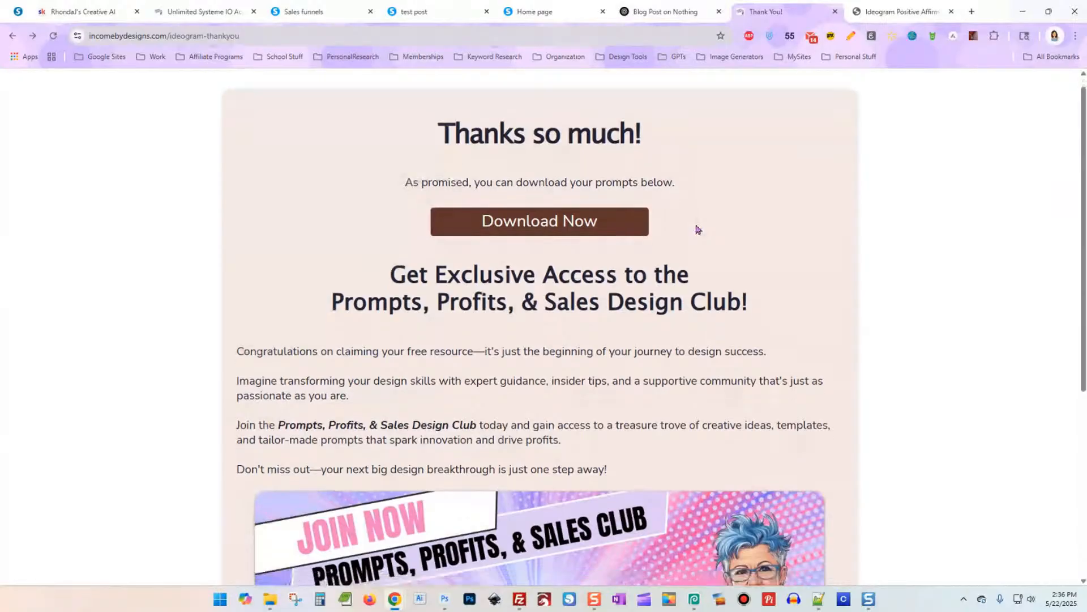
pyautogui.scroll(3, 841, 269)
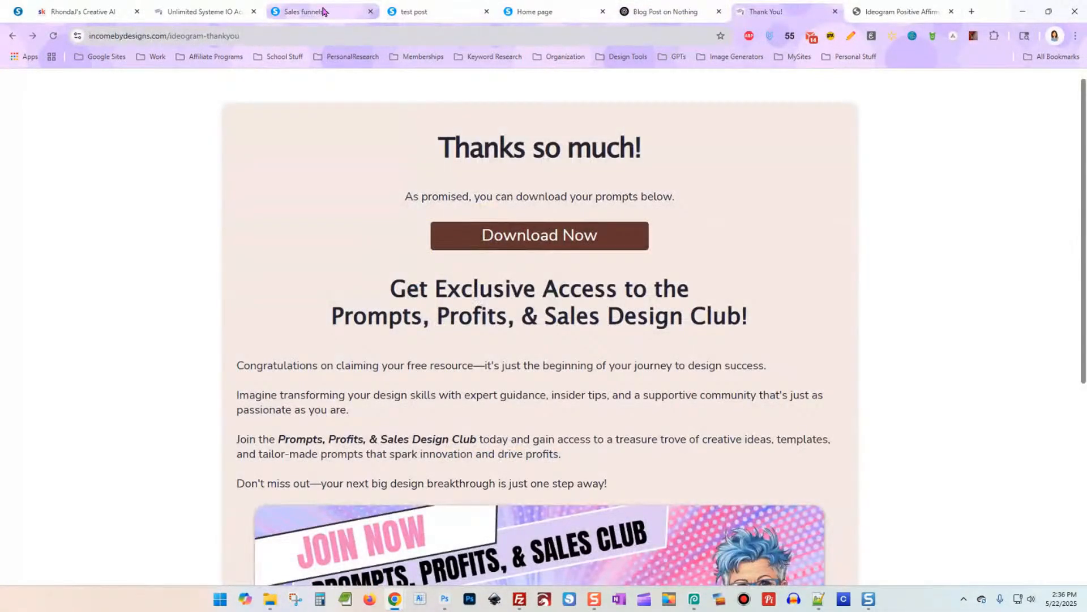
pyautogui.click(322, 11)
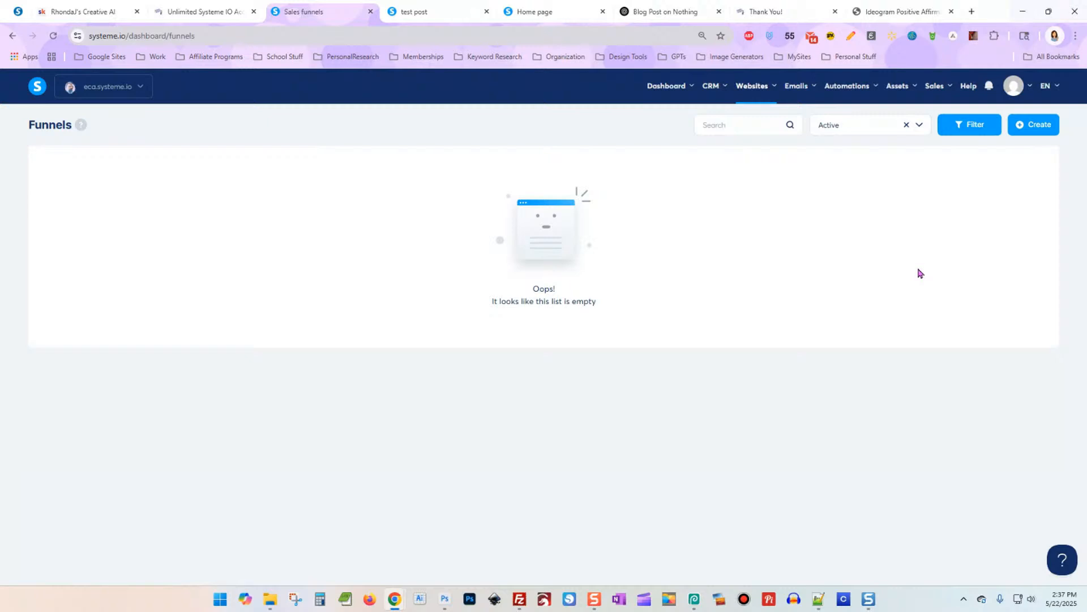
pyautogui.click(1041, 128)
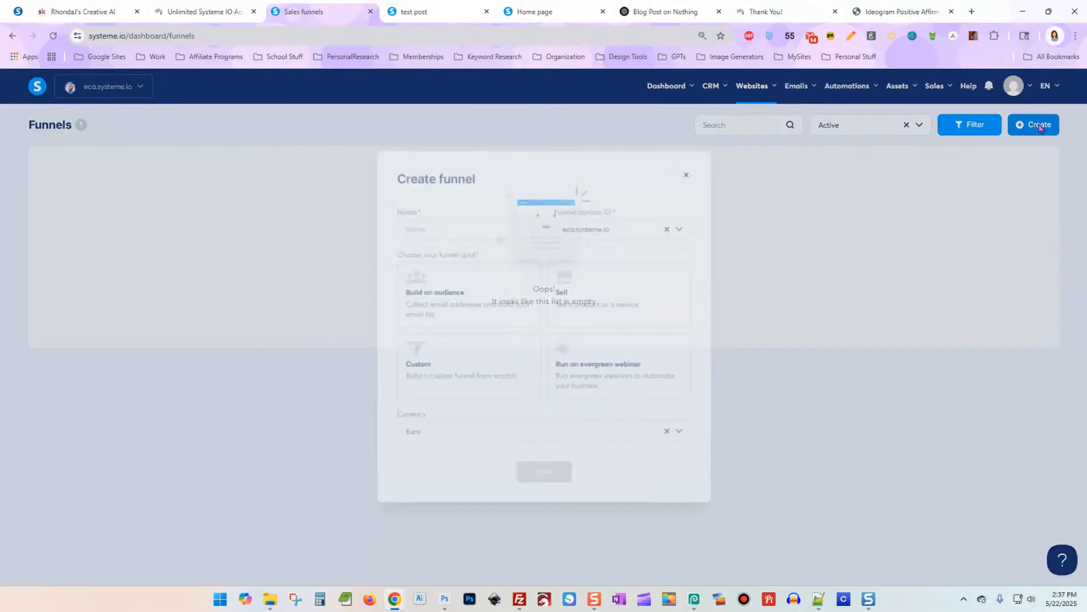
pyautogui.click(481, 230)
pyautogui.write('Freebie')
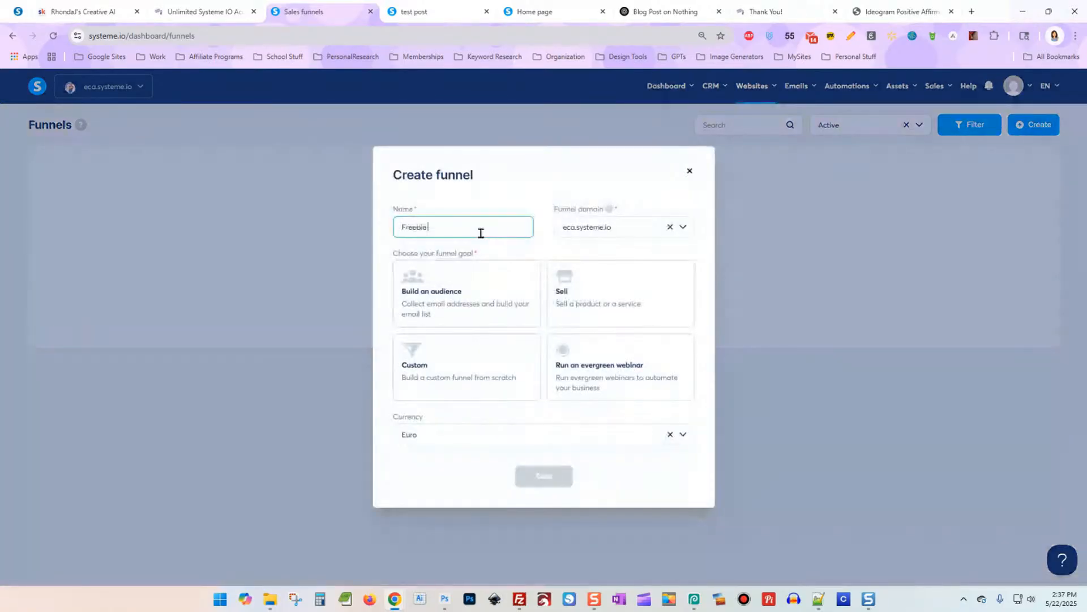
pyautogui.write(' Funnel')
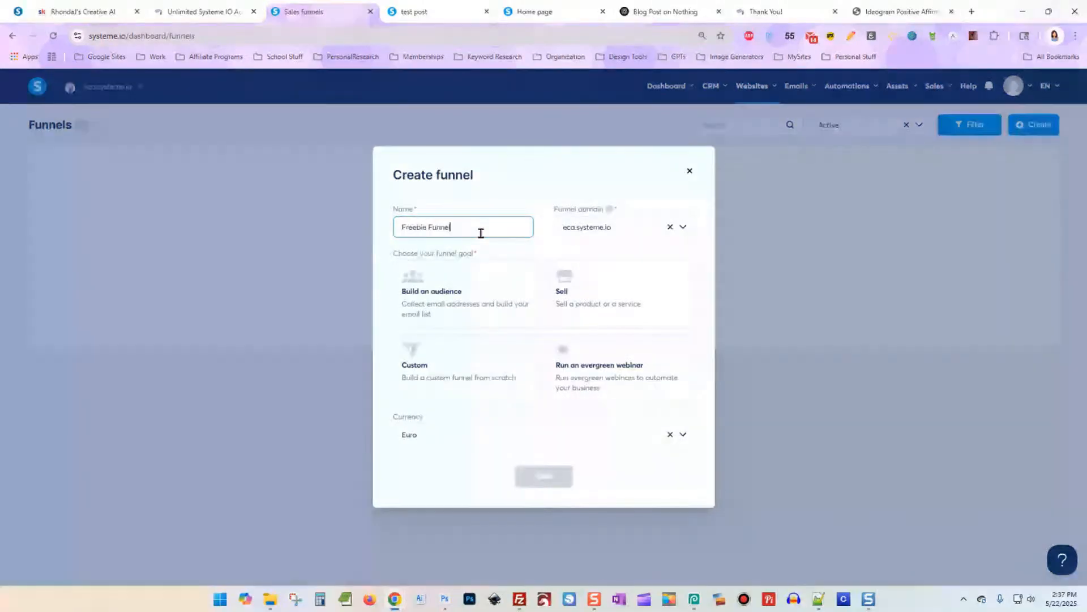
pyautogui.click(618, 227)
pyautogui.click(592, 271)
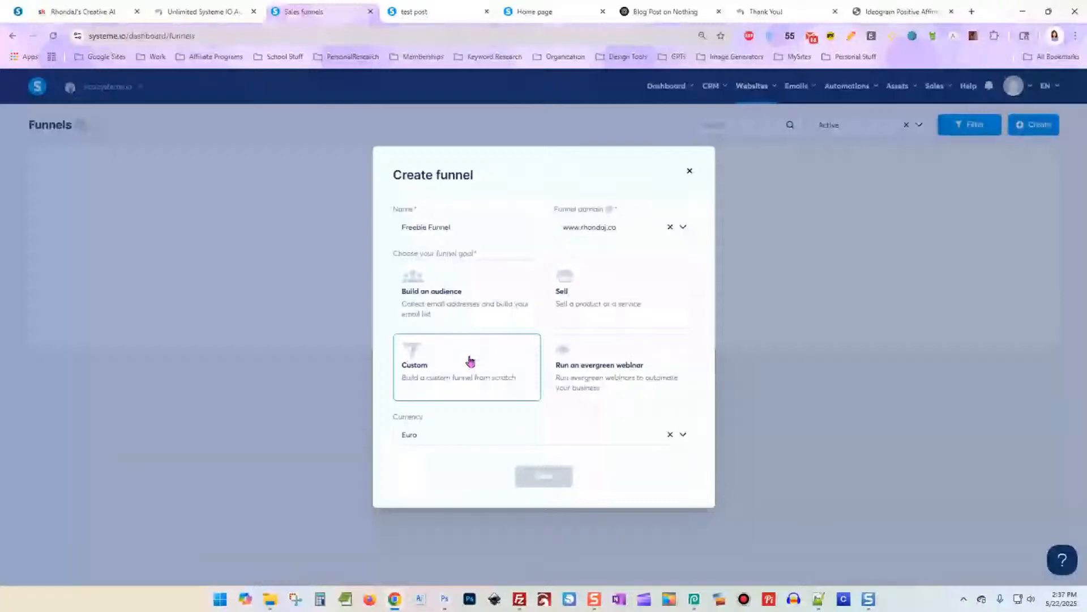
pyautogui.click(470, 359)
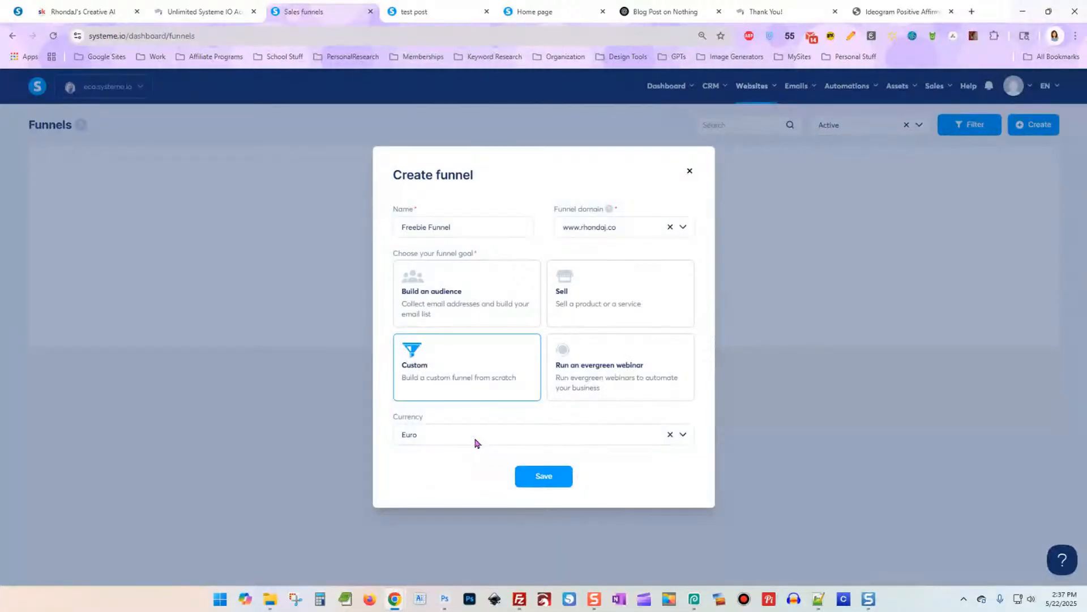
# Step: Set the funnel's currency to U.S. Dollar and save the new funnel
pyautogui.click(477, 443)
pyautogui.scroll(-7, 499, 478)
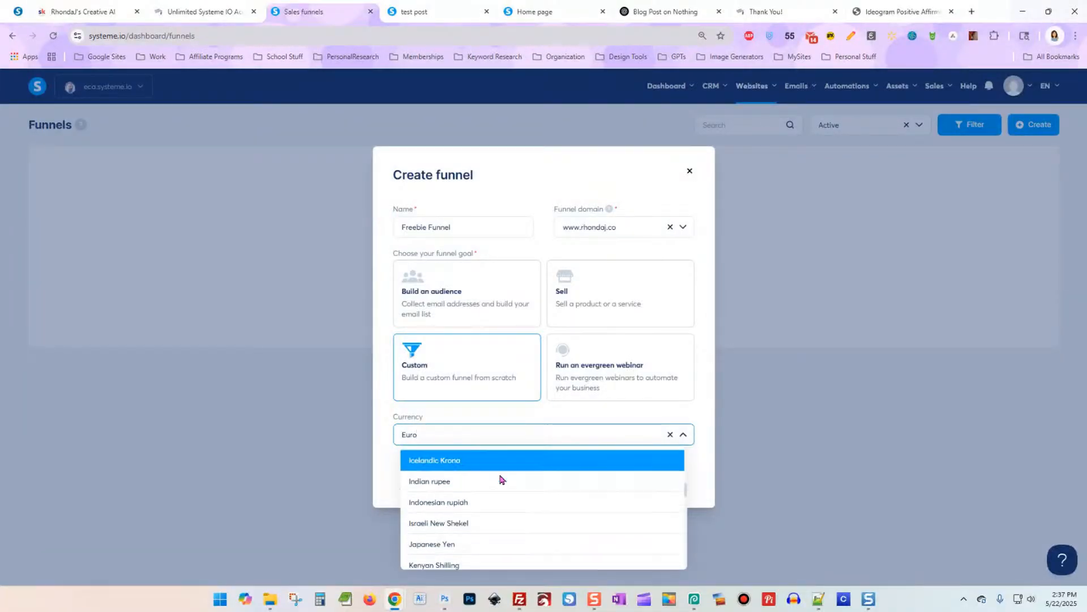
pyautogui.scroll(-5, 507, 504)
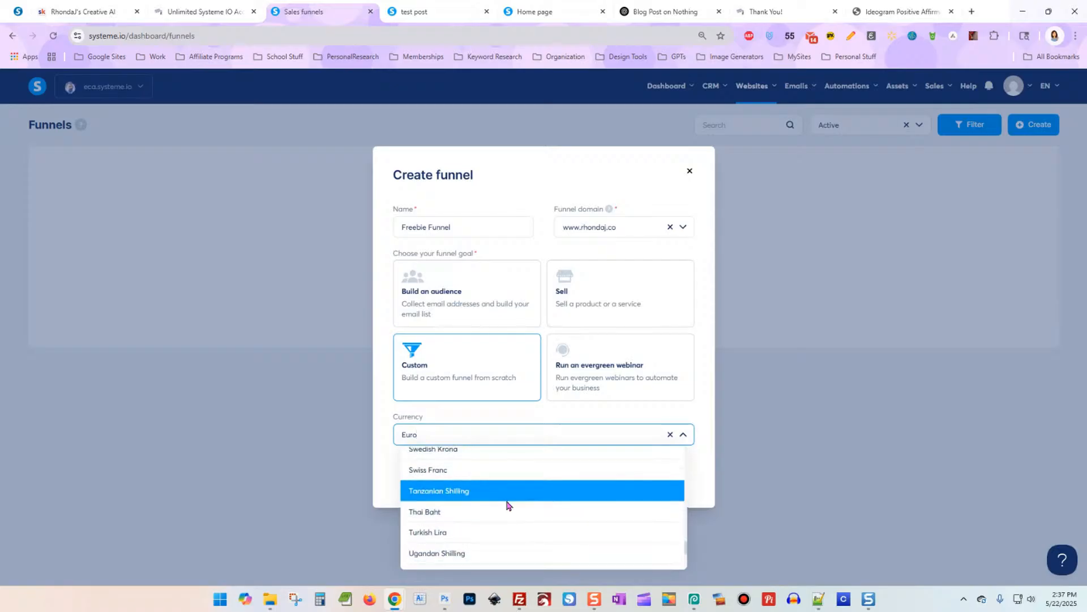
pyautogui.click(510, 518)
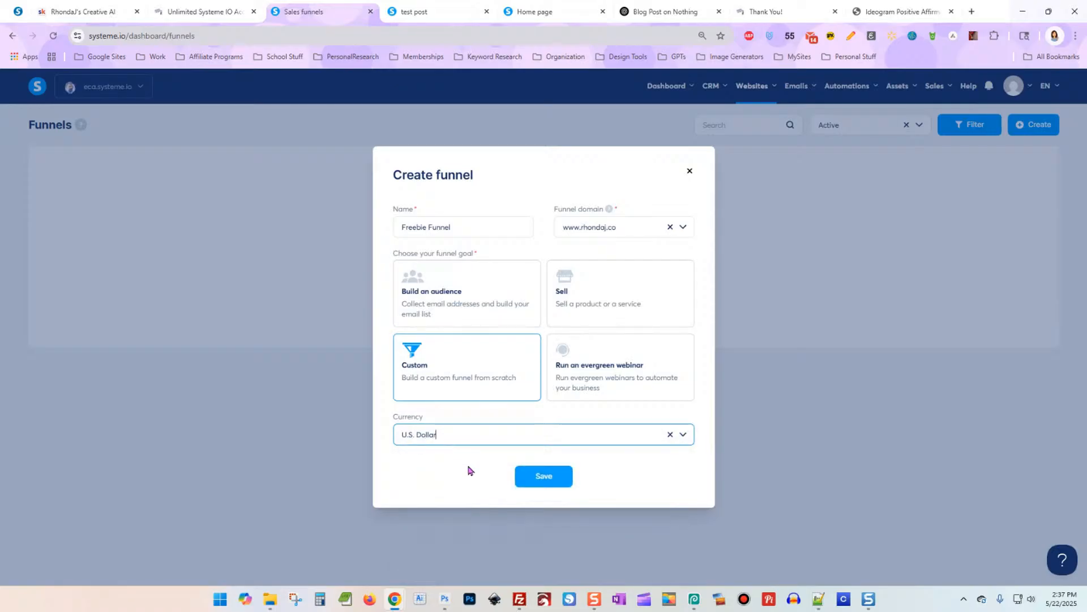
pyautogui.click(469, 469)
pyautogui.click(541, 479)
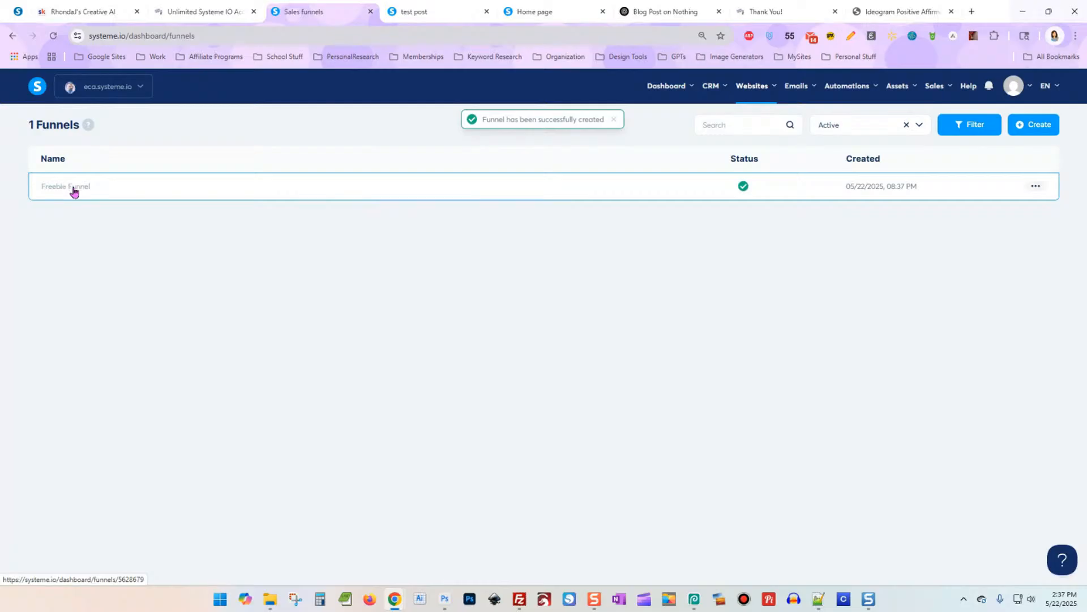
# Step: Open Freebie Funnel and add a template-based step named Squeeze Page with the Squeeze page type
pyautogui.click(57, 187)
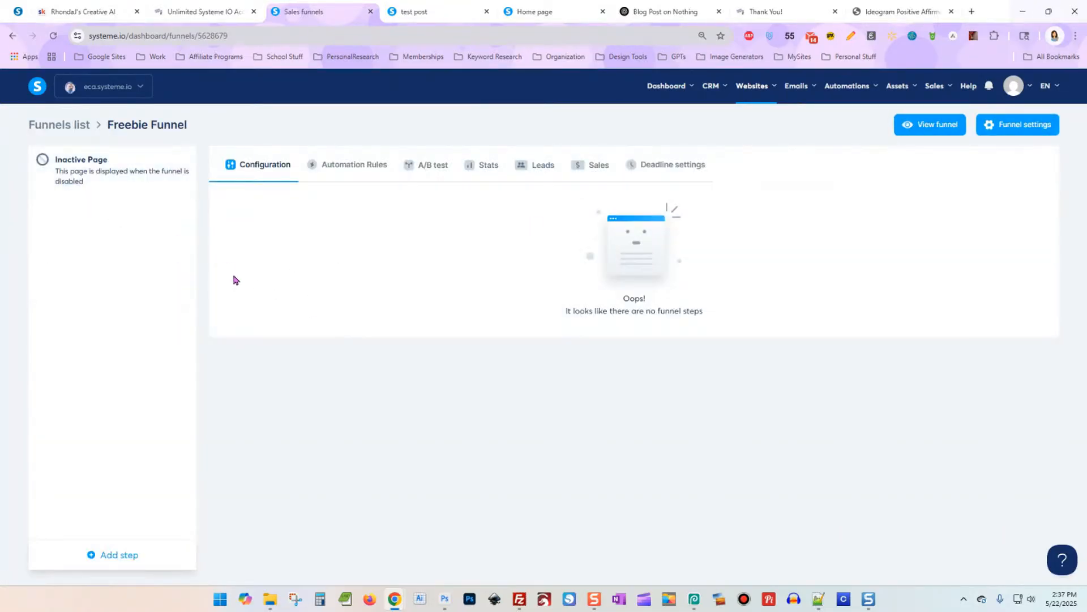
pyautogui.click(119, 555)
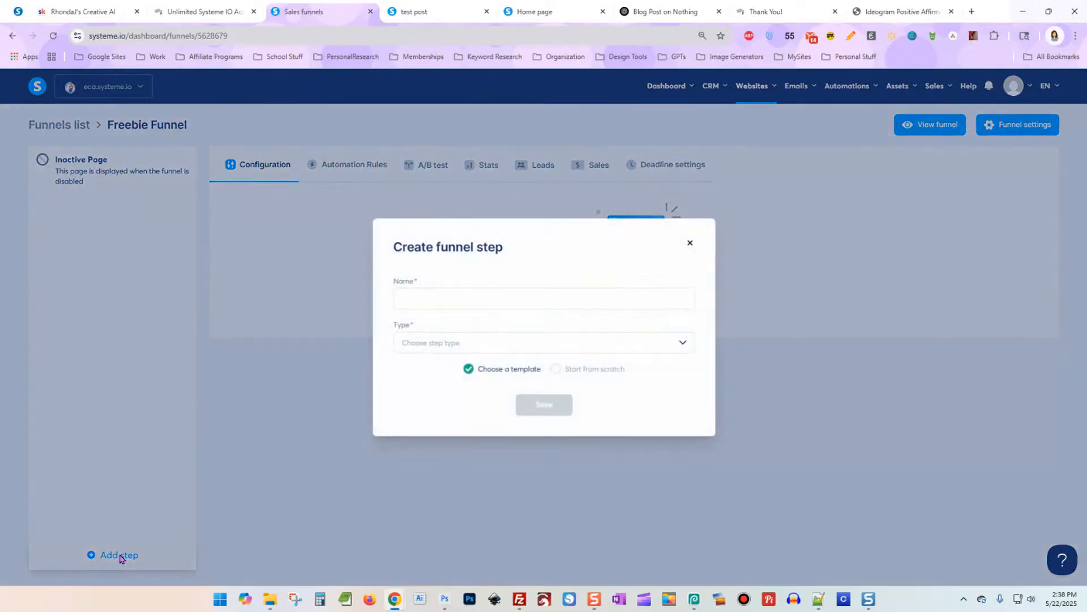
pyautogui.click(476, 299)
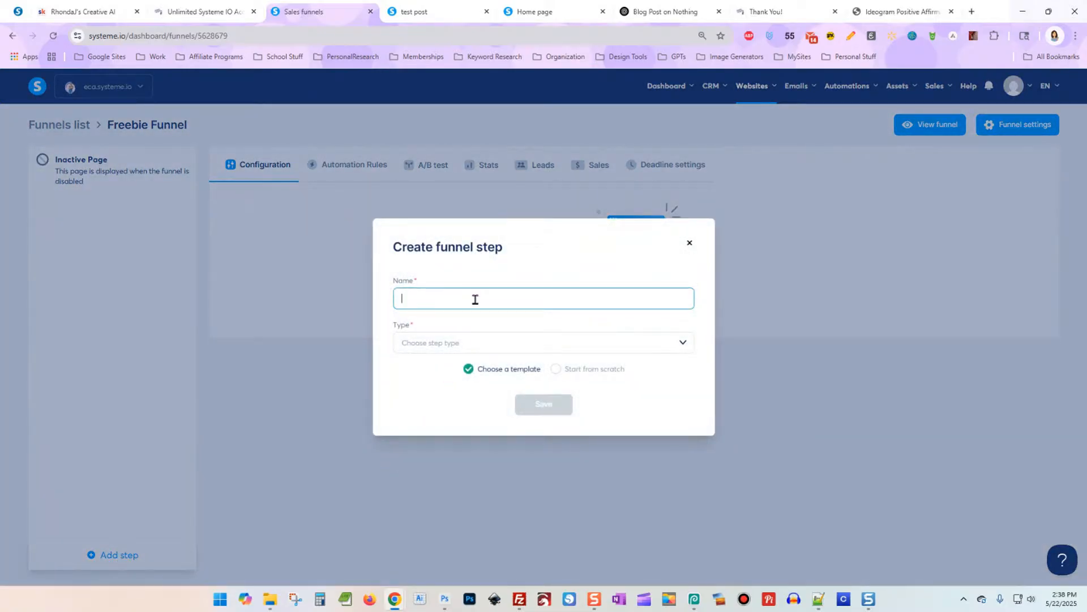
pyautogui.write('Squeezee Page')
pyautogui.click(501, 350)
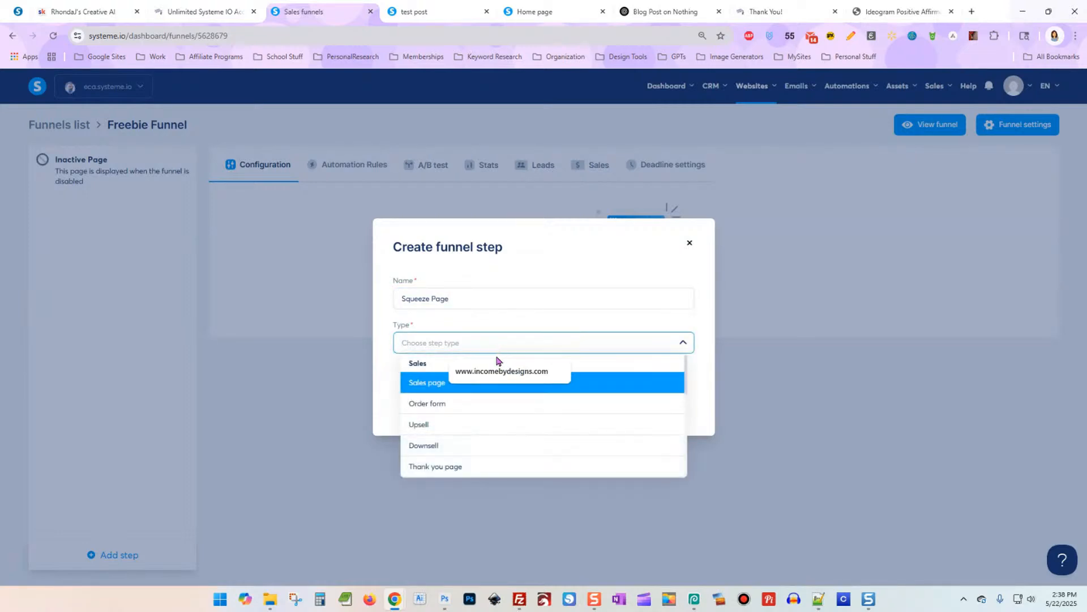
pyautogui.scroll(-2, 508, 441)
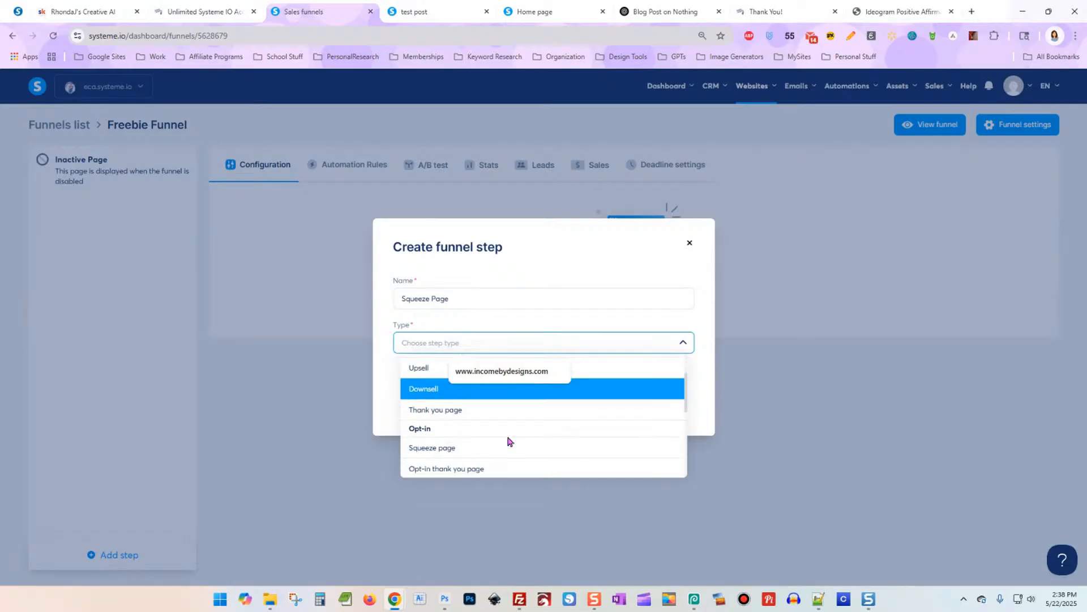
pyautogui.click(517, 448)
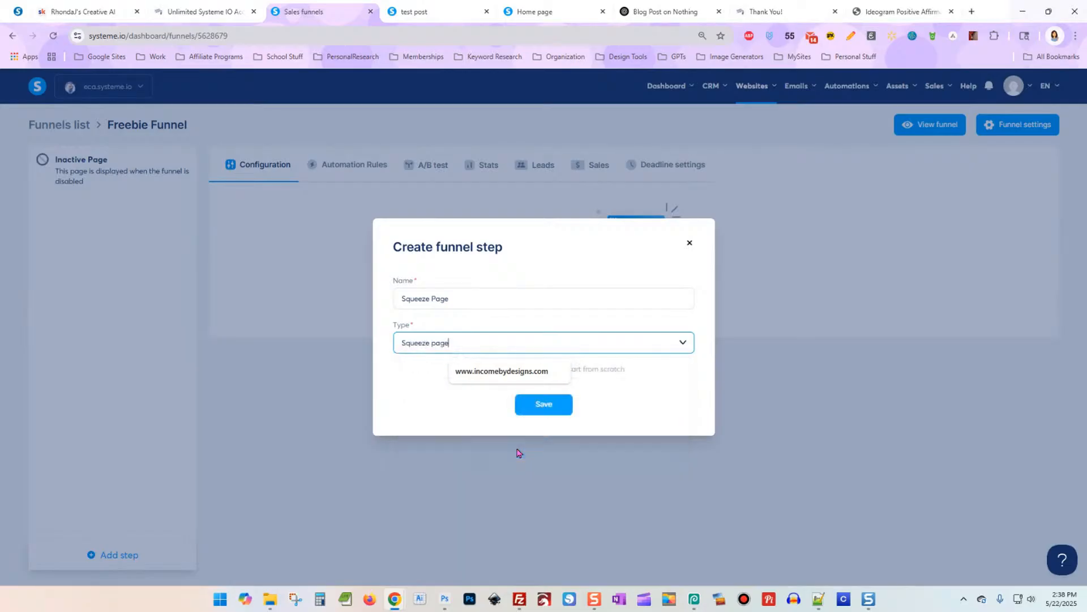
pyautogui.click(545, 405)
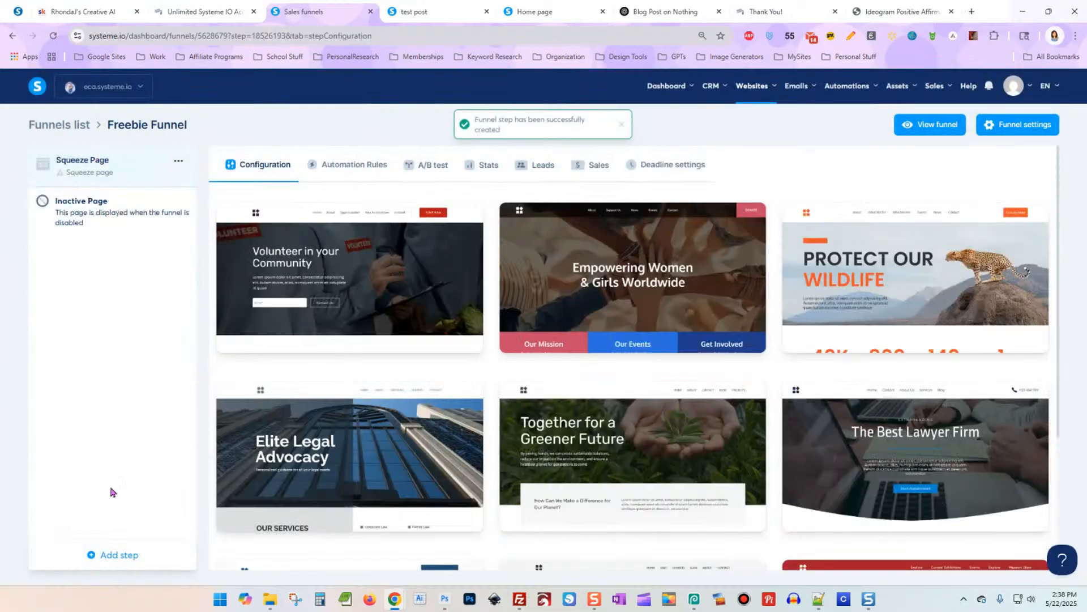
# Step: Add a template-based funnel step named Thank You with the Opt-in thank you page type
pyautogui.click(106, 558)
pyautogui.click(480, 301)
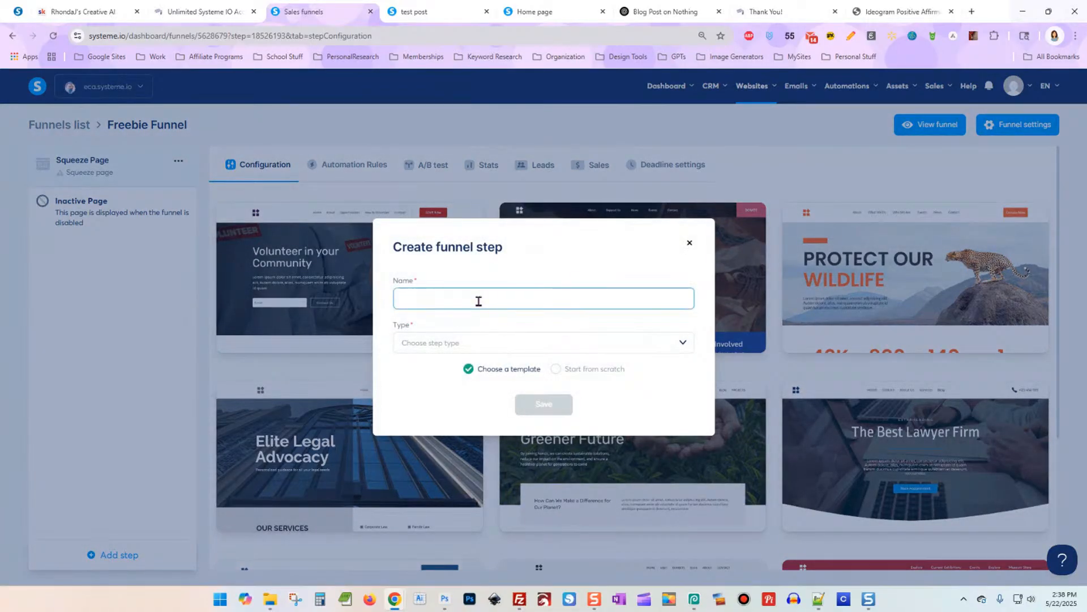
pyautogui.write('Thank You')
pyautogui.click(502, 343)
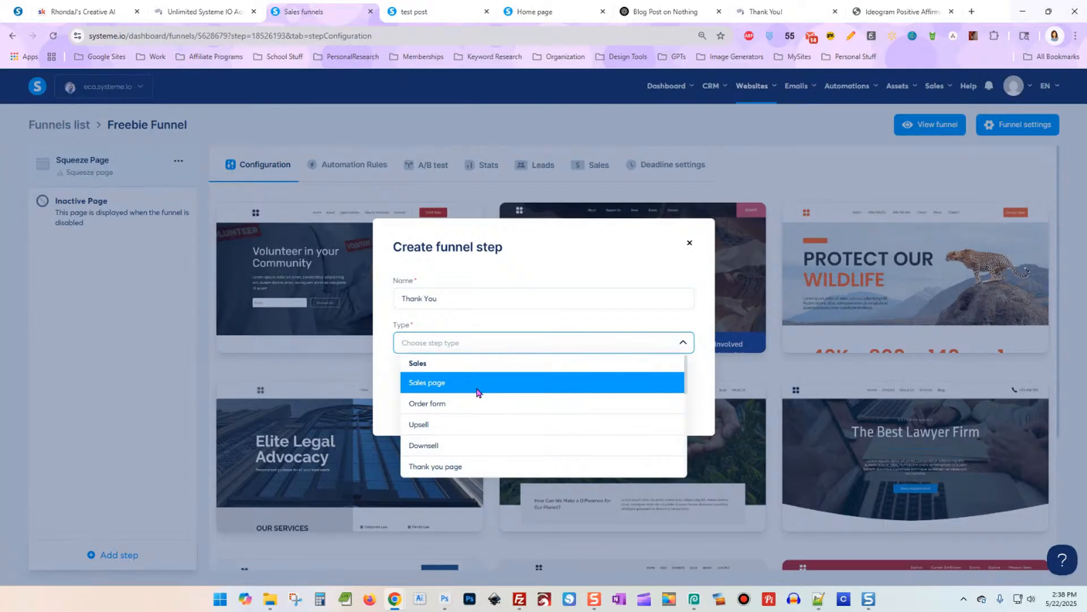
pyautogui.scroll(-1, 479, 395)
pyautogui.scroll(-3, 479, 395)
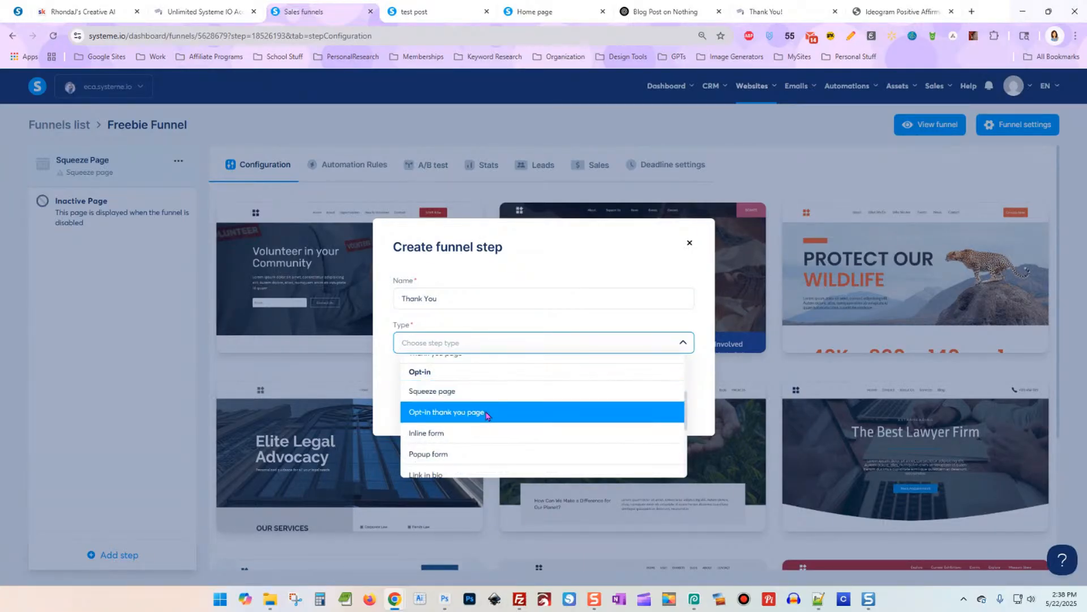
pyautogui.click(491, 413)
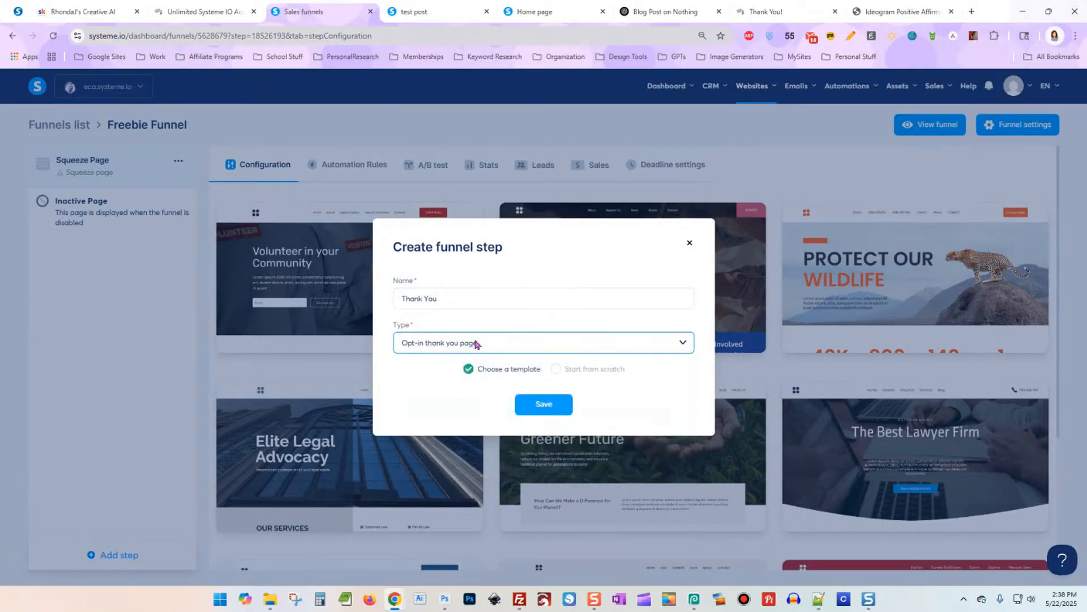
pyautogui.click(542, 404)
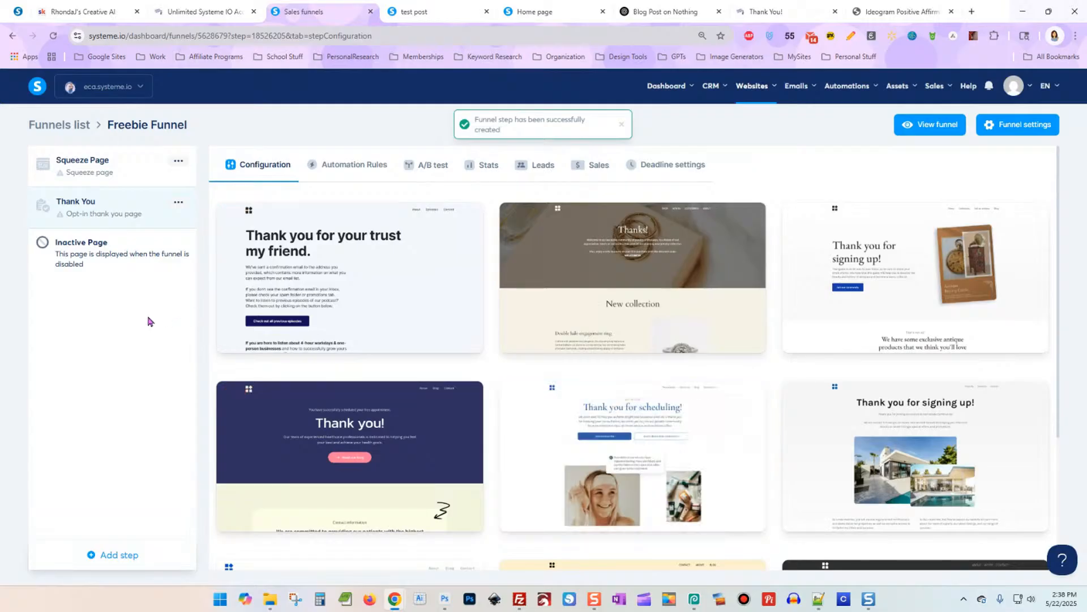
# Step: Look through the Squeeze Page step's available templates and its management options
pyautogui.click(121, 174)
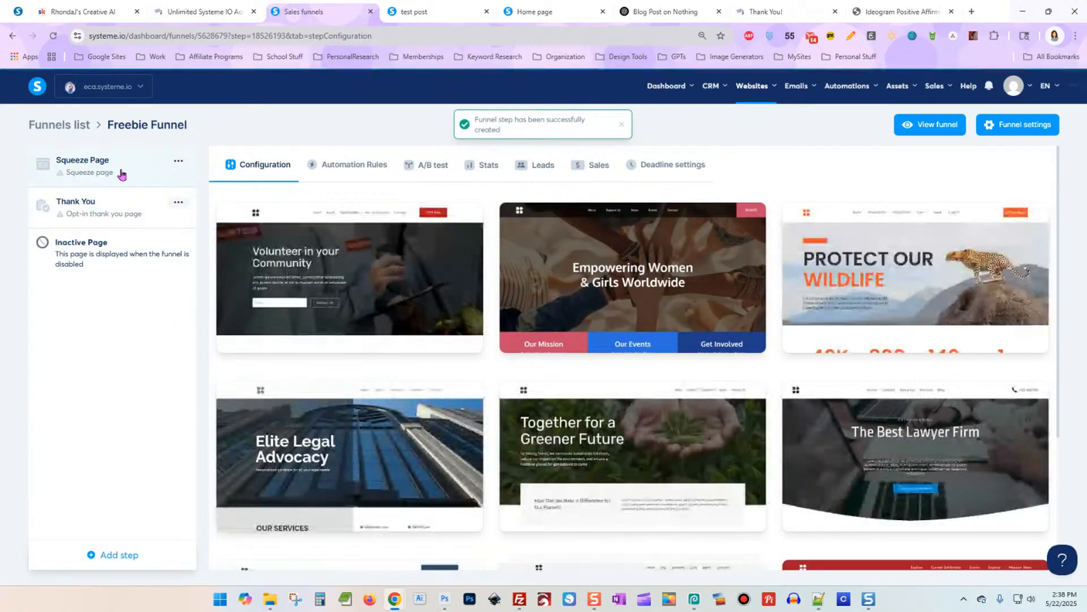
pyautogui.scroll(-3, 772, 416)
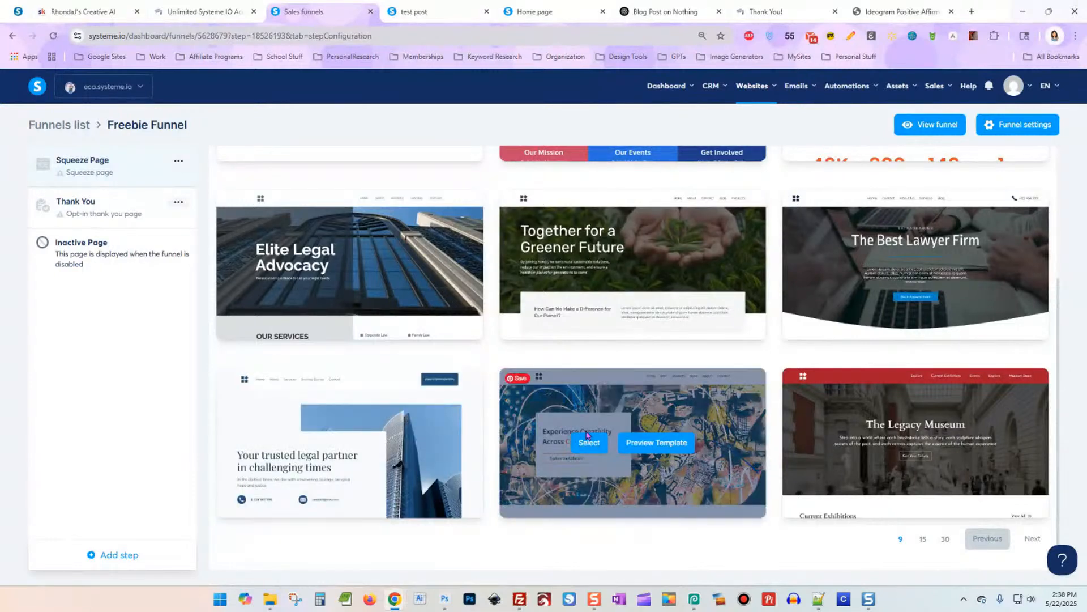
pyautogui.scroll(3, 612, 419)
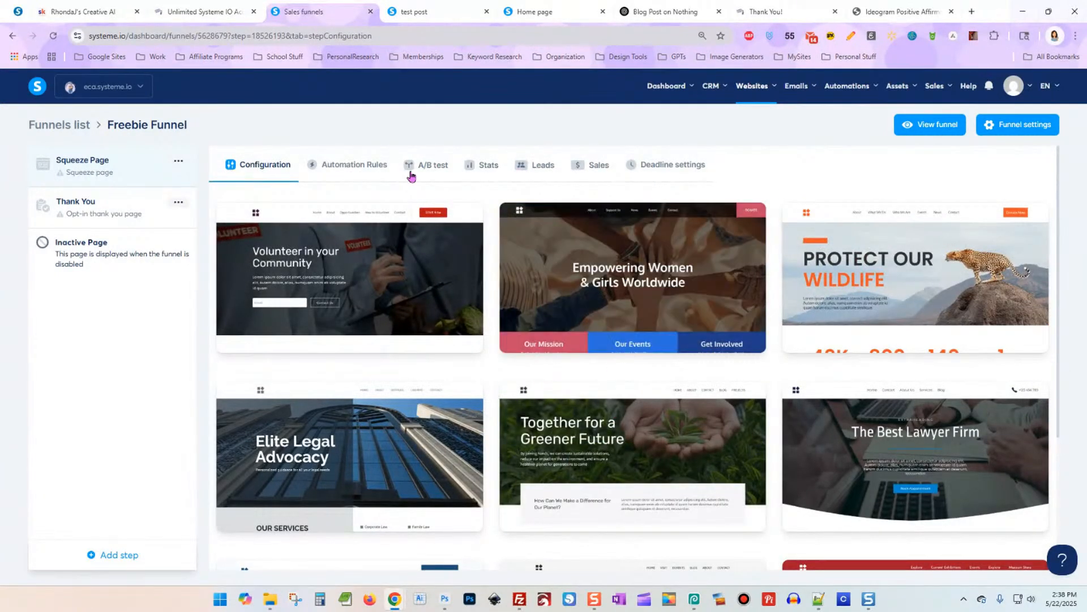
pyautogui.click(179, 161)
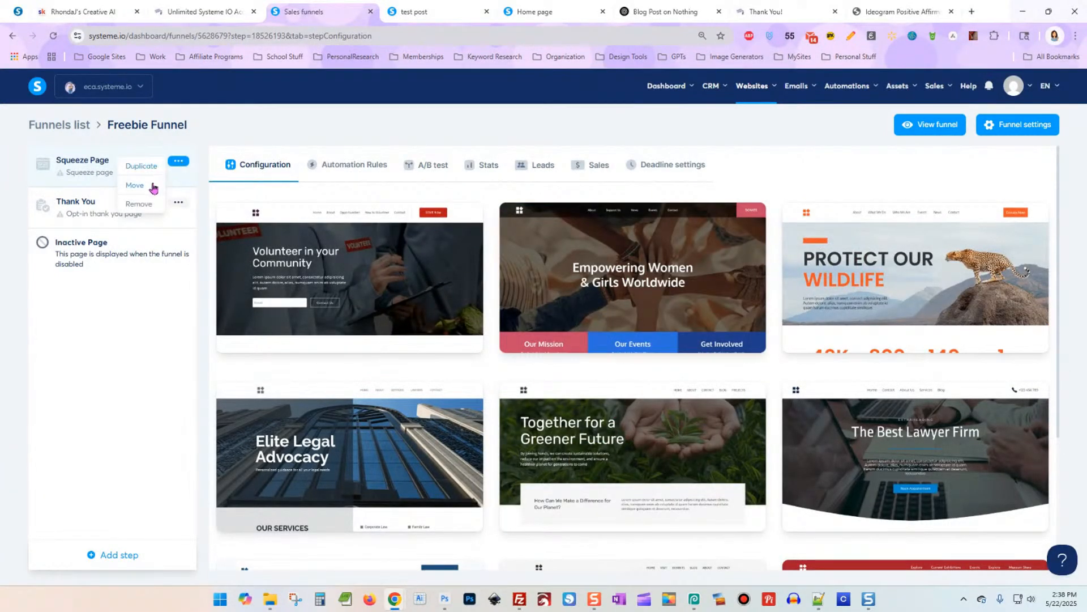
pyautogui.click(90, 174)
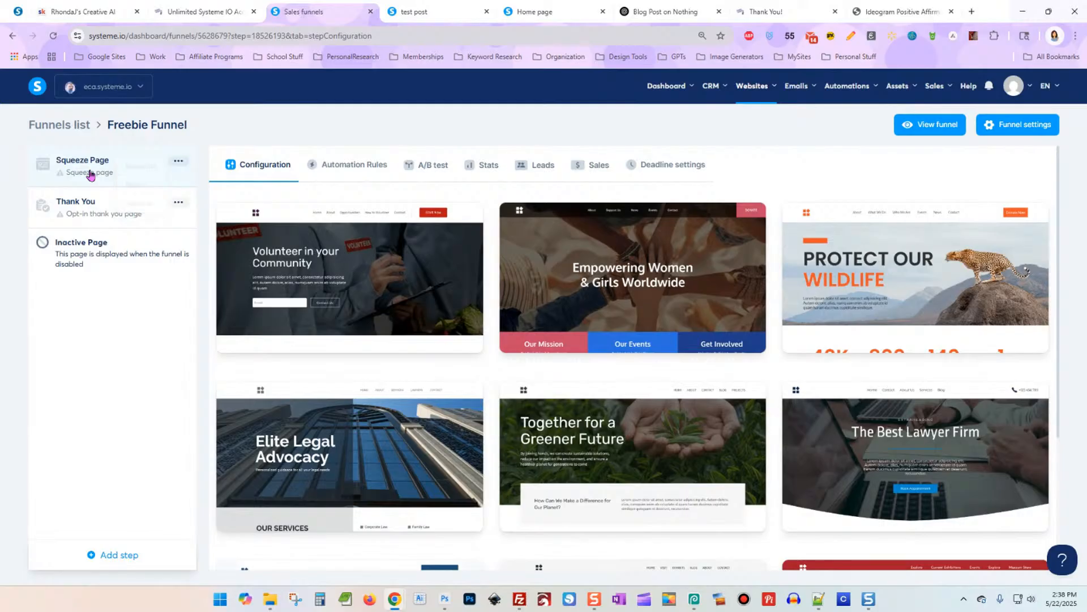
# Step: Add a funnel step named Funnel Step 1 with the Squeeze page type, starting from scratch
pyautogui.click(104, 555)
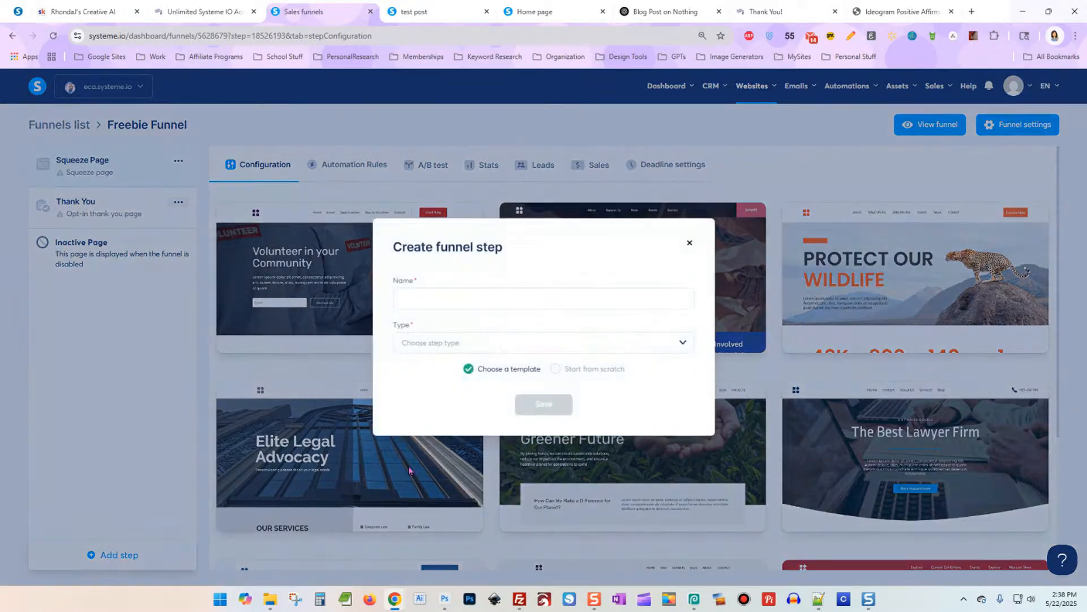
pyautogui.click(522, 298)
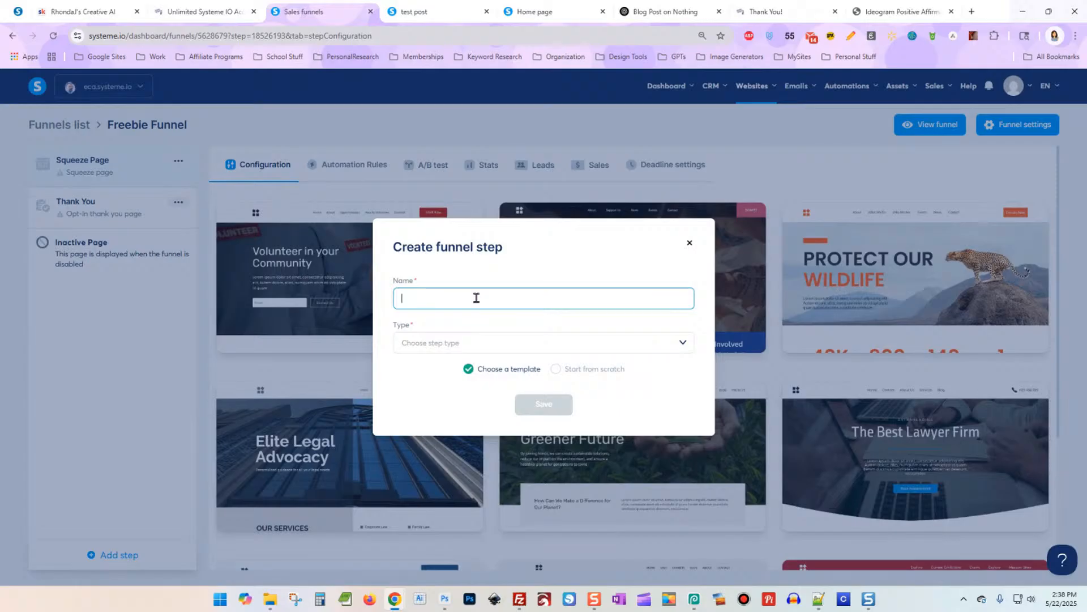
pyautogui.write('Step 1')
pyautogui.click(466, 343)
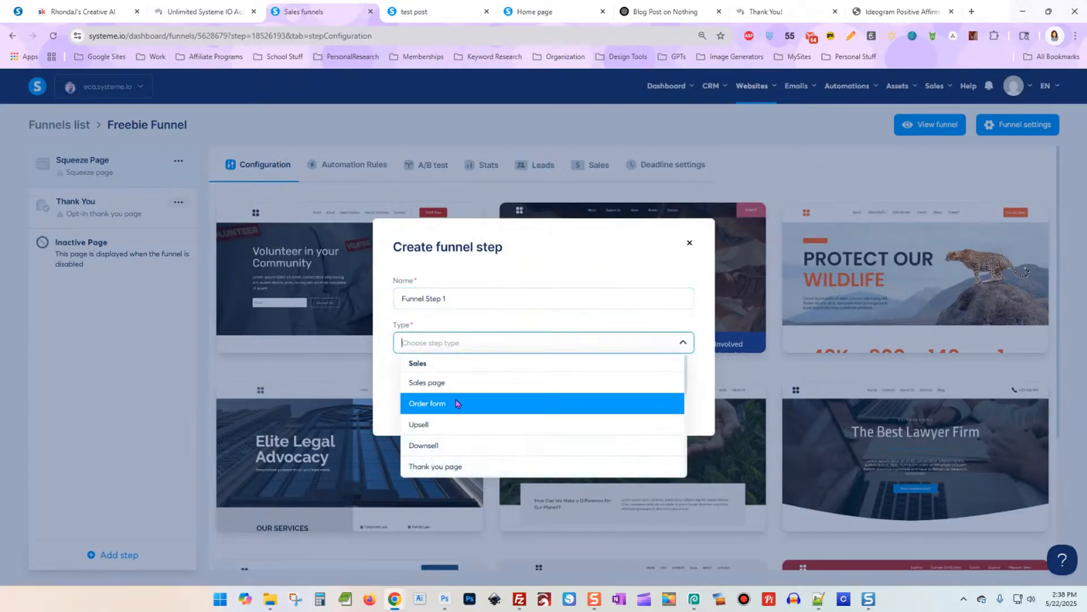
pyautogui.scroll(-5, 467, 430)
pyautogui.scroll(-4, 468, 445)
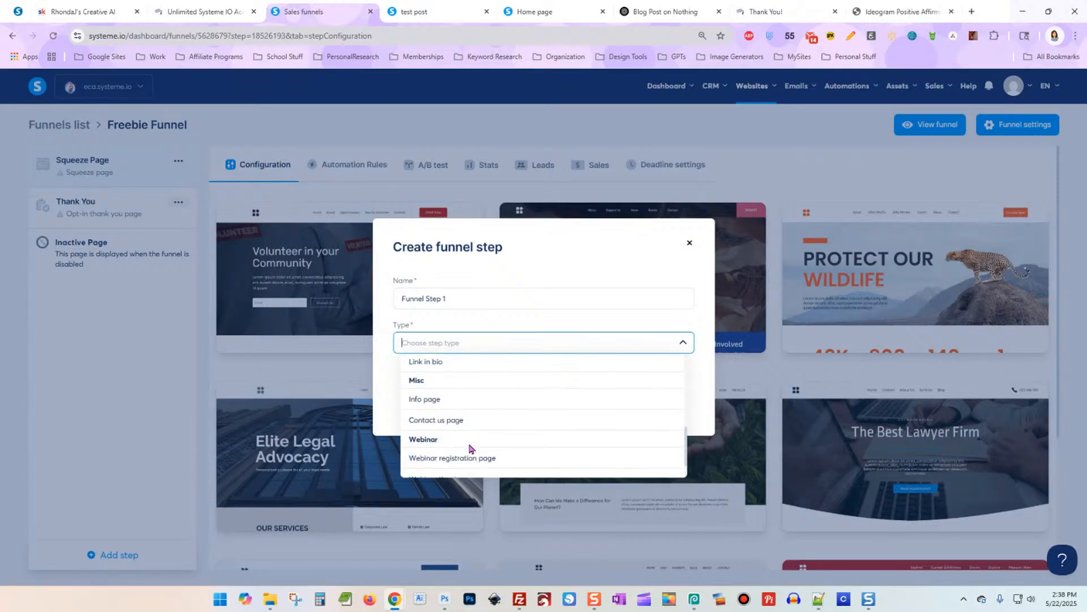
pyautogui.scroll(5, 469, 448)
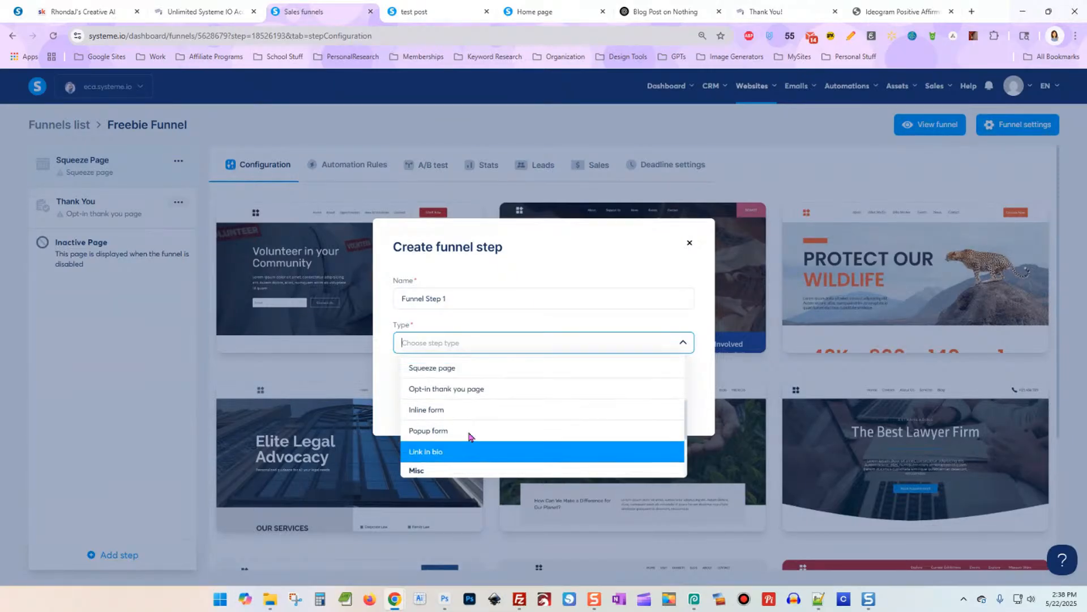
pyautogui.click(460, 415)
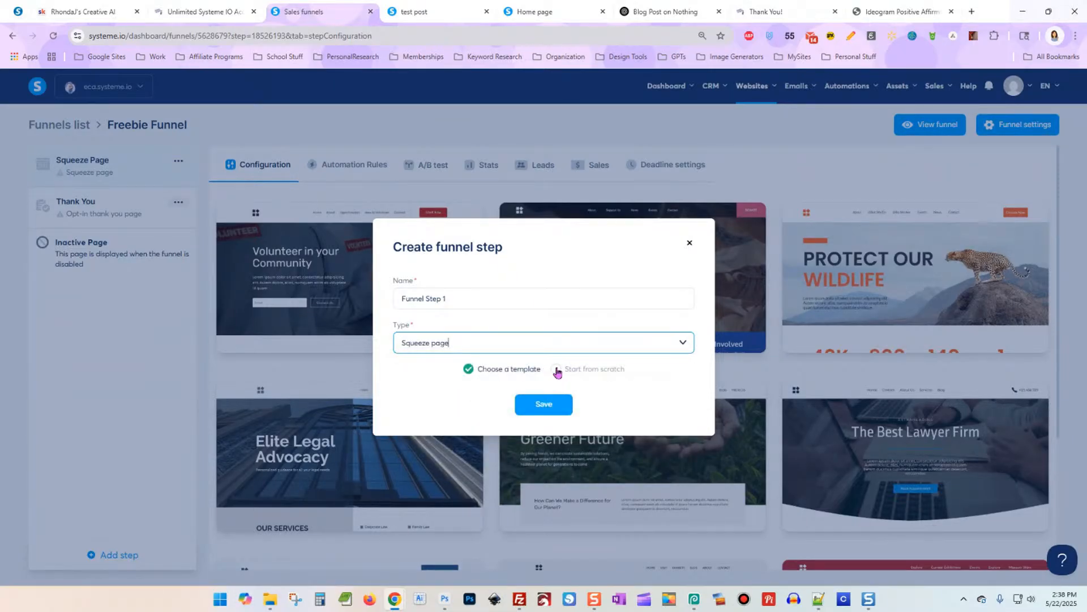
pyautogui.click(555, 368)
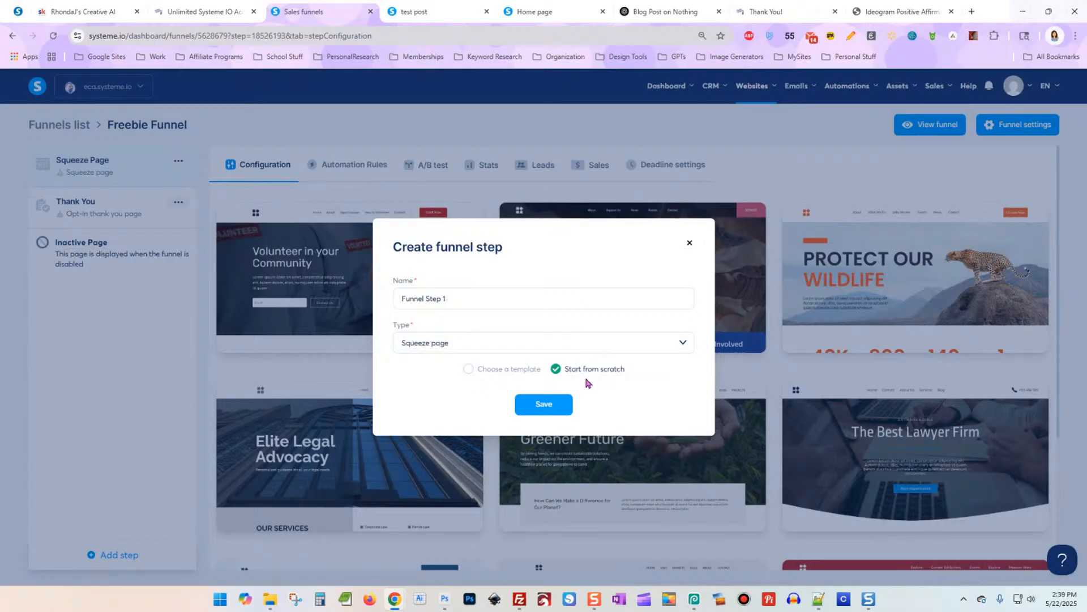
pyautogui.click(539, 405)
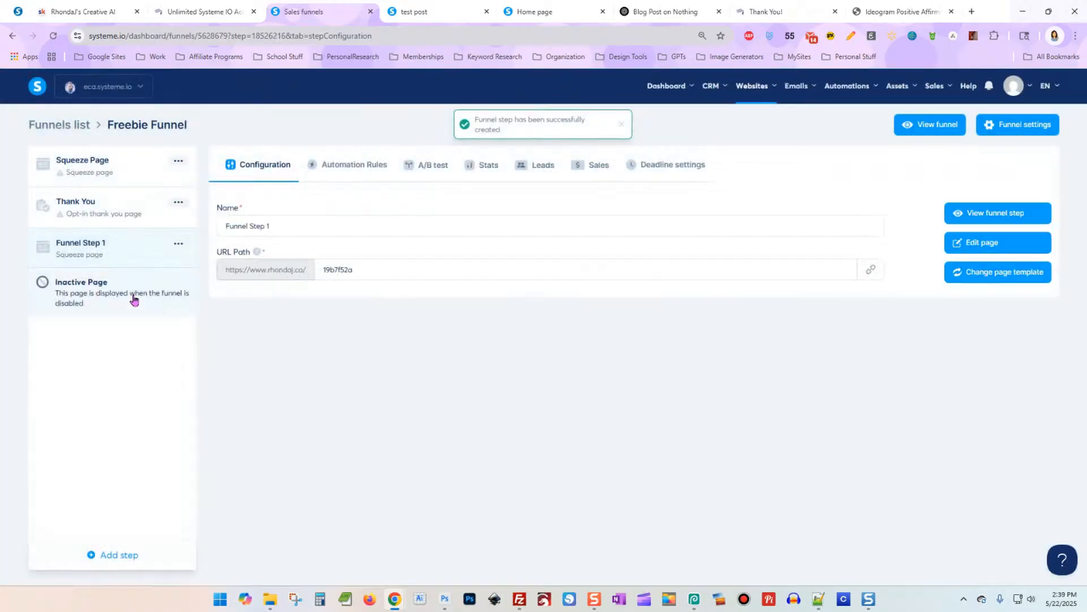
# Step: Move Funnel Step 1 to the start of the funnel and remove the old Squeeze Page step
pyautogui.moveTo(114, 250); pyautogui.dragTo(117, 187)
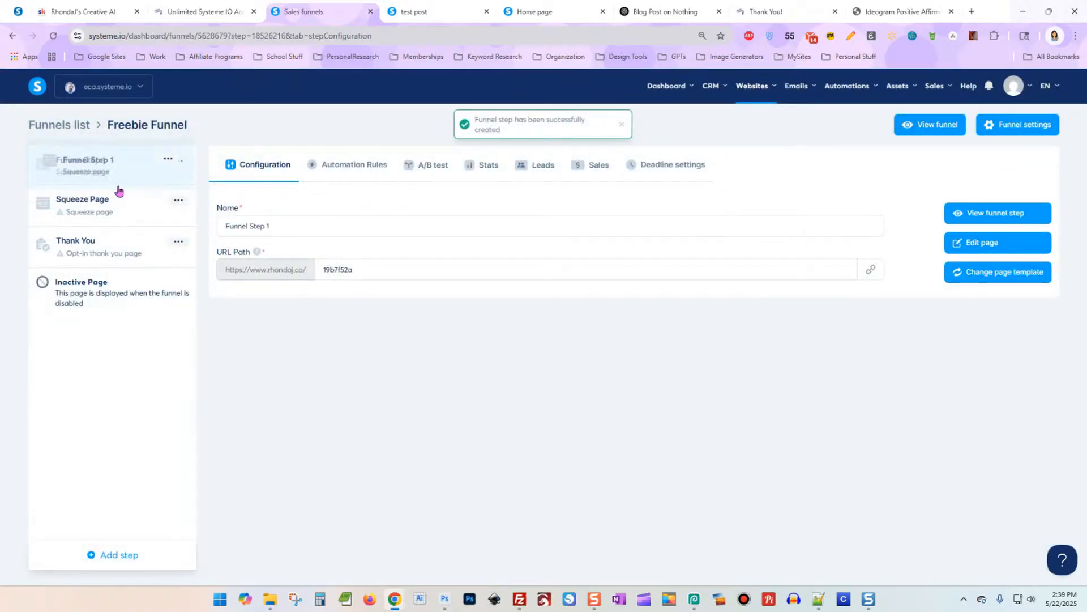
pyautogui.click(178, 200)
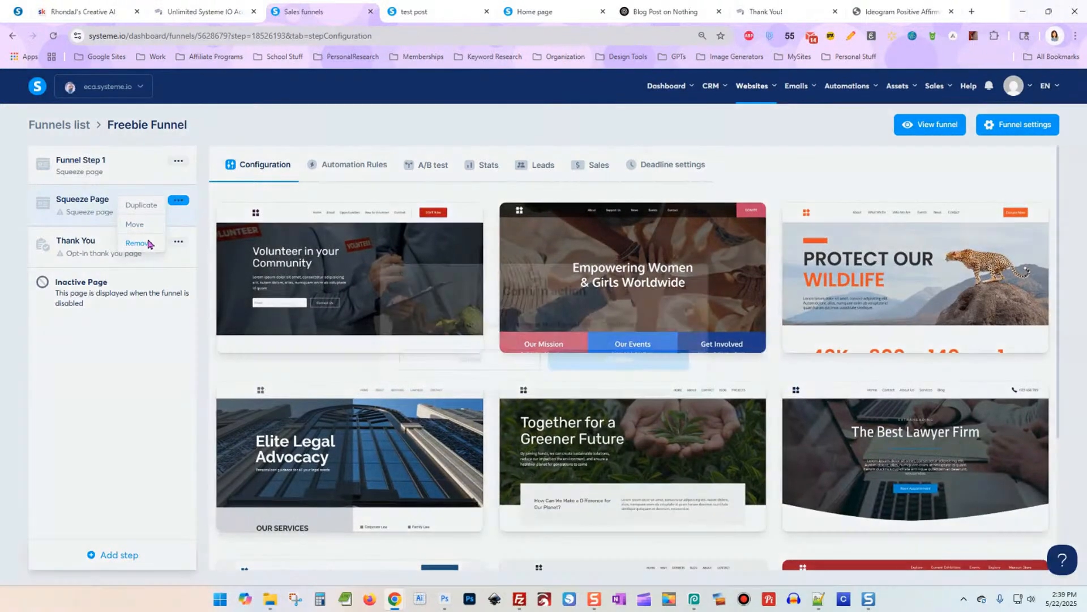
pyautogui.click(149, 244)
pyautogui.click(552, 356)
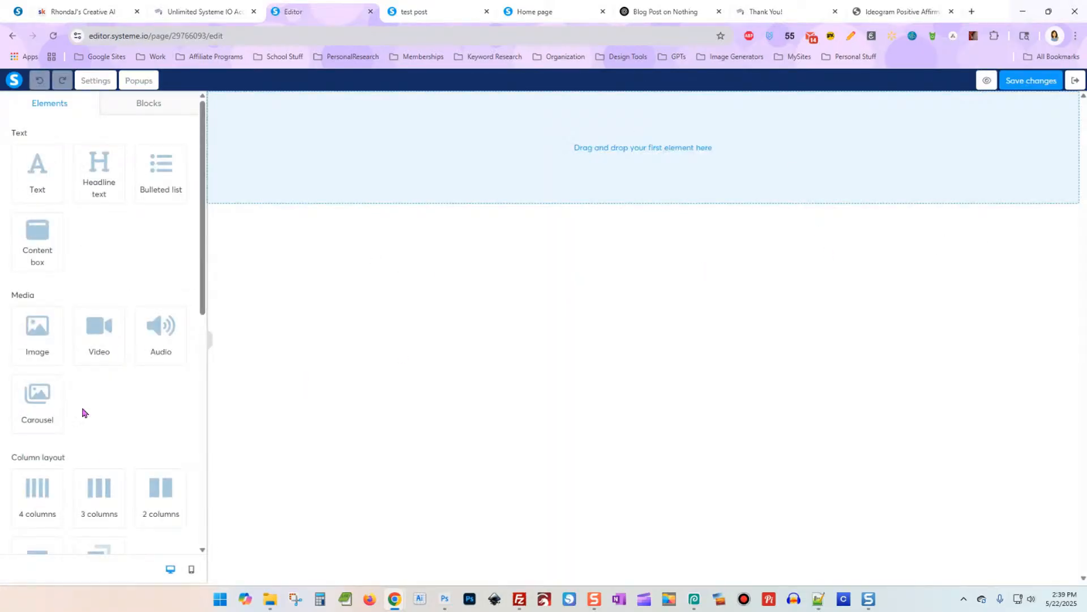
# Step: Build the blank page's layout with a section containing a full-width row and a two-column row below it
pyautogui.scroll(-3, 119, 390)
pyautogui.moveTo(104, 418); pyautogui.dragTo(586, 187)
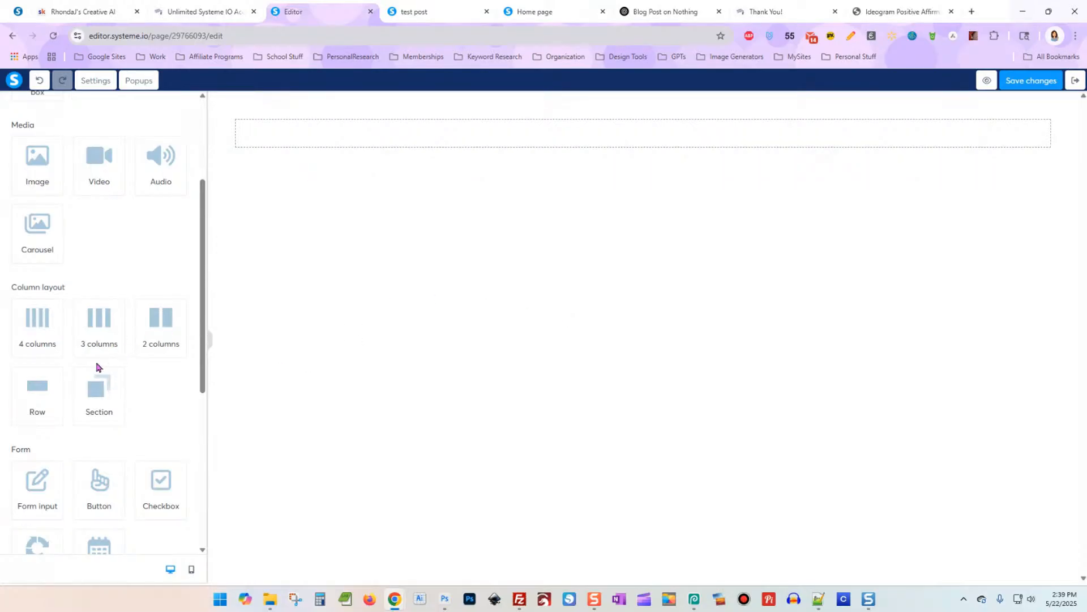
pyautogui.moveTo(39, 391); pyautogui.dragTo(607, 142)
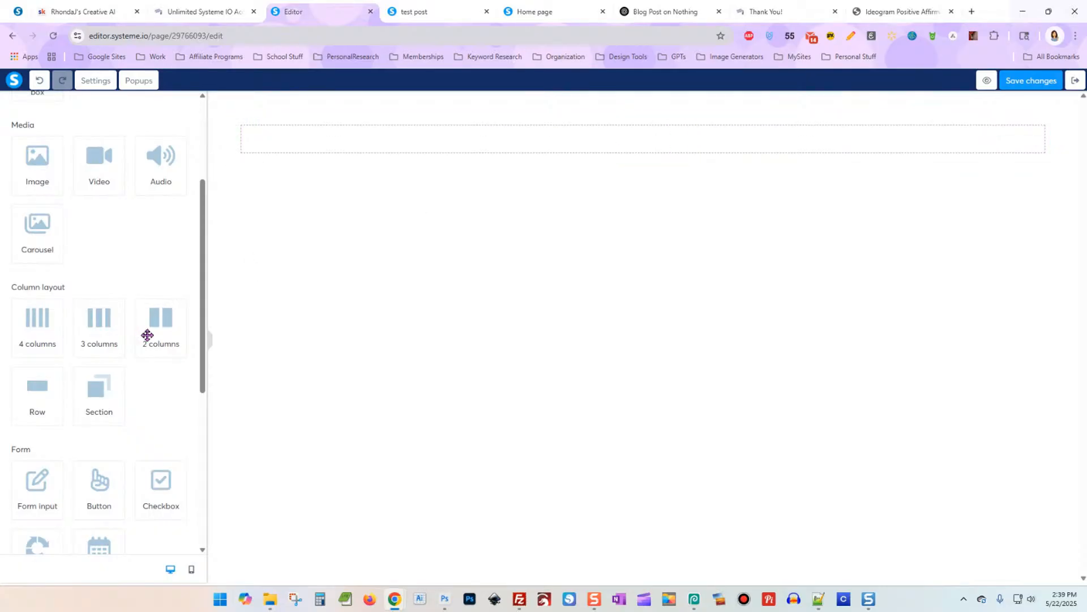
pyautogui.moveTo(148, 335); pyautogui.dragTo(453, 167)
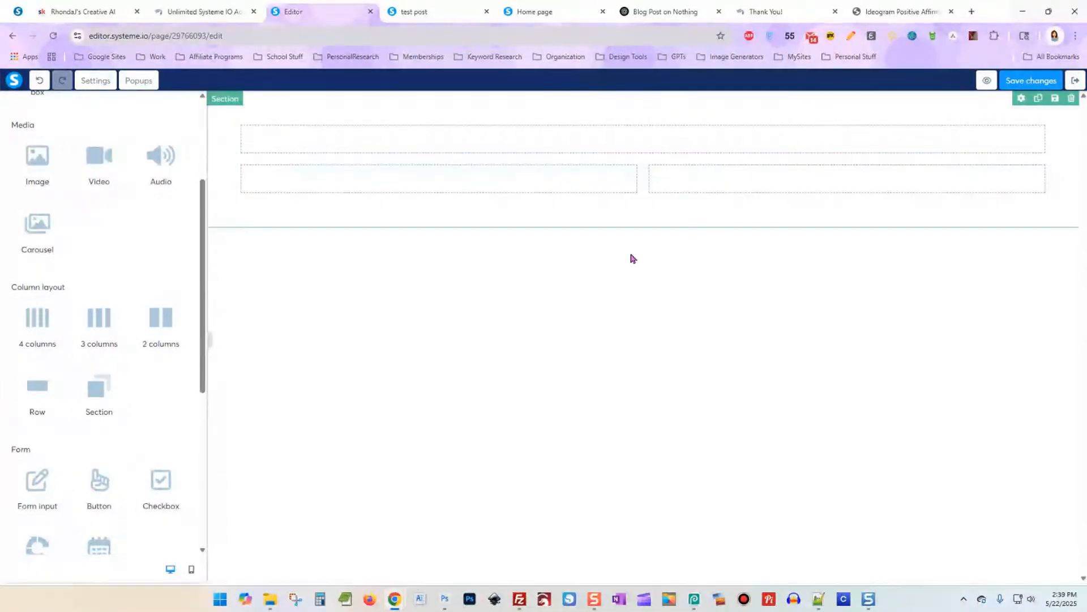
# Step: Add an image placeholder to the left column with a text element above it
pyautogui.moveTo(44, 166); pyautogui.dragTo(395, 178)
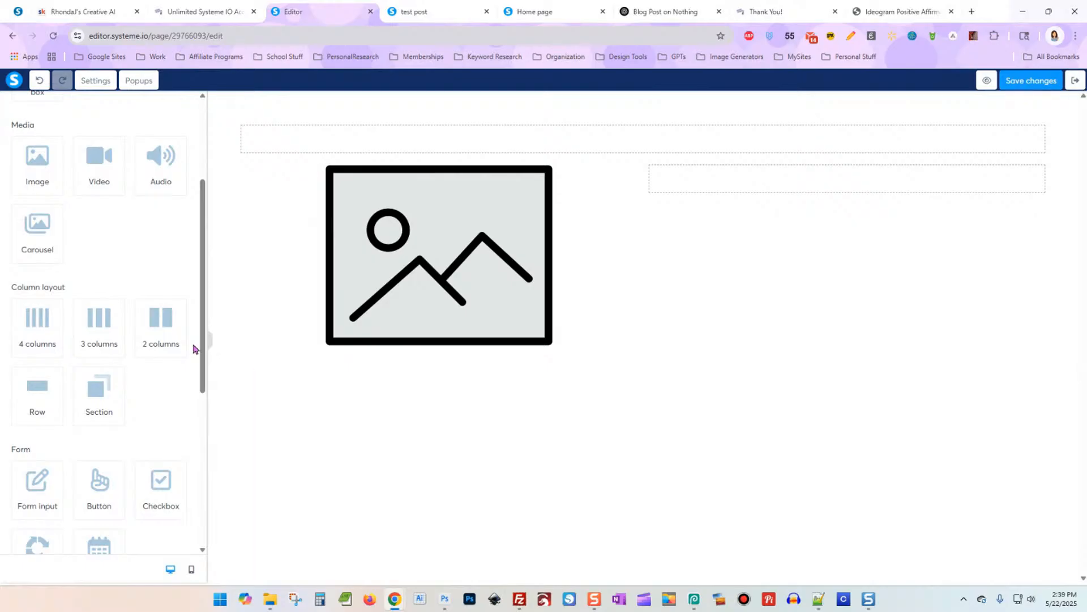
pyautogui.scroll(-2, 47, 363)
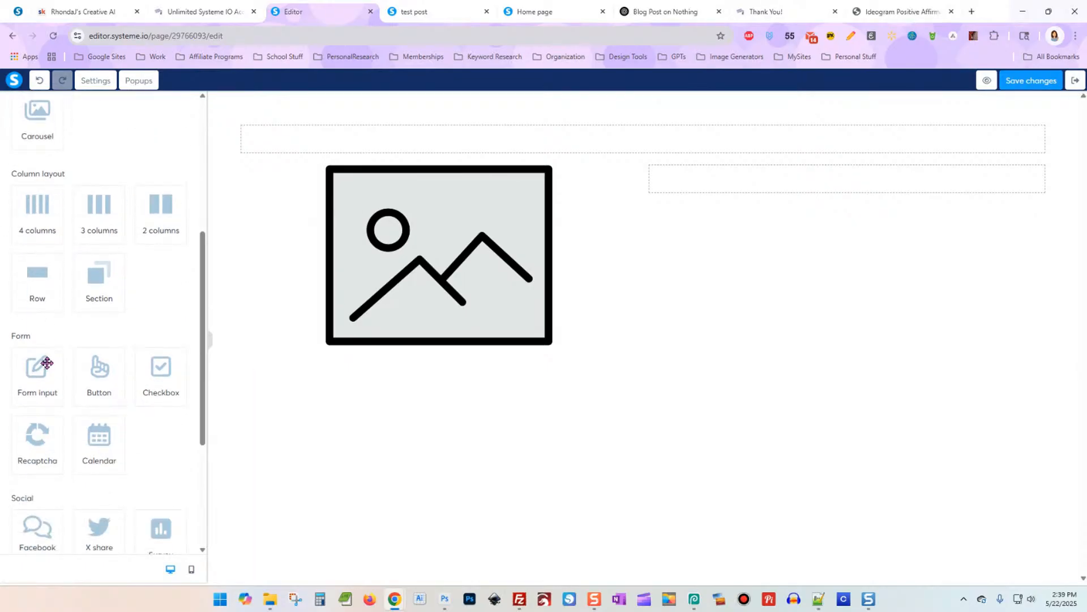
pyautogui.scroll(5, 46, 363)
pyautogui.moveTo(50, 184); pyautogui.dragTo(407, 180)
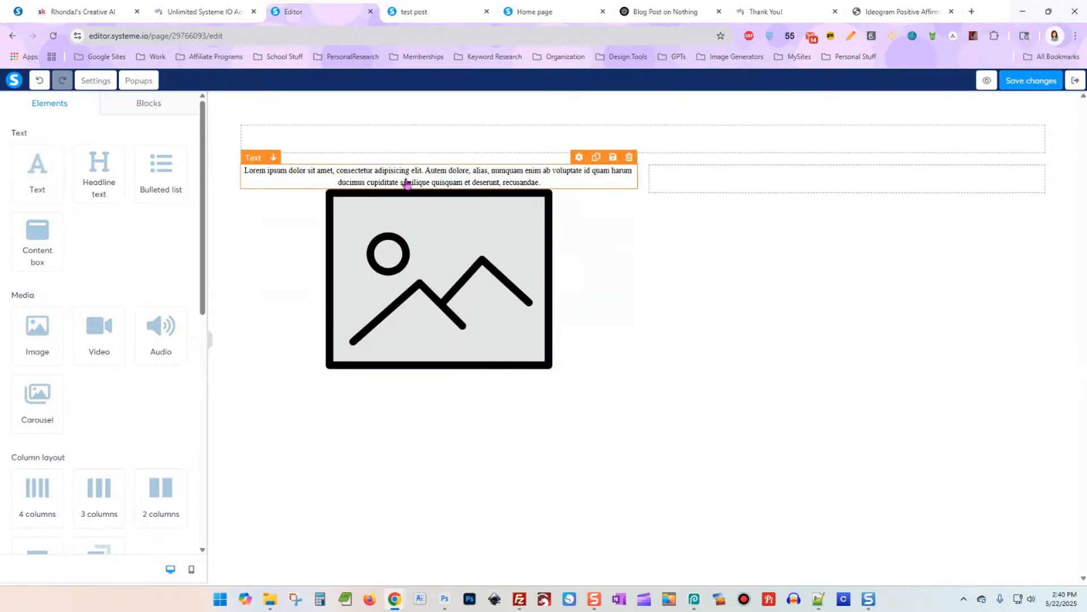
# Step: Add a headline text element to the right column with a text element beneath it
pyautogui.click(757, 186)
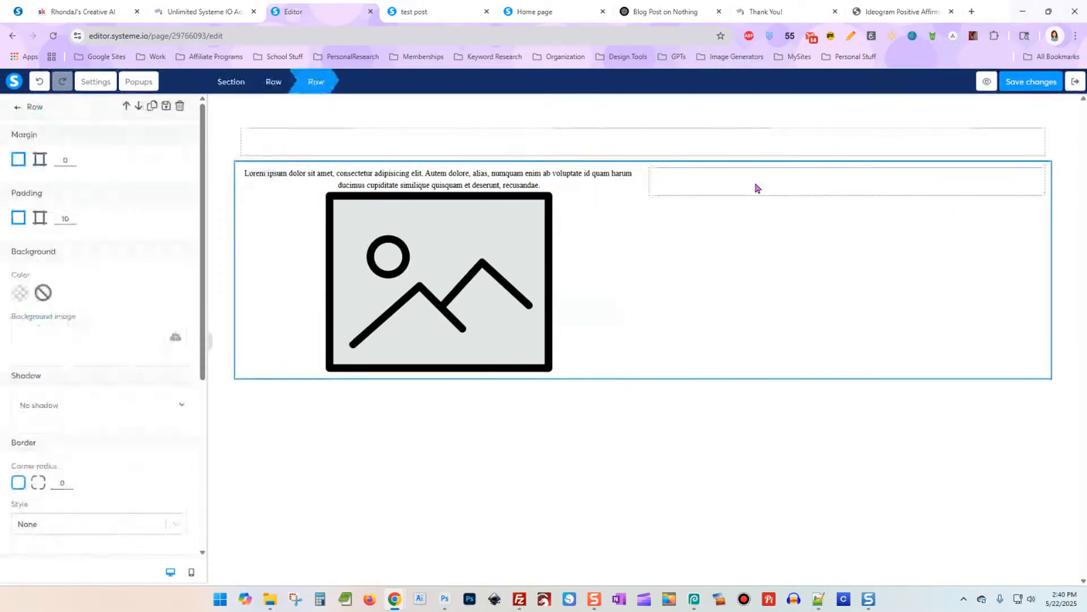
pyautogui.click(758, 188)
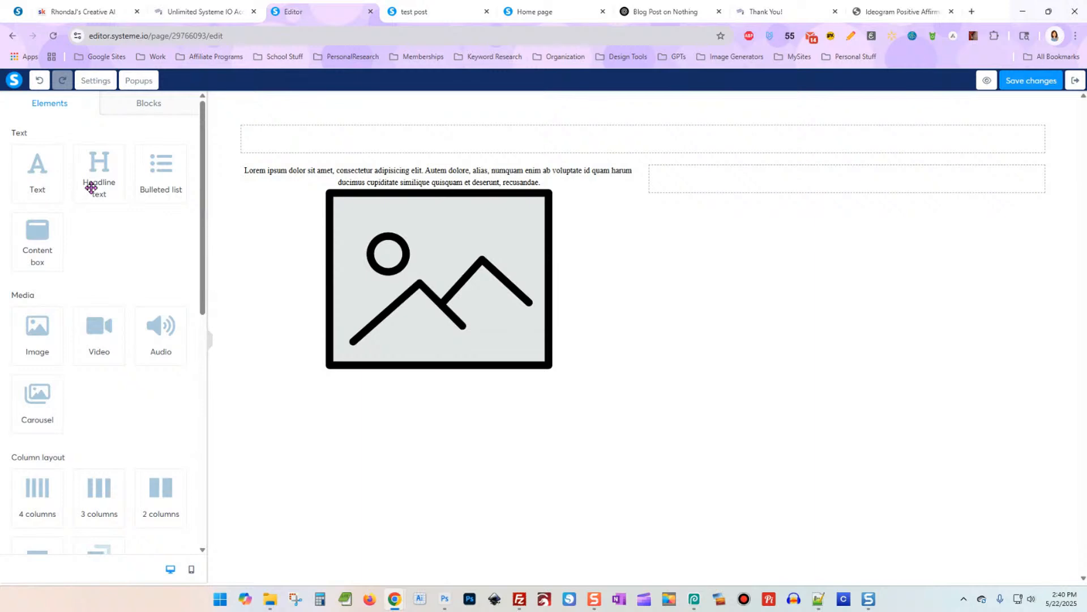
pyautogui.moveTo(92, 182); pyautogui.dragTo(720, 181)
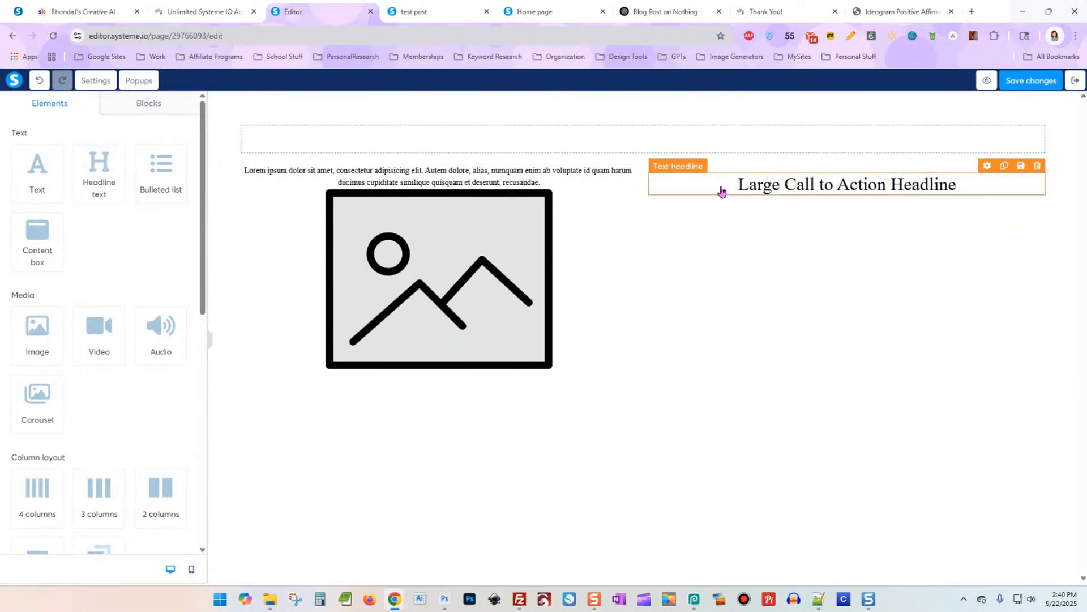
pyautogui.moveTo(37, 170); pyautogui.dragTo(743, 202)
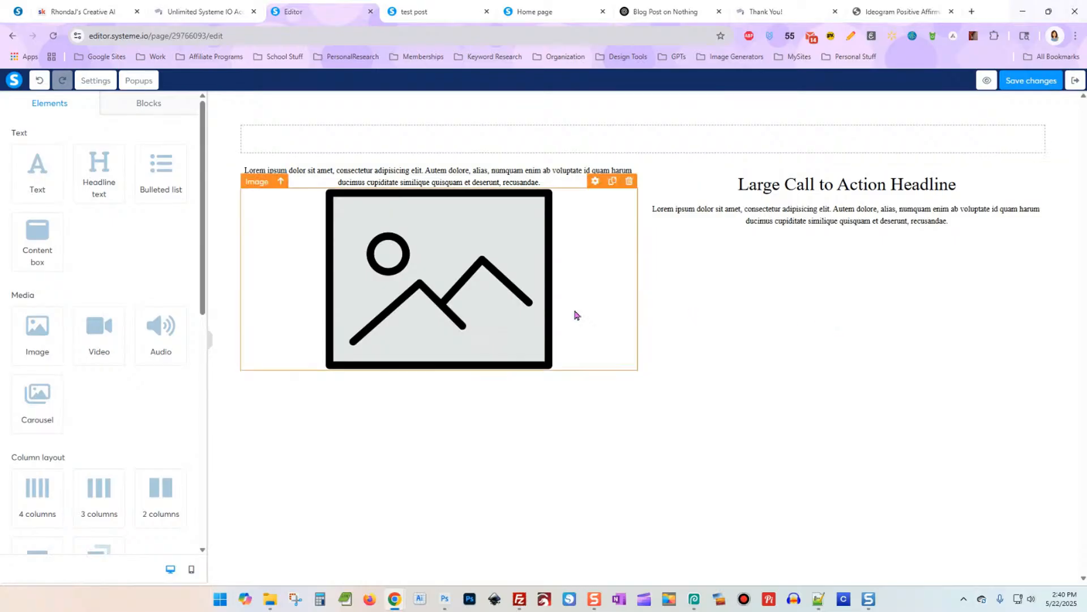
# Step: Add two form inputs and a button below the text in the right column
pyautogui.scroll(-8, 146, 265)
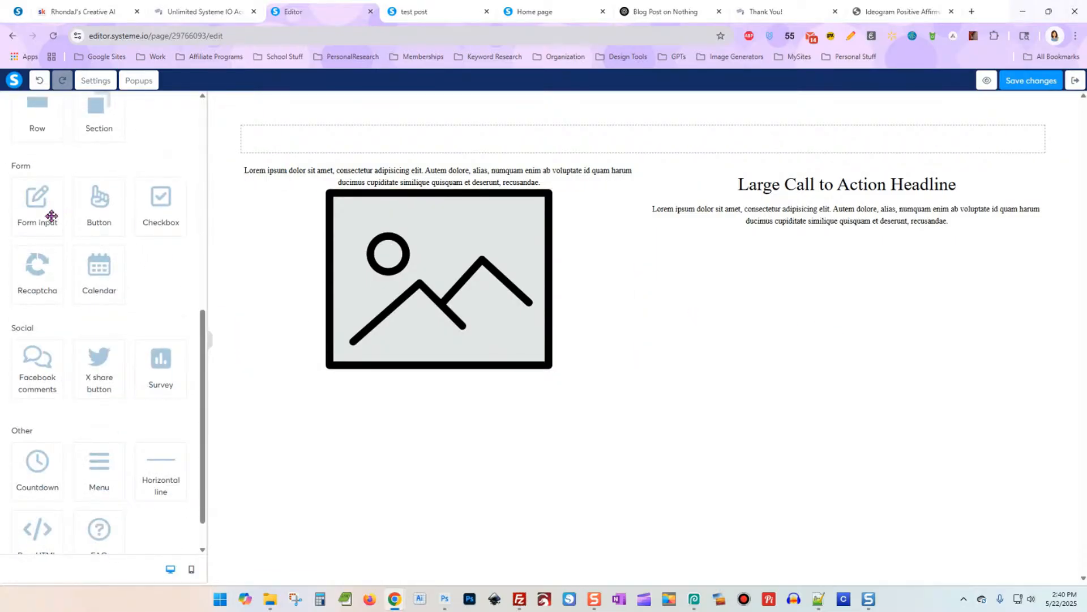
pyautogui.moveTo(42, 214); pyautogui.dragTo(796, 238)
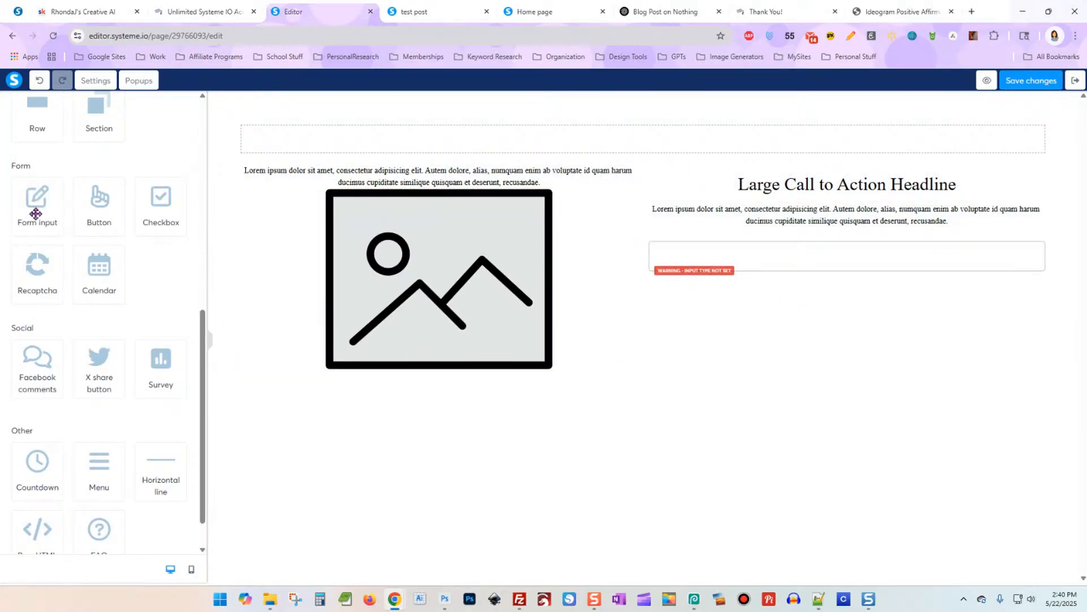
pyautogui.moveTo(35, 212); pyautogui.dragTo(839, 276)
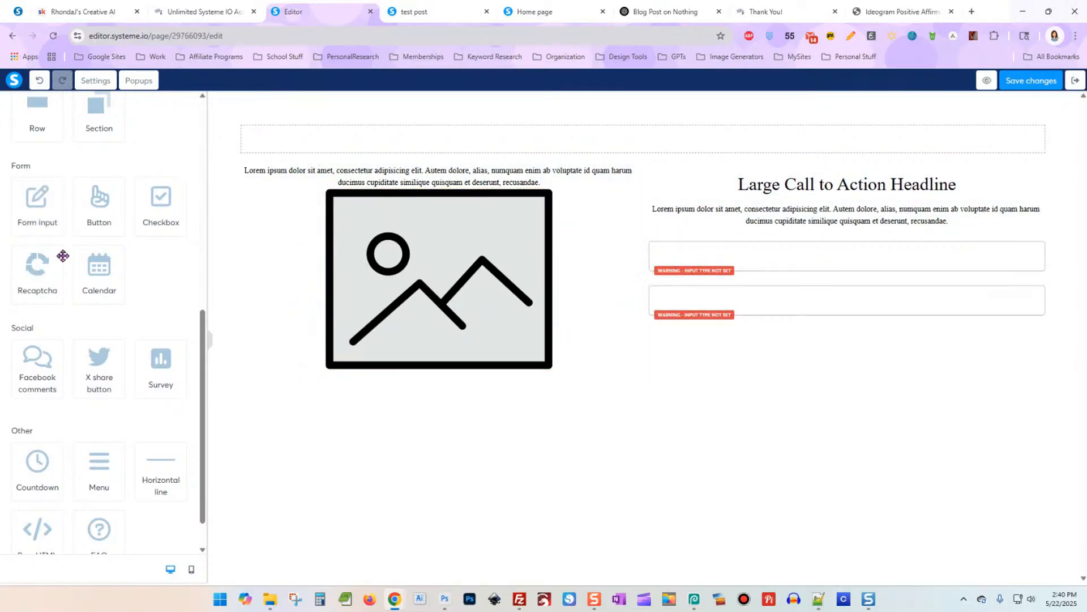
pyautogui.moveTo(101, 213); pyautogui.dragTo(870, 326)
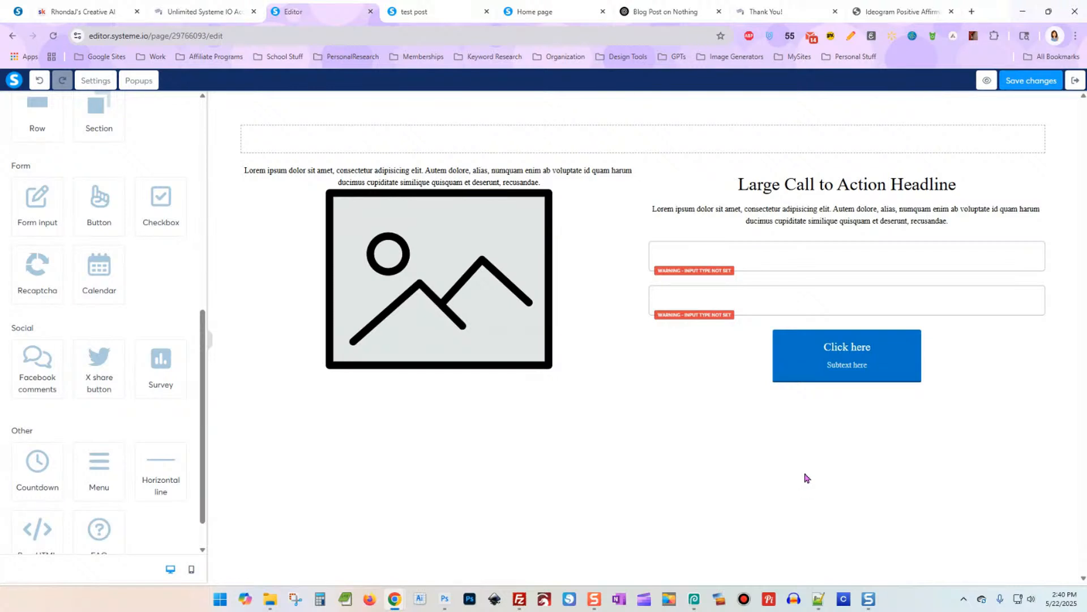
# Step: Add a headline text element to the empty full-width row above the two columns
pyautogui.scroll(5, 130, 238)
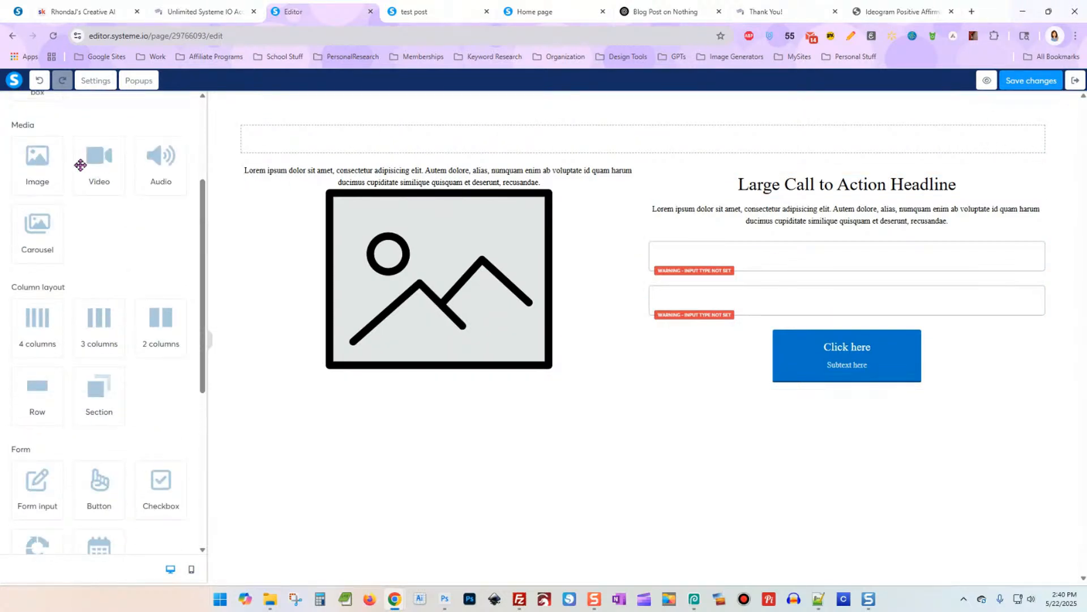
pyautogui.scroll(3, 110, 209)
pyautogui.moveTo(97, 166); pyautogui.dragTo(552, 152)
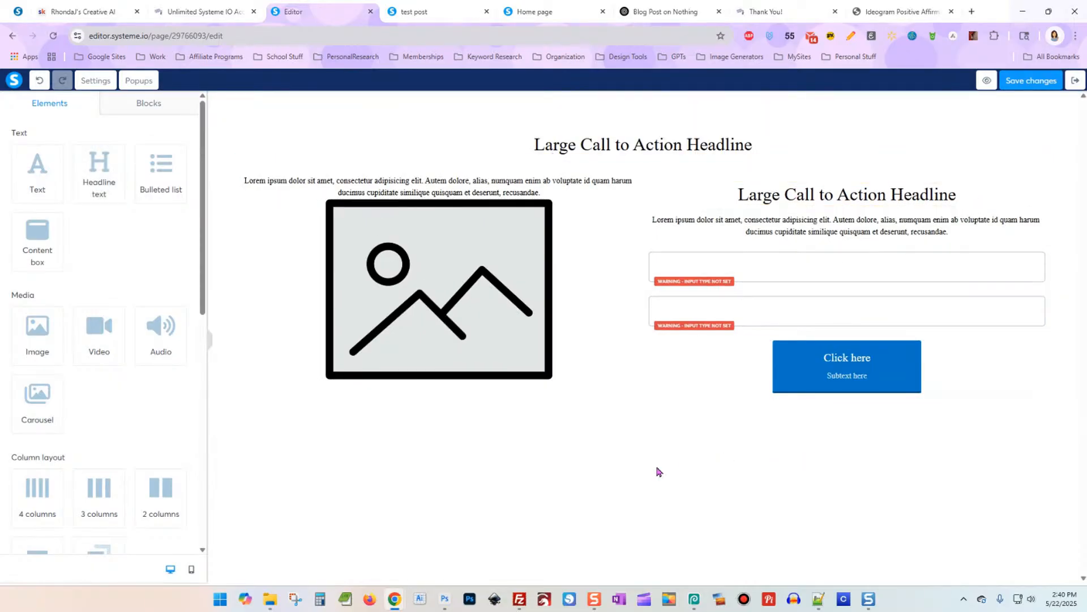
# Step: Switch to ChatGPT and submit "I'm building an example squeeze page - create a fun sales page for me for a made up freebie offer"
pyautogui.click(439, 190)
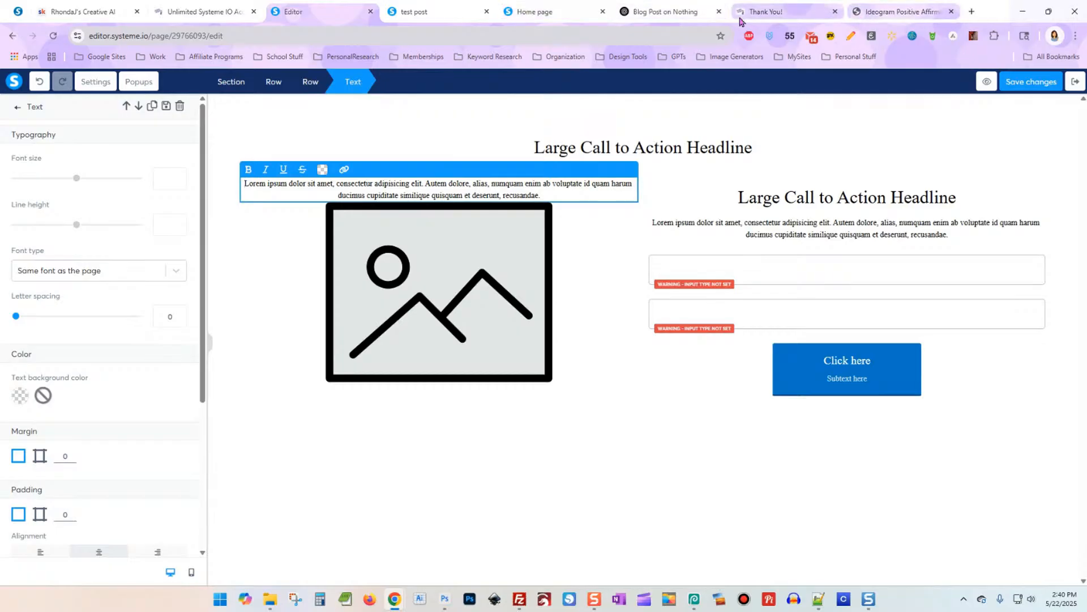
pyautogui.click(662, 12)
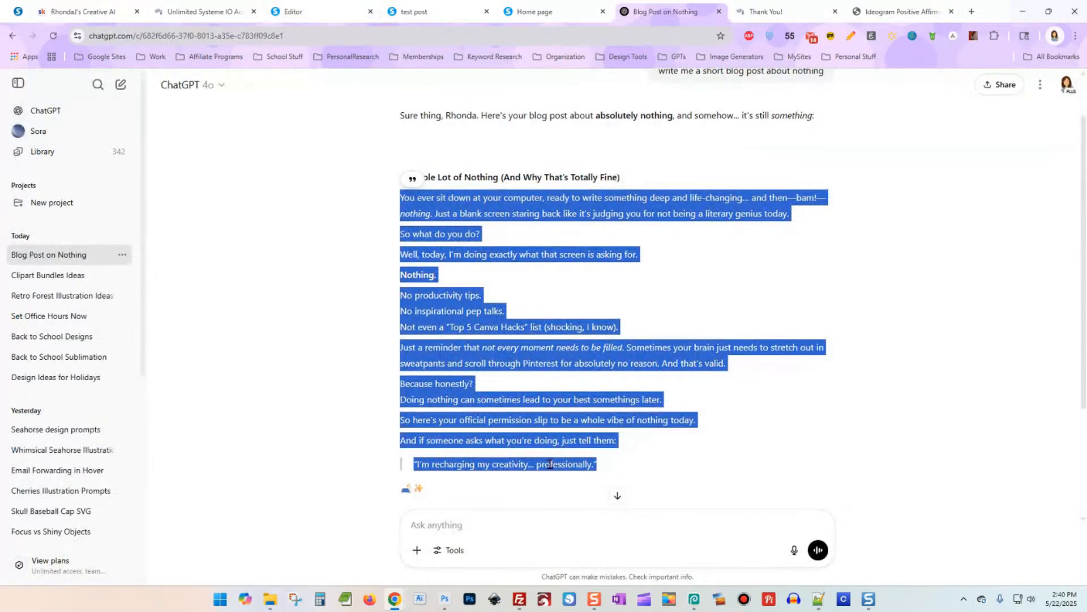
pyautogui.scroll(-3, 552, 496)
pyautogui.click(555, 526)
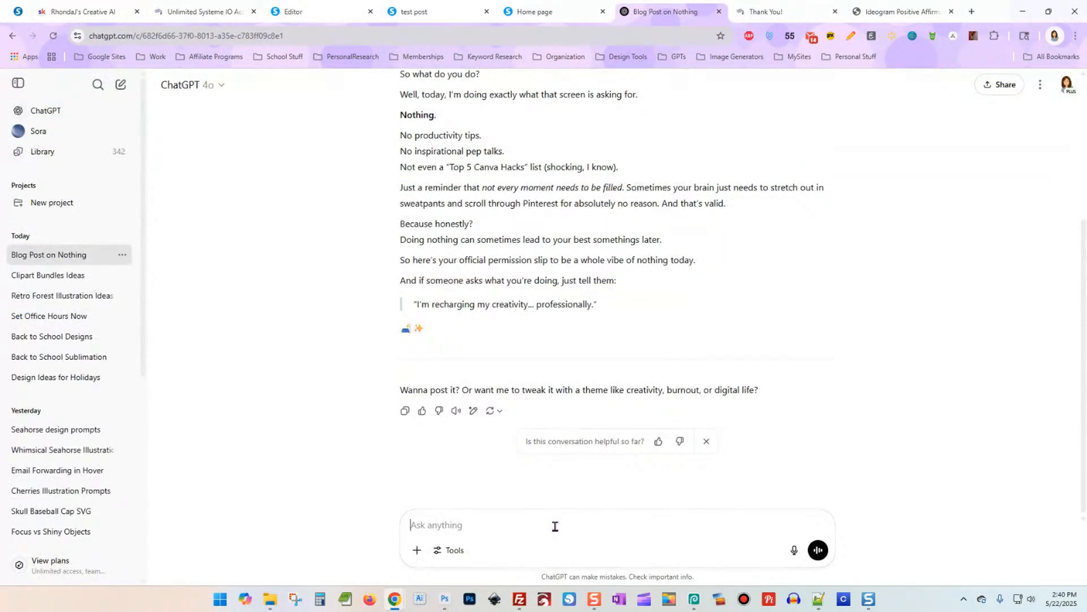
pyautogui.write('I')
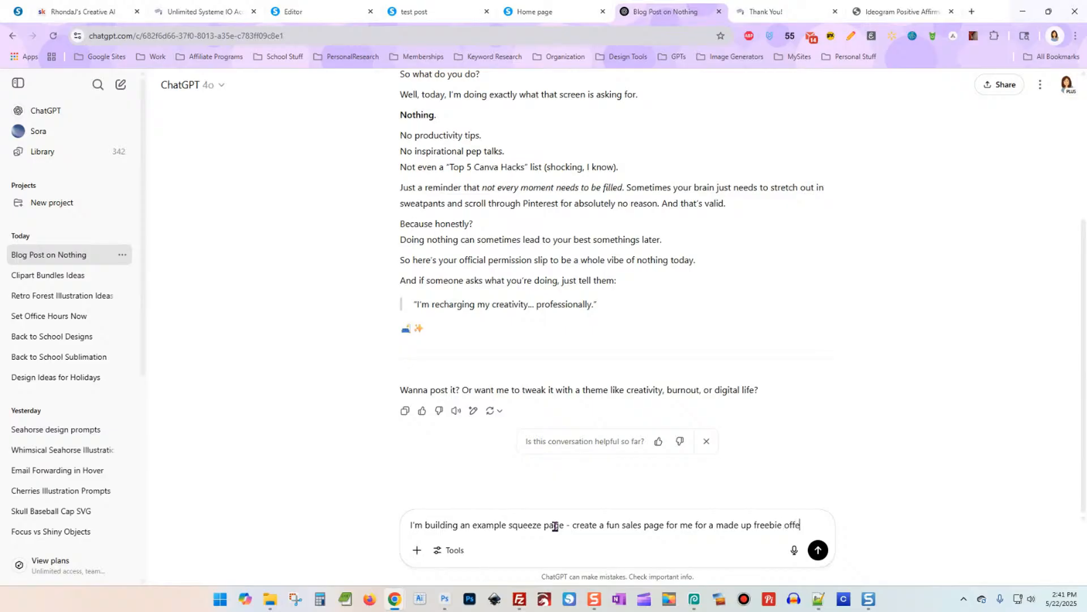
pyautogui.write('r')
pyautogui.press('Return')
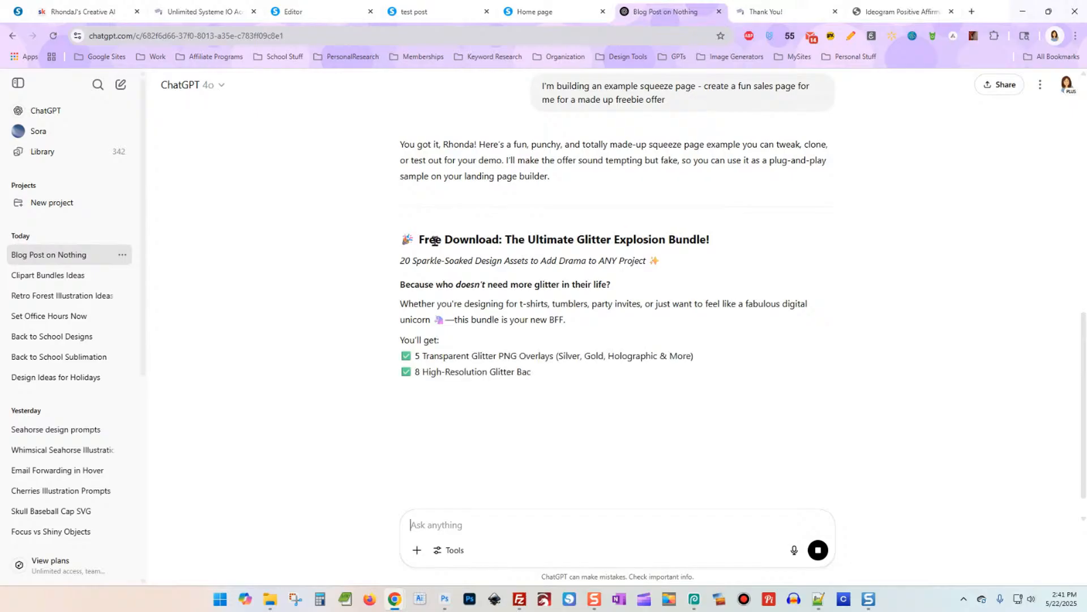
# Step: Replace the full-width row's headline with ChatGPT's "Free Download: The Ultimate Glitter Explosion Bundle!" title
pyautogui.moveTo(399, 239); pyautogui.dragTo(748, 248)
pyautogui.hotkey('ctrl', 'c')
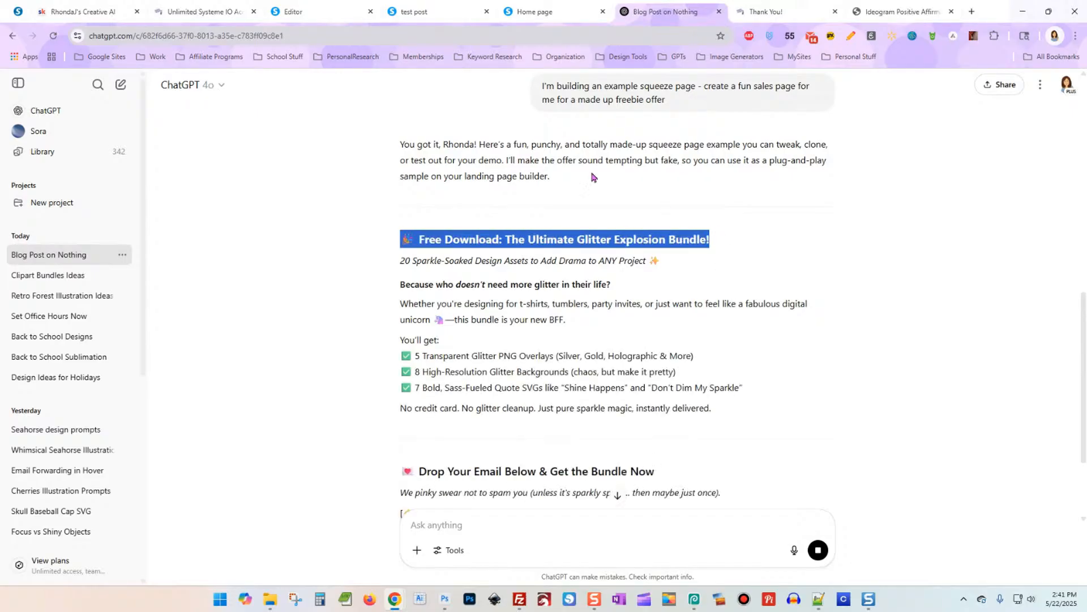
pyautogui.click(308, 13)
pyautogui.click(646, 149)
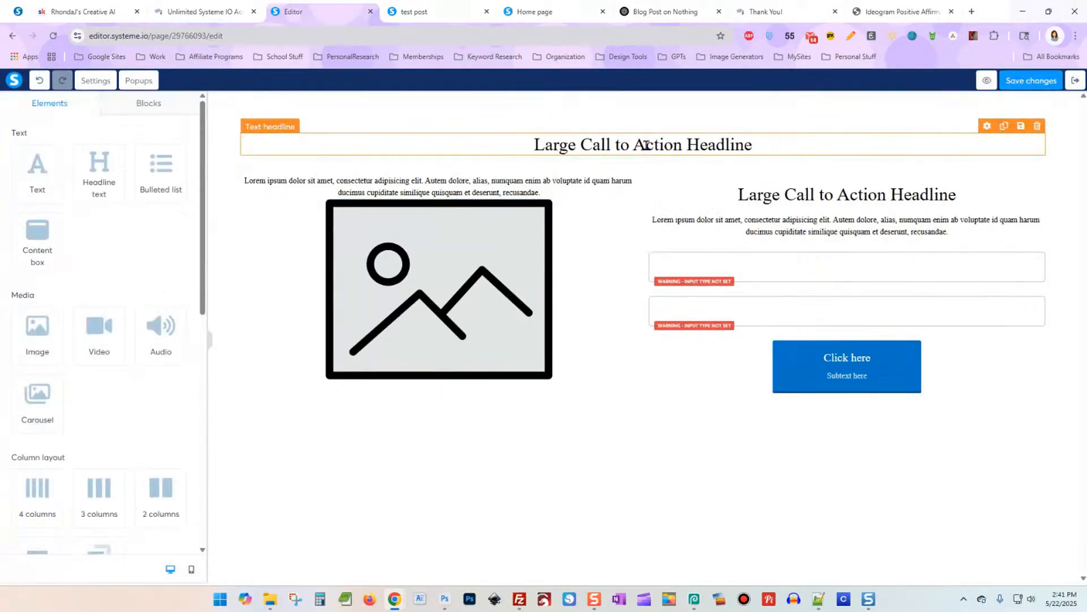
pyautogui.hotkey('ctrl', 'a')
pyautogui.hotkey('ctrl', 'v')
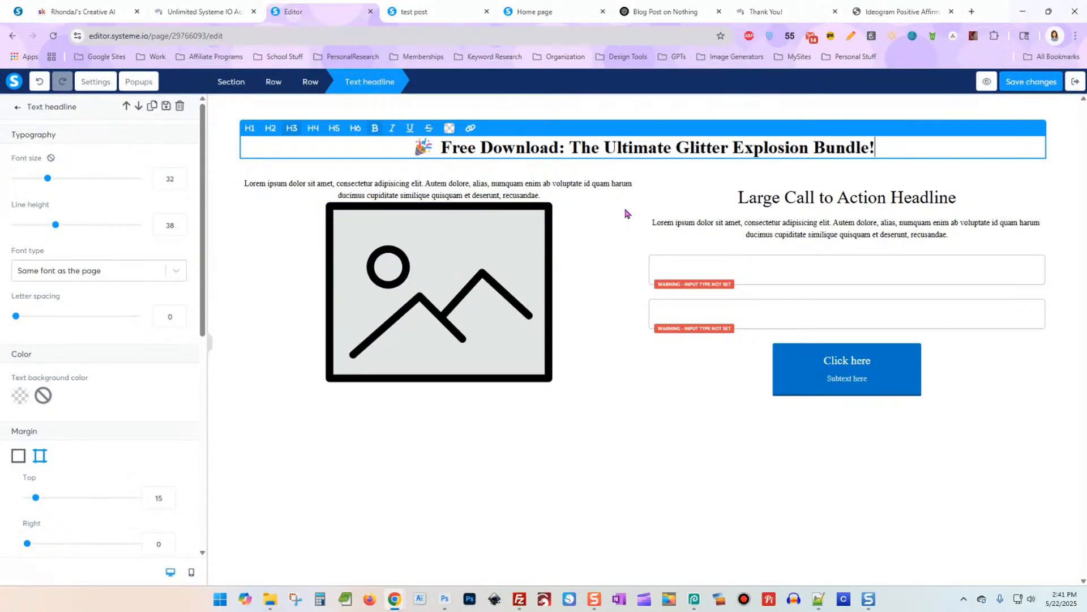
# Step: Replace the text above the image with ChatGPT's copy from "20 Sparkle-Soaked Design Assets" through "this bundle is your new BFF."
pyautogui.click(666, 12)
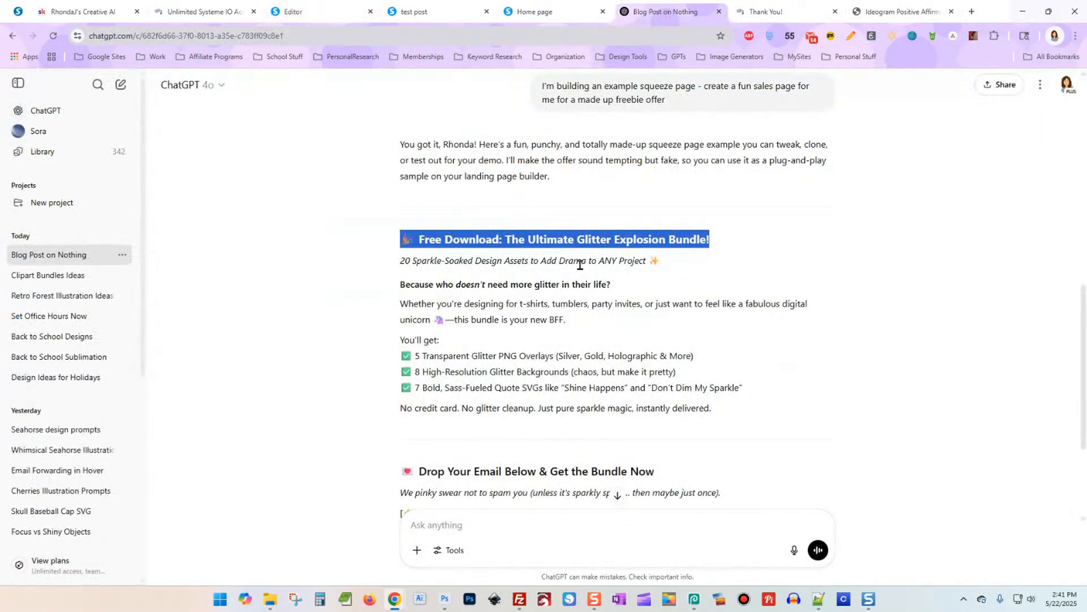
pyautogui.scroll(-1, 580, 265)
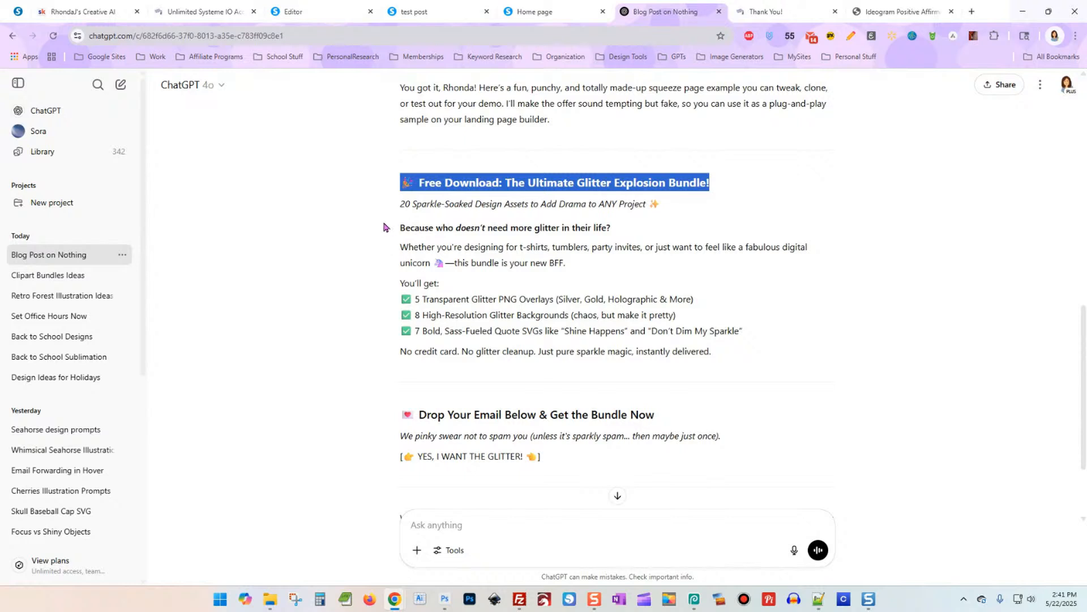
pyautogui.moveTo(396, 208); pyautogui.dragTo(680, 265)
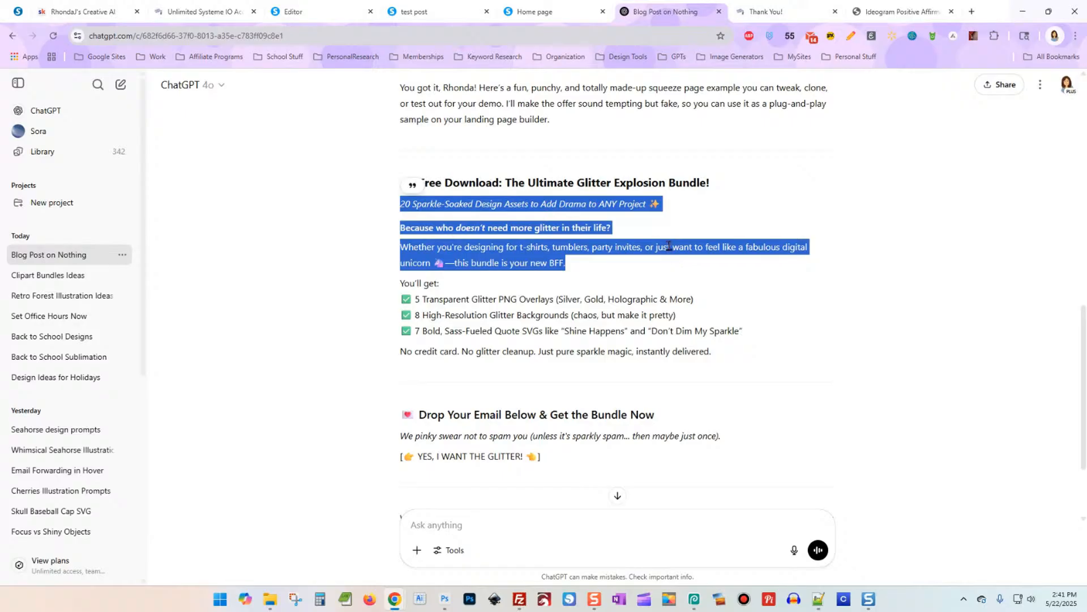
pyautogui.rightClick(669, 245)
pyautogui.click(687, 256)
pyautogui.click(317, 11)
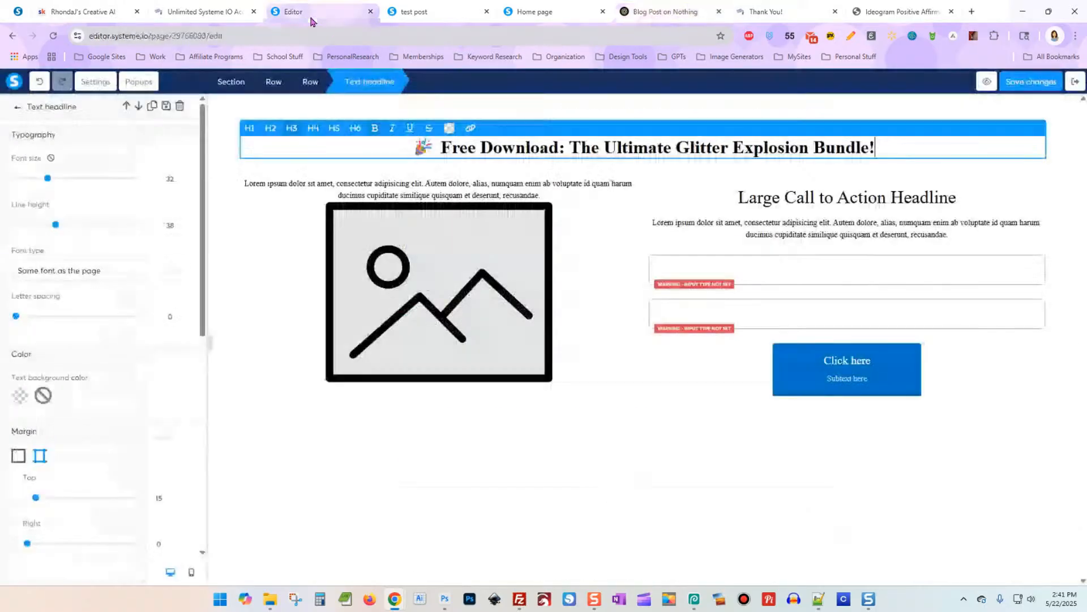
pyautogui.doubleClick(416, 184)
pyautogui.hotkey('ctrl', 'a')
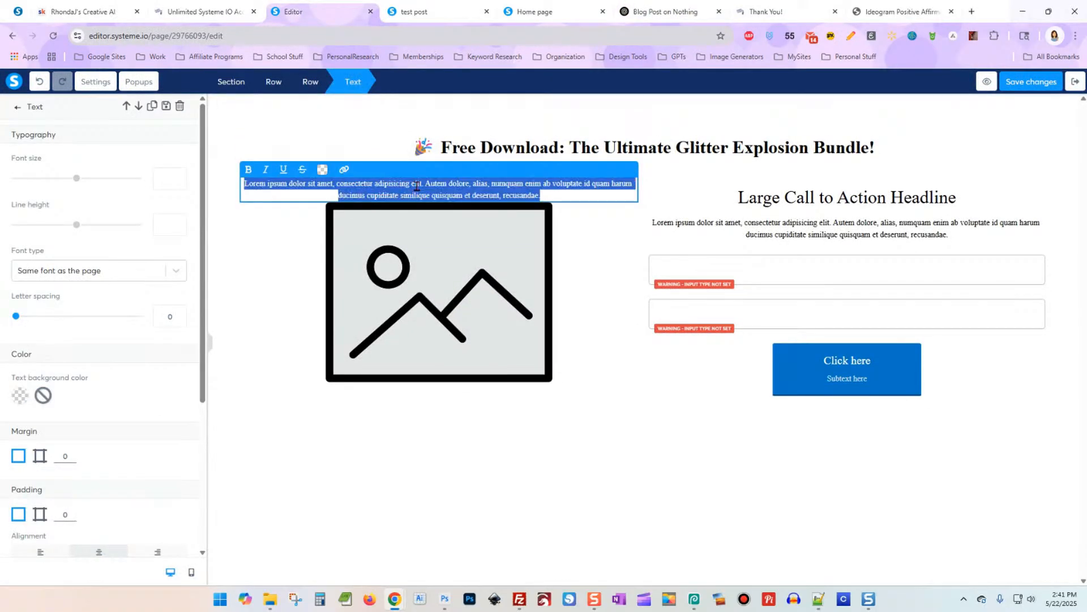
pyautogui.hotkey('ctrl', 'v')
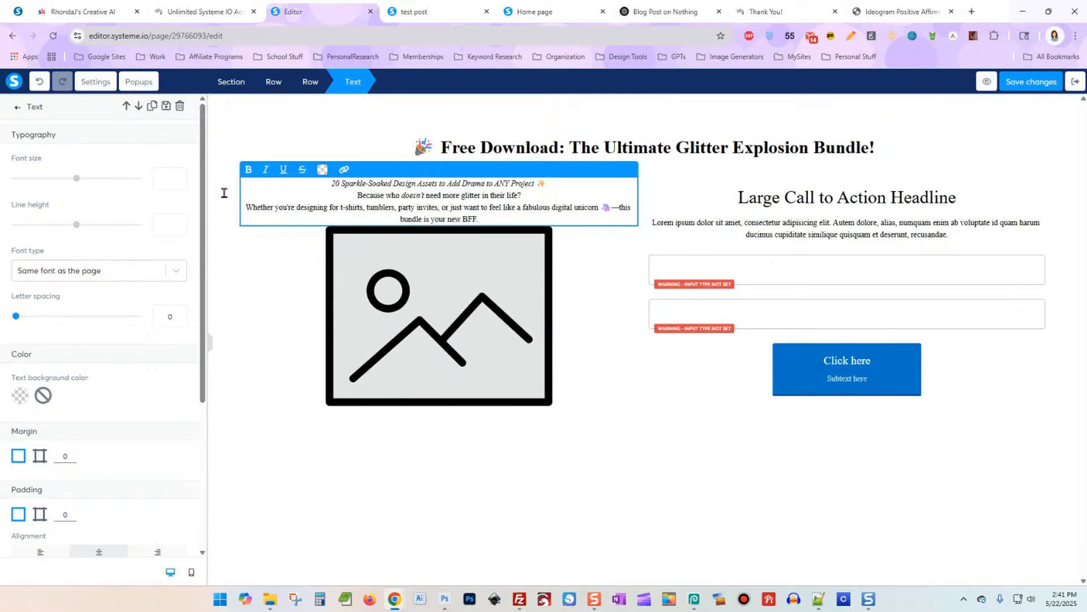
# Step: Set the text above the image to the Google font Open Sans at font size 20
pyautogui.click(98, 273)
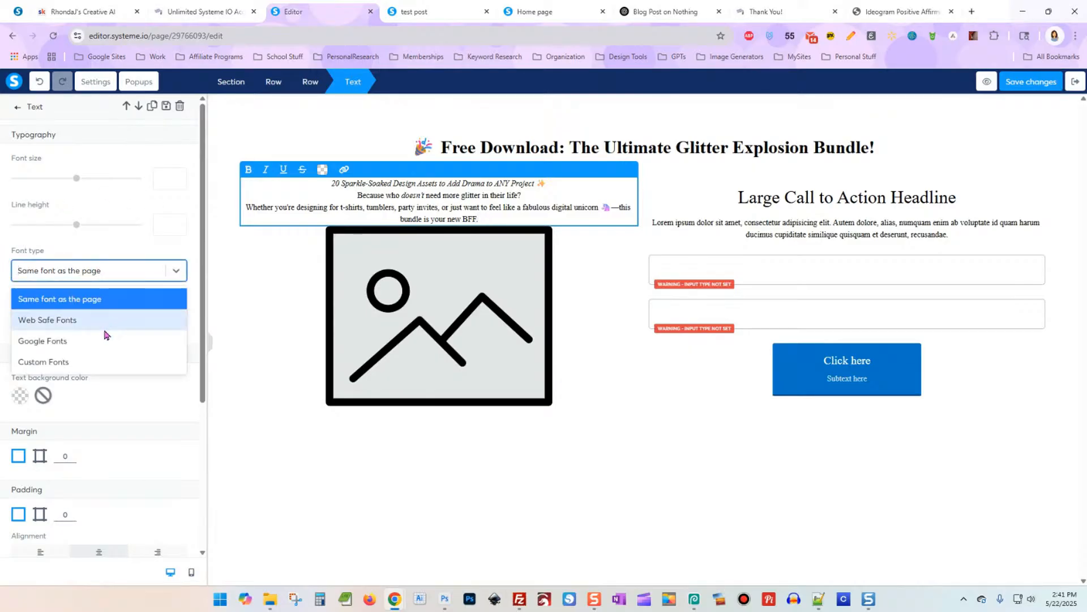
pyautogui.click(106, 340)
pyautogui.click(85, 305)
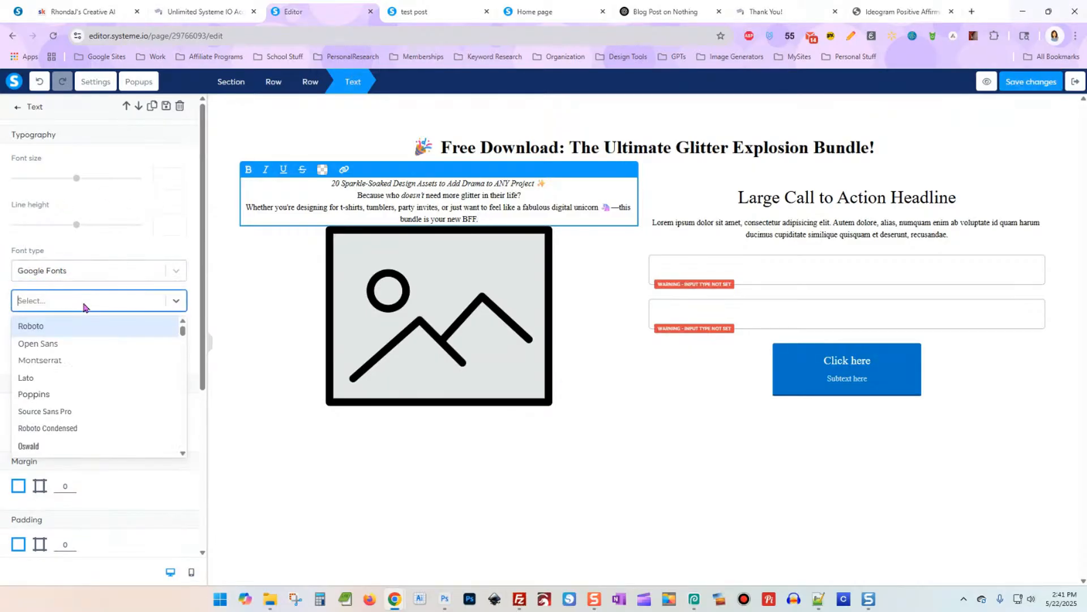
pyautogui.click(97, 347)
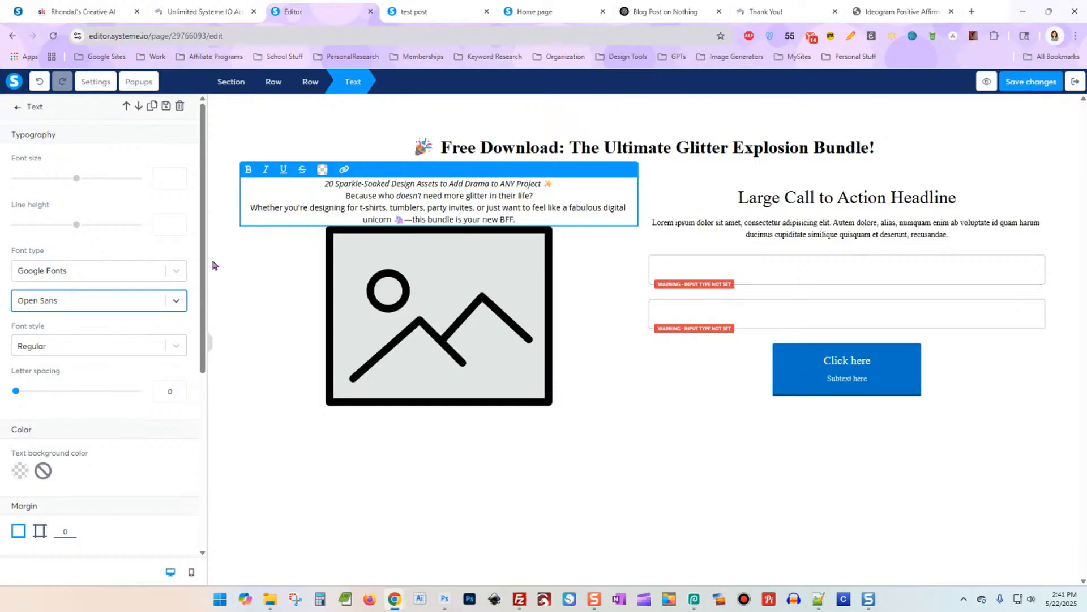
pyautogui.moveTo(82, 178); pyautogui.dragTo(33, 183)
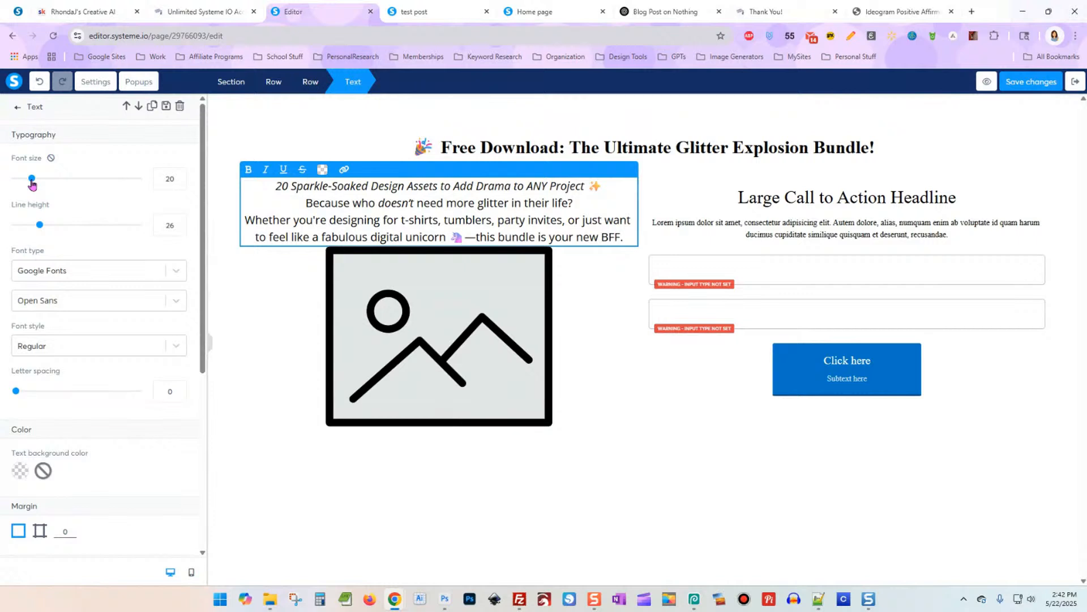
# Step: Left-align the text above the image and insert blank lines between its three paragraphs
pyautogui.scroll(-3, 23, 335)
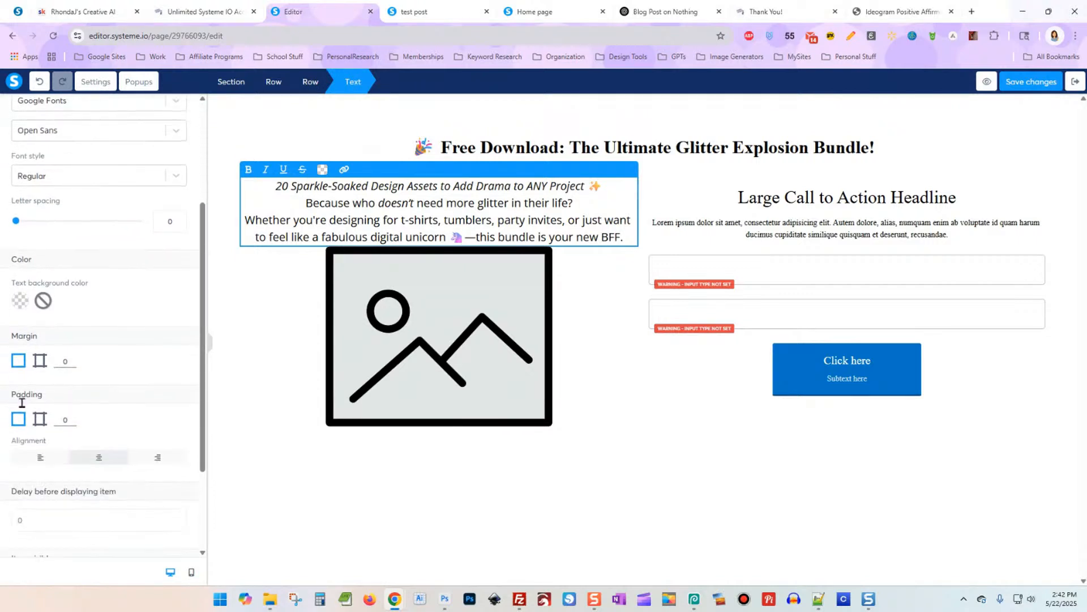
pyautogui.click(40, 457)
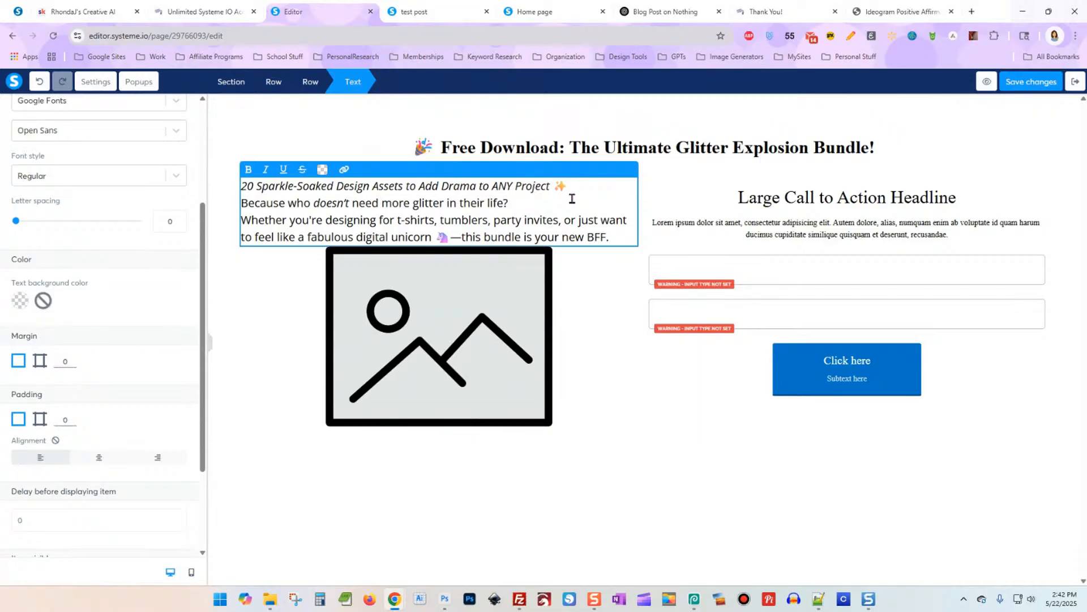
pyautogui.press('Return')
pyautogui.click(556, 222)
pyautogui.press('Return')
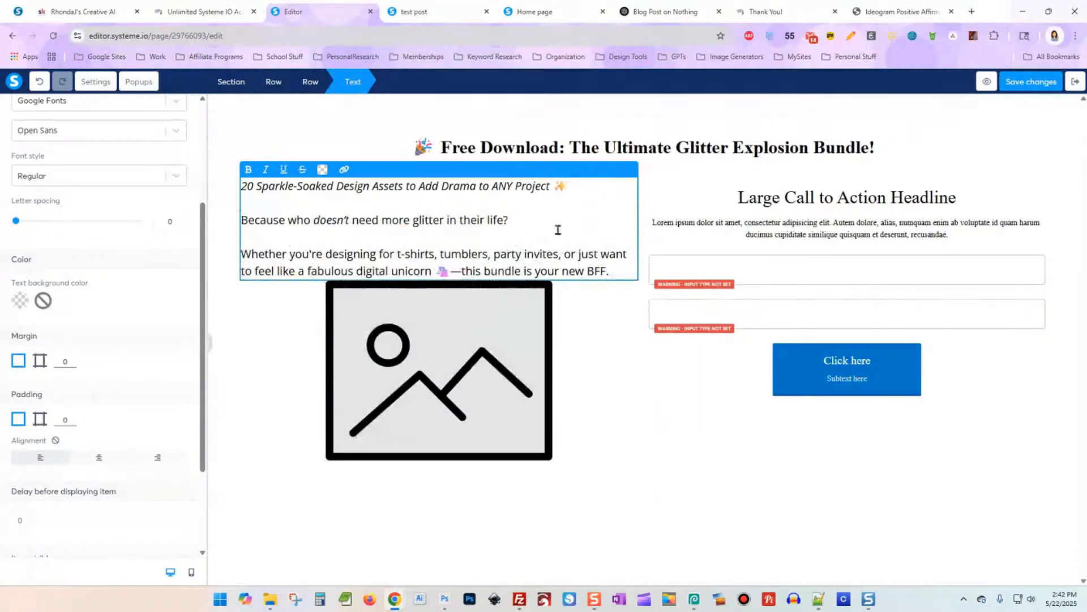
pyautogui.click(600, 358)
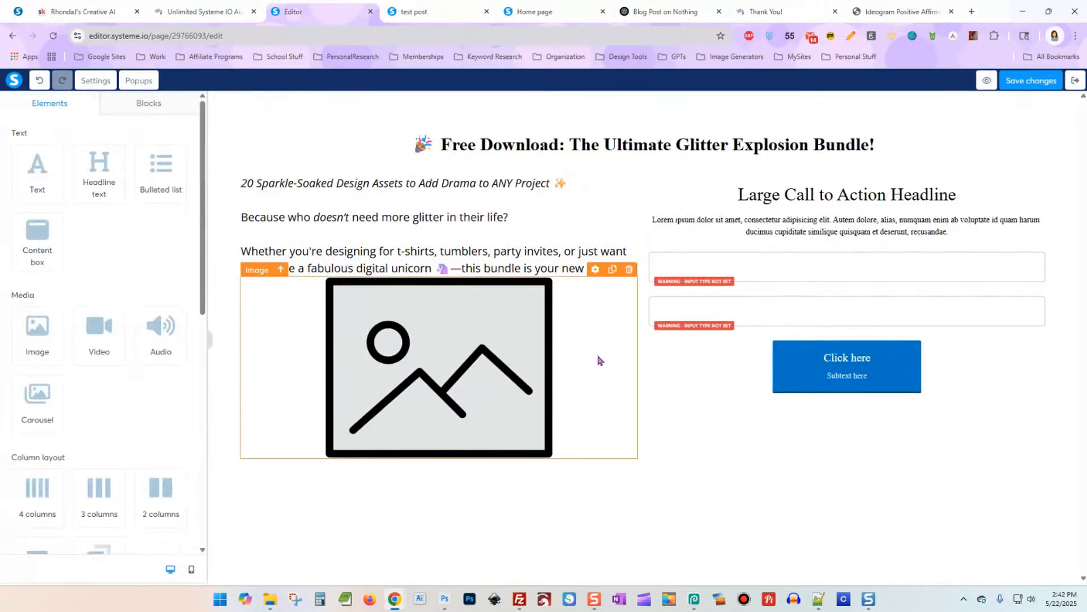
# Step: Select the "Large Call to Action Headline" and switch to the ChatGPT conversation for its replacement copy
pyautogui.click(870, 196)
pyautogui.click(665, 11)
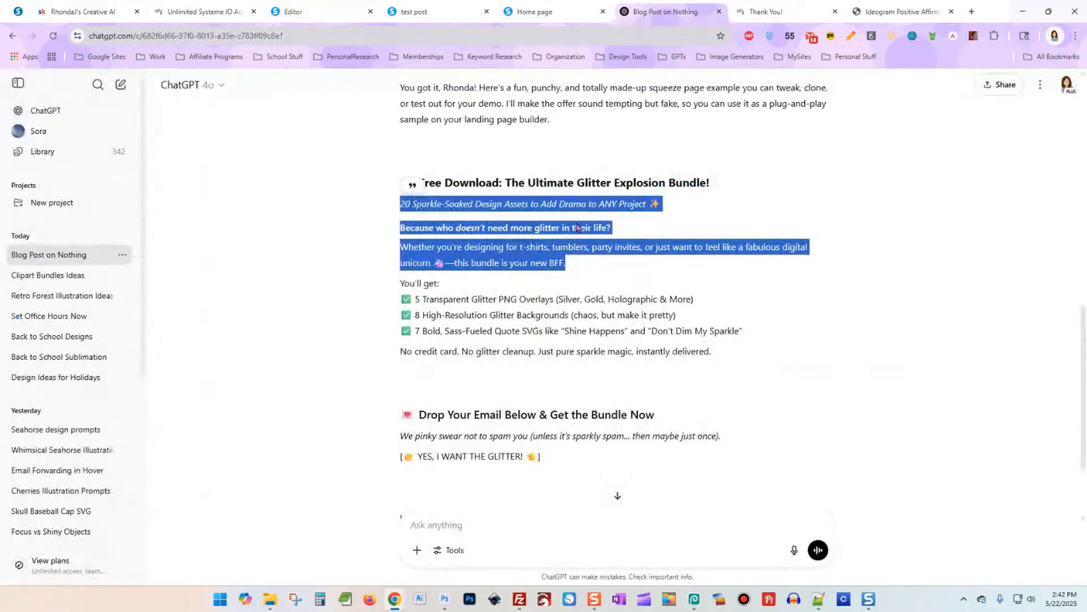
# Step: Copy the "You'll get" list through the "No credit card" line from ChatGPT and replace the placeholder paragraph under the call-to-action headline with it
pyautogui.scroll(-2, 477, 268)
pyautogui.scroll(1, 479, 275)
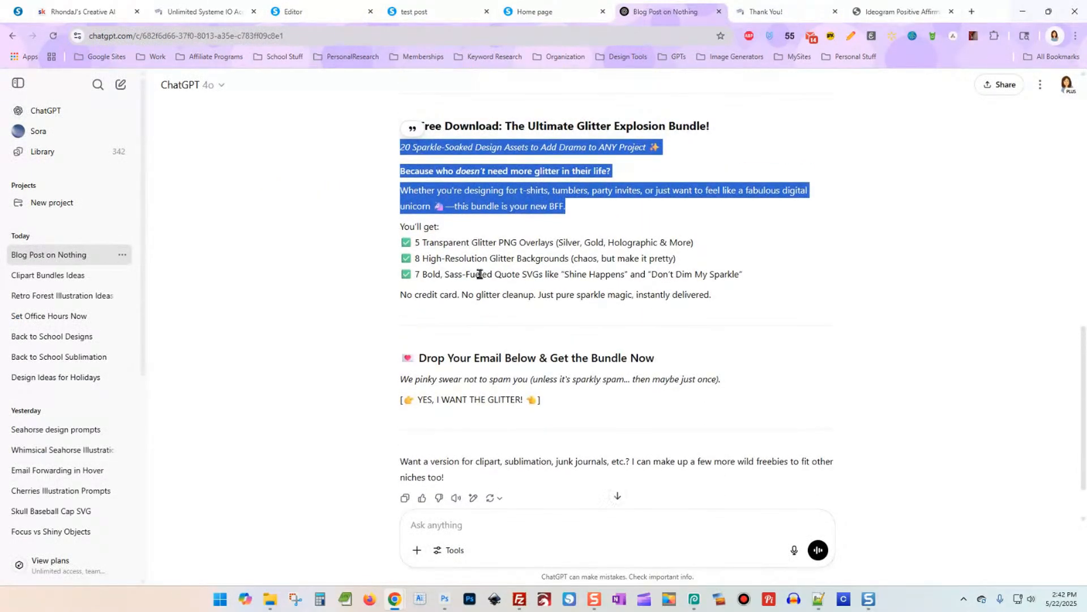
pyautogui.moveTo(385, 227); pyautogui.dragTo(742, 298)
pyautogui.hotkey('ctrl', 'c')
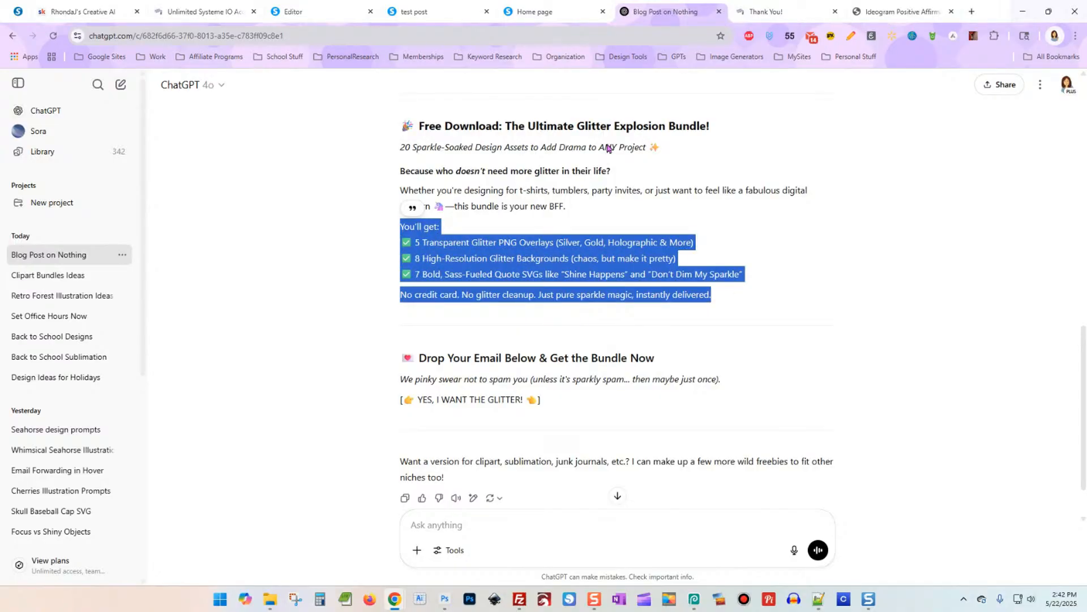
pyautogui.click(306, 11)
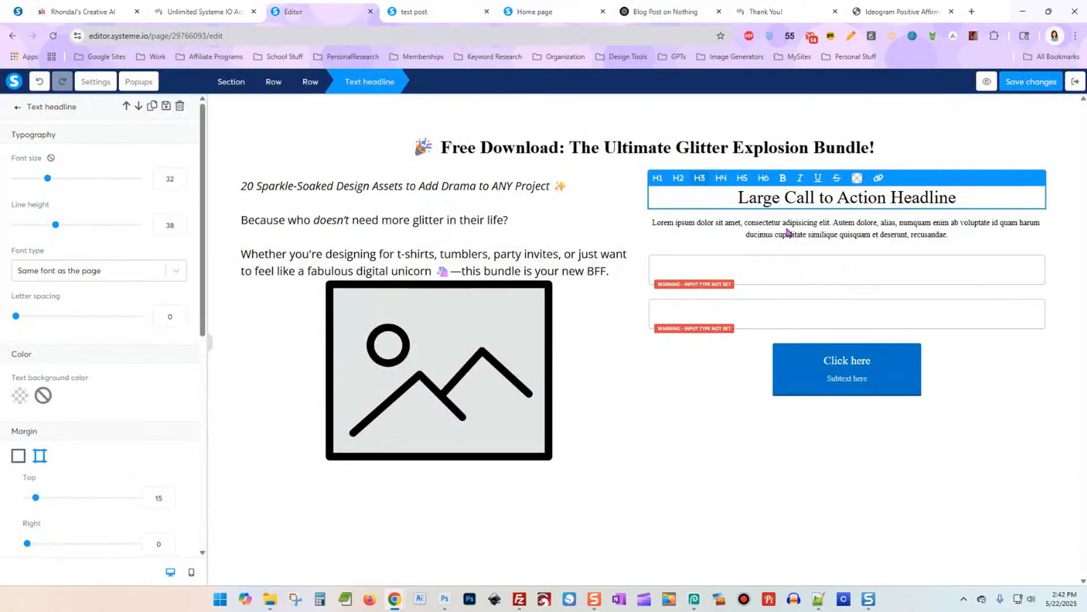
pyautogui.click(829, 232)
pyautogui.tripleClick(827, 230)
pyautogui.hotkey('ctrl', 'v')
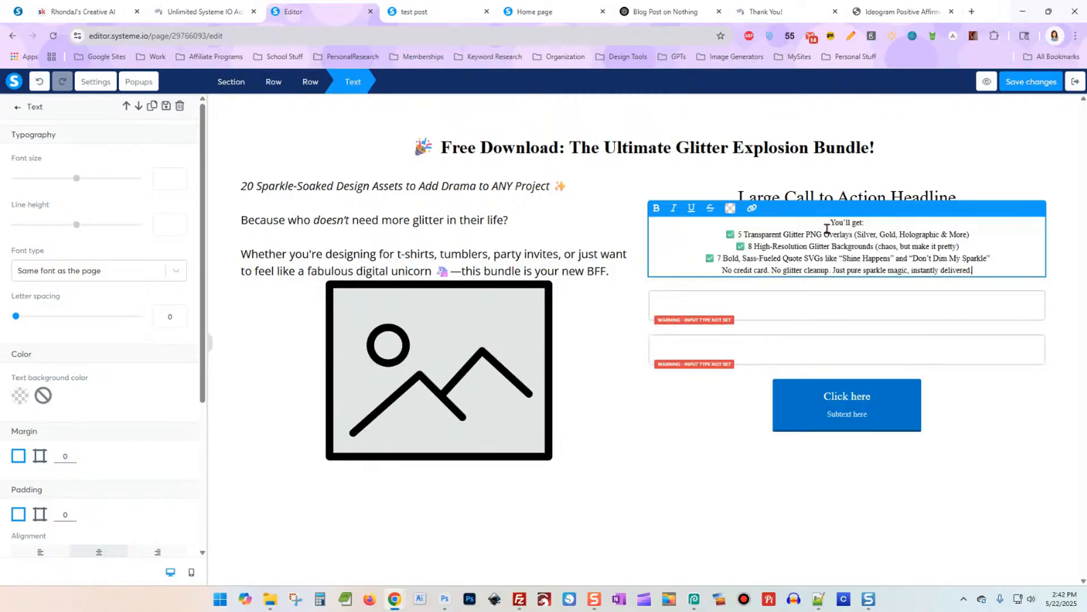
# Step: Set the pasted "You'll get" text to the Google Fonts typeface Open Sans at font size 20
pyautogui.moveTo(985, 271); pyautogui.dragTo(816, 224)
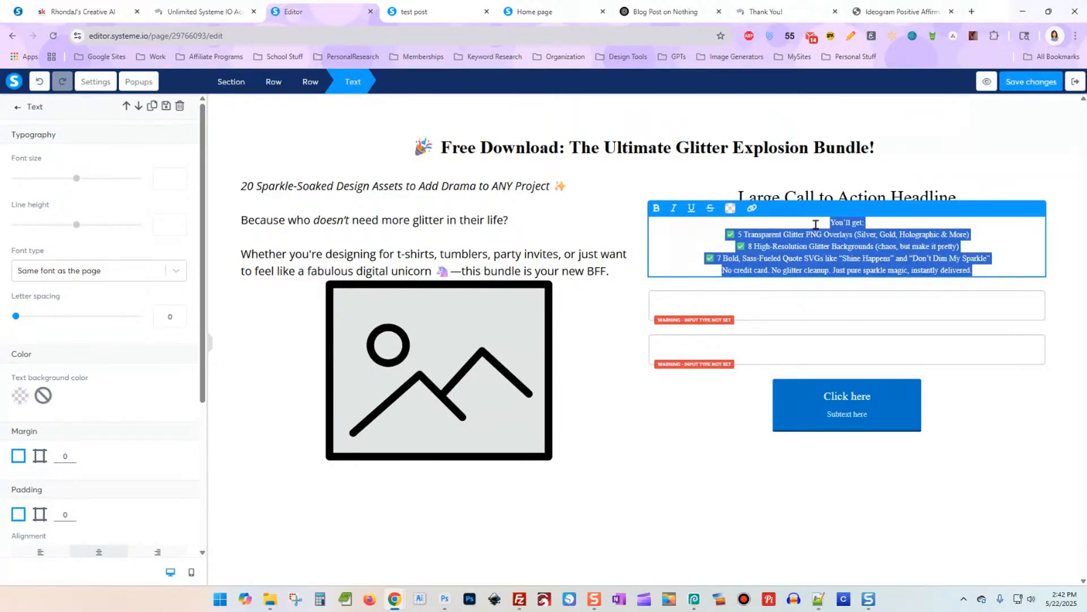
pyautogui.click(117, 278)
pyautogui.click(90, 341)
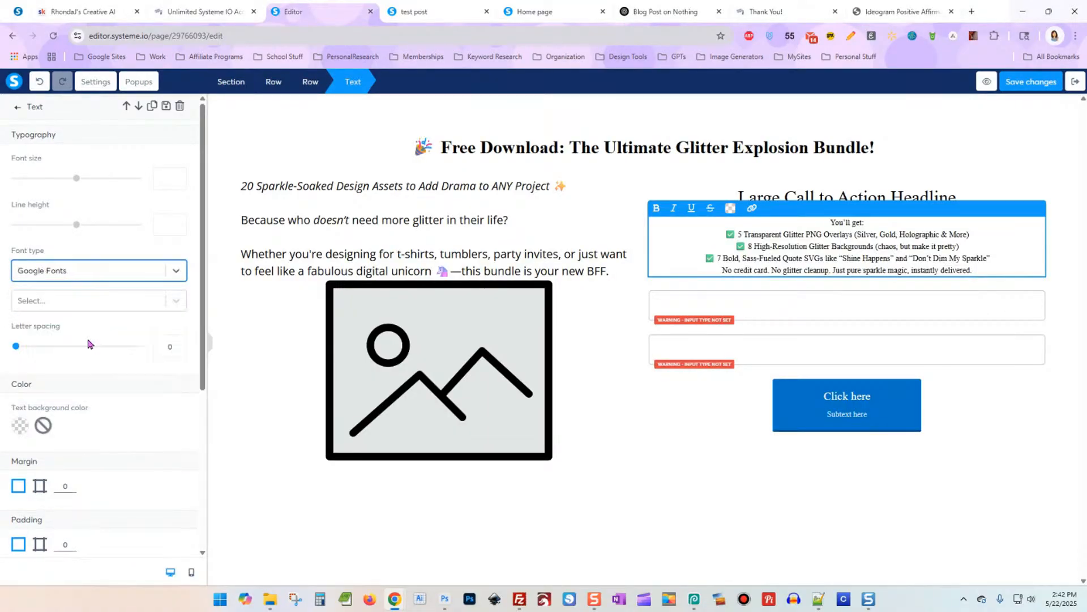
pyautogui.click(82, 300)
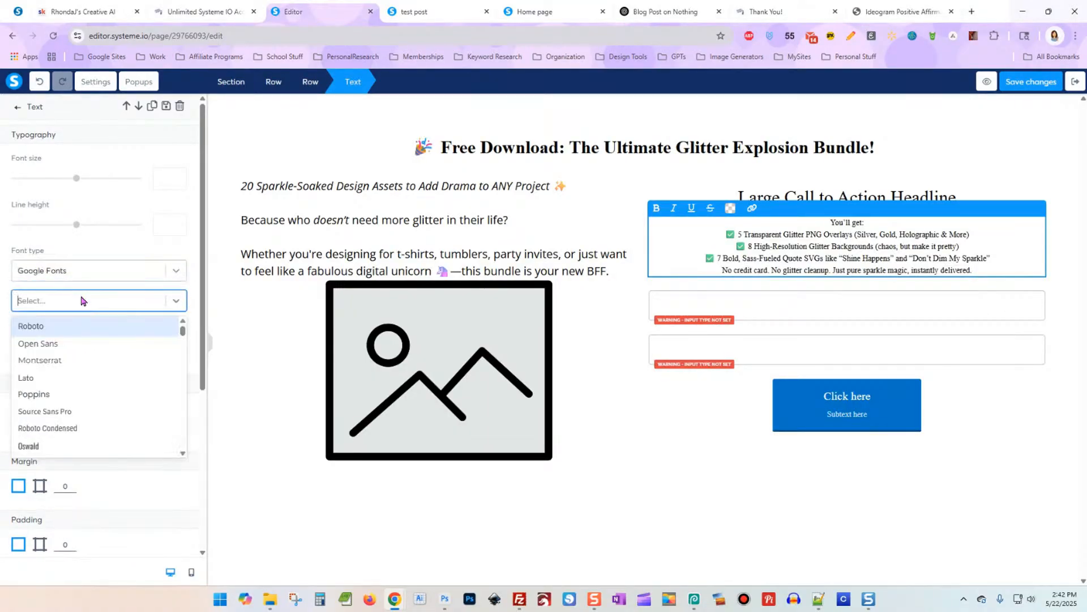
pyautogui.click(94, 345)
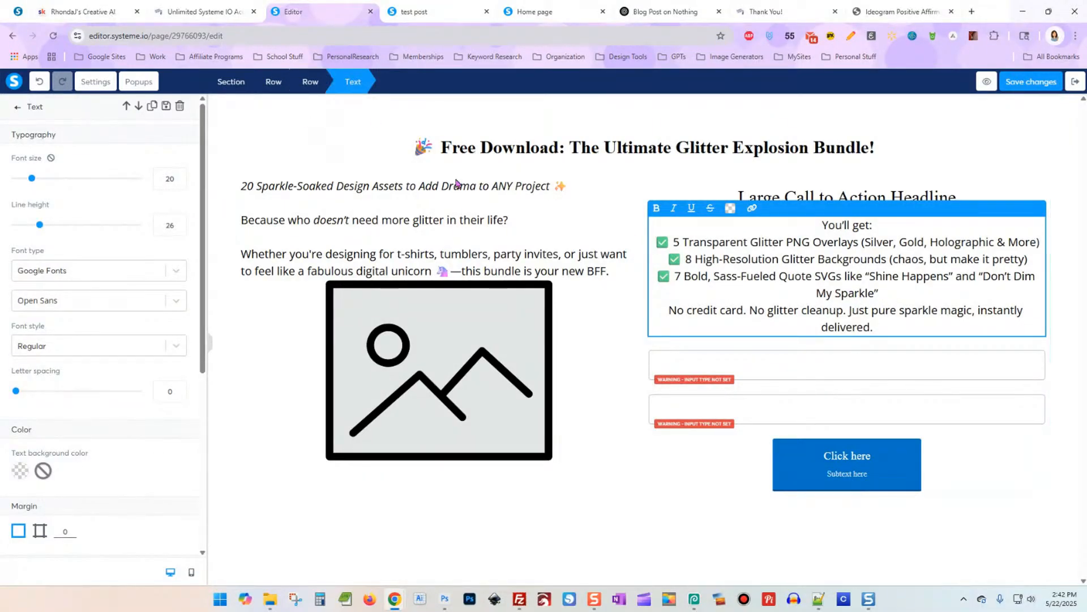
# Step: Set the input type of the upper form field to First name
pyautogui.click(781, 368)
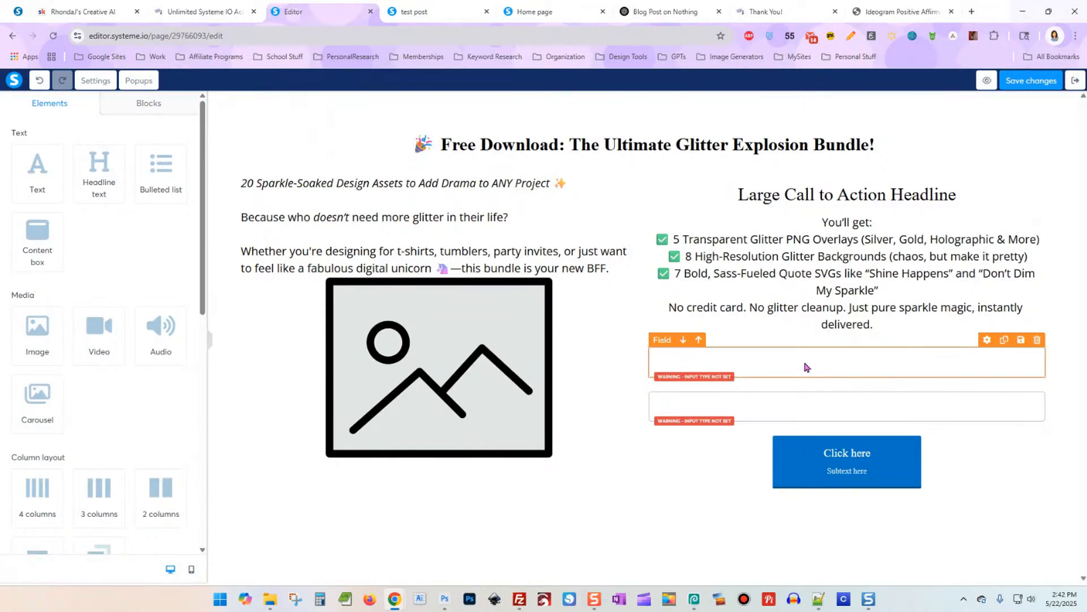
pyautogui.click(737, 367)
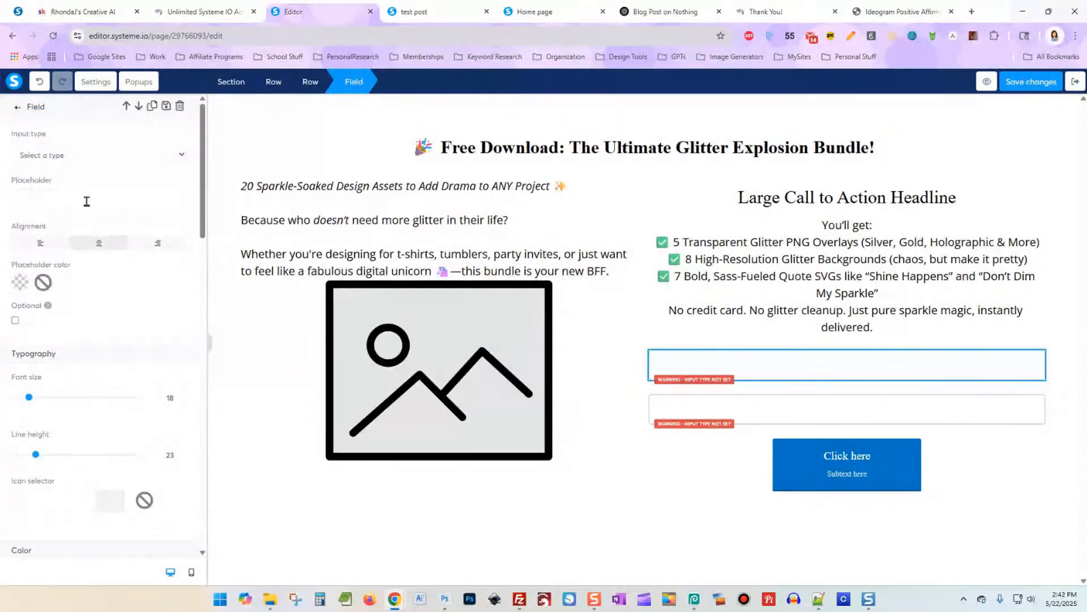
pyautogui.click(95, 161)
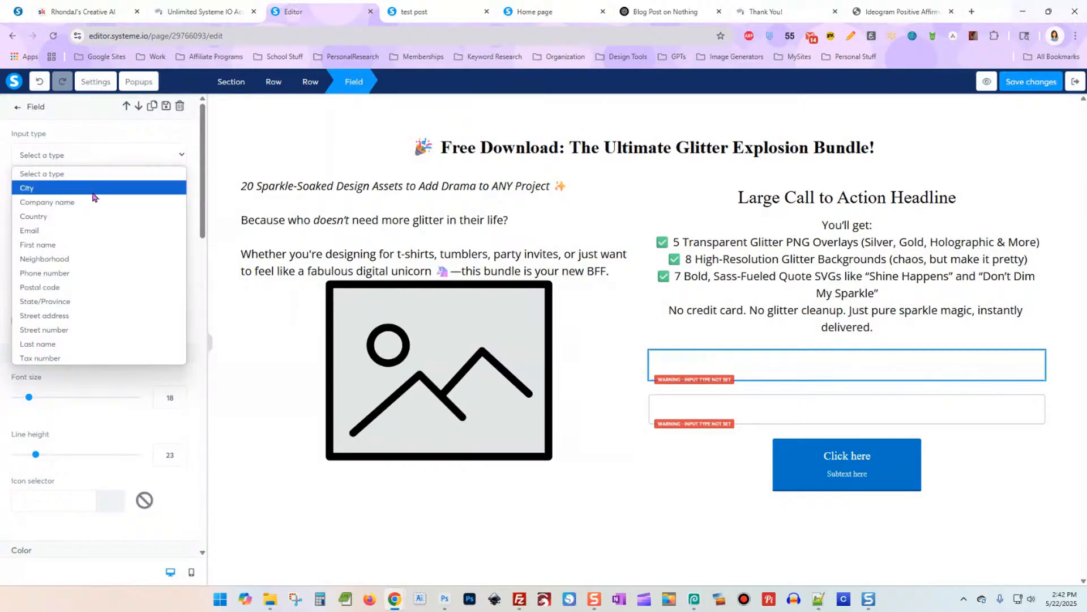
pyautogui.click(96, 245)
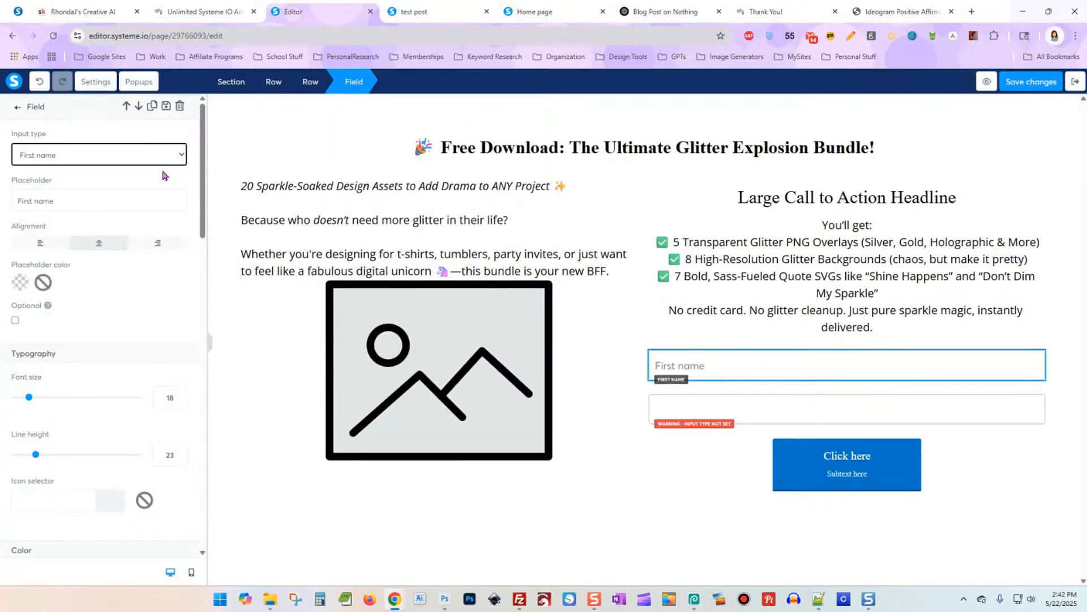
# Step: Set the input type of the lower form field to Email
pyautogui.click(740, 409)
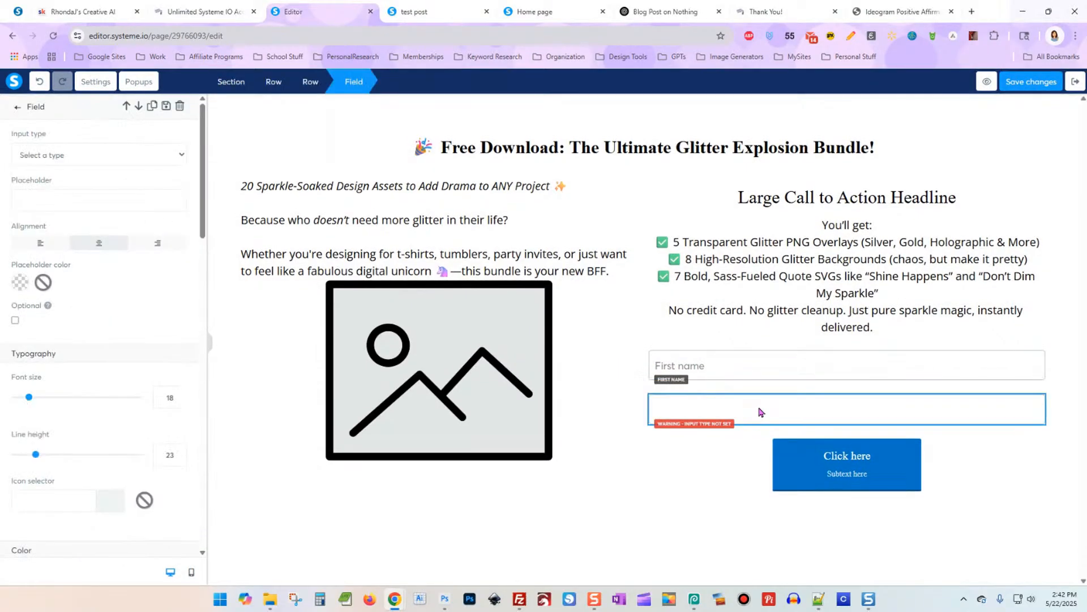
pyautogui.click(98, 162)
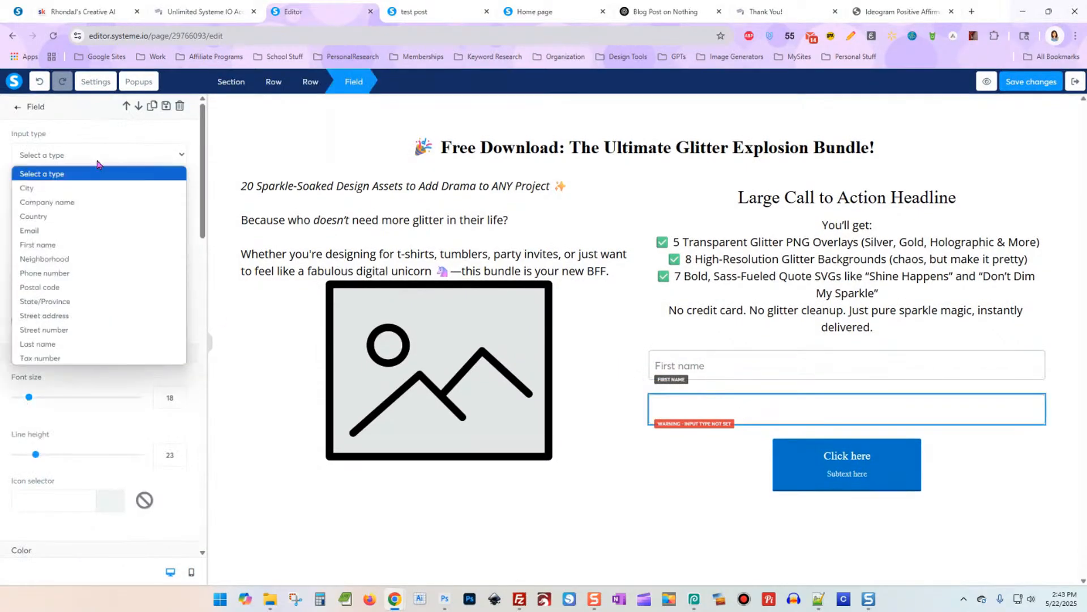
pyautogui.click(95, 226)
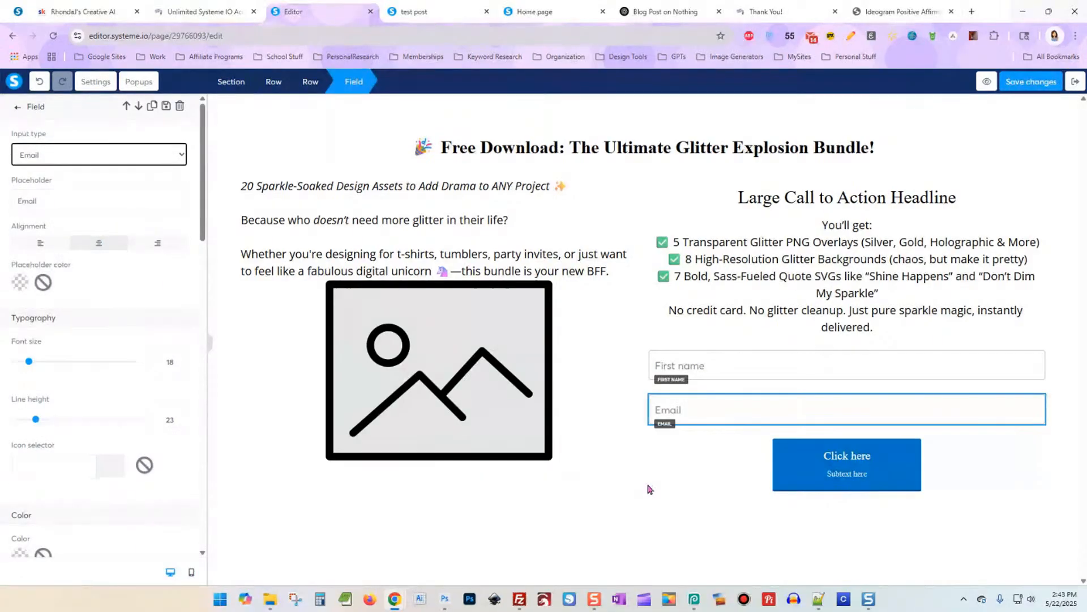
pyautogui.click(650, 489)
# Step: Set the form button's action to Submit form and redirect registered contacts to the next step
pyautogui.click(894, 463)
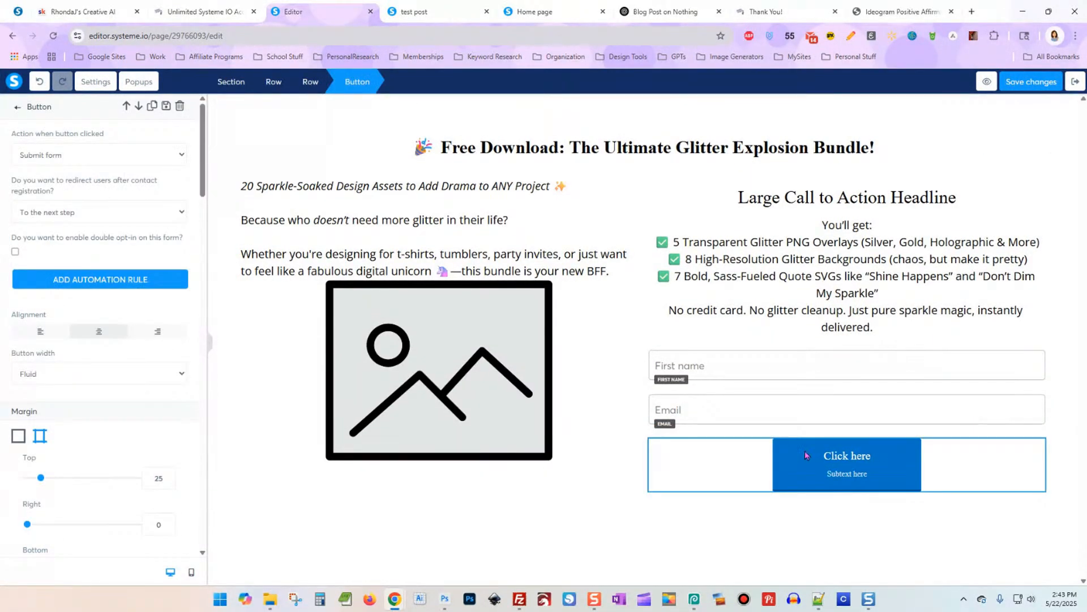
pyautogui.click(101, 159)
pyautogui.click(104, 175)
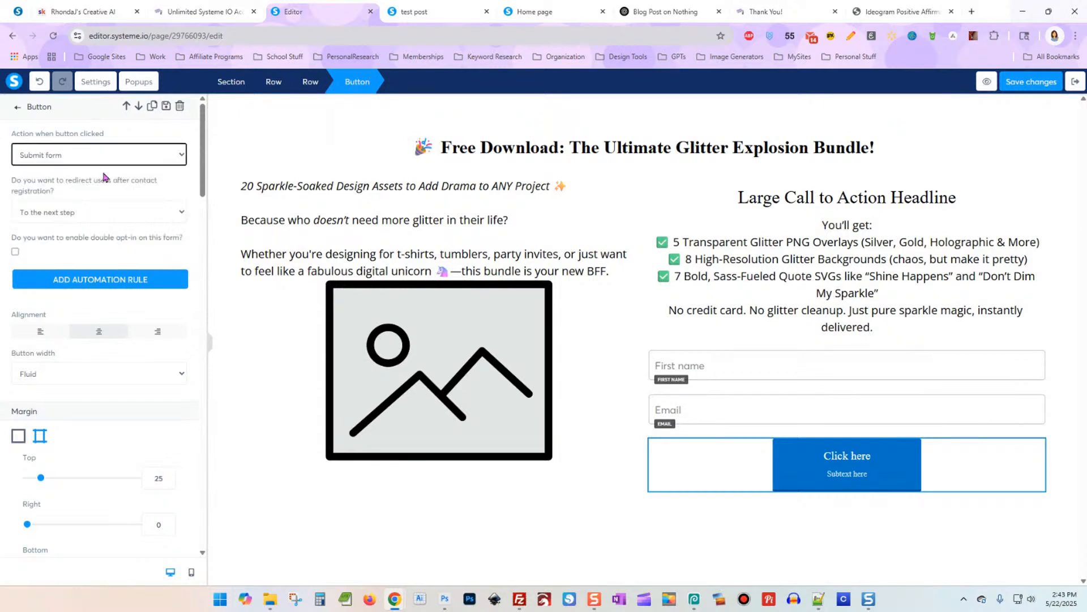
pyautogui.click(95, 221)
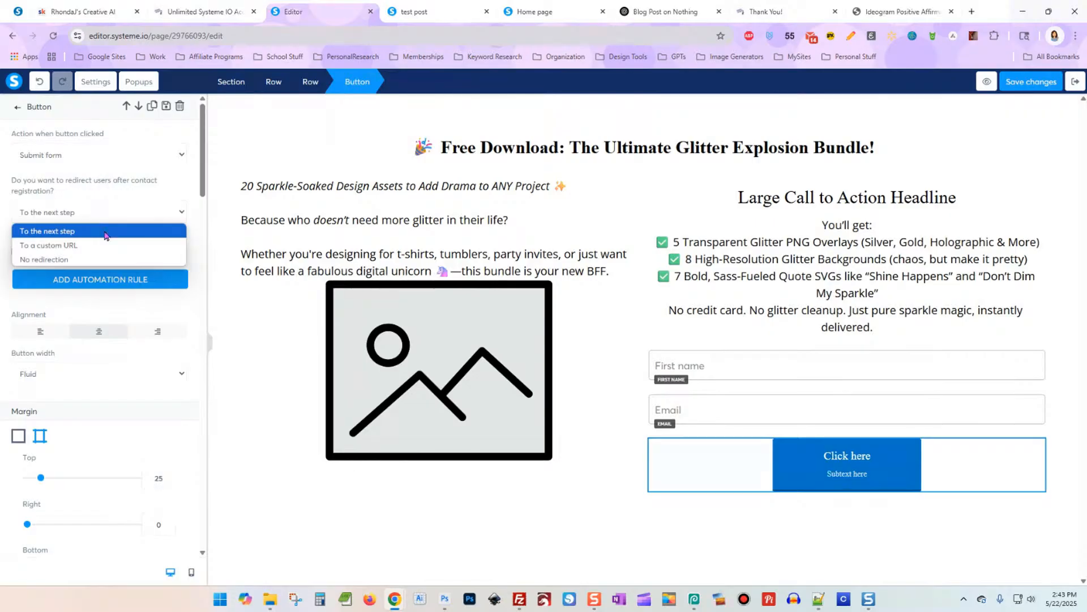
pyautogui.click(108, 238)
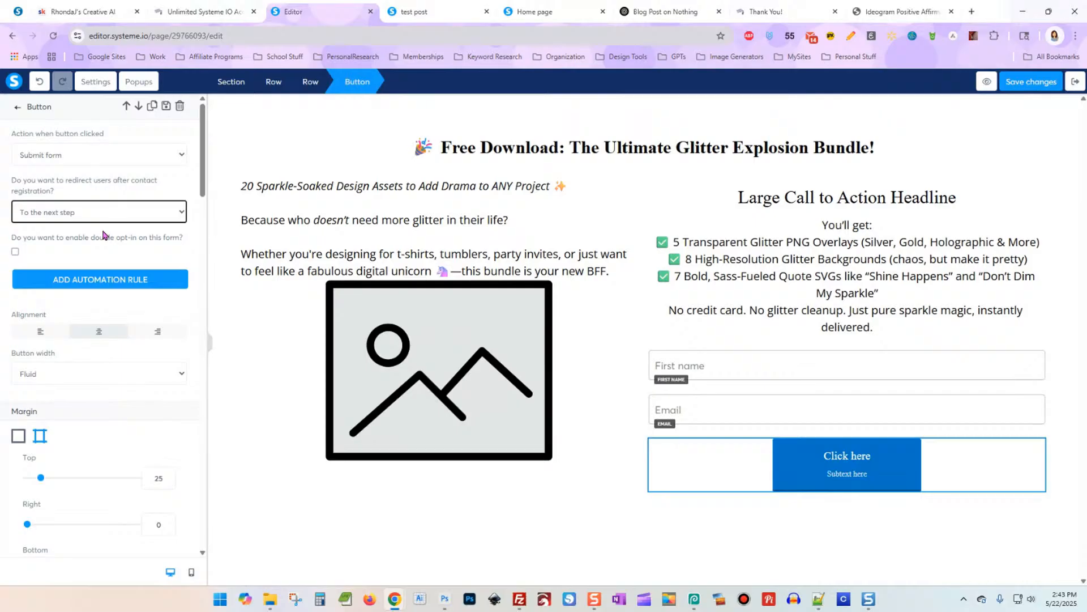
# Step: Replace the placeholder image with MidJourneyV7.png from the previously uploaded images
pyautogui.click(449, 365)
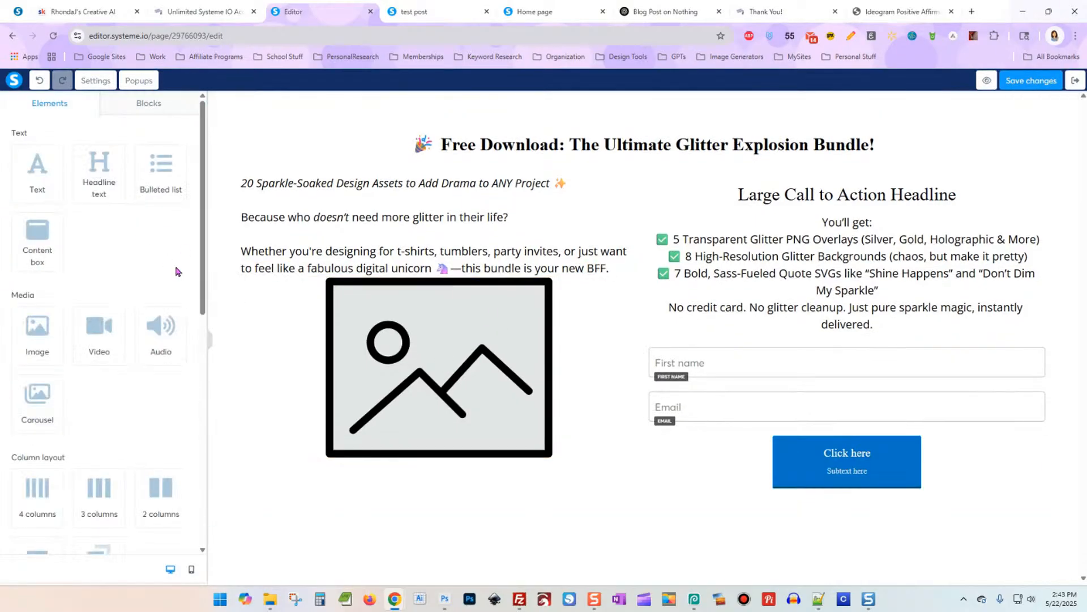
pyautogui.click(363, 354)
pyautogui.click(177, 159)
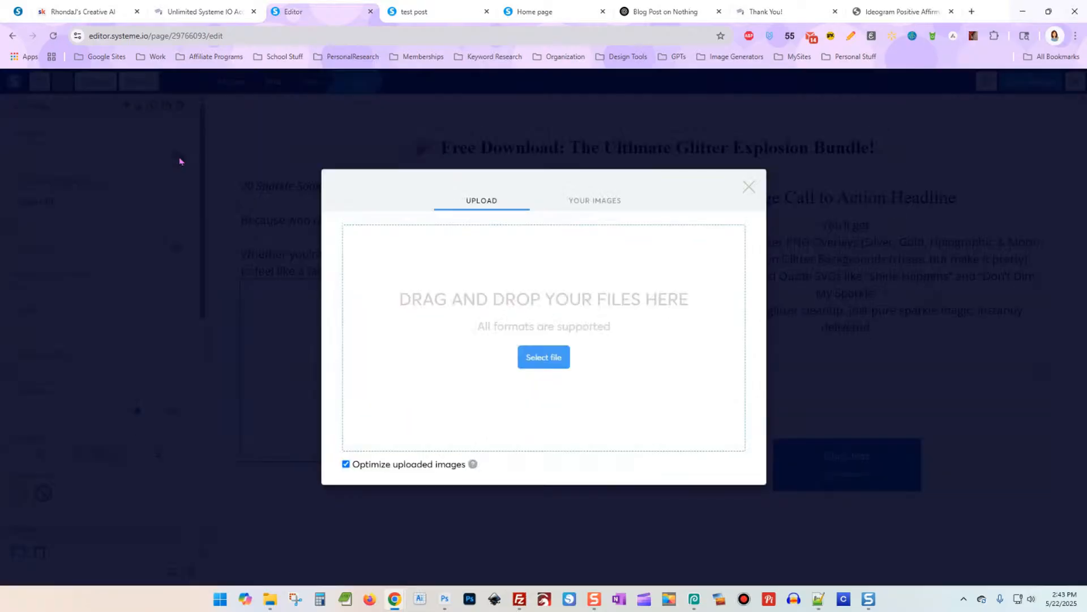
pyautogui.click(593, 200)
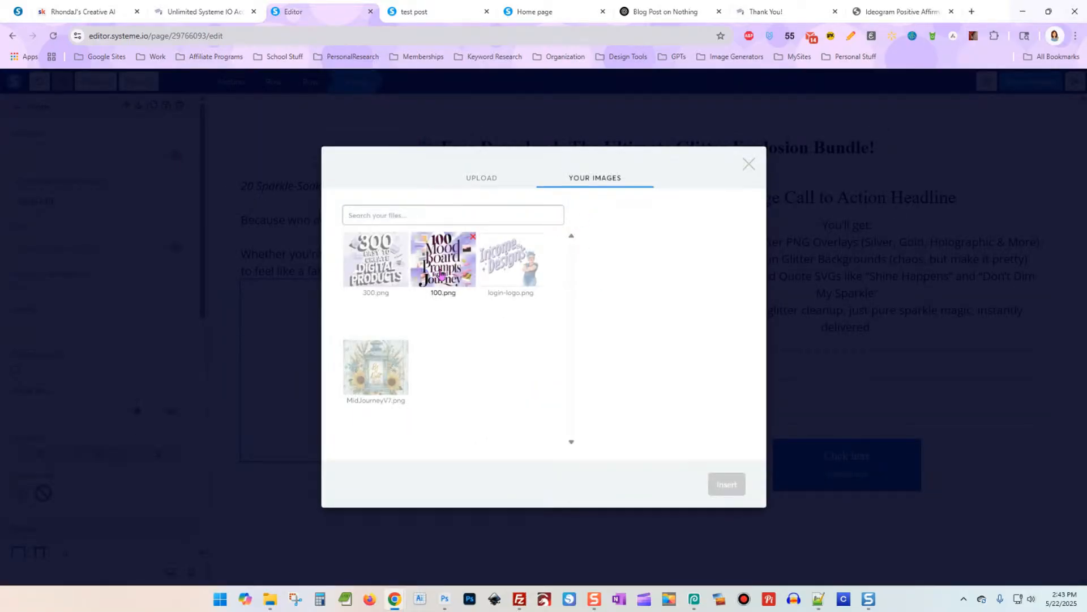
pyautogui.click(375, 369)
pyautogui.click(728, 483)
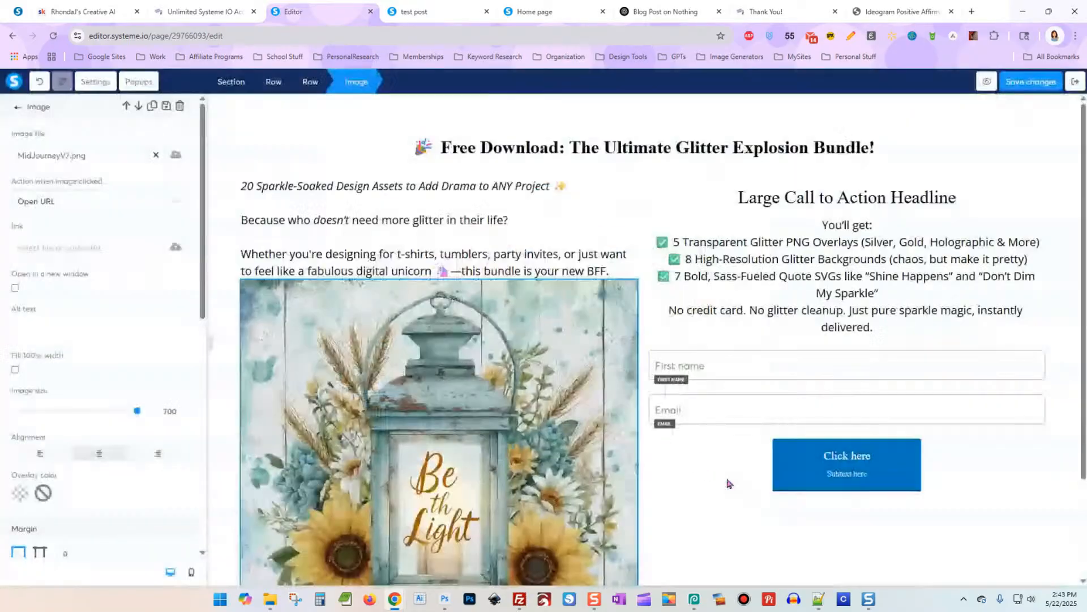
# Step: Reduce the lantern image's size to 429 and save the page changes
pyautogui.click(417, 361)
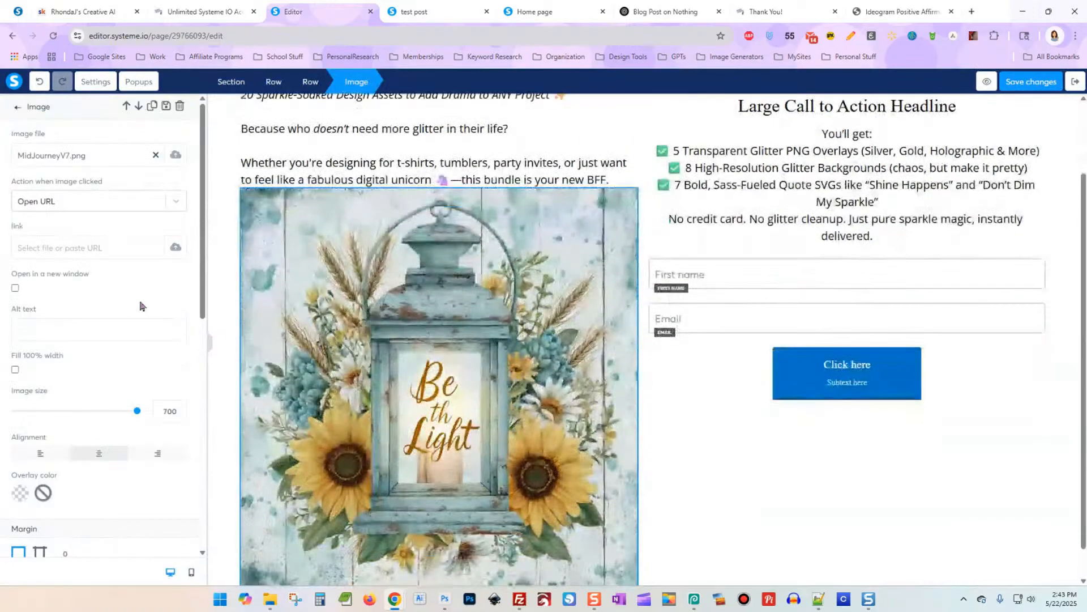
pyautogui.moveTo(139, 412); pyautogui.dragTo(90, 414)
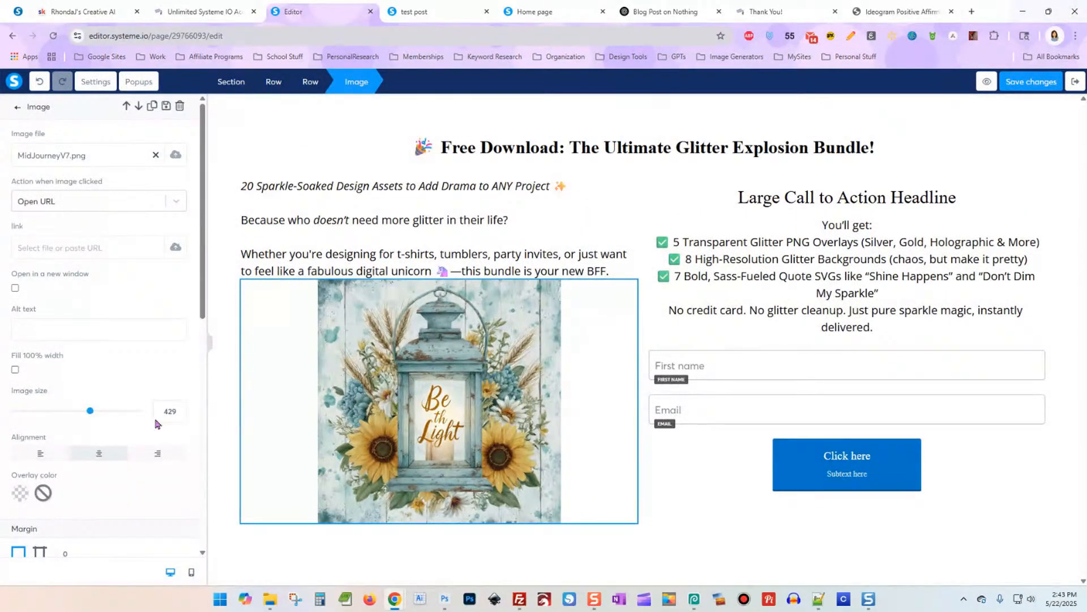
pyautogui.click(712, 462)
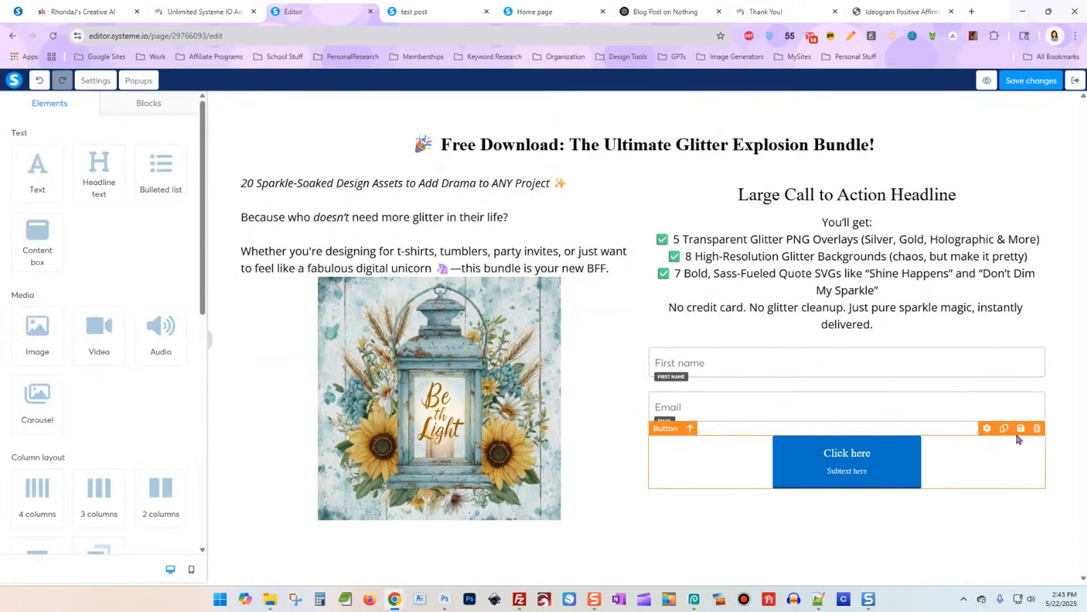
pyautogui.click(1028, 84)
# Step: Change the form button's background color to the default brown, 8B572A
pyautogui.click(893, 473)
pyautogui.scroll(-15, 32, 310)
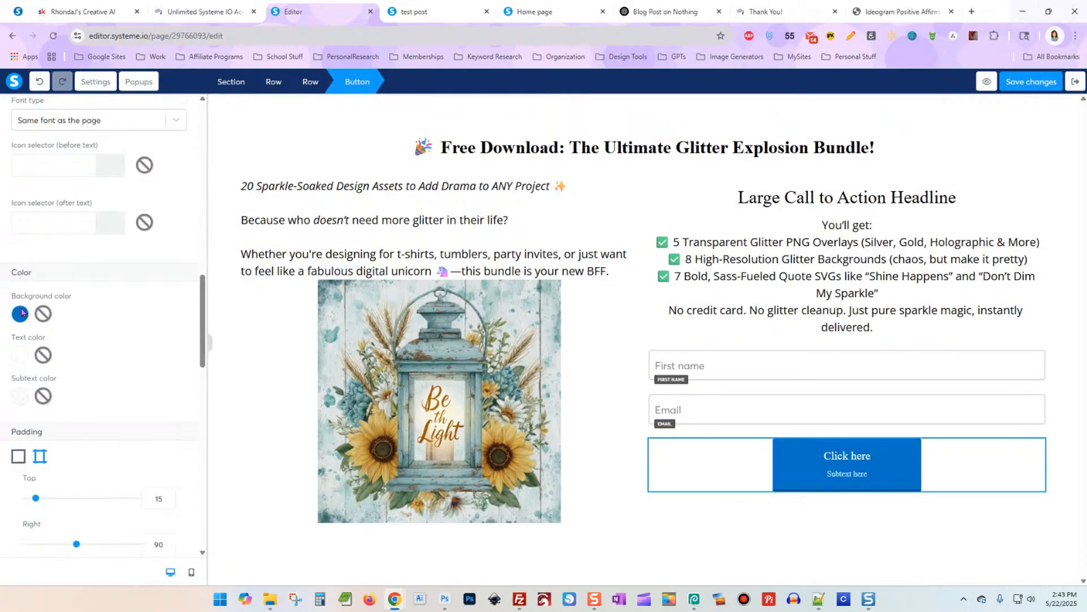
pyautogui.click(20, 314)
pyautogui.click(109, 381)
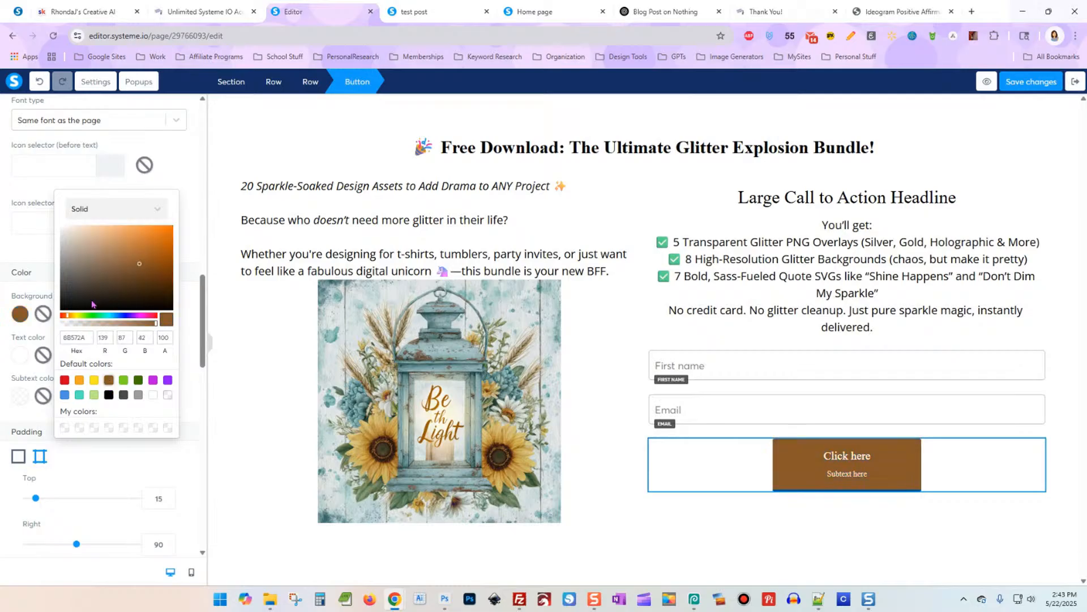
pyautogui.click(1, 388)
# Step: Set the button's border style to None and increase the corner radius uniformly for all corners
pyautogui.scroll(-1, 2, 388)
pyautogui.scroll(-8, 2, 388)
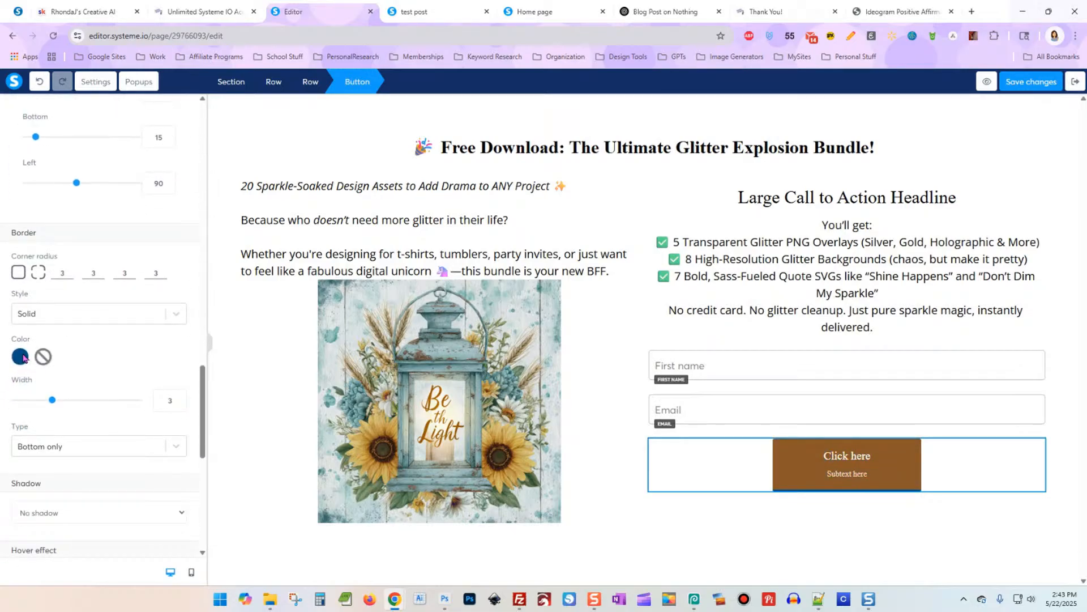
pyautogui.click(56, 313)
pyautogui.click(66, 345)
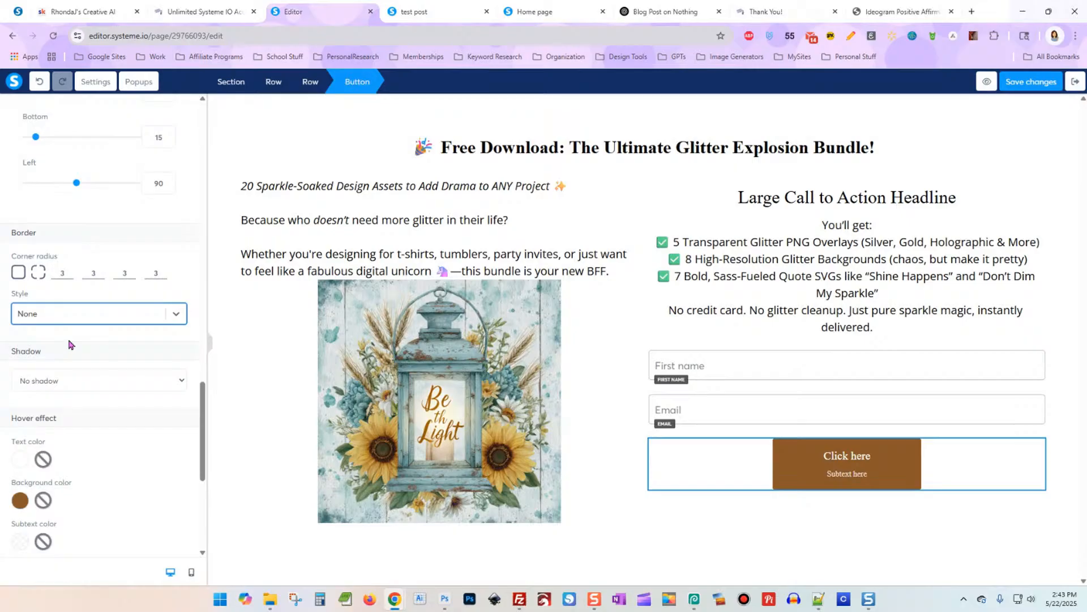
pyautogui.click(18, 272)
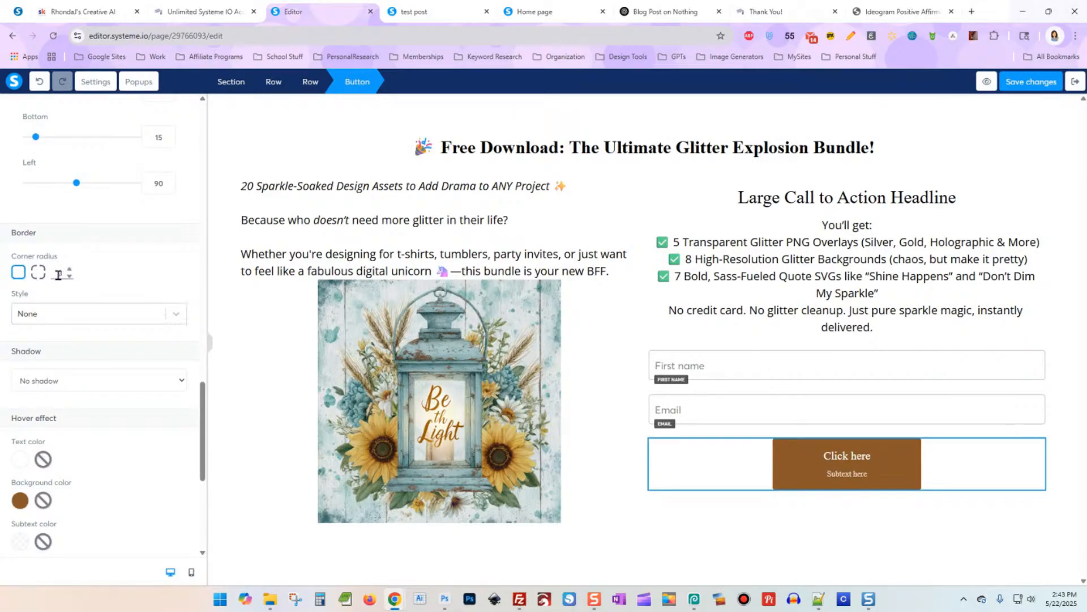
pyautogui.click(69, 270)
# Step: Remove the subtext from the form button
pyautogui.scroll(-1, 5, 346)
pyautogui.scroll(2, 127, 334)
pyautogui.scroll(10, 127, 333)
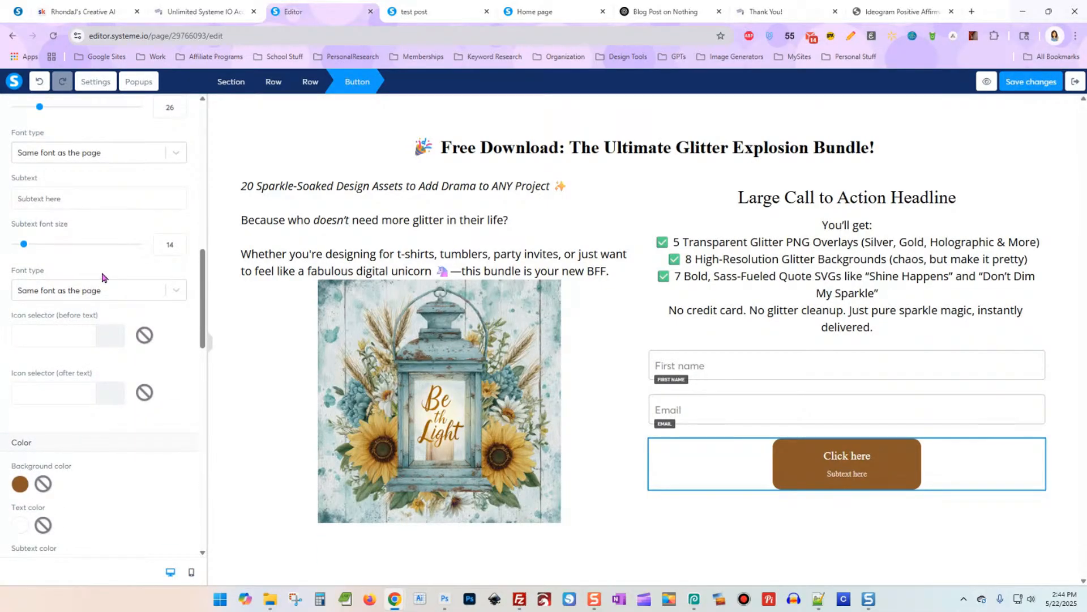
pyautogui.scroll(1, 107, 280)
pyautogui.tripleClick(95, 257)
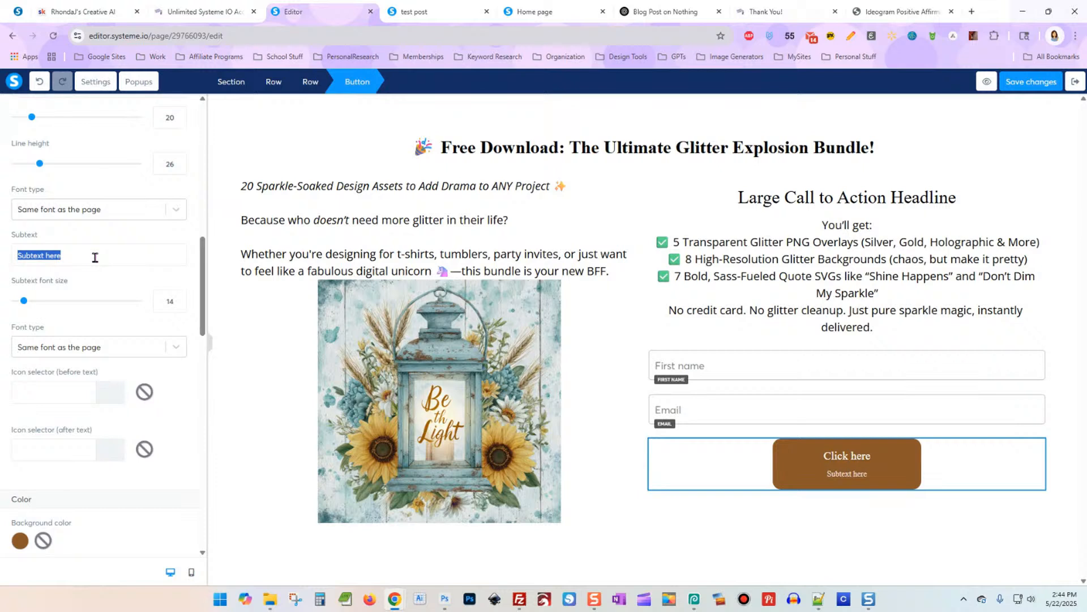
pyautogui.press('BackSpace')
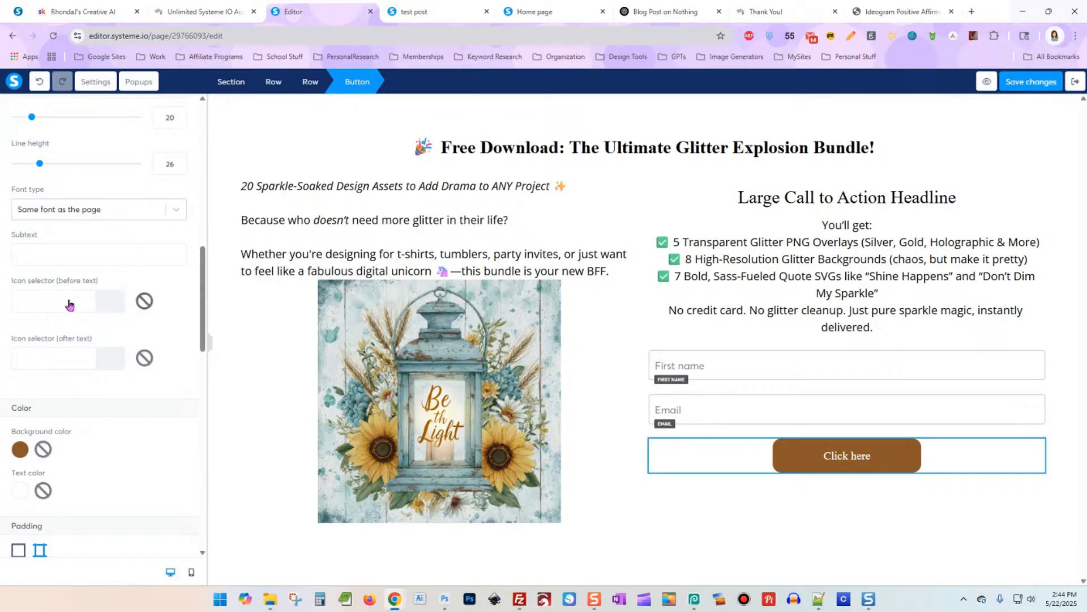
# Step: Add the allergies hand icon before the text of the form button
pyautogui.click(69, 305)
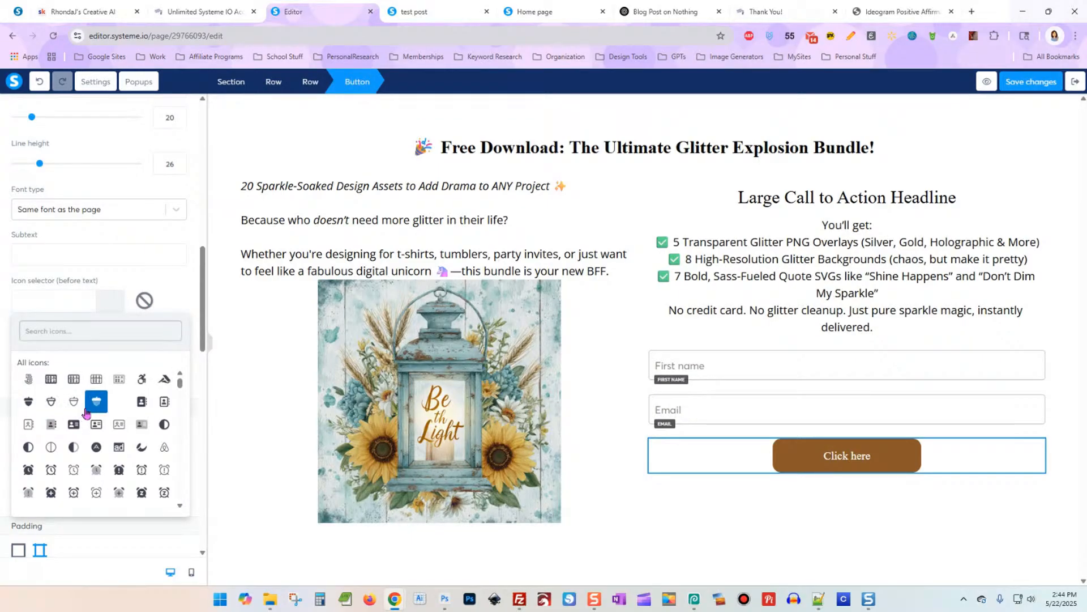
pyautogui.scroll(-3, 96, 430)
pyautogui.scroll(-1, 106, 456)
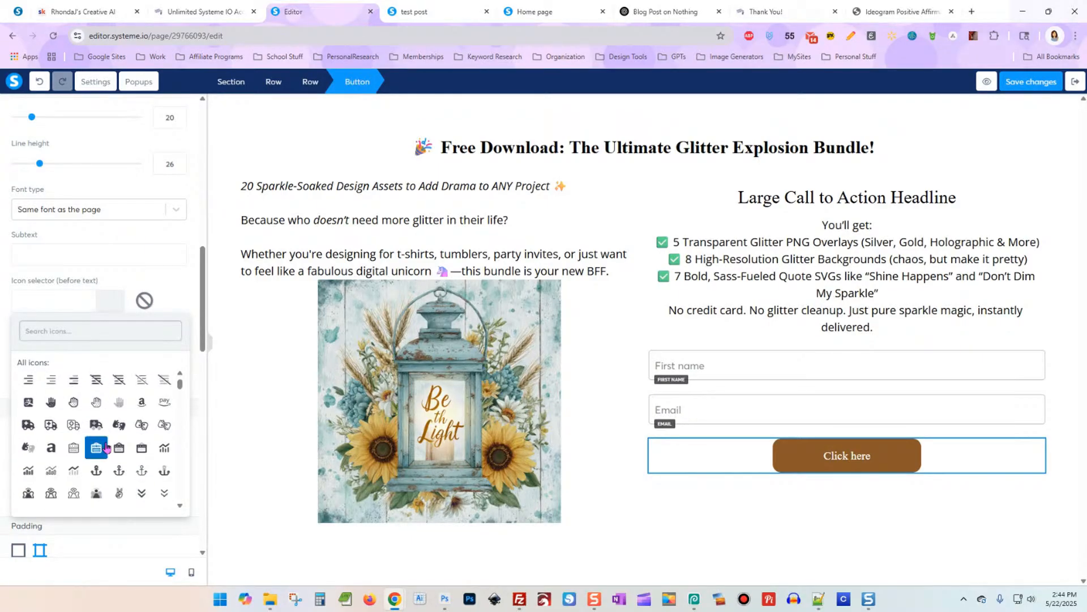
pyautogui.click(96, 402)
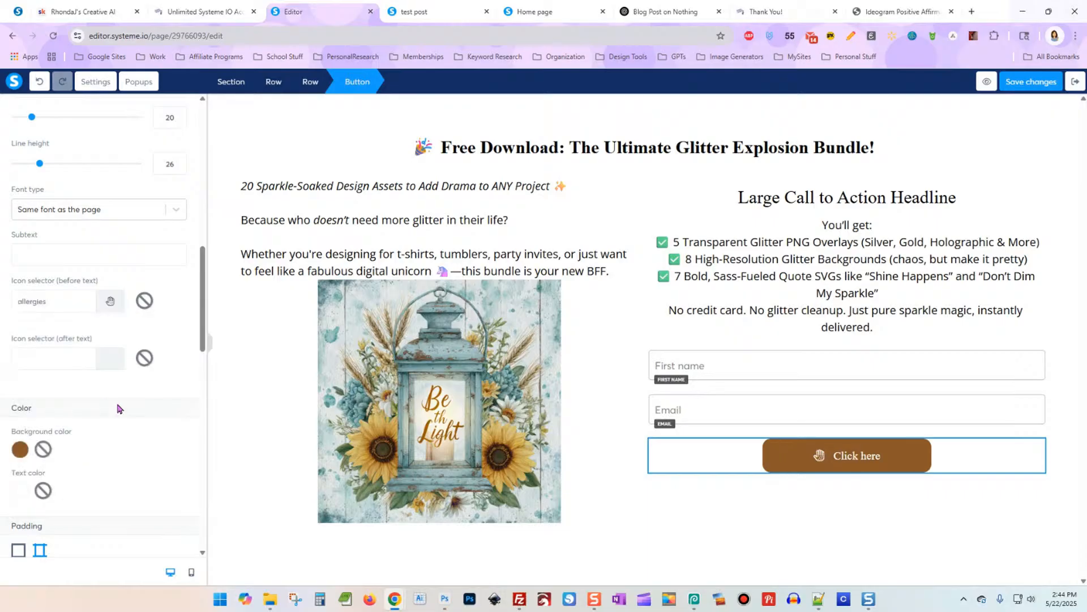
pyautogui.click(867, 522)
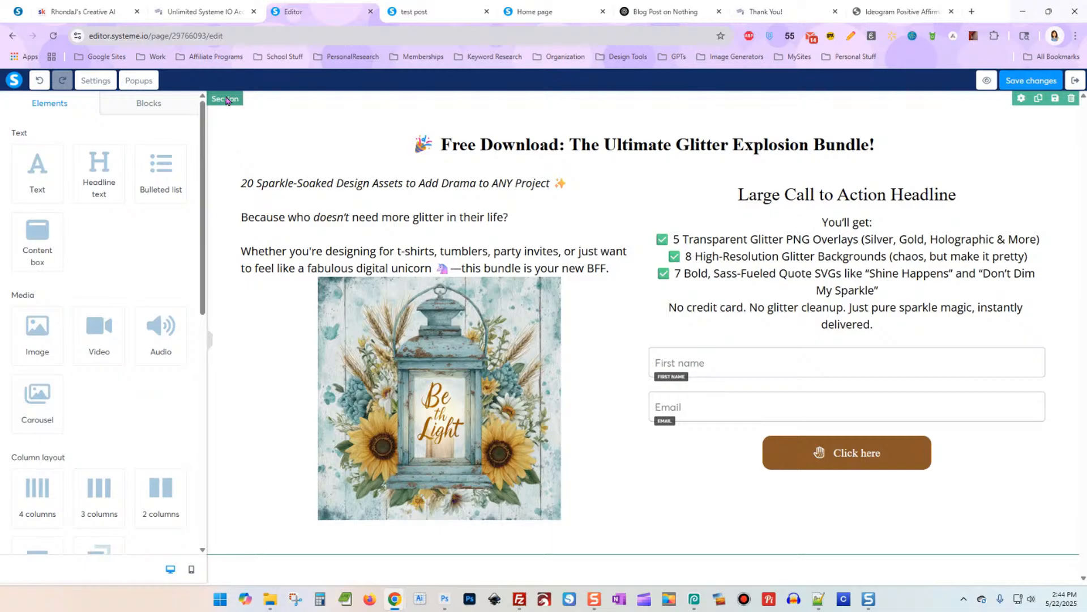
# Step: Set the background color of the page's section to light gray, F3F3F3
pyautogui.click(226, 101)
pyautogui.click(19, 293)
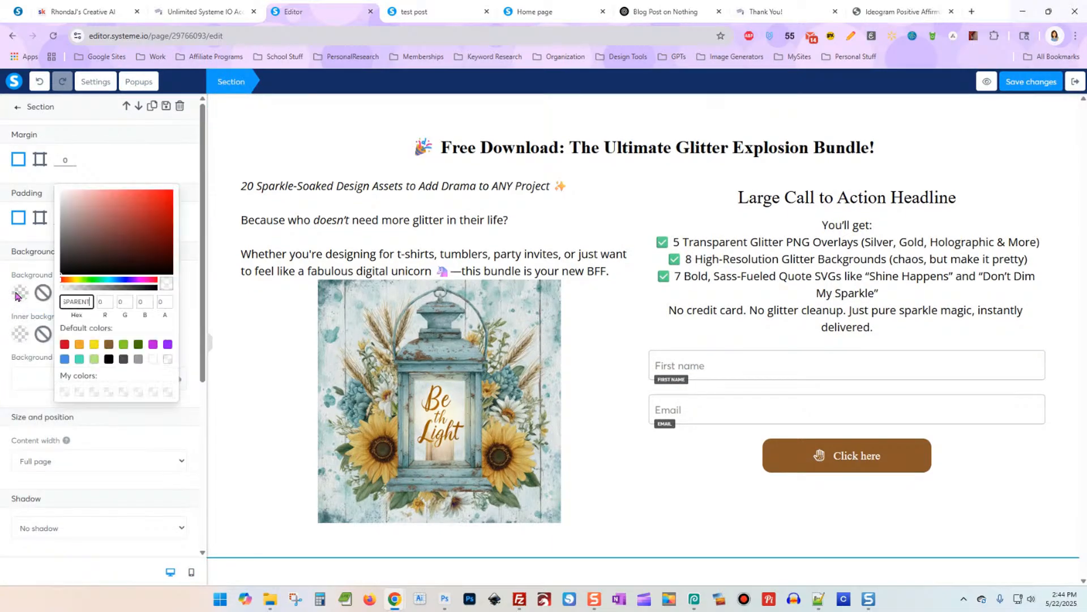
pyautogui.click(62, 197)
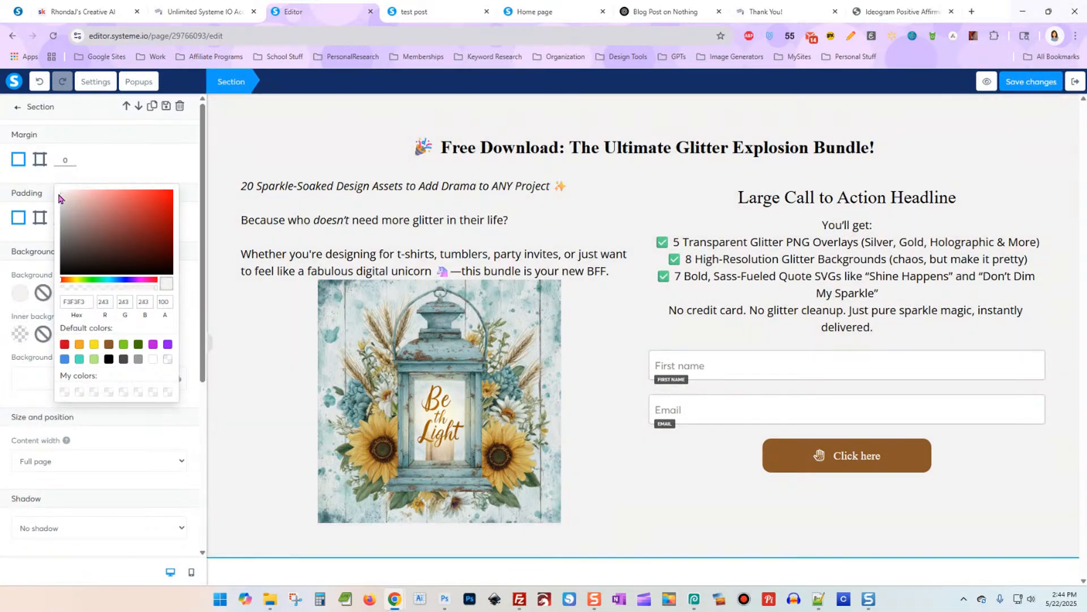
pyautogui.click(639, 195)
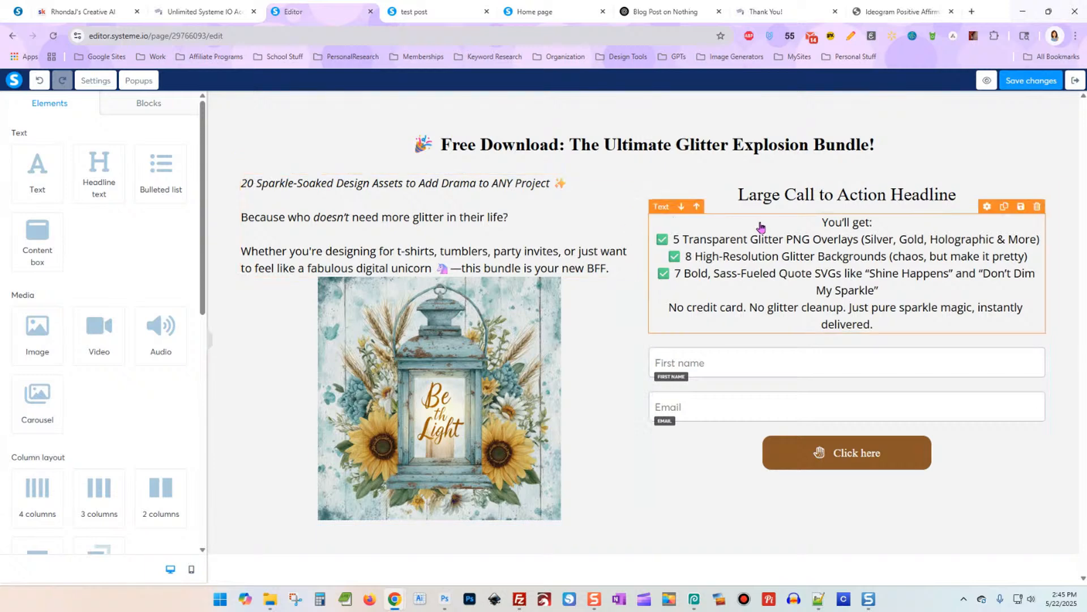
# Step: Left-align the "You'll get:" text block above the form fields
pyautogui.click(827, 254)
pyautogui.scroll(-4, 35, 406)
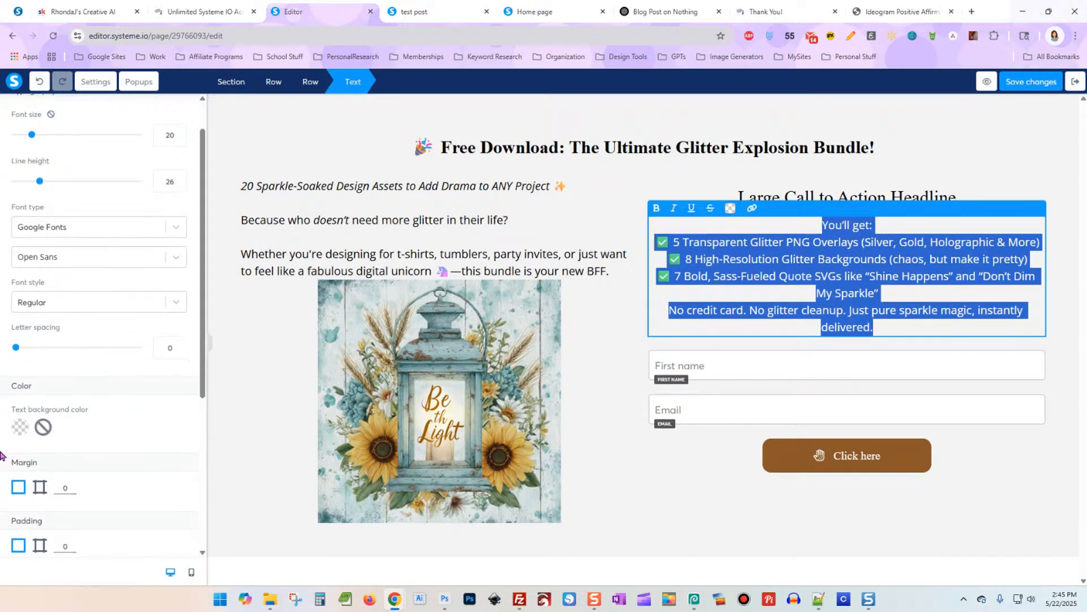
pyautogui.click(36, 402)
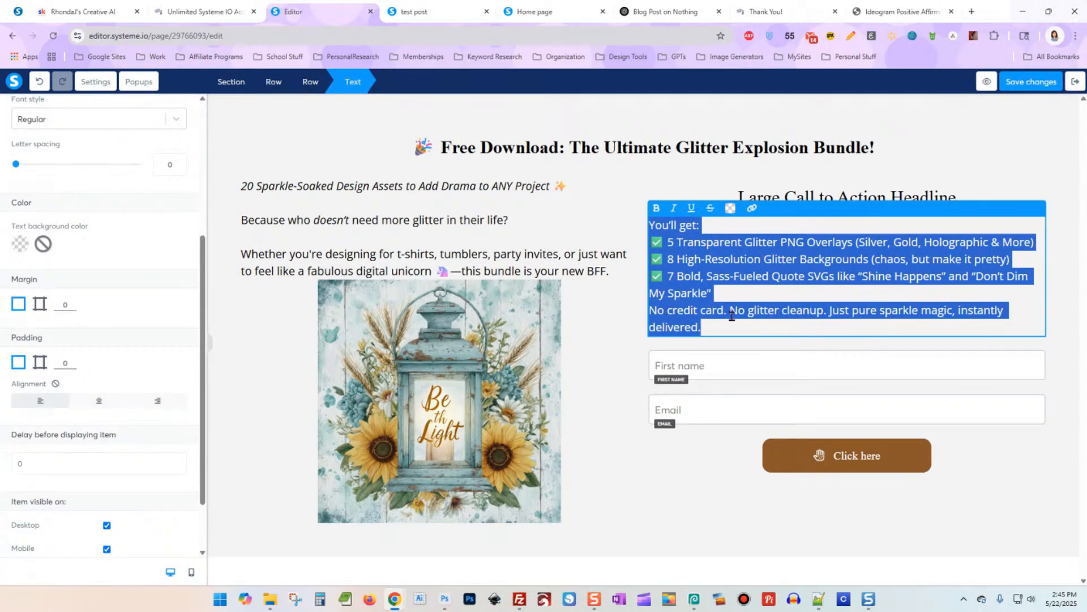
# Step: Insert a blank line after "You'll get:" and another before "No credit card" in the text block
pyautogui.click(730, 296)
pyautogui.press('Return')
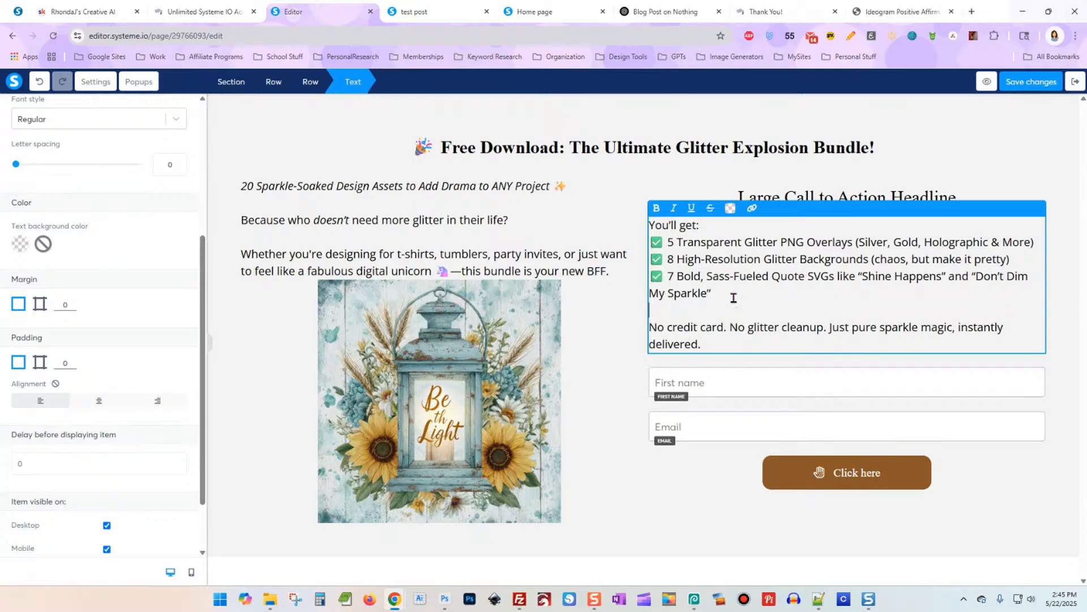
pyautogui.click(712, 225)
pyautogui.press('Return')
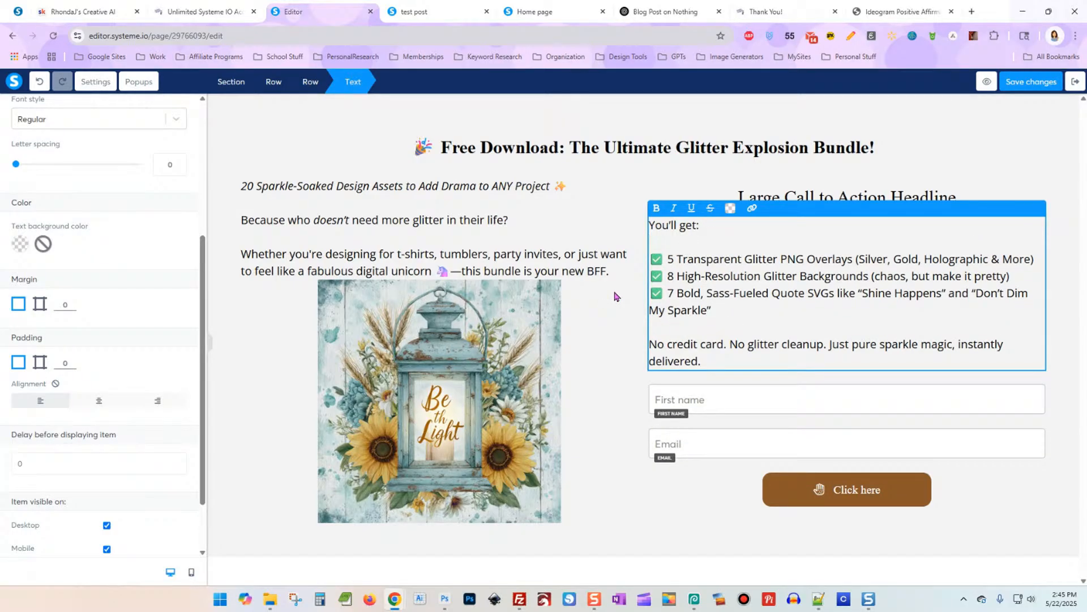
pyautogui.click(984, 163)
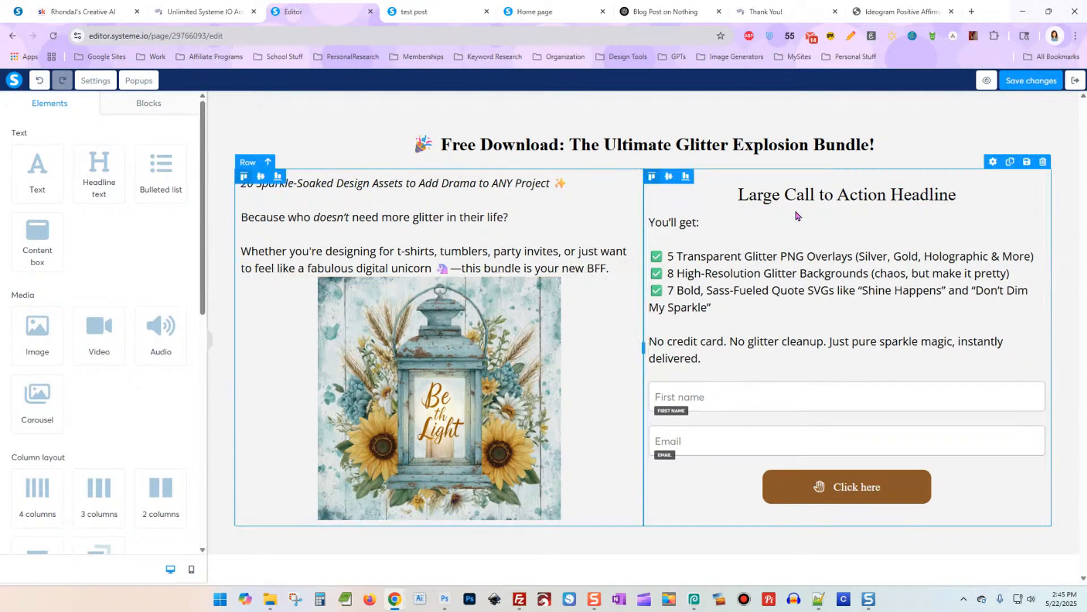
# Step: Save the squeeze page, exit the editor and view the live funnel step, trying its first name and email fields
pyautogui.click(1018, 85)
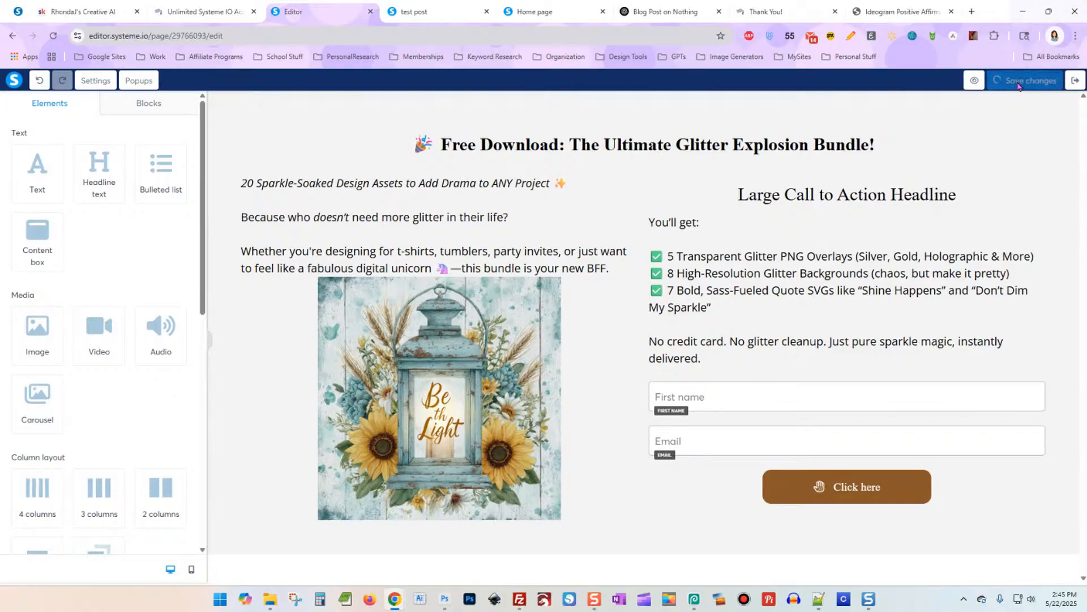
pyautogui.click(1075, 81)
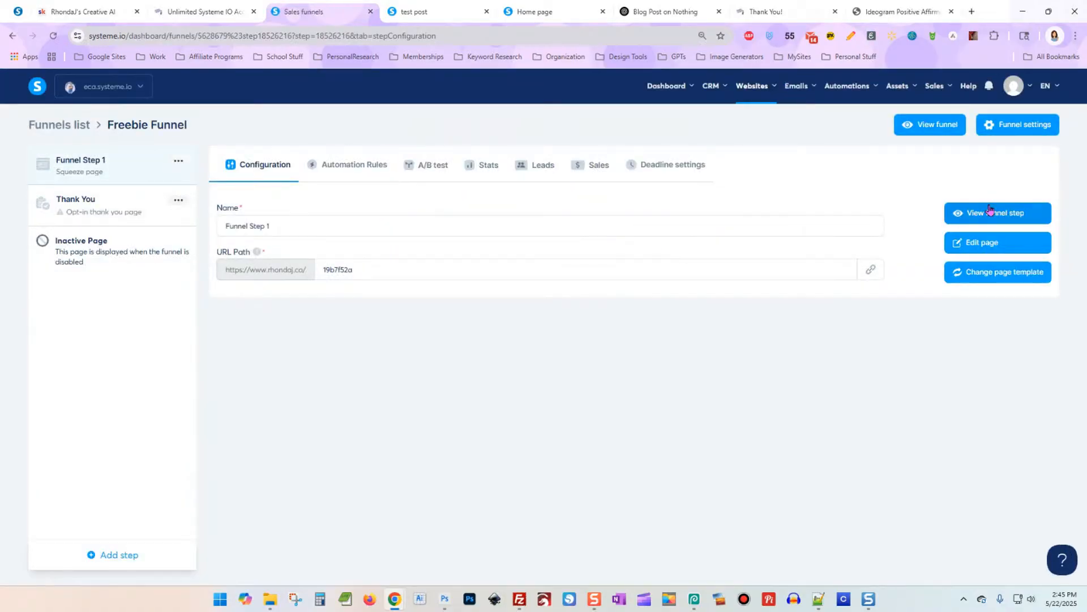
pyautogui.click(989, 211)
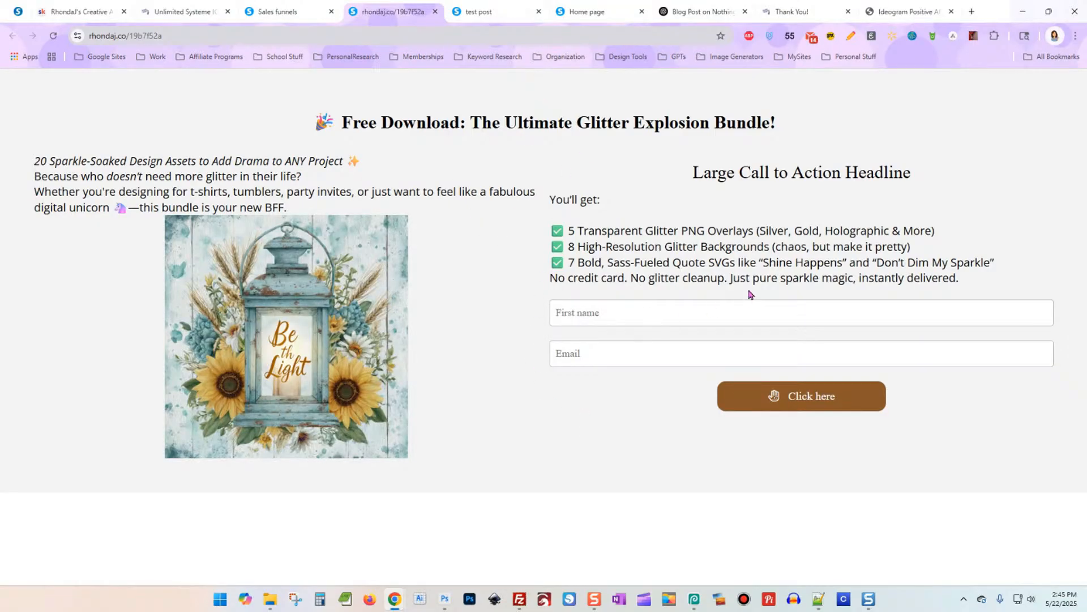
pyautogui.click(747, 313)
pyautogui.click(740, 354)
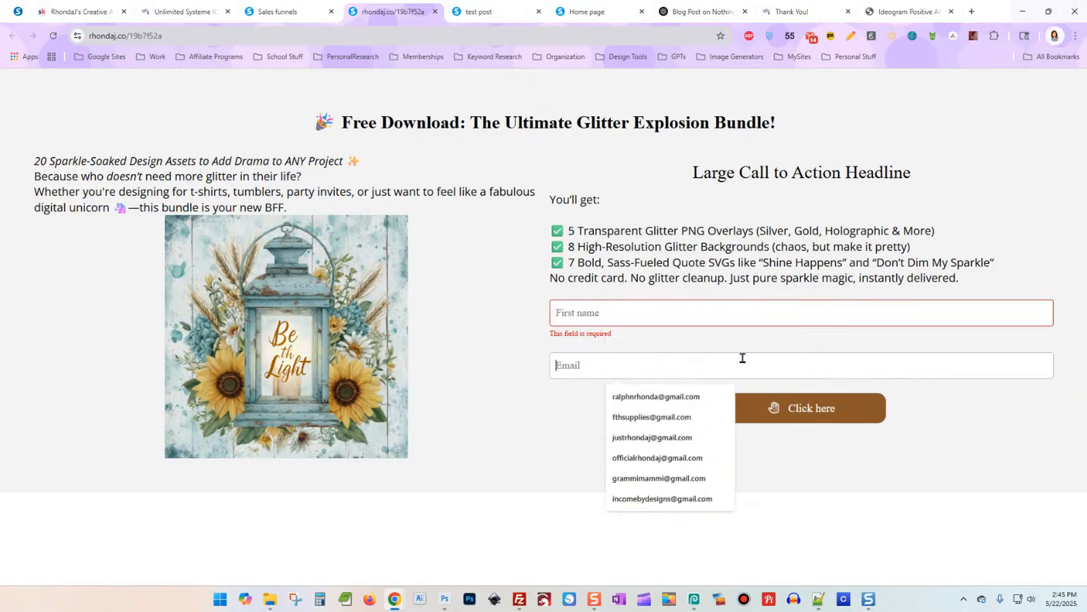
pyautogui.click(745, 476)
# Step: Show 30 templates for the funnel's Thank You step and select the "Thanks for showing interest!" template
pyautogui.click(278, 12)
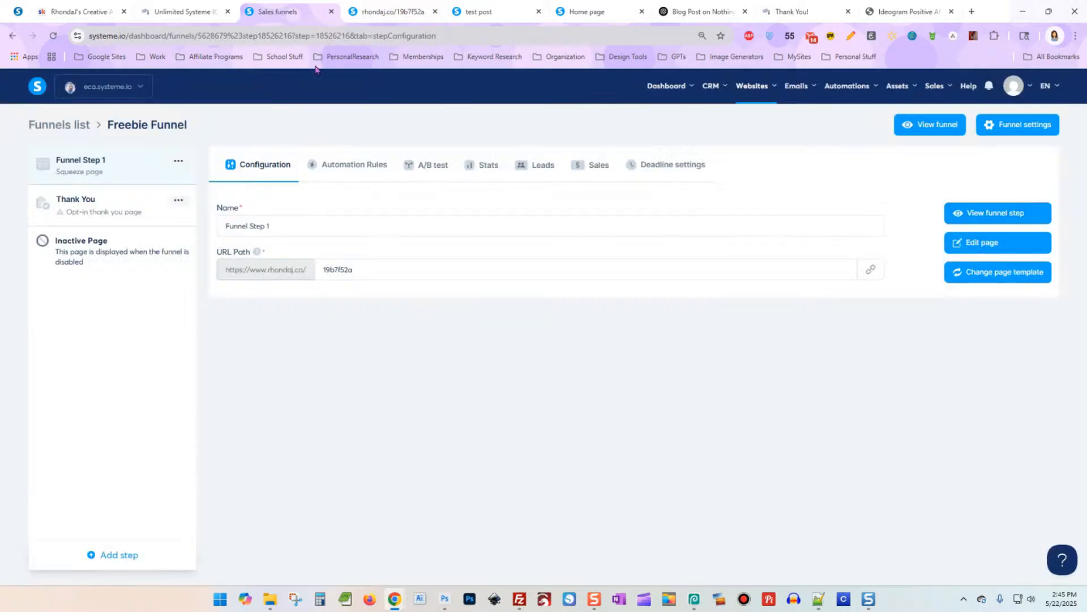
pyautogui.click(117, 213)
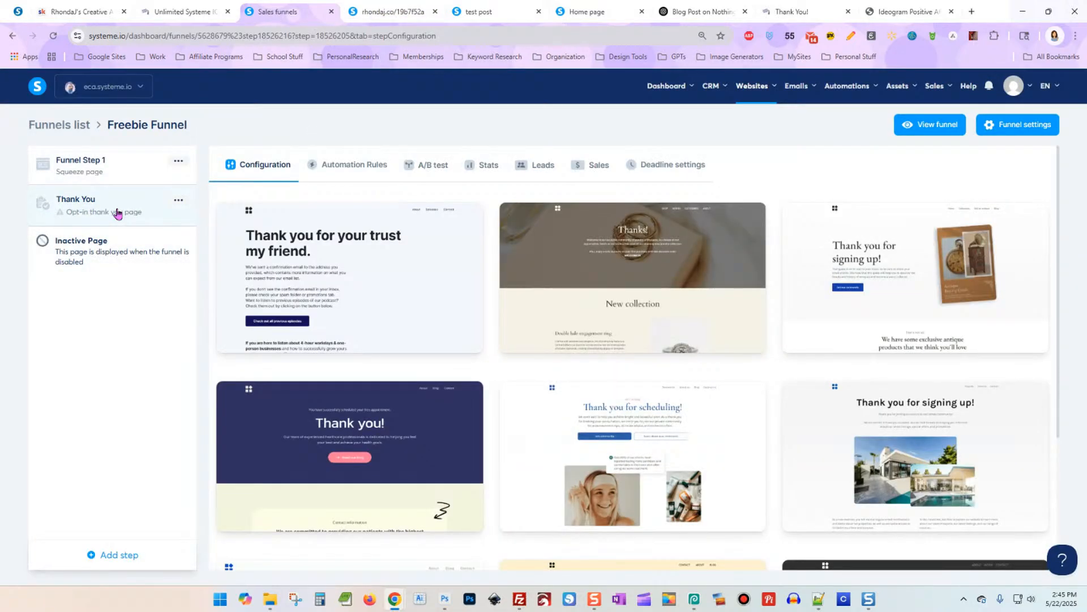
pyautogui.scroll(-3, 803, 312)
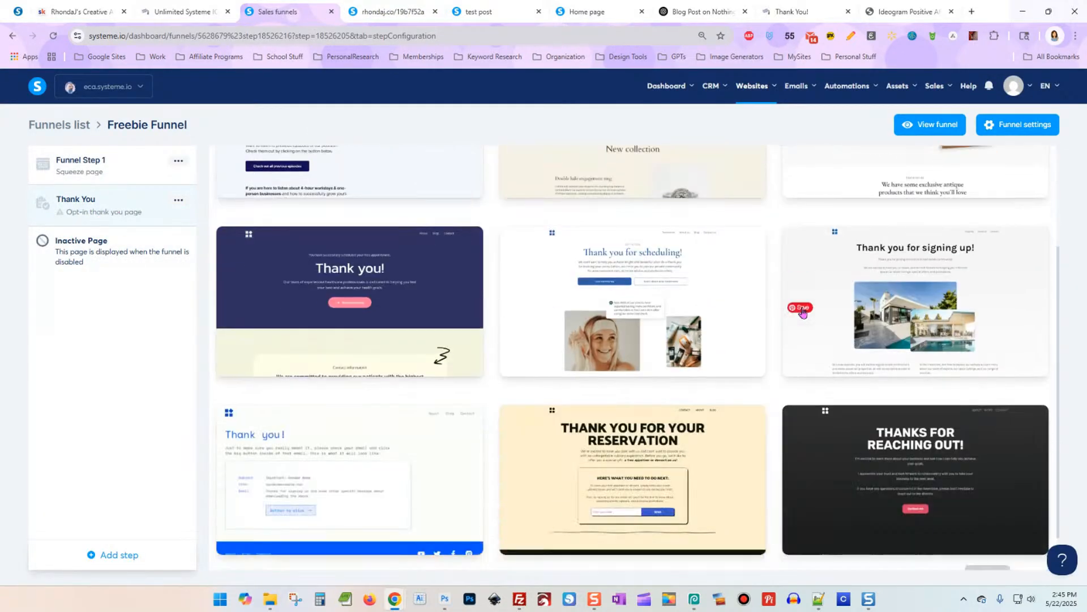
pyautogui.scroll(-1, 803, 312)
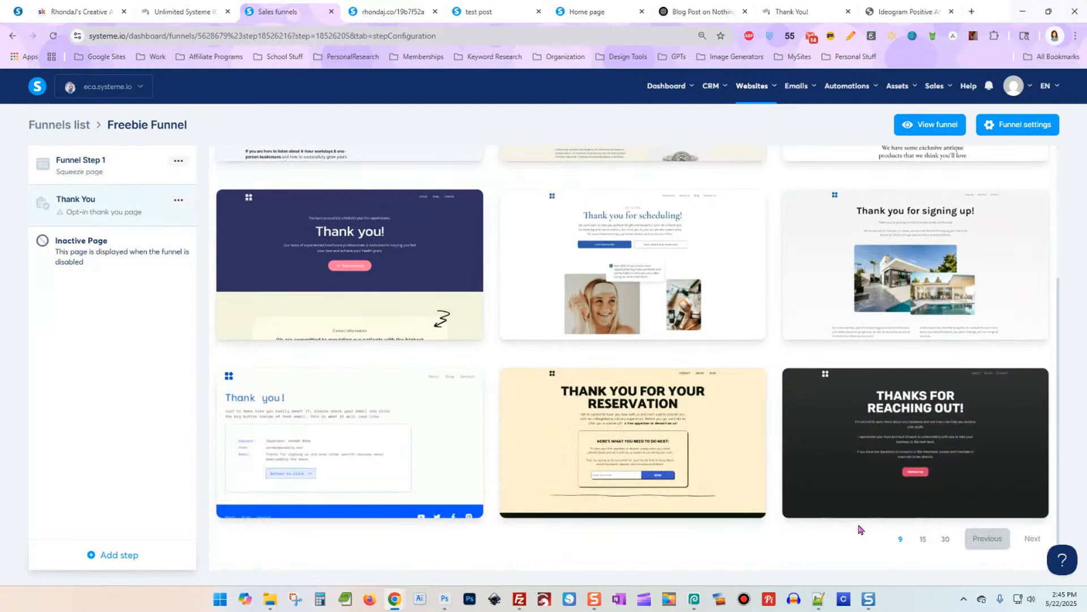
pyautogui.click(945, 539)
pyautogui.scroll(-12, 747, 198)
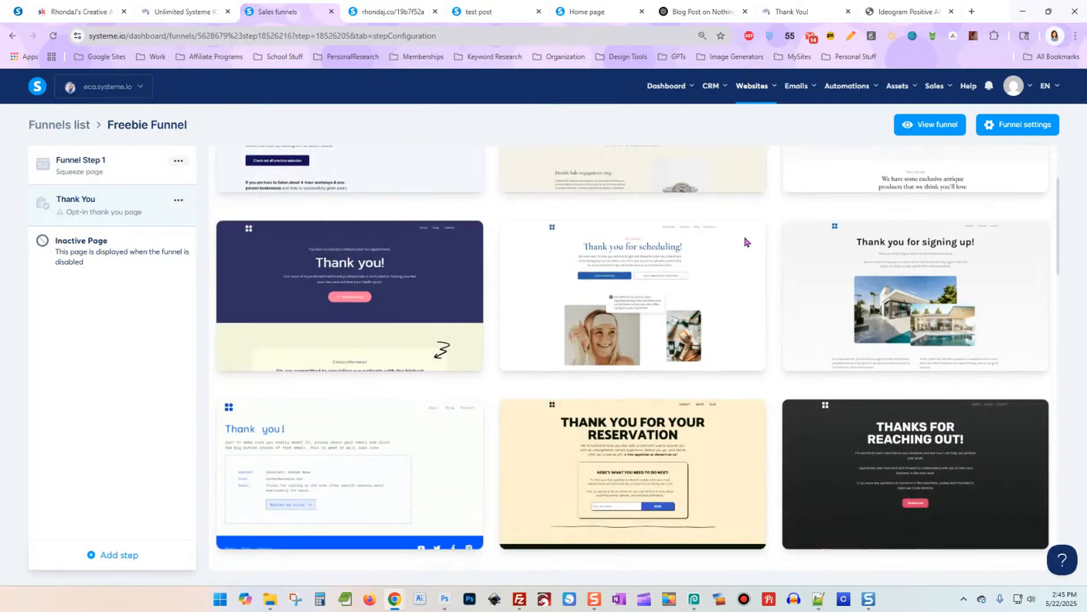
pyautogui.scroll(-3, 748, 281)
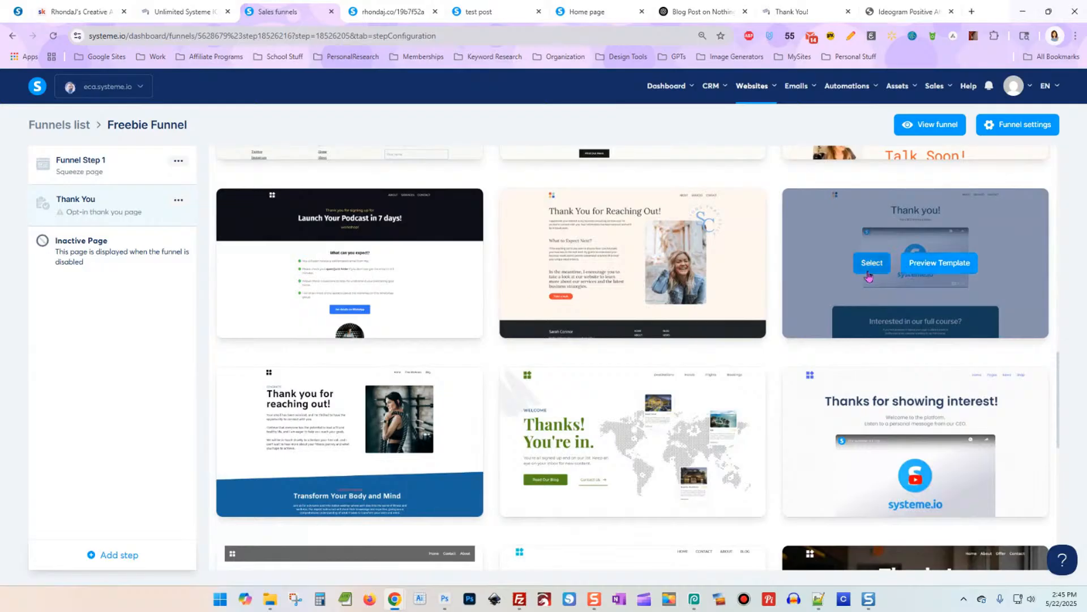
pyautogui.click(873, 447)
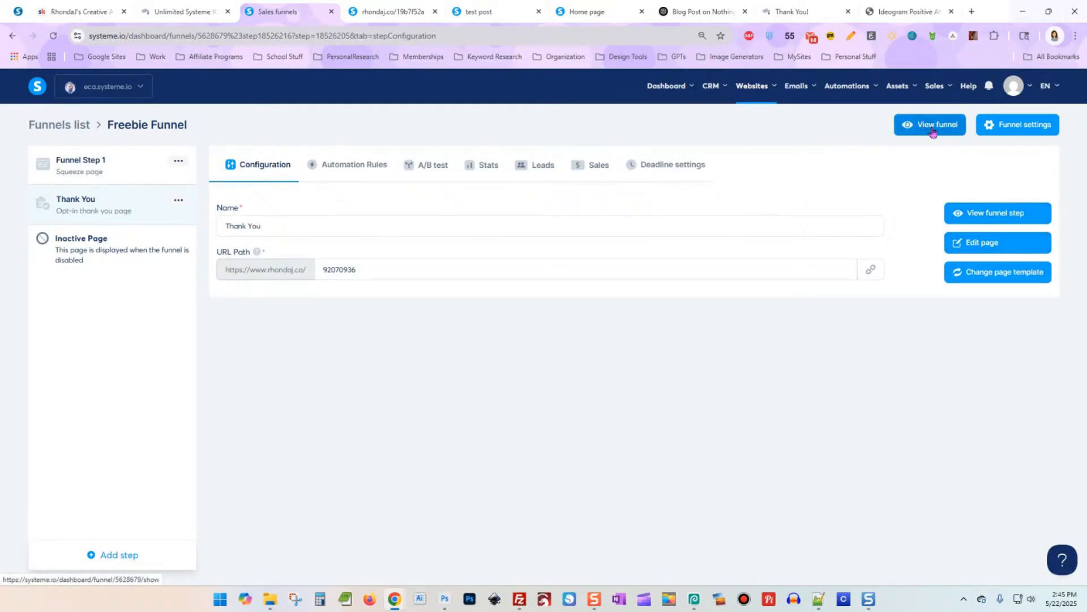
# Step: View the live Thank You page and look through its template content
pyautogui.click(981, 211)
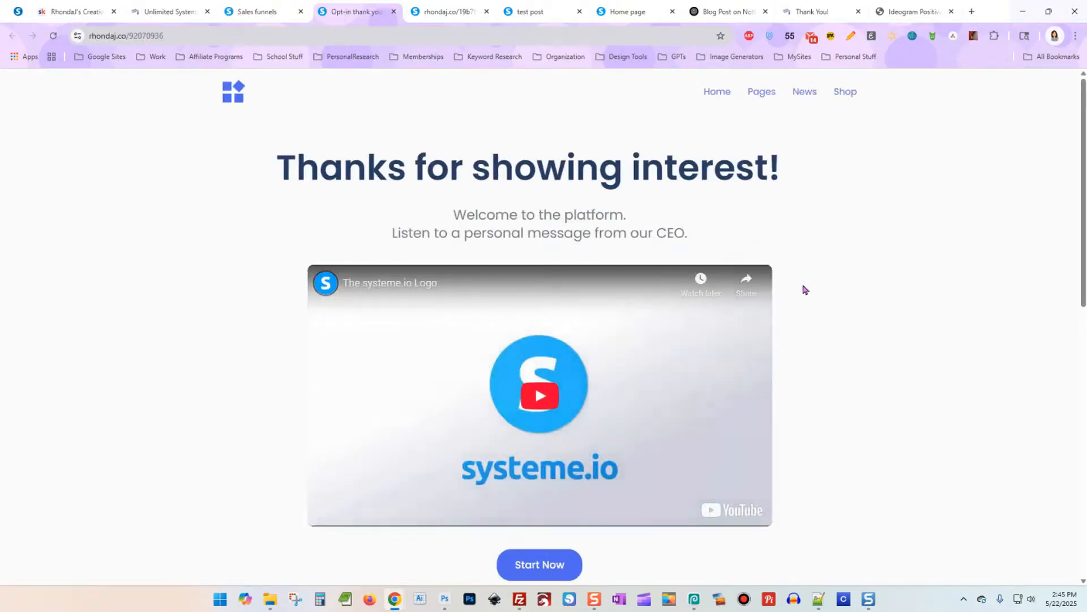
pyautogui.scroll(-3, 804, 231)
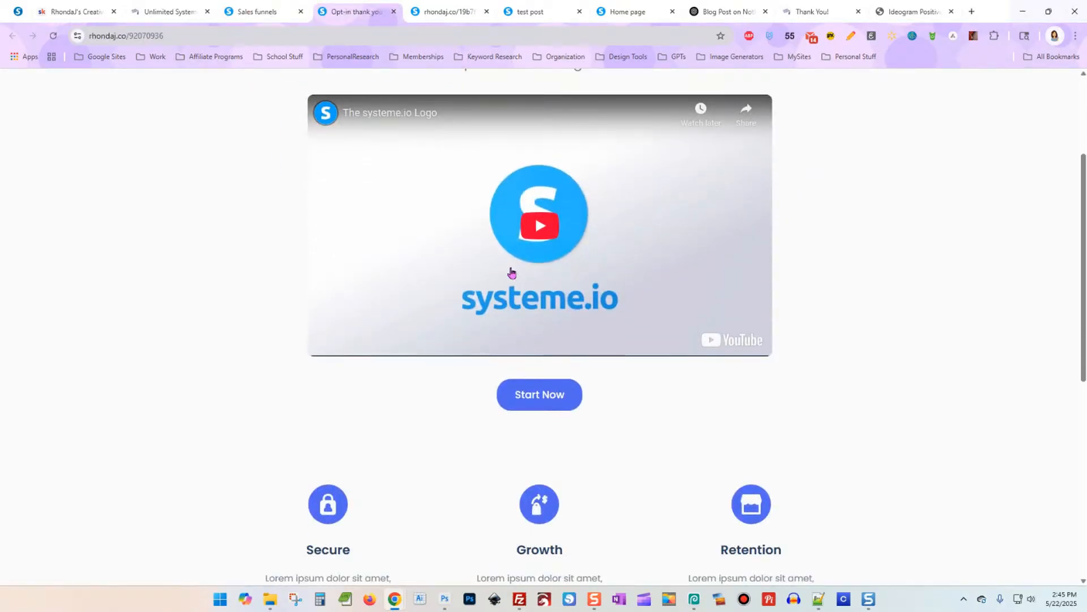
pyautogui.scroll(-3, 630, 396)
pyautogui.scroll(6, 634, 405)
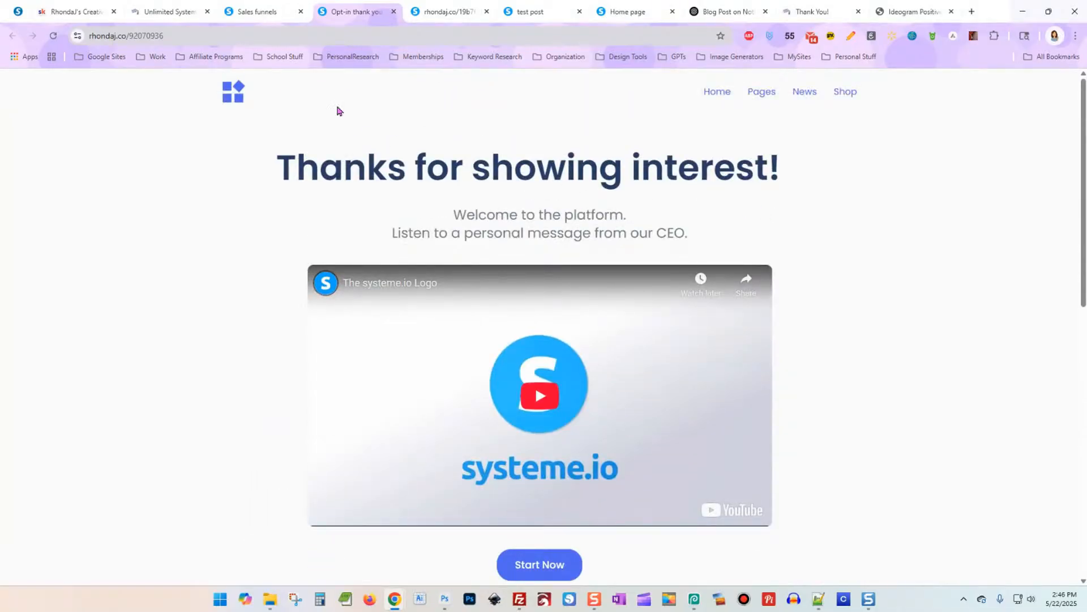
# Step: Open the Thank You page for editing and delete the header row with its logo and navigation links
pyautogui.click(261, 11)
pyautogui.click(1019, 244)
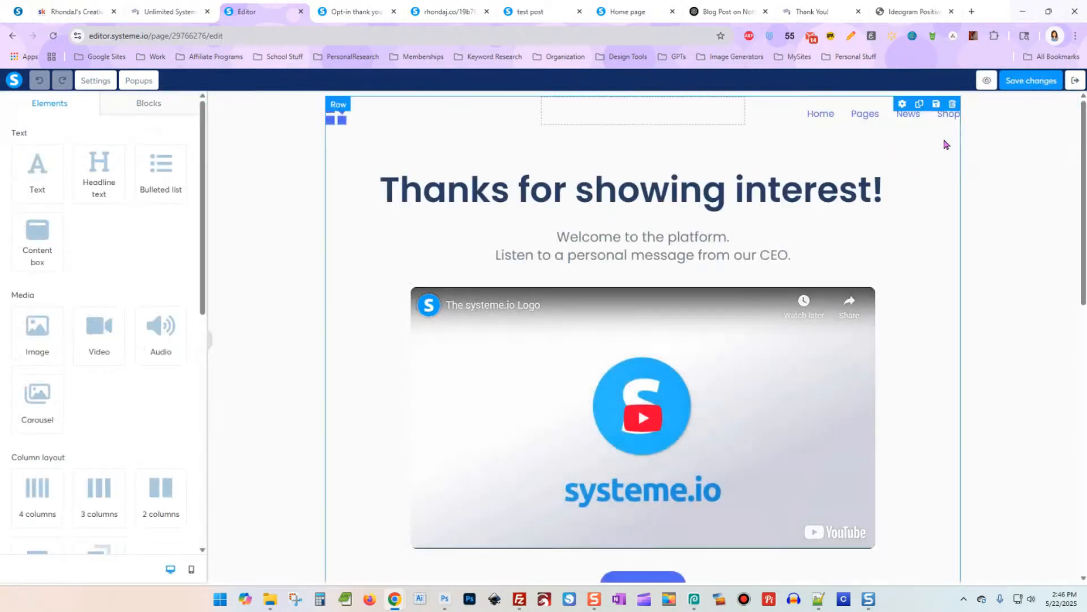
pyautogui.click(953, 105)
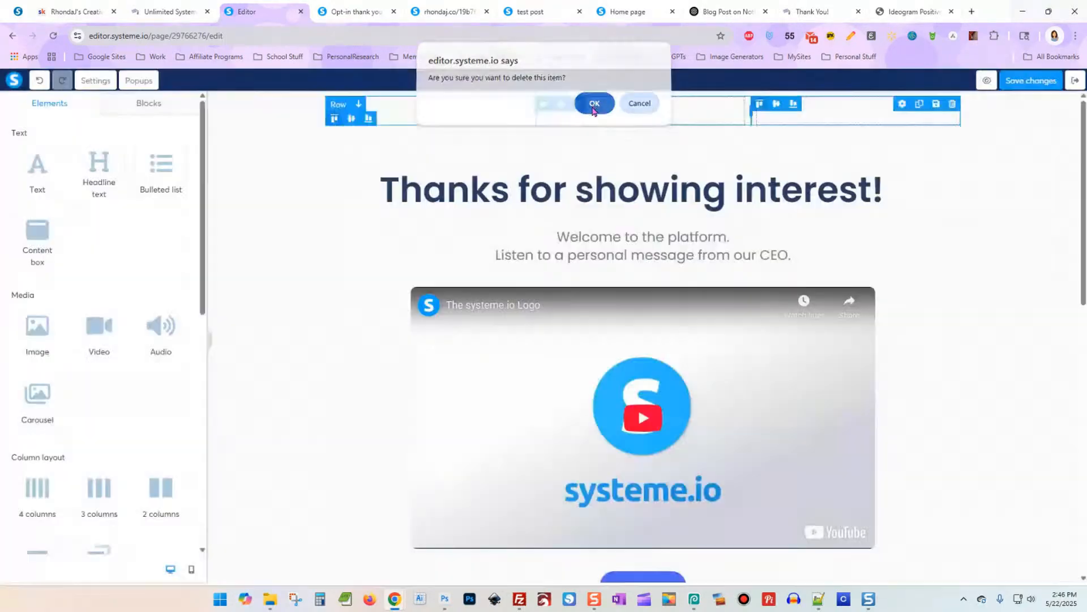
pyautogui.click(594, 109)
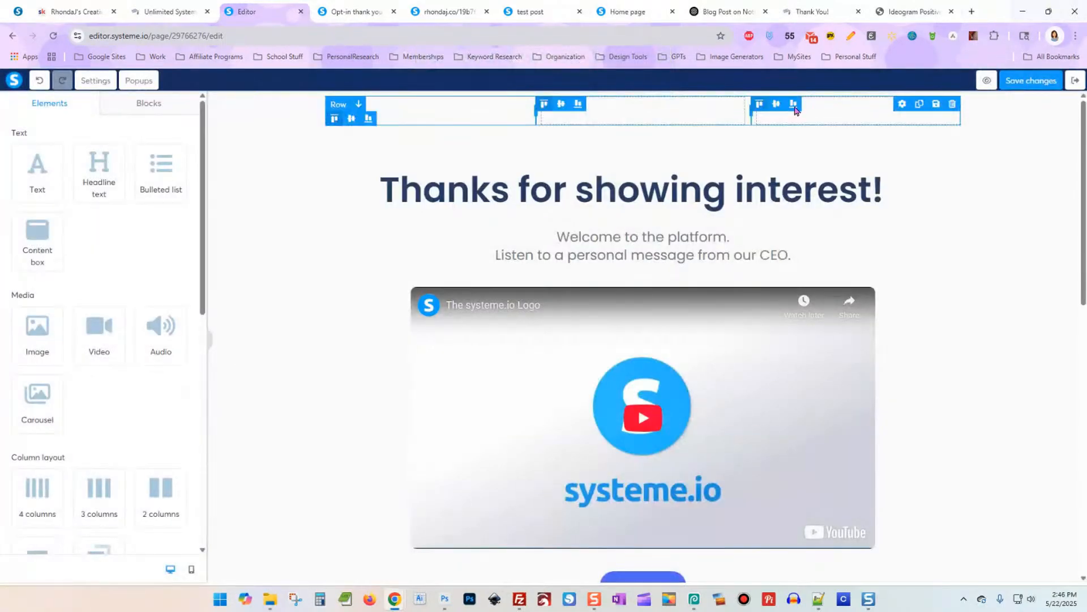
pyautogui.click(952, 104)
pyautogui.click(595, 109)
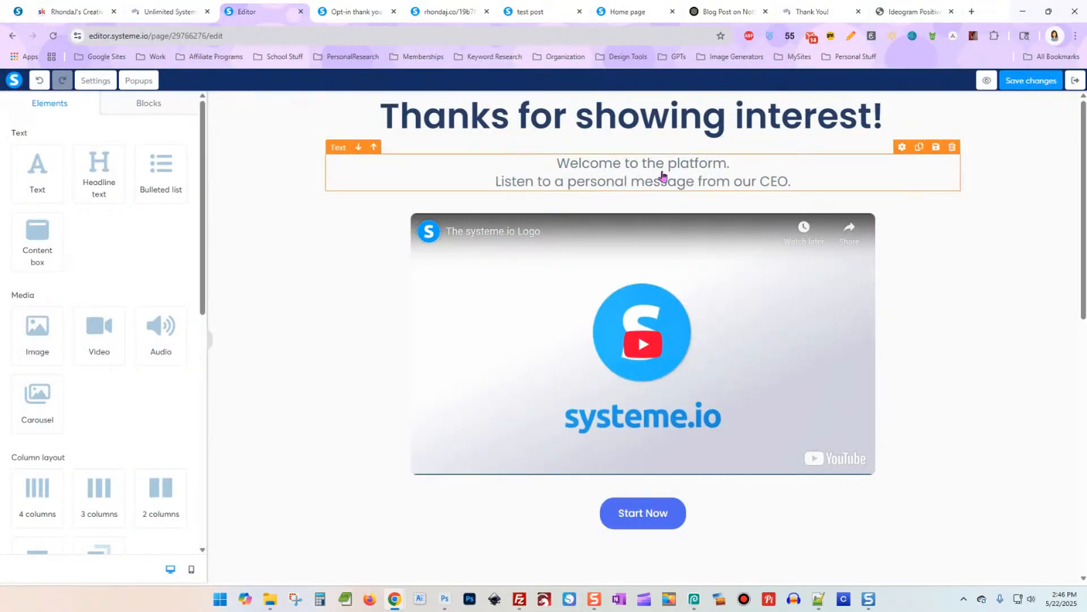
# Step: Delete the "Welcome to the platform" text block beneath the headline
pyautogui.tripleClick(660, 176)
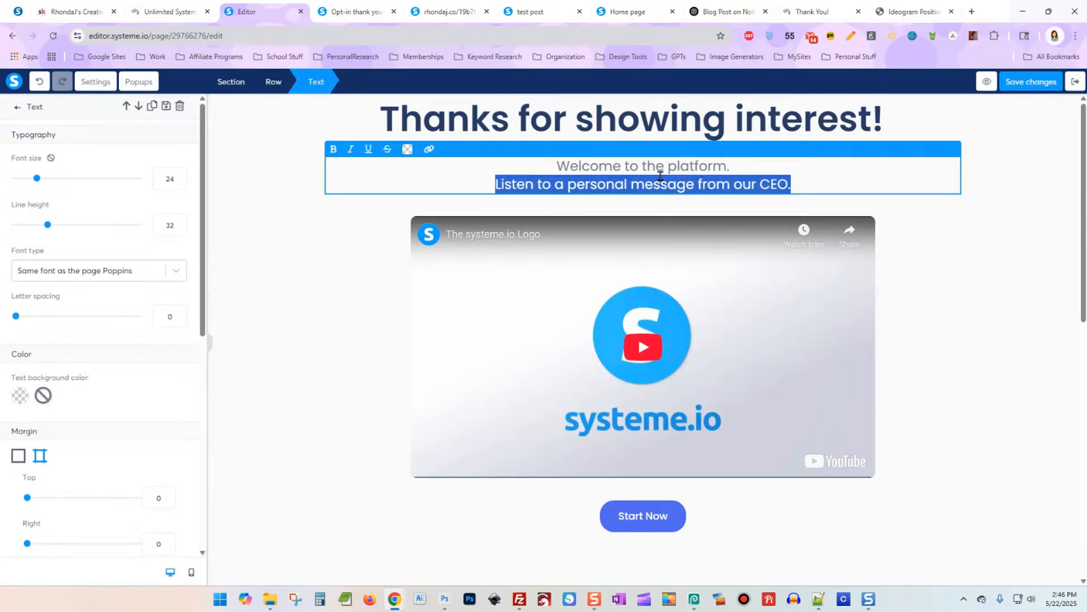
pyautogui.moveTo(797, 180); pyautogui.dragTo(516, 171)
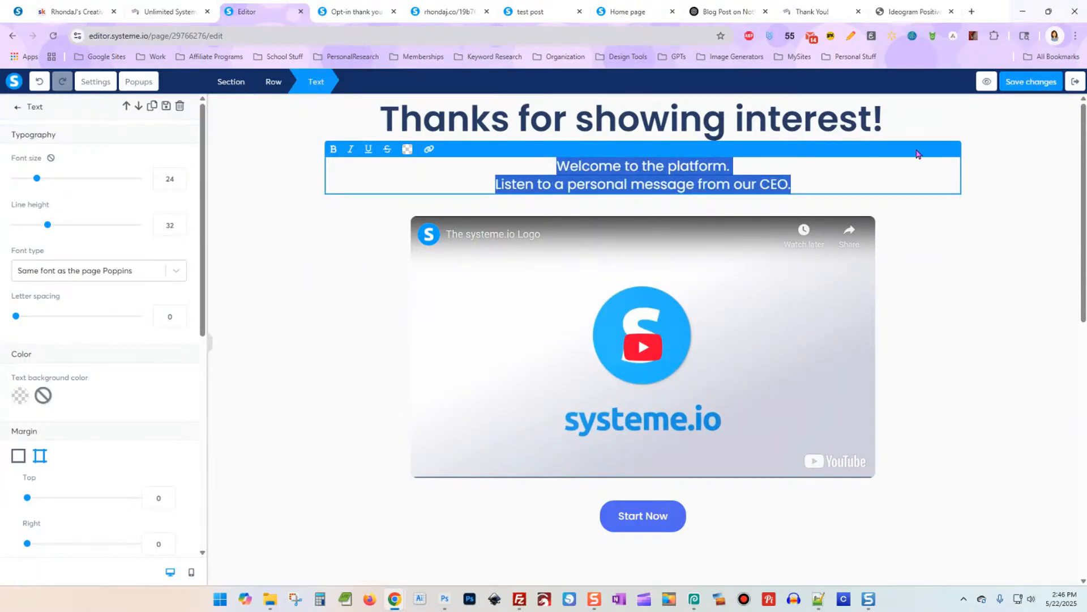
pyautogui.click(983, 159)
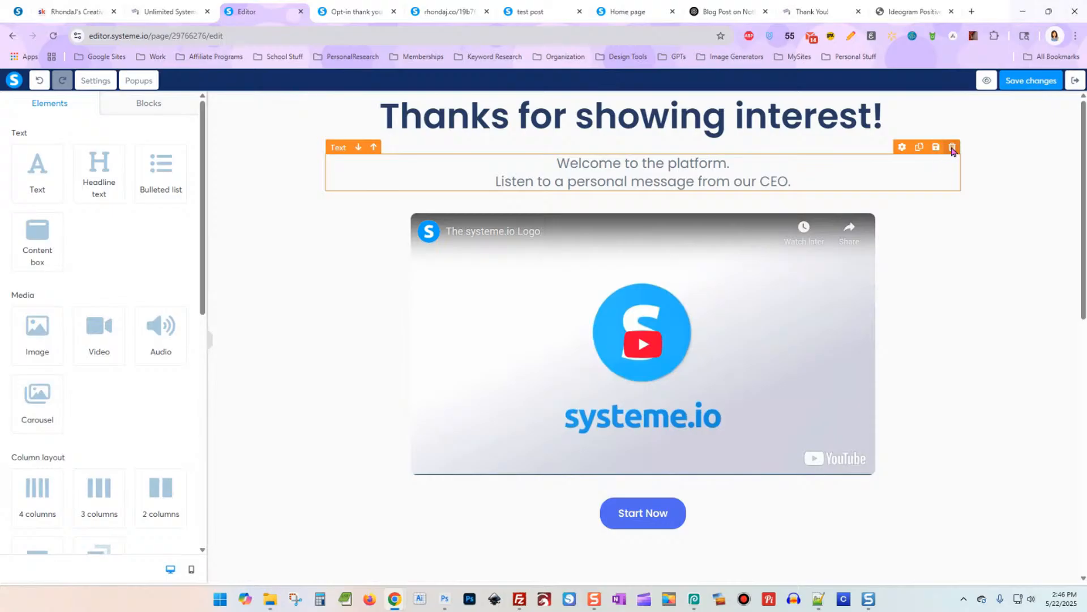
pyautogui.click(952, 147)
pyautogui.click(592, 107)
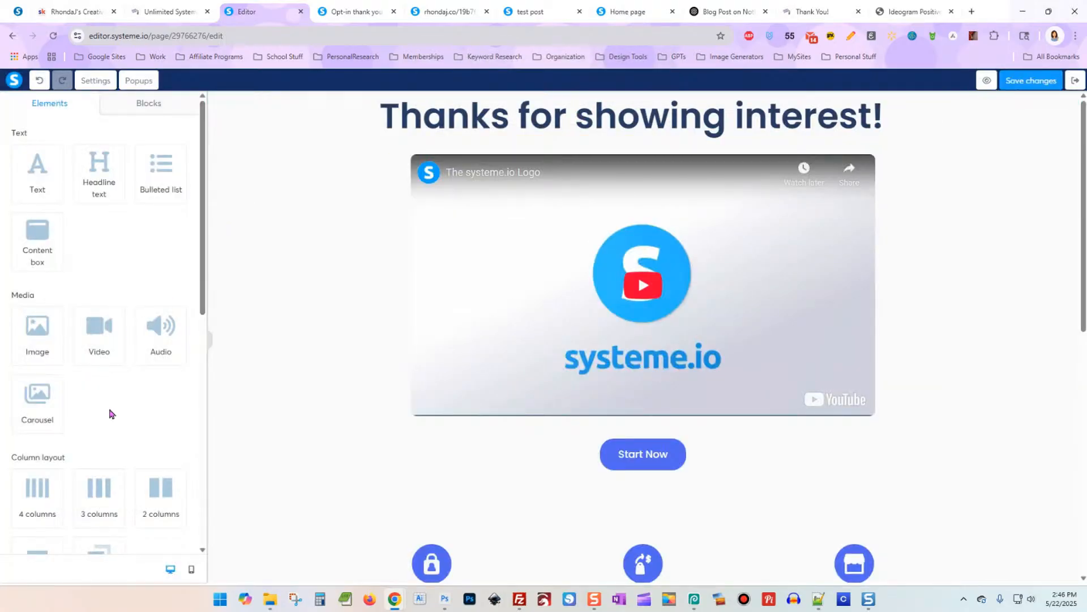
# Step: Add a button element between the "Thanks for showing interest!" headline and the video
pyautogui.scroll(-6, 112, 413)
pyautogui.moveTo(100, 316); pyautogui.dragTo(612, 135)
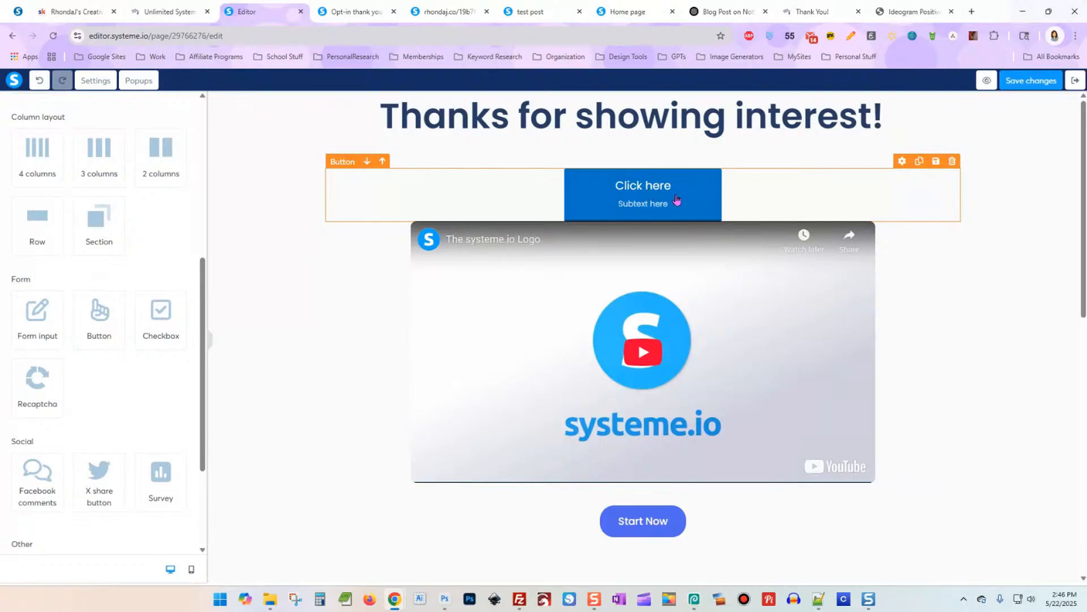
# Step: Set the new button's action to Download file and attach 100.png from the existing uploaded files
pyautogui.click(677, 198)
pyautogui.scroll(-7, 2, 363)
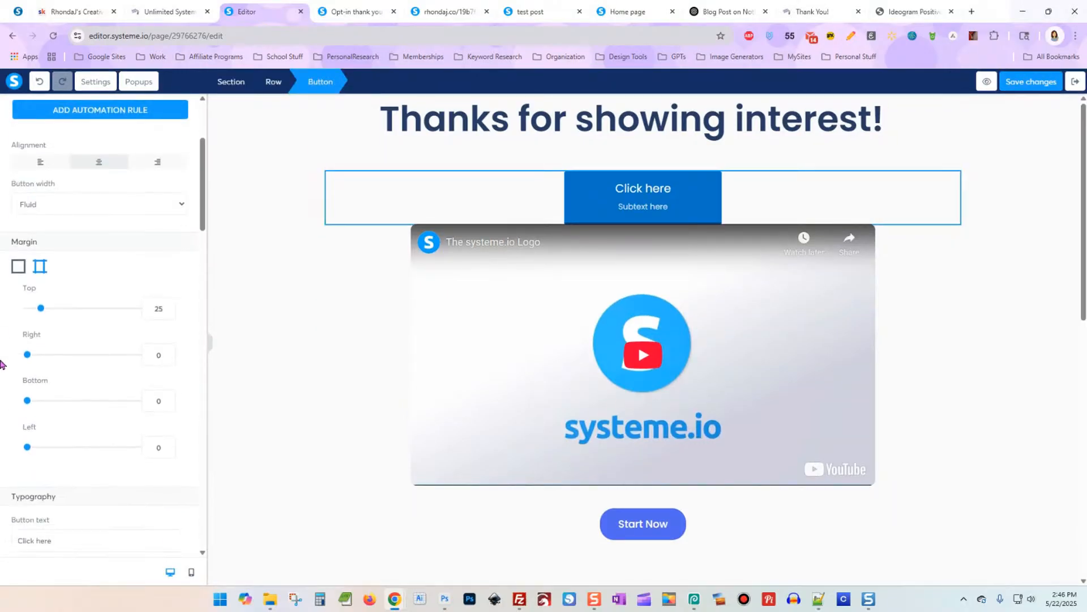
pyautogui.scroll(7, 1, 306)
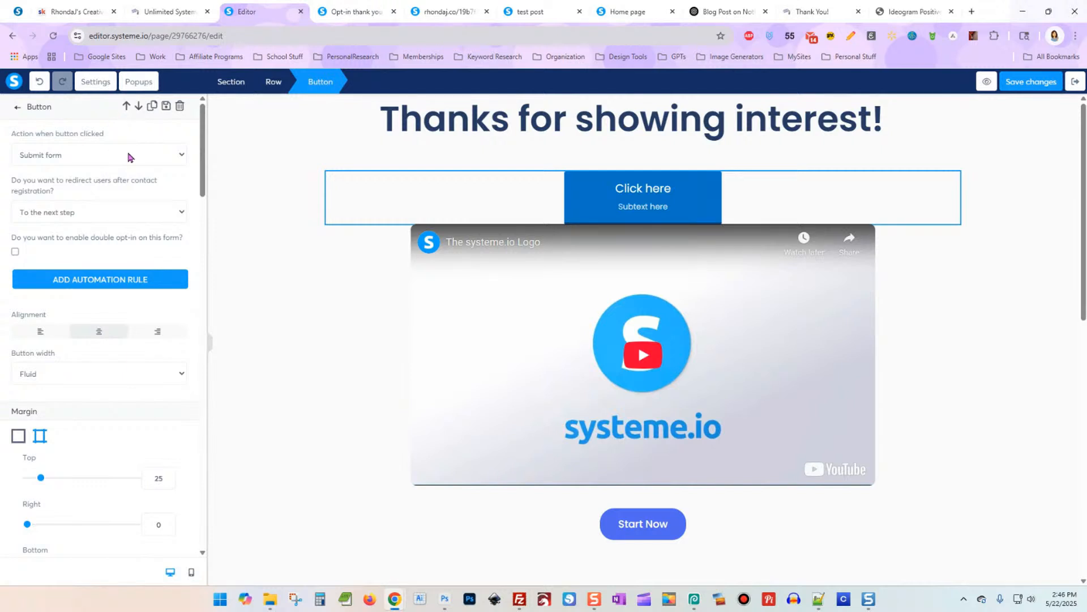
pyautogui.click(128, 157)
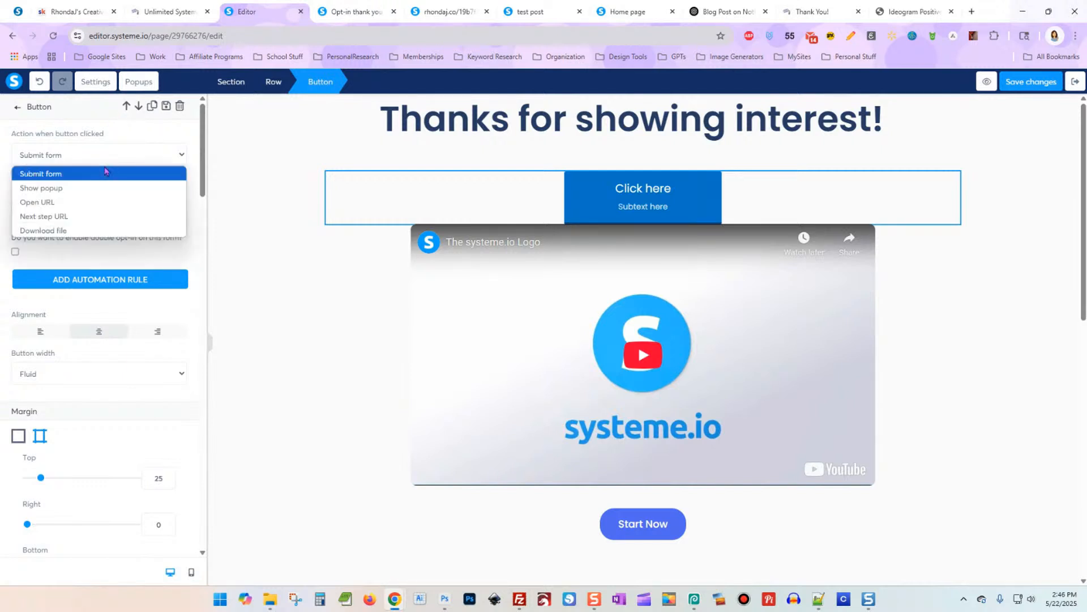
pyautogui.click(104, 231)
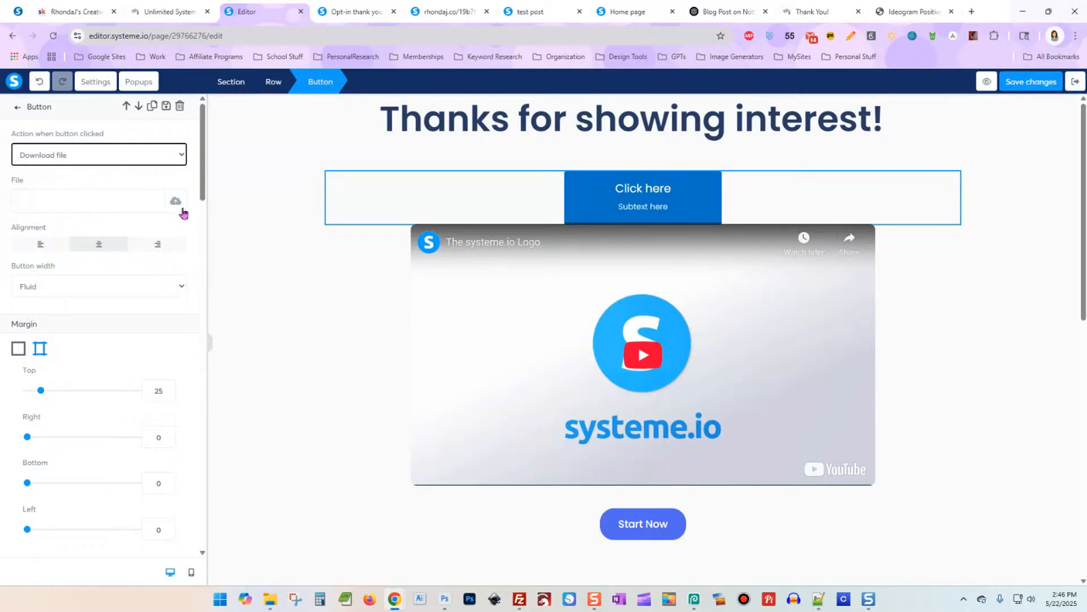
pyautogui.click(177, 204)
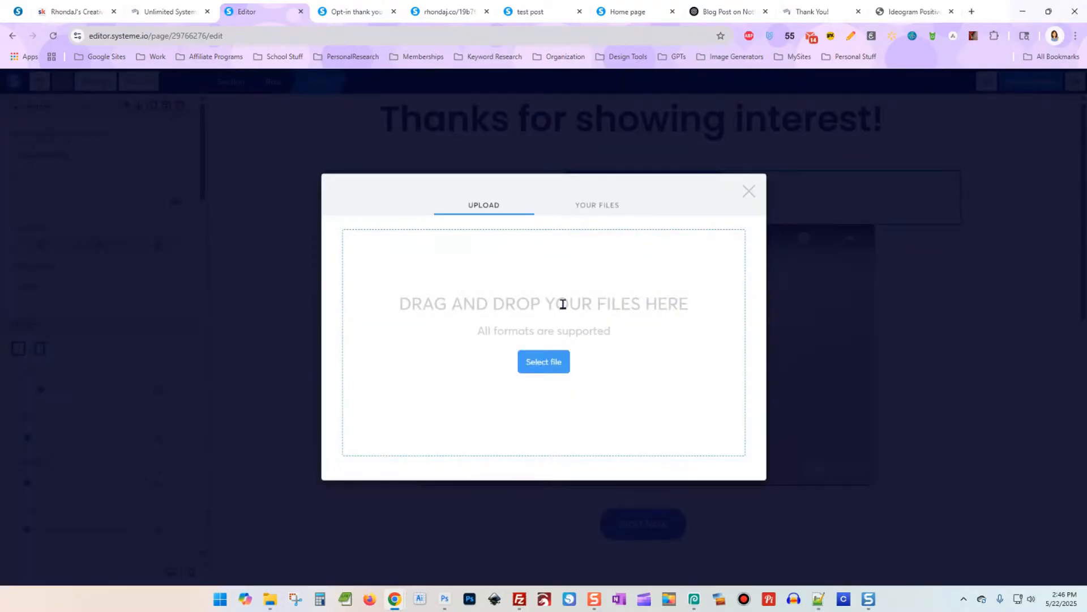
pyautogui.click(605, 207)
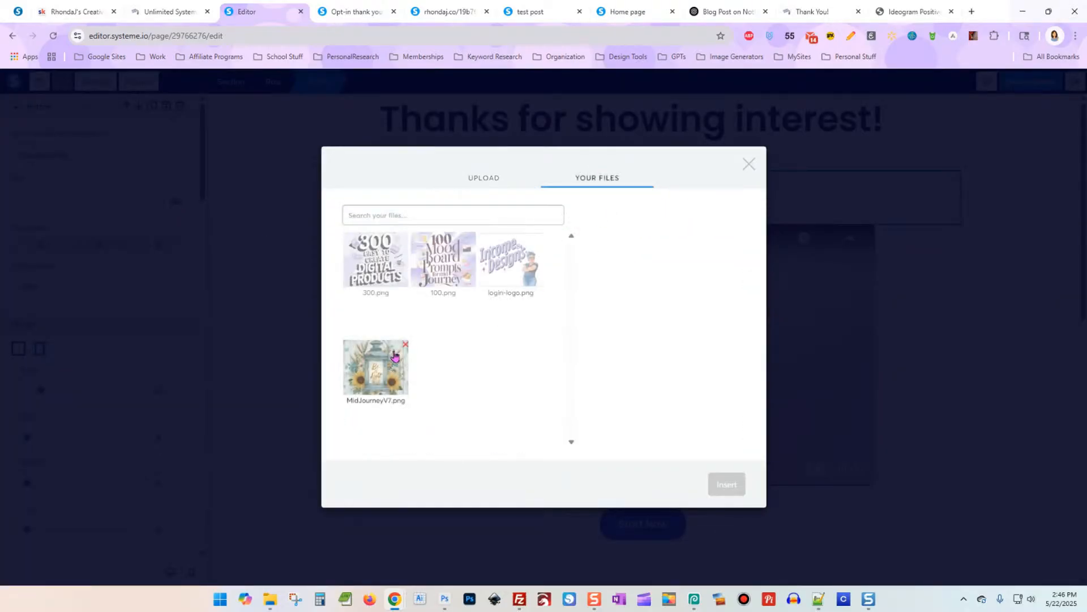
pyautogui.click(448, 266)
pyautogui.click(731, 482)
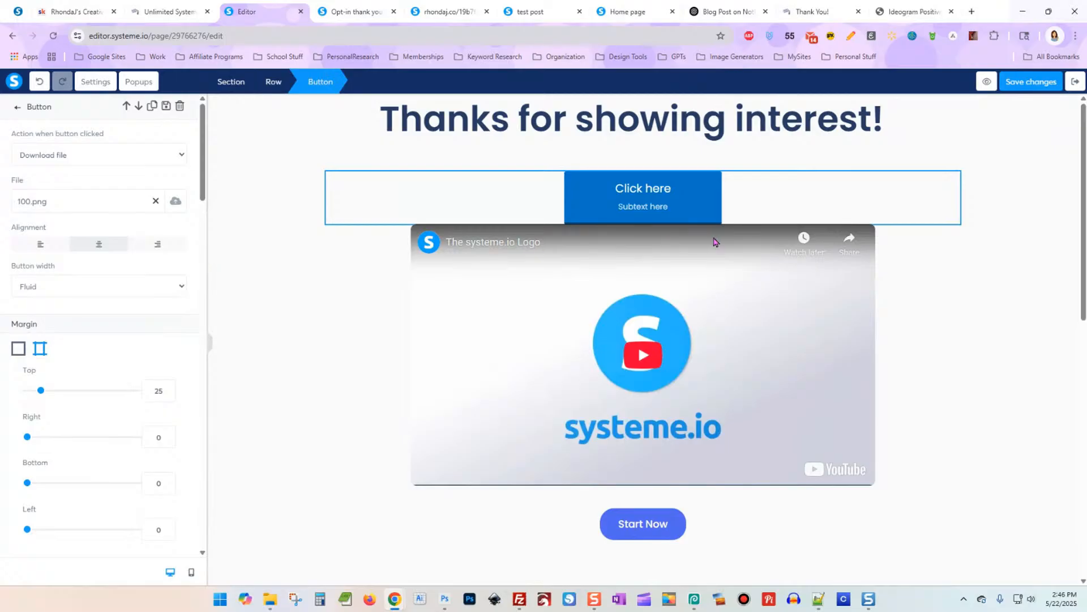
# Step: Set the bottom margin of the "Click here" button to 28 to separate it from the video
pyautogui.click(787, 194)
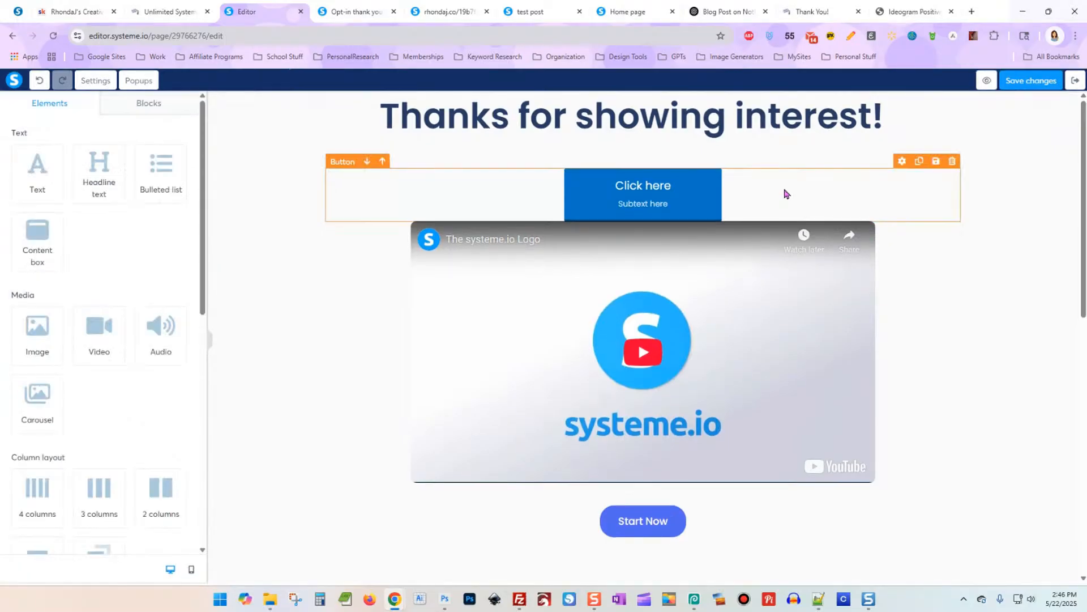
pyautogui.click(458, 199)
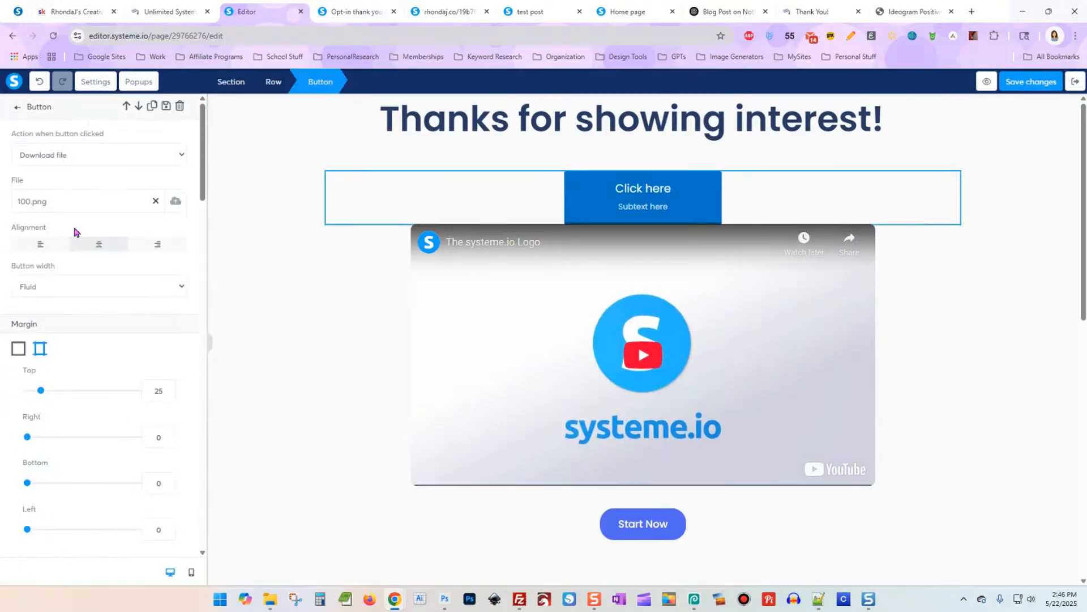
pyautogui.scroll(-3, 3, 355)
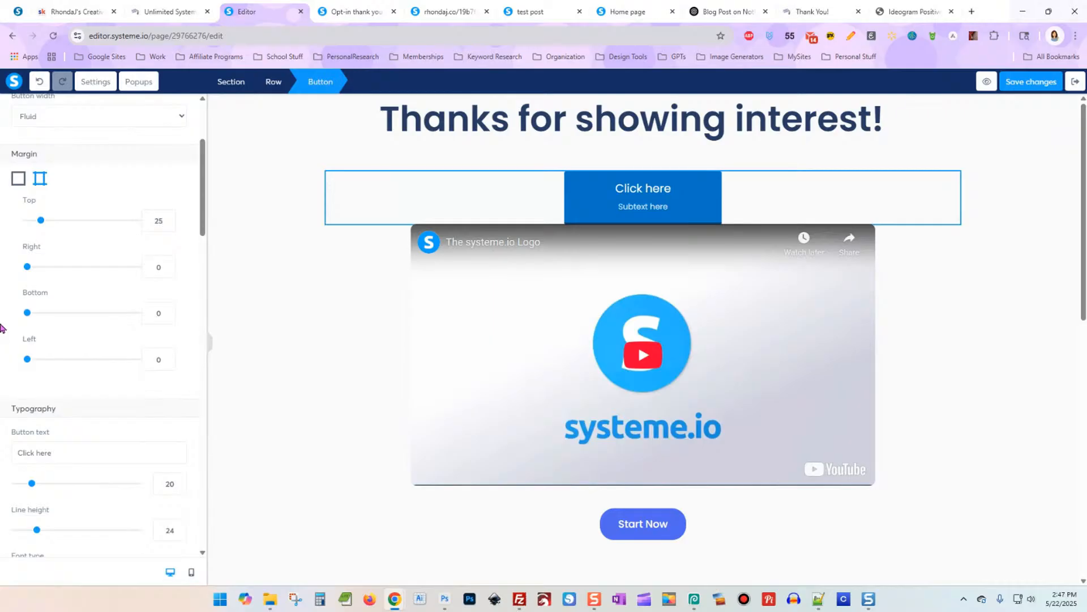
pyautogui.moveTo(27, 313); pyautogui.dragTo(45, 314)
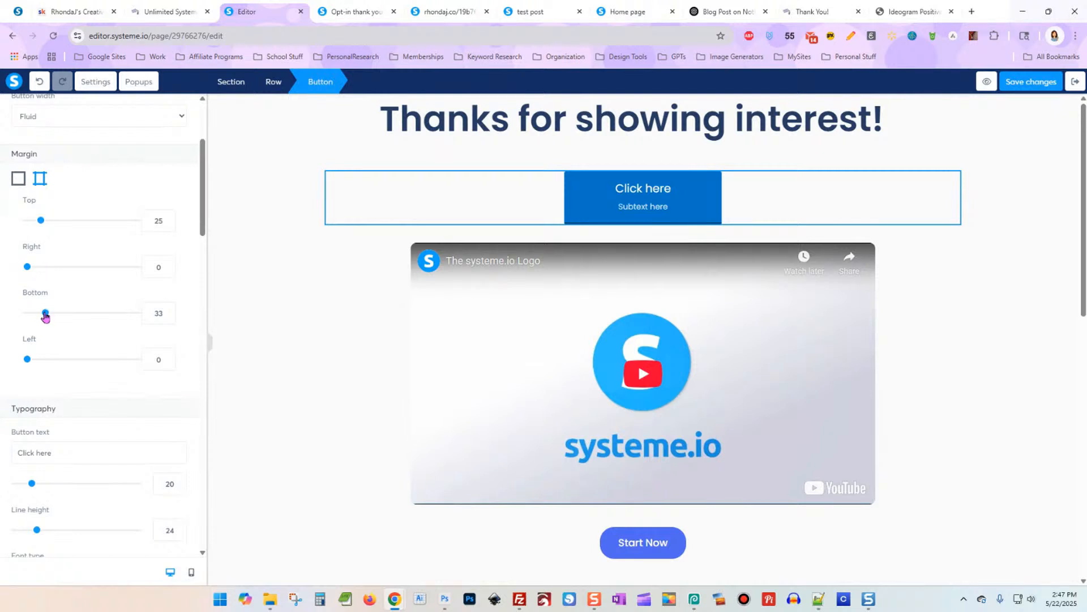
pyautogui.moveTo(46, 316)
pyautogui.mouseDown()
pyautogui.moveTo(63, 315)
pyautogui.moveTo(43, 312)
pyautogui.mouseUp()
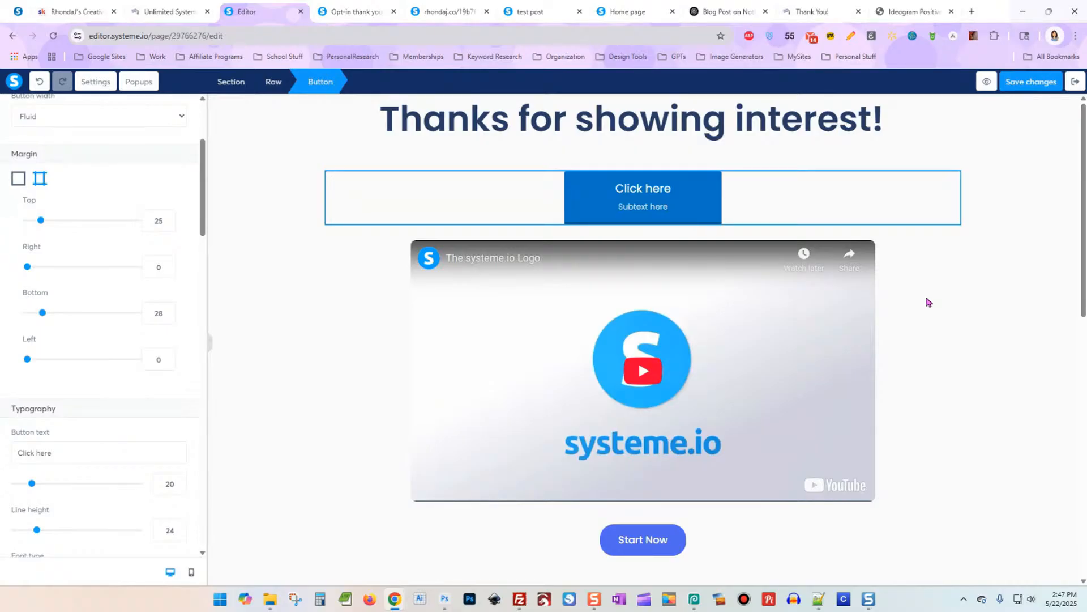
# Step: Switch the video element between the Direct link, Custom embed and Upload file types to compare their options
pyautogui.click(778, 309)
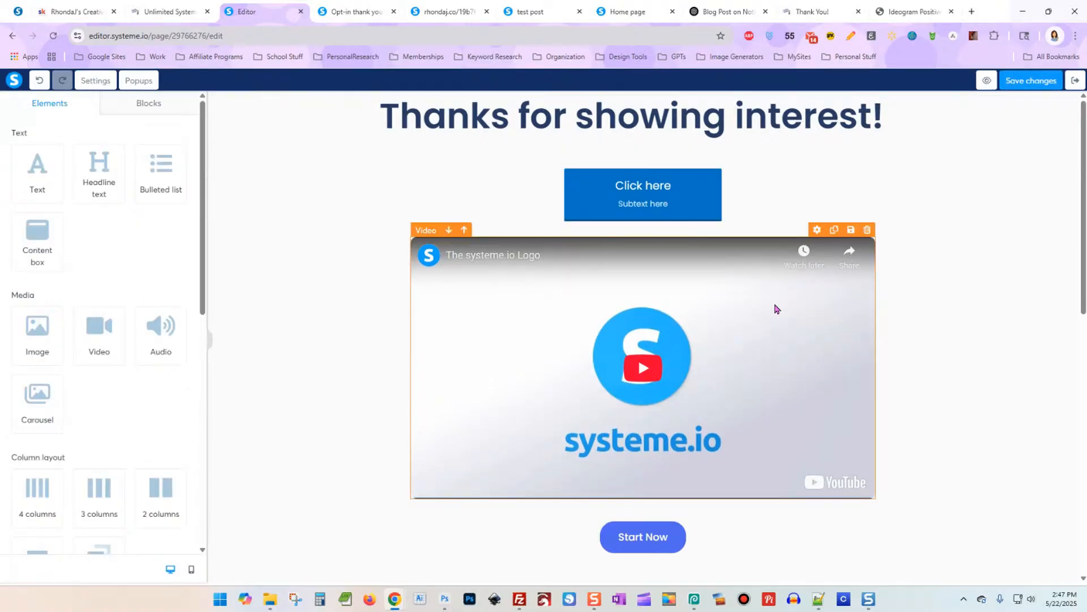
pyautogui.click(768, 296)
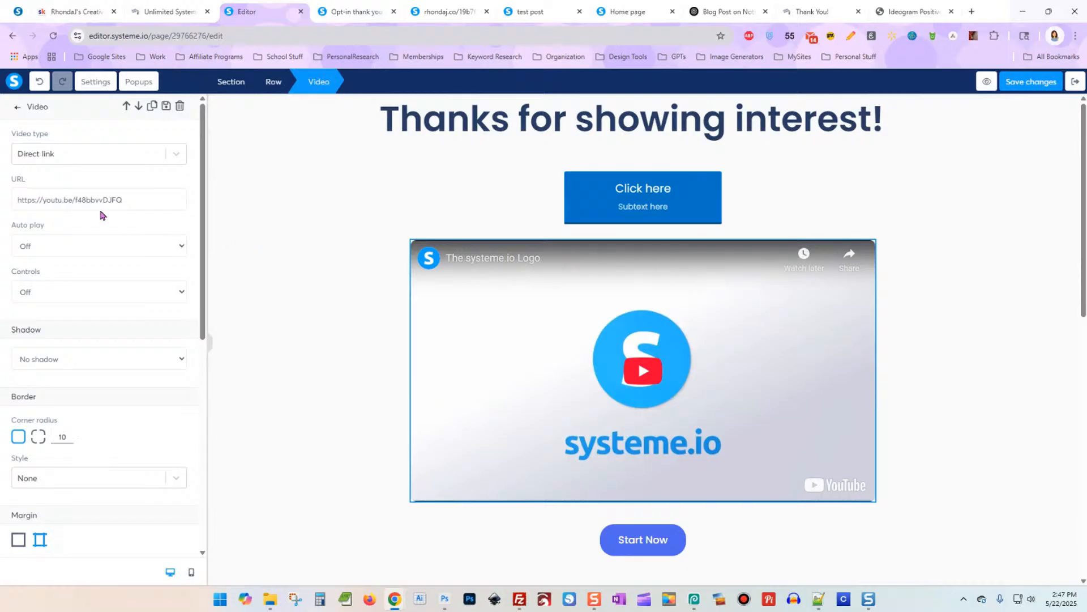
pyautogui.click(122, 160)
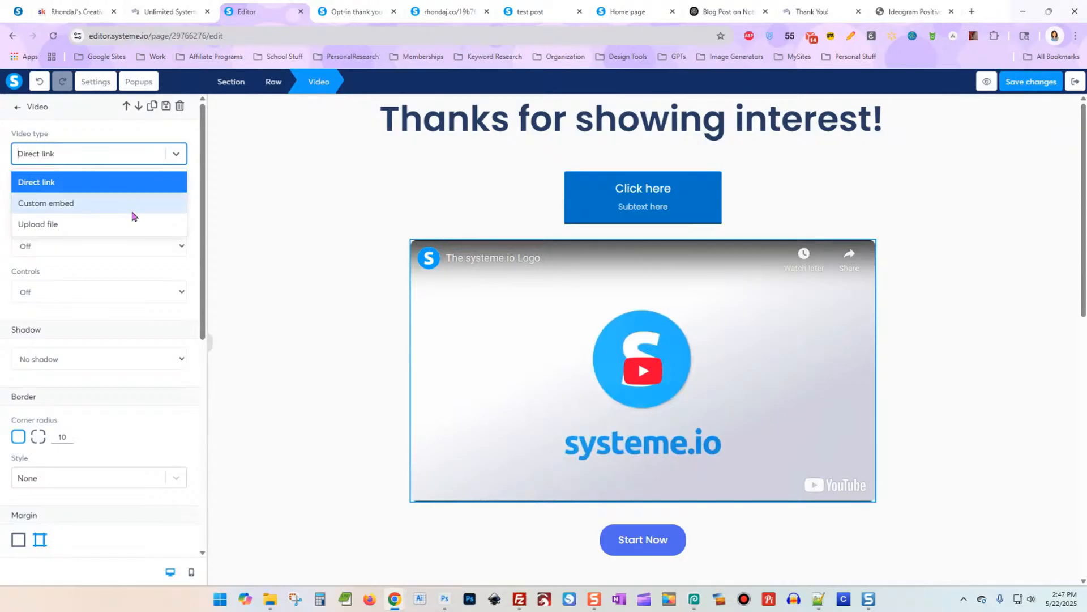
pyautogui.click(135, 224)
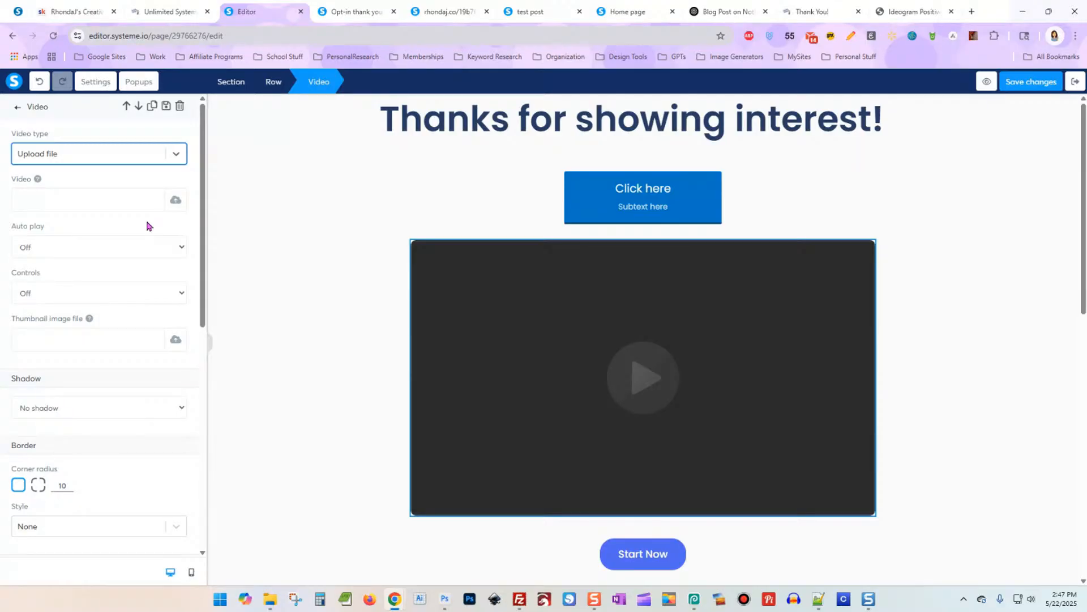
pyautogui.click(337, 244)
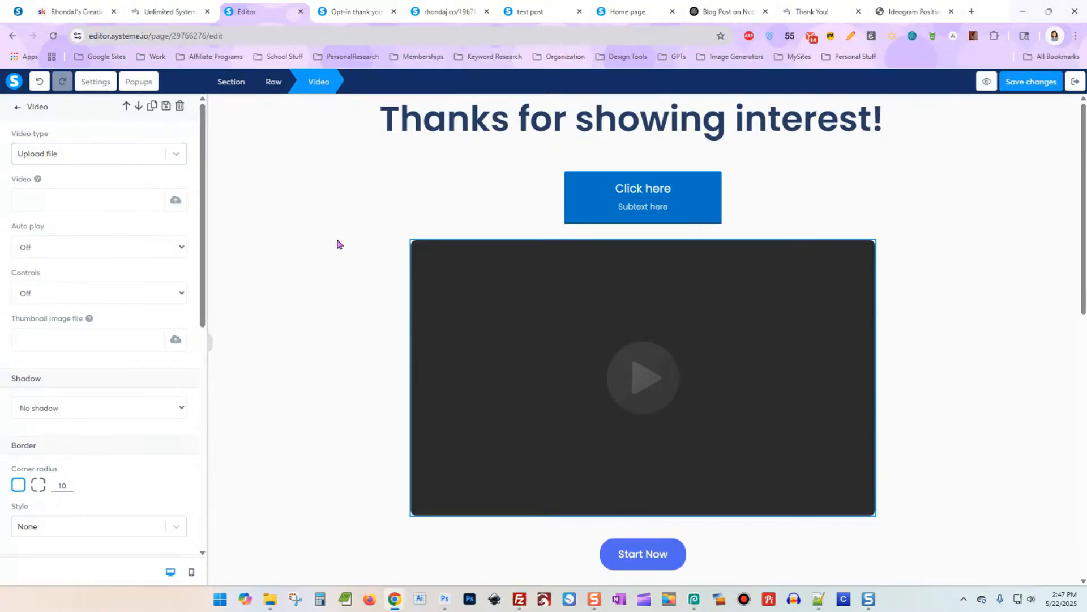
pyautogui.click(556, 333)
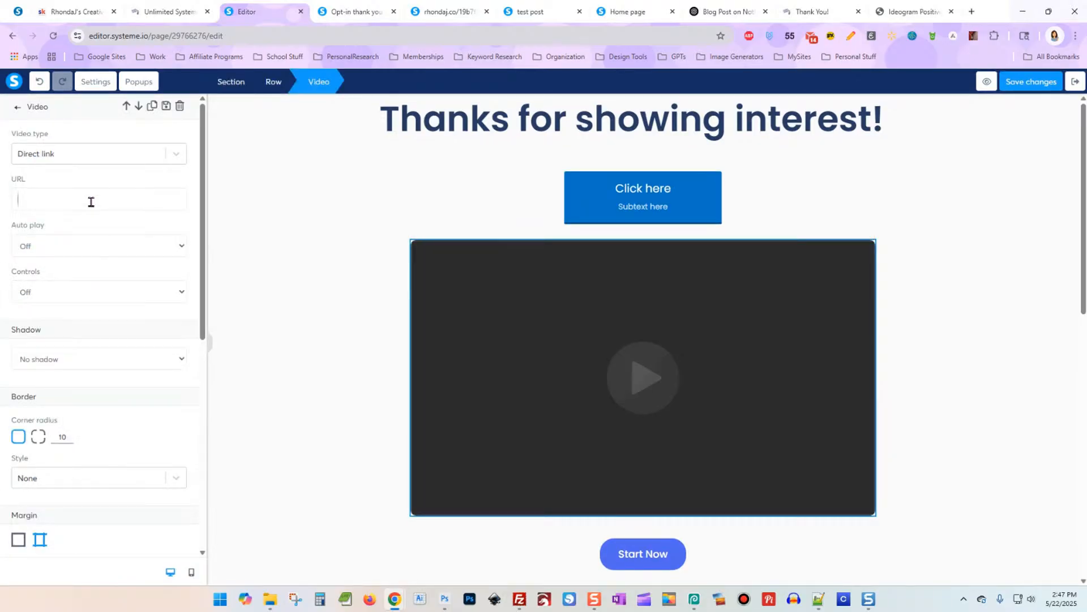
pyautogui.click(100, 159)
pyautogui.click(104, 204)
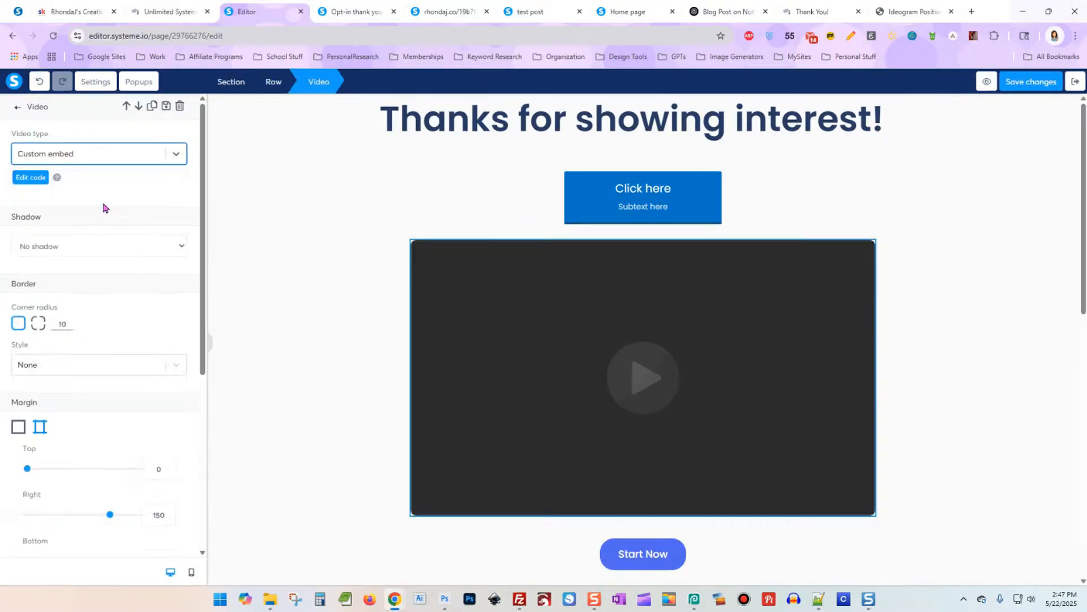
pyautogui.click(102, 158)
pyautogui.click(112, 225)
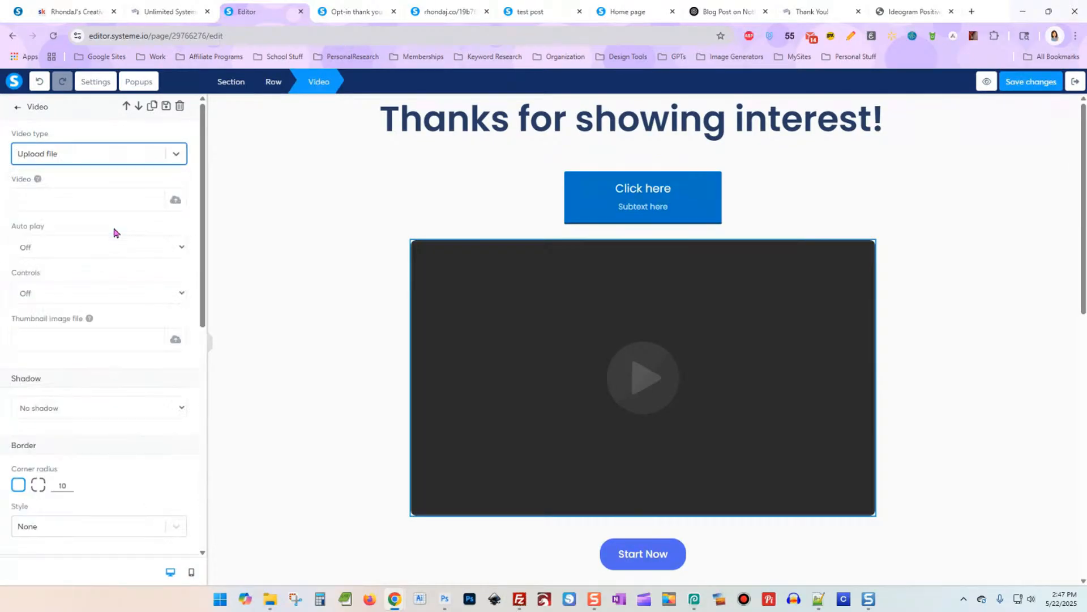
pyautogui.click(98, 161)
pyautogui.click(100, 182)
pyautogui.click(97, 199)
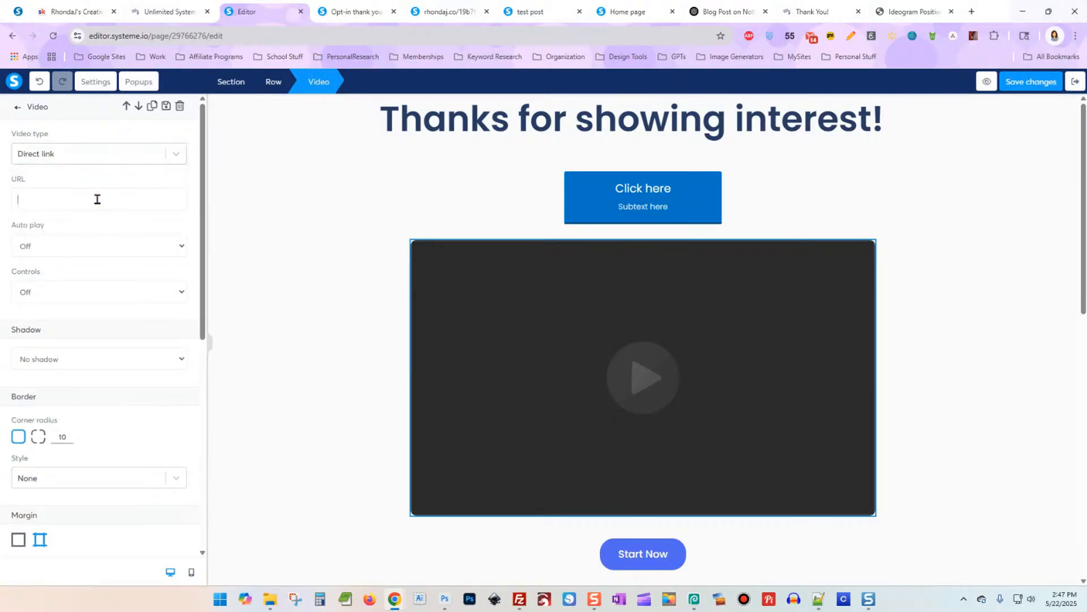
# Step: Delete the video element and the "Start Now" button directly beneath it
pyautogui.click(777, 352)
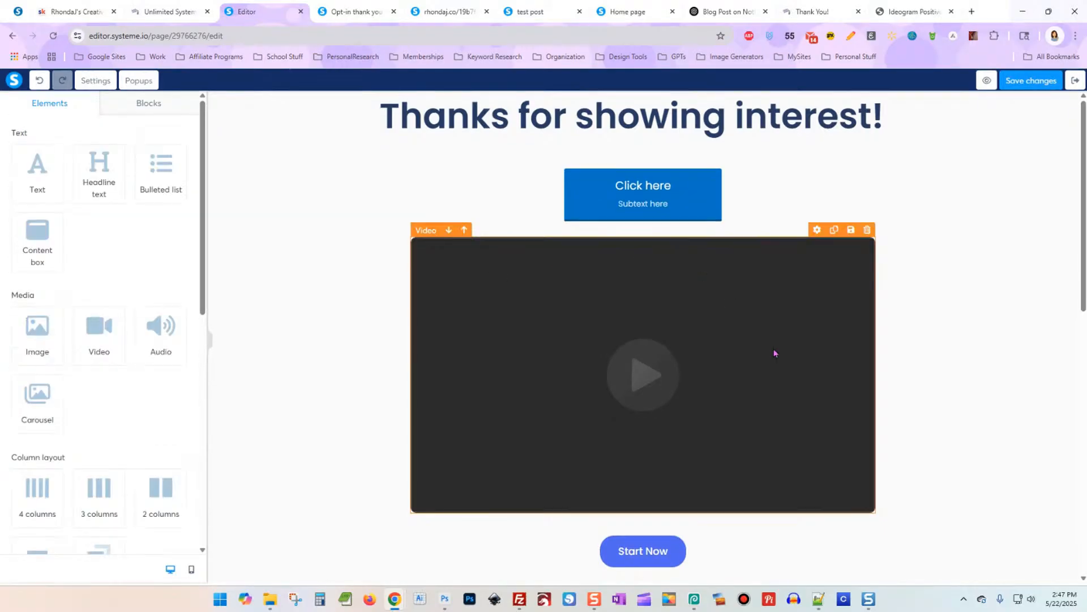
pyautogui.click(867, 230)
pyautogui.click(594, 107)
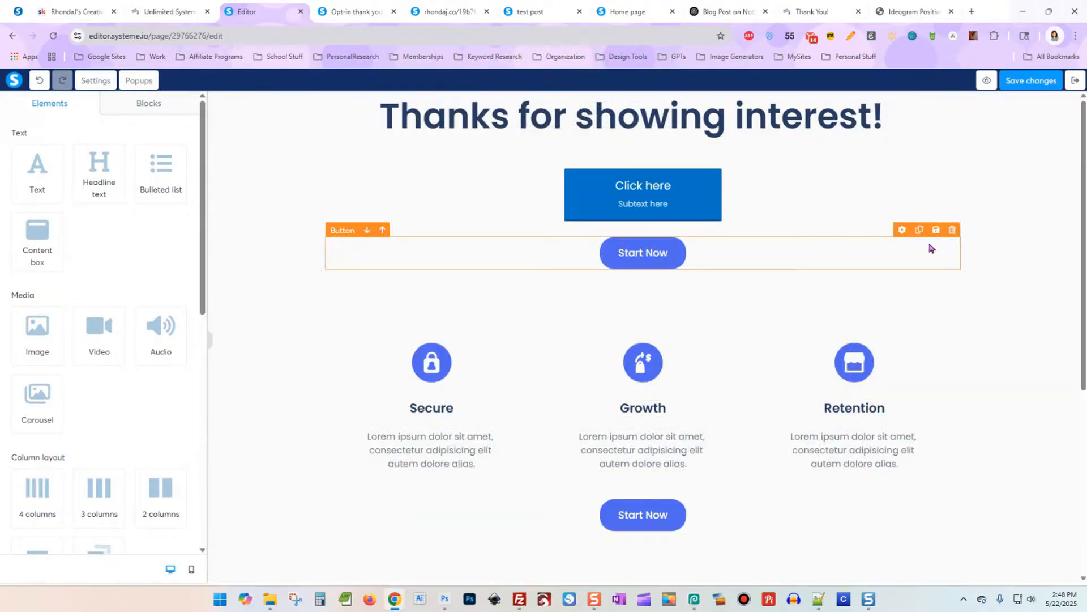
pyautogui.click(952, 229)
pyautogui.click(594, 108)
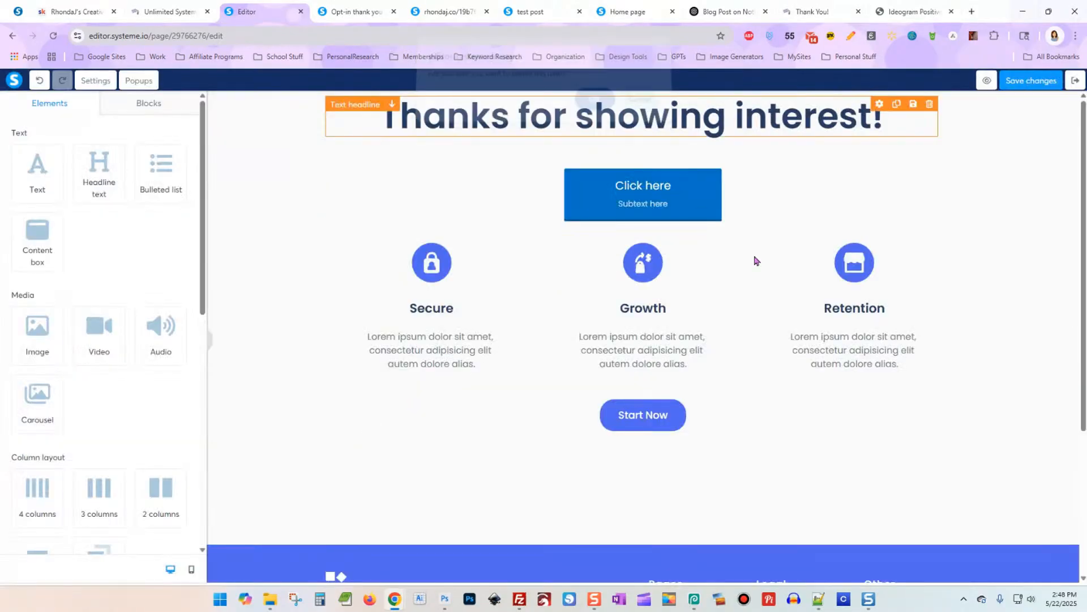
# Step: Delete the Retention icon and the whole three-column row with Secure, Growth and Retention
pyautogui.click(947, 236)
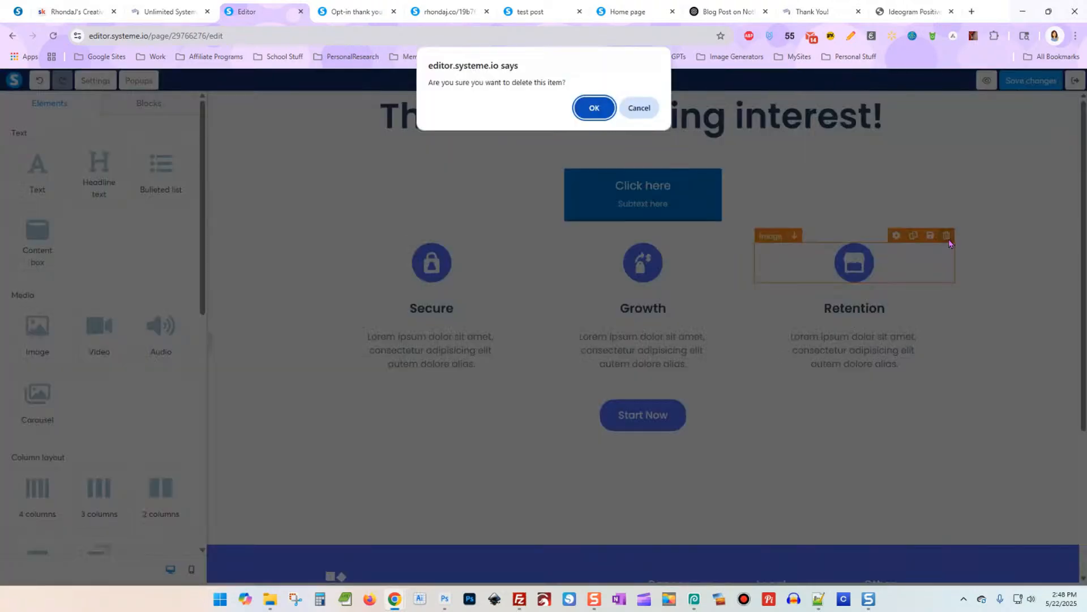
pyautogui.click(596, 115)
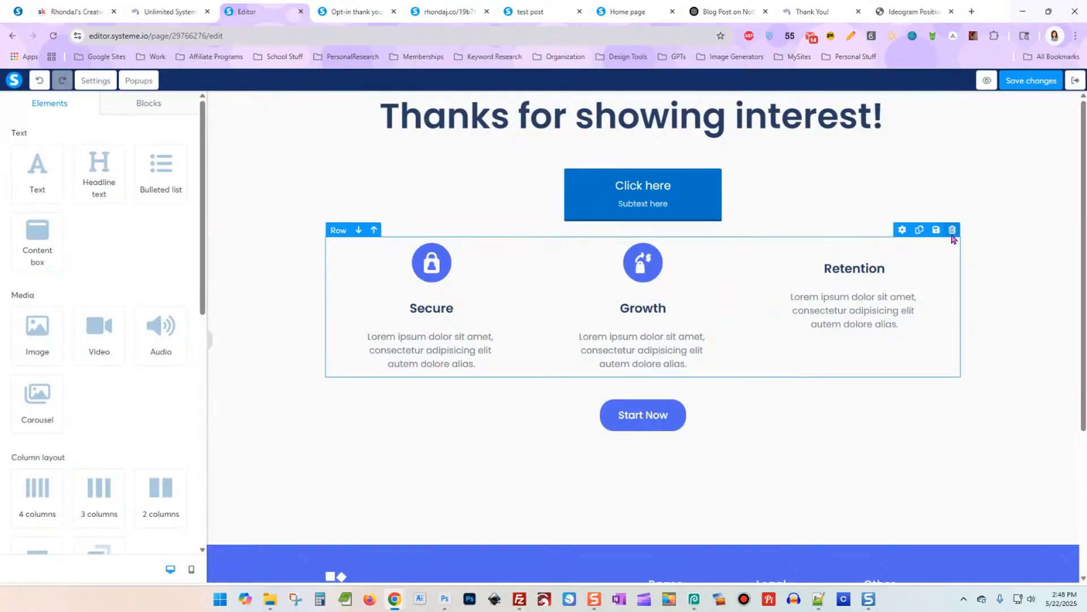
pyautogui.click(952, 231)
pyautogui.click(594, 111)
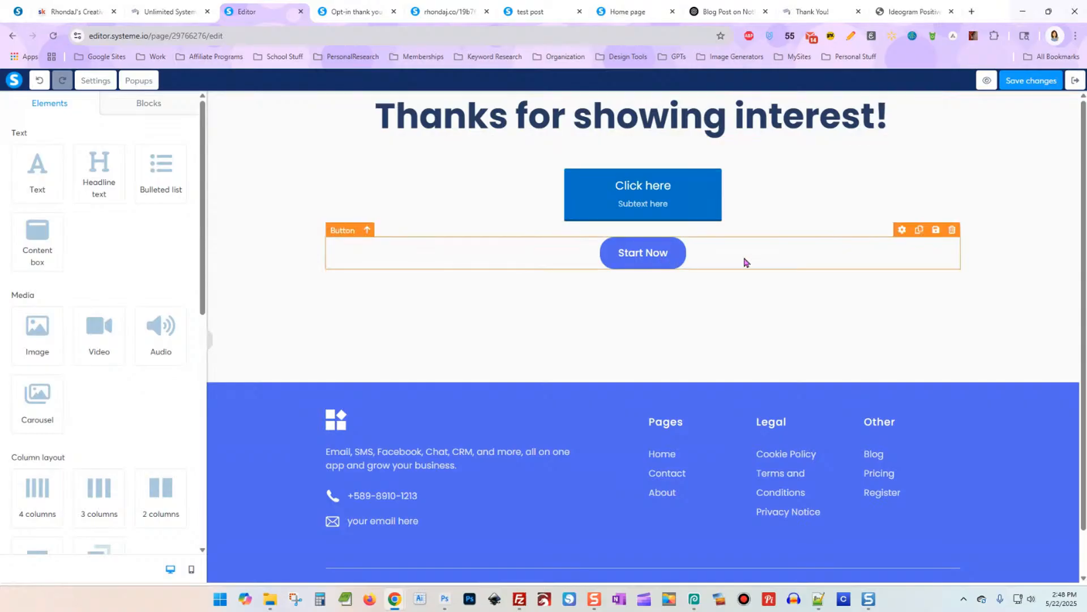
# Step: Delete the remaining "Start Now" button and the blue footer section
pyautogui.click(952, 230)
pyautogui.click(594, 111)
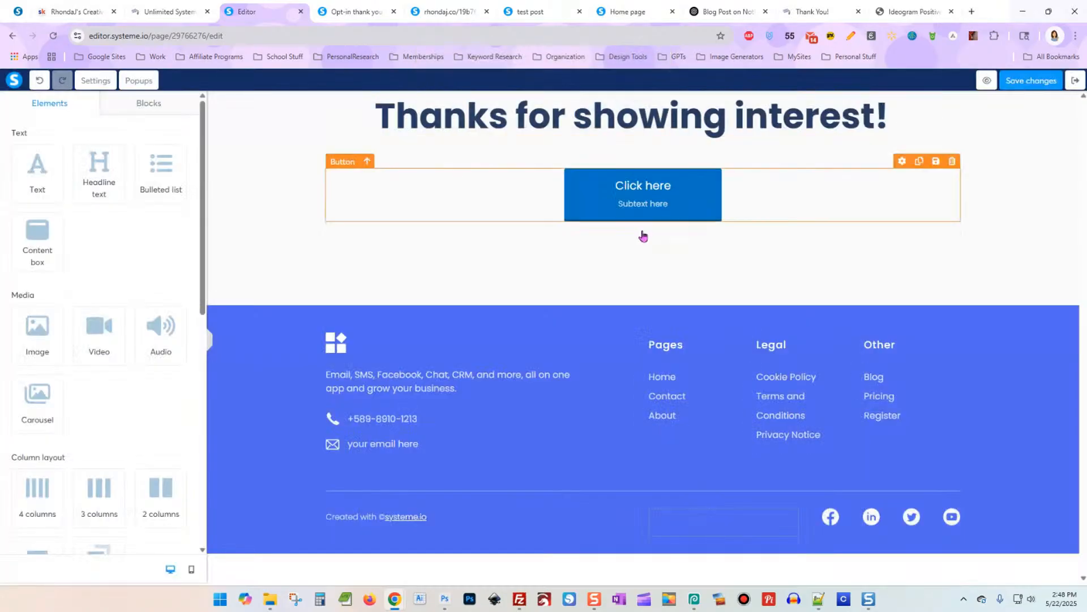
pyautogui.click(1071, 297)
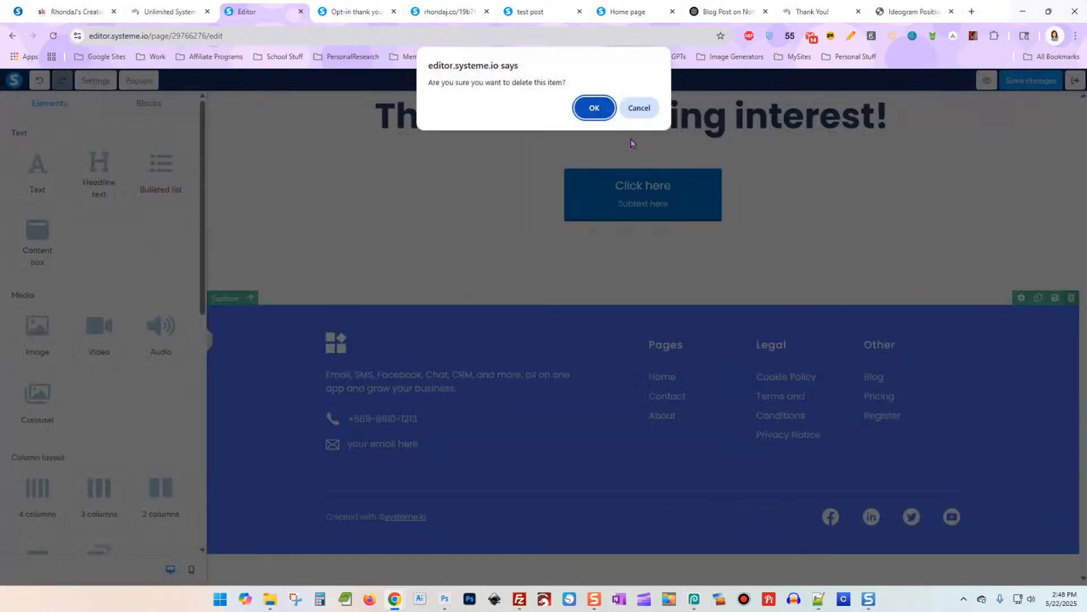
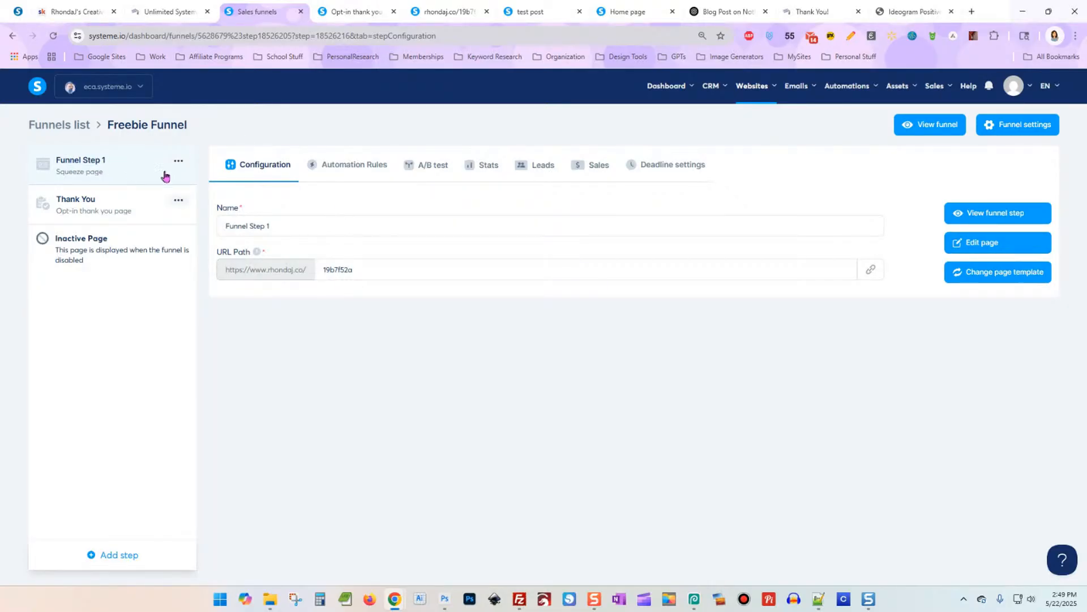
# Step: Create an automation rule for Funnel Step 1 with the "Funnel step form subscribed" trigger
pyautogui.click(372, 164)
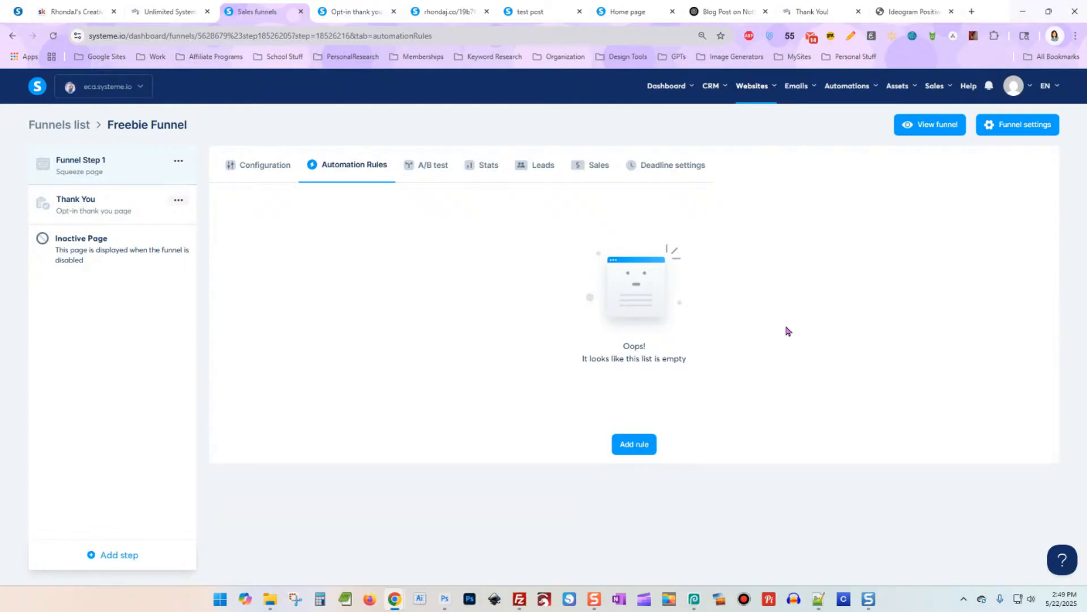
pyautogui.click(640, 446)
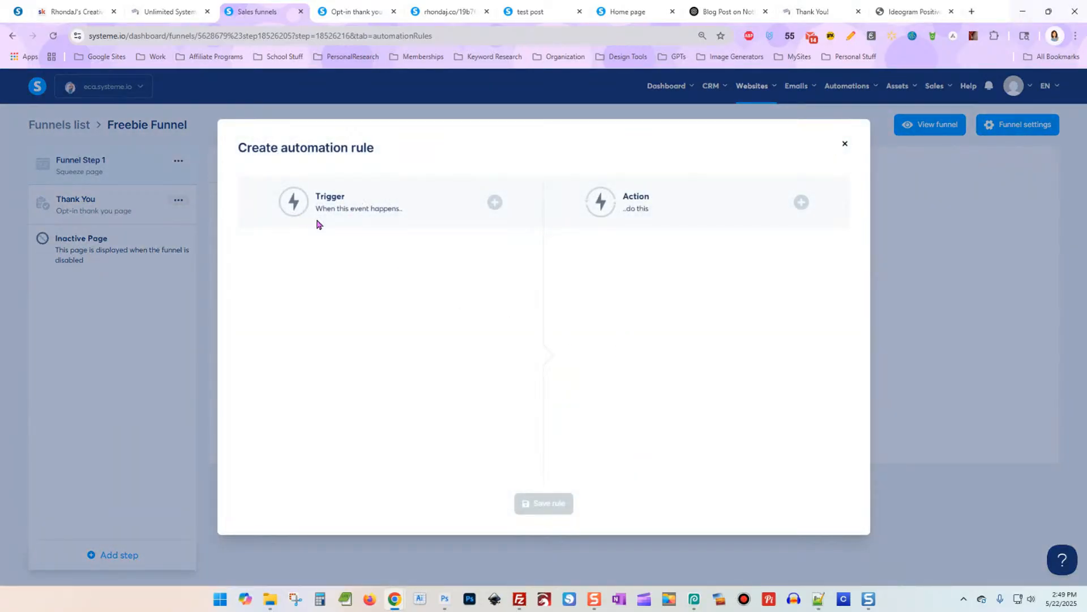
pyautogui.click(494, 203)
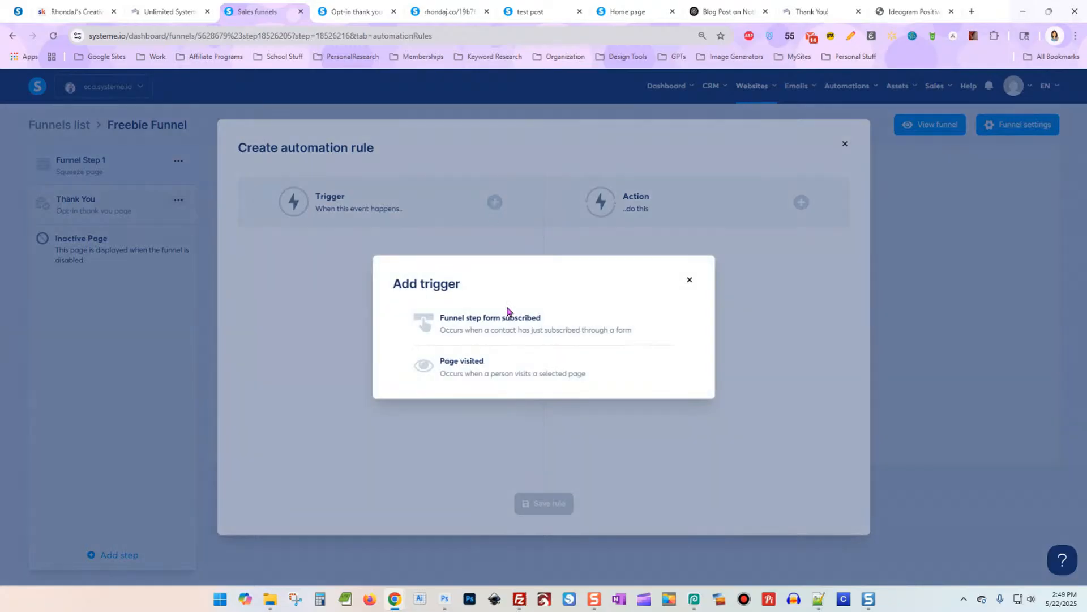
pyautogui.click(443, 324)
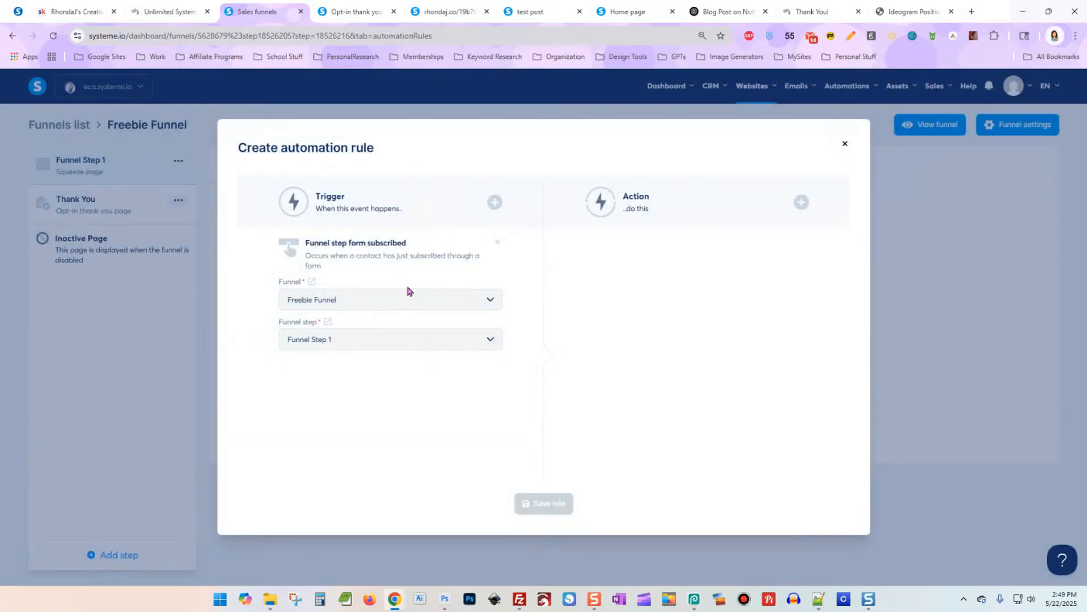
# Step: Add an "Add a tag" action with the tag Printables For Teachers to the rule and save it
pyautogui.click(802, 203)
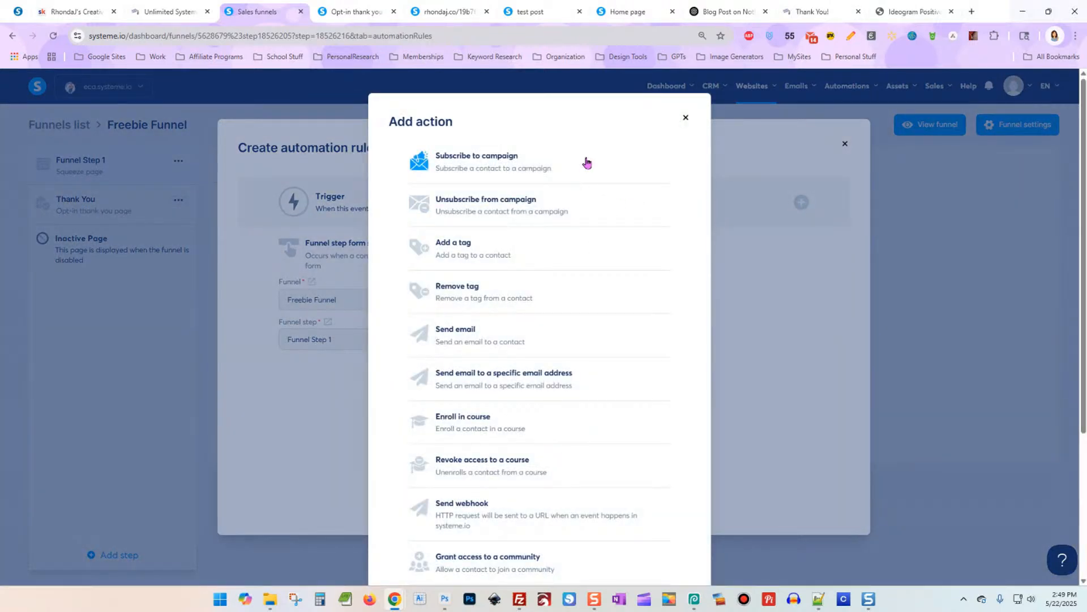
pyautogui.click(571, 253)
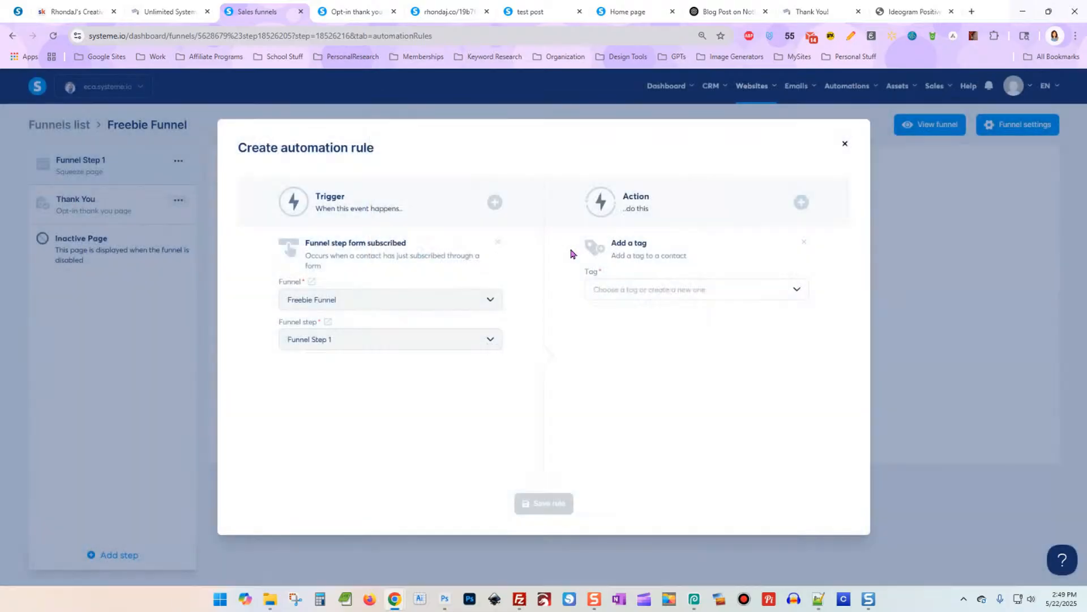
pyautogui.click(720, 294)
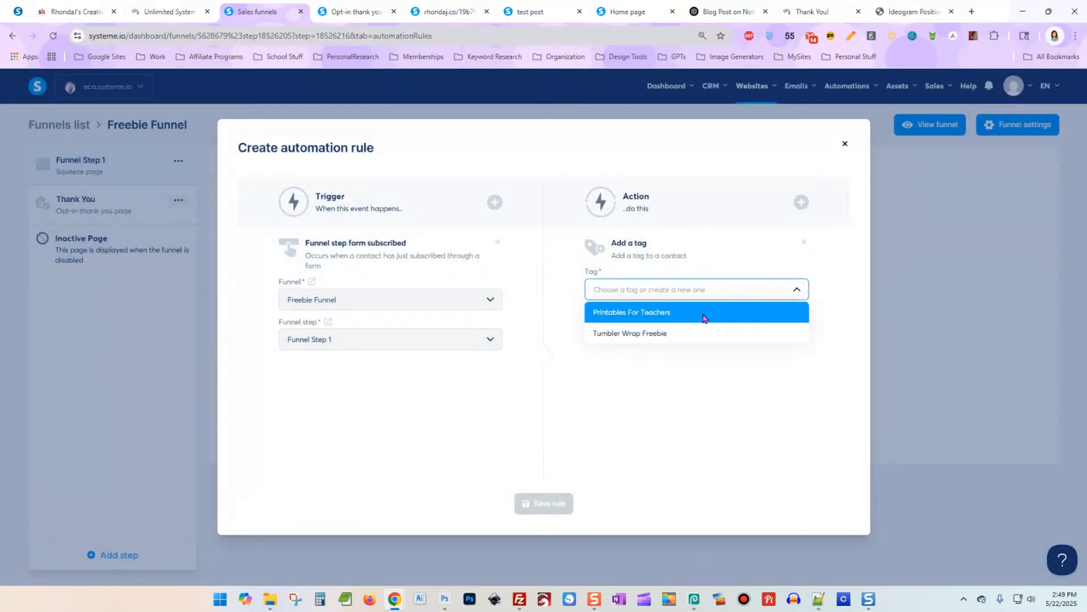
pyautogui.click(704, 316)
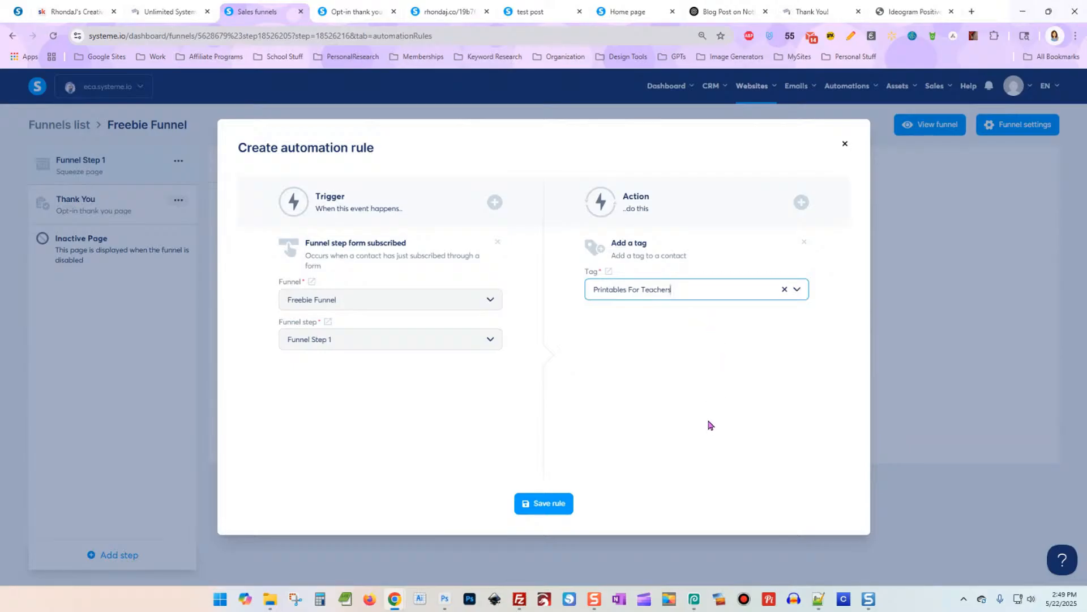
pyautogui.click(547, 503)
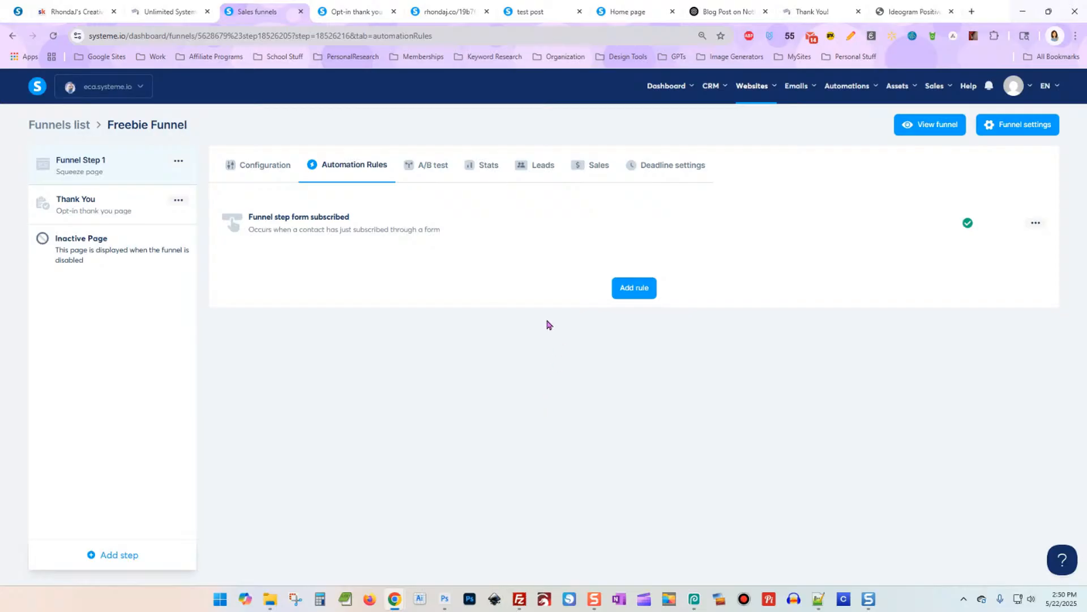
# Step: Reopen the form-subscribed rule and review the other action types it could run, without adding one
pyautogui.click(906, 233)
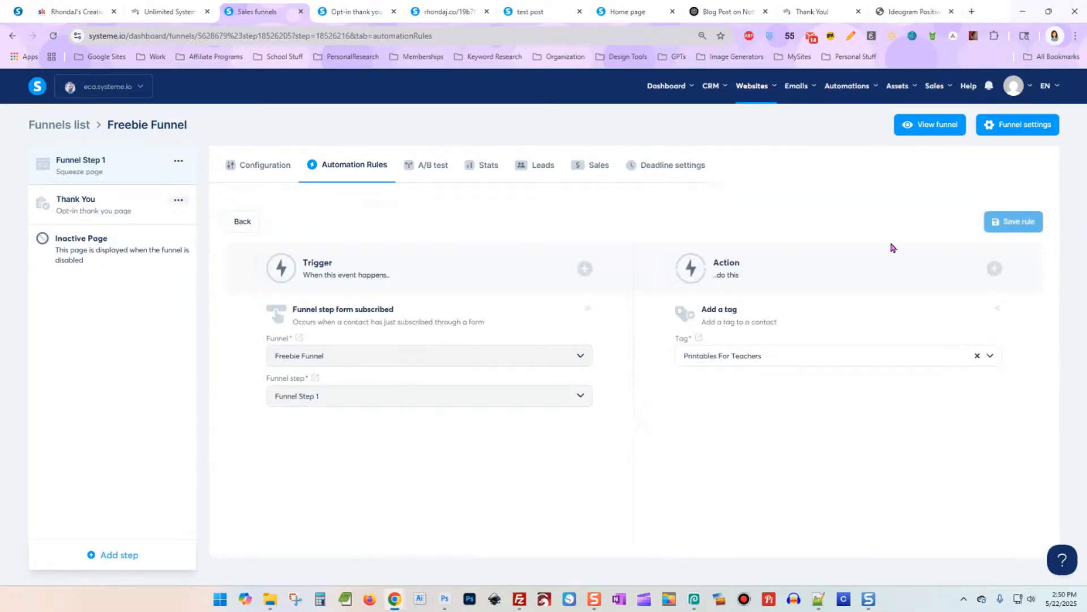
pyautogui.click(995, 268)
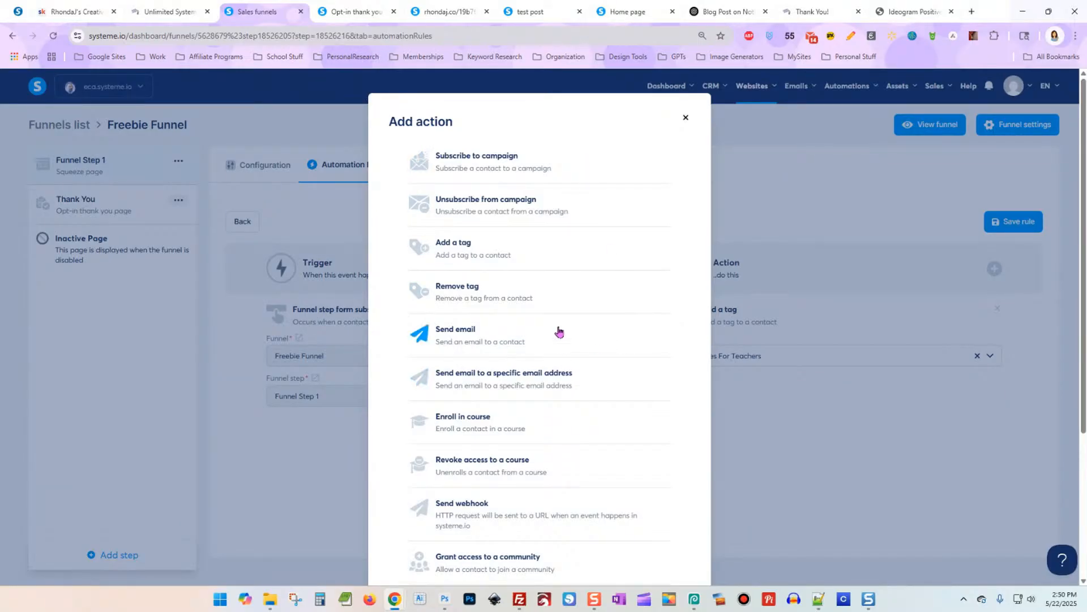
pyautogui.scroll(-3, 559, 332)
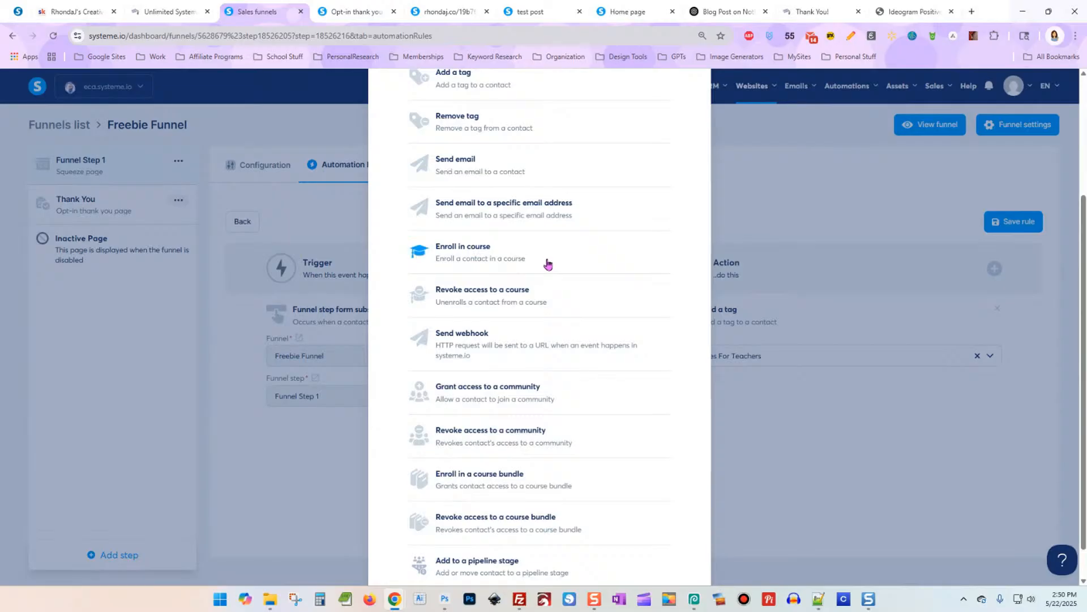
pyautogui.scroll(-1, 572, 335)
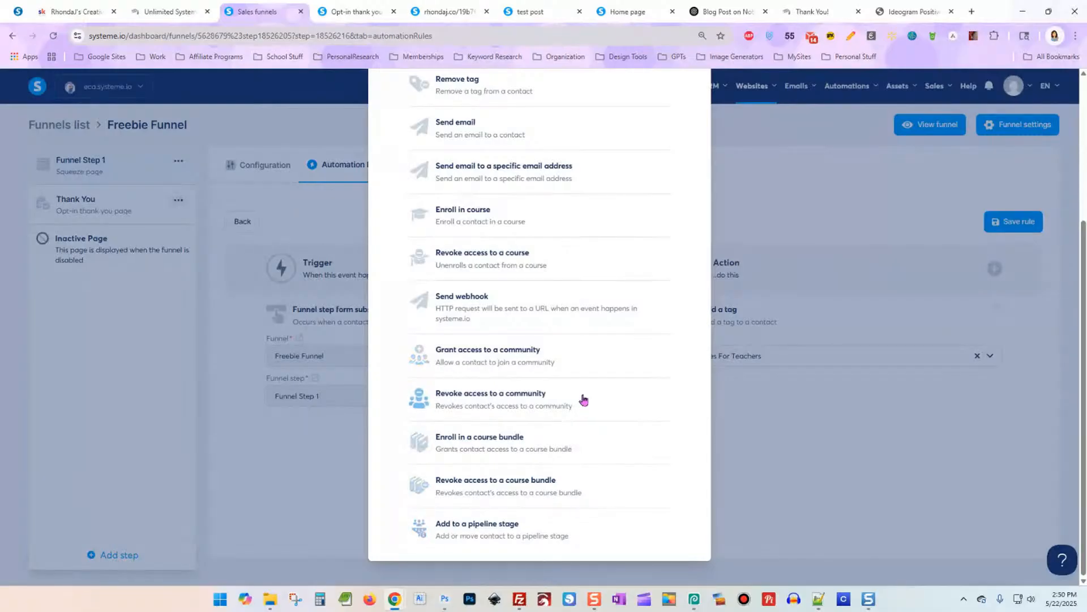
pyautogui.click(813, 432)
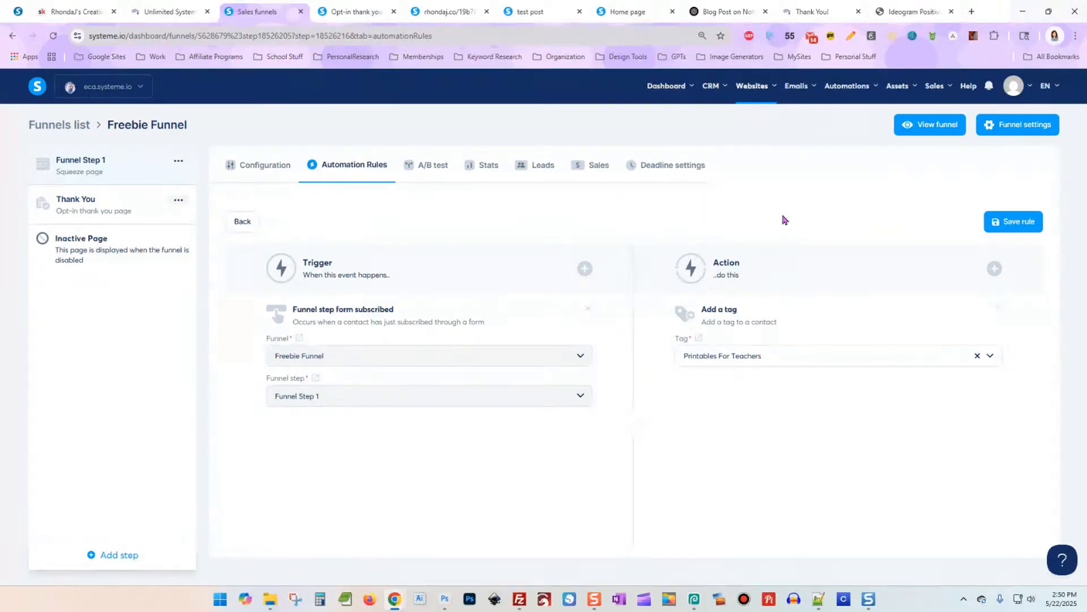
# Step: Enable the deadline feature for Funnel Step 1 and set the page to expire in 5 days
pyautogui.click(680, 167)
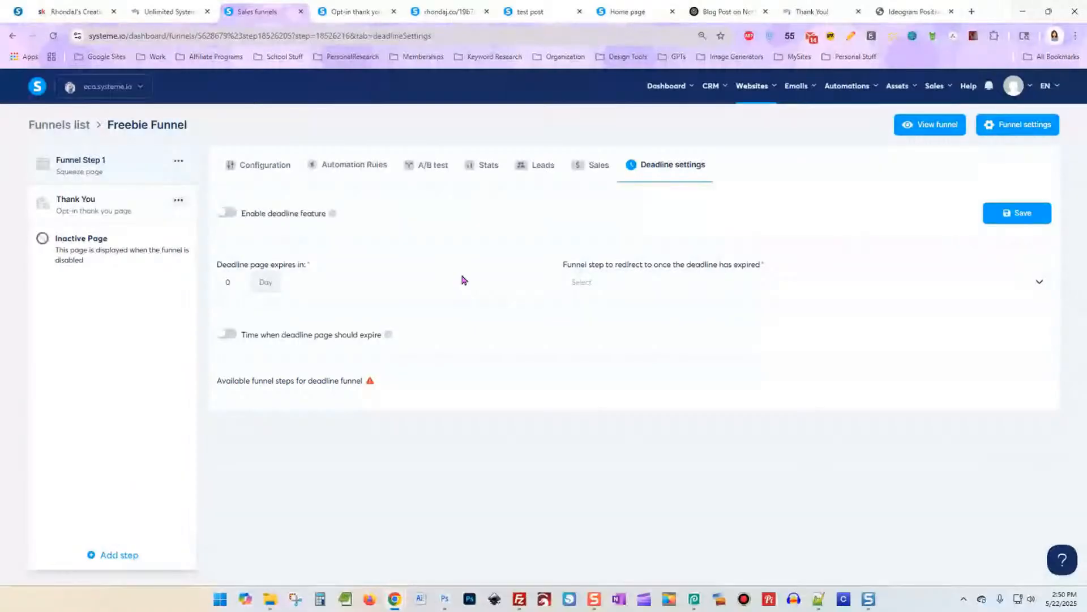
pyautogui.click(228, 212)
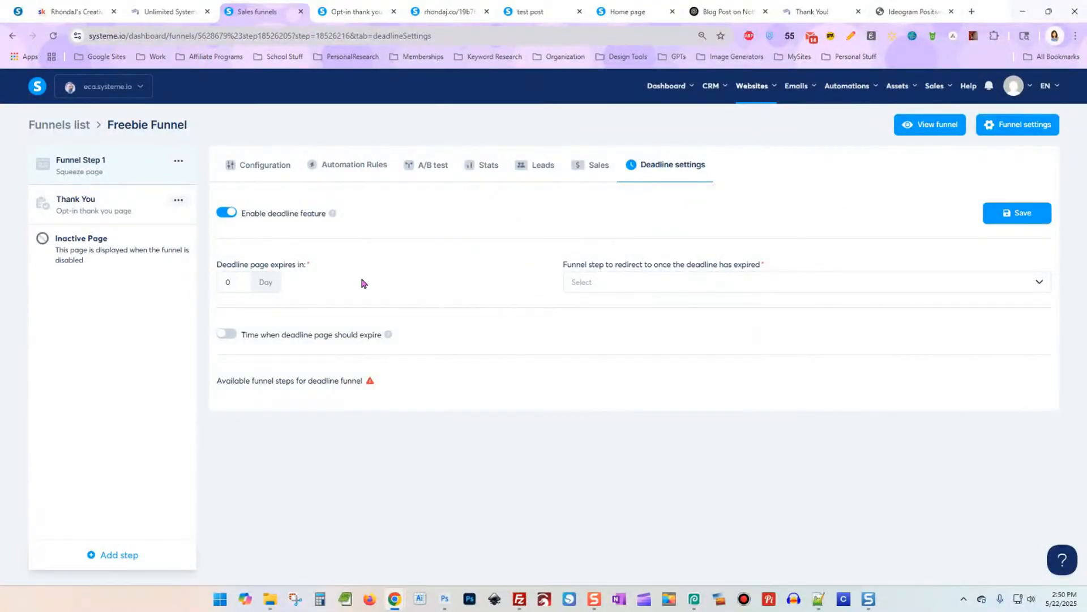
pyautogui.doubleClick(246, 284)
pyautogui.write('5')
pyautogui.click(702, 286)
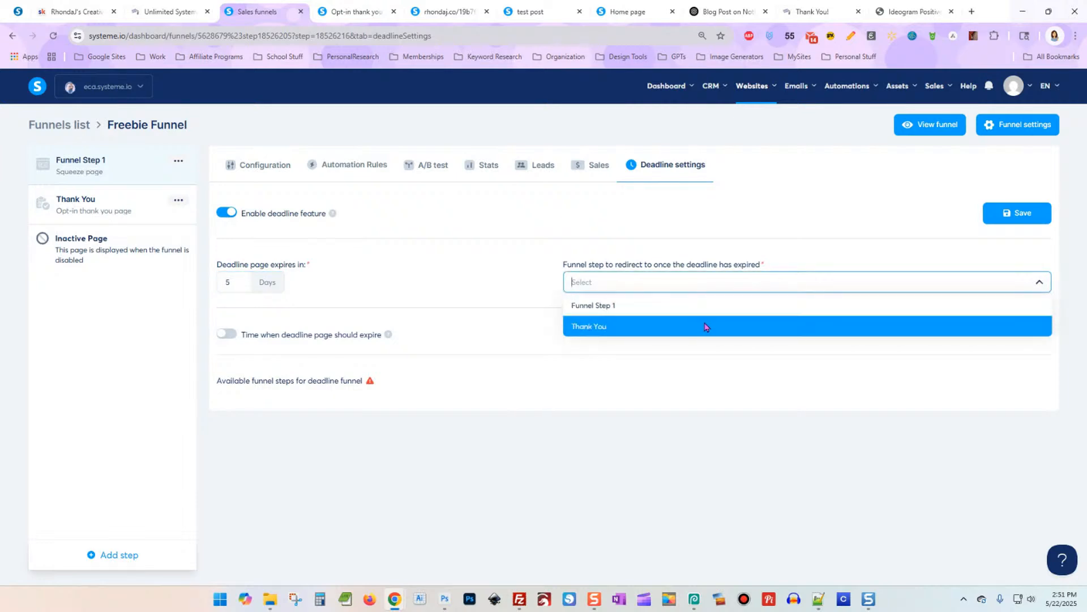
pyautogui.click(710, 254)
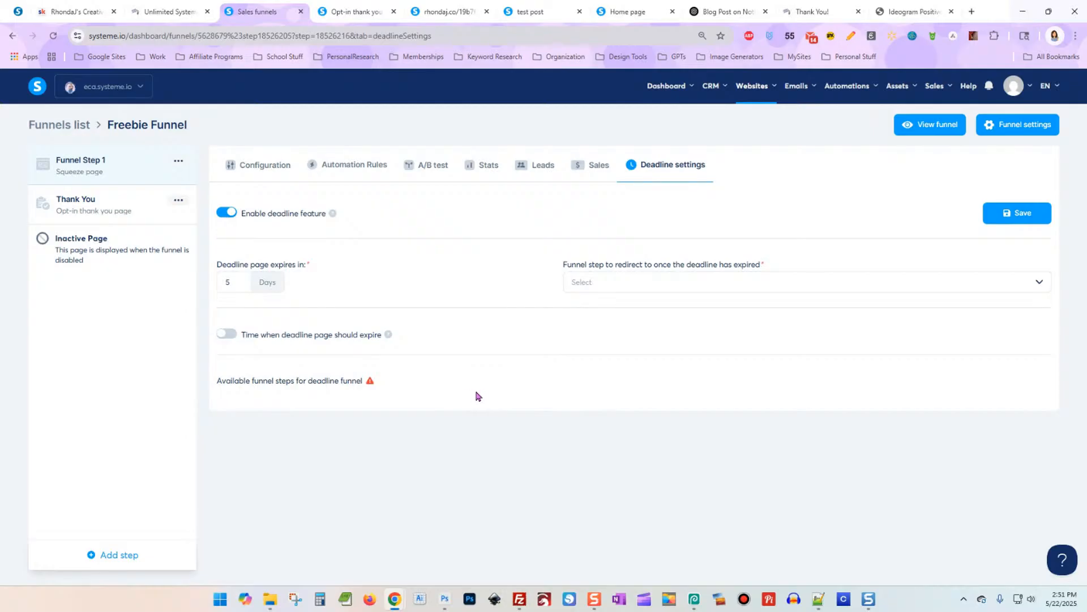
# Step: Turn on the deadline page's expiry time, set it to 03:00 PM, and try to save the deadline settings
pyautogui.click(229, 339)
pyautogui.click(255, 363)
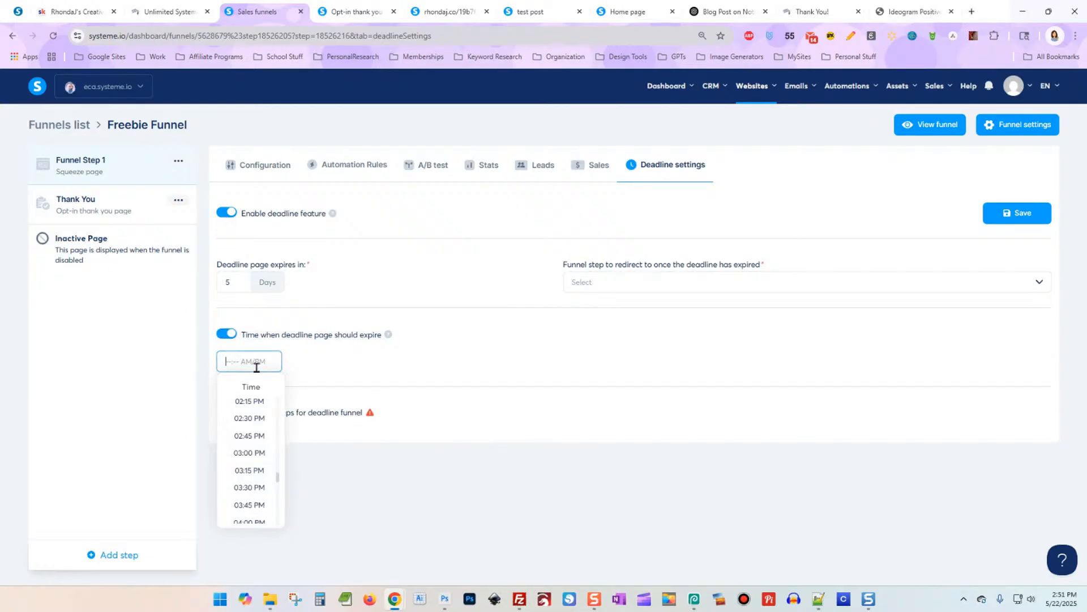
pyautogui.click(253, 455)
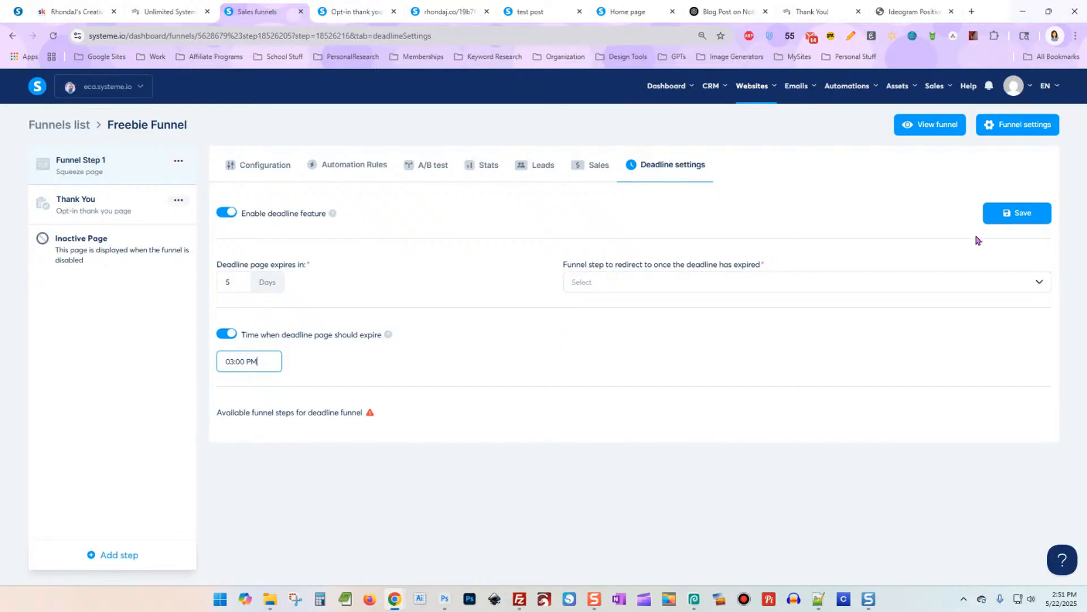
pyautogui.click(1022, 215)
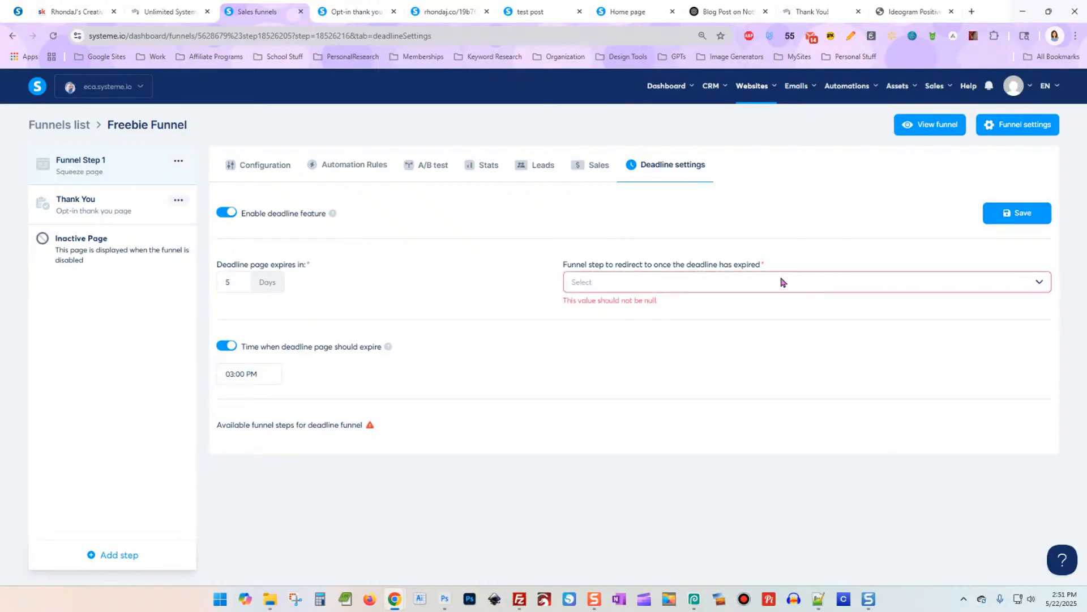
# Step: Set Thank You as the step to redirect to once the deadline has expired and save the settings
pyautogui.click(729, 286)
pyautogui.click(705, 327)
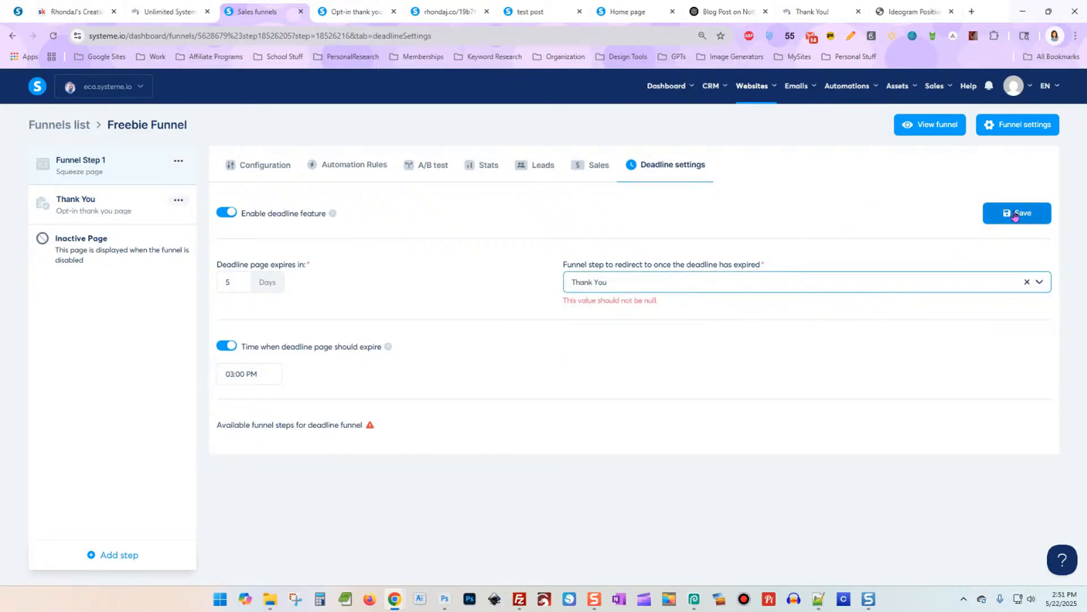
pyautogui.click(1019, 214)
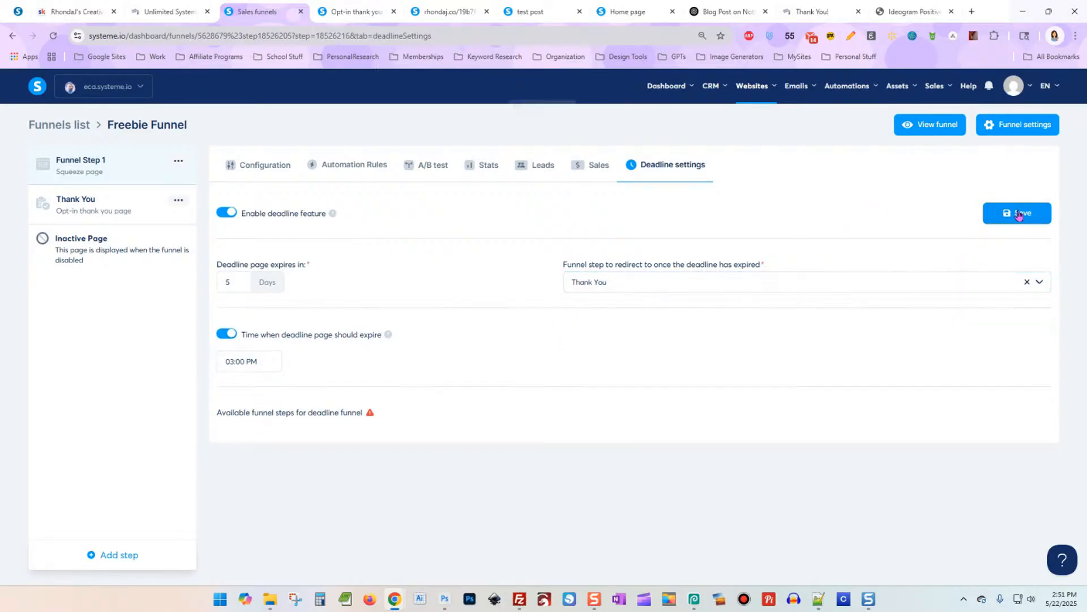
# Step: Preview the live squeeze page, then return to the deadline settings and check the deadline feature's help note
pyautogui.click(932, 125)
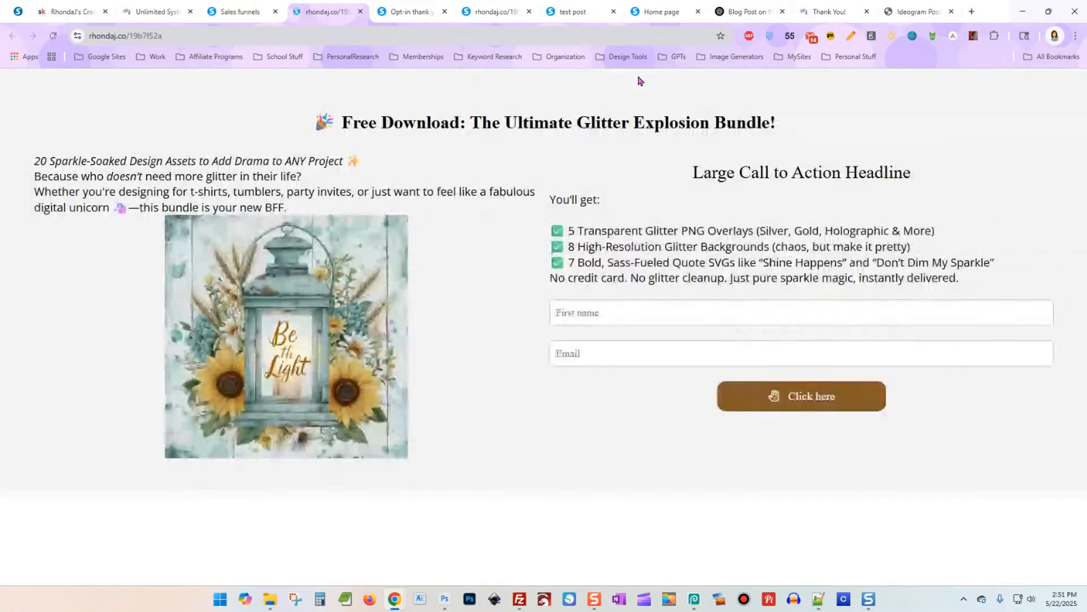
pyautogui.click(268, 16)
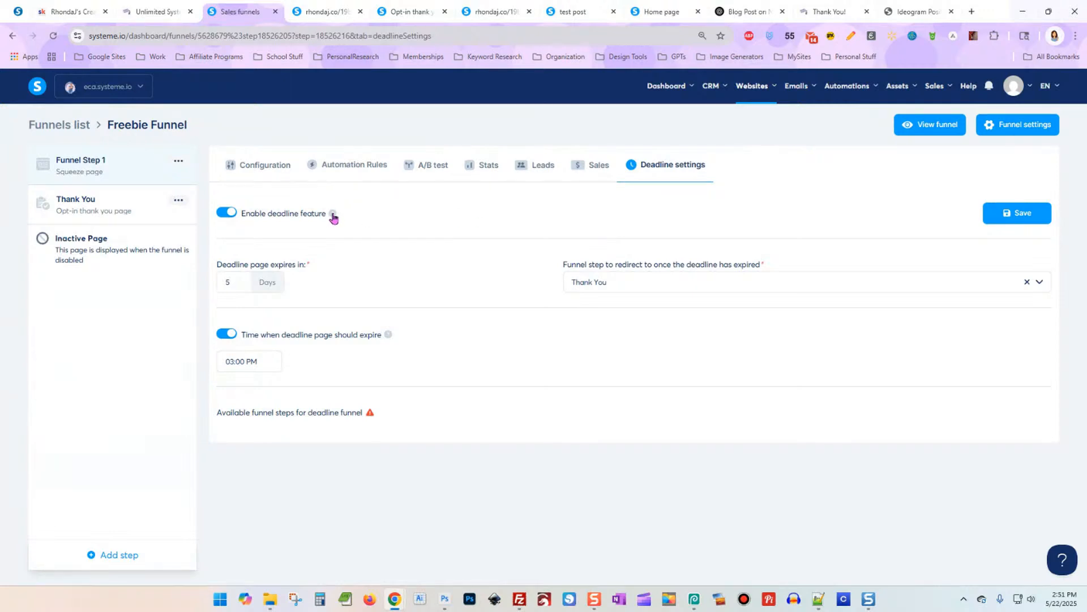
pyautogui.moveTo(333, 216)
# Step: Start a new newsletter with the subject "Test newsletter" and choose the sender's email address
pyautogui.moveTo(753, 91)
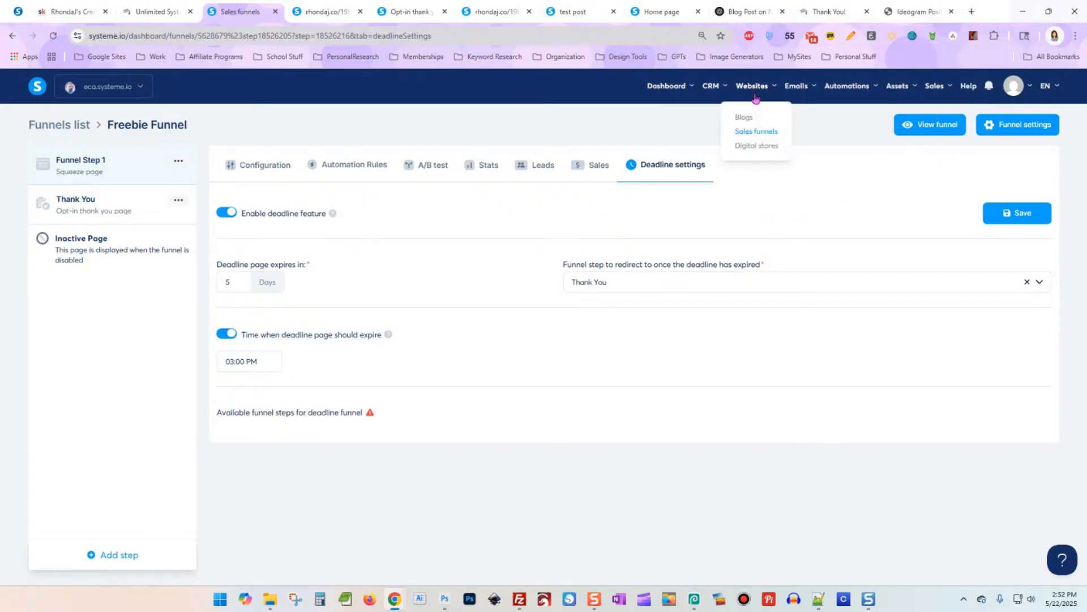
pyautogui.moveTo(800, 90)
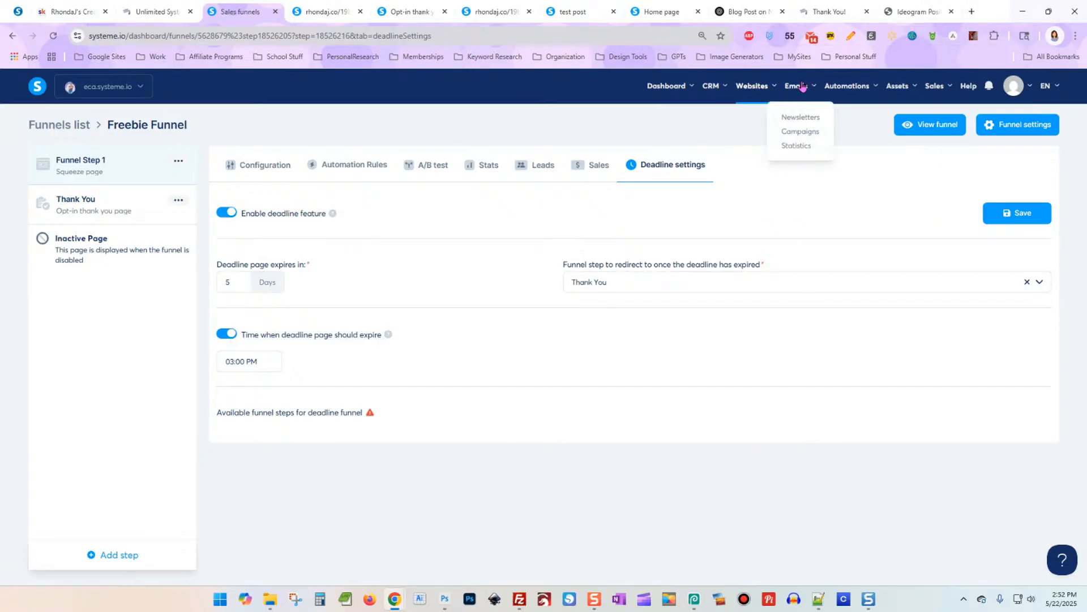
pyautogui.click(800, 117)
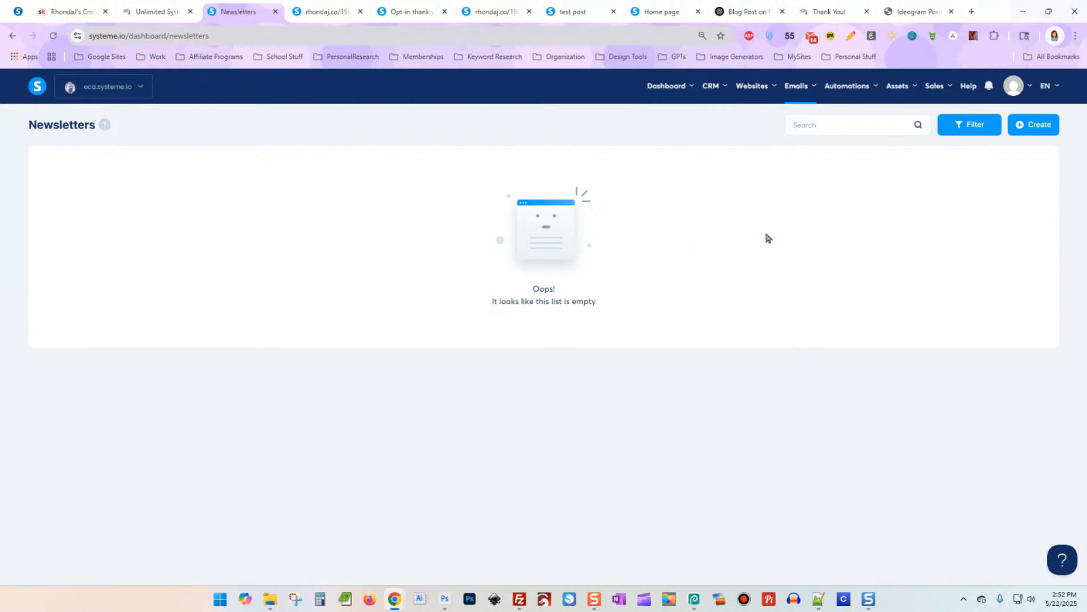
pyautogui.click(1031, 129)
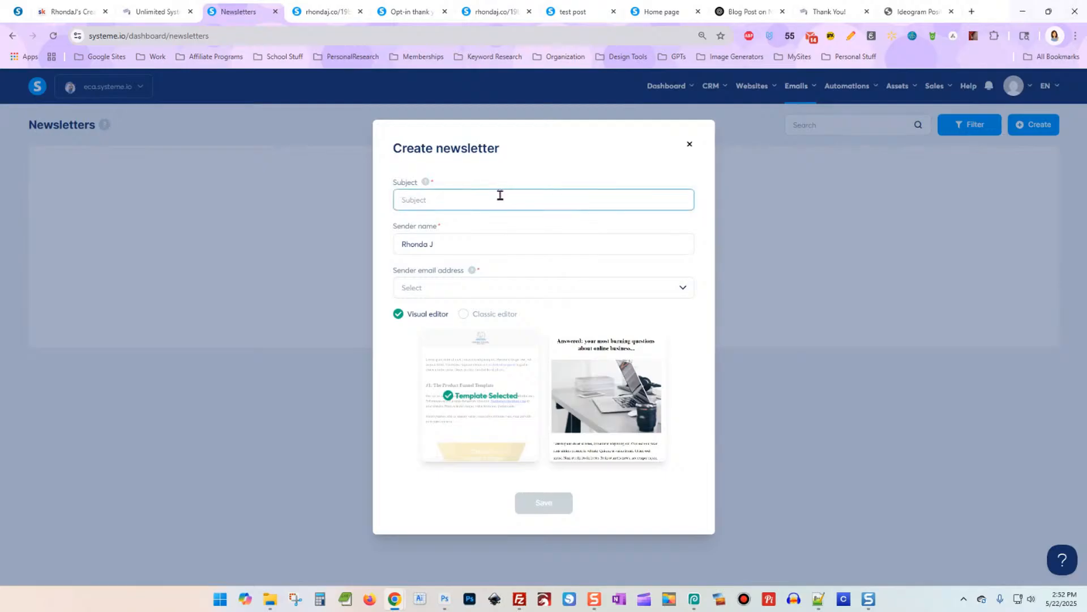
pyautogui.write('Test ne')
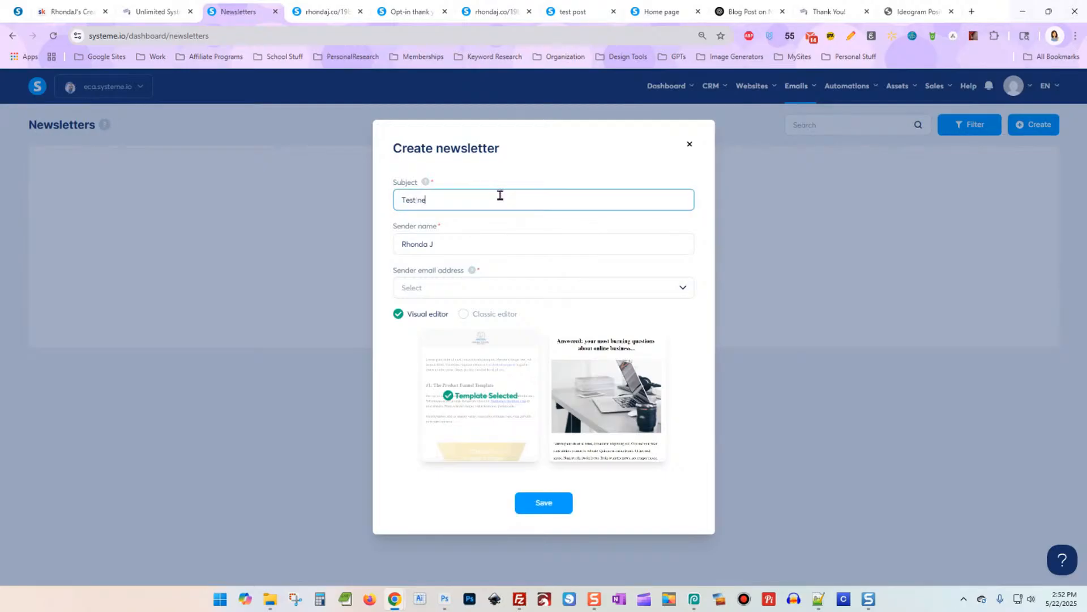
pyautogui.write('wsletter')
pyautogui.click(434, 292)
pyautogui.click(443, 311)
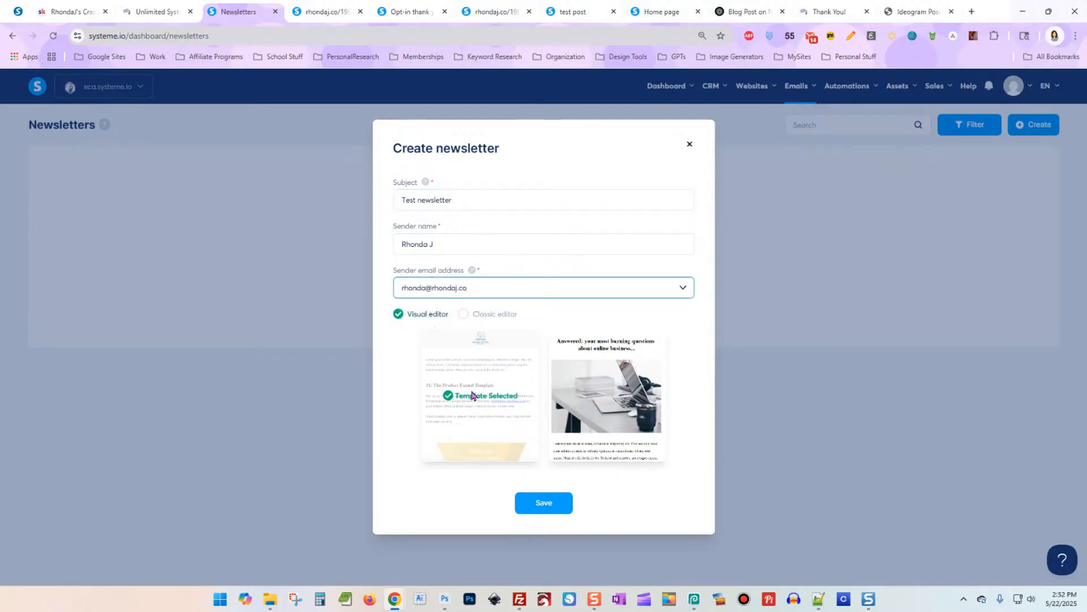
# Step: Choose the Classic editor for the newsletter, save it, and open "Test newsletter" for editing
pyautogui.moveTo(557, 372)
pyautogui.click(464, 315)
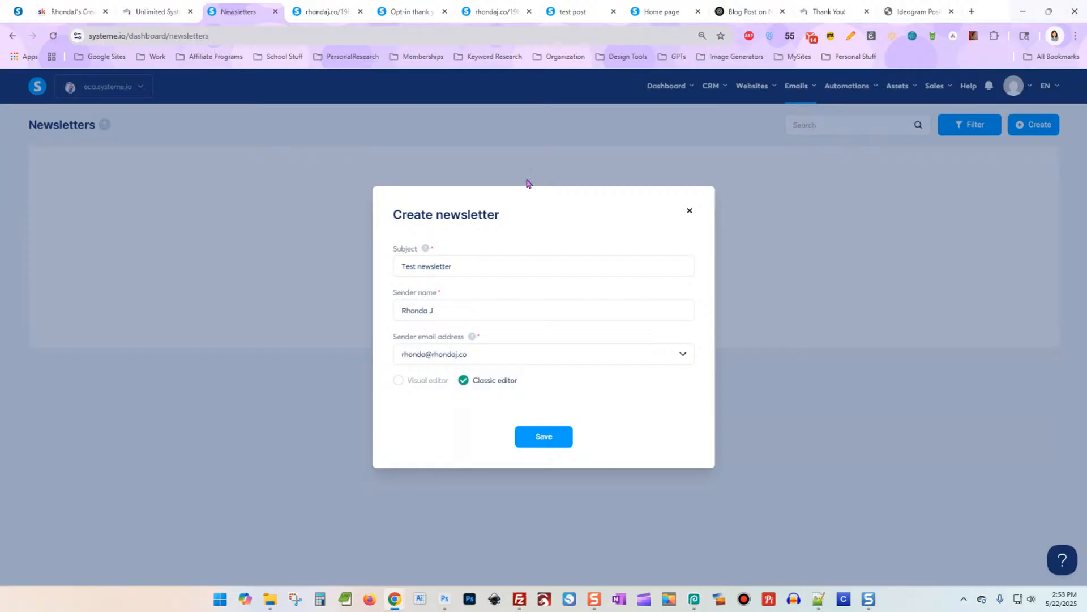
pyautogui.click(543, 437)
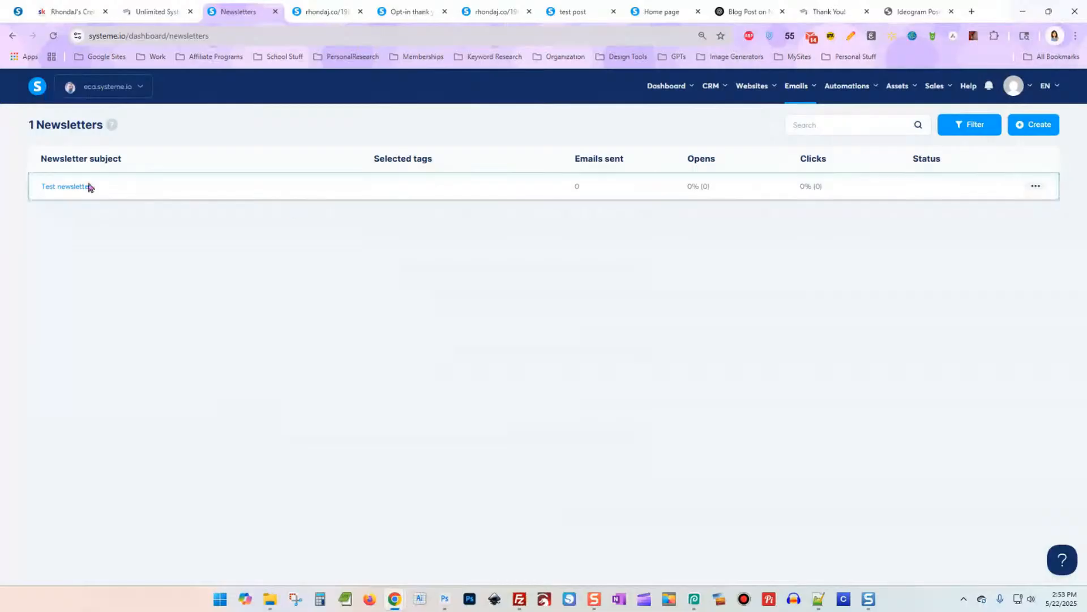
pyautogui.click(62, 187)
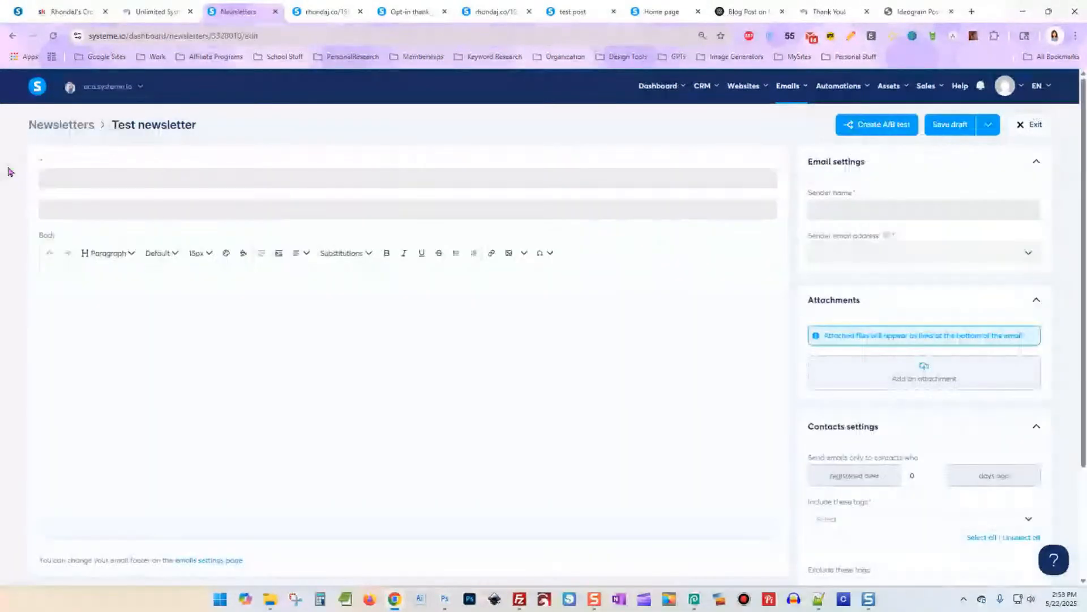
pyautogui.scroll(-2, 562, 337)
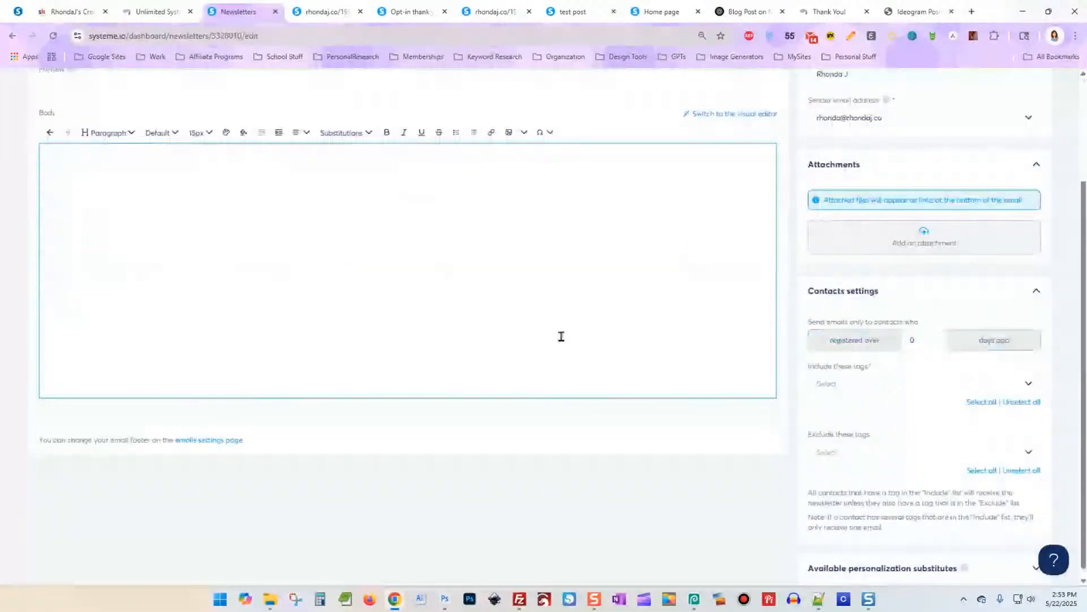
# Step: Copy the "Drop Your Email Below & Get the Bundle Now" section from the ChatGPT conversation and paste it into the newsletter body
pyautogui.scroll(2, 561, 337)
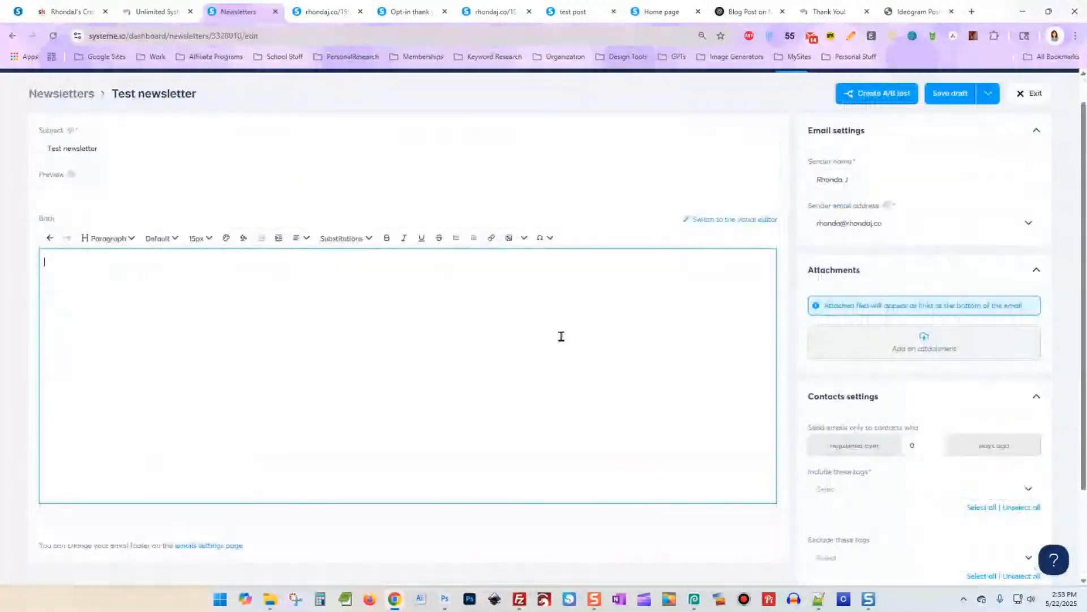
pyautogui.click(730, 13)
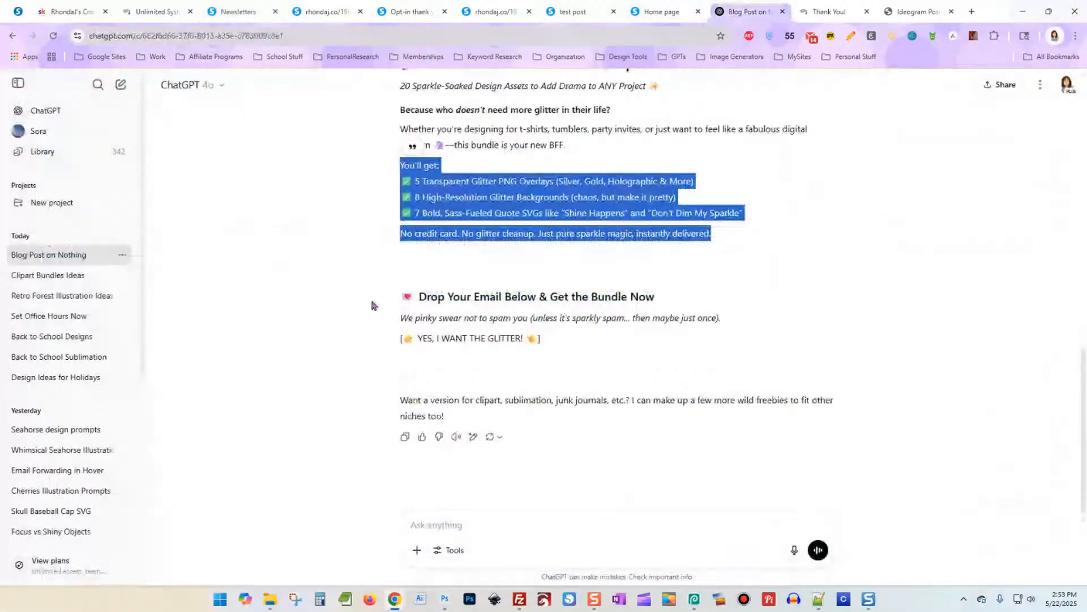
pyautogui.click(372, 302)
pyautogui.moveTo(372, 303); pyautogui.dragTo(541, 340)
pyautogui.rightClick(550, 292)
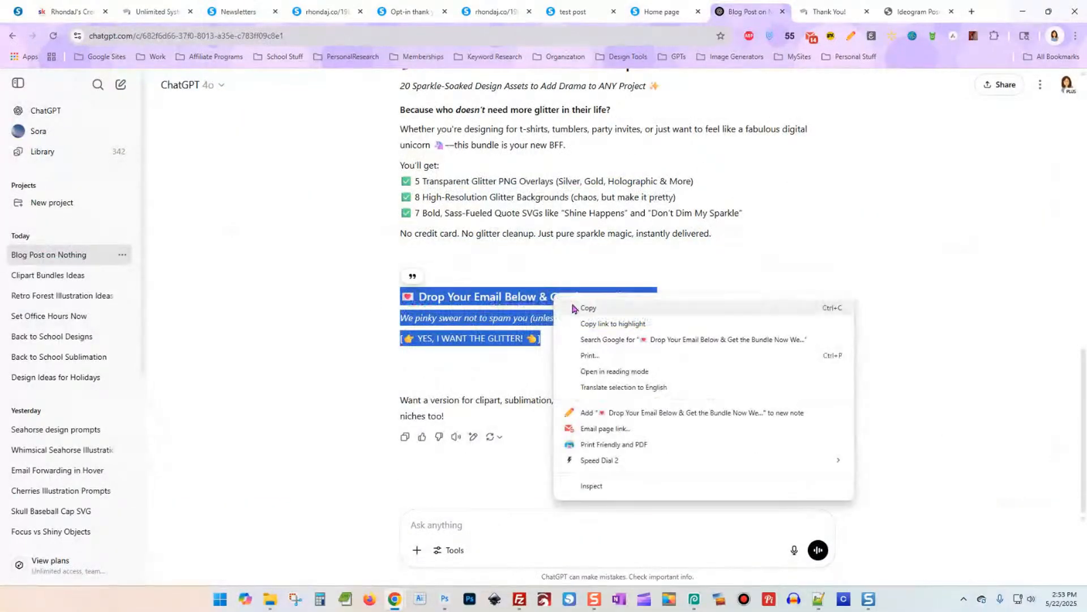
pyautogui.click(578, 307)
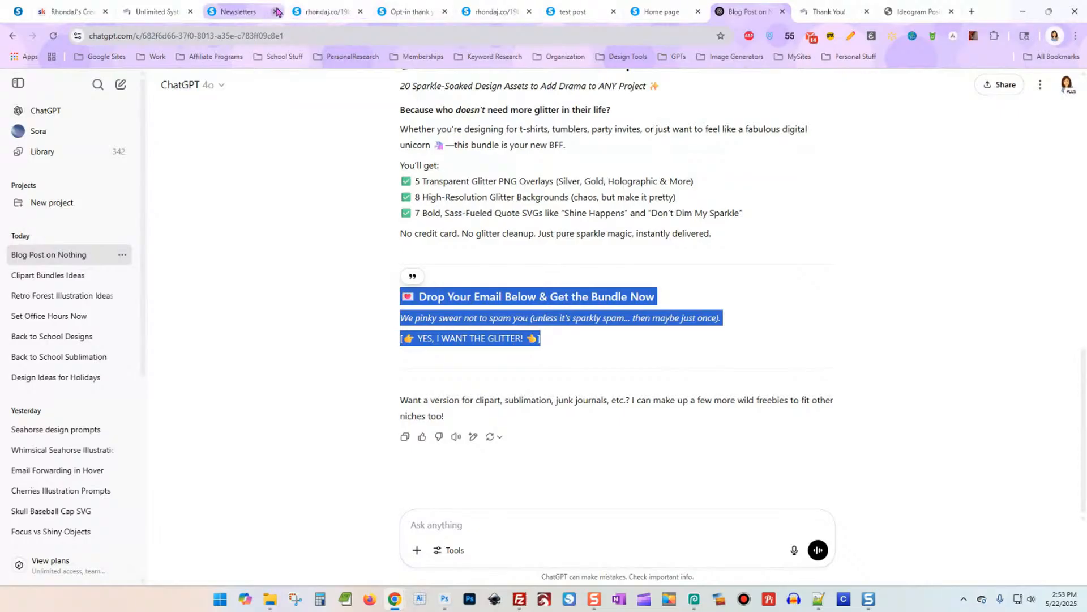
pyautogui.click(238, 12)
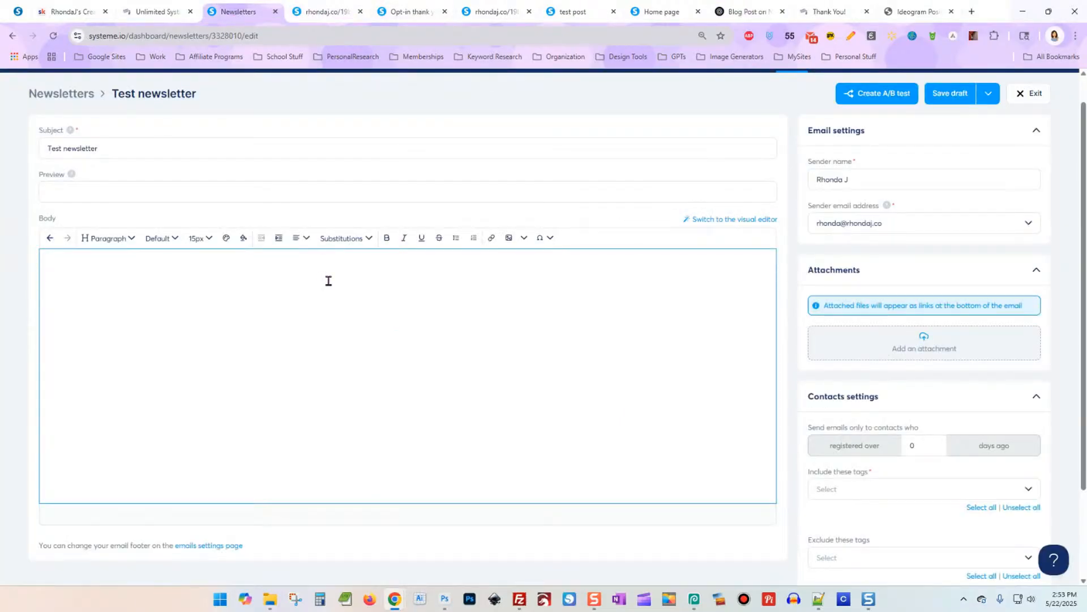
pyautogui.hotkey('ctrl', 'v')
# Step: Add the greeting "Hi {first_name}," above the pasted text, using the First name substitution, and remove the extra blank line
pyautogui.click(43, 263)
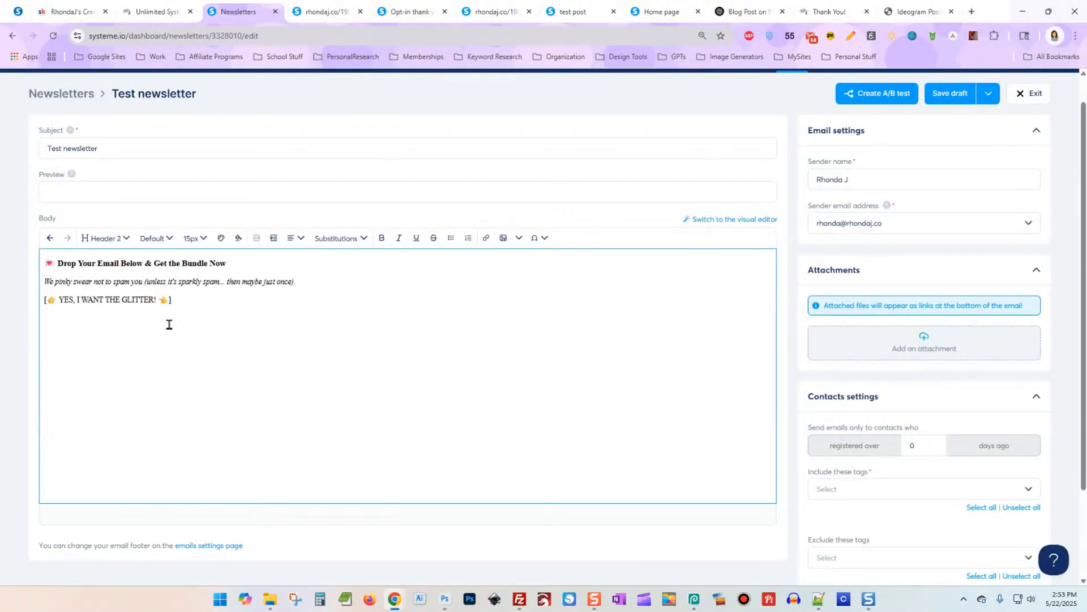
pyautogui.press('Return')
pyautogui.press('Return')
pyautogui.click(139, 269)
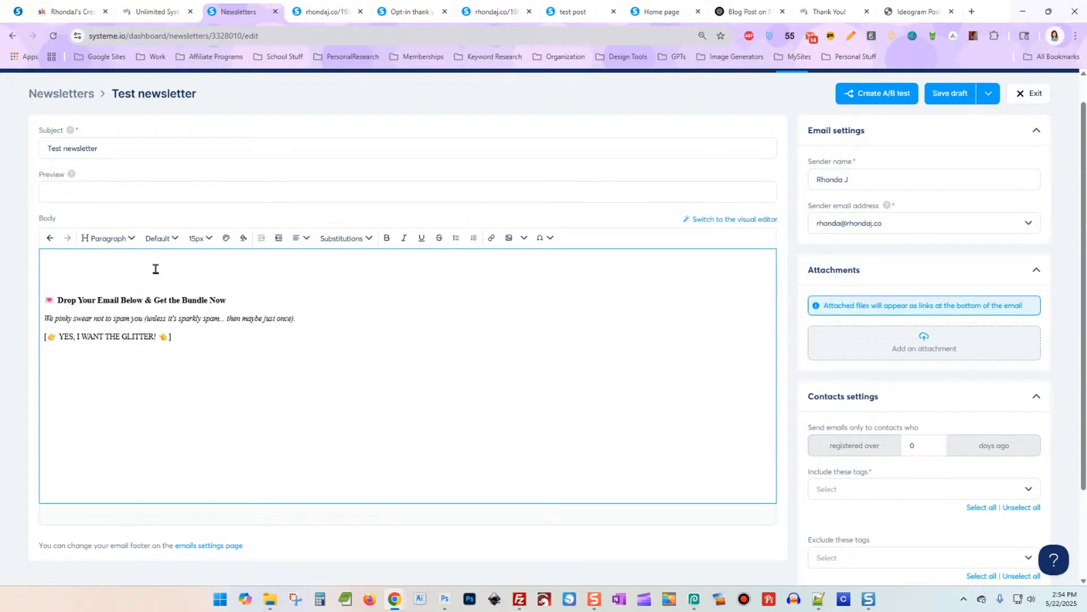
pyautogui.write('Hi')
pyautogui.click(367, 240)
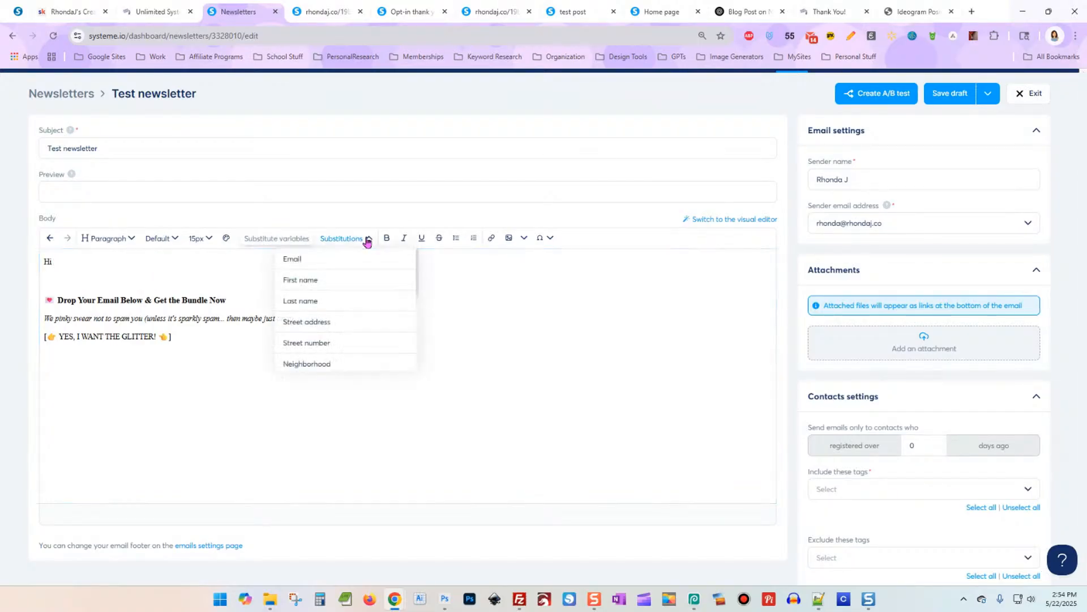
pyautogui.click(354, 281)
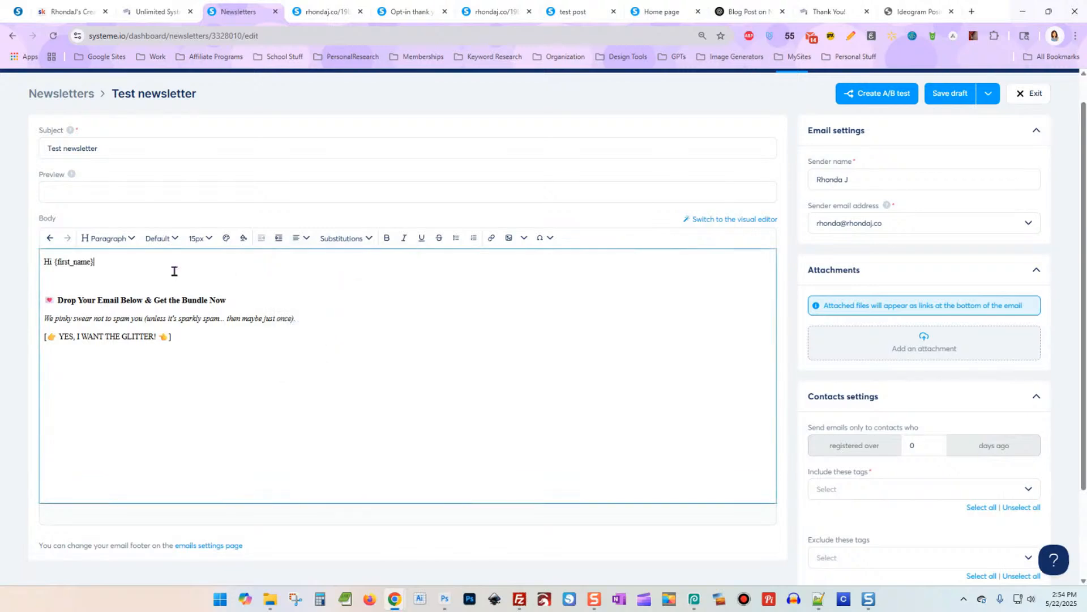
pyautogui.write(',')
pyautogui.click(127, 283)
pyautogui.press('BackSpace')
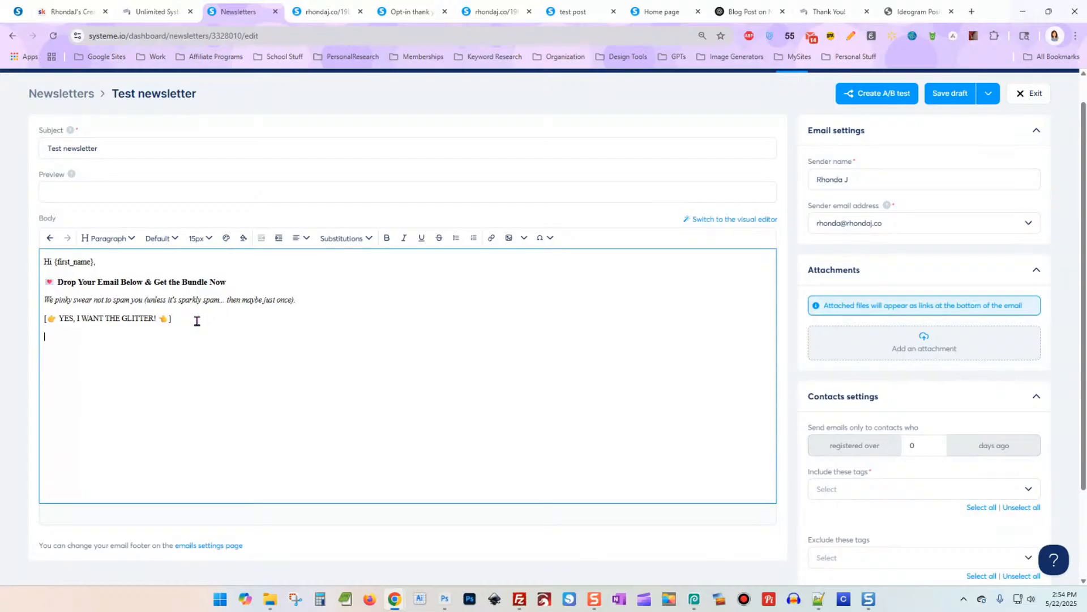
# Step: Sign off the newsletter below the pasted text with "Peace out," followed by the sender's first name
pyautogui.press('Return')
pyautogui.press('Return')
pyautogui.write('Peace out, ')
pyautogui.write('Rhonda')
# Step: Include the Tumbler Wrap Freebie tag in the newsletter's contacts settings
pyautogui.scroll(-2, 1063, 237)
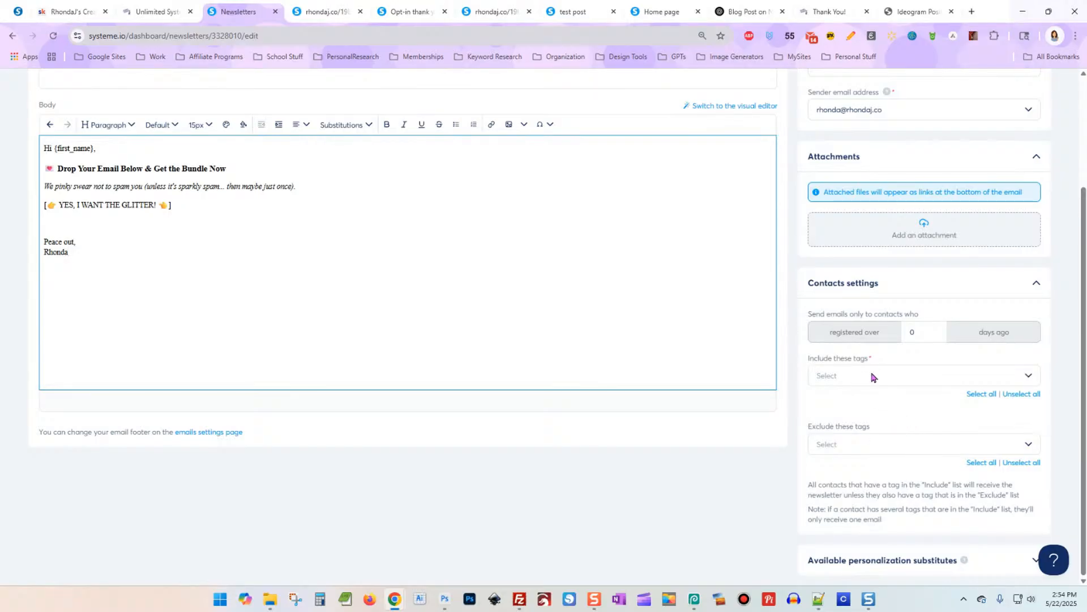
pyautogui.click(1029, 379)
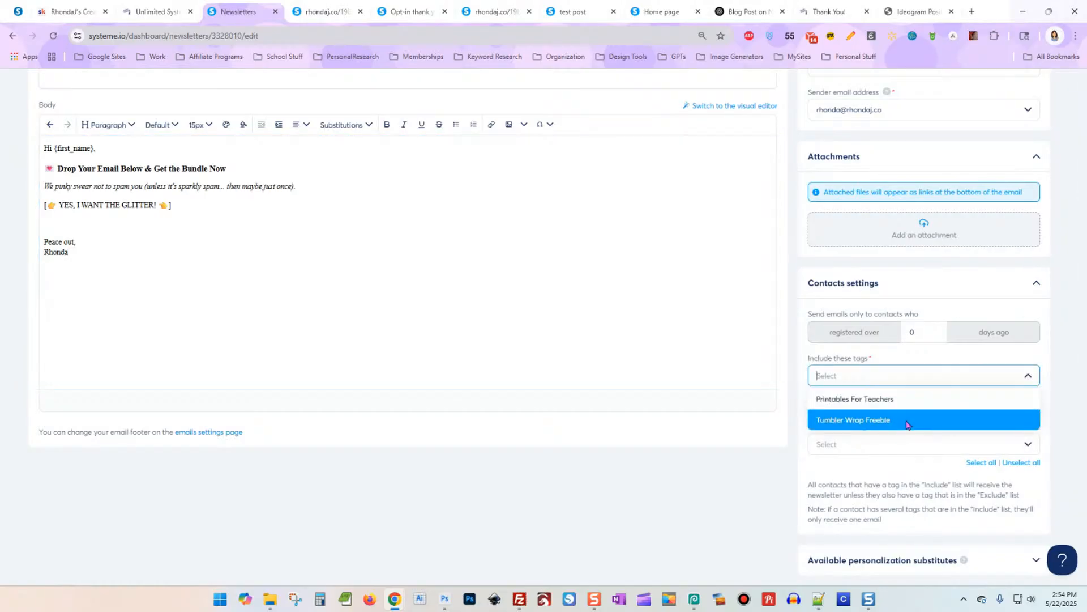
pyautogui.click(840, 418)
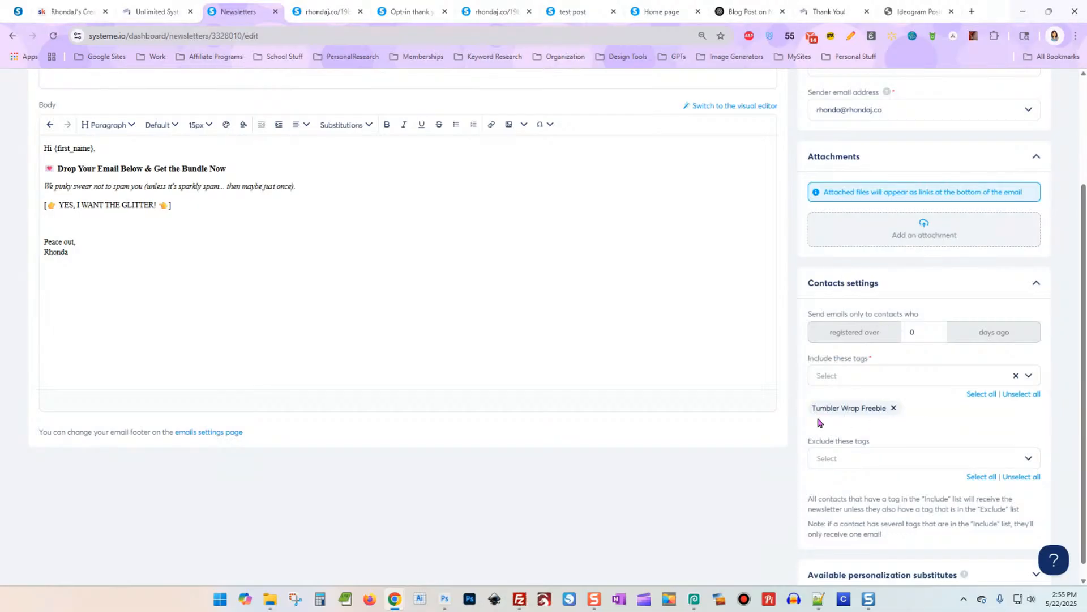
pyautogui.scroll(-1, 797, 371)
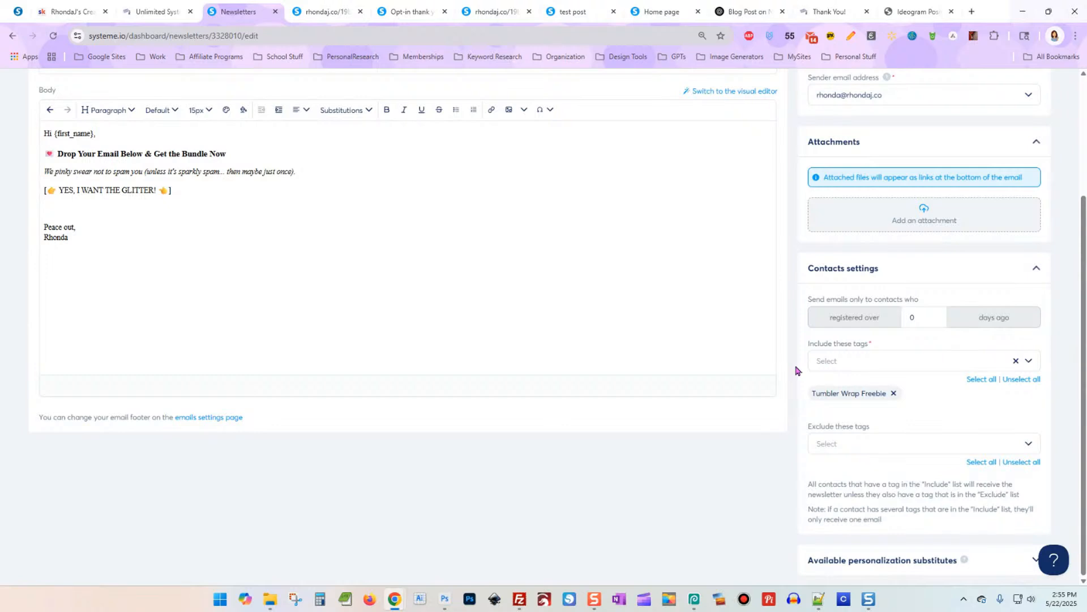
# Step: Save and schedule the newsletter for May 23, 2025 at 21:00, and return to the newsletters list
pyautogui.scroll(3, 798, 370)
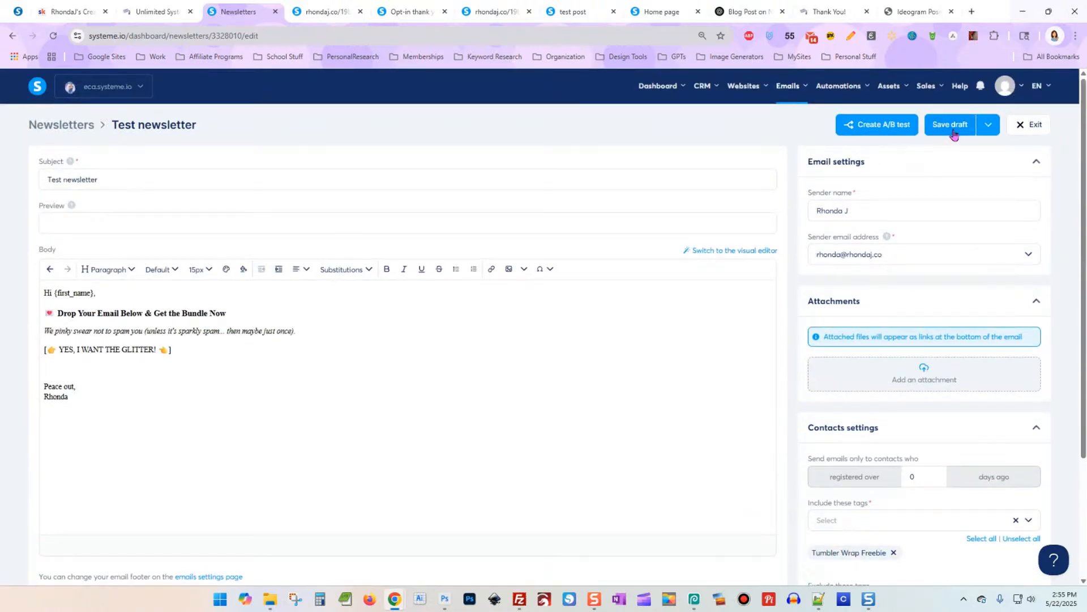
pyautogui.click(988, 129)
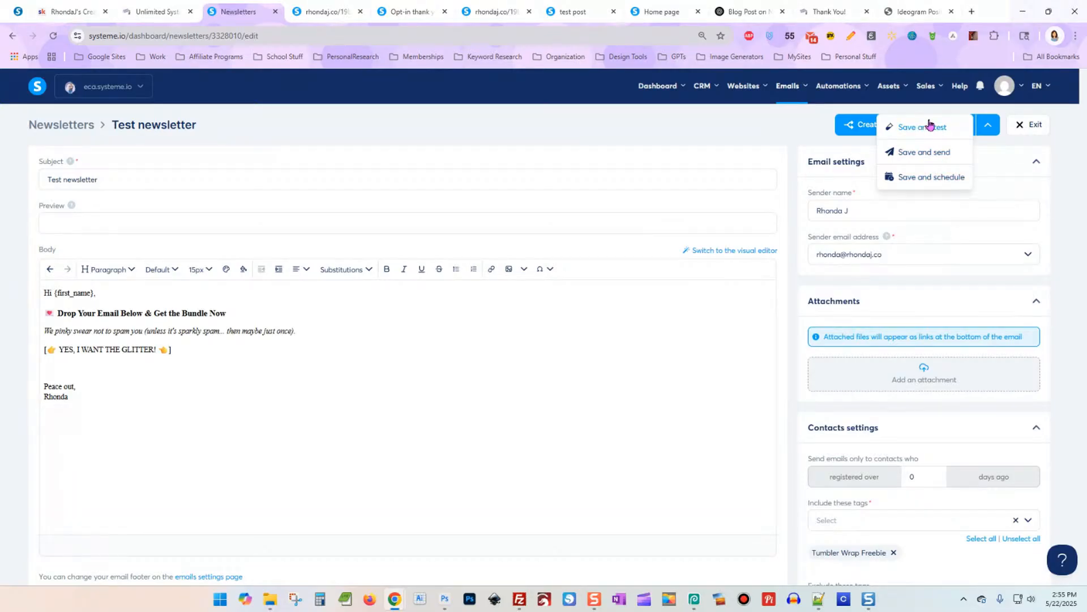
pyautogui.click(938, 179)
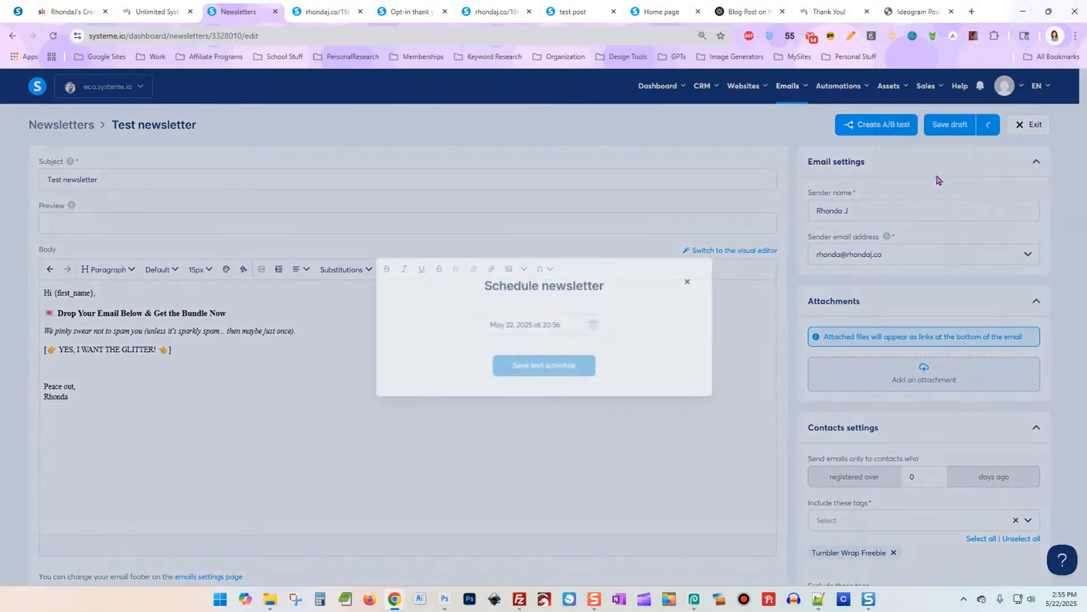
pyautogui.click(560, 328)
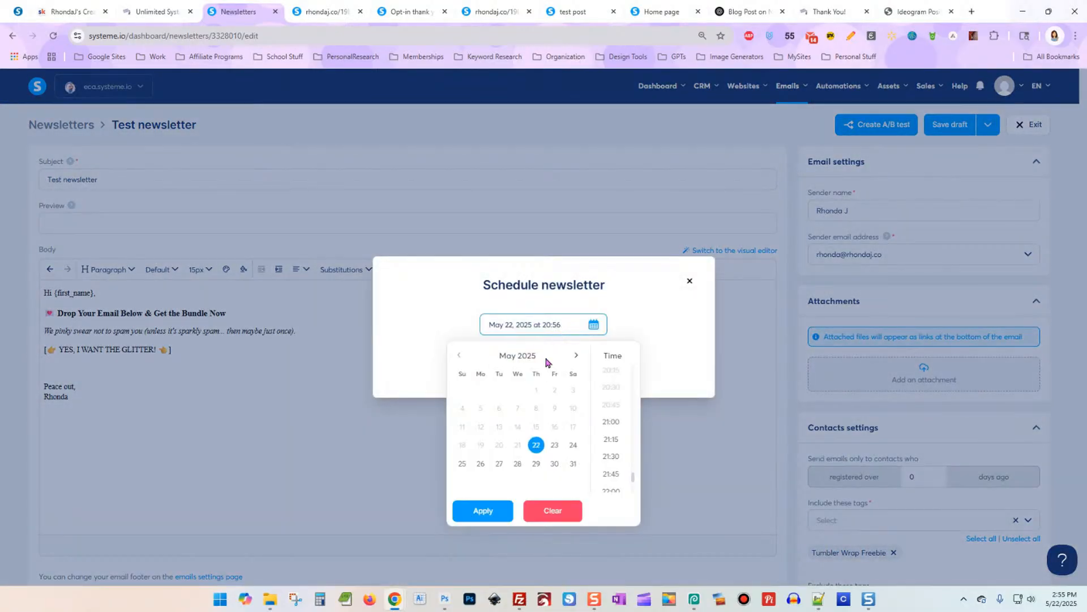
pyautogui.click(555, 448)
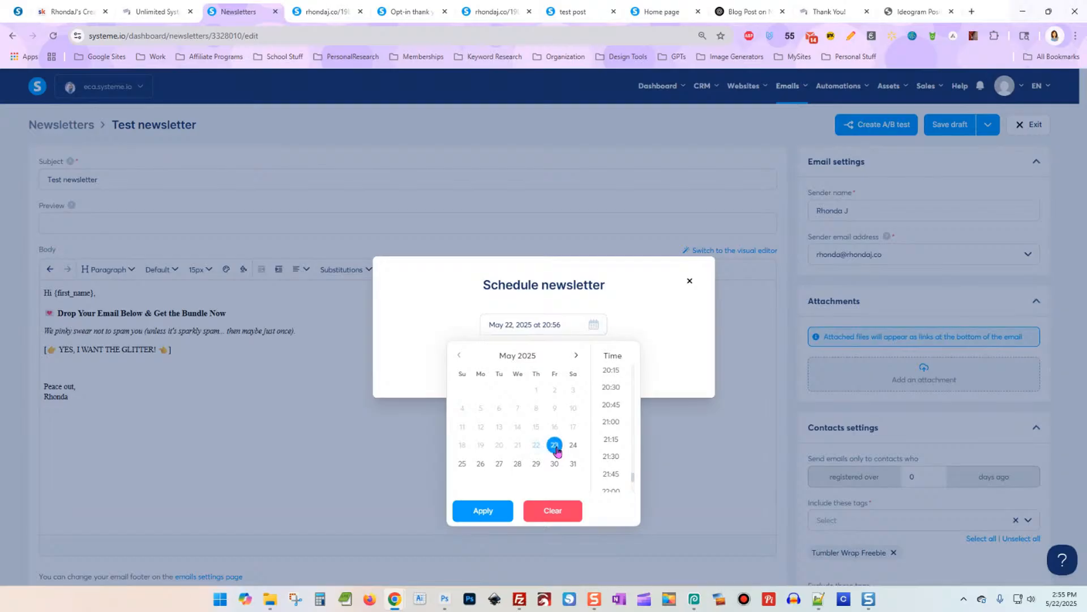
pyautogui.click(613, 423)
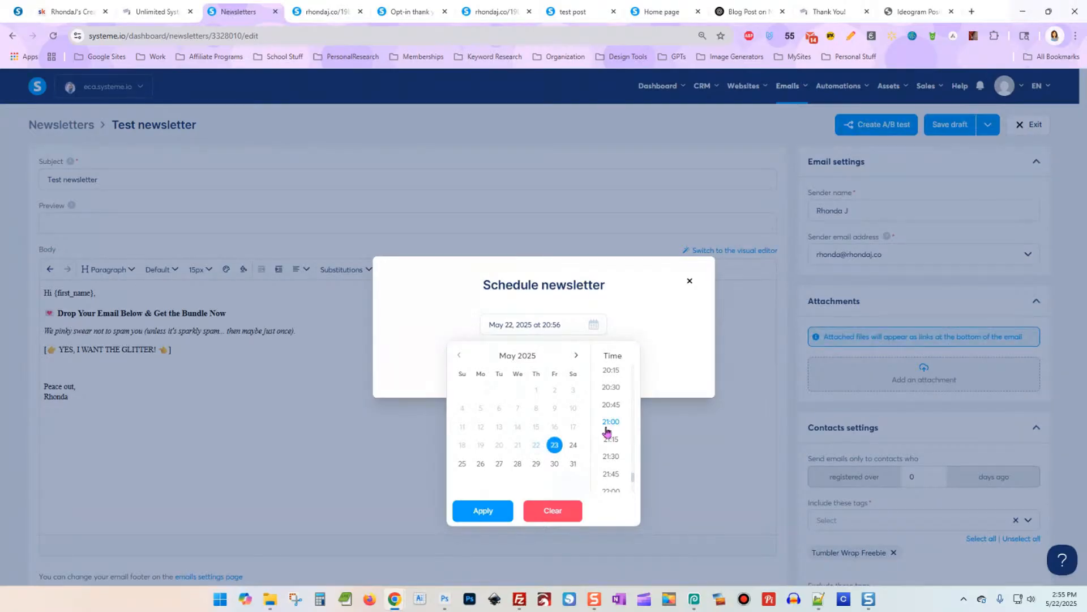
pyautogui.click(488, 511)
pyautogui.click(559, 367)
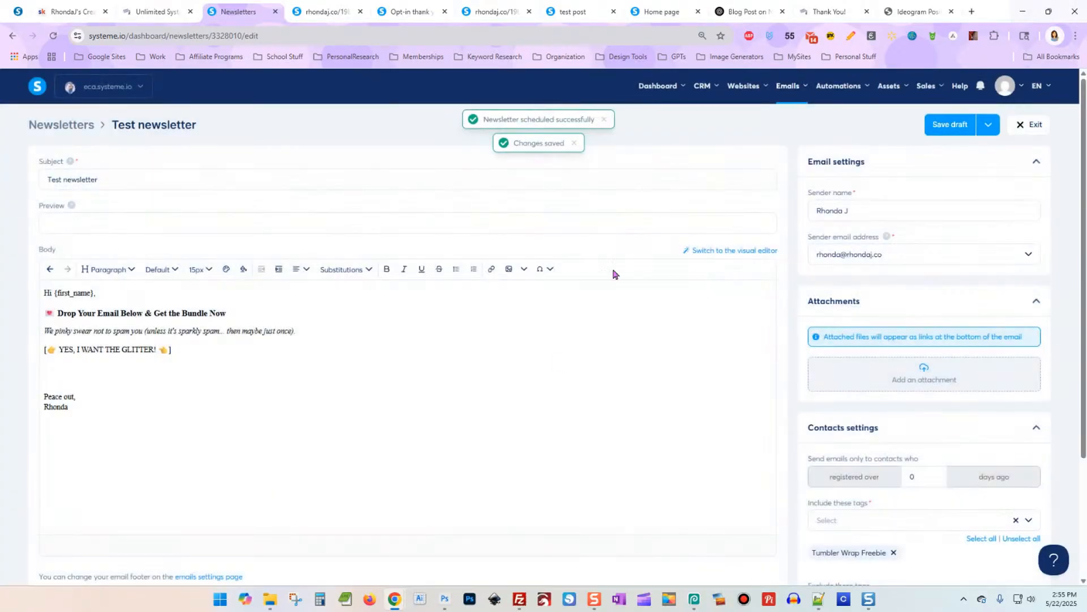
pyautogui.click(1029, 124)
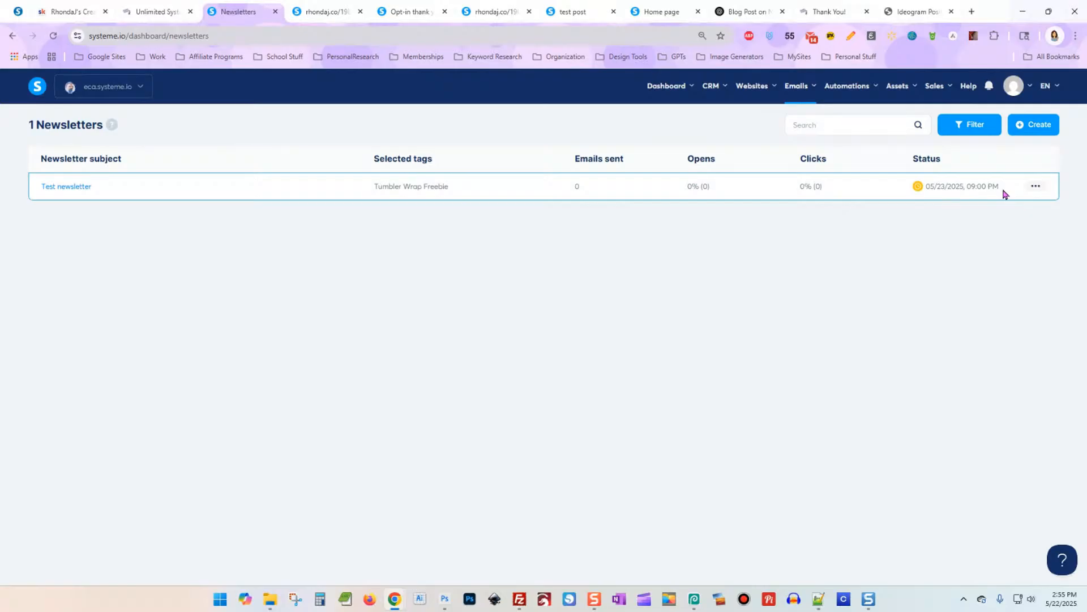
# Step: Create a community named "Test Community" on the custom www domain with the path test-community and automatic post approval enabled
pyautogui.moveTo(797, 97)
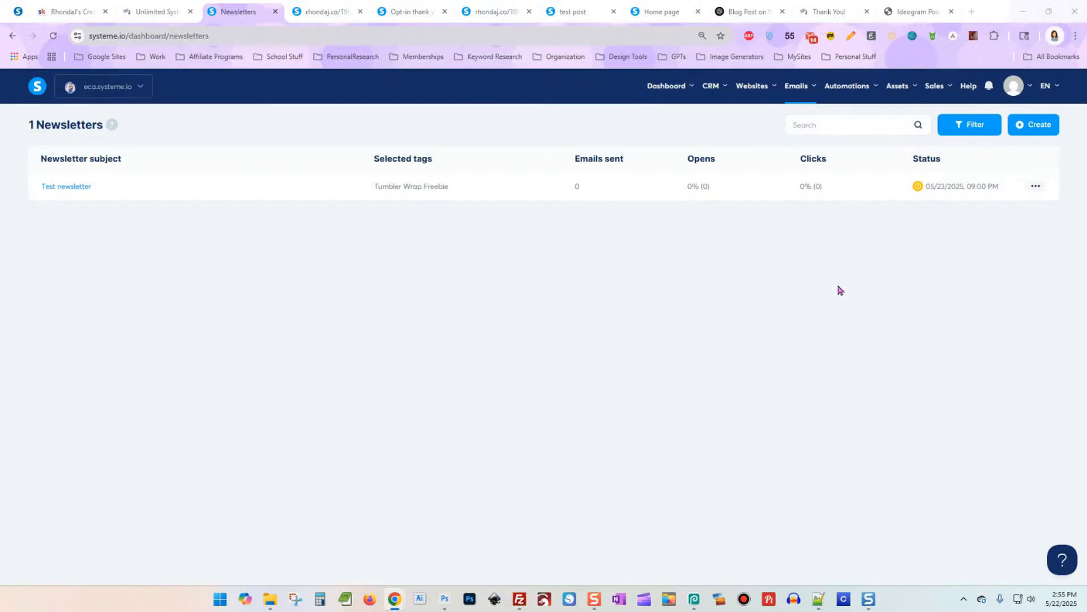
pyautogui.moveTo(902, 88)
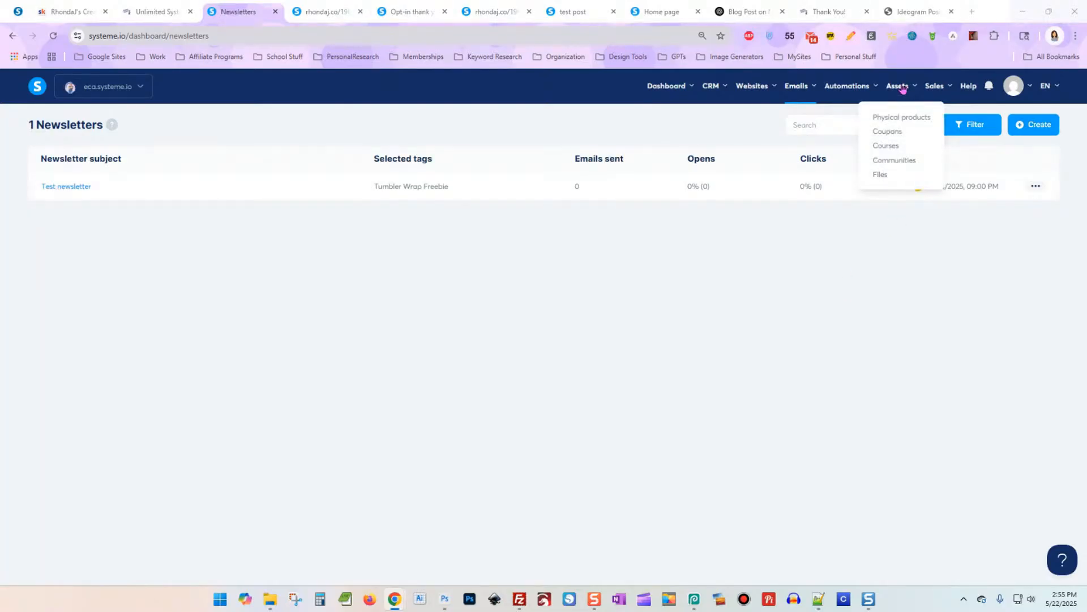
pyautogui.click(901, 162)
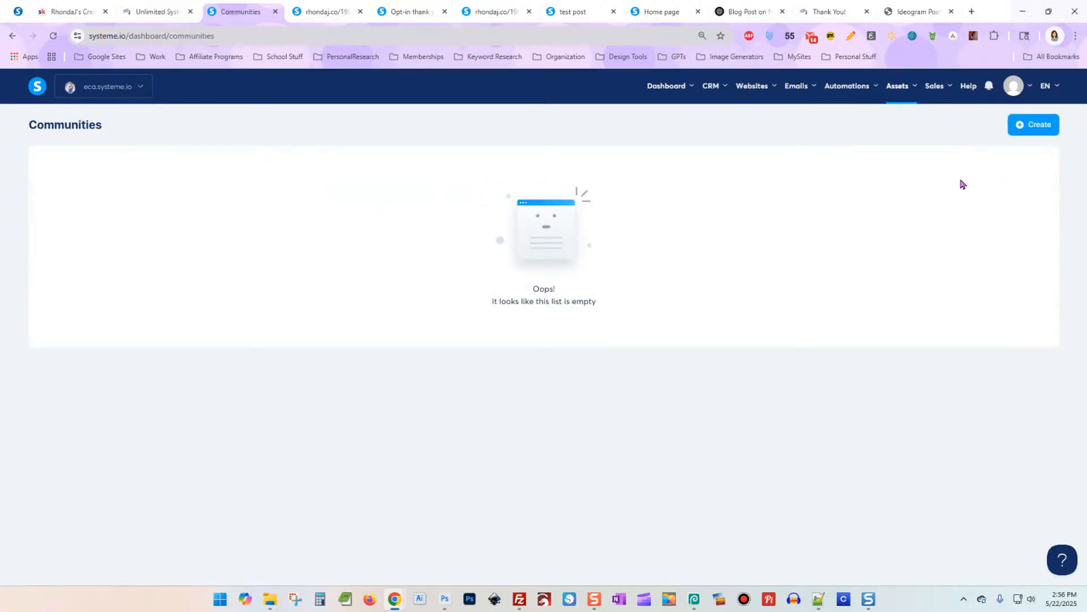
pyautogui.click(1034, 124)
pyautogui.click(487, 274)
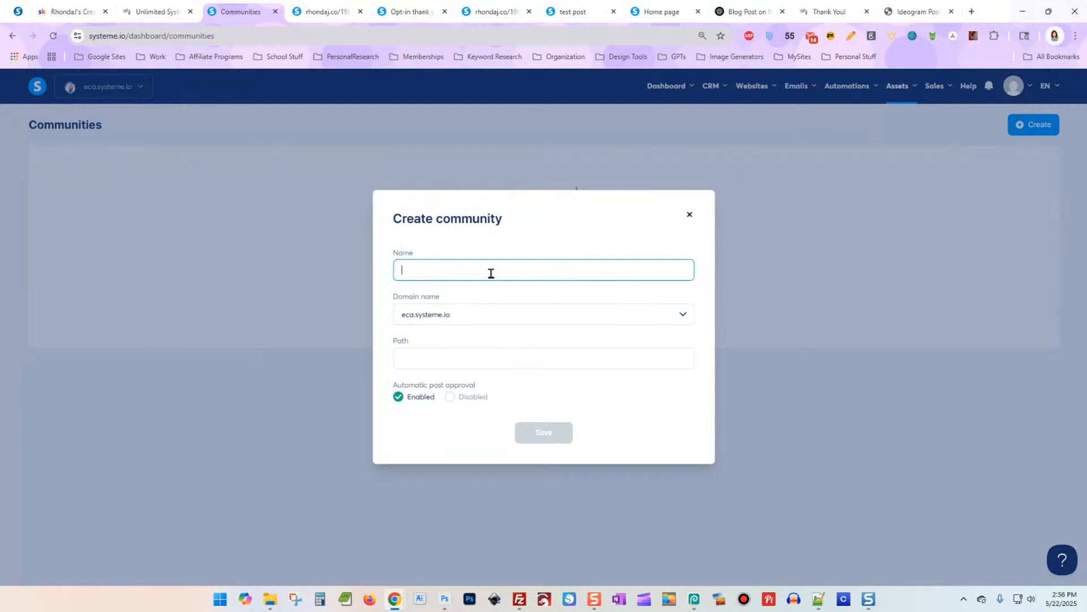
pyautogui.write('Test Community')
pyautogui.click(507, 315)
pyautogui.click(510, 356)
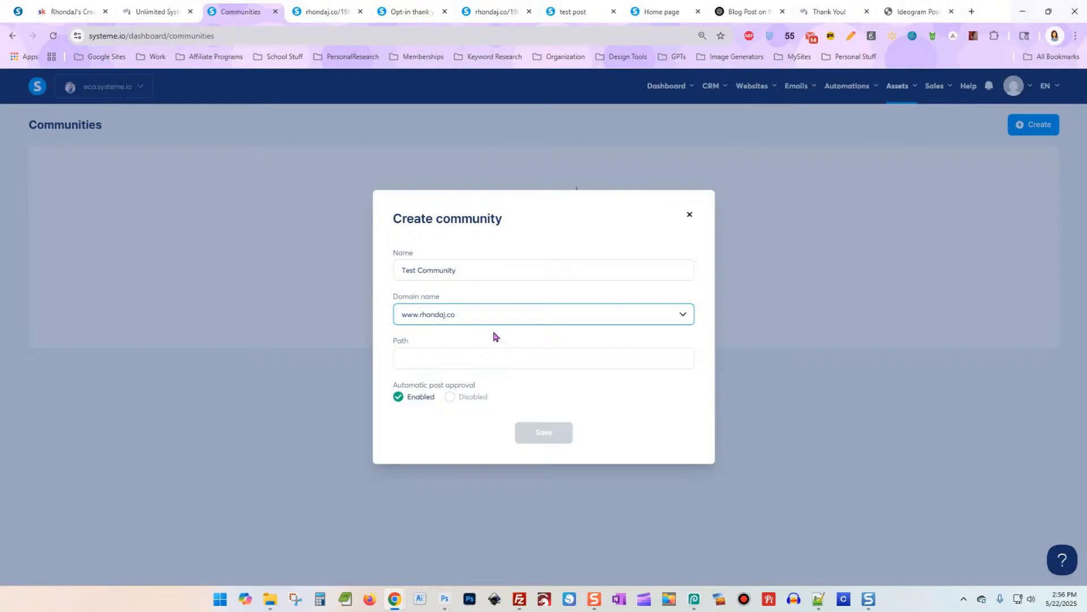
pyautogui.click(448, 361)
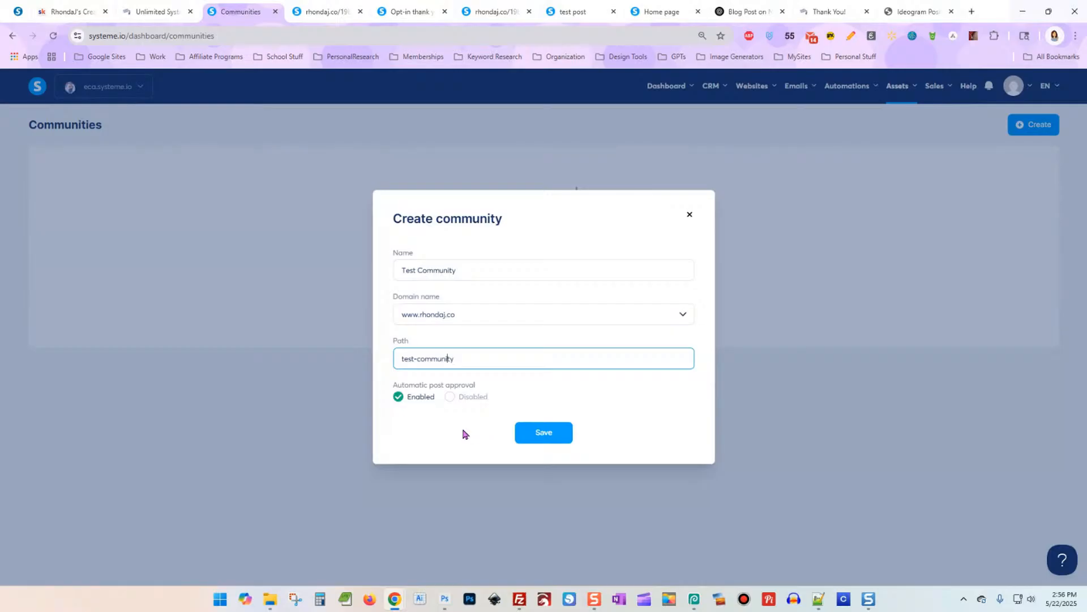
pyautogui.click(524, 442)
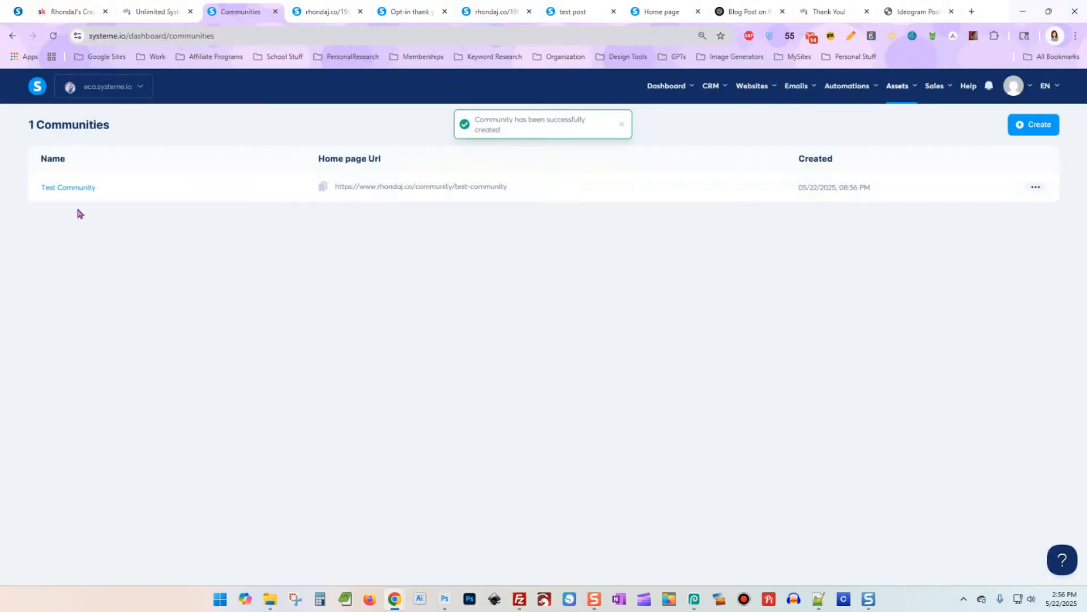
# Step: Open Test Community and add a topic named "General Discussion" with the path general-discussion
pyautogui.click(76, 187)
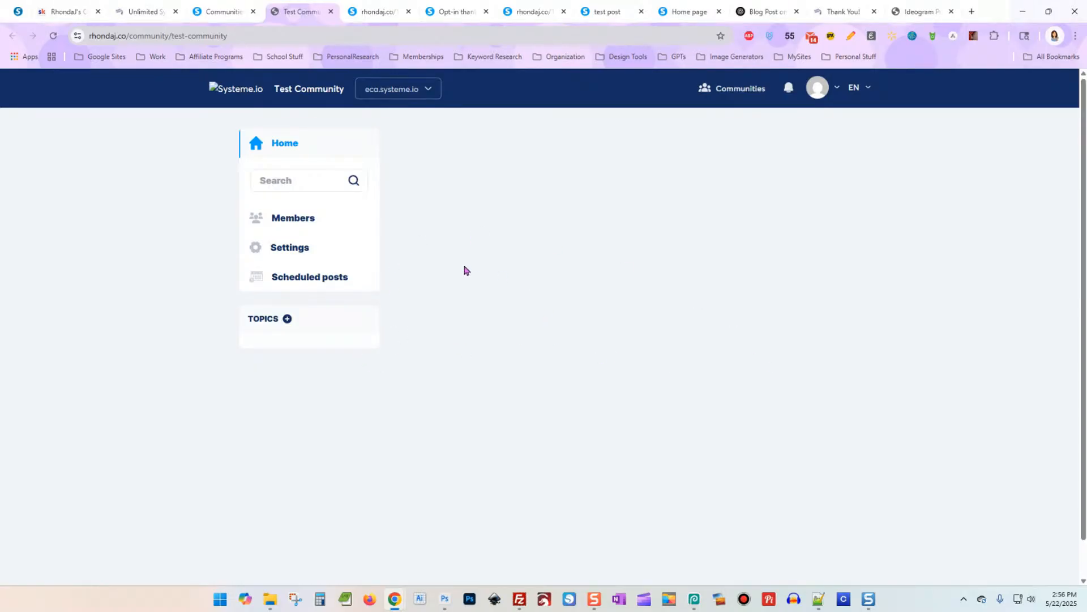
pyautogui.click(288, 320)
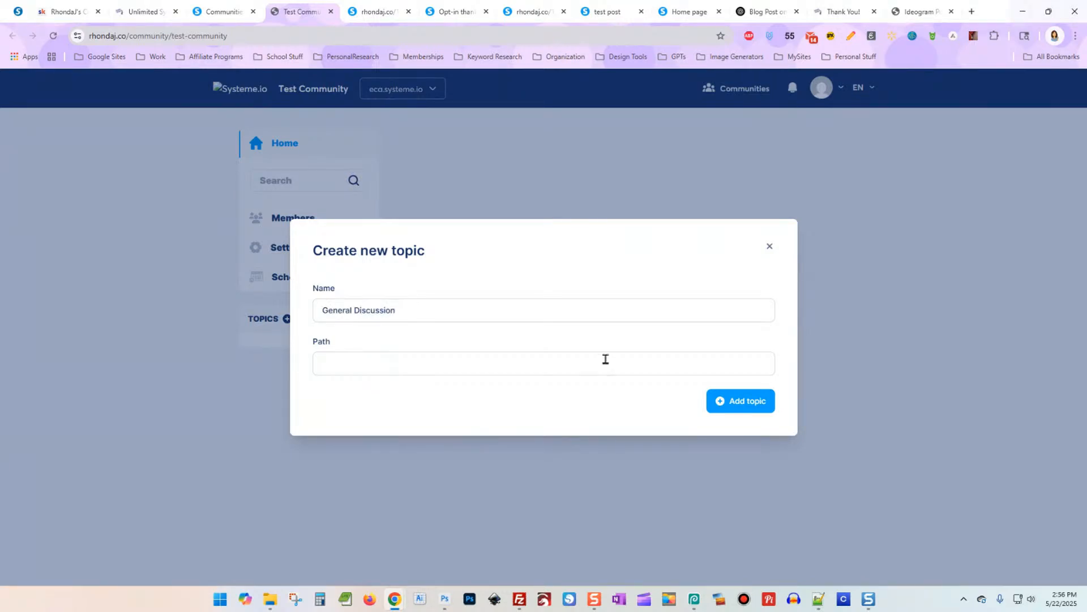
pyautogui.click(741, 403)
pyautogui.click(406, 359)
pyautogui.write('general-discussion')
pyautogui.click(715, 409)
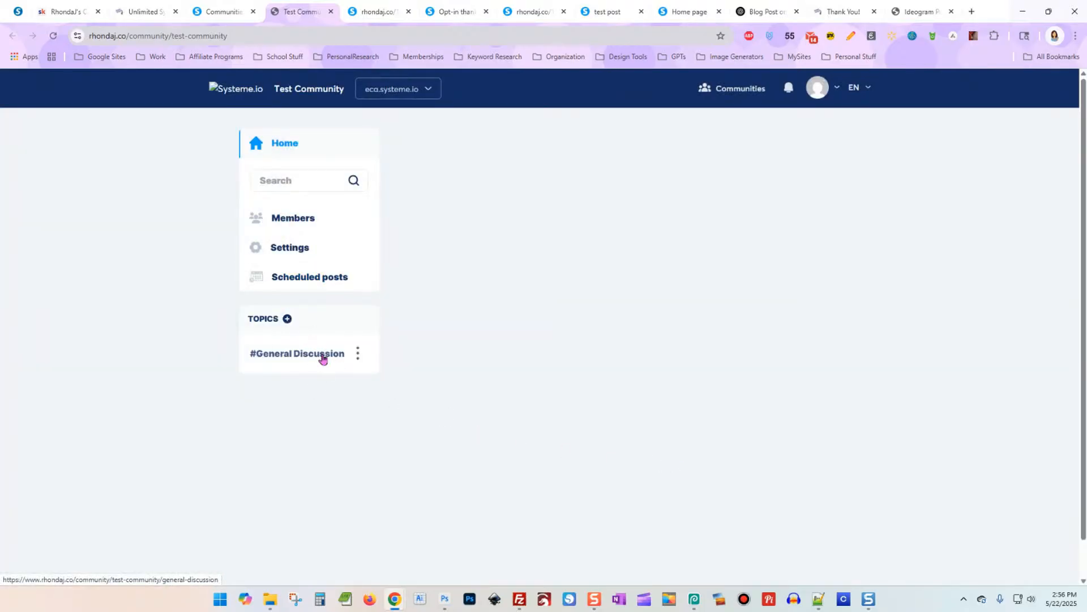
# Step: Upload the orange-and-blue AI computer illustration as Test Community's image, move its crop toward the upper part, and save the community settings
pyautogui.click(293, 250)
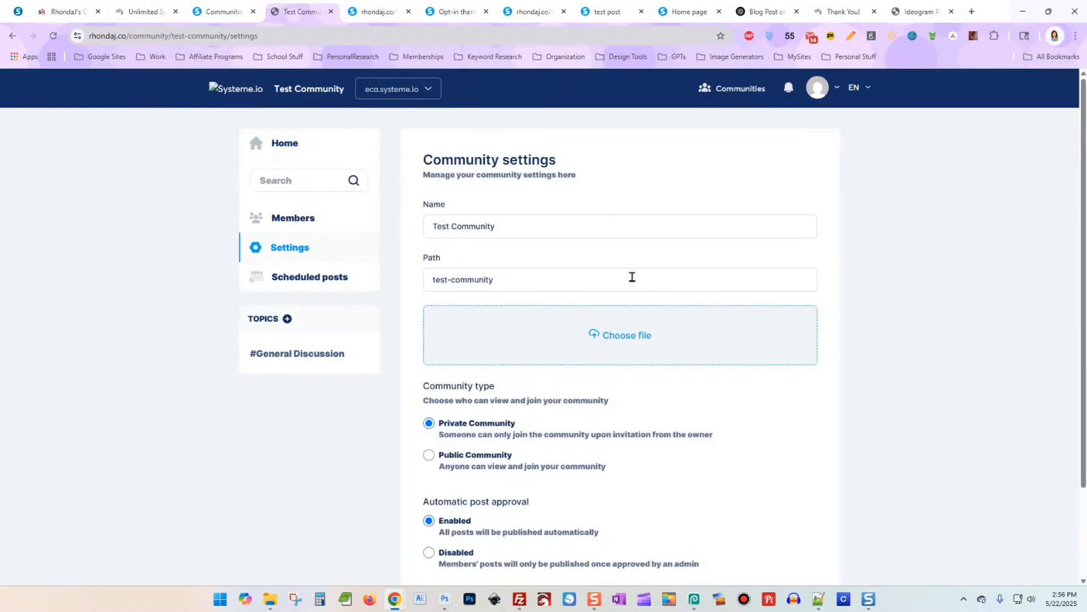
pyautogui.click(646, 347)
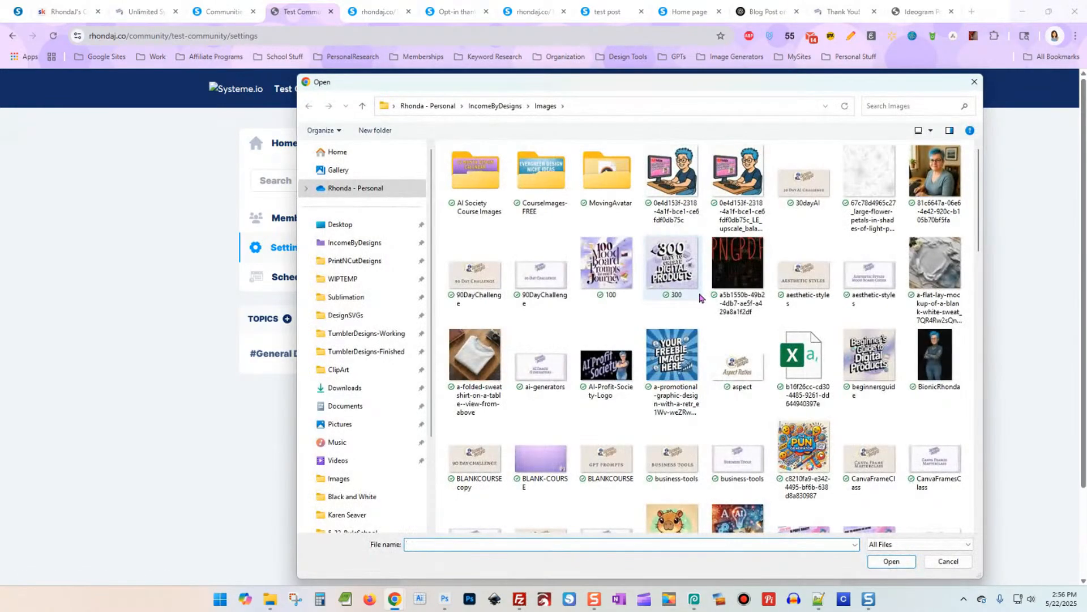
pyautogui.scroll(-3, 873, 374)
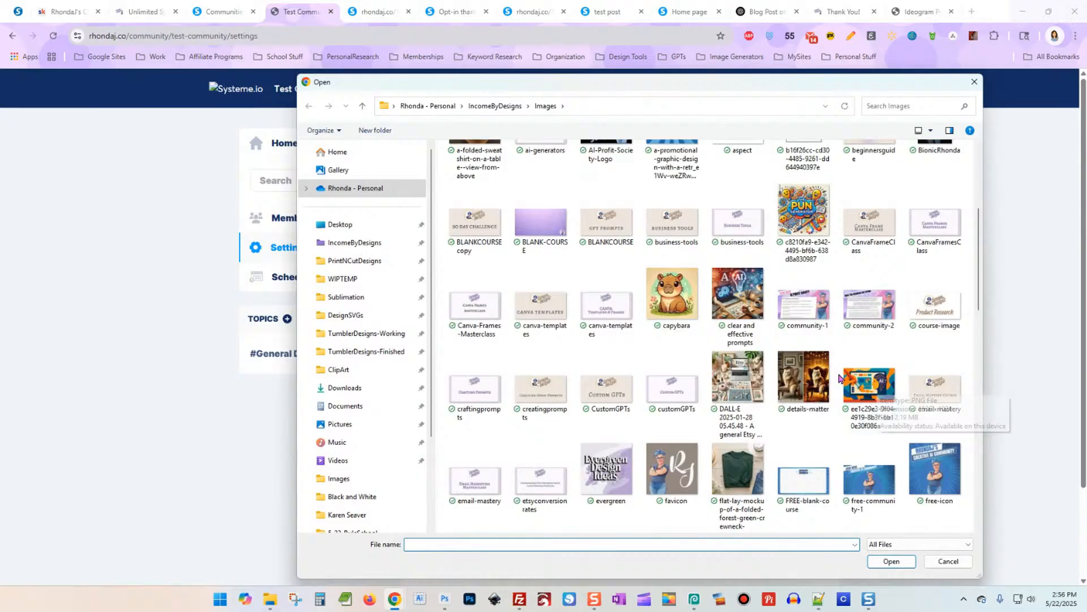
pyautogui.doubleClick(866, 395)
pyautogui.moveTo(622, 364); pyautogui.dragTo(613, 331)
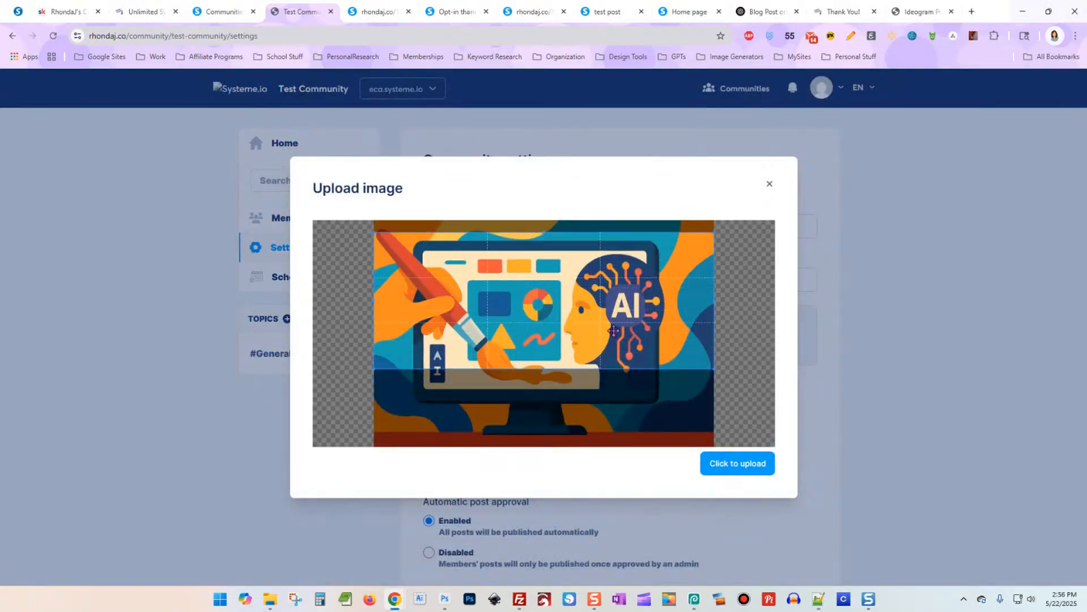
pyautogui.click(736, 466)
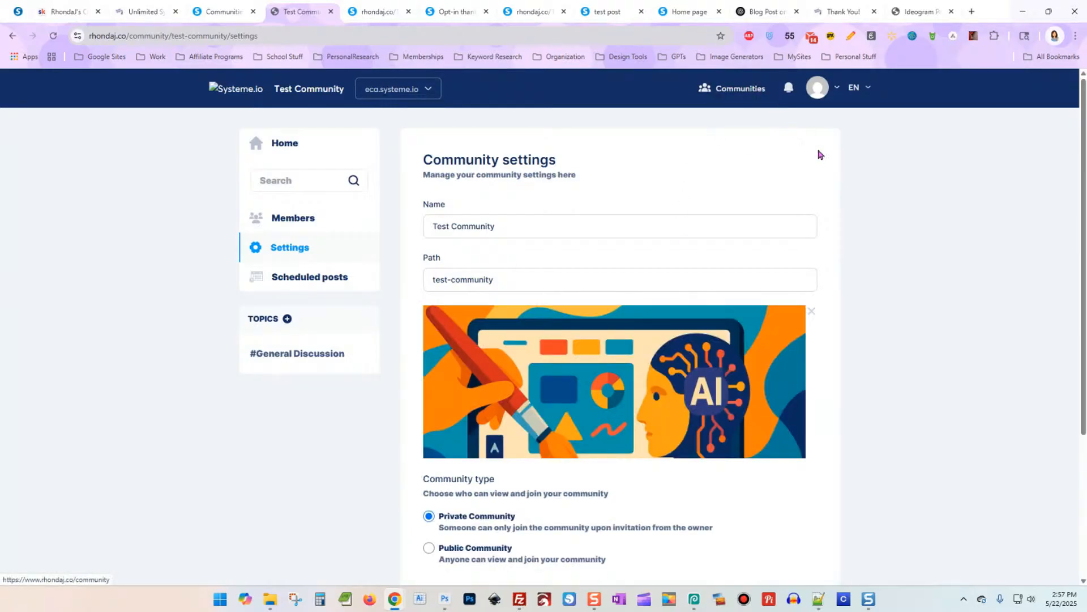
pyautogui.scroll(-3, 853, 283)
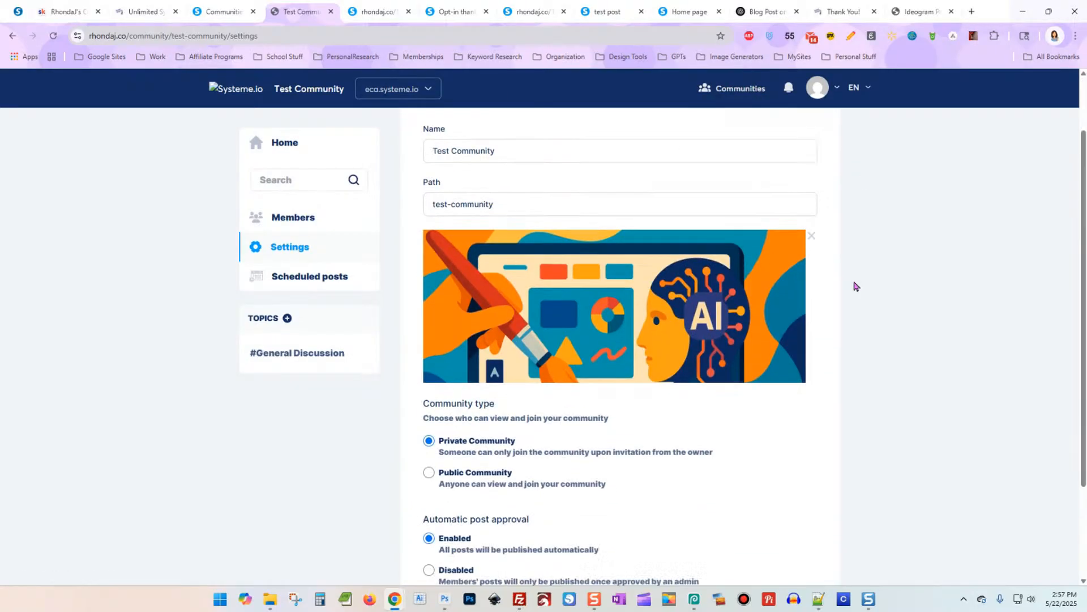
pyautogui.scroll(-1, 529, 376)
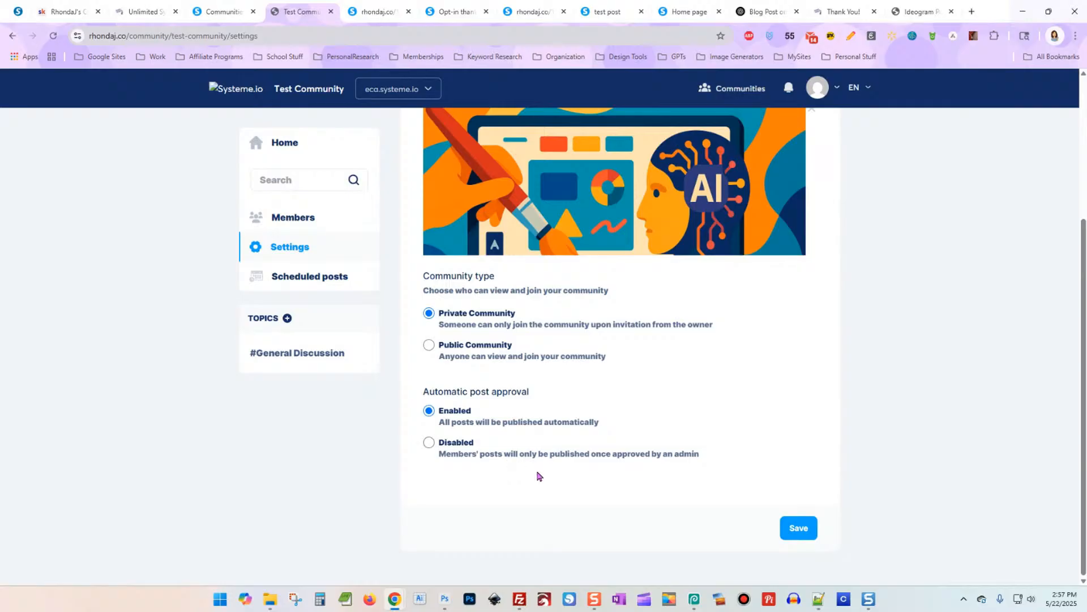
pyautogui.click(804, 530)
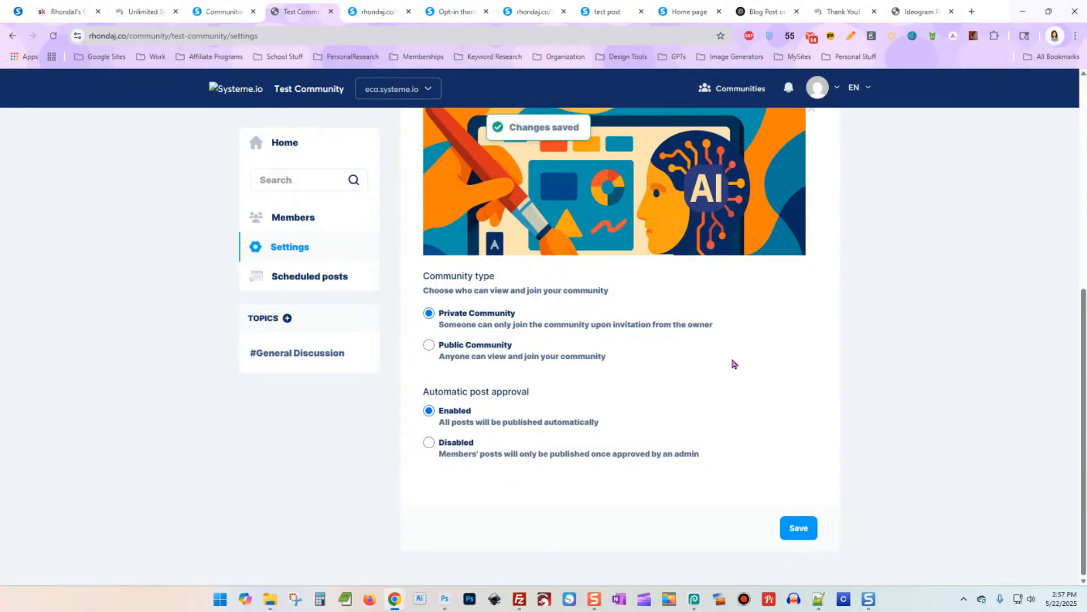
# Step: Check Test Community's home page, scheduled posts and General Discussion topic for the post area
pyautogui.scroll(8, 731, 362)
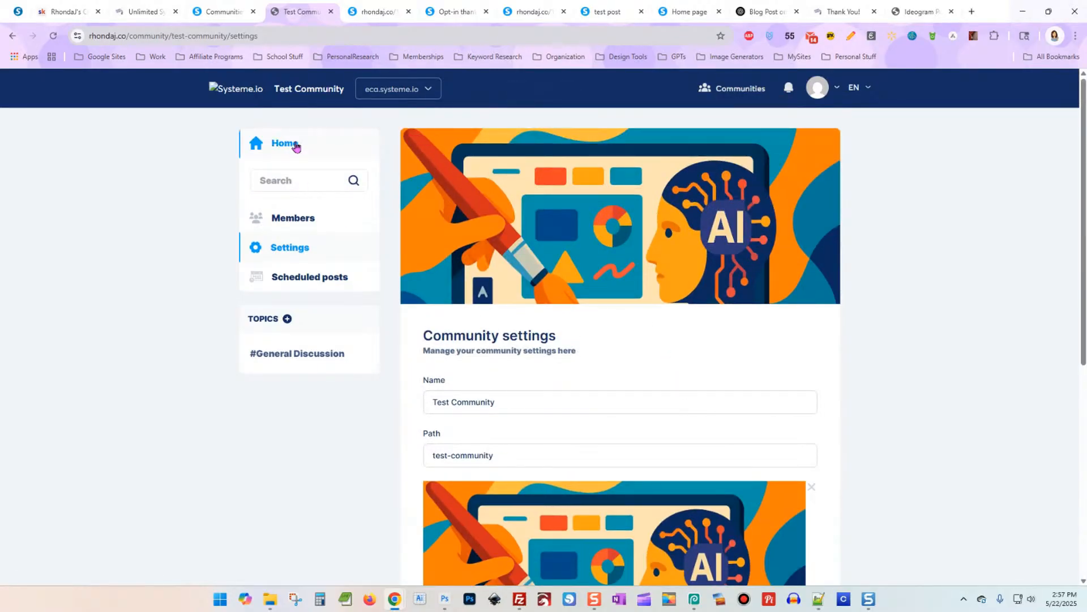
pyautogui.click(293, 144)
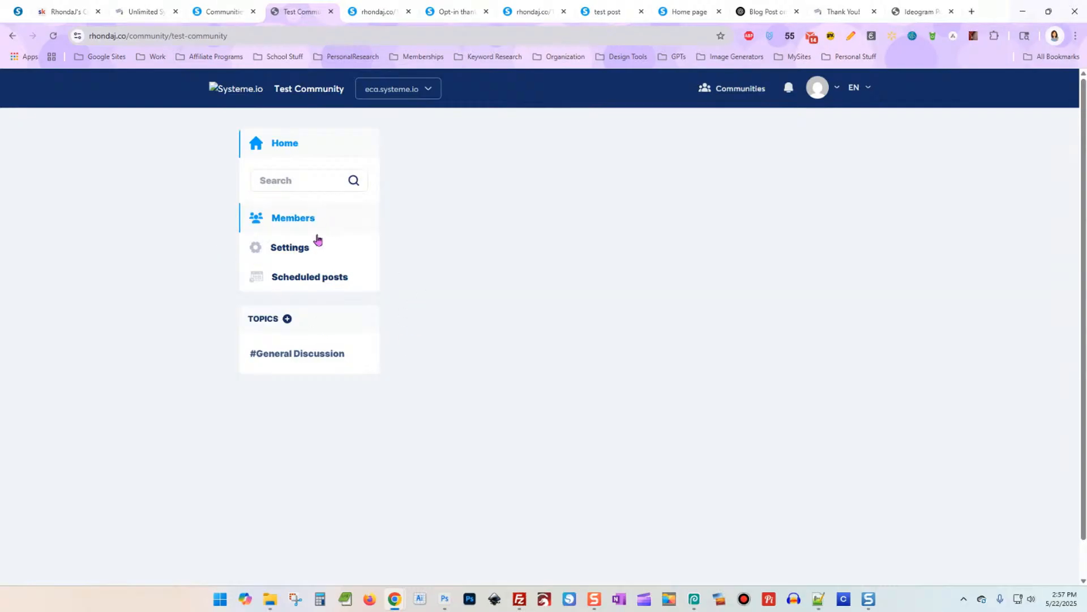
pyautogui.click(315, 281)
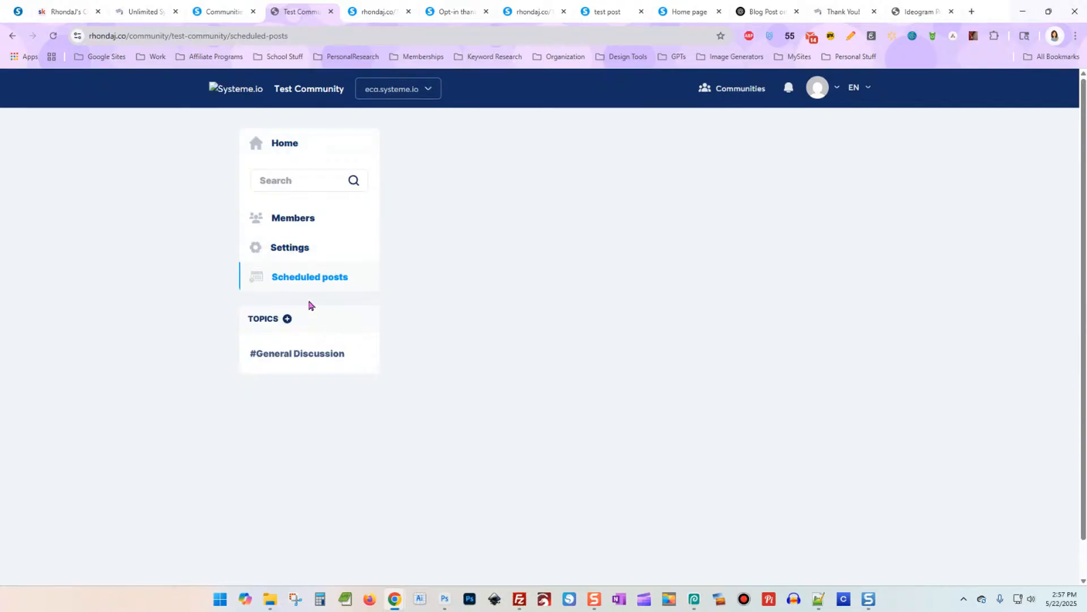
pyautogui.click(311, 187)
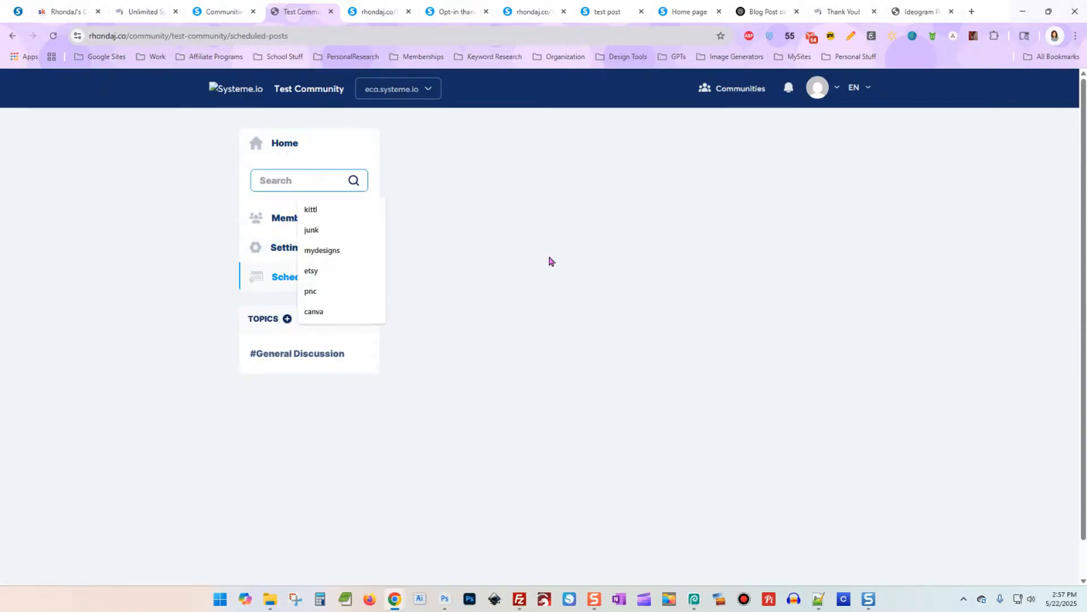
pyautogui.click(321, 360)
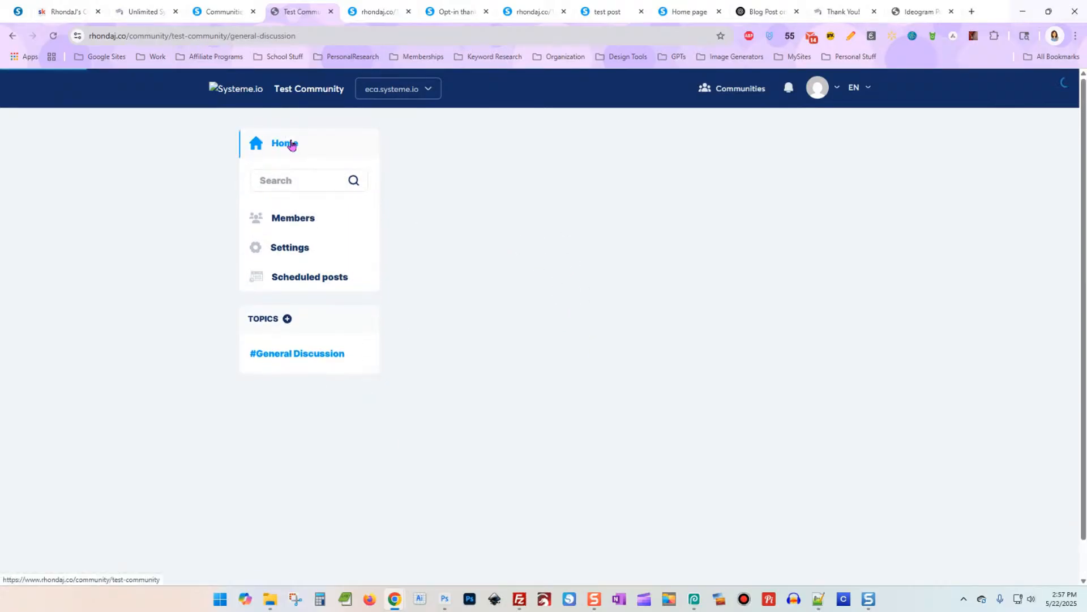
pyautogui.click(290, 144)
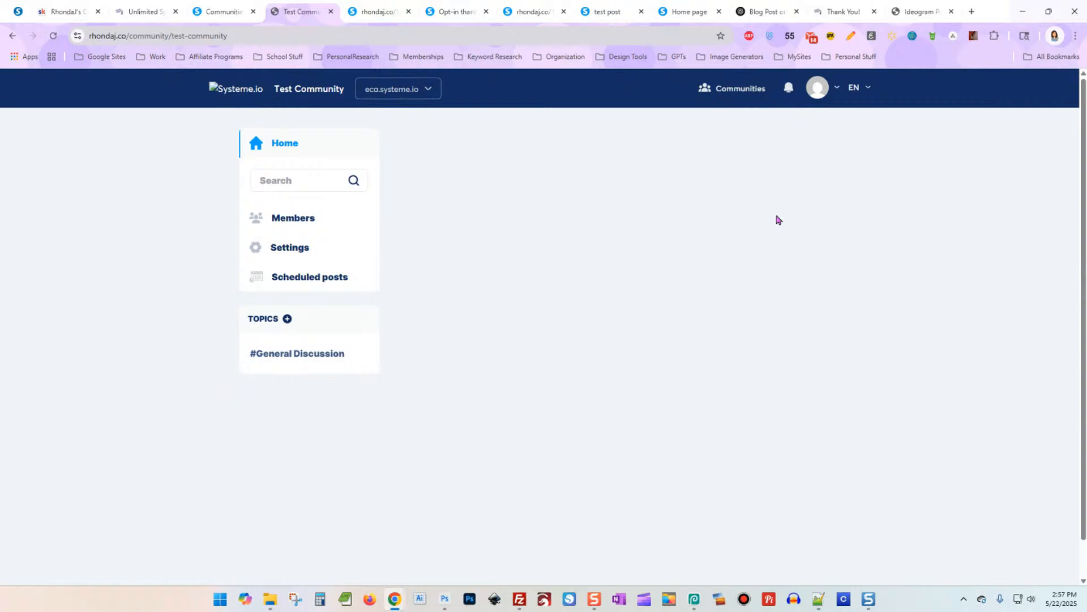
pyautogui.click(749, 36)
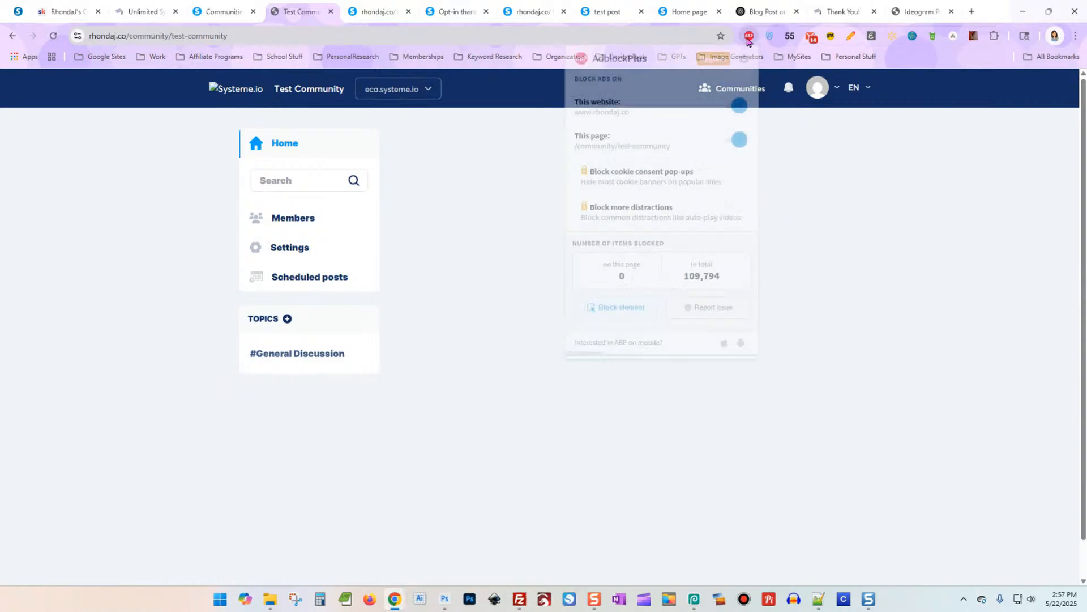
pyautogui.click(725, 109)
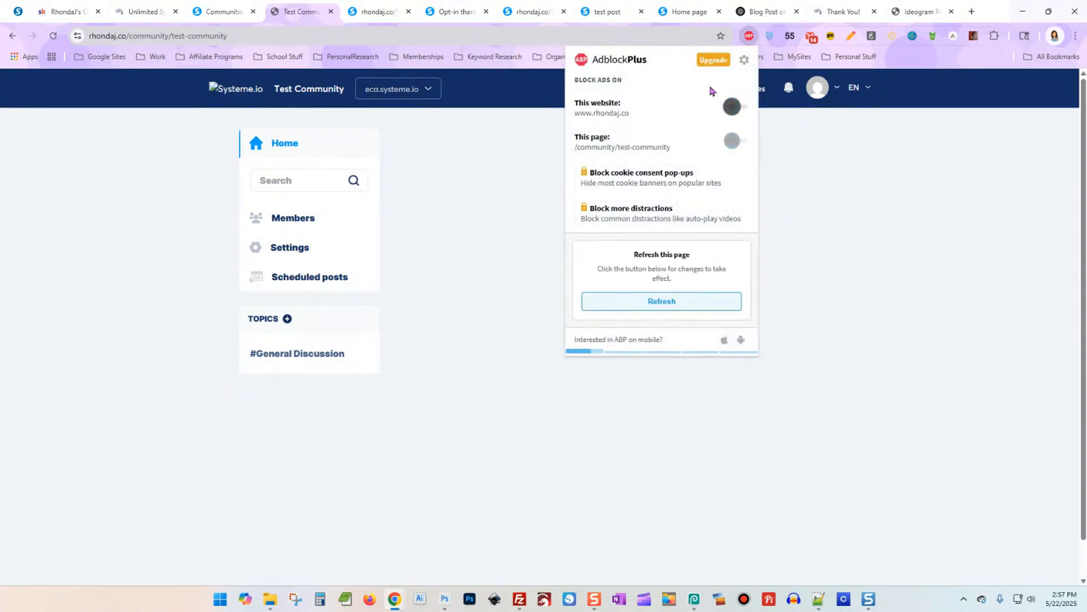
pyautogui.click(687, 307)
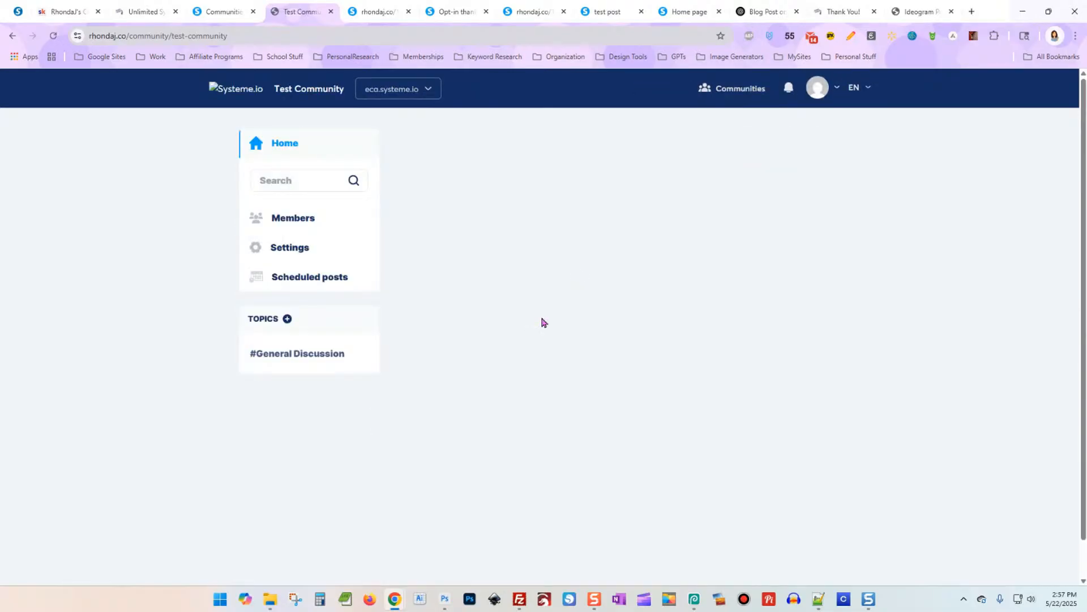
# Step: Reopen Test Community from the communities list and recheck its home page, General Discussion topic options and scheduled posts
pyautogui.click(725, 90)
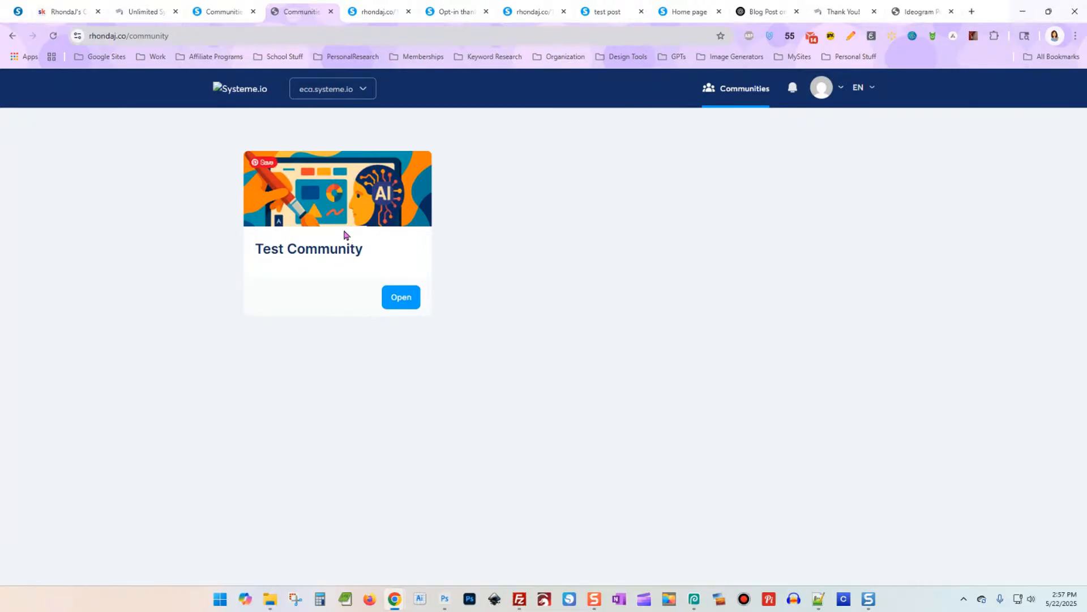
pyautogui.click(396, 300)
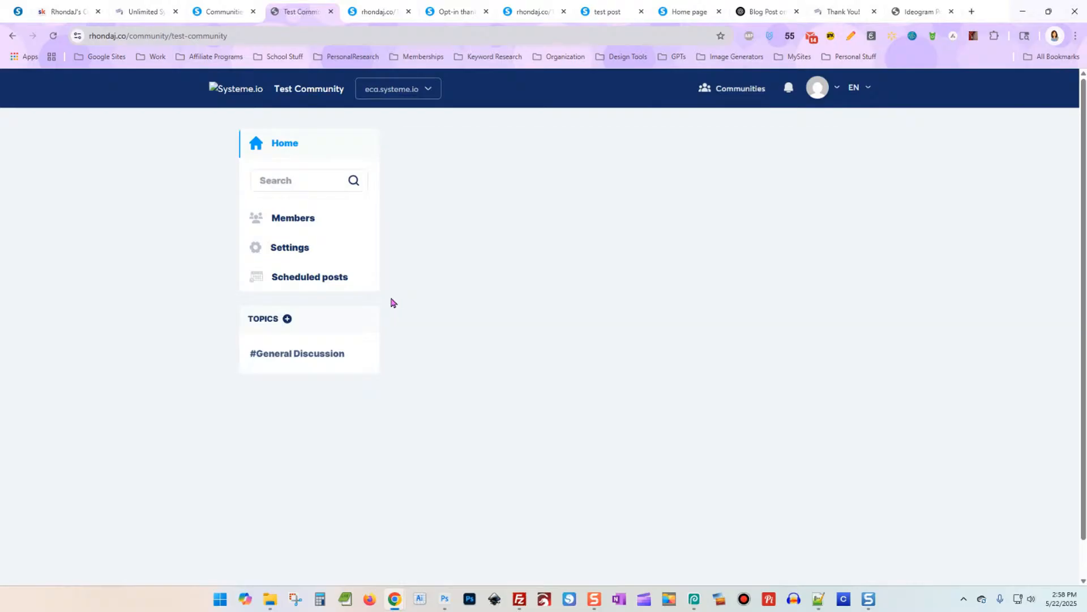
pyautogui.click(284, 180)
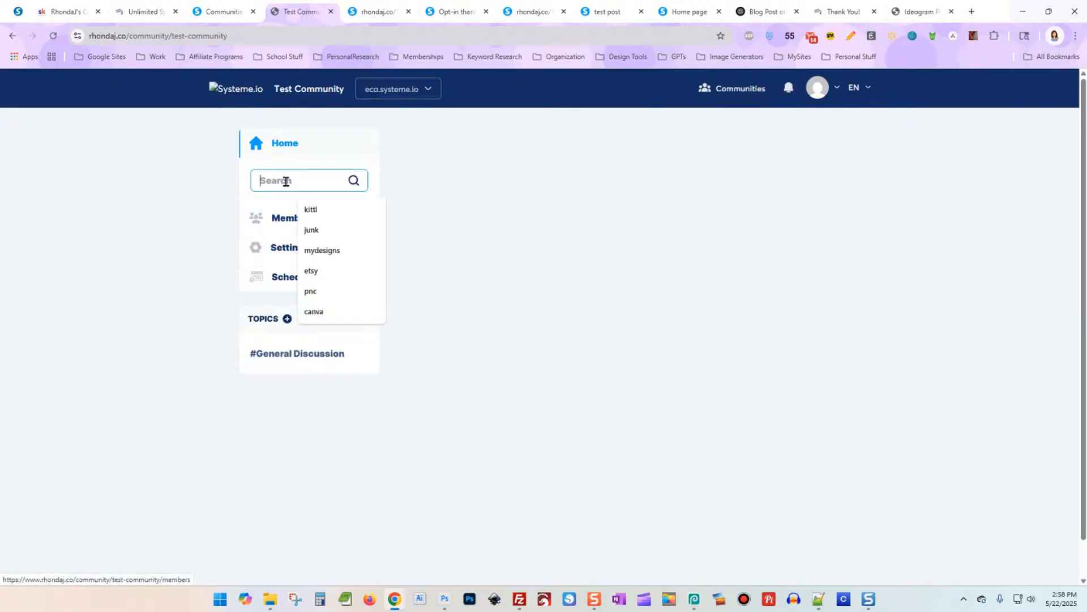
pyautogui.click(305, 354)
pyautogui.click(358, 356)
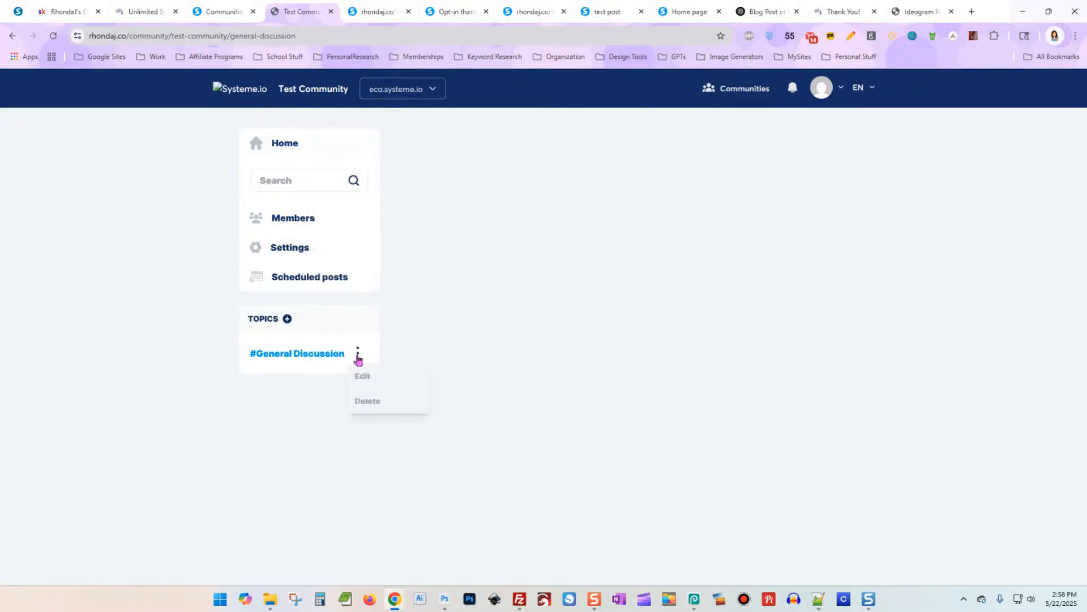
pyautogui.click(506, 208)
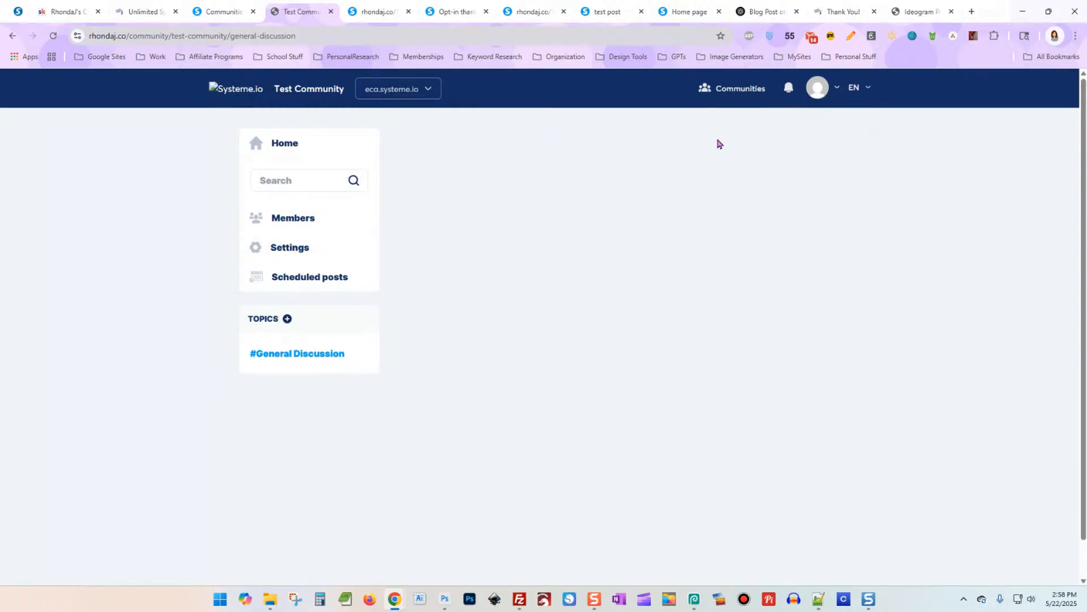
pyautogui.click(718, 91)
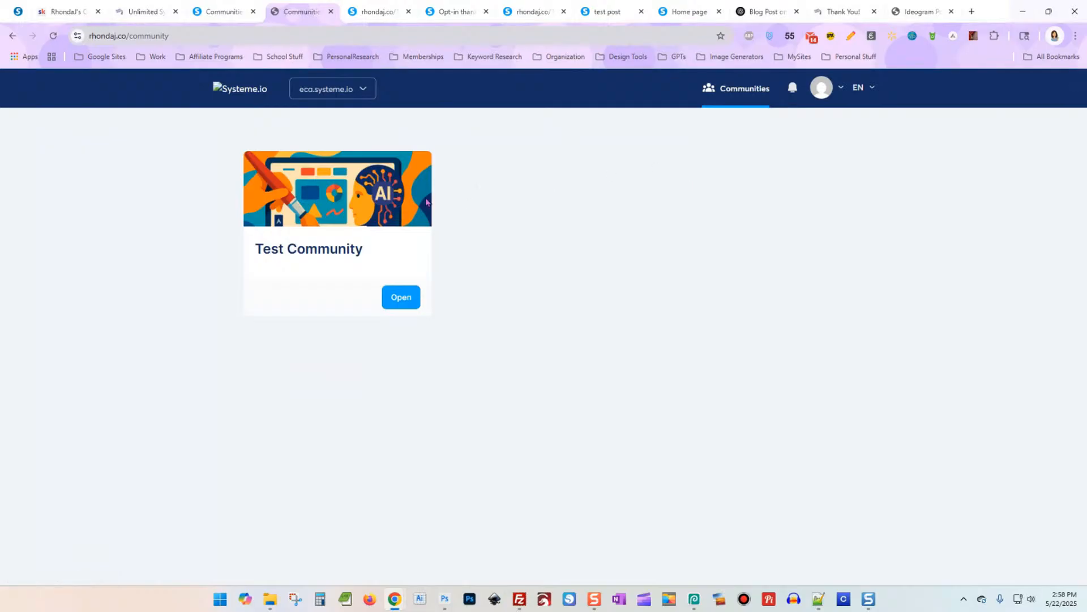
pyautogui.click(402, 296)
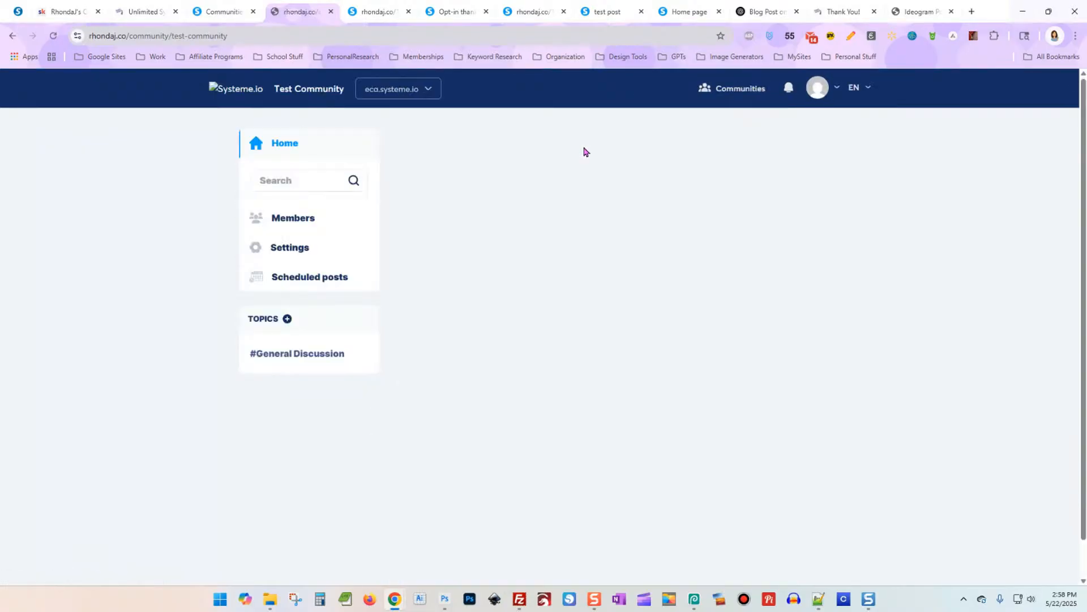
pyautogui.click(327, 281)
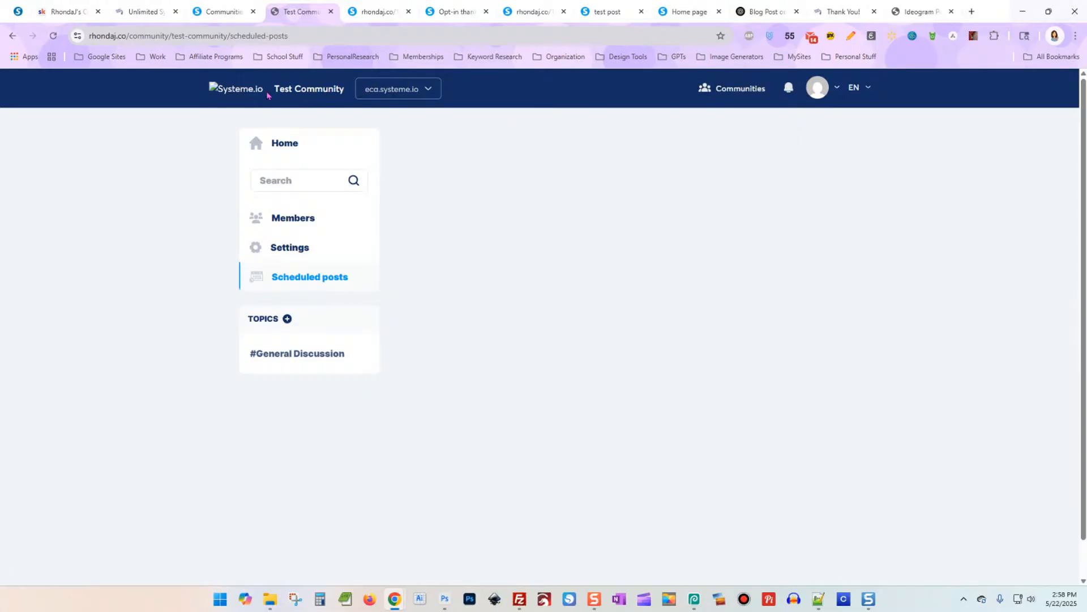
# Step: Close the Test Community browser tab and return to the systeme.io communities dashboard
pyautogui.click(231, 10)
pyautogui.click(301, 11)
pyautogui.hotkey('ctrl', 'shift', 'Tab')
pyautogui.click(331, 11)
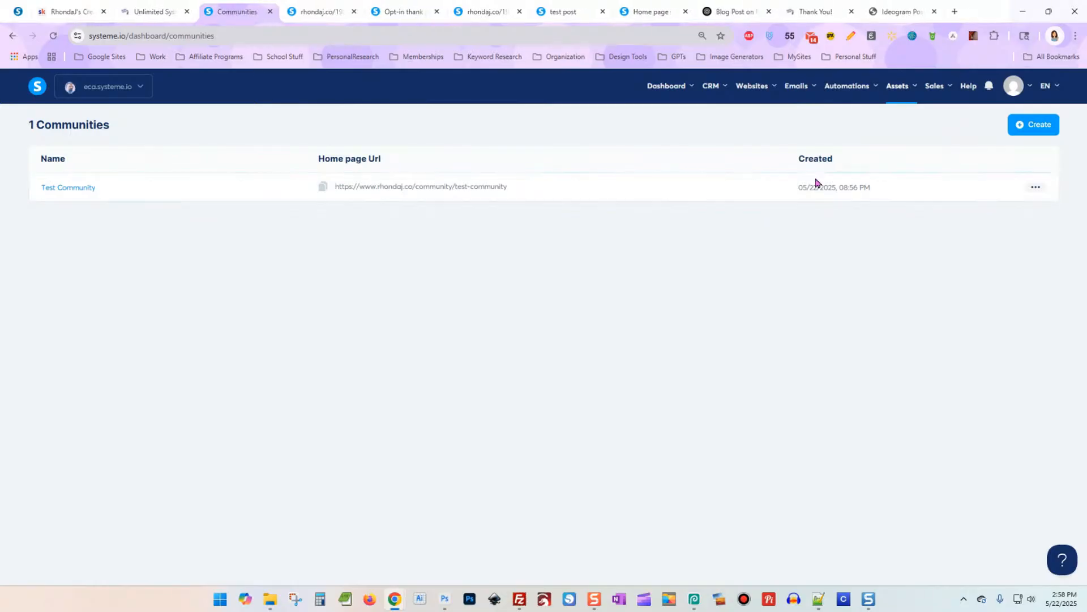
# Step: View Test Community from the dashboard and check its General Discussion topic, members page and home page
pyautogui.click(1041, 190)
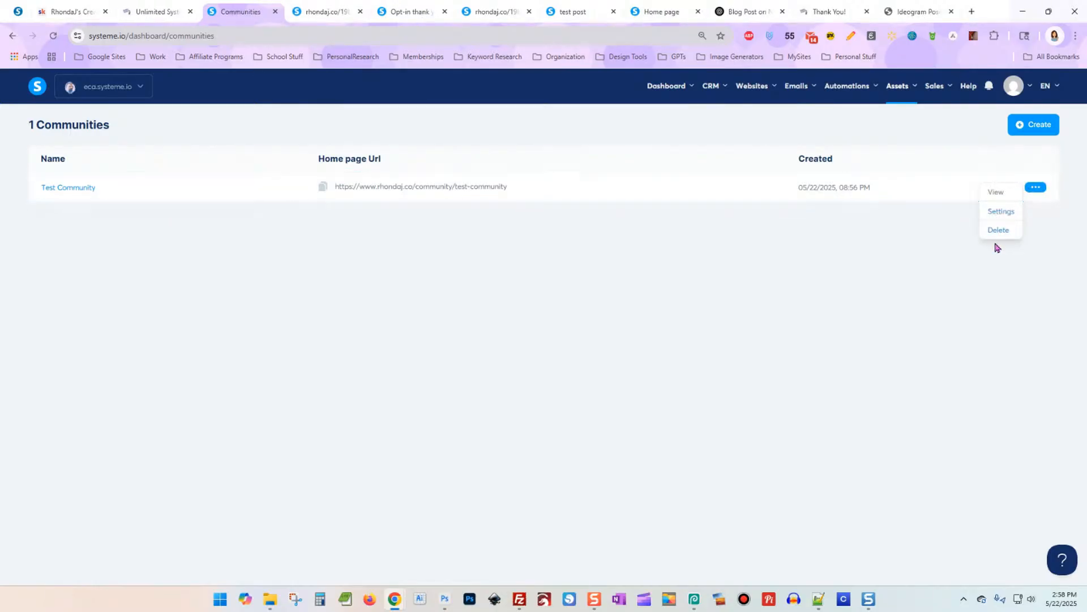
pyautogui.click(996, 192)
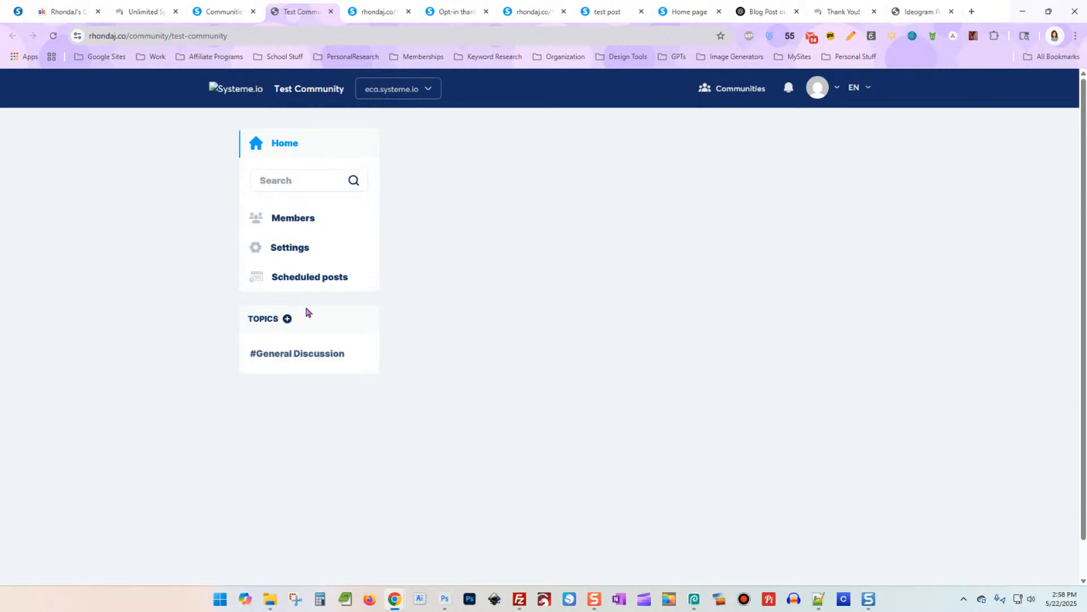
pyautogui.click(305, 351)
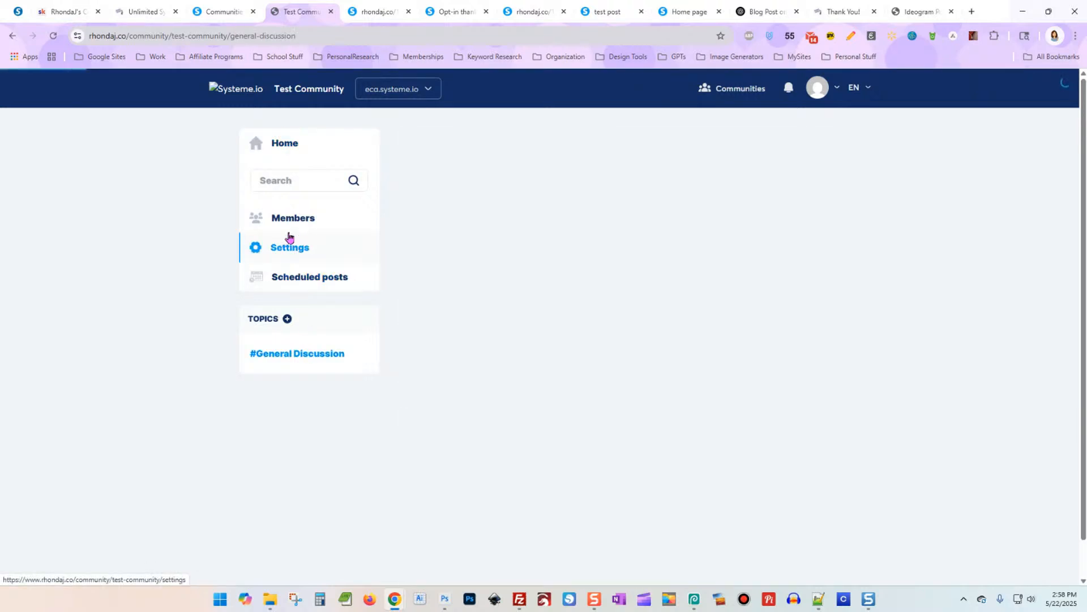
pyautogui.click(288, 218)
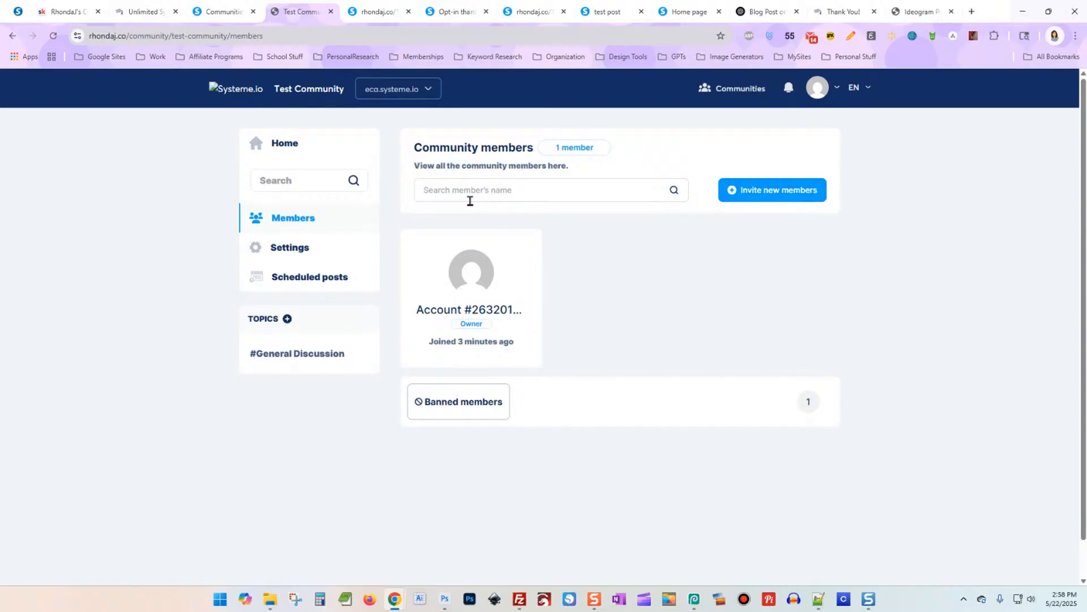
pyautogui.click(287, 145)
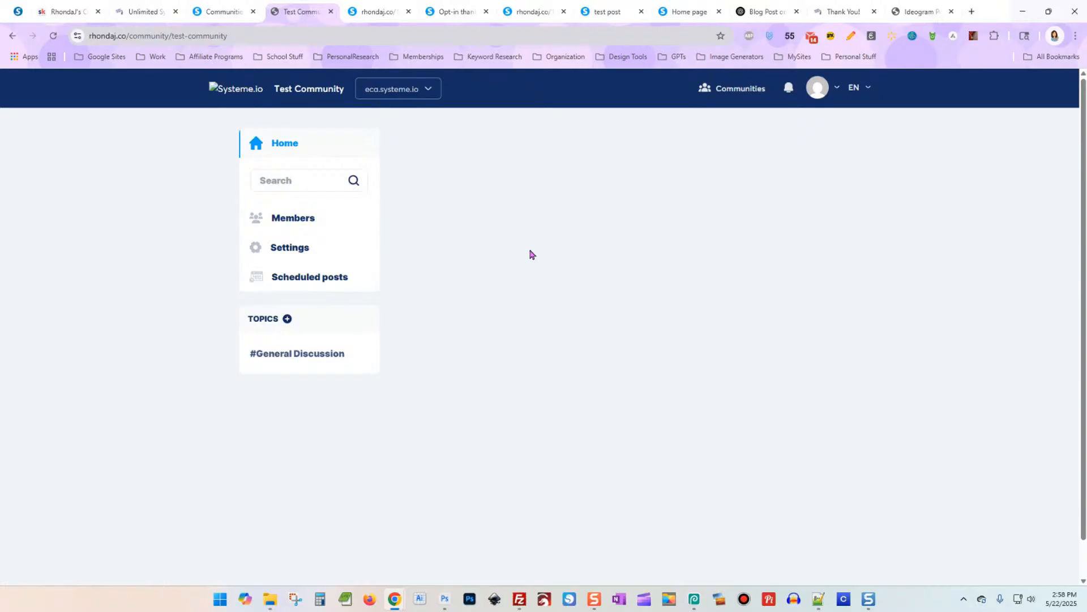
# Step: Close the Test Community, funnel page, test post and Home page browser tabs, and open the Courses list in the systeme.io dashboard
pyautogui.click(331, 11)
pyautogui.click(331, 11)
pyautogui.click(331, 11)
pyautogui.click(331, 11)
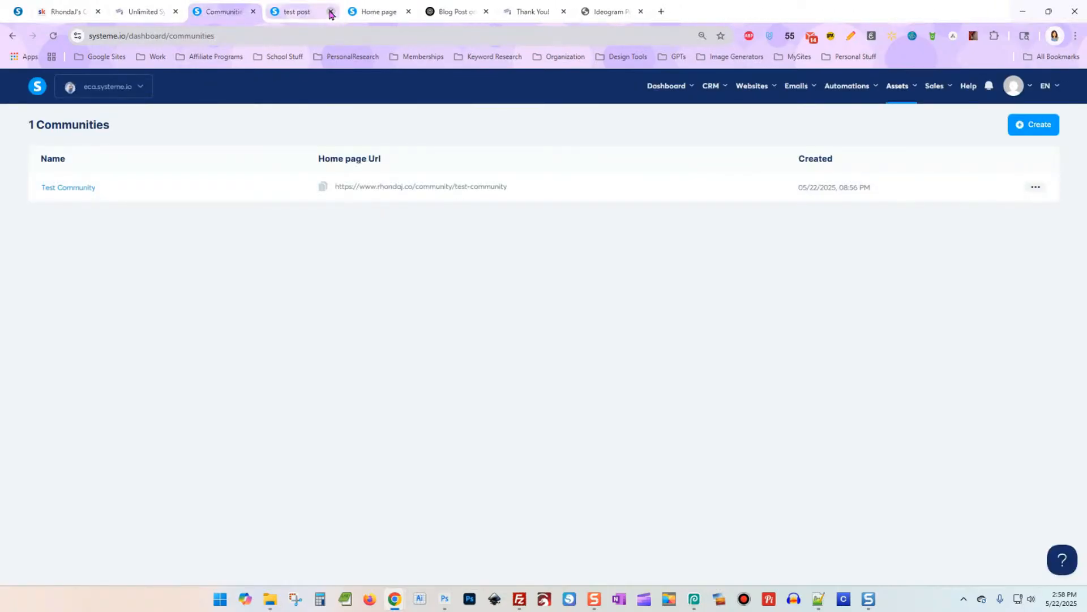
pyautogui.click(330, 11)
pyautogui.click(330, 11)
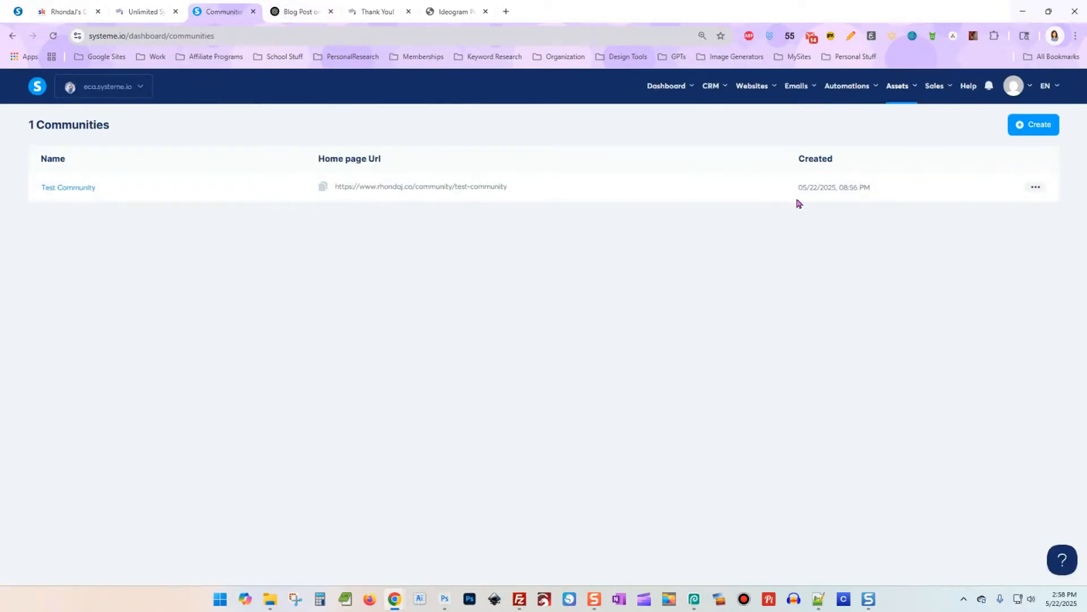
pyautogui.moveTo(893, 87)
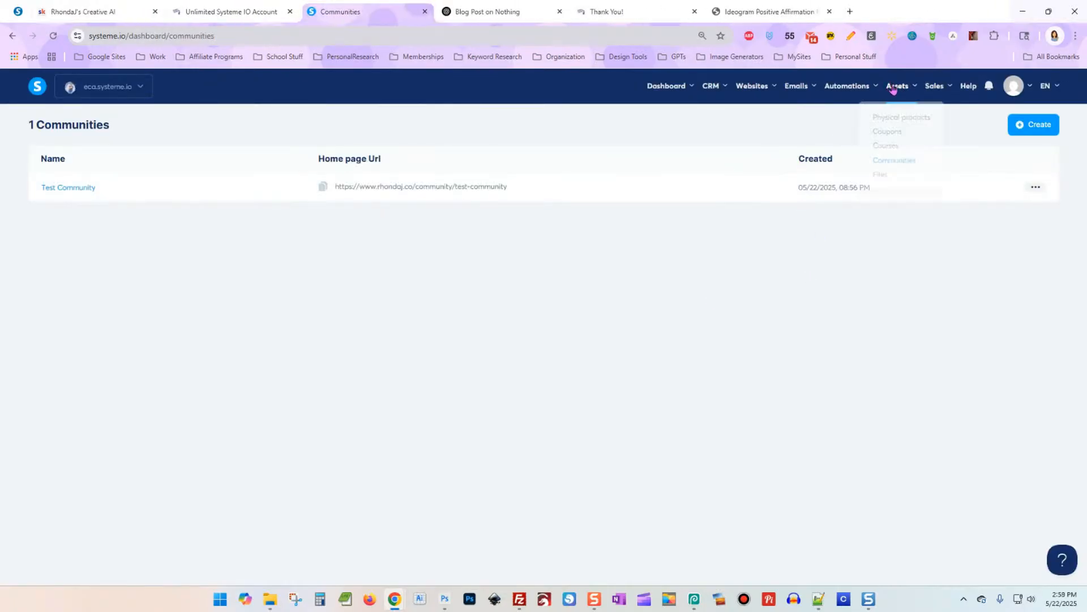
pyautogui.click(889, 146)
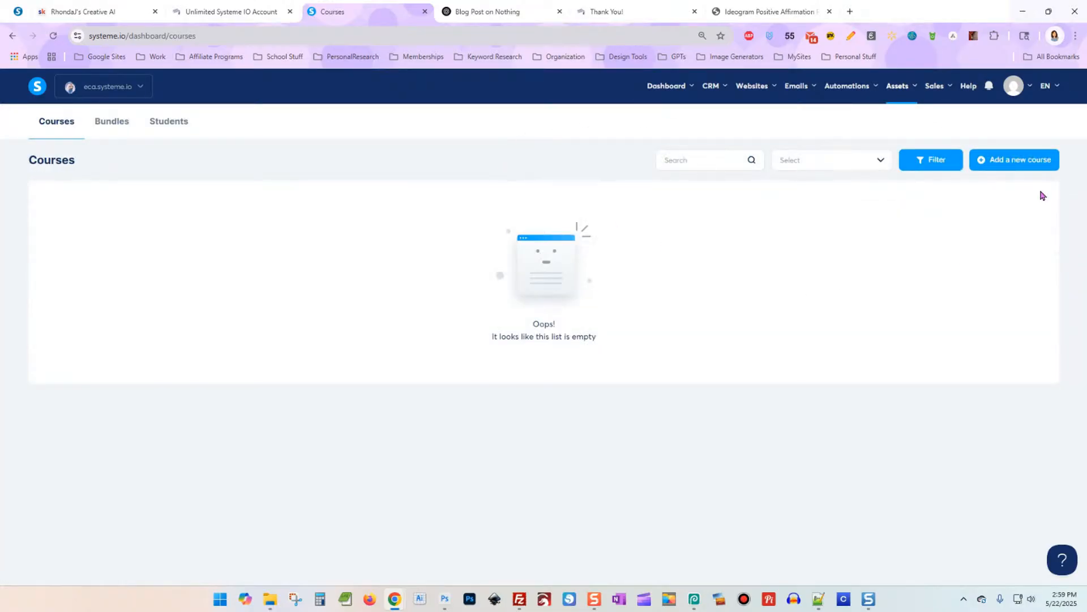
pyautogui.click(1014, 161)
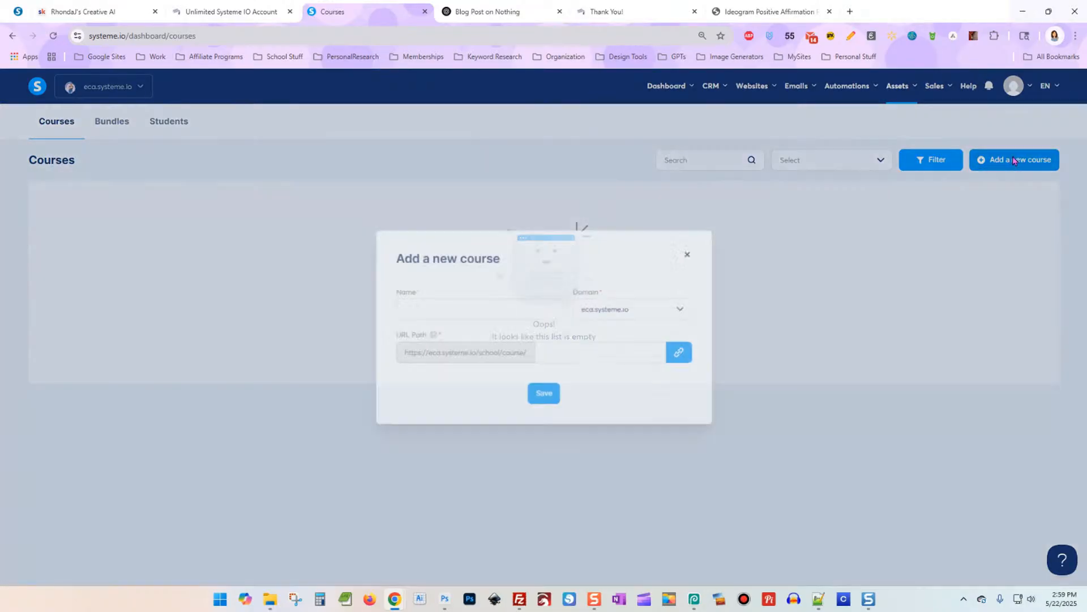
pyautogui.click(510, 217)
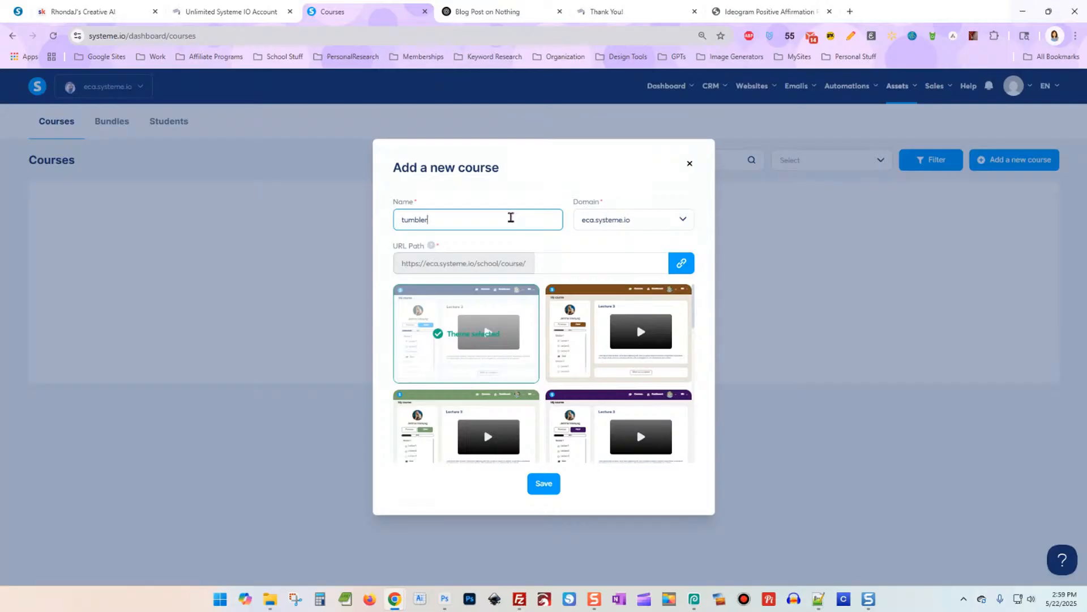
pyautogui.click(635, 220)
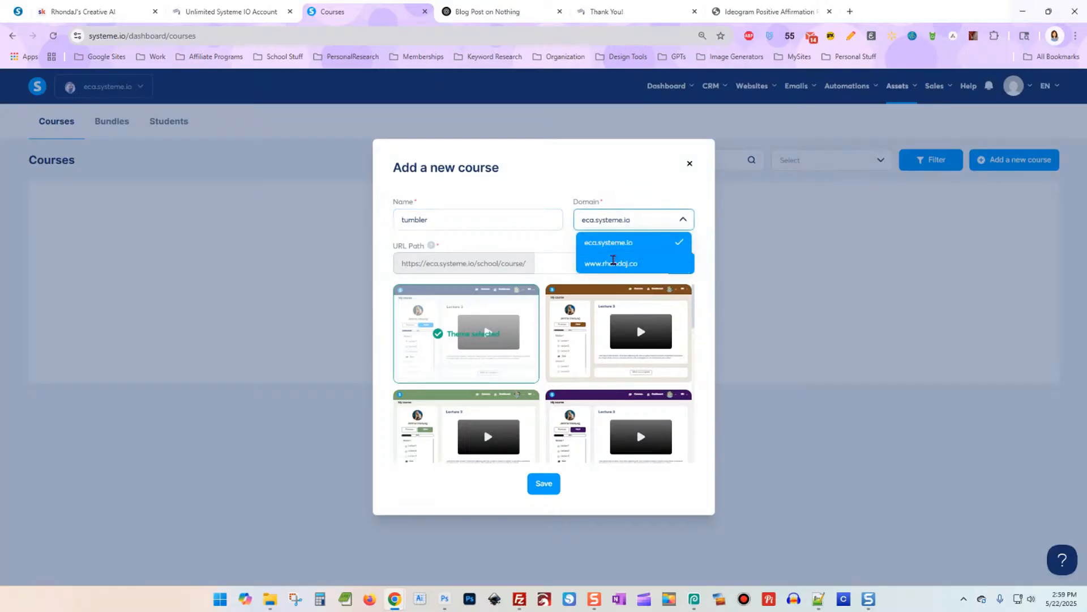
pyautogui.click(623, 260)
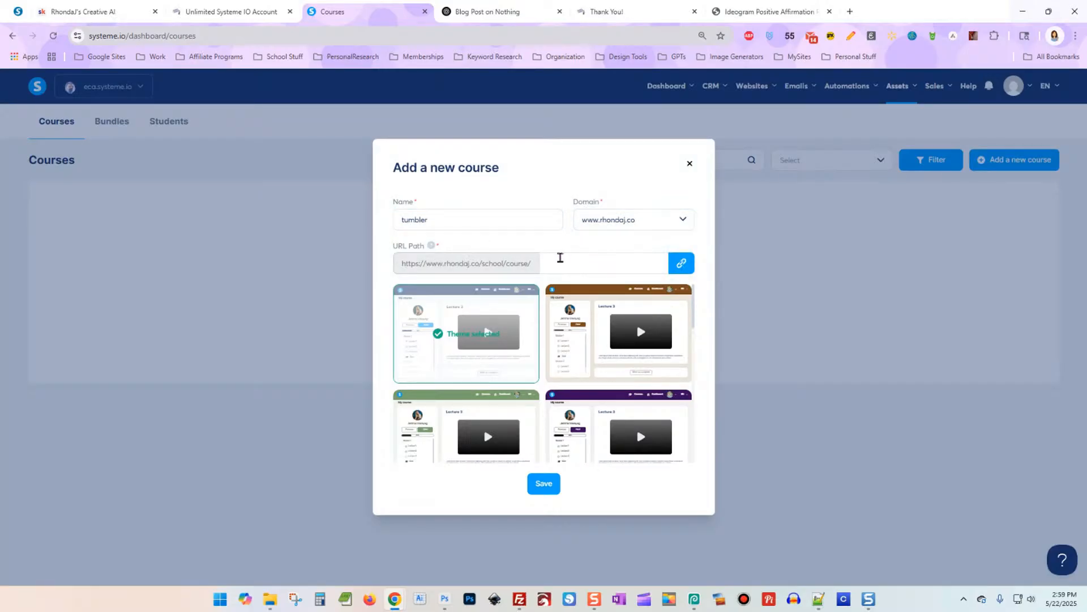
pyautogui.click(570, 262)
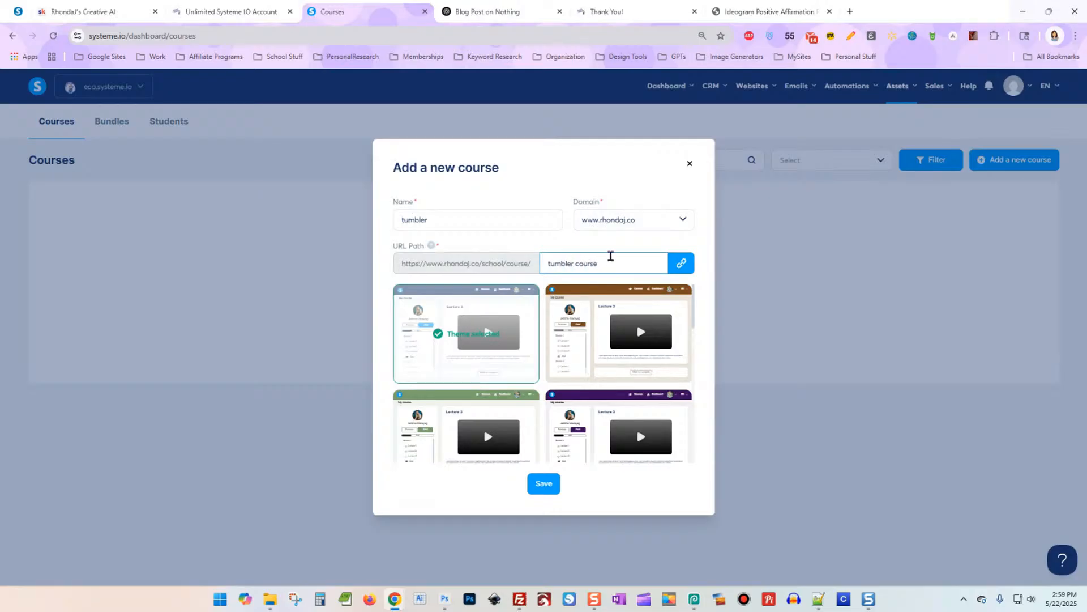
pyautogui.click(612, 244)
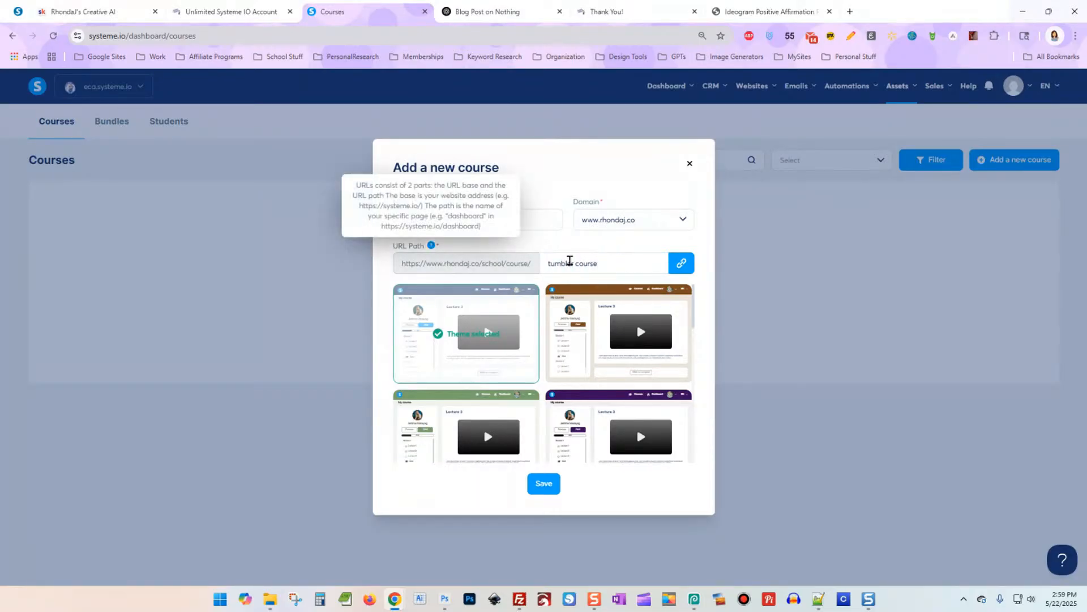
pyautogui.click(577, 263)
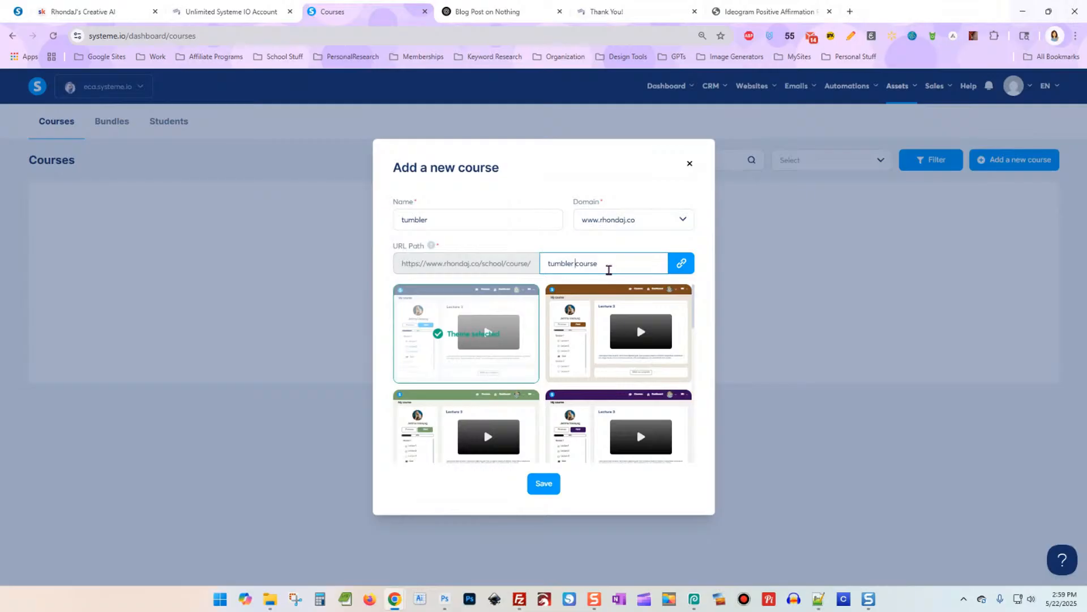
pyautogui.click(638, 245)
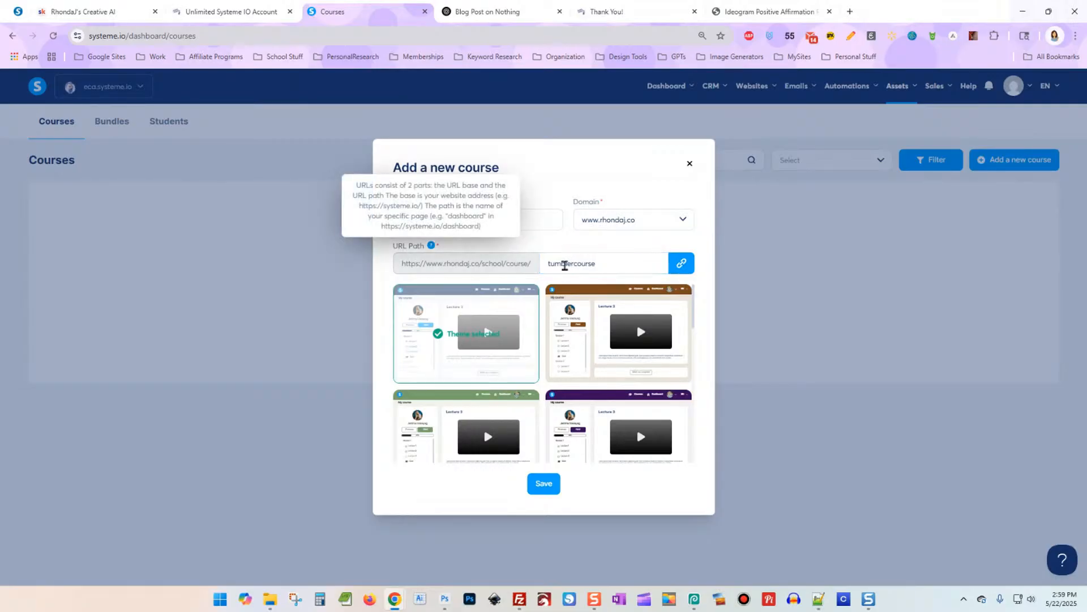
# Step: Choose the light blue theme at the end of the theme list for the new course and save it
pyautogui.scroll(-2, 544, 311)
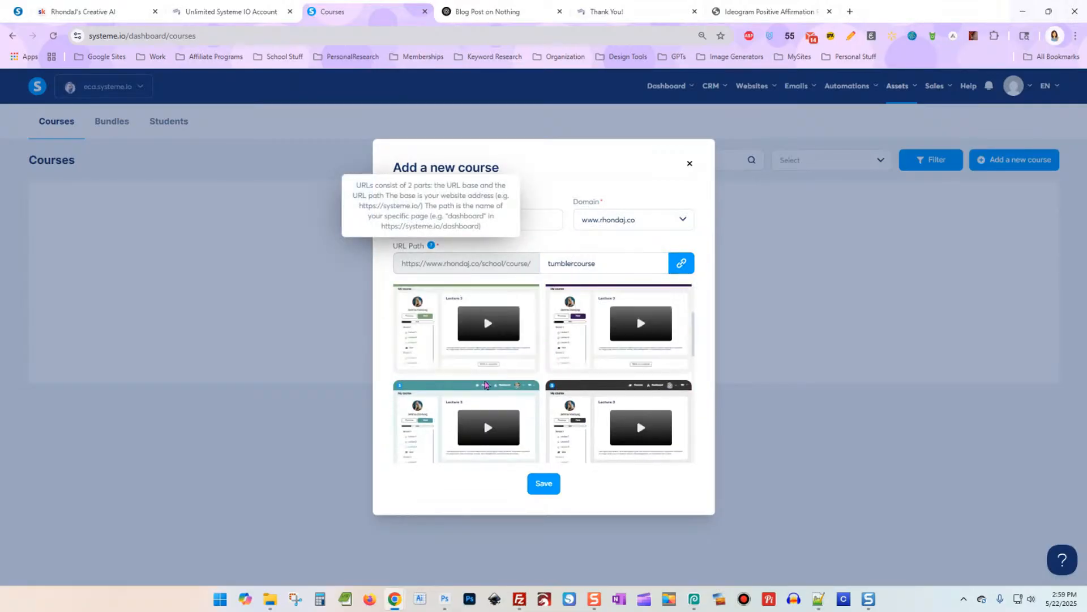
pyautogui.scroll(-5, 566, 422)
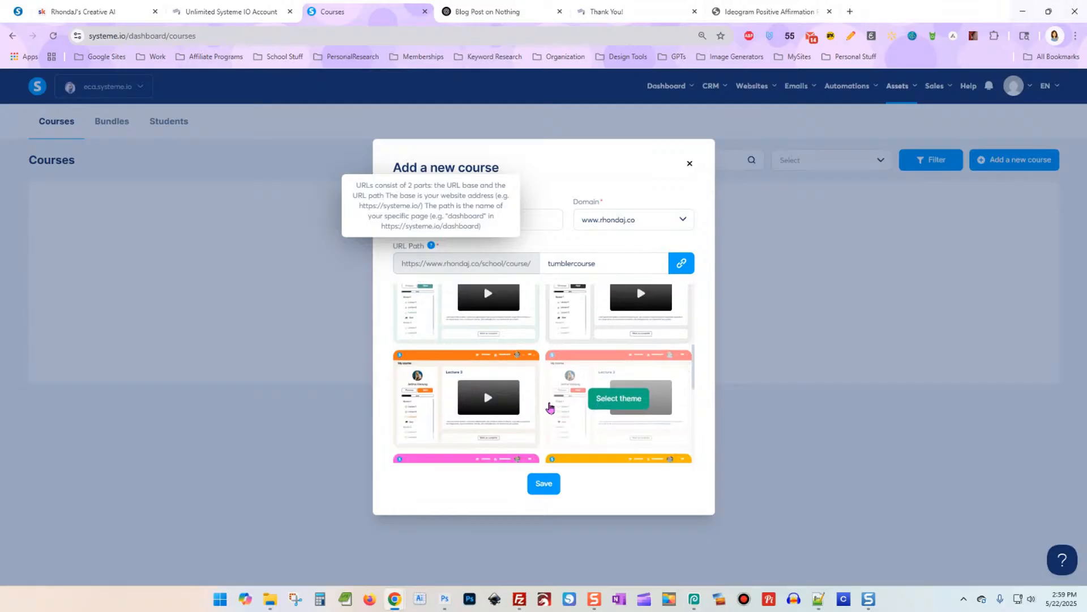
pyautogui.scroll(-5, 544, 397)
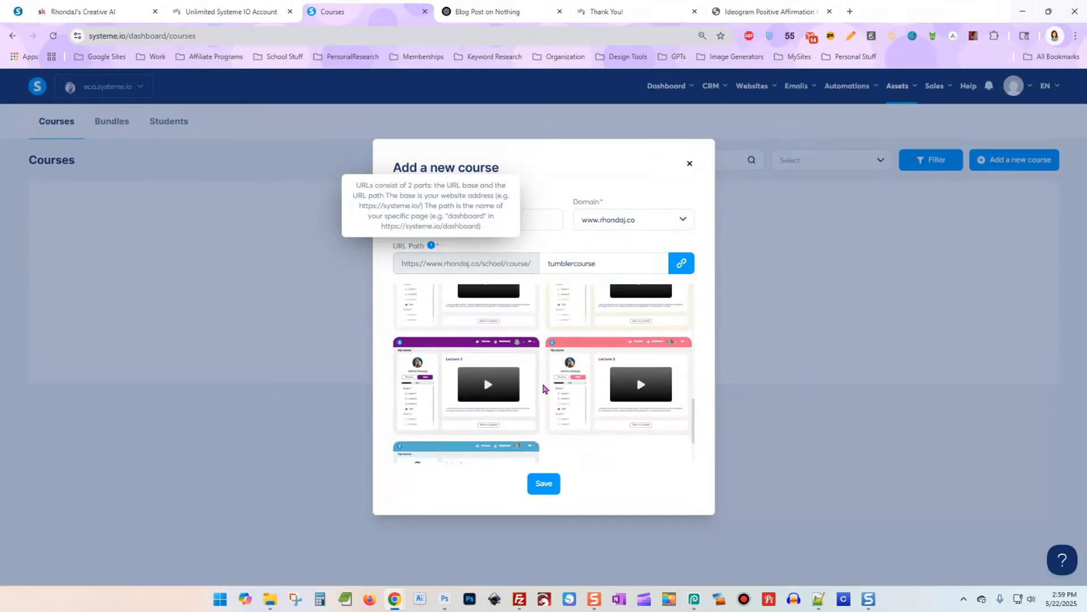
pyautogui.click(473, 414)
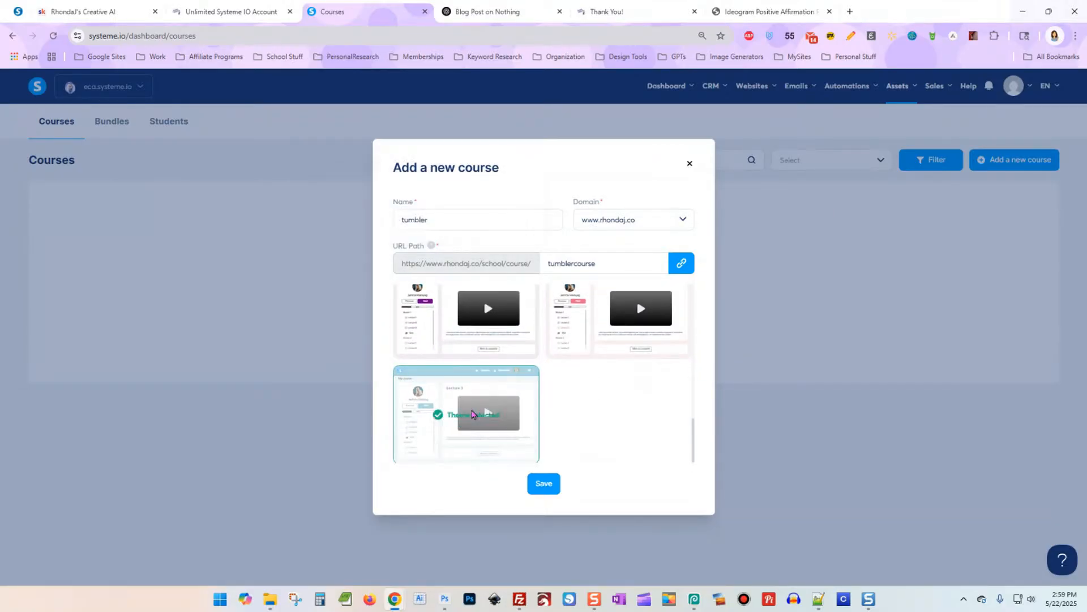
pyautogui.click(545, 483)
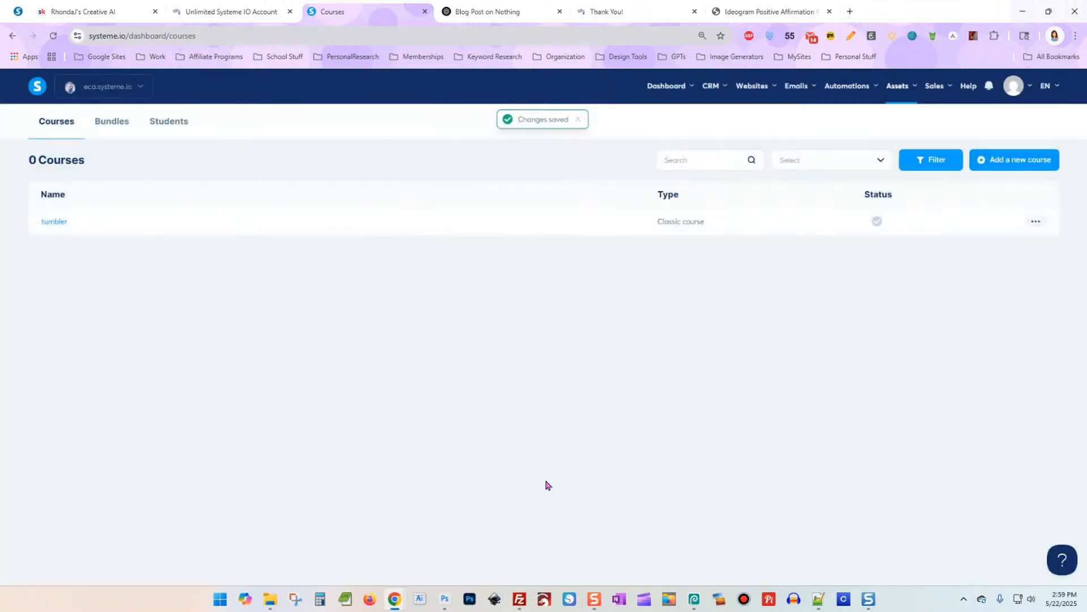
# Step: Add a module named "Module 1" to the tumbler course's curriculum
pyautogui.click(50, 222)
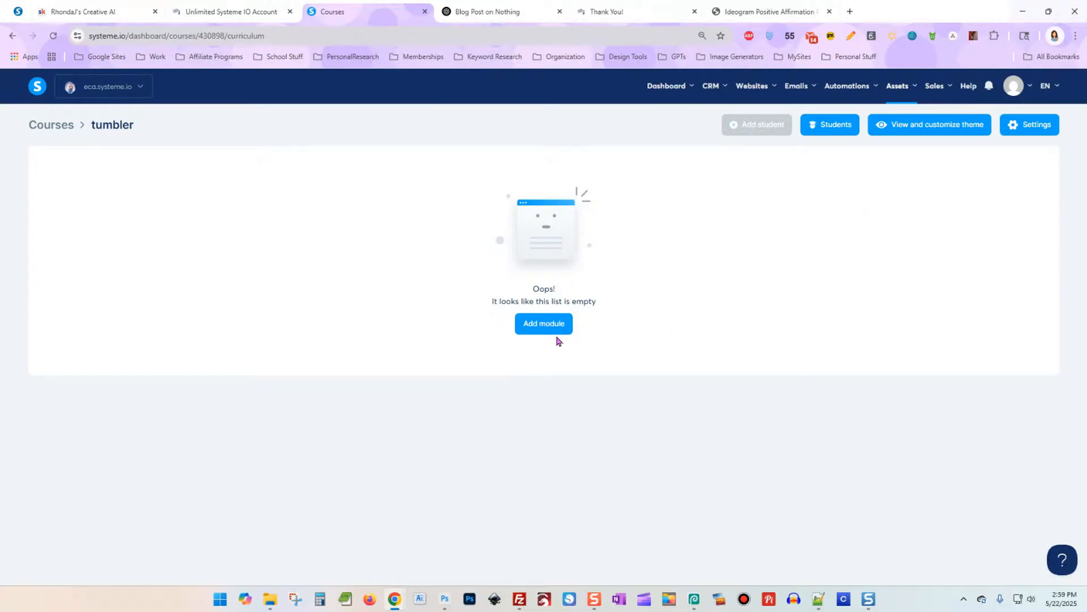
pyautogui.click(543, 323)
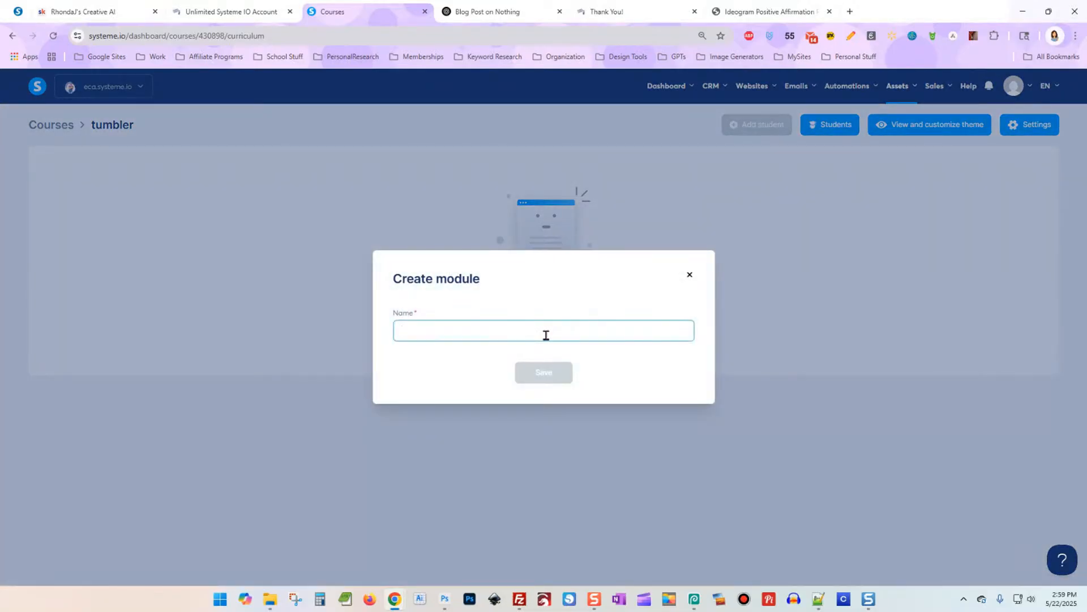
pyautogui.write('Module 1')
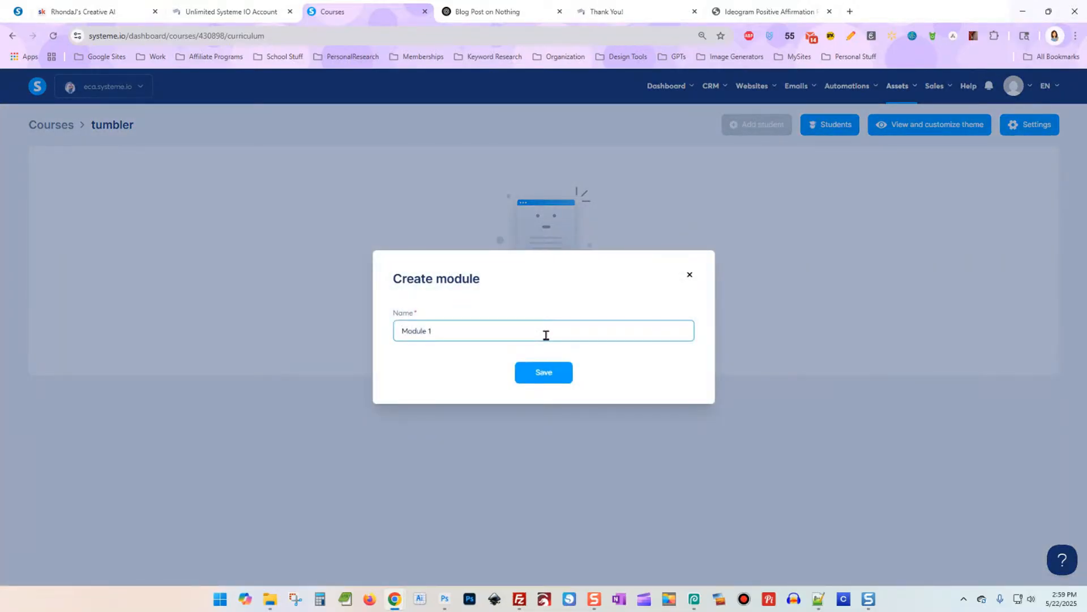
pyautogui.click(561, 379)
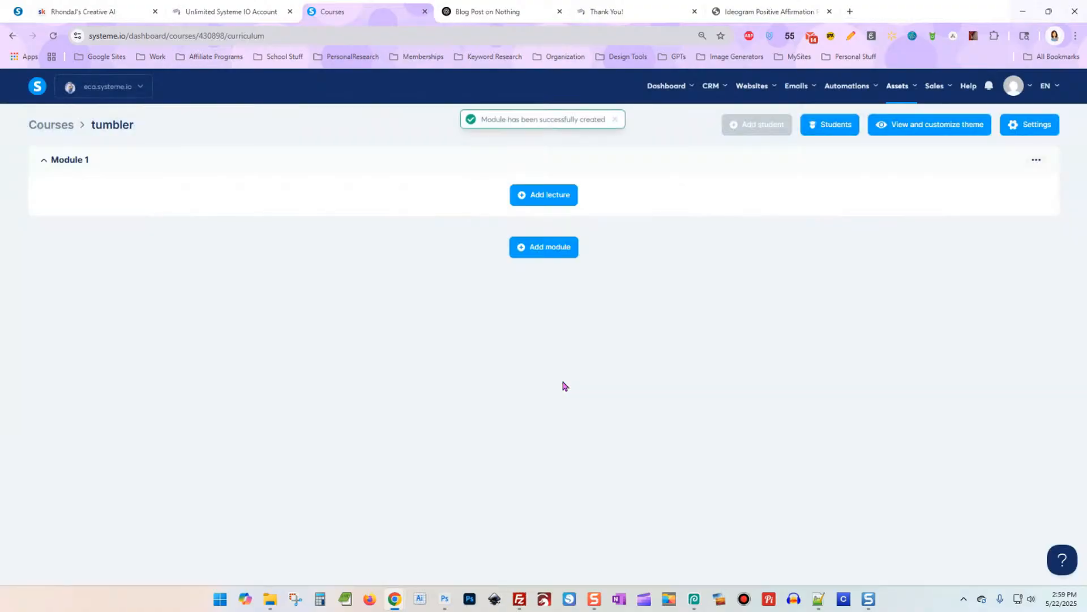
# Step: Create a lecture named "lesson 1" in Module 1 with comments enabled, using the template with the large photo above text
pyautogui.click(566, 198)
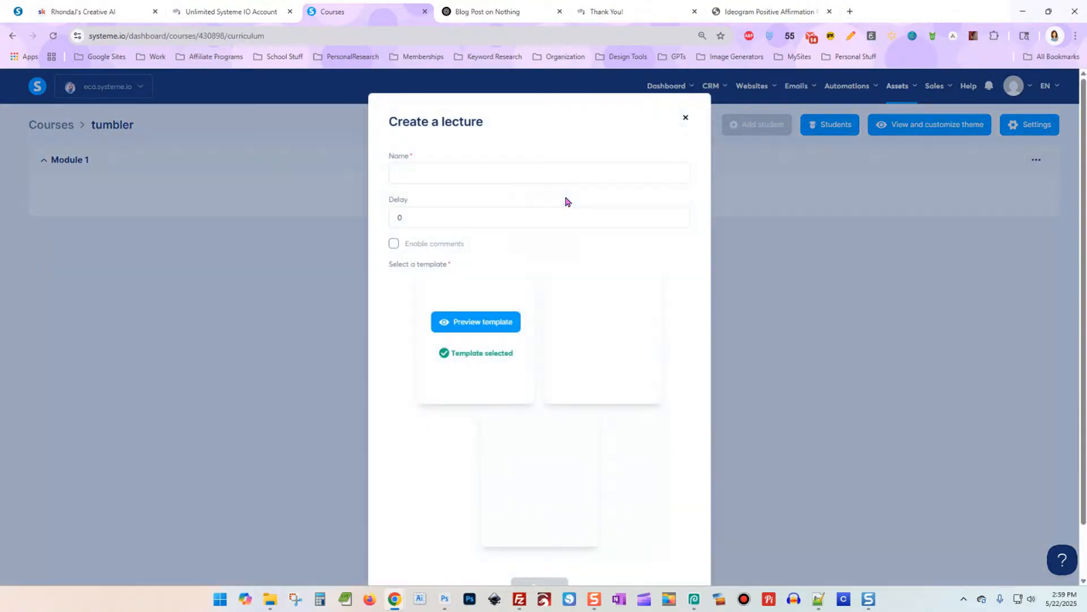
pyautogui.click(514, 176)
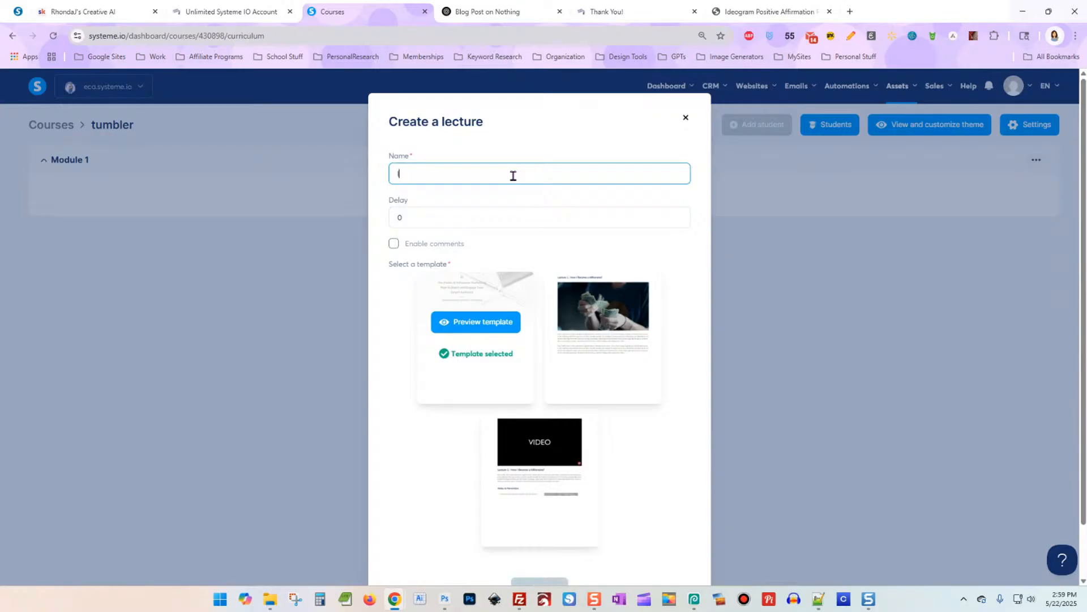
pyautogui.write('lesson 1')
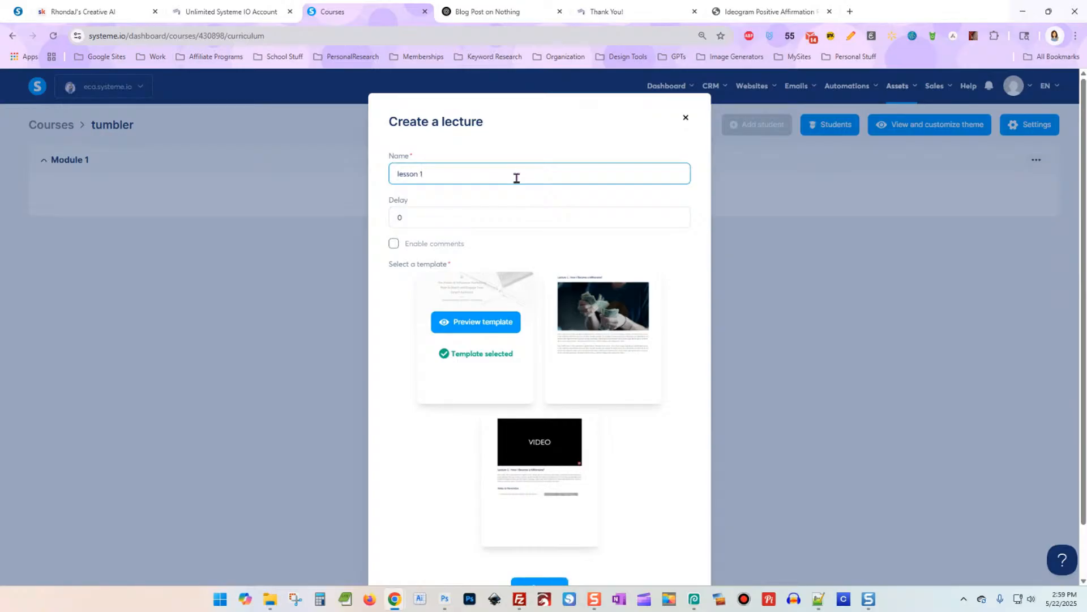
pyautogui.click(463, 246)
pyautogui.scroll(-1, 539, 242)
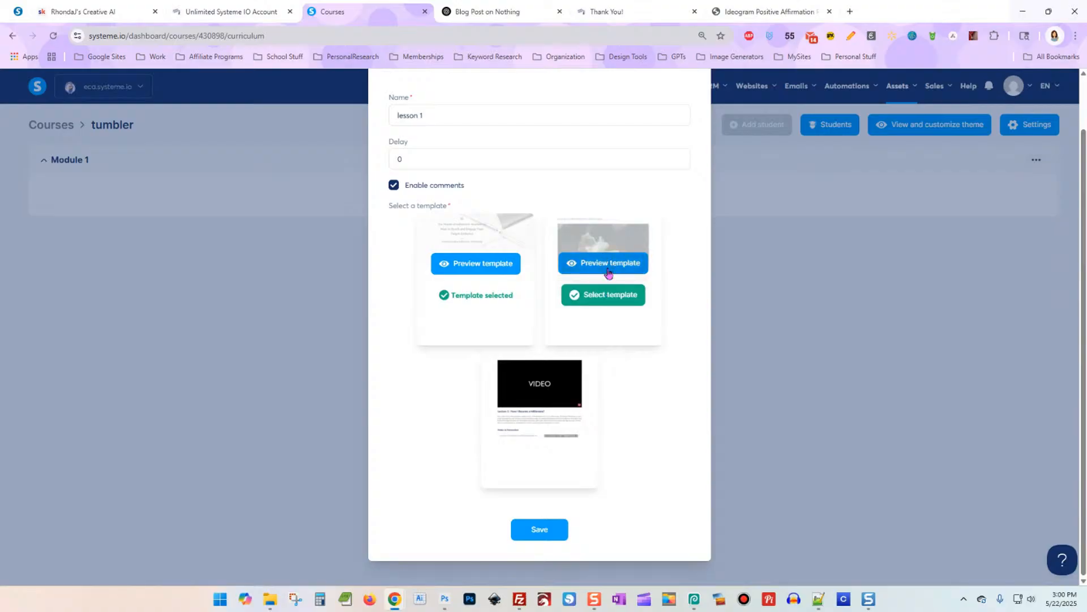
pyautogui.click(610, 300)
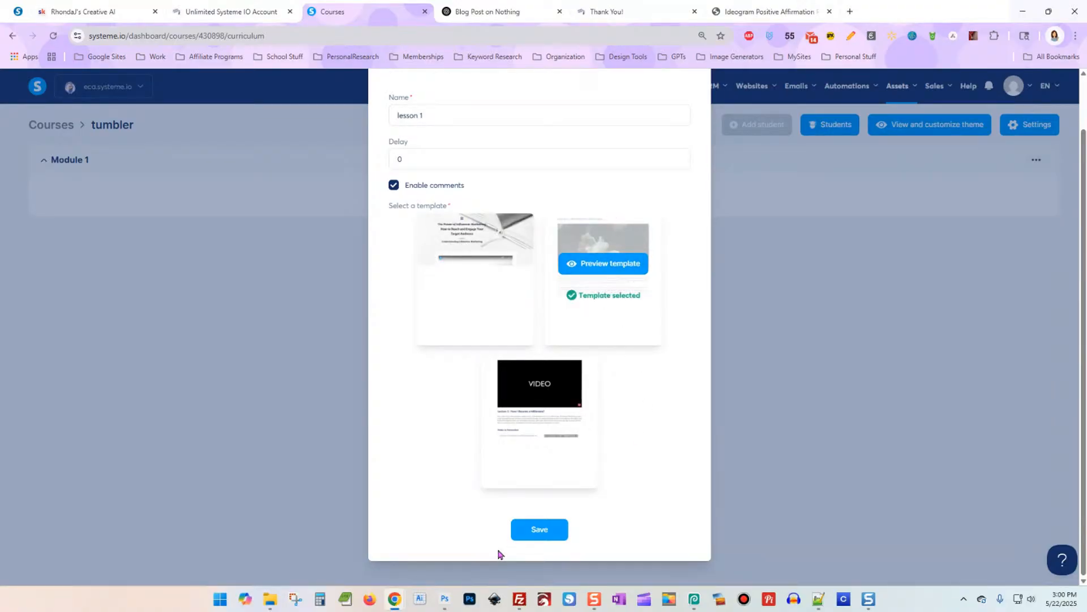
pyautogui.click(537, 529)
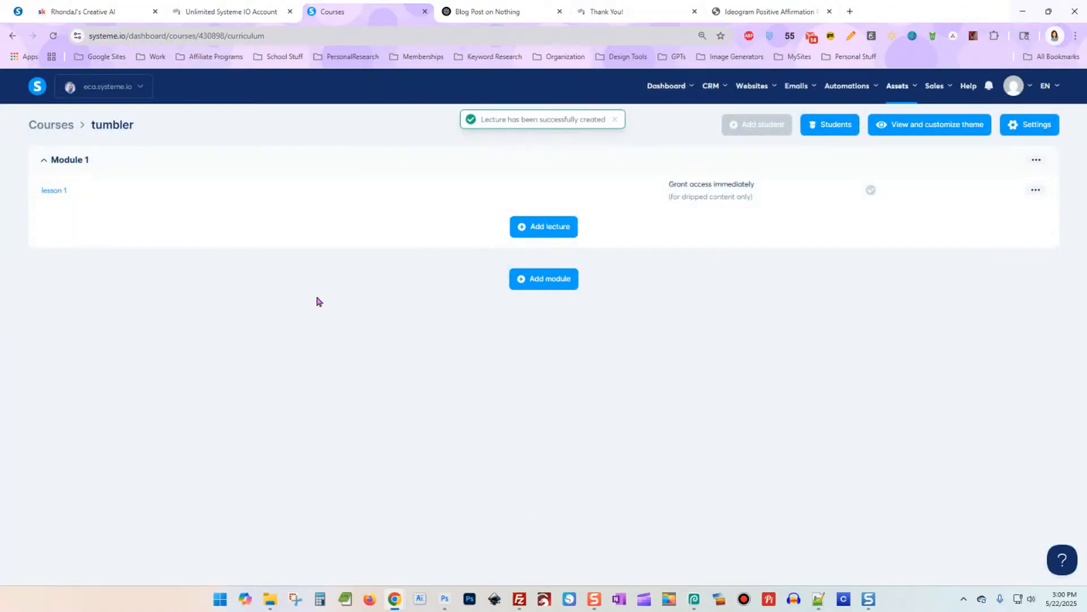
# Step: Open lesson 1 in the page editor, examine its headline, images and text sections, then save and return to the curriculum
pyautogui.click(1036, 191)
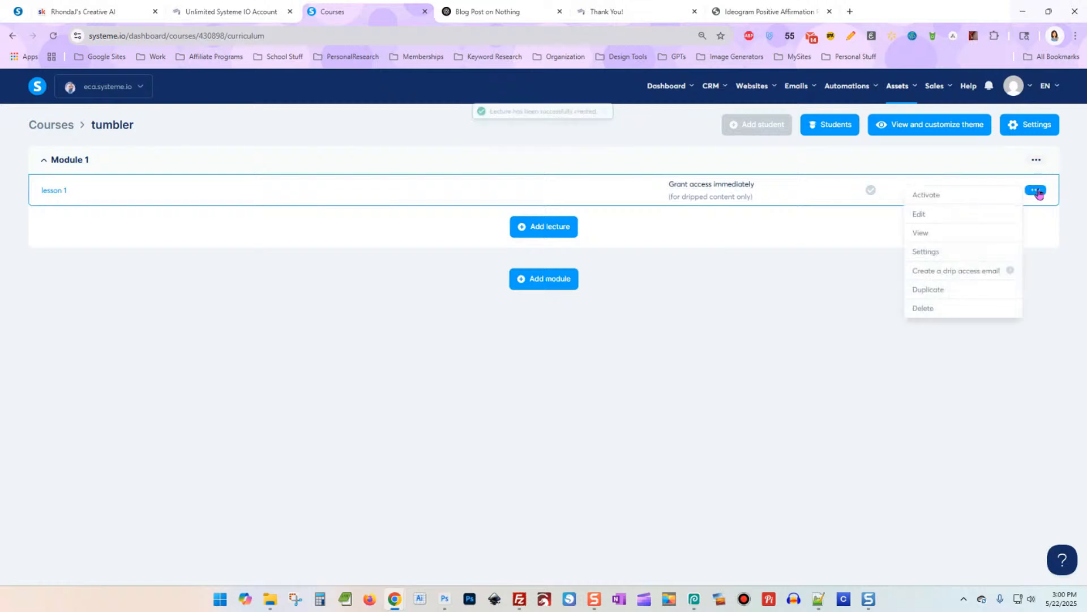
pyautogui.click(955, 215)
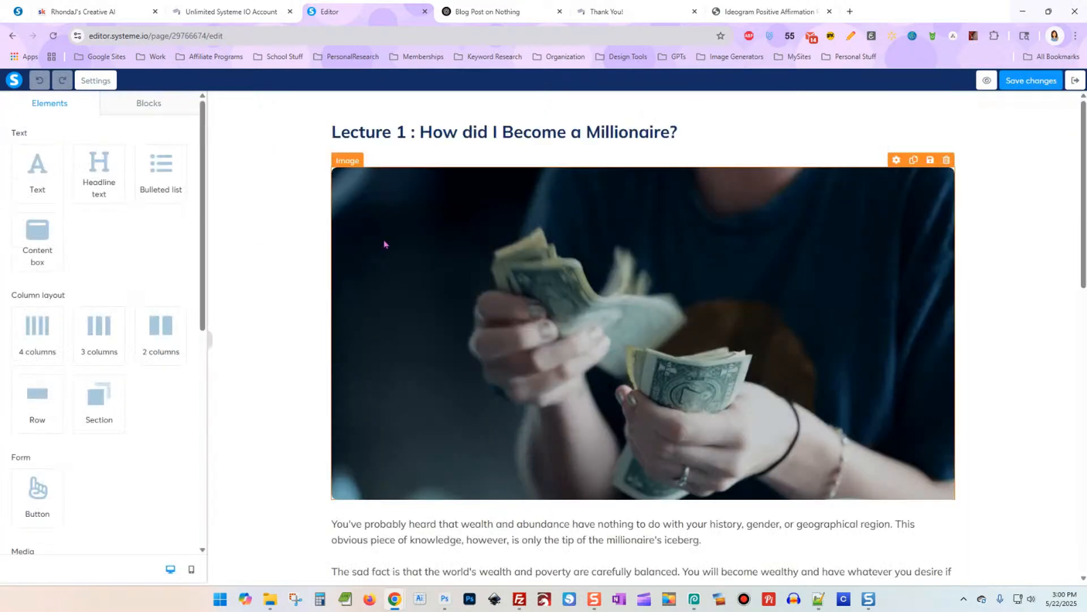
pyautogui.click(543, 139)
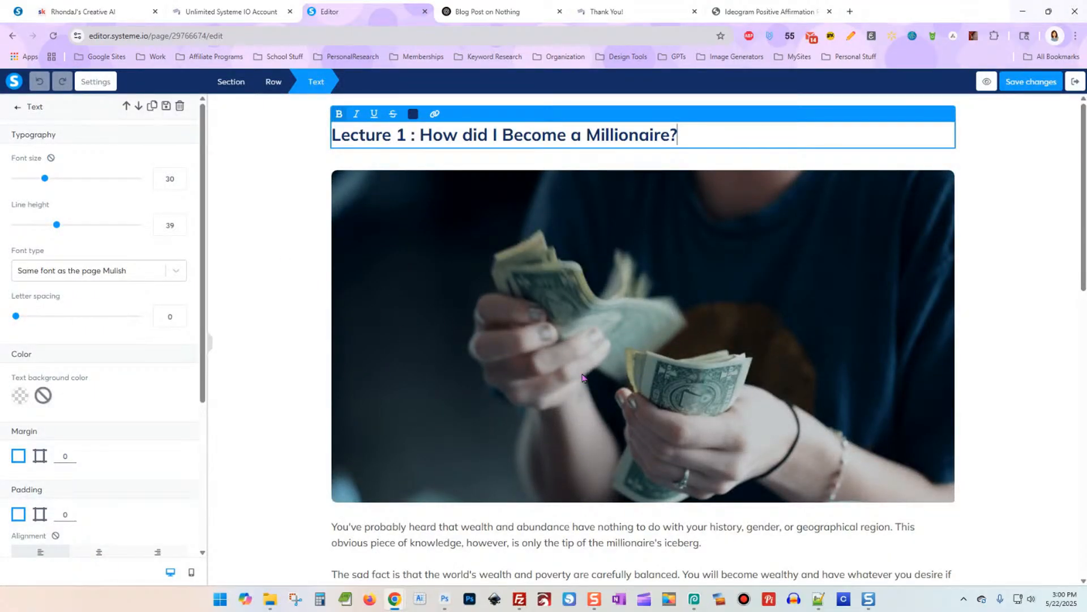
pyautogui.tripleClick(581, 131)
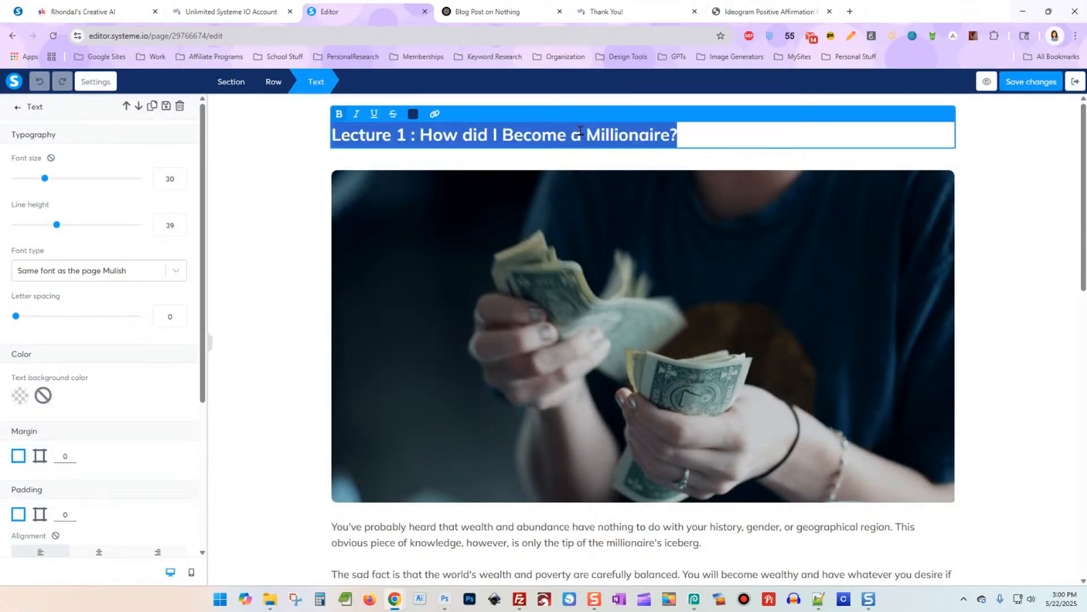
pyautogui.click(915, 166)
pyautogui.scroll(-4, 835, 291)
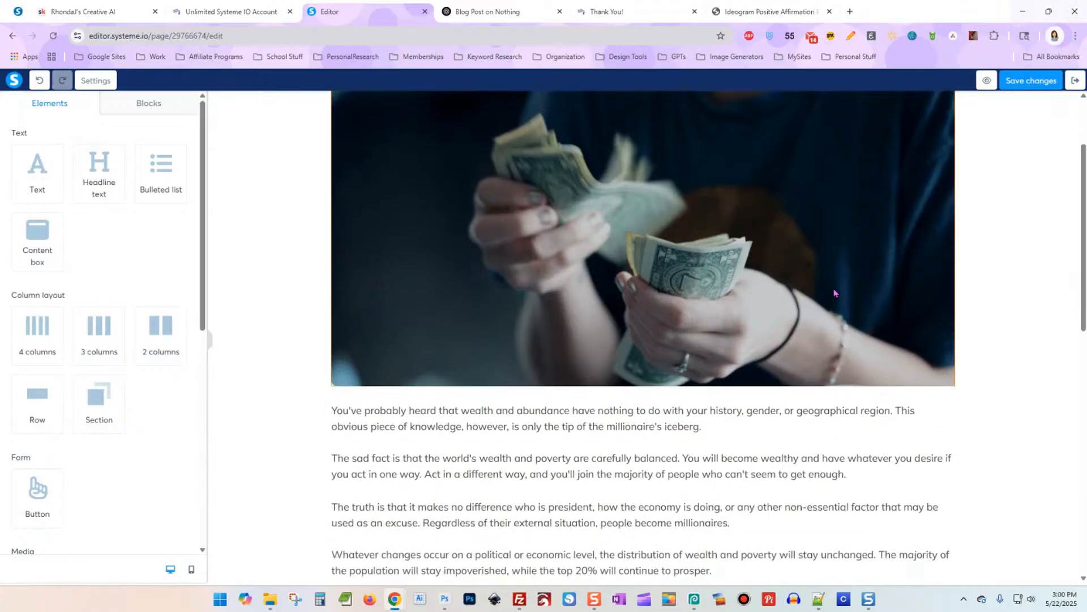
pyautogui.scroll(-8, 834, 291)
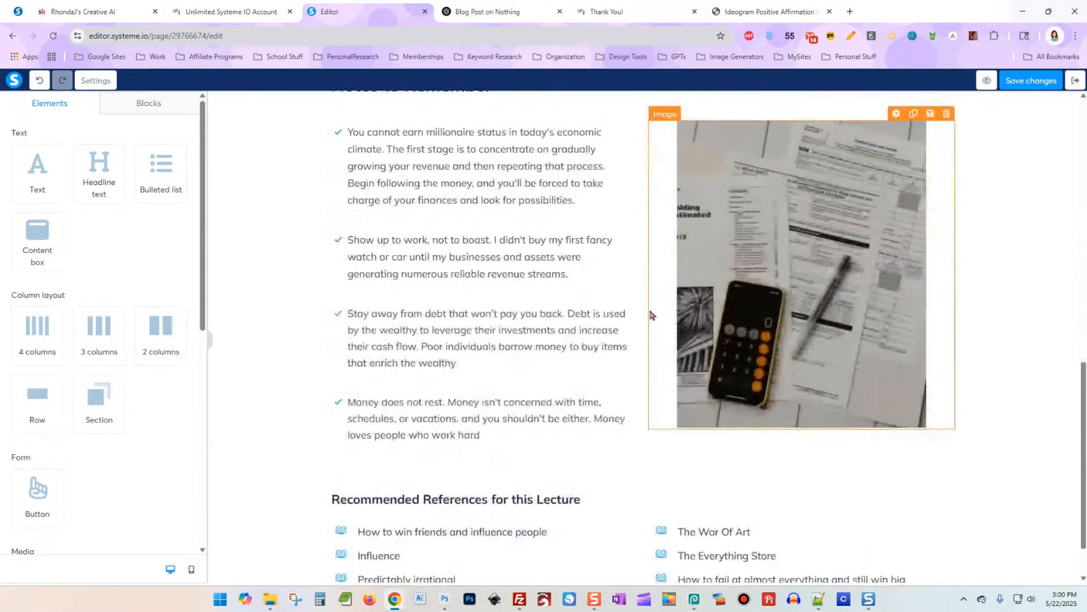
pyautogui.scroll(5, 650, 317)
pyautogui.click(1024, 81)
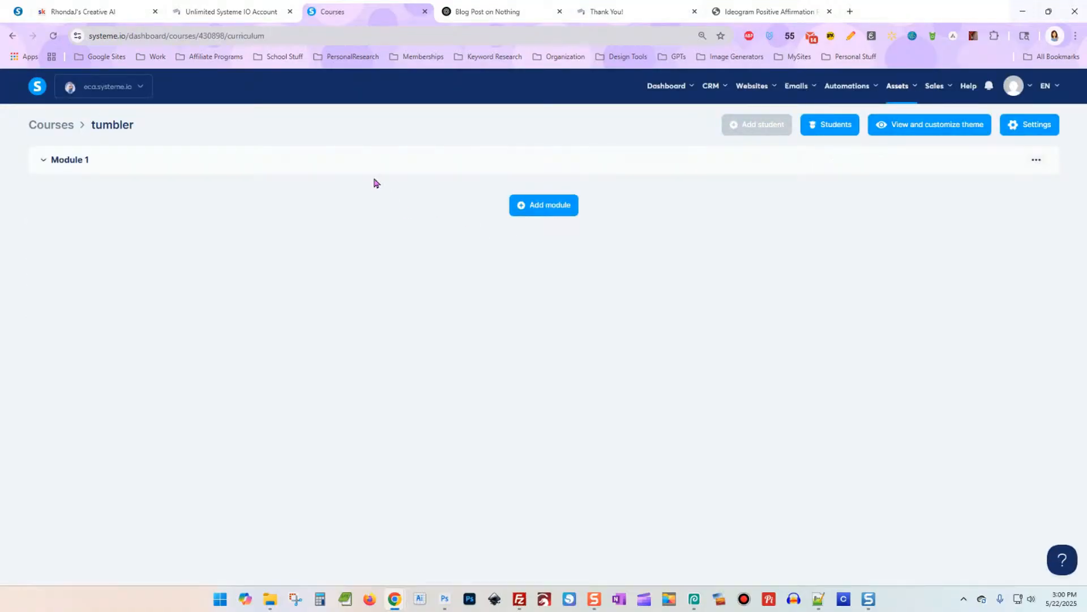
# Step: Activate lesson 1 in Module 1 of the tumbler course
pyautogui.click(84, 161)
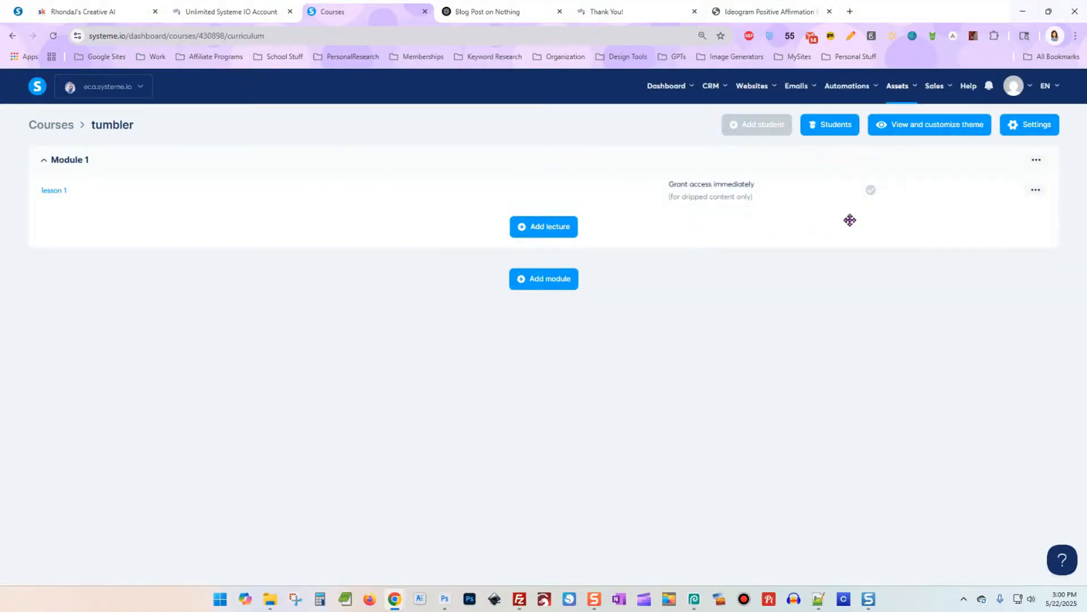
pyautogui.click(1036, 191)
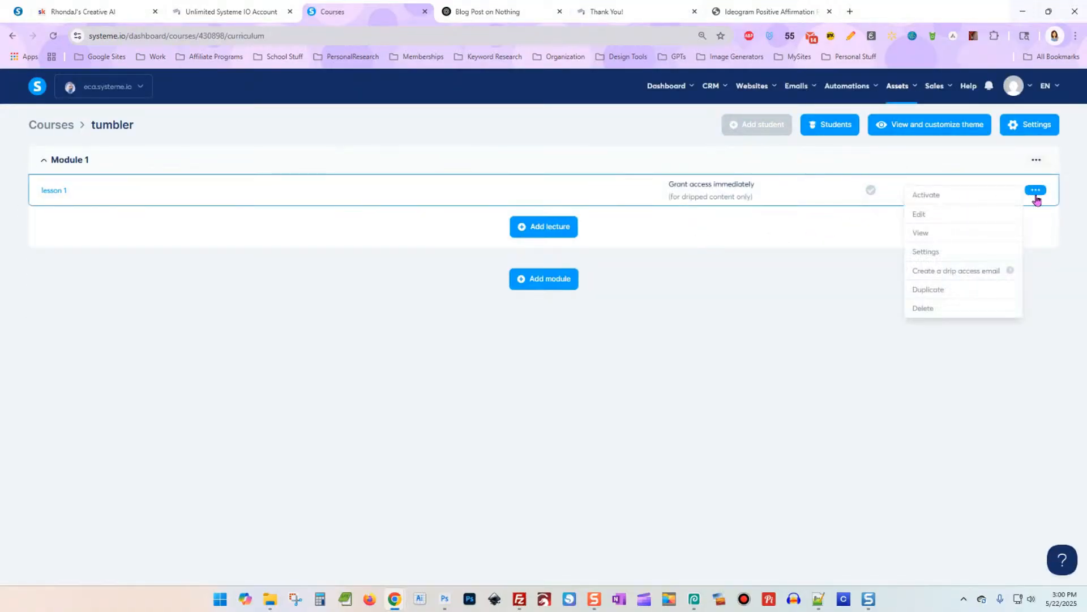
pyautogui.click(955, 198)
pyautogui.click(668, 365)
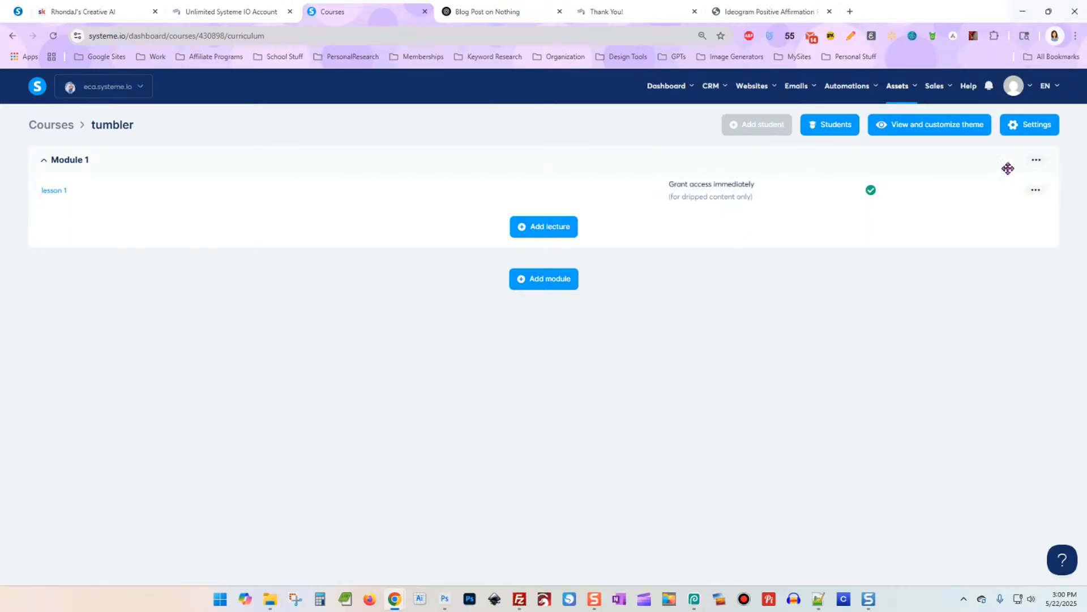
# Step: Return to the course list and activate the tumbler course
pyautogui.click(50, 125)
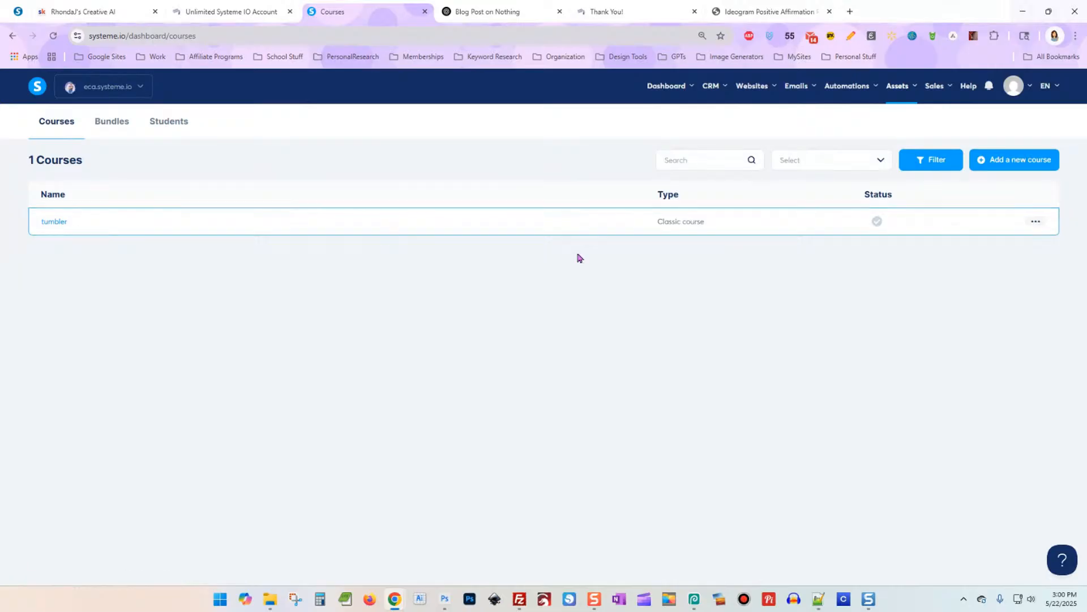
pyautogui.click(1036, 220)
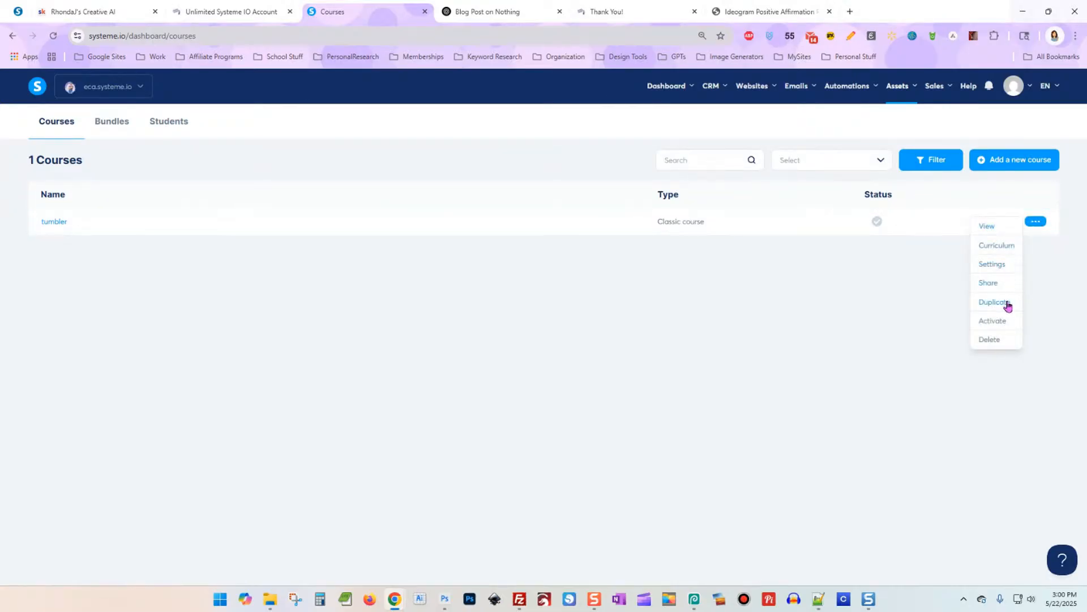
pyautogui.click(993, 321)
pyautogui.click(622, 361)
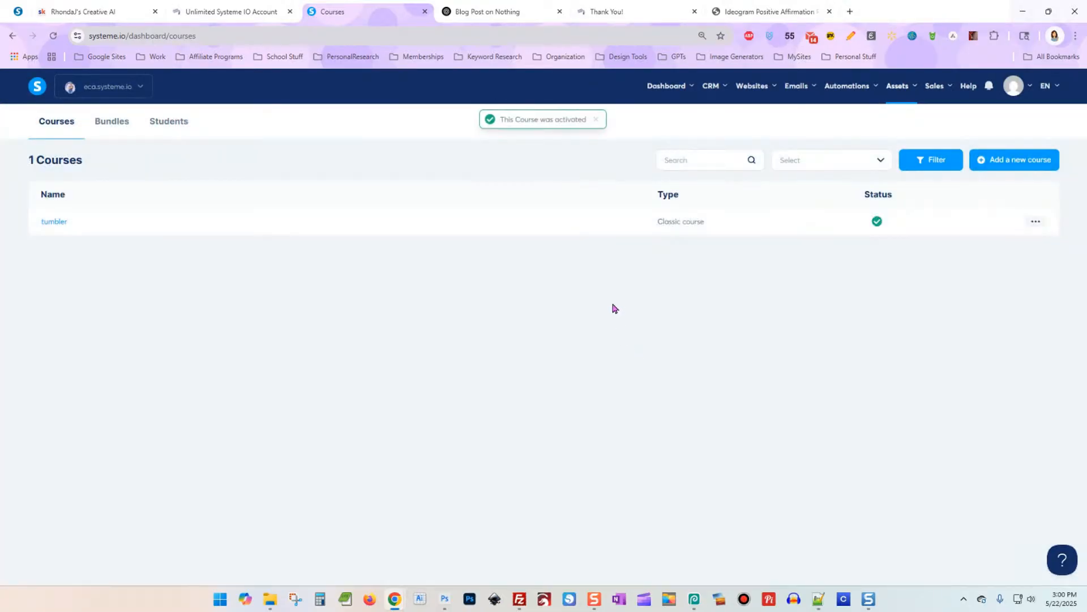
# Step: View the tumbler course as students see it and look through lesson 1 down to its comment area
pyautogui.click(1036, 221)
pyautogui.click(993, 228)
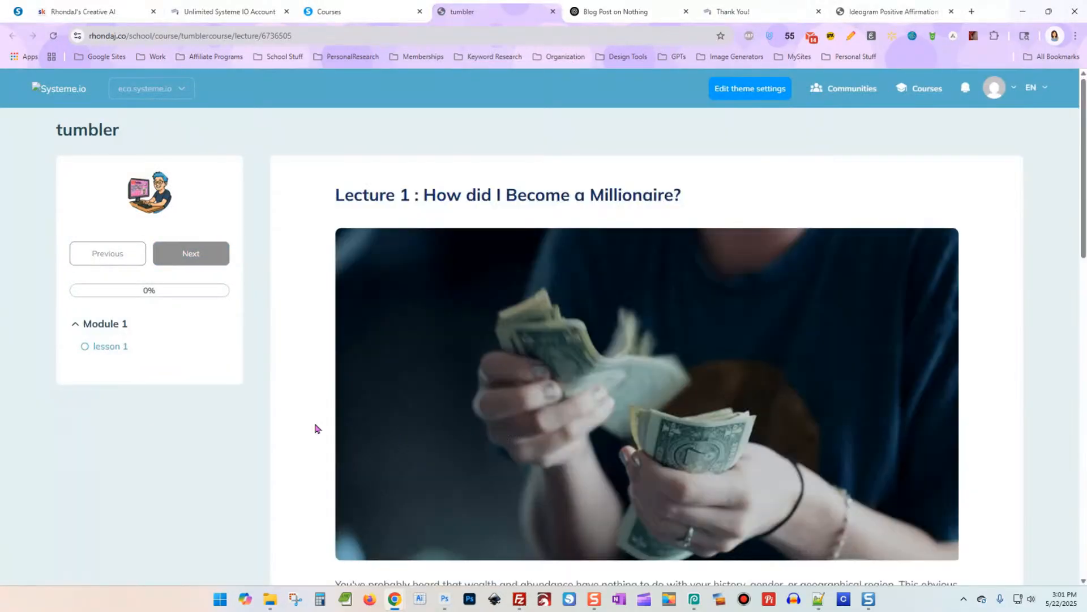
pyautogui.scroll(-8, 838, 221)
pyautogui.scroll(8, 457, 306)
pyautogui.click(105, 345)
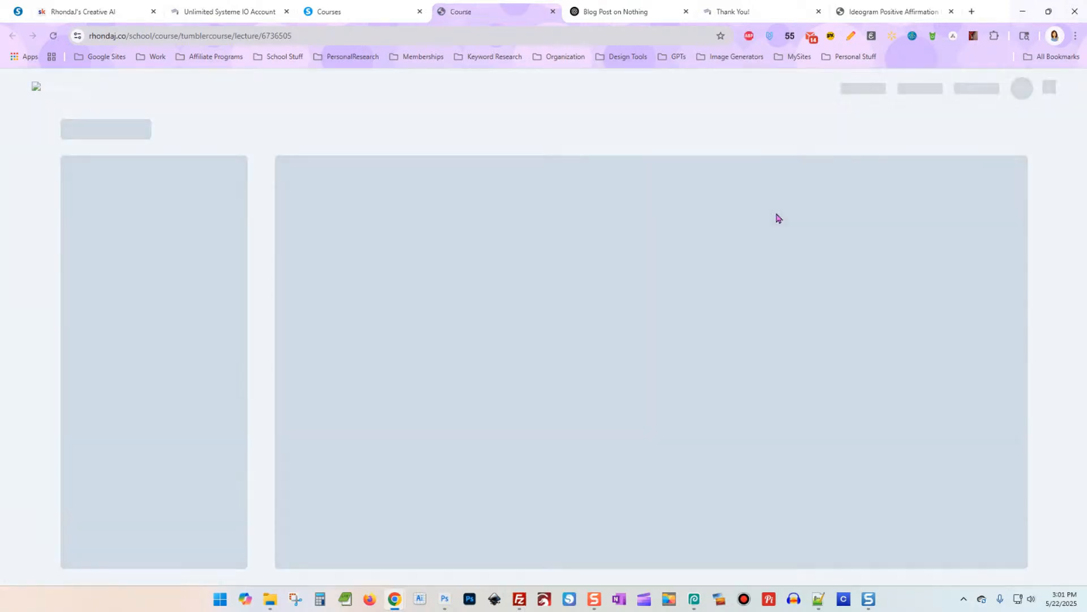
pyautogui.scroll(-7, 778, 218)
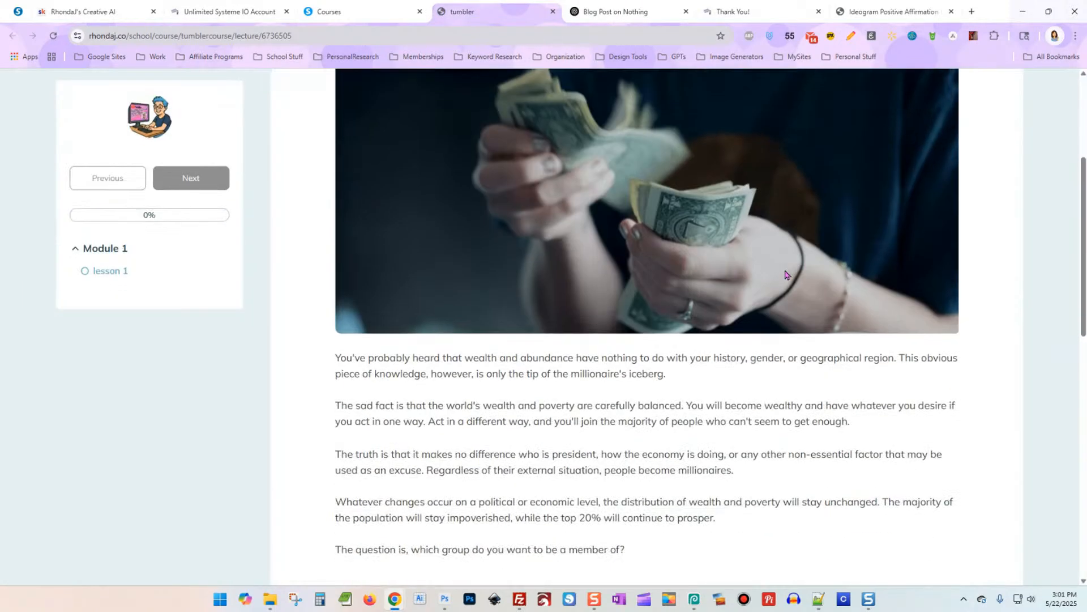
pyautogui.scroll(-10, 785, 335)
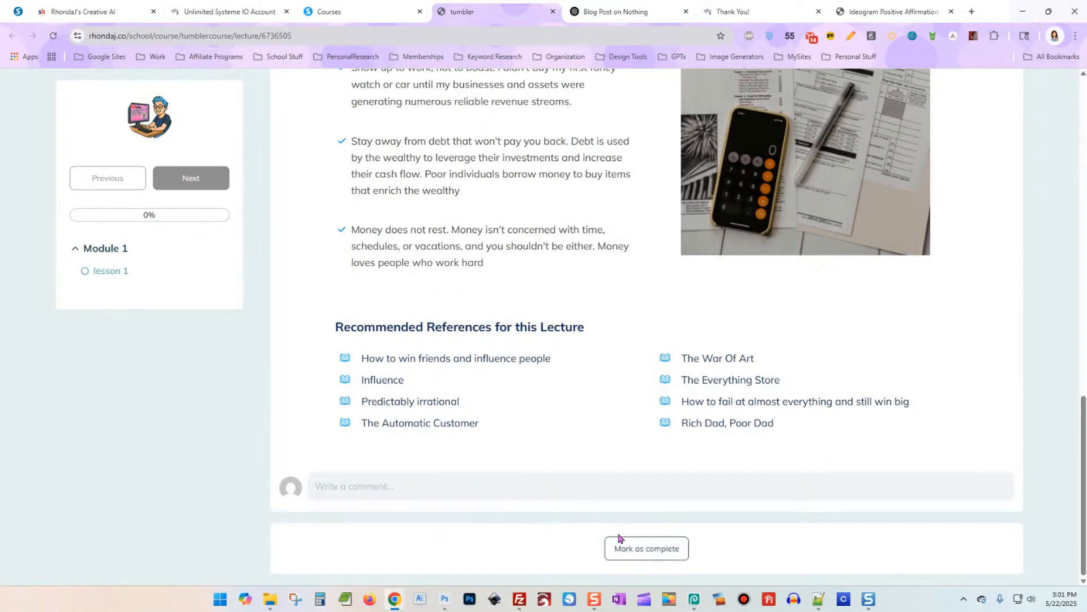
# Step: Post the comment "great lesson" on lesson 1 and review the lesson page
pyautogui.click(587, 489)
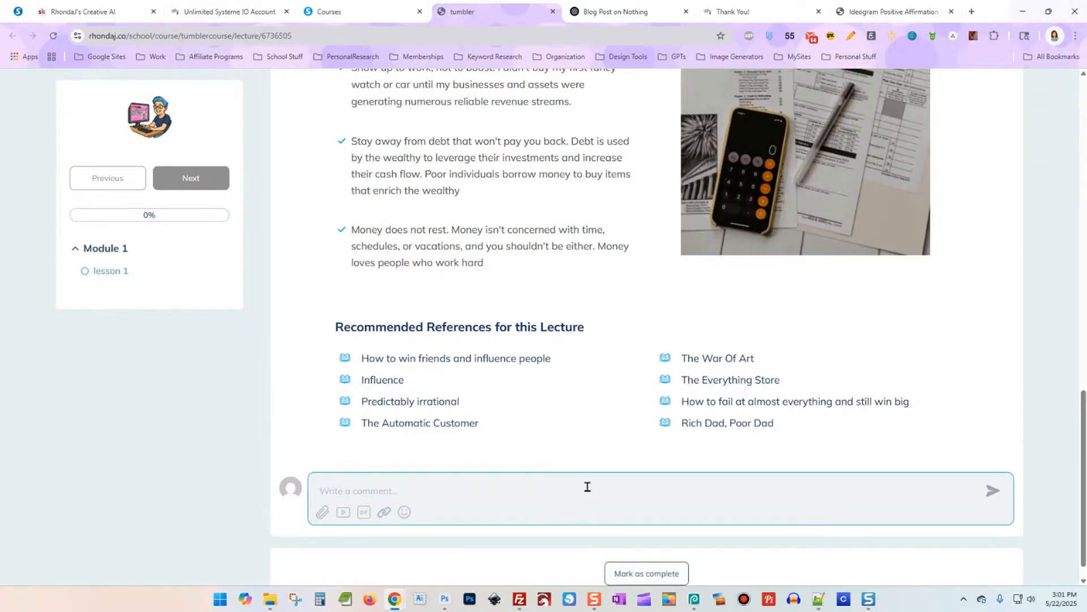
pyautogui.write('great lesson')
pyautogui.press('Return')
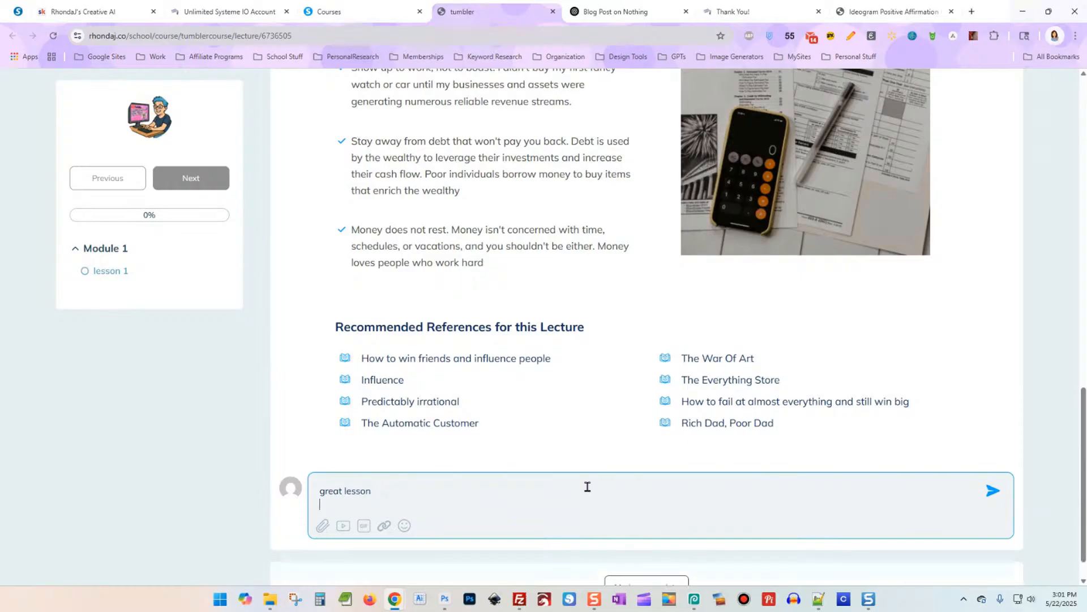
pyautogui.click(989, 490)
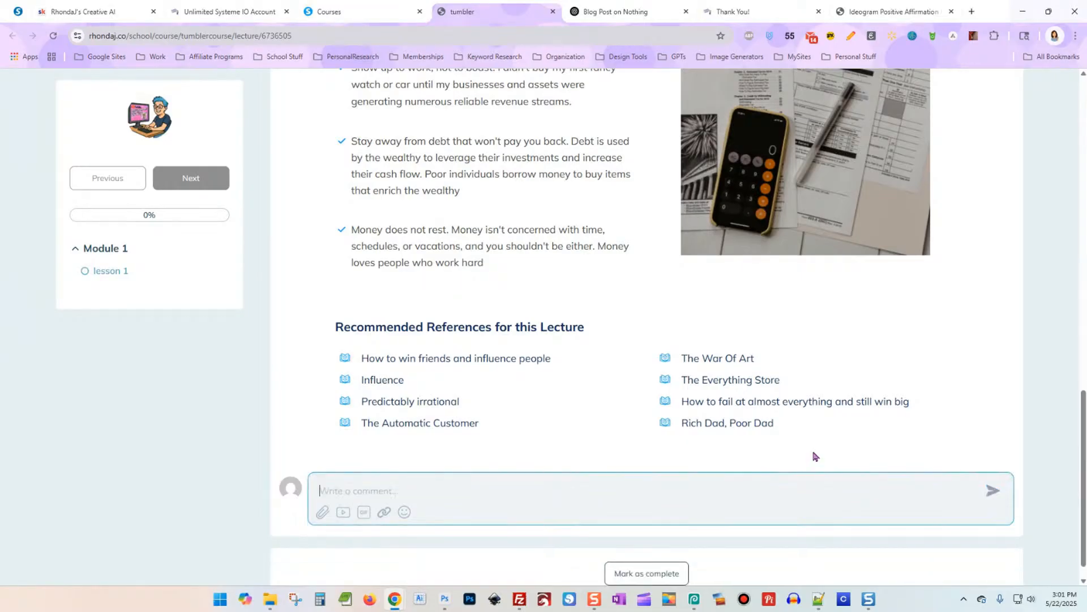
pyautogui.scroll(-3, 505, 453)
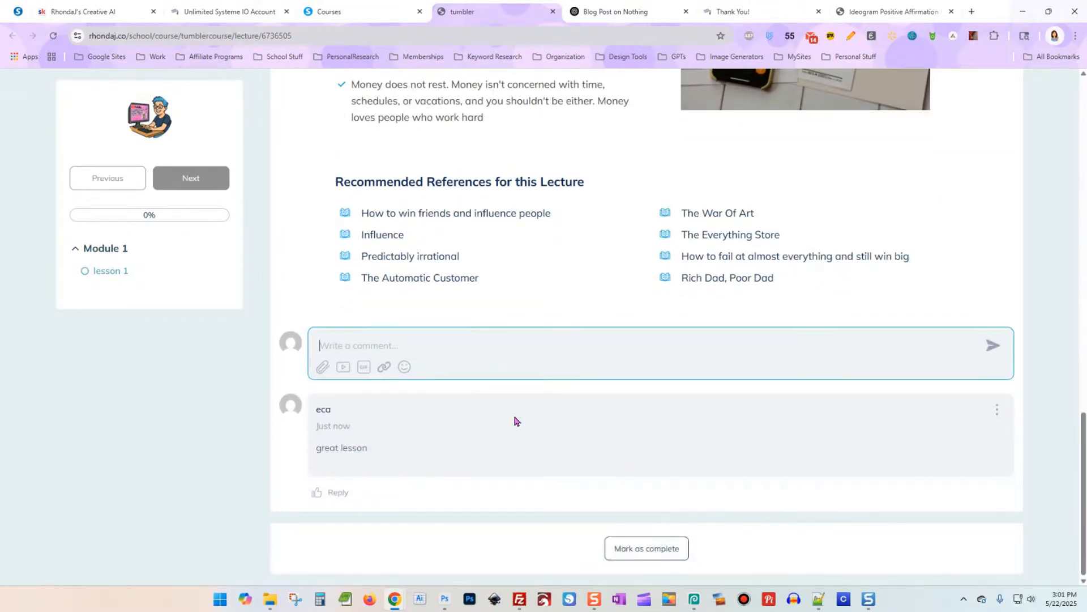
pyautogui.scroll(12, 647, 355)
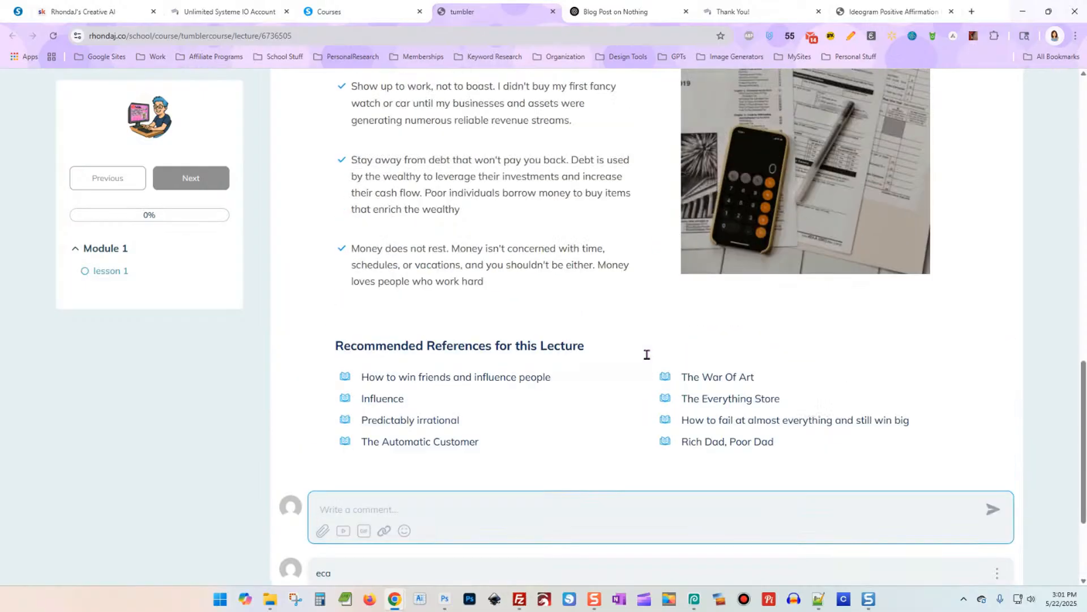
pyautogui.scroll(8, 642, 267)
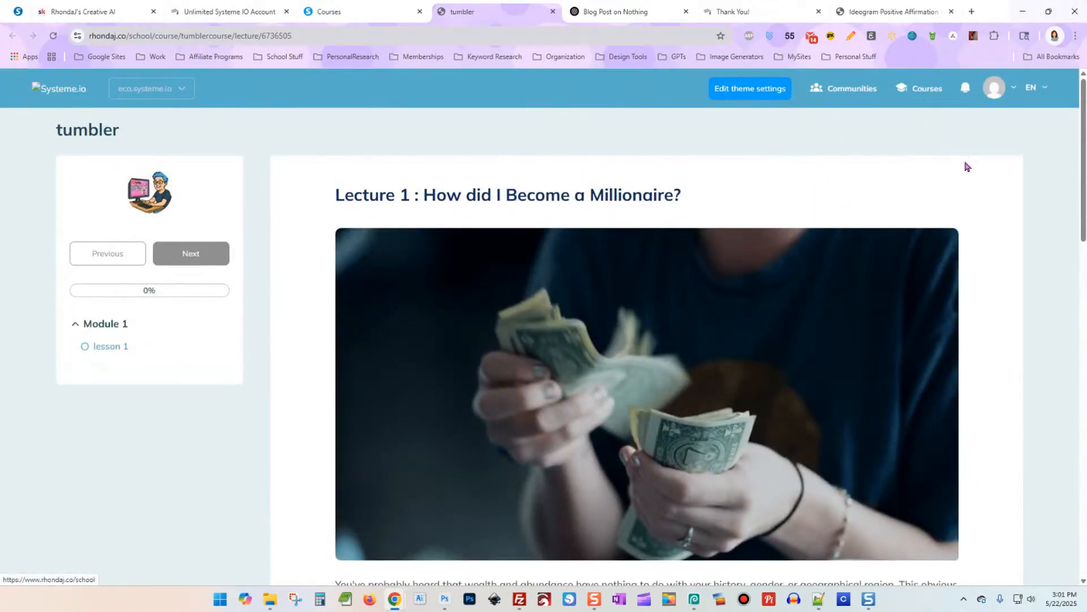
pyautogui.scroll(-9, 300, 274)
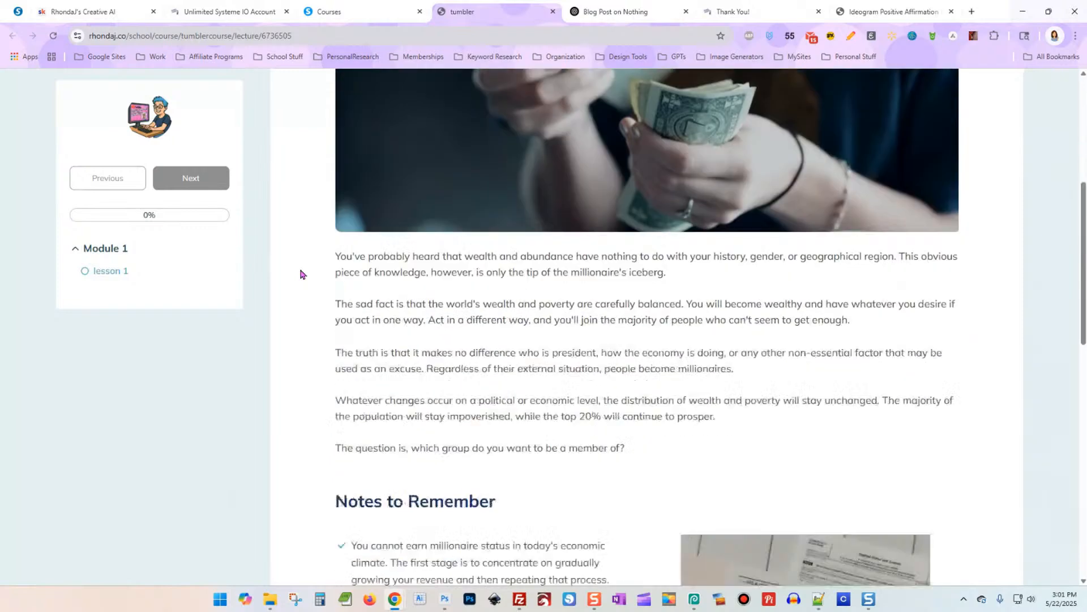
# Step: Open the bookmarked Prompt Library course in a new browser tab and view its "Using The Prompt Library" lecture
pyautogui.click(564, 56)
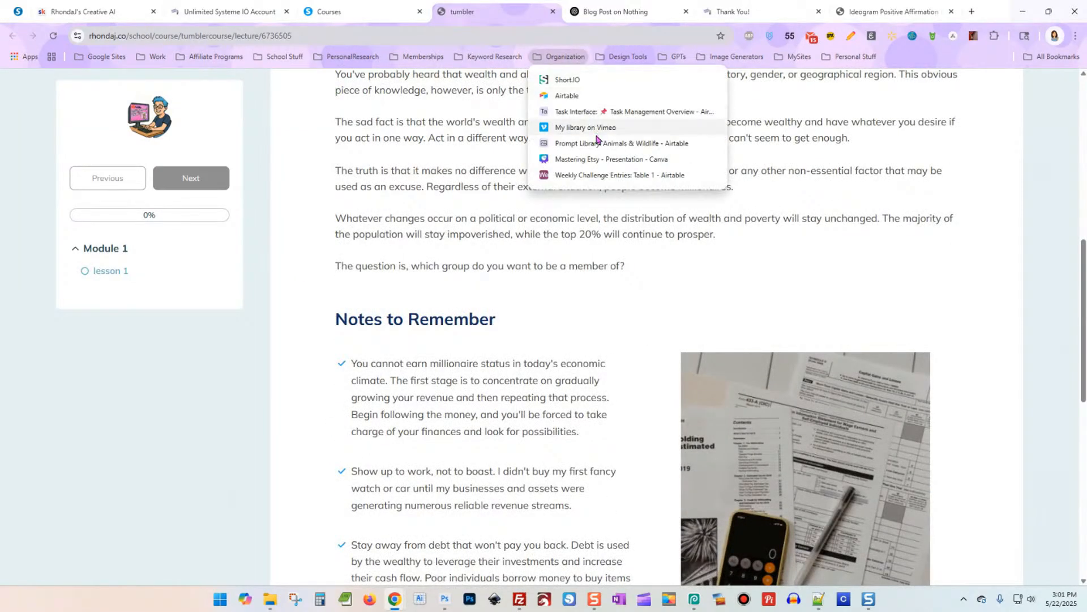
pyautogui.moveTo(791, 58)
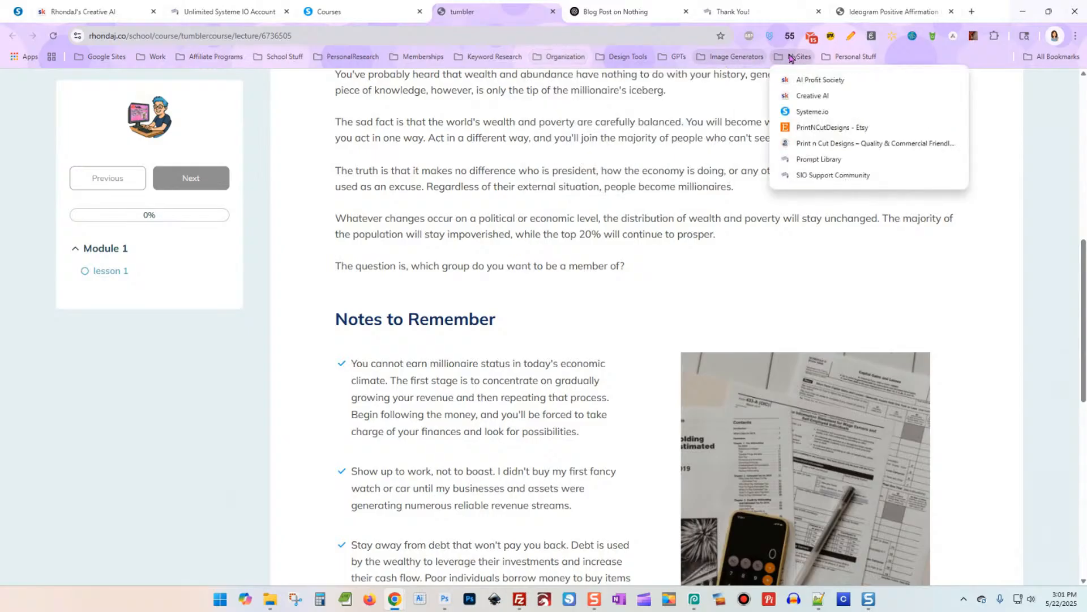
pyautogui.rightClick(819, 164)
pyautogui.click(849, 172)
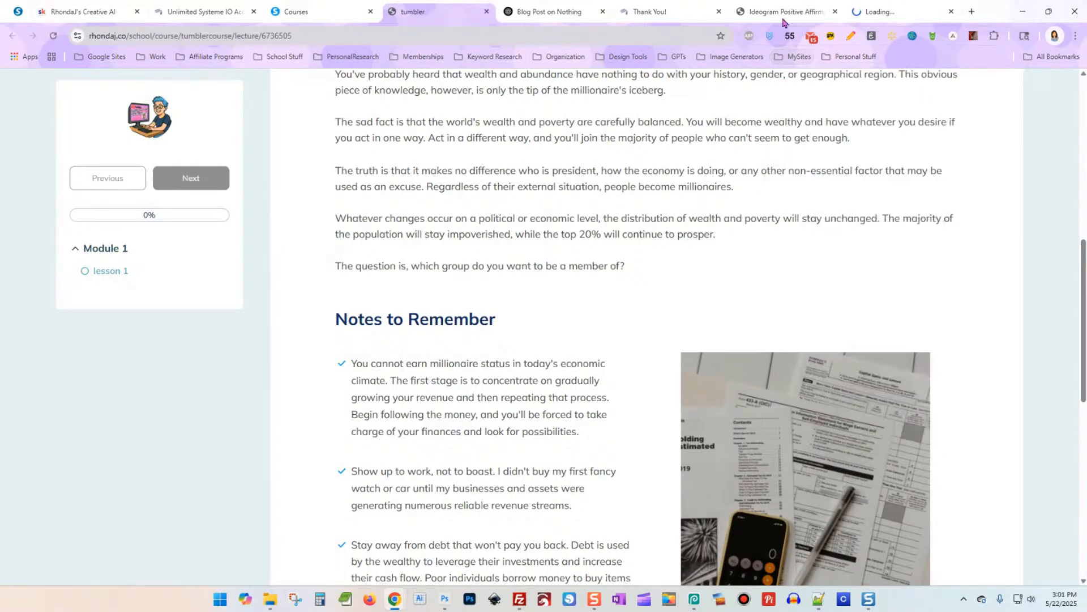
pyautogui.click(906, 11)
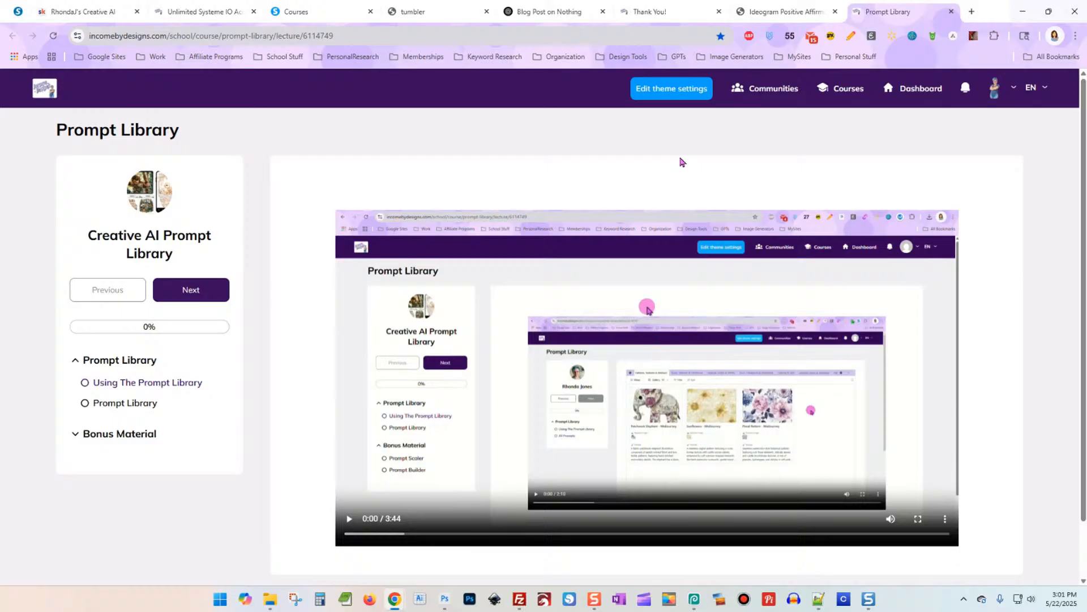
pyautogui.scroll(-1, 278, 249)
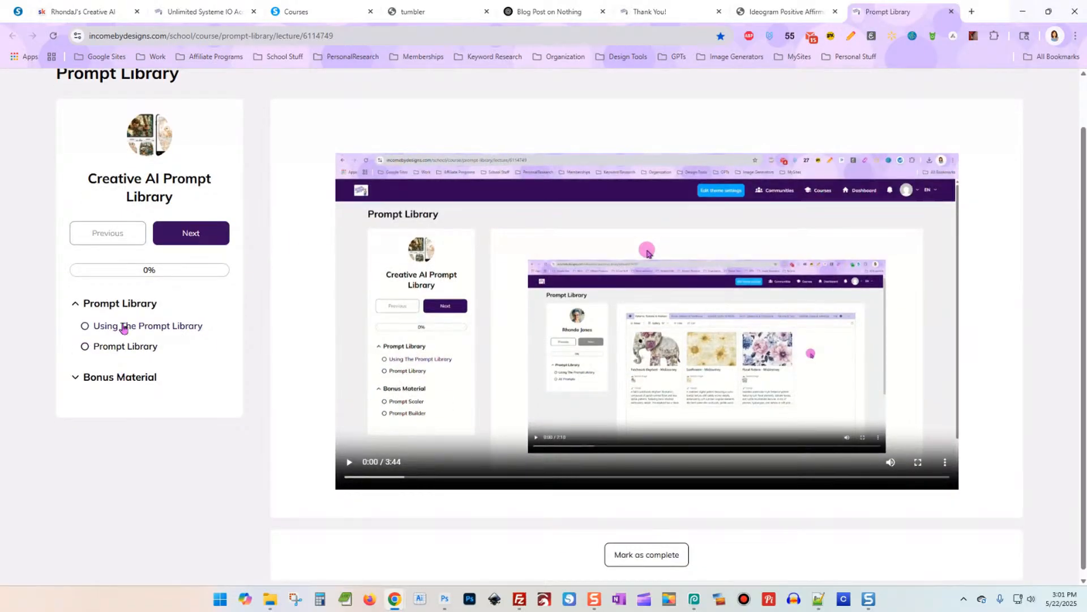
pyautogui.click(155, 325)
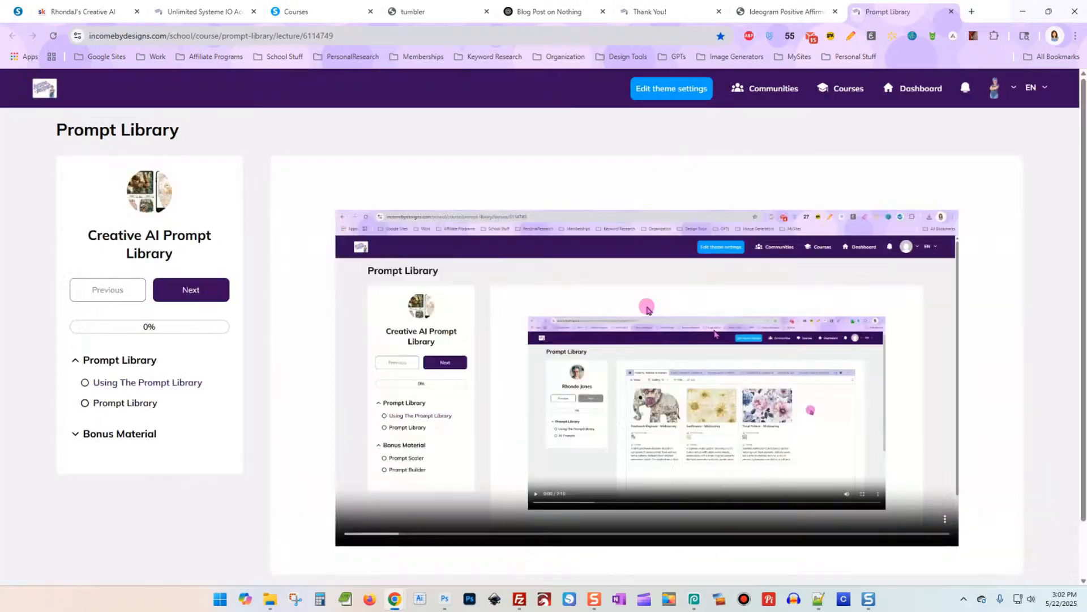
pyautogui.scroll(-1, 588, 408)
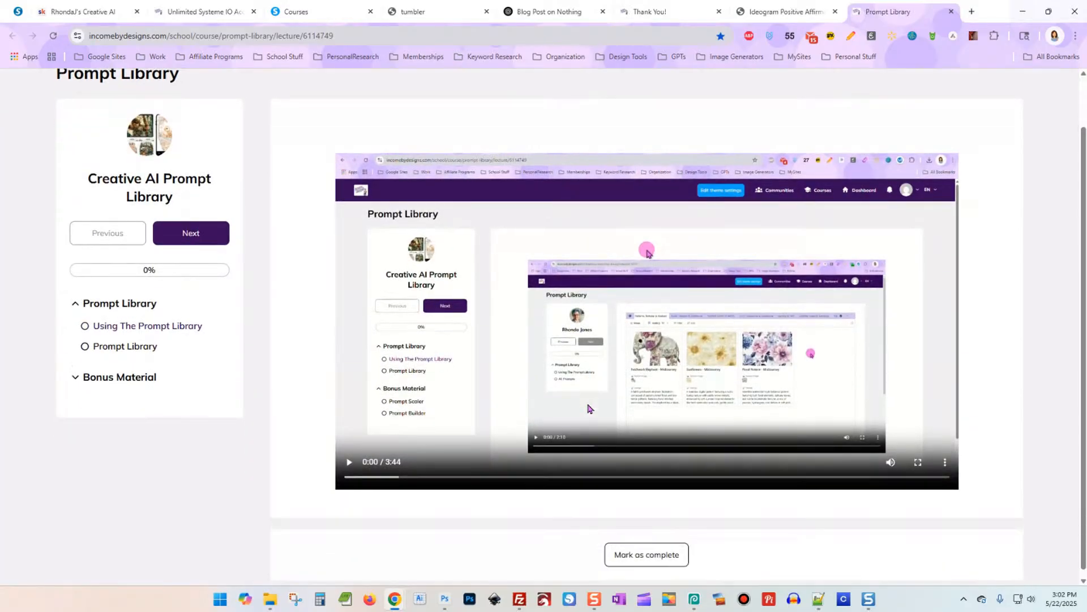
# Step: Open the Prompt Library lecture, browse its embedded Animals & Wildlife gallery, and expand the Bonus Material module
pyautogui.click(141, 353)
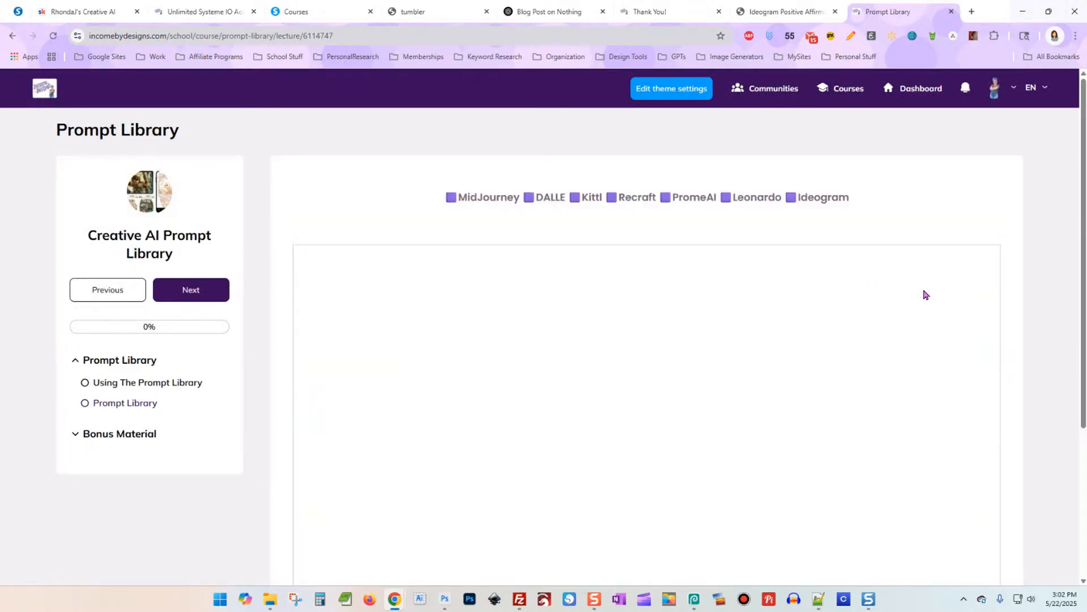
pyautogui.scroll(-4, 926, 296)
pyautogui.scroll(3, 828, 322)
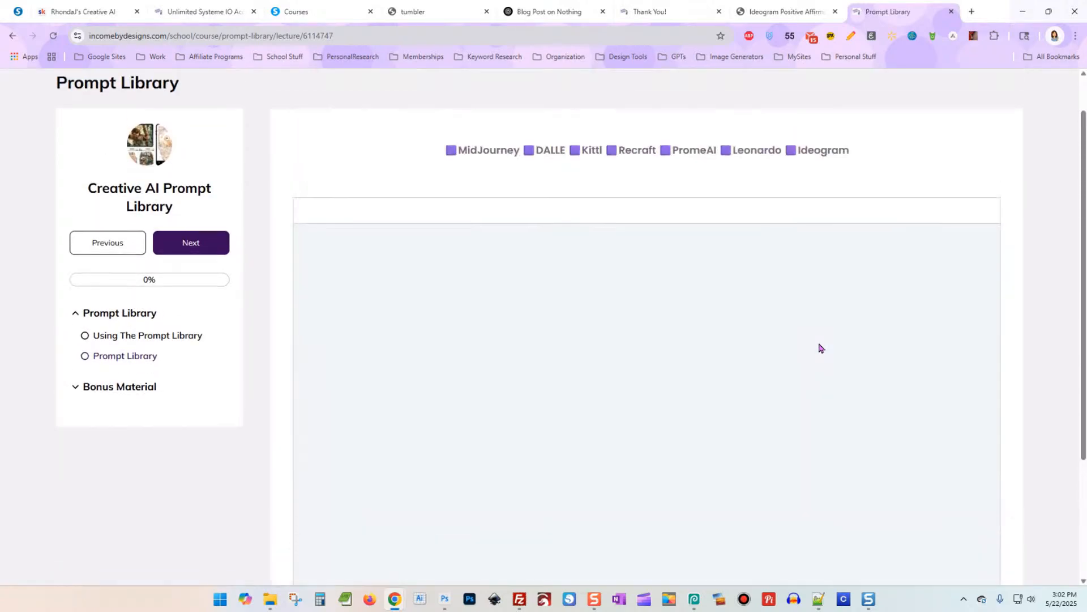
pyautogui.scroll(-1, 817, 304)
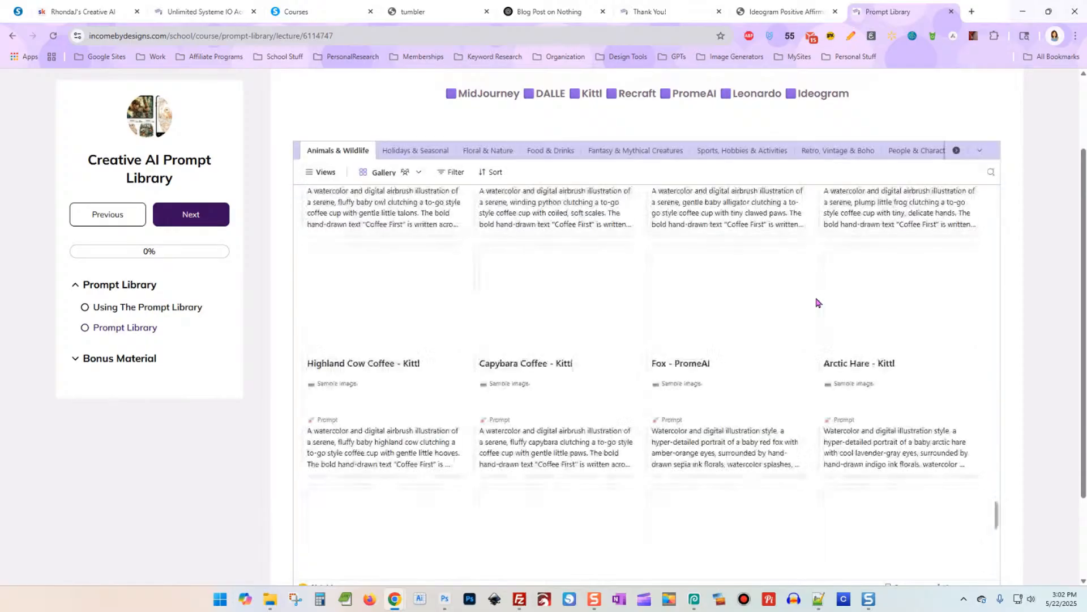
pyautogui.scroll(-3, 787, 291)
pyautogui.scroll(-8, 785, 291)
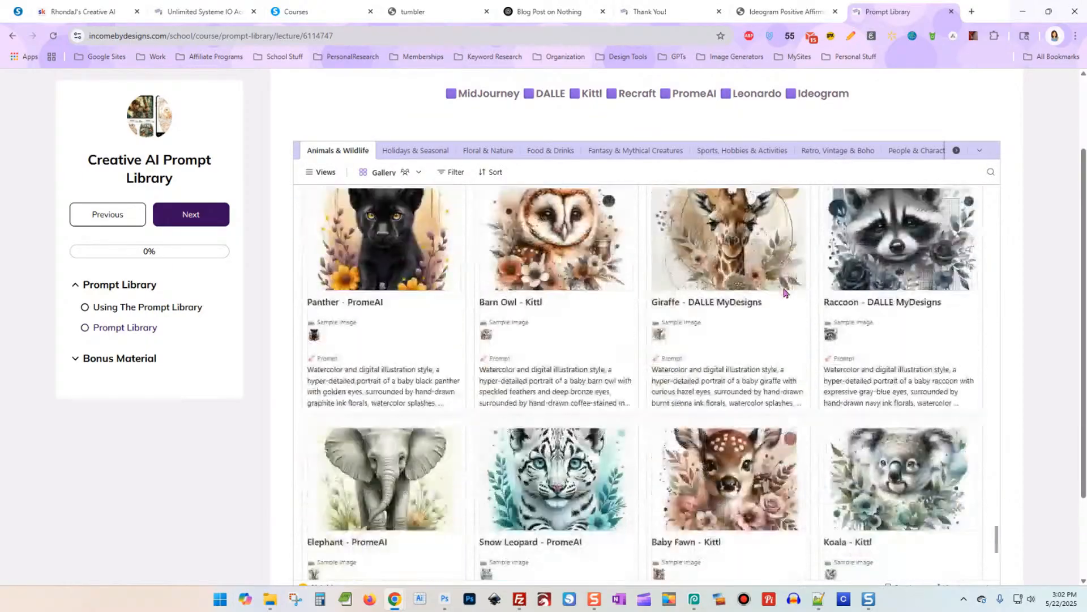
pyautogui.scroll(2, 776, 368)
pyautogui.scroll(10, 776, 401)
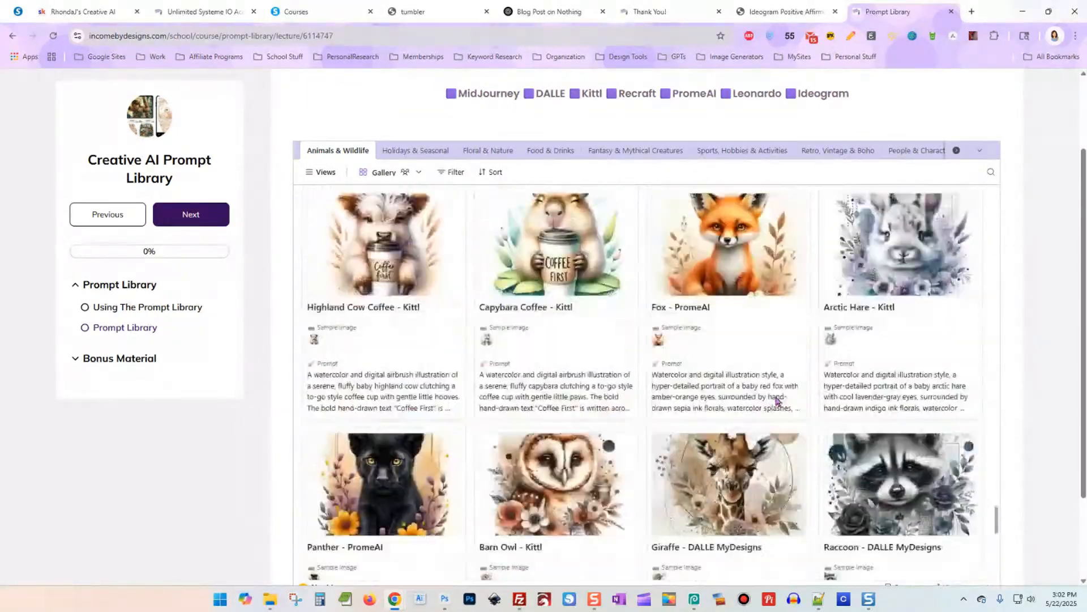
pyautogui.scroll(10, 764, 380)
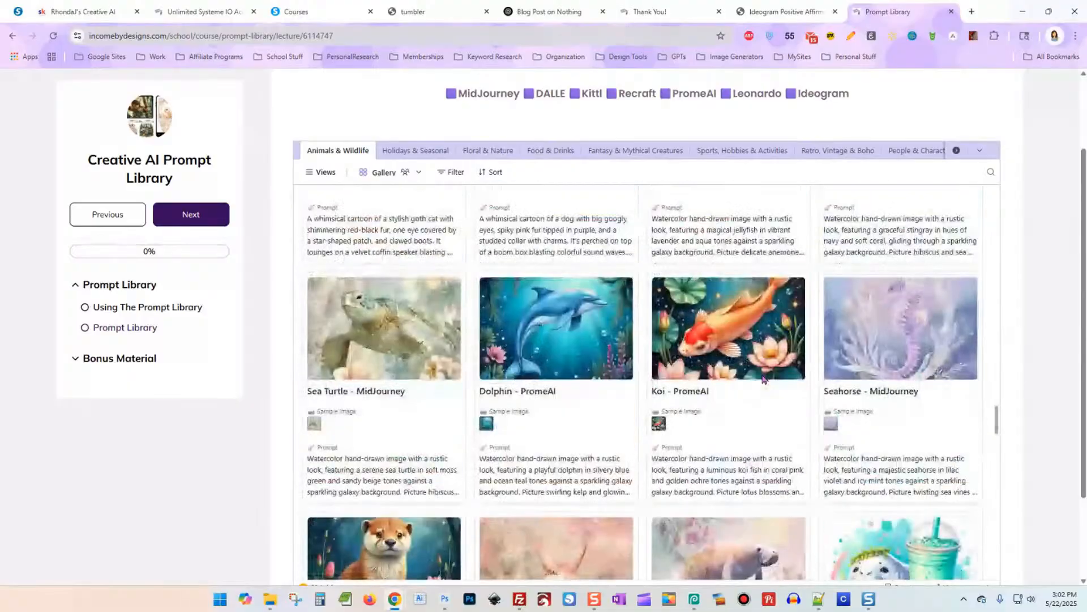
pyautogui.click(74, 359)
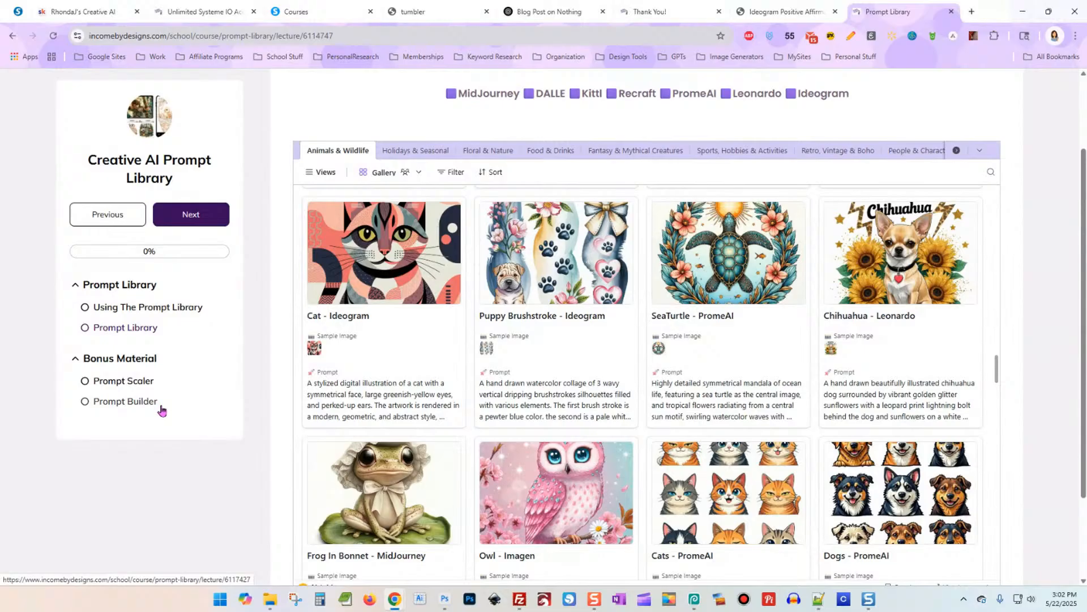
pyautogui.scroll(8, 656, 383)
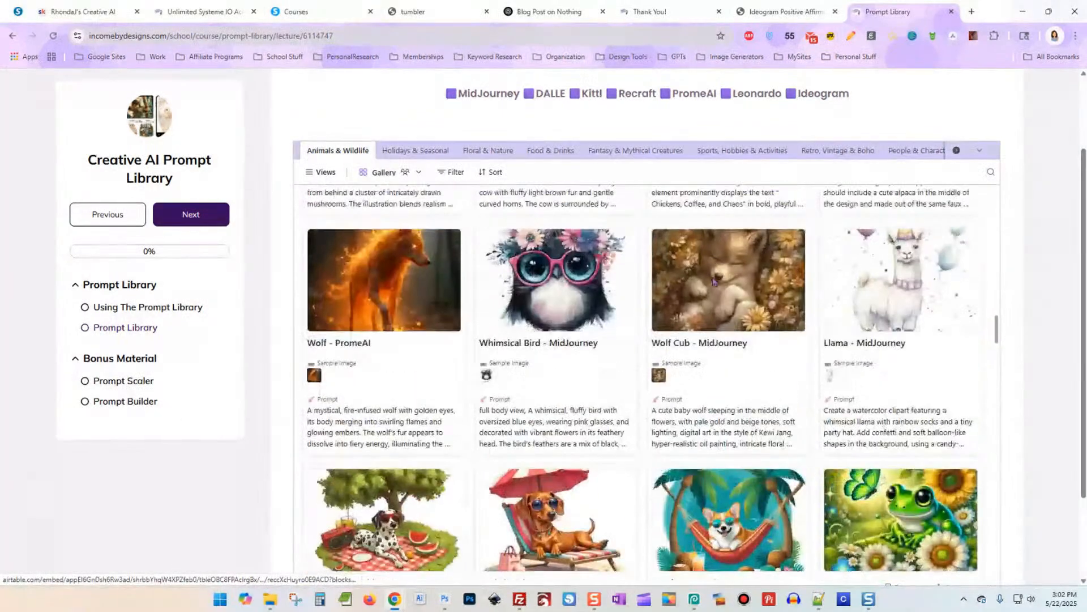
pyautogui.scroll(15, 713, 281)
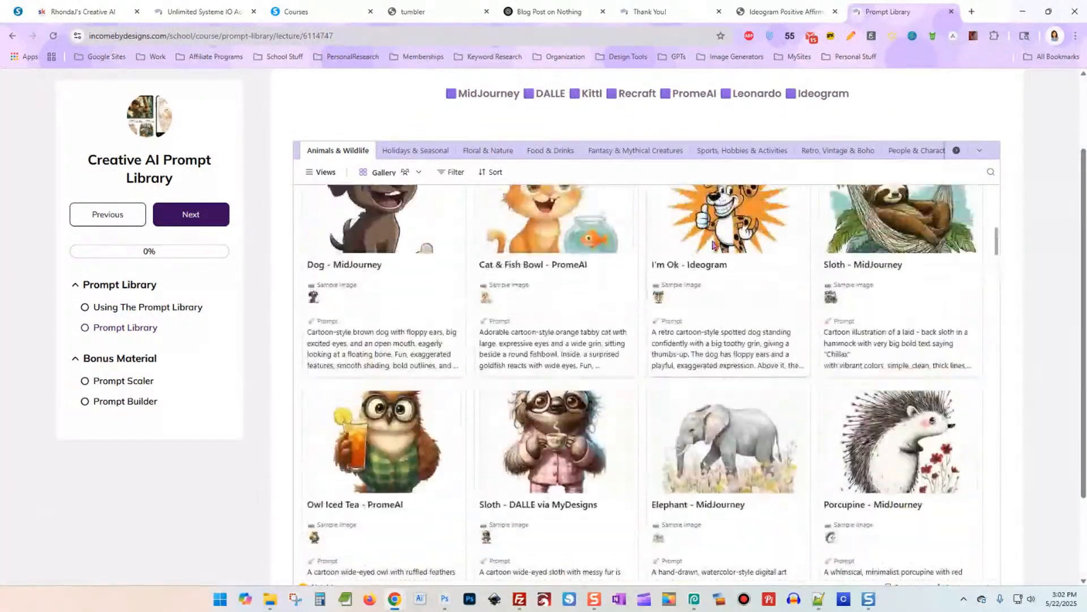
pyautogui.scroll(5, 713, 244)
# Step: Open the bookmarked SIO Support Community and look through its posts on the home feed
pyautogui.click(792, 57)
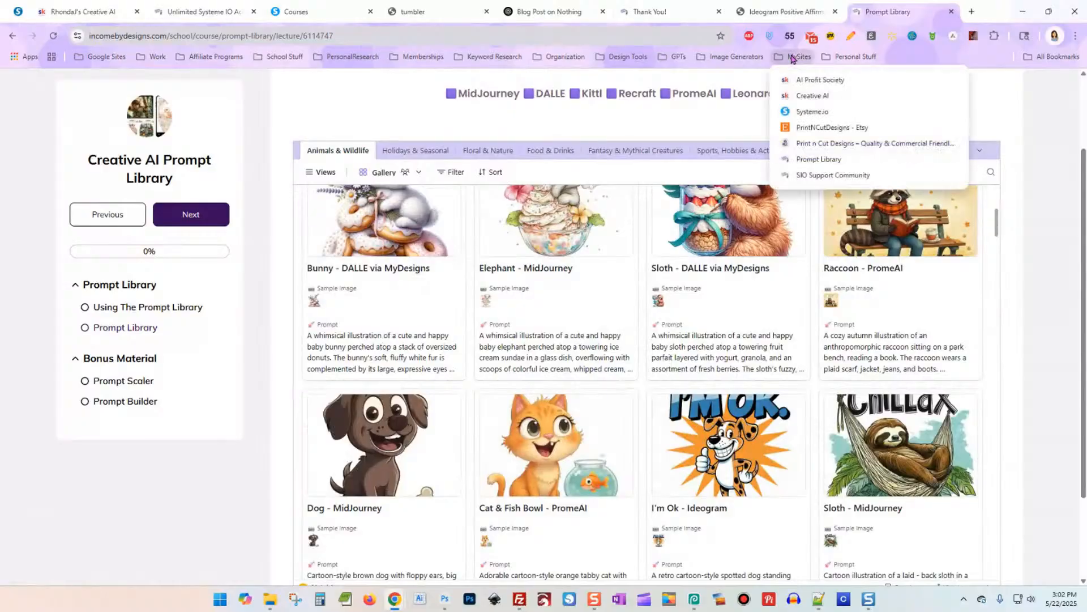
pyautogui.click(809, 175)
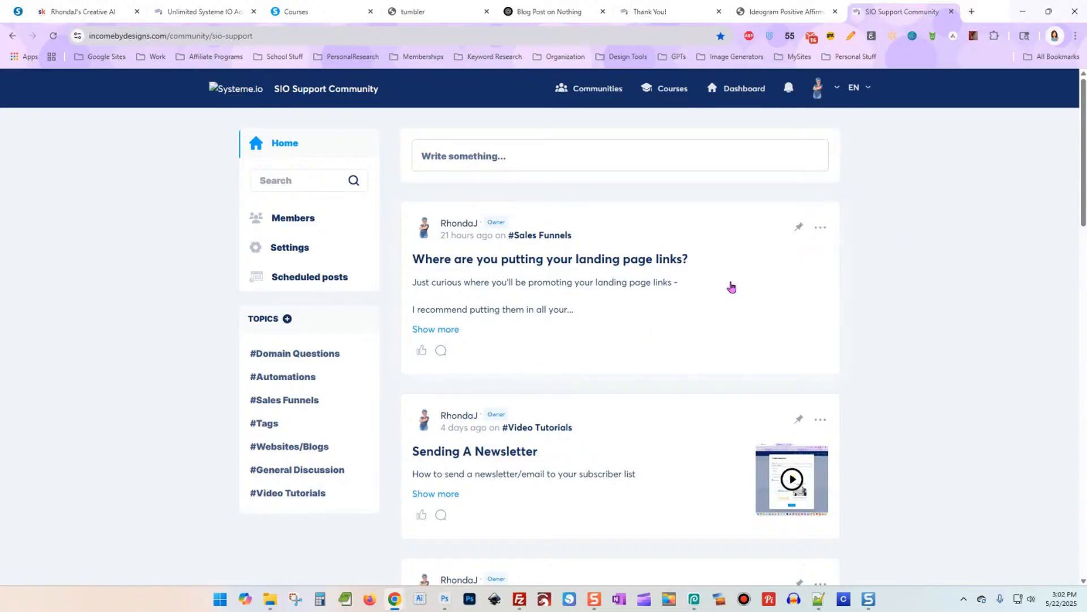
pyautogui.scroll(-6, 624, 311)
pyautogui.scroll(-7, 632, 313)
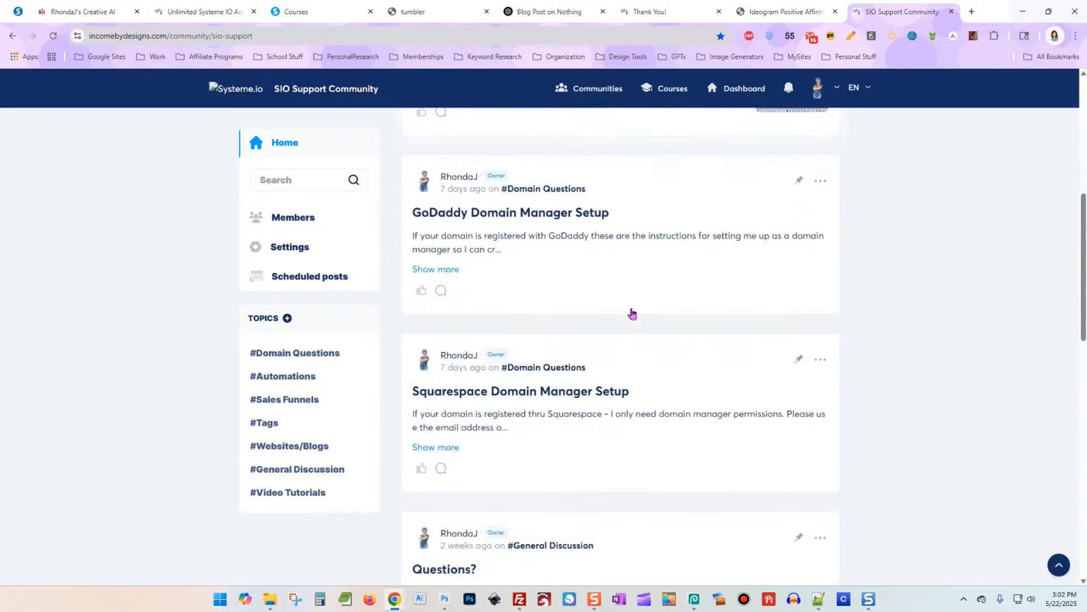
pyautogui.scroll(-9, 678, 340)
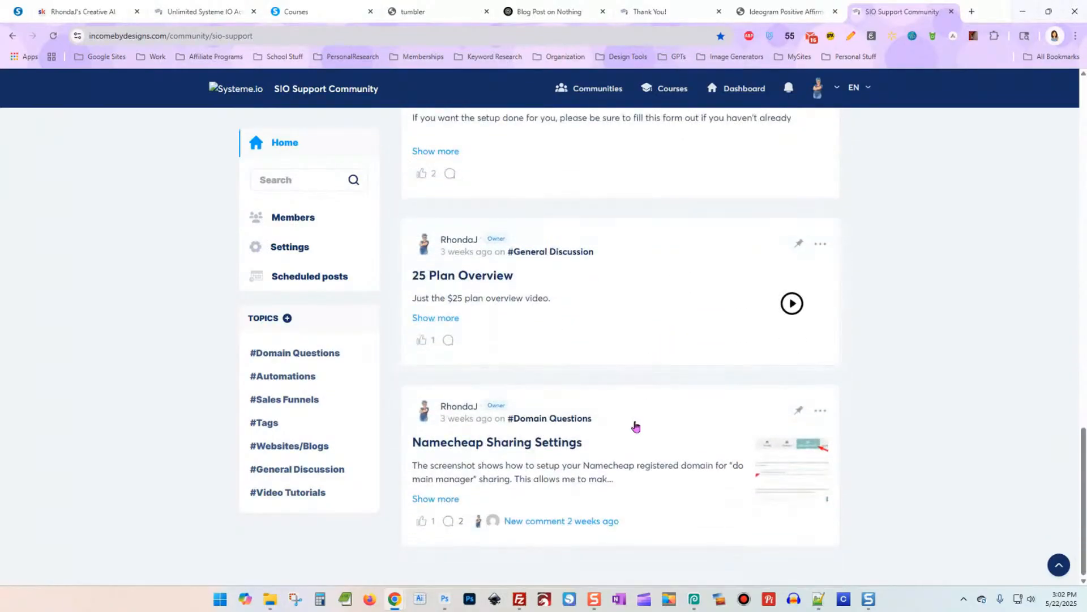
pyautogui.scroll(11, 636, 449)
pyautogui.scroll(11, 651, 440)
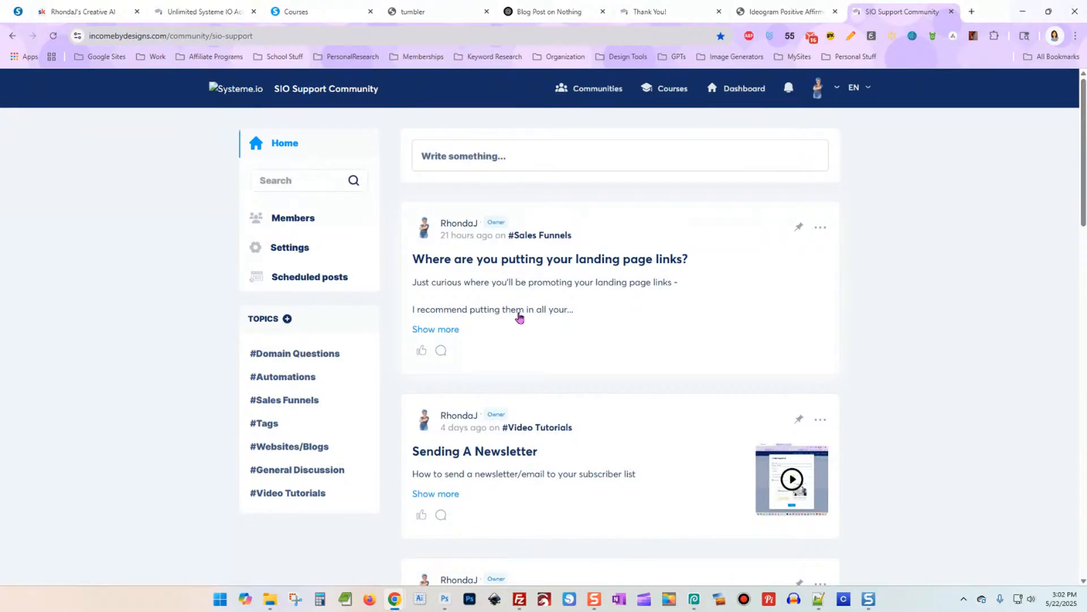
# Step: View the full landing page links post, then the Sending A Newsletter post and its enlarged video, closing each one
pyautogui.click(452, 329)
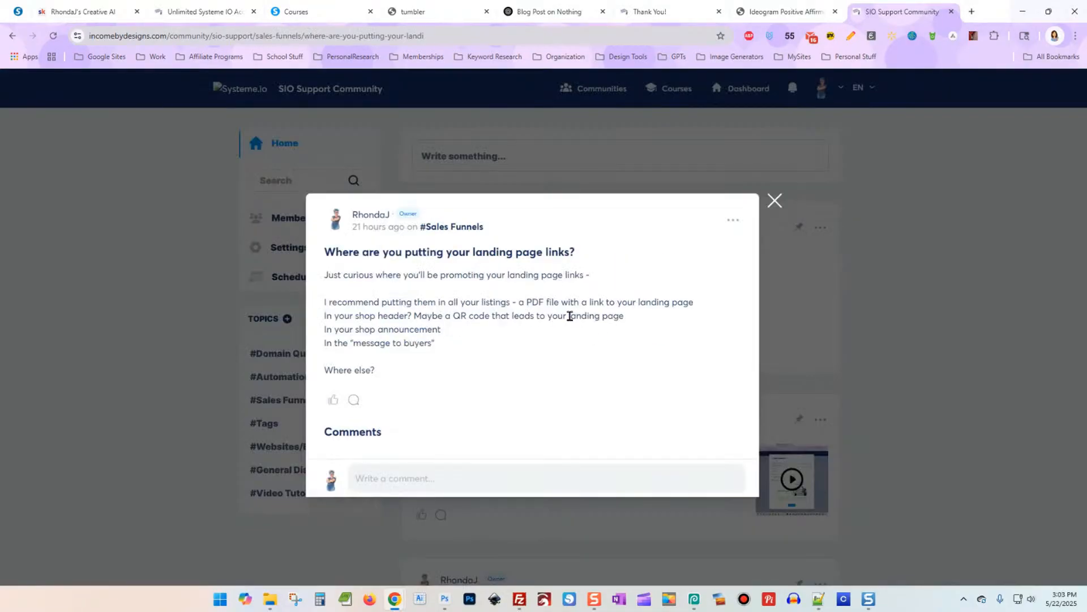
pyautogui.click(775, 200)
pyautogui.scroll(-2, 636, 359)
pyautogui.click(581, 360)
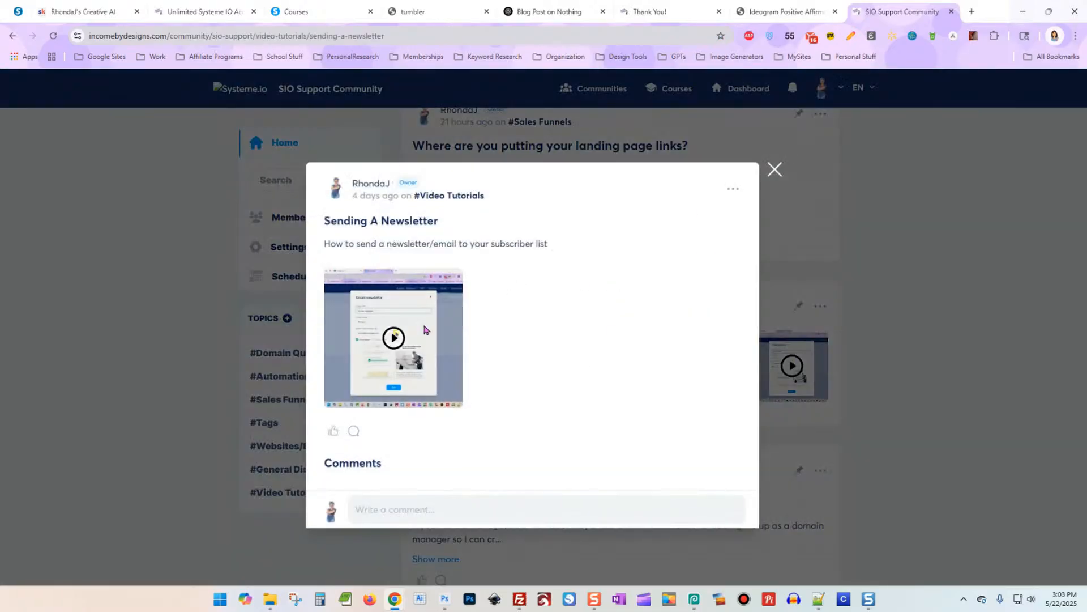
pyautogui.click(391, 341)
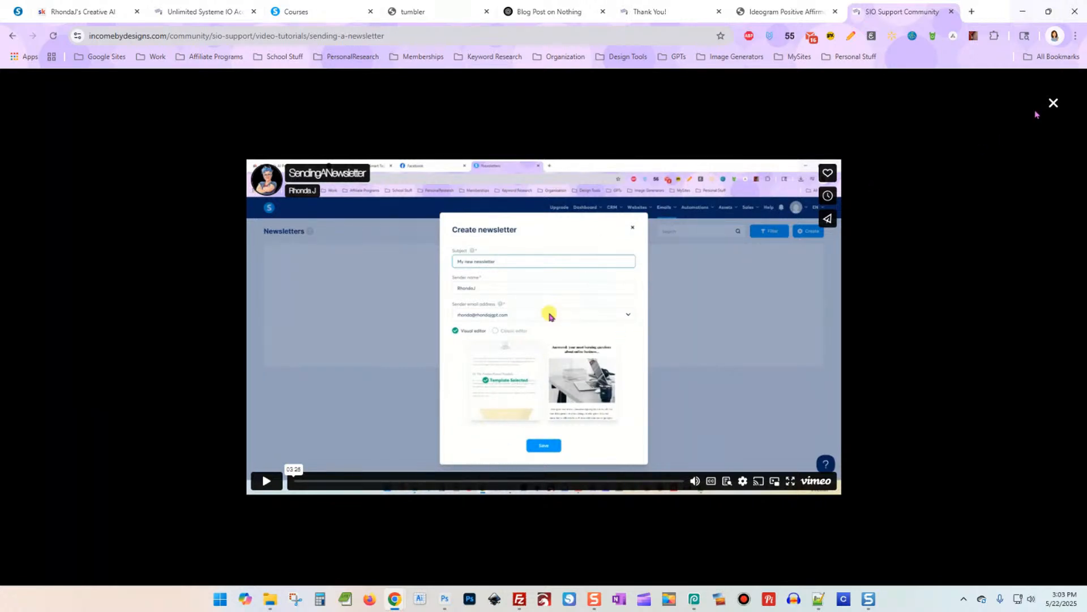
pyautogui.click(1054, 104)
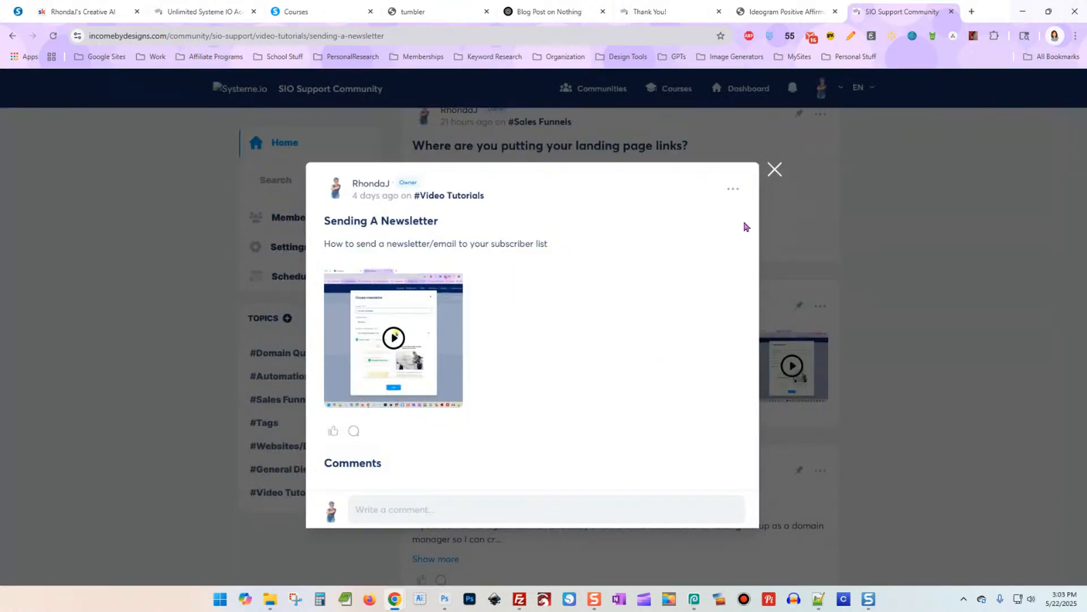
pyautogui.click(776, 169)
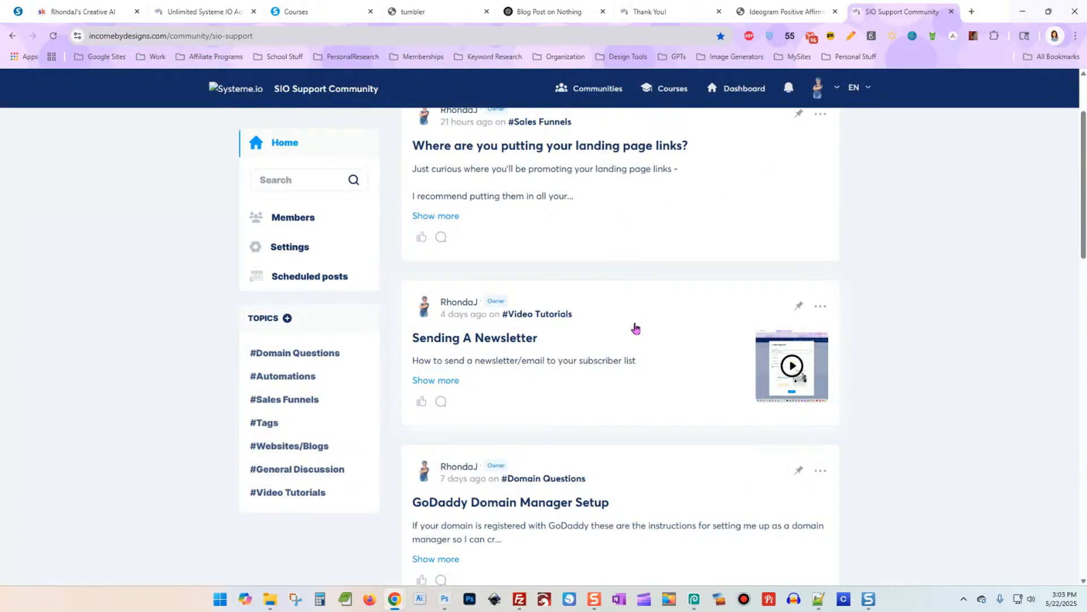
# Step: Find the Namecheap Sharing Settings post at the end of the feed, enlarge its screenshot, and close the post
pyautogui.scroll(-10, 636, 328)
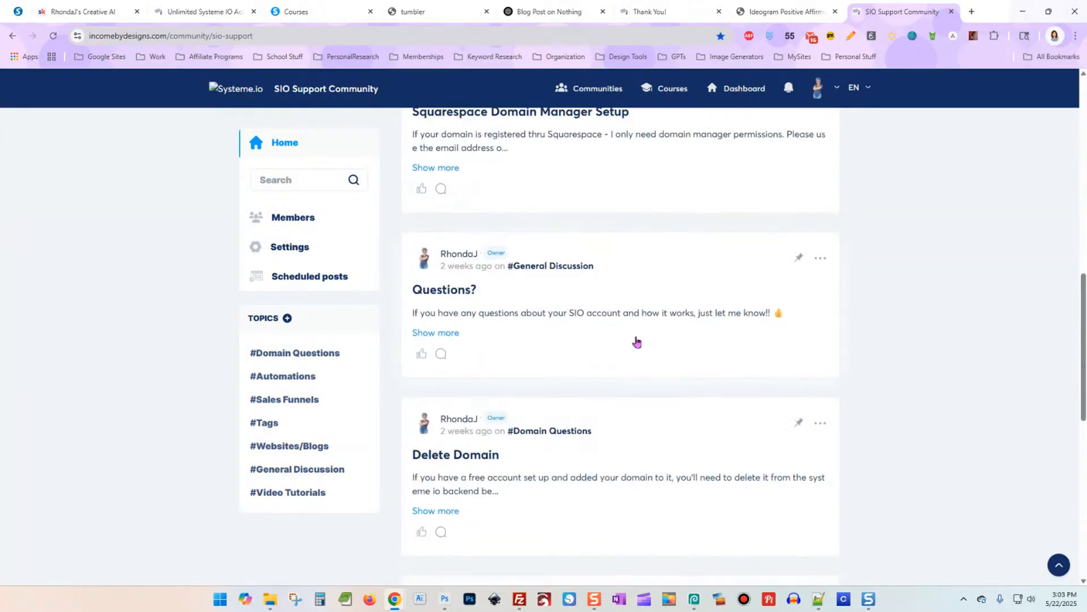
pyautogui.scroll(-9, 637, 342)
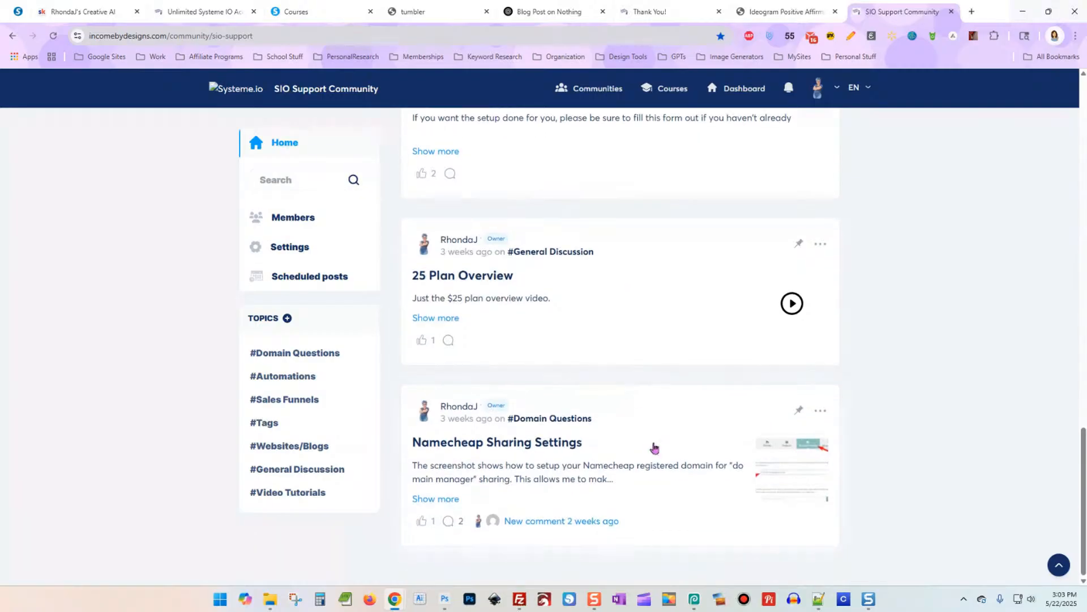
pyautogui.click(791, 468)
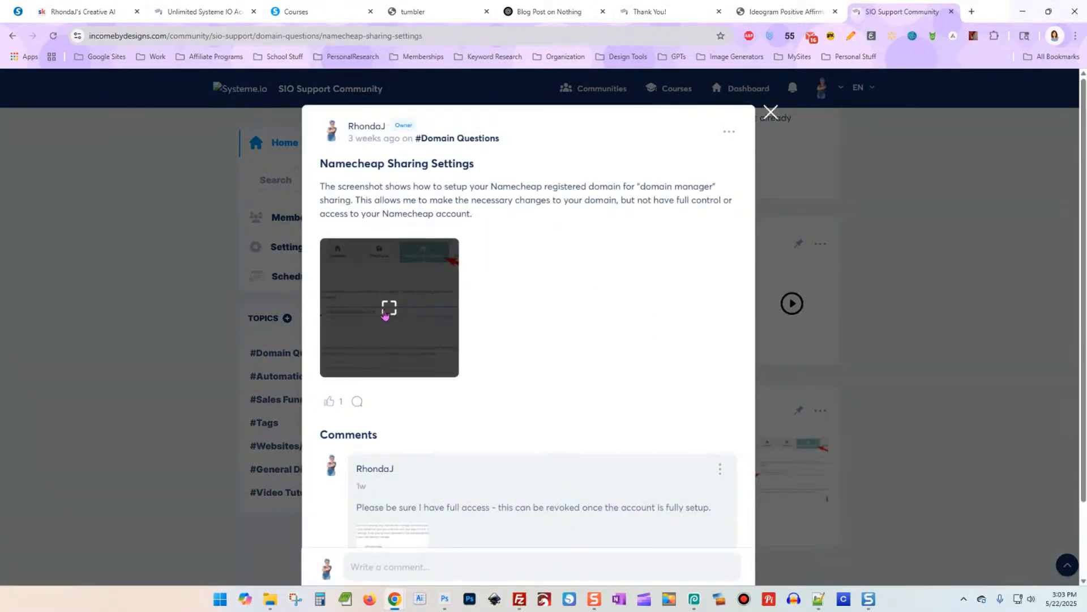
pyautogui.click(385, 314)
pyautogui.click(1052, 105)
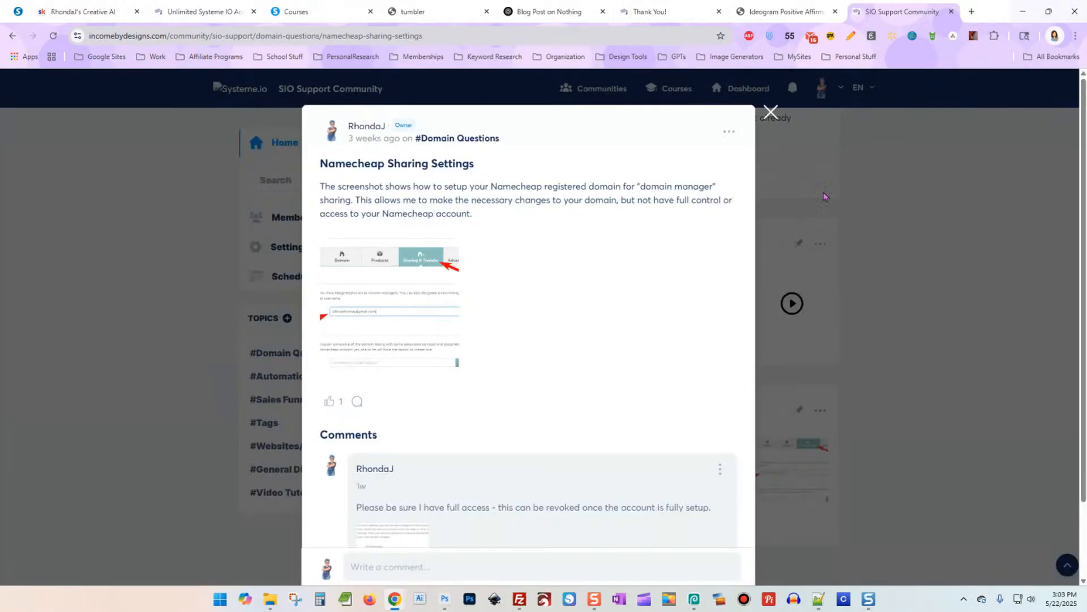
pyautogui.click(771, 112)
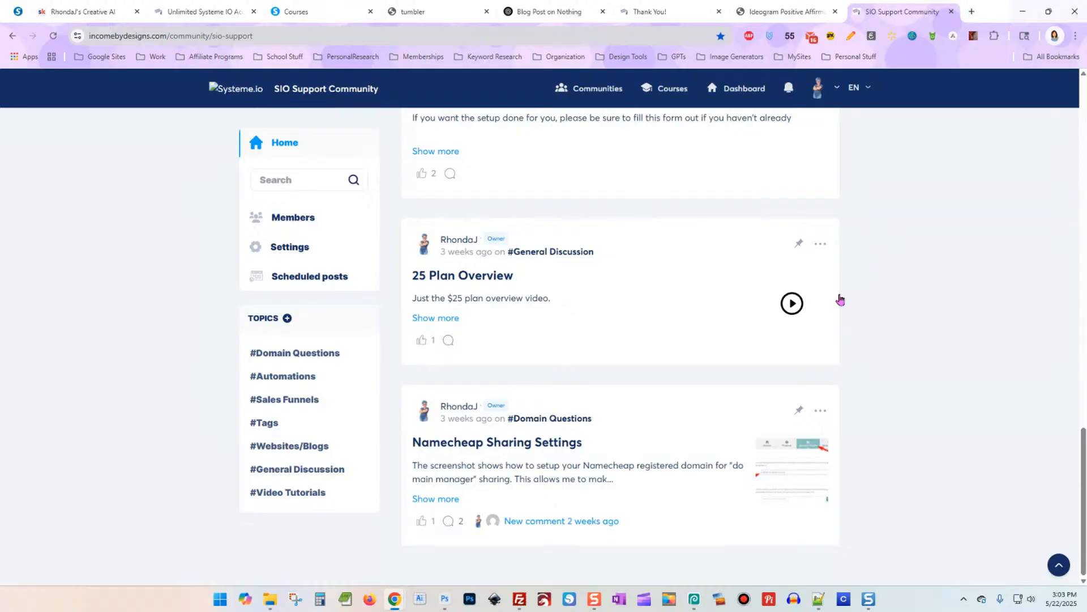
# Step: View the community's scheduled posts page and examine the scheduling options in the new post form without creating a post
pyautogui.scroll(10, 840, 301)
pyautogui.scroll(10, 841, 300)
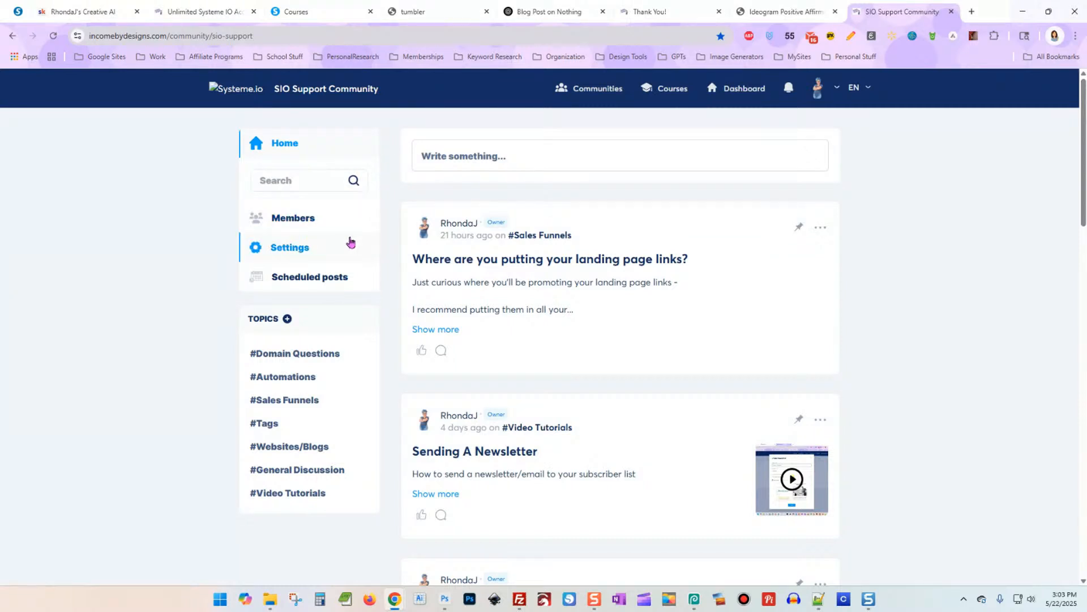
pyautogui.click(340, 278)
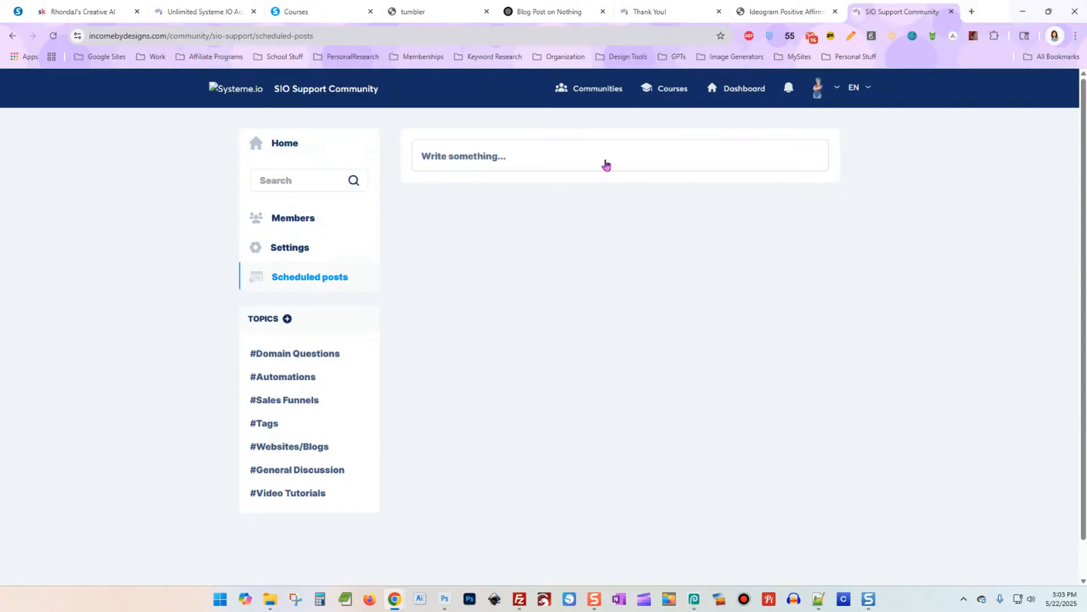
pyautogui.click(606, 164)
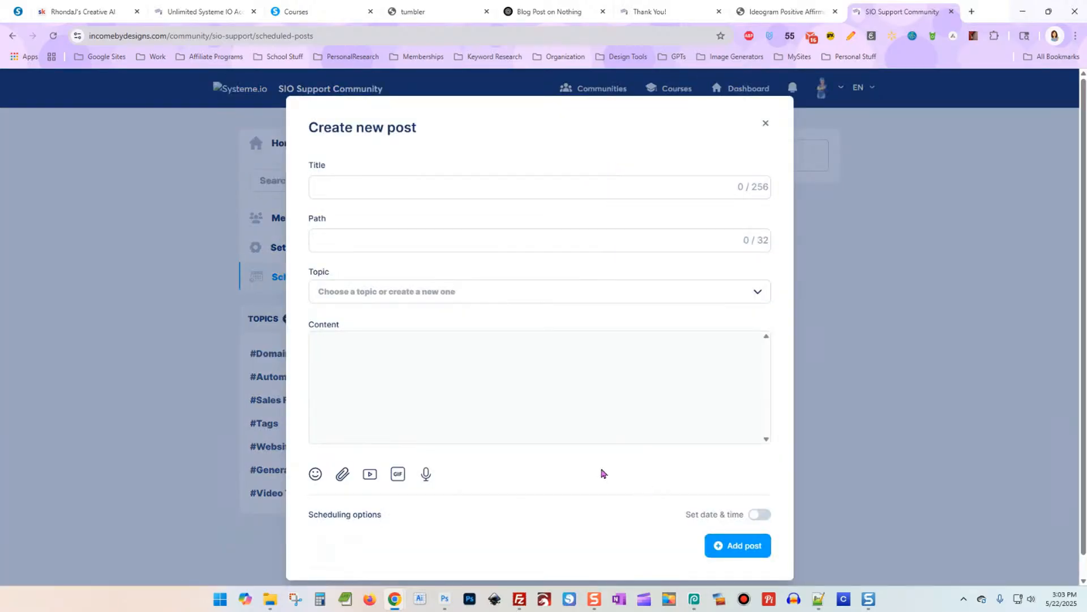
pyautogui.click(765, 126)
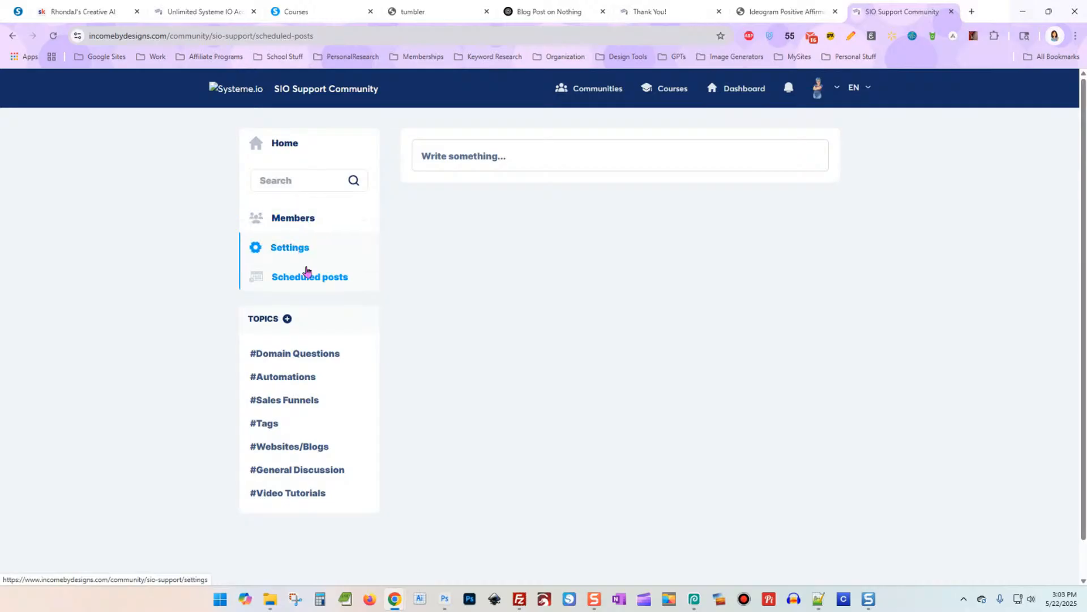
# Step: Filter the community by the Domain Questions topic and look through its pinned and regular posts
pyautogui.click(308, 354)
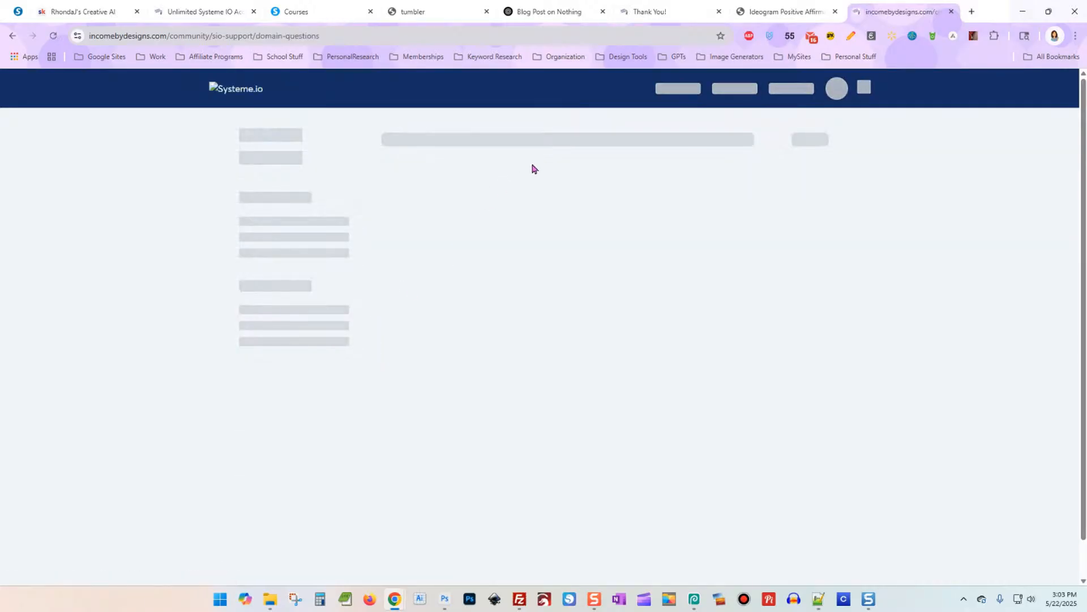
pyautogui.scroll(-2, 663, 266)
pyautogui.scroll(-4, 670, 278)
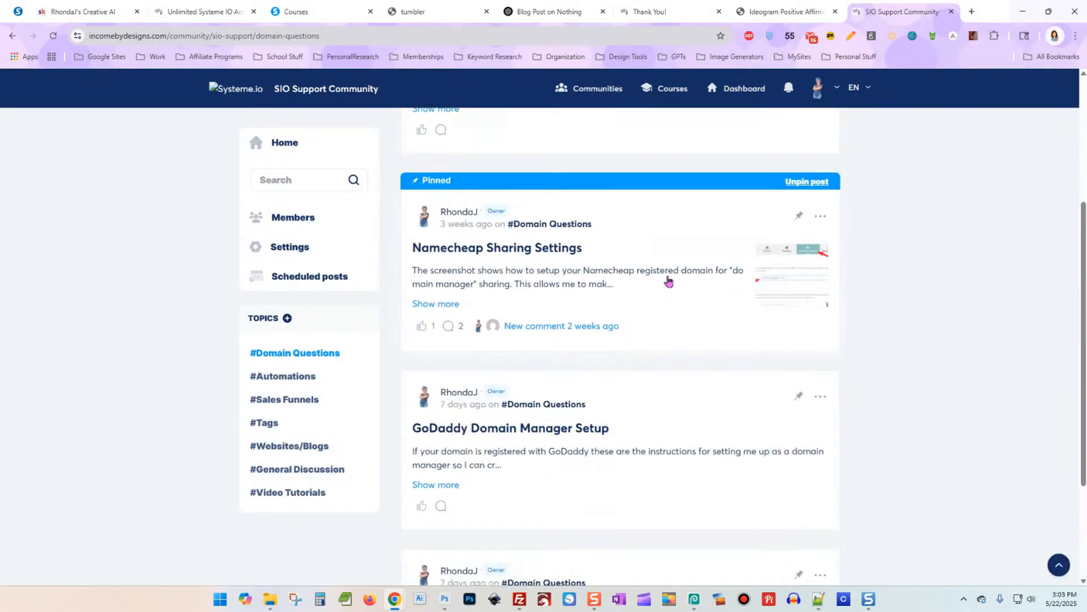
pyautogui.scroll(4, 689, 362)
pyautogui.scroll(2, 692, 368)
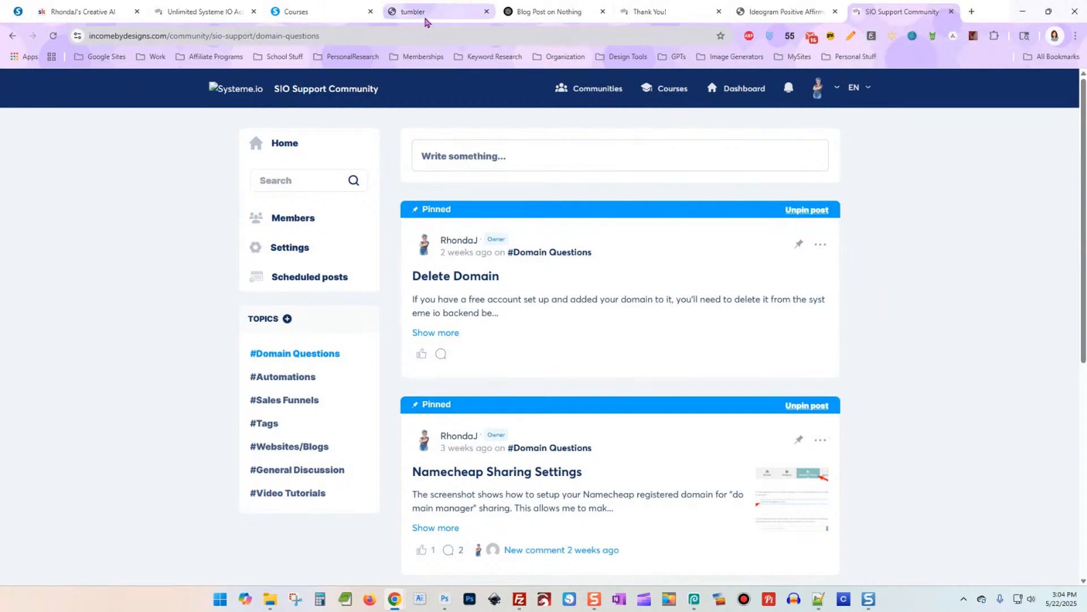
# Step: Close the support community, Ideogram affirmation prompts PDF and Thank You page, and return to the systeme.io Courses list
pyautogui.click(951, 11)
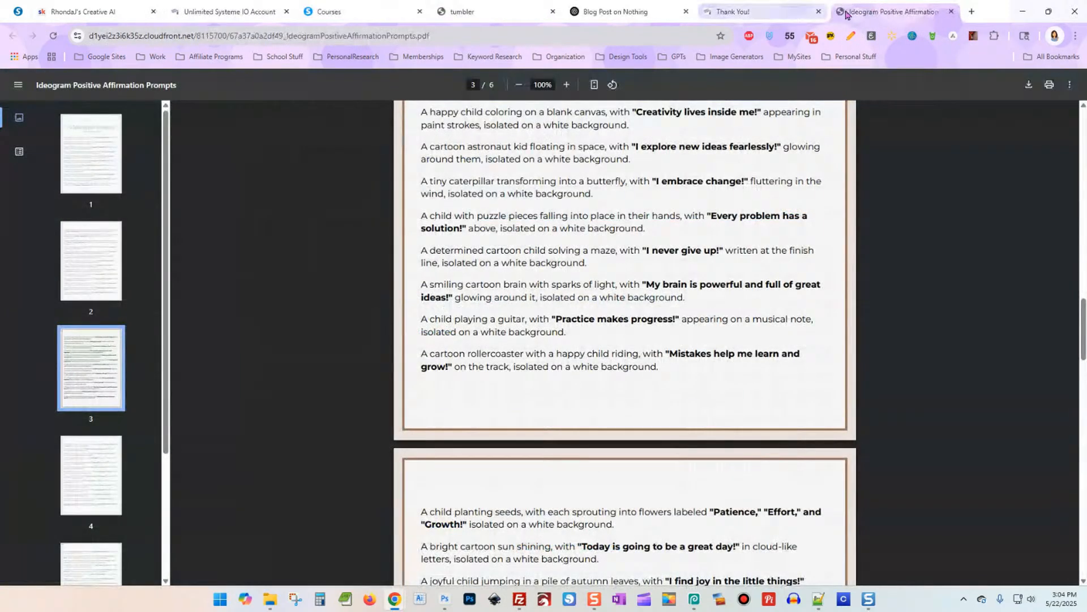
pyautogui.click(952, 11)
pyautogui.click(629, 12)
pyautogui.click(759, 11)
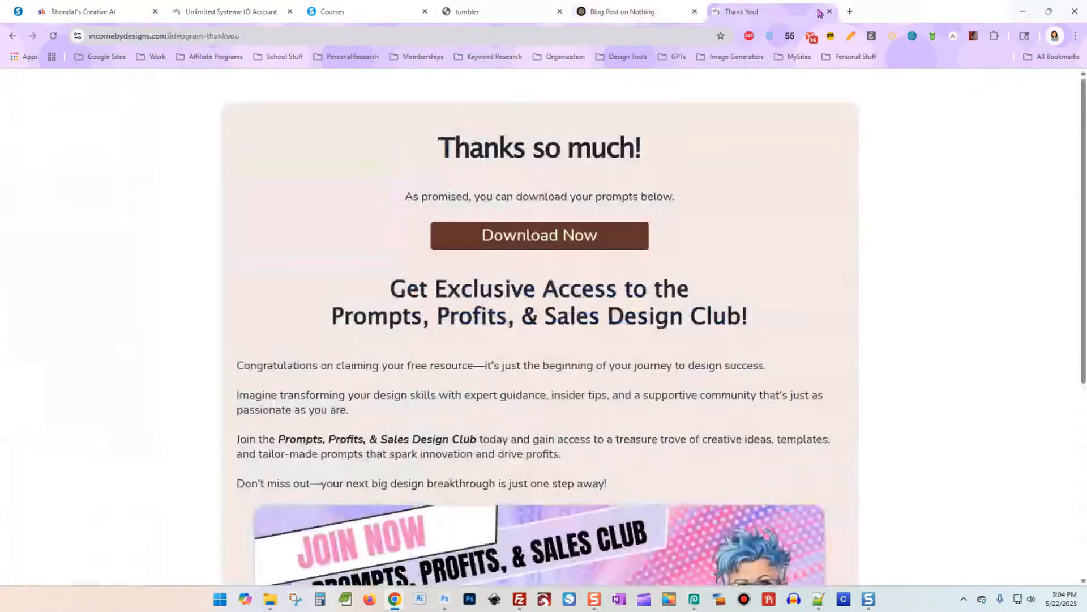
pyautogui.click(830, 11)
pyautogui.click(419, 12)
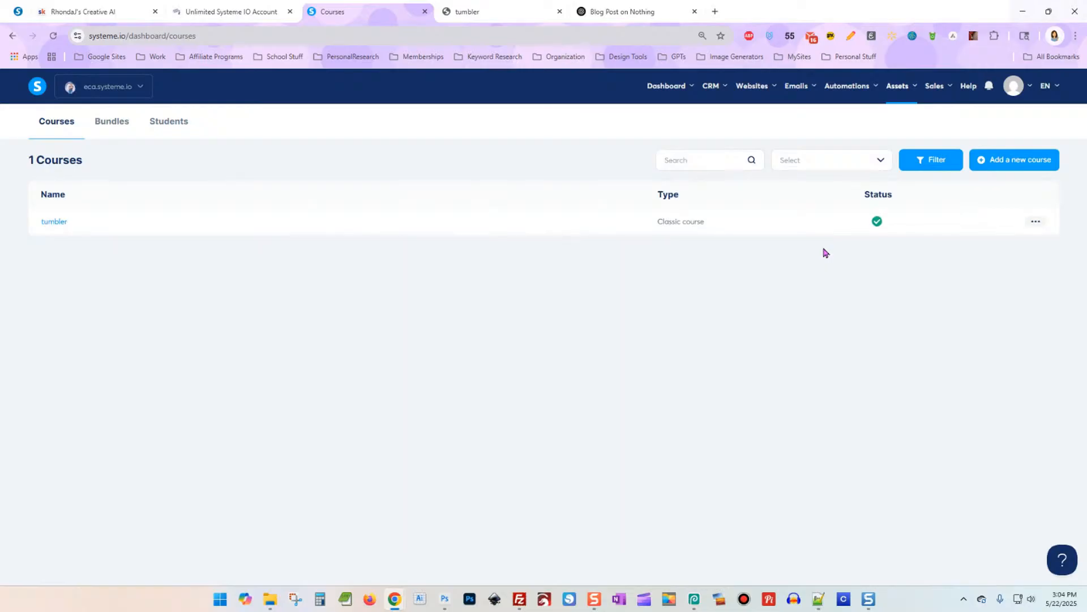
# Step: Open the tumbler course and add a new module named "Module 2"
pyautogui.click(53, 221)
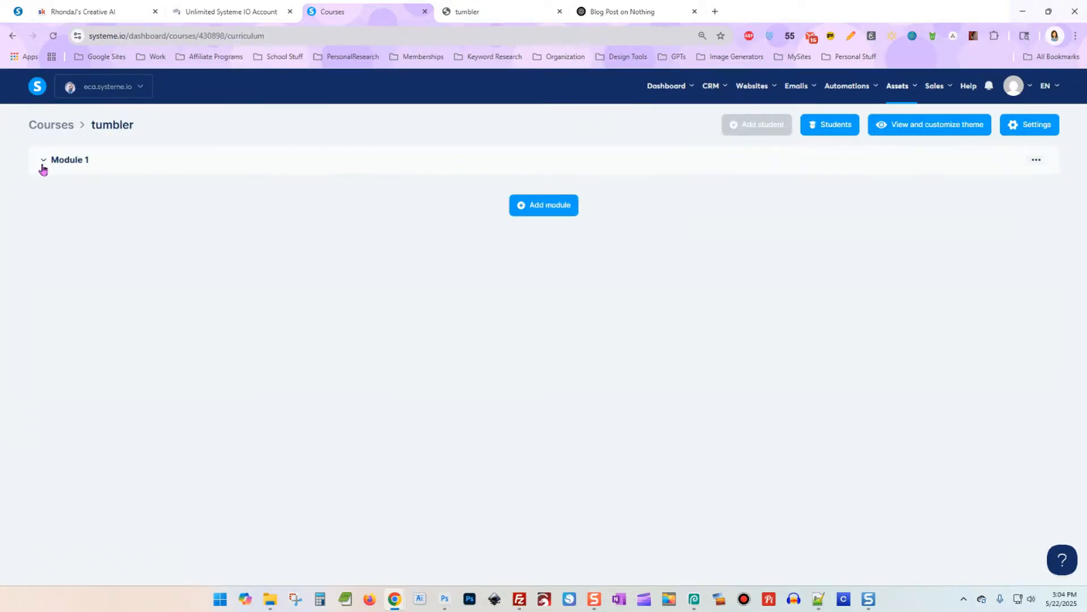
pyautogui.click(552, 205)
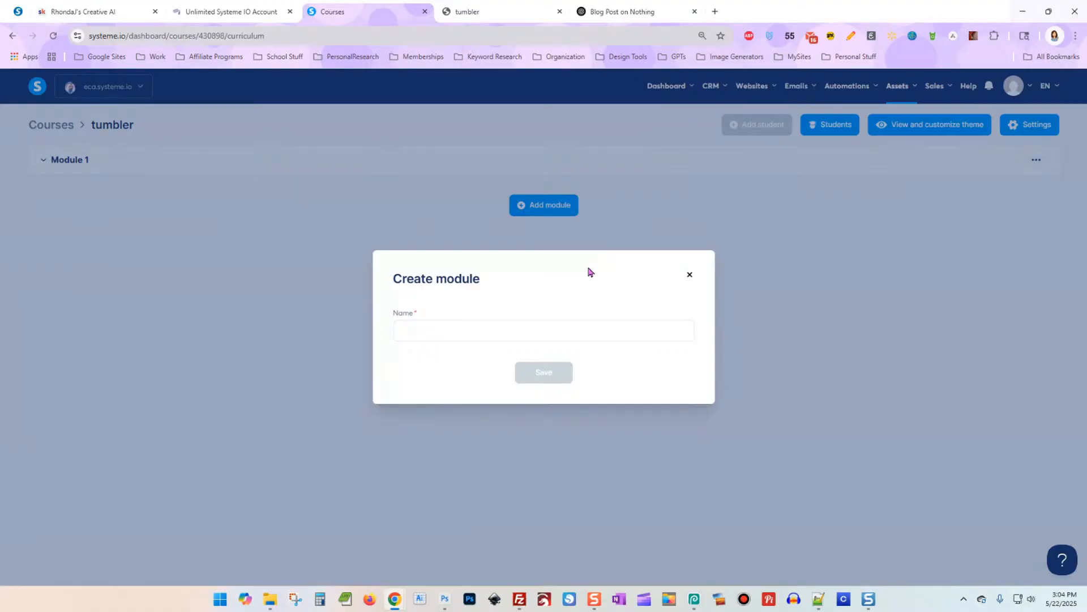
pyautogui.click(591, 334)
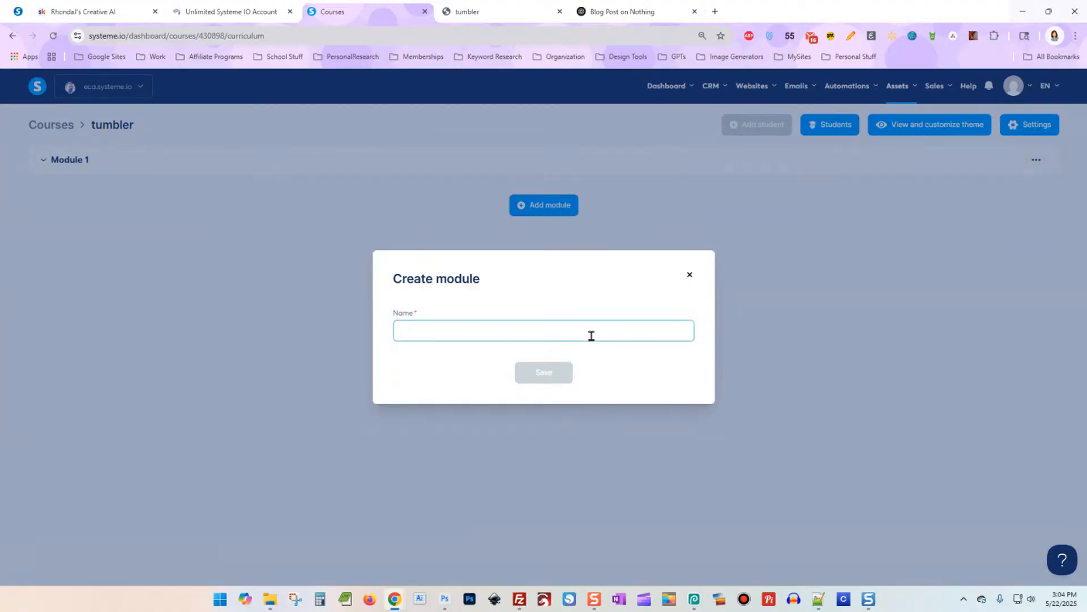
pyautogui.write('Mod')
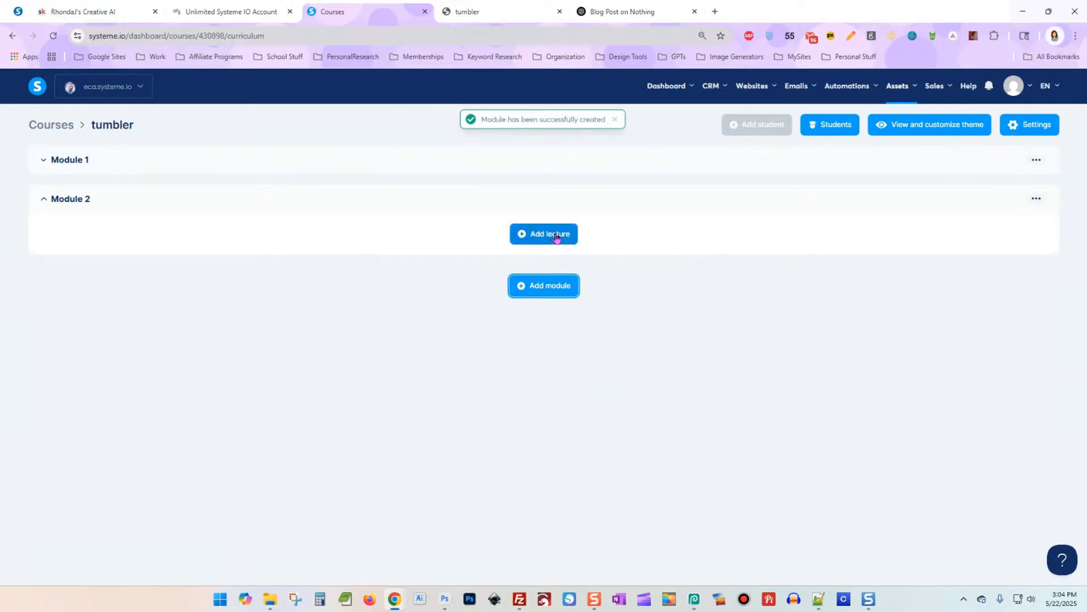
# Step: Create a lecture named "Lesson 1" in Module 2 with comments disabled, using the template with the large photo under the heading
pyautogui.click(555, 235)
pyautogui.click(494, 179)
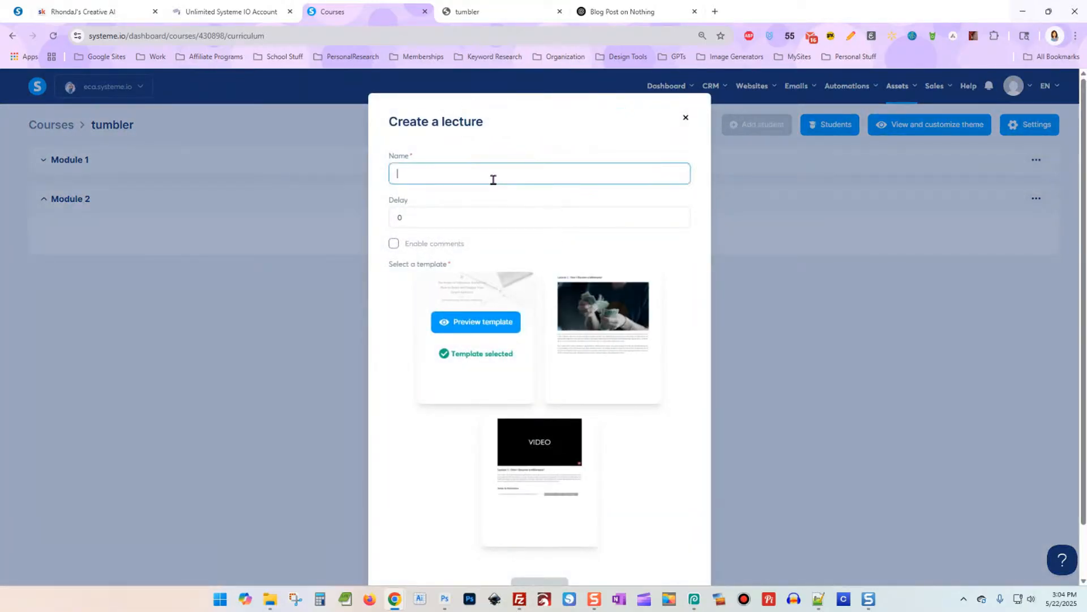
pyautogui.write('Lesson')
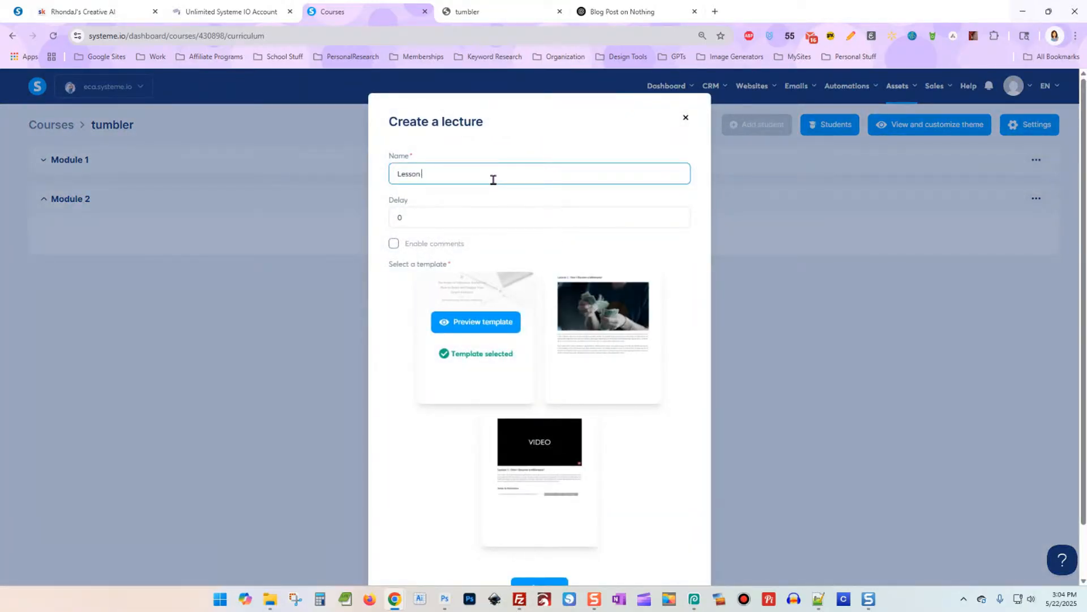
pyautogui.write(' 1')
pyautogui.click(393, 244)
pyautogui.click(393, 245)
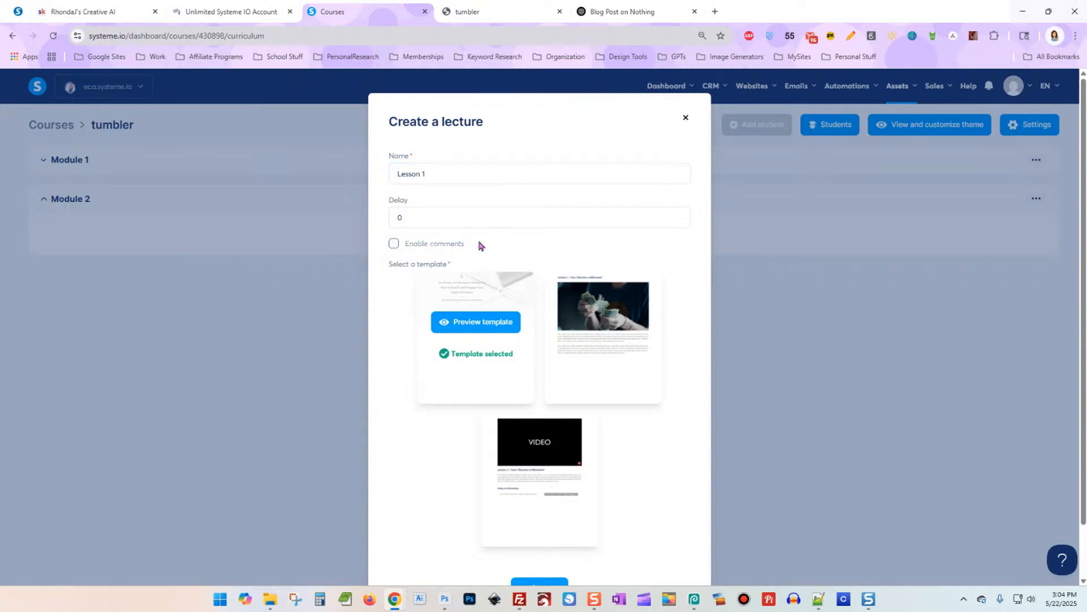
pyautogui.scroll(-1, 651, 292)
pyautogui.moveTo(604, 305)
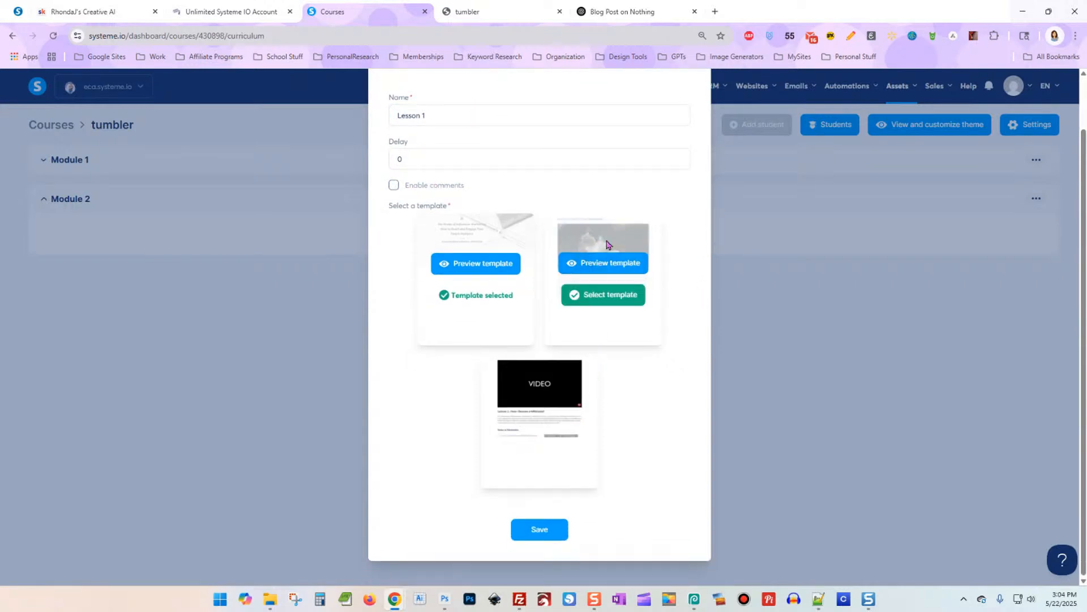
pyautogui.click(616, 295)
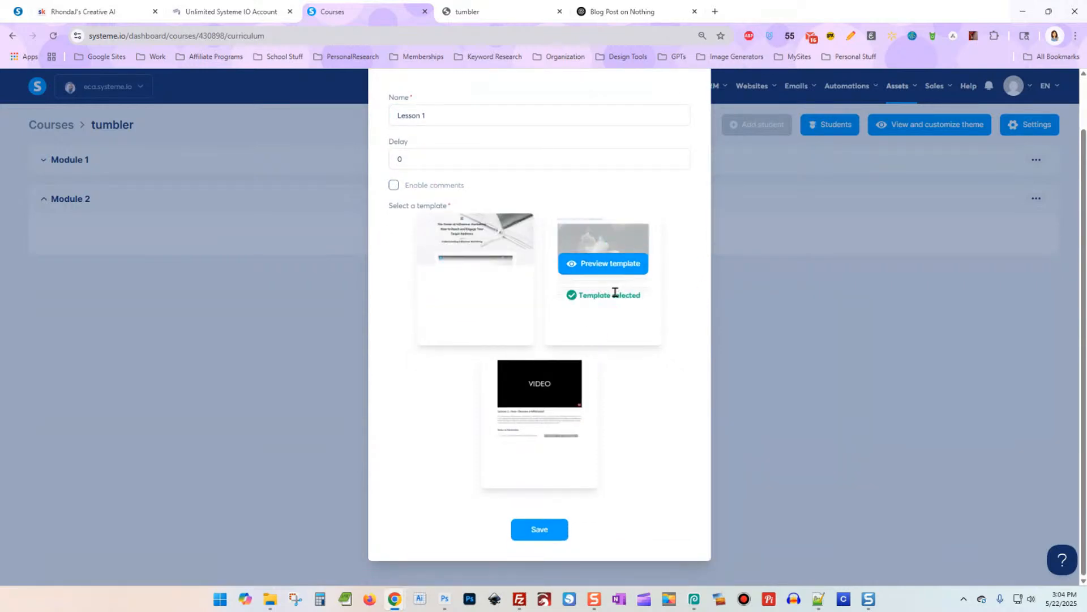
pyautogui.click(540, 529)
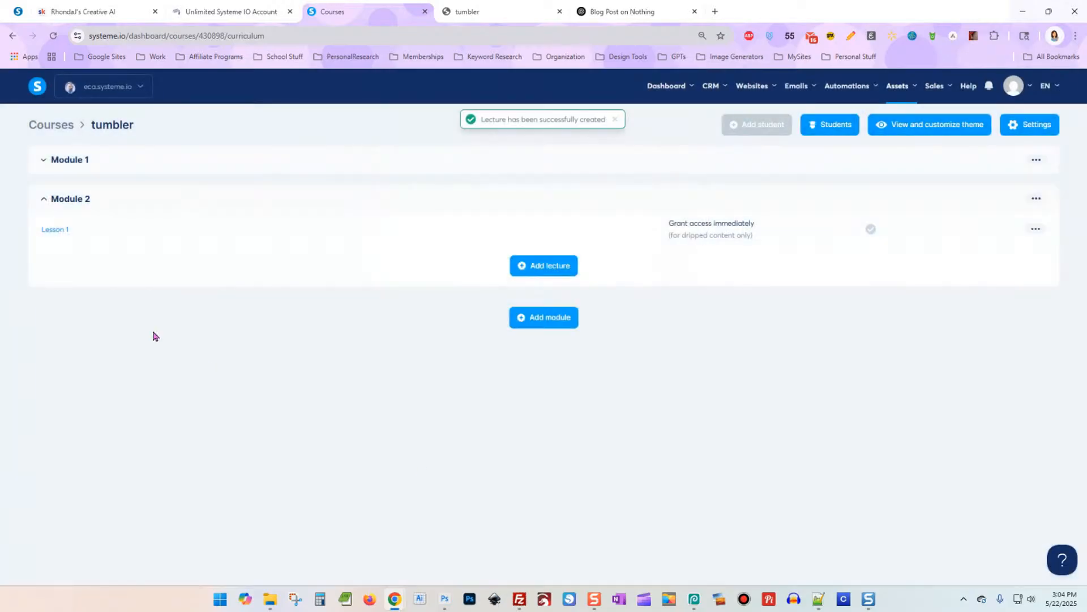
# Step: Open the settings of Module 2's Lesson 1, read the Delay help text, and save with the delay at 0
pyautogui.click(1034, 229)
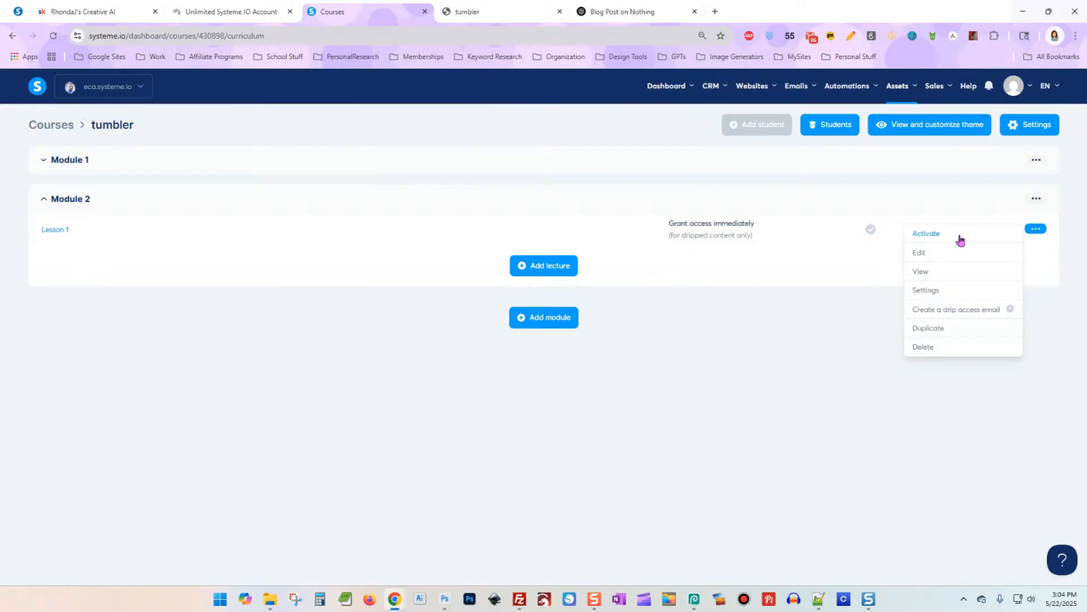
pyautogui.click(915, 290)
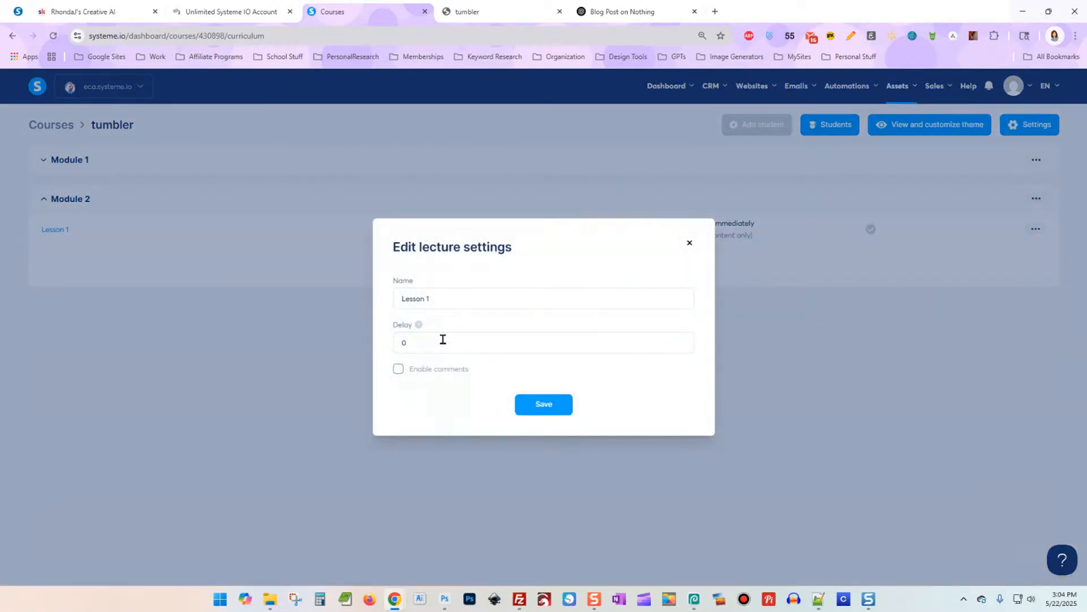
pyautogui.click(443, 340)
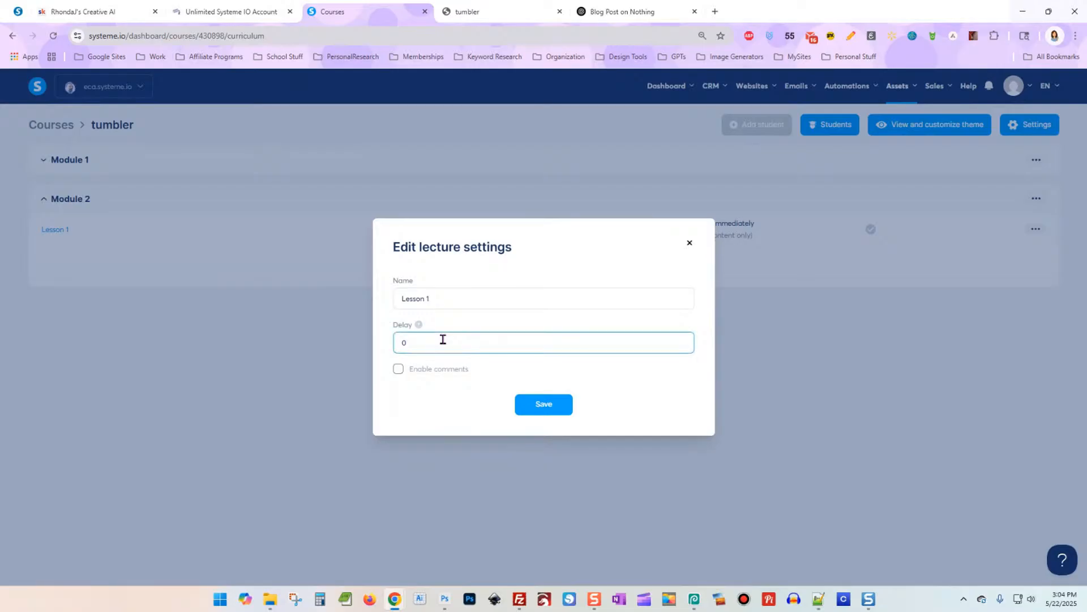
pyautogui.click(418, 326)
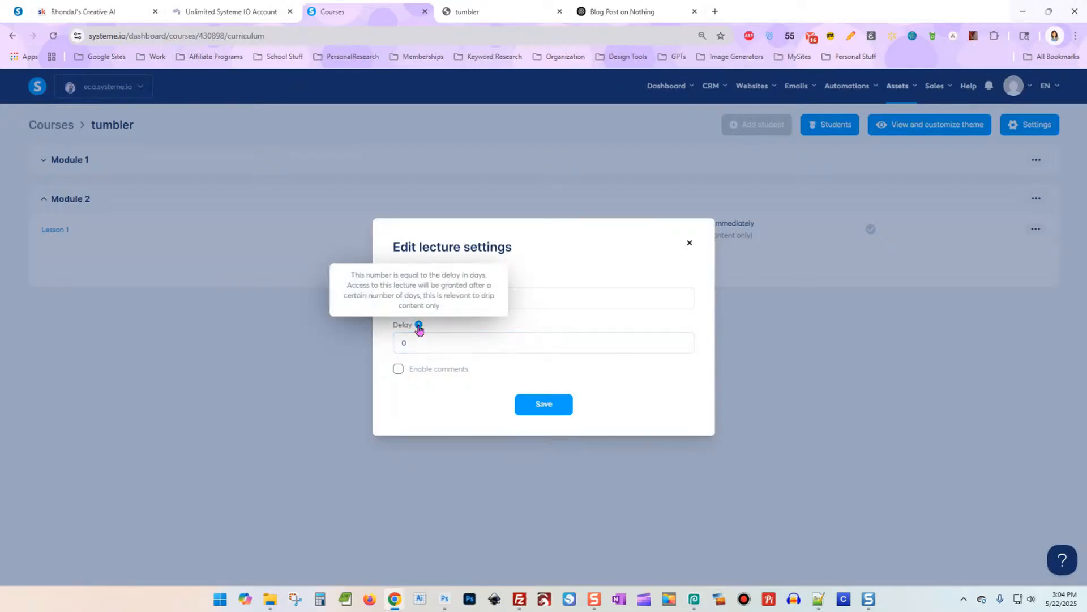
pyautogui.click(448, 344)
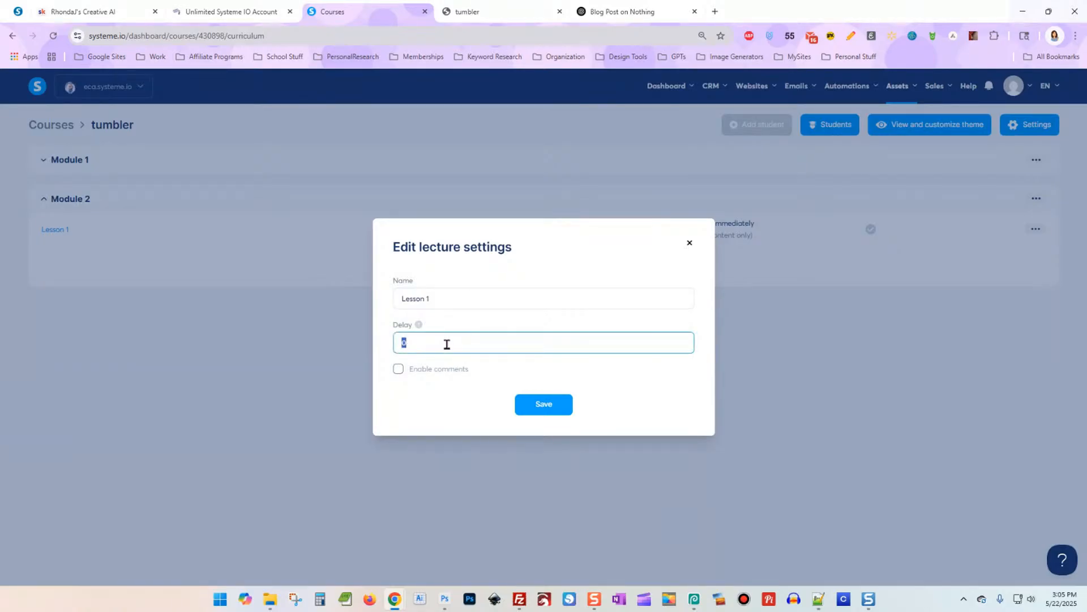
pyautogui.click(540, 405)
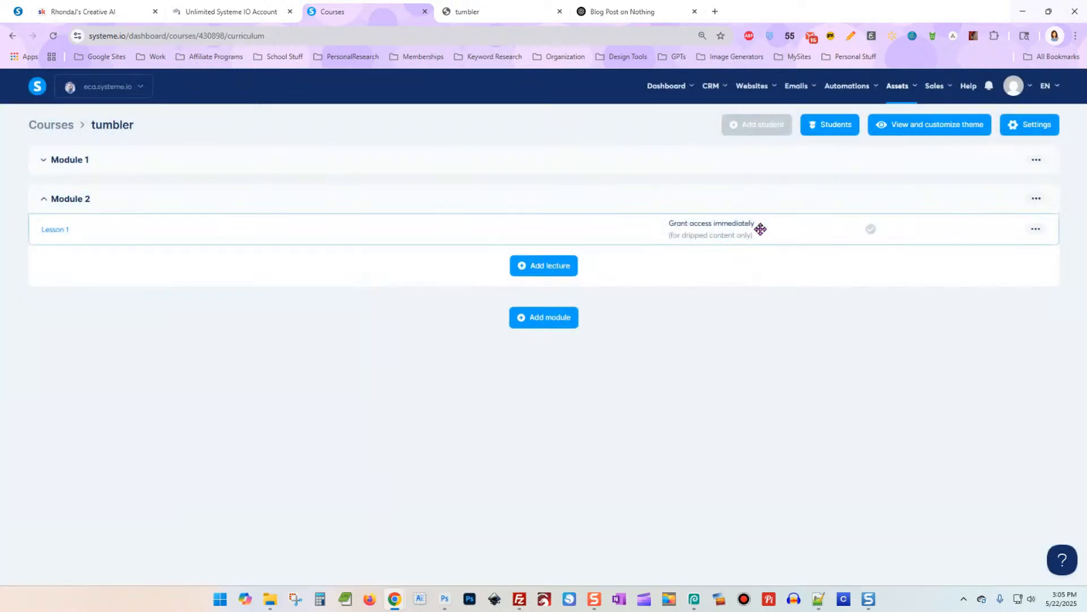
# Step: Activate Lesson 1 in Module 2
pyautogui.click(1036, 234)
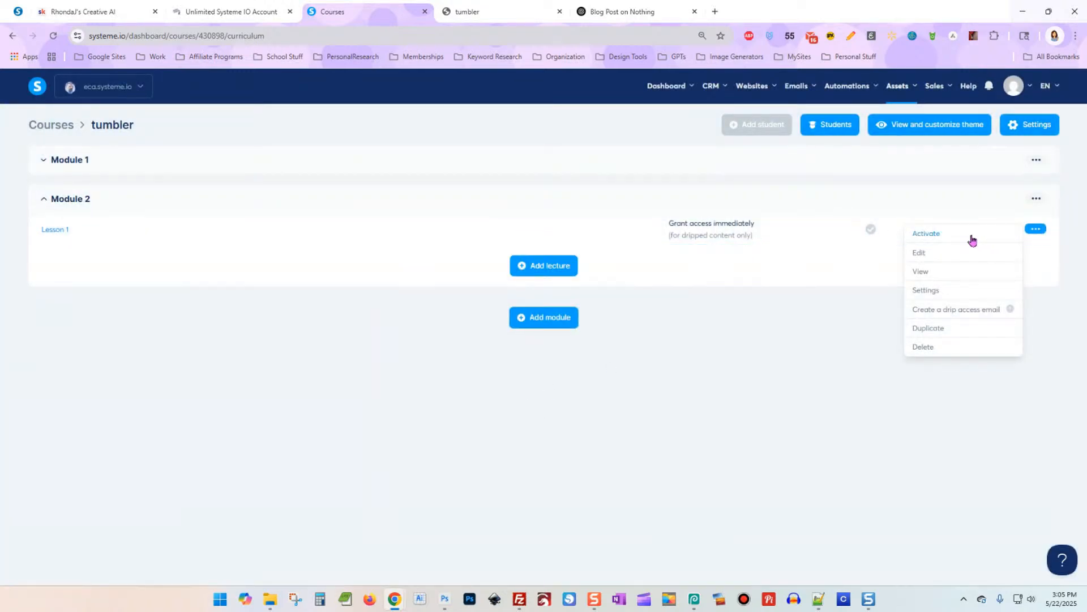
pyautogui.click(971, 237)
pyautogui.click(605, 368)
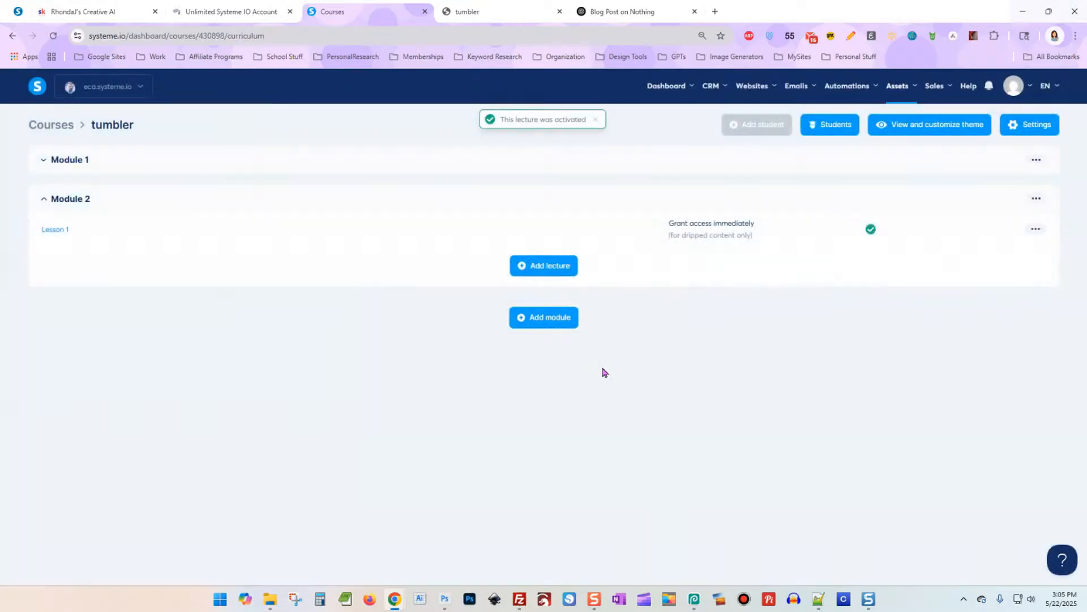
# Step: Reload the tumbler course's student view and look through Lesson 1 of Module 2
pyautogui.click(553, 12)
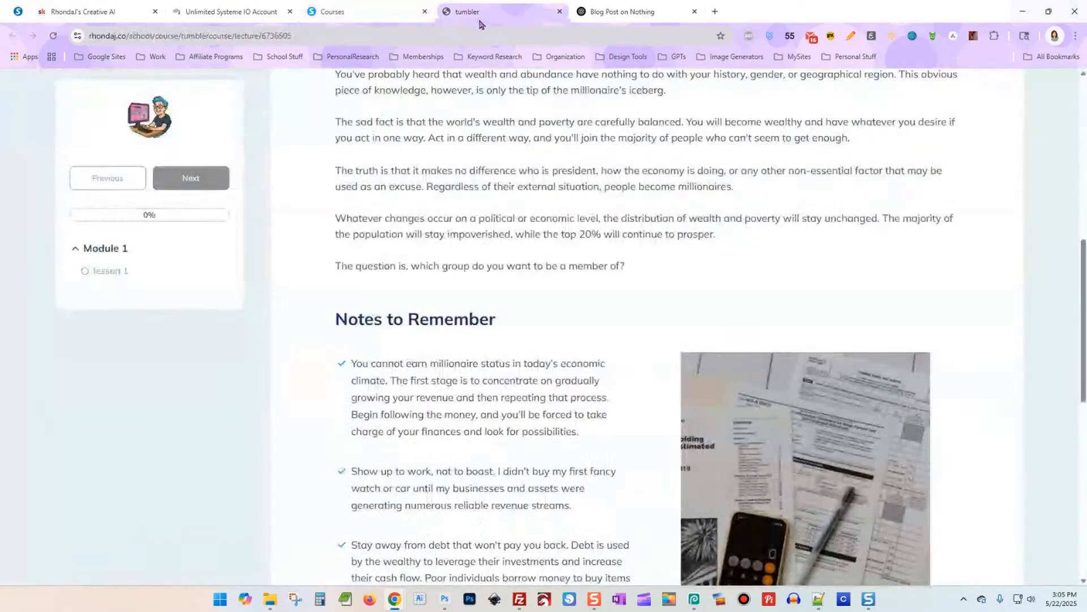
pyautogui.click(53, 35)
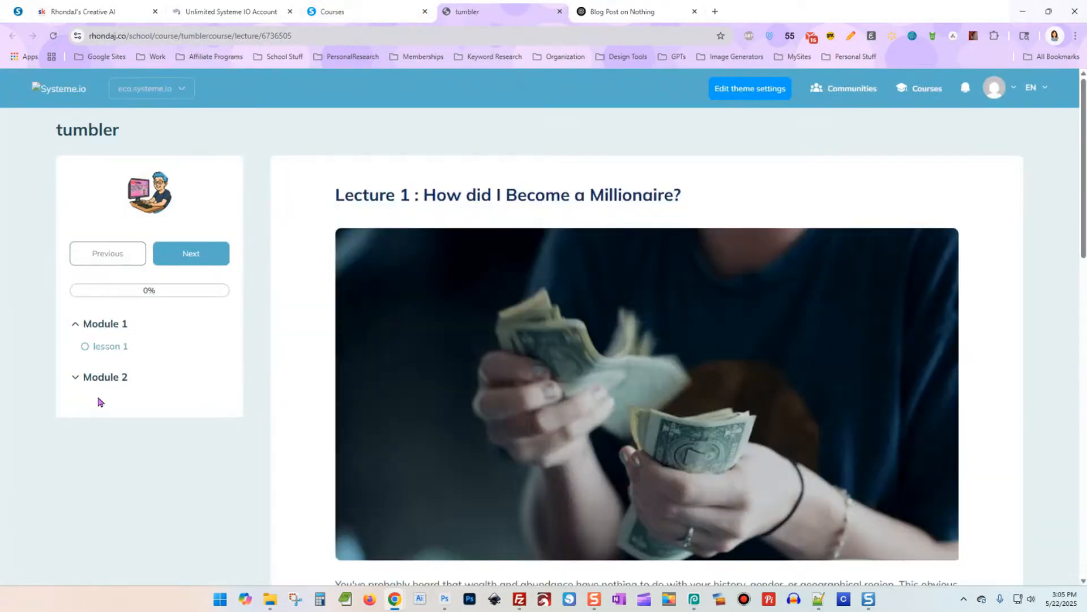
pyautogui.click(77, 378)
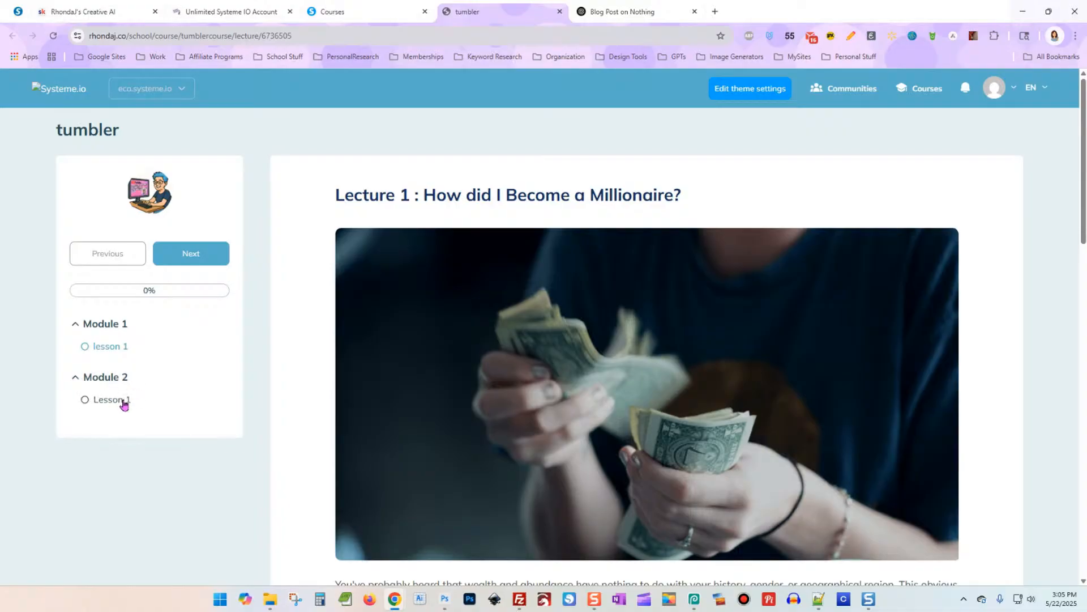
pyautogui.click(122, 403)
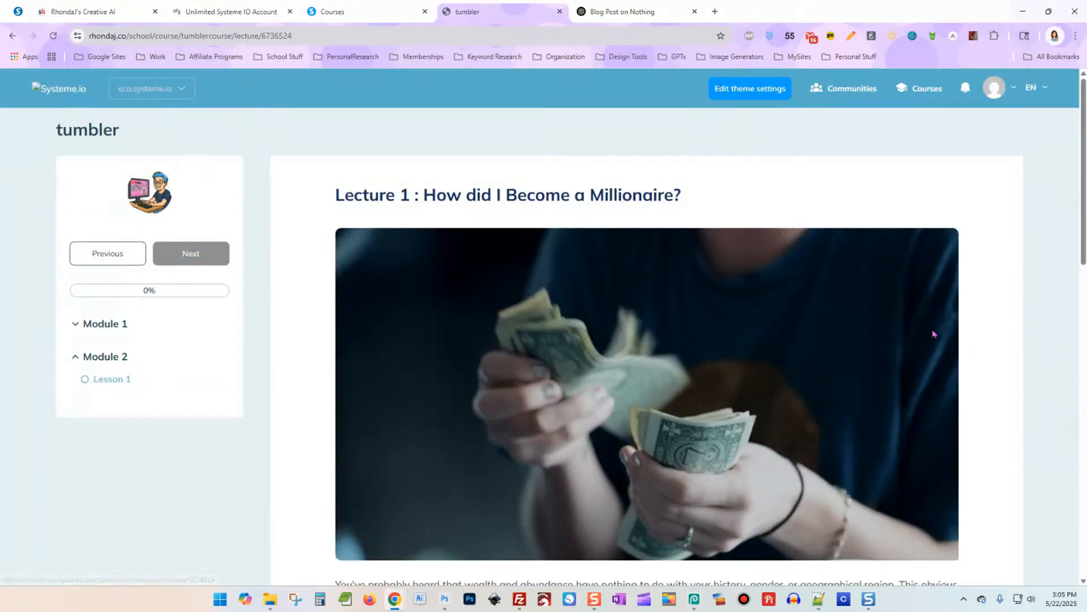
pyautogui.scroll(-4, 918, 340)
pyautogui.scroll(-8, 919, 340)
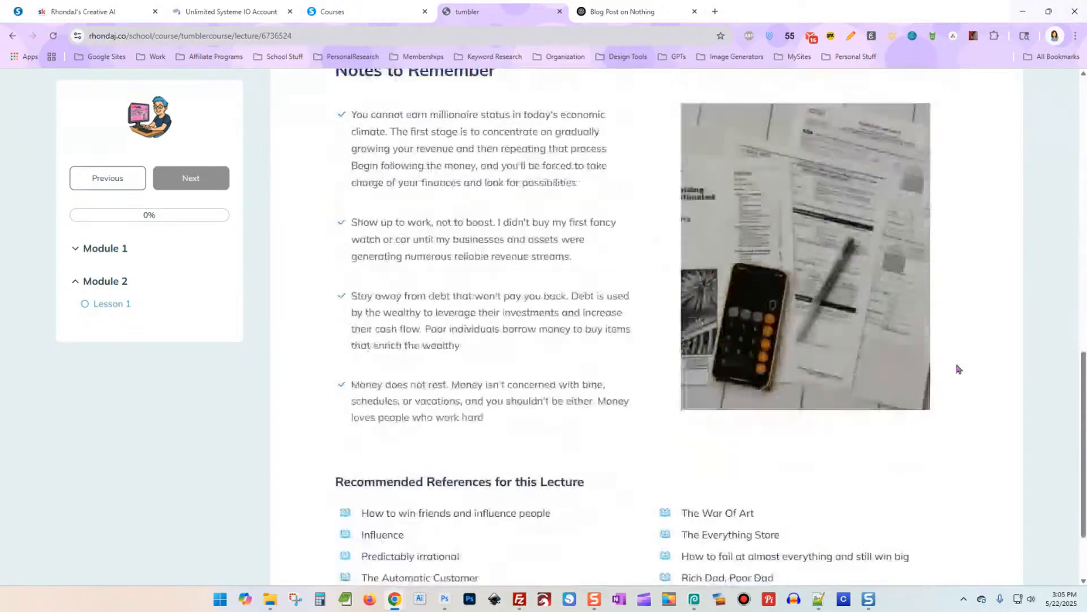
pyautogui.scroll(12, 957, 370)
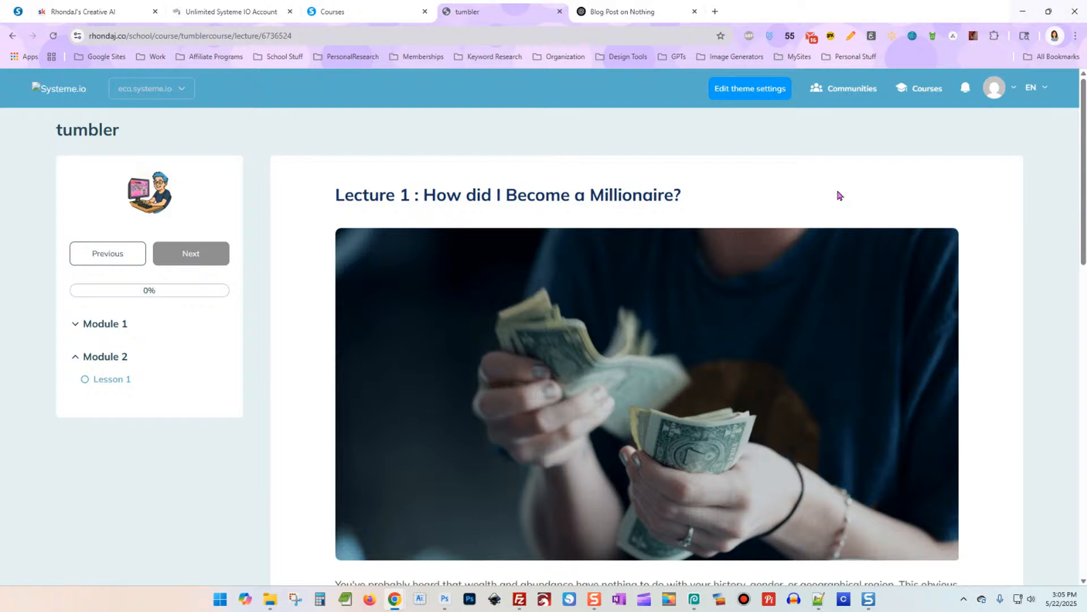
# Step: Open the bookmarked Prompt Library course in a new tab and view the site's catalogue of courses to explore
pyautogui.click(715, 13)
pyautogui.click(799, 58)
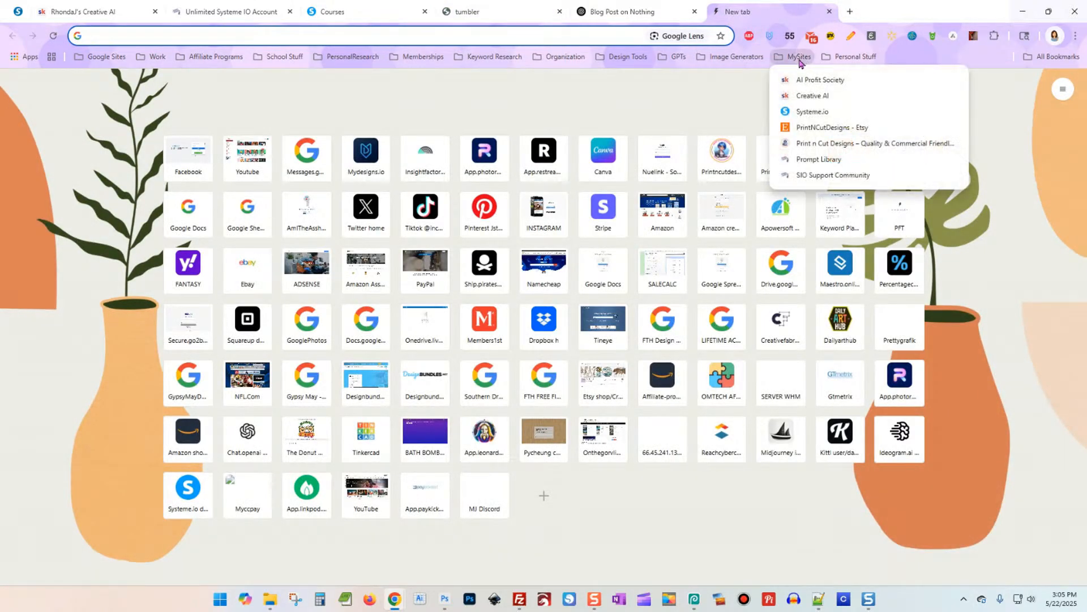
pyautogui.click(816, 159)
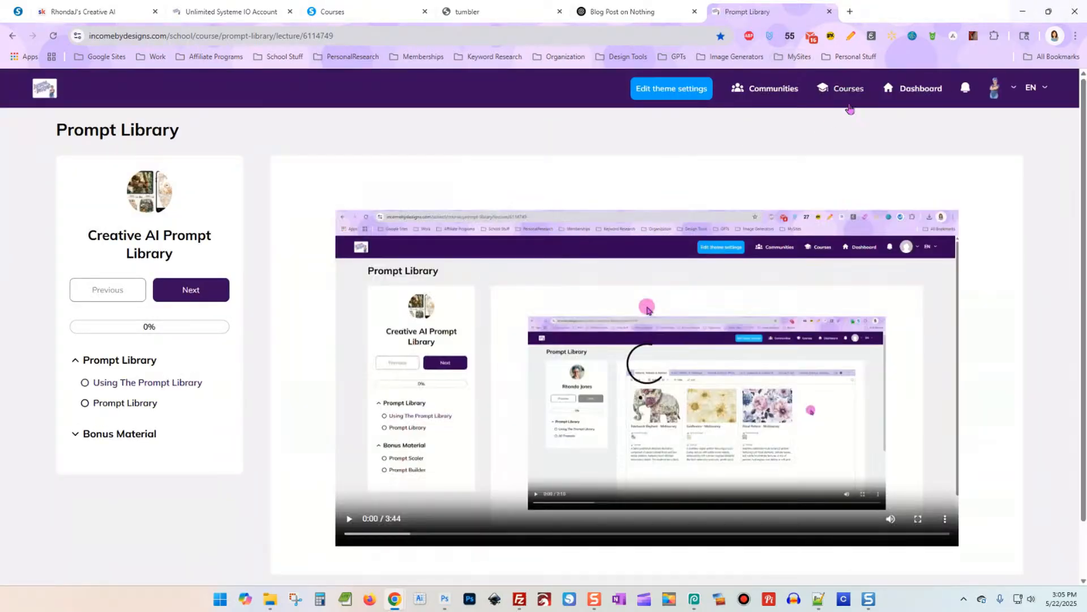
pyautogui.click(844, 89)
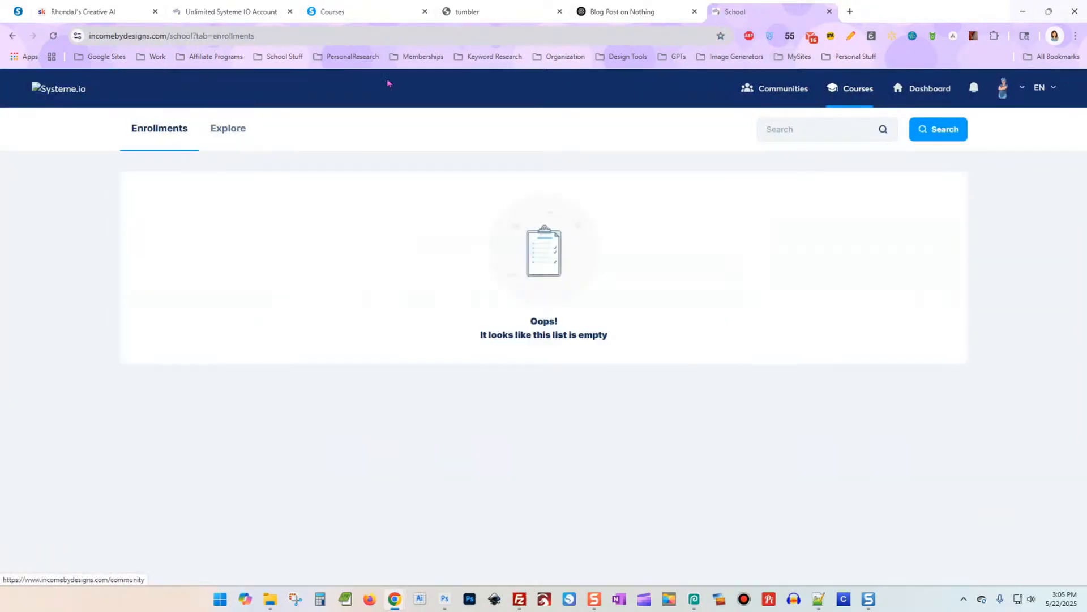
pyautogui.click(227, 128)
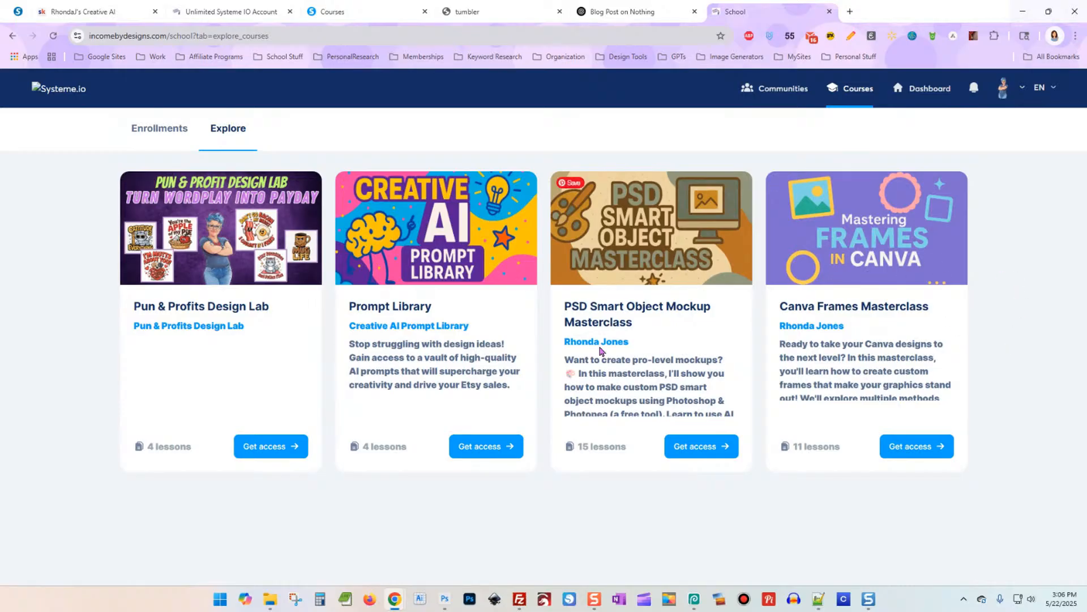
# Step: Open the PSD Smart Object Mockup Masterclass and examine its curriculum, expanding Modules #2 and #3
pyautogui.click(693, 450)
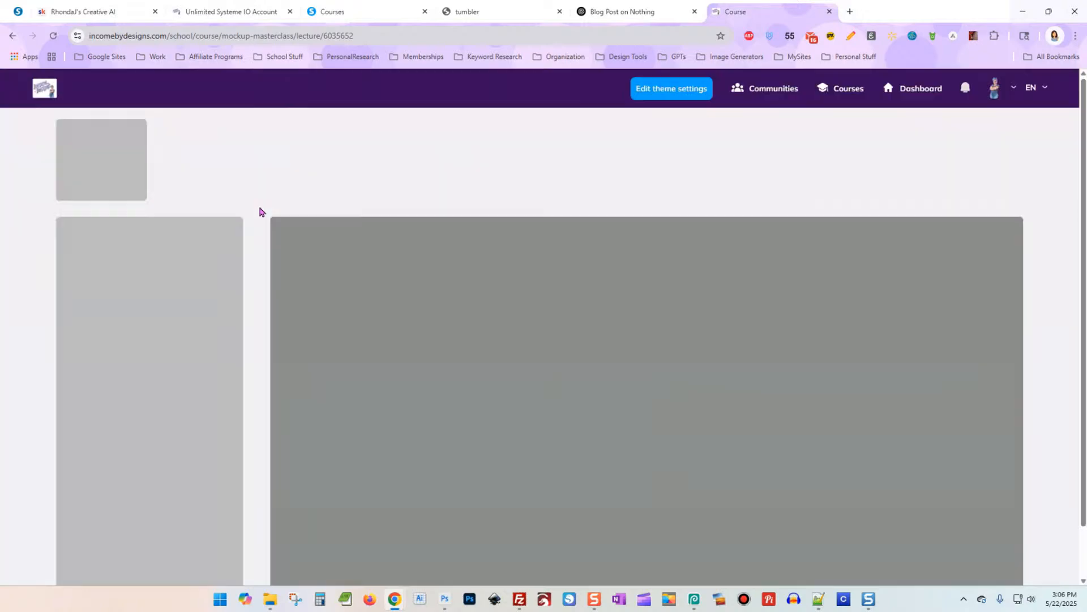
pyautogui.scroll(-5, 187, 340)
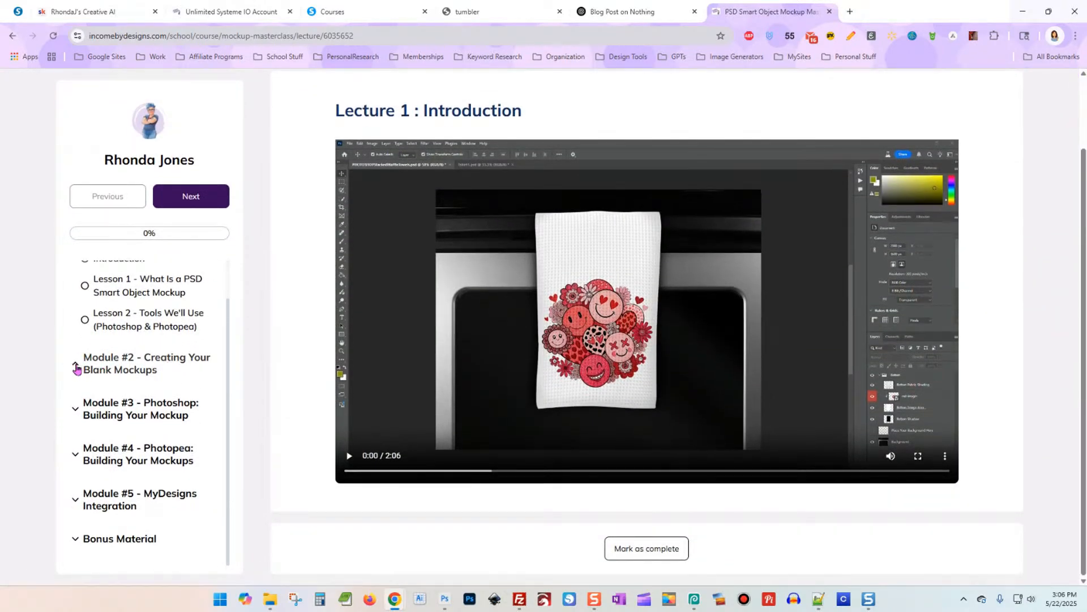
pyautogui.click(76, 366)
pyautogui.scroll(-1, 79, 397)
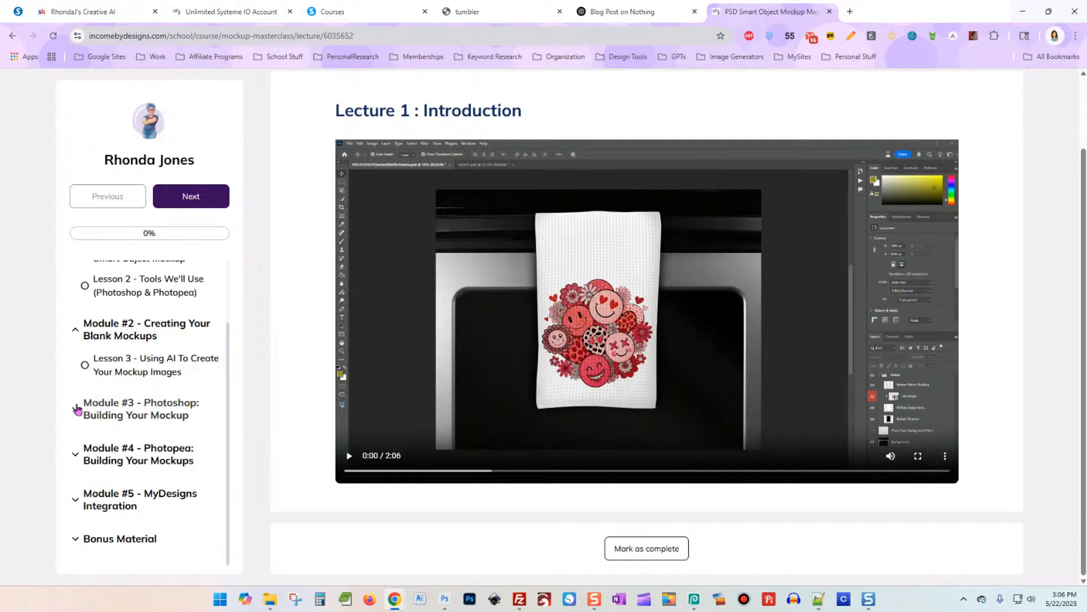
pyautogui.click(78, 405)
pyautogui.scroll(-3, 170, 417)
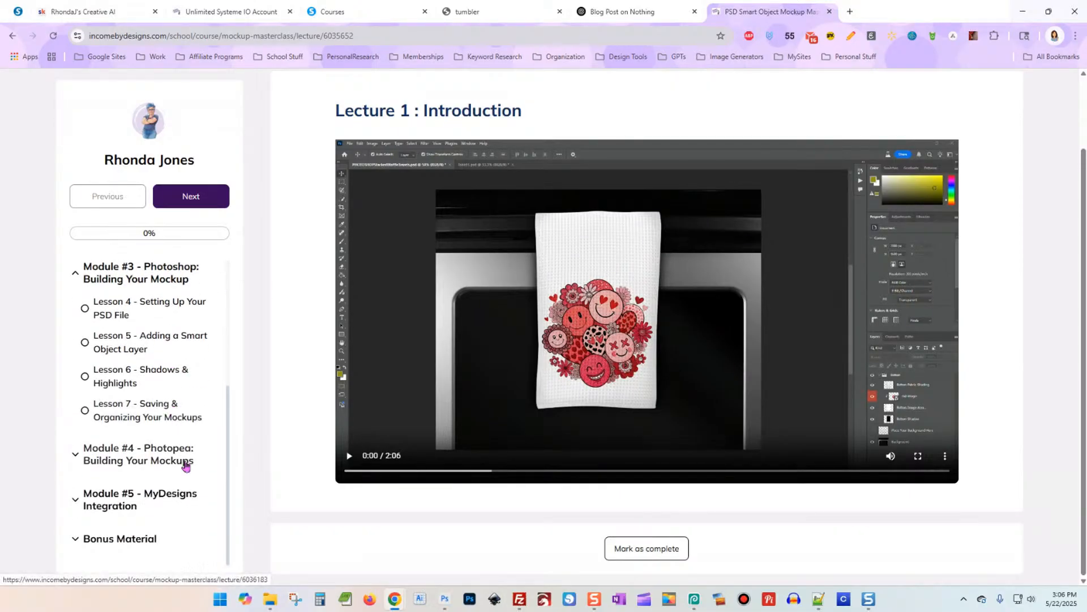
pyautogui.scroll(2, 754, 202)
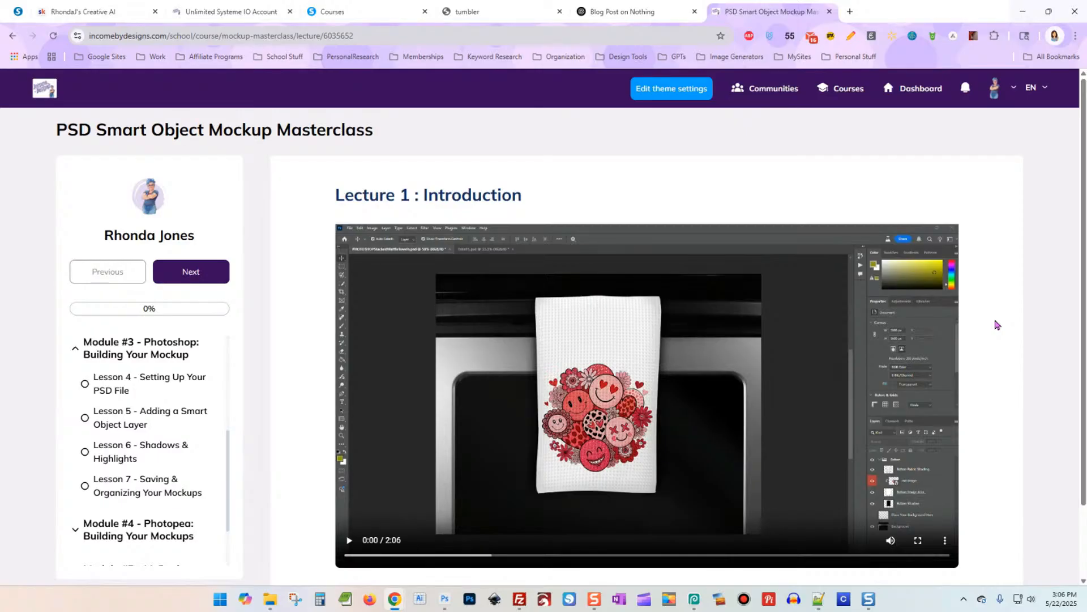
pyautogui.scroll(-4, 142, 487)
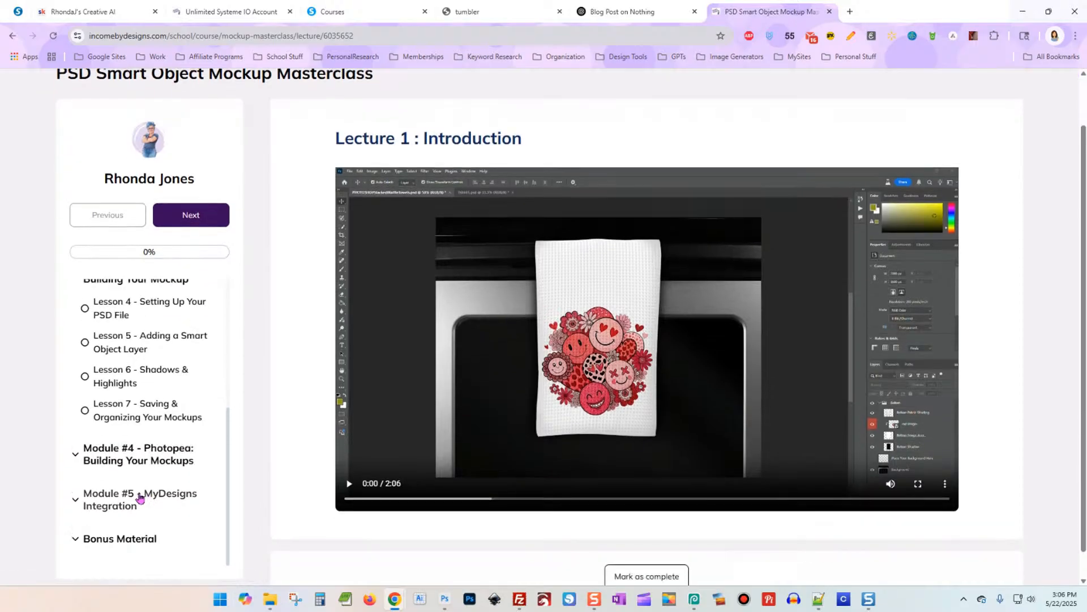
# Step: Open "Lesson 7 - Saving & Organizing Your Mockups" and look over its page layout and video
pyautogui.click(119, 419)
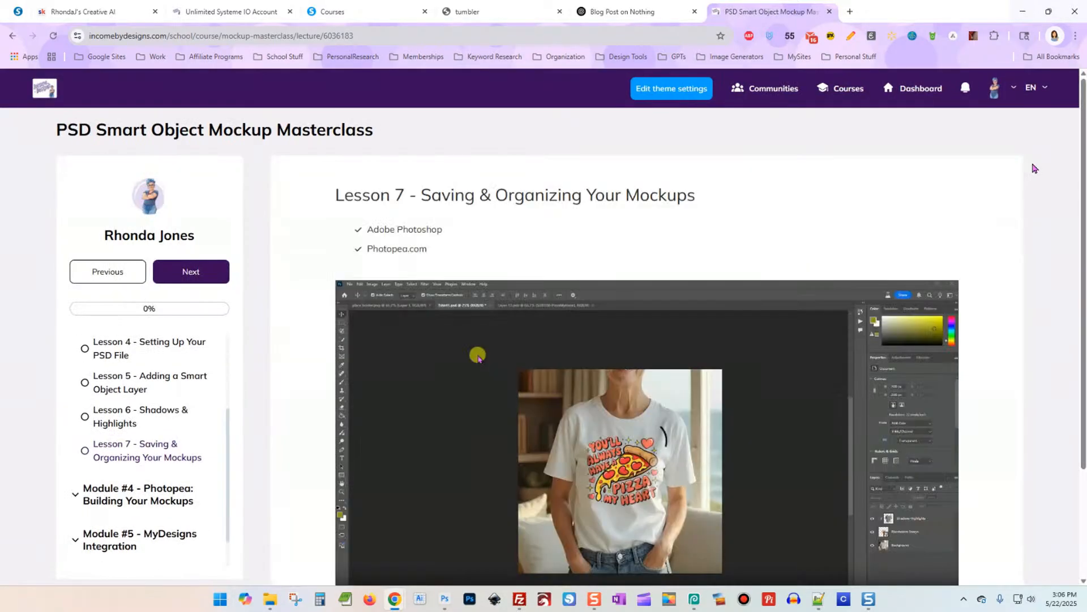
pyautogui.scroll(-2, 1039, 214)
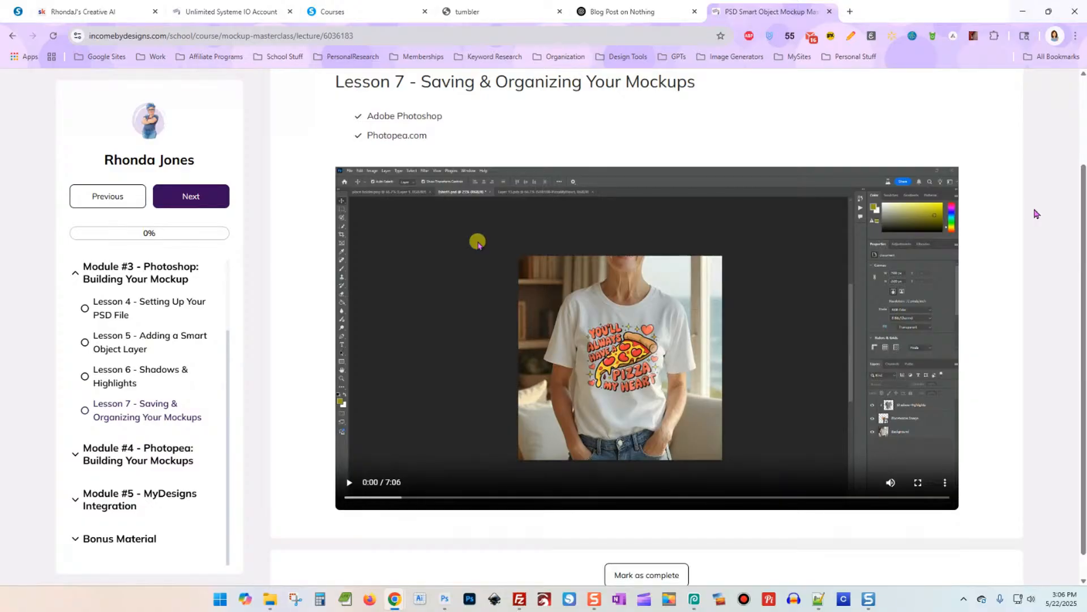
pyautogui.scroll(2, 1037, 214)
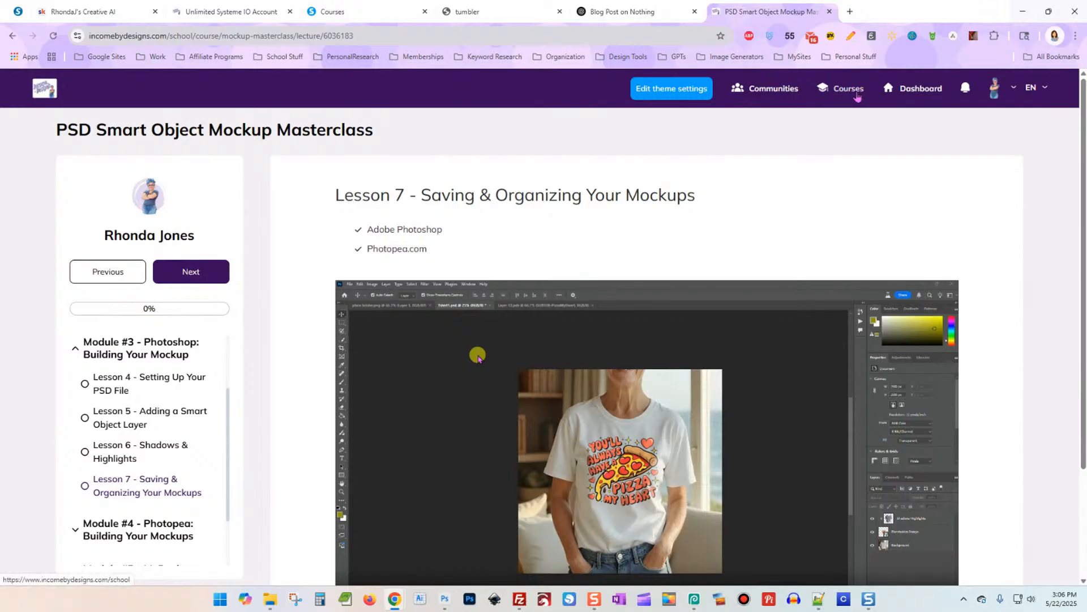
# Step: View the example site's communities and course catalogue, close it, and return to the tumbler course curriculum
pyautogui.click(788, 89)
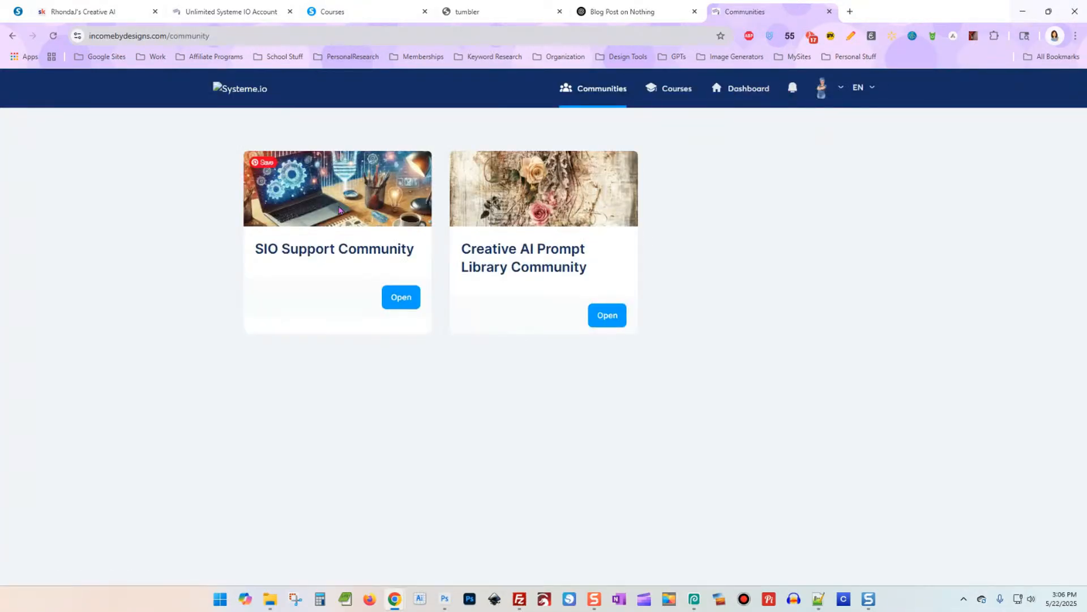
pyautogui.click(679, 90)
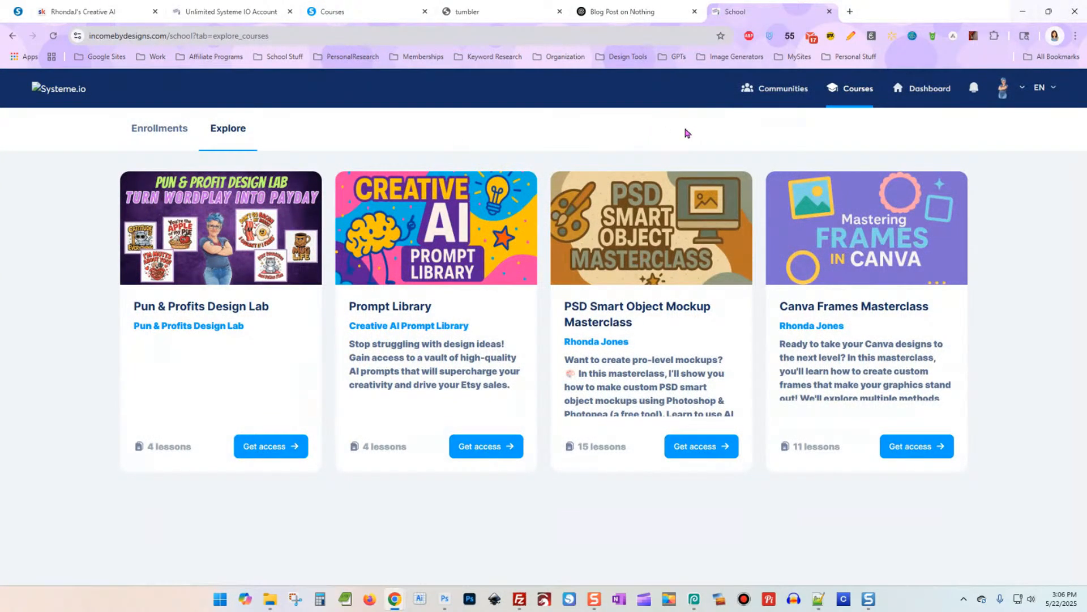
pyautogui.click(830, 11)
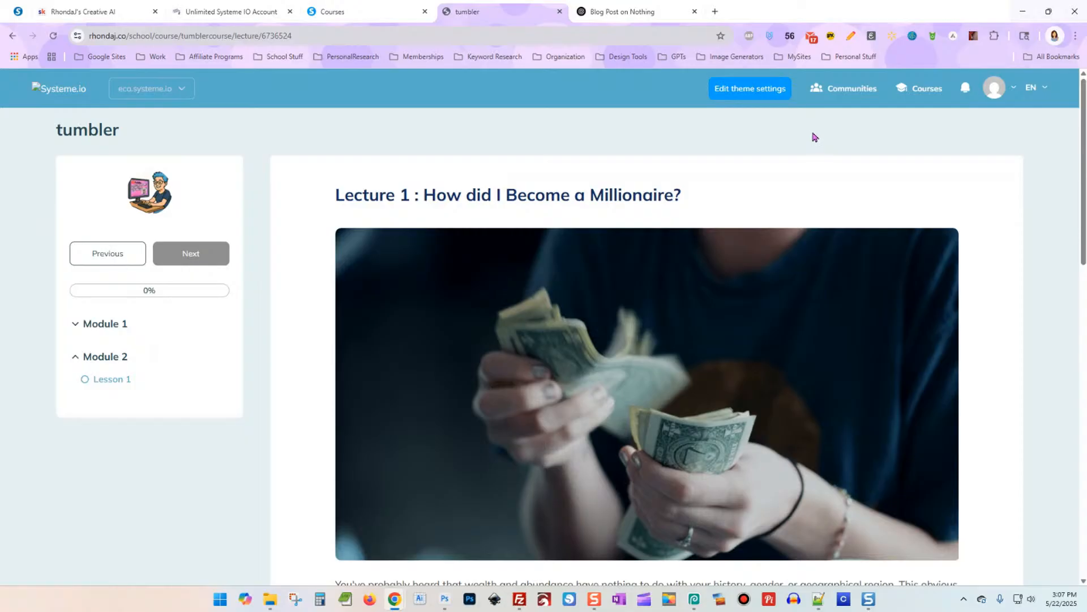
pyautogui.click(368, 12)
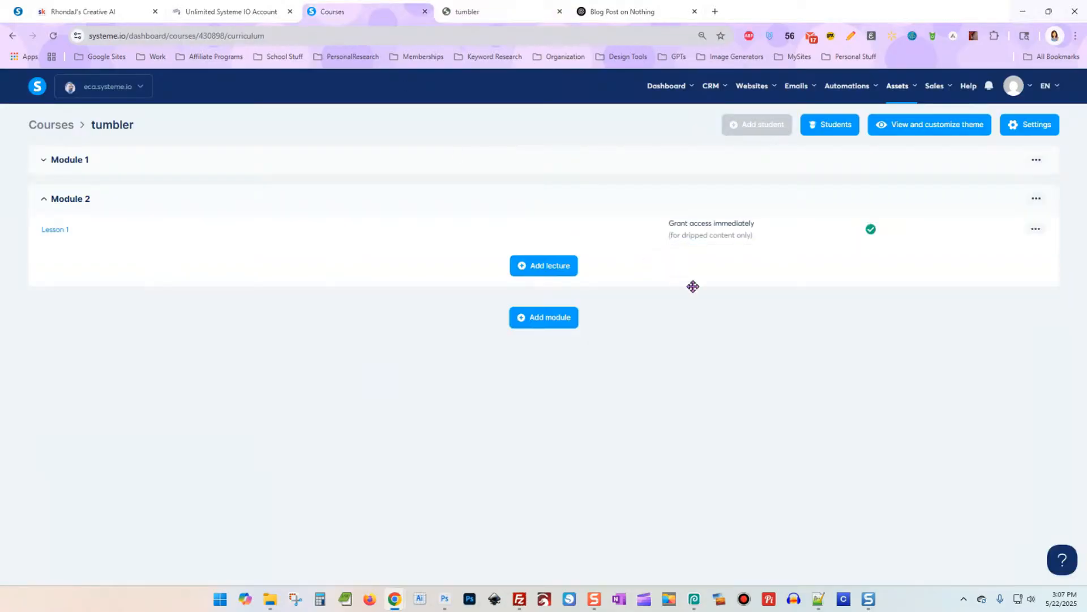
pyautogui.moveTo(900, 86)
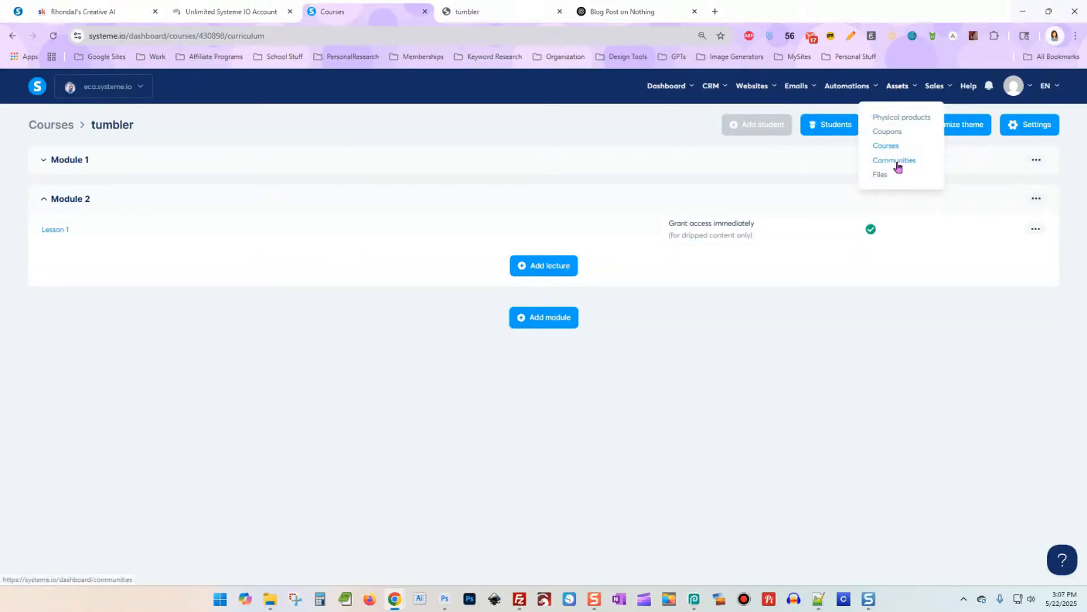
pyautogui.moveTo(933, 91)
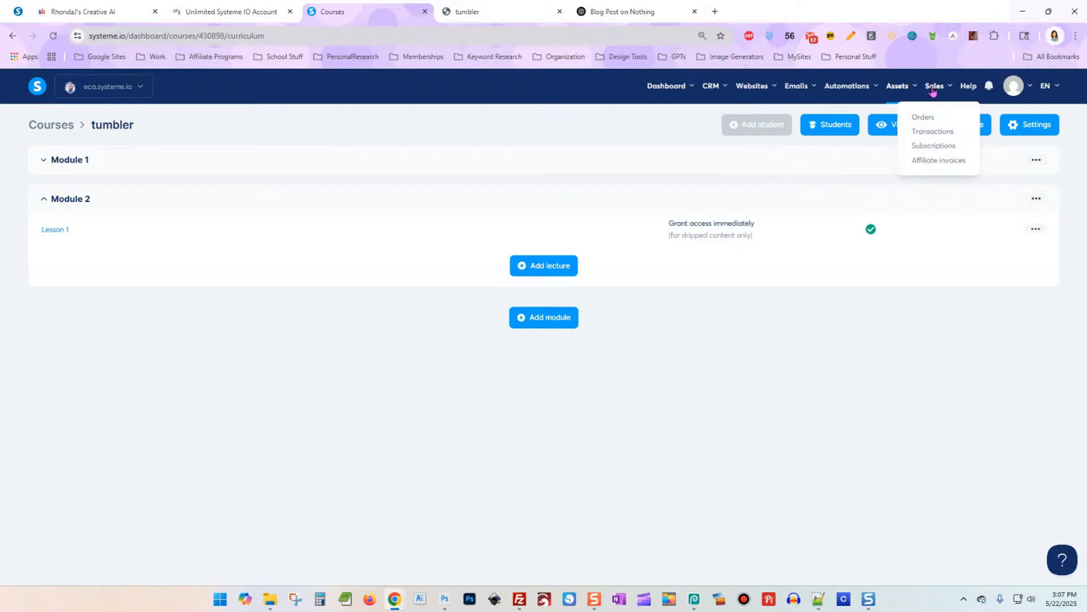
pyautogui.moveTo(837, 91)
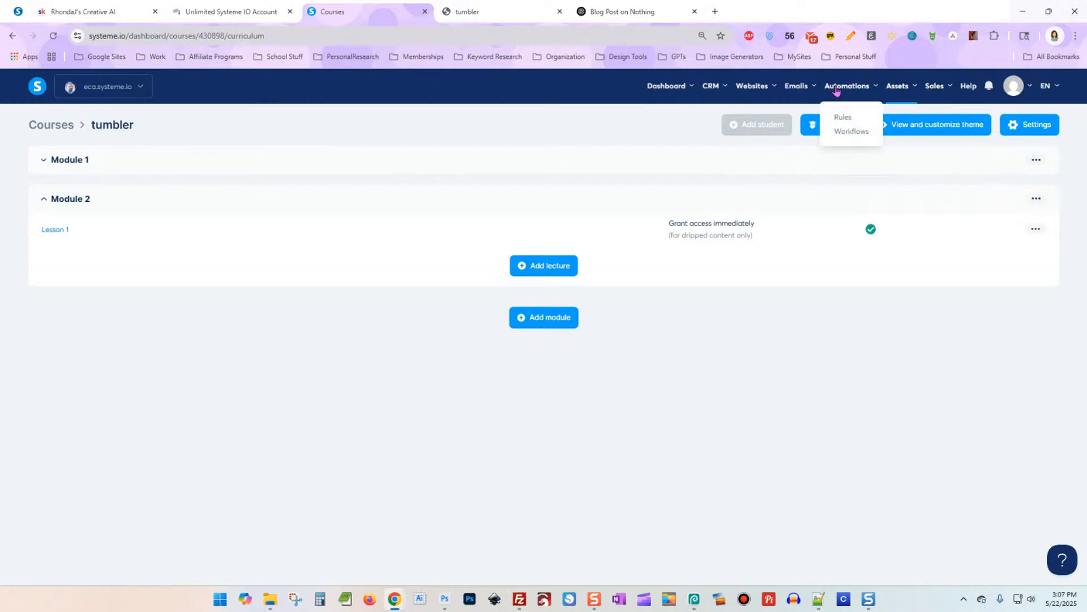
pyautogui.moveTo(674, 91)
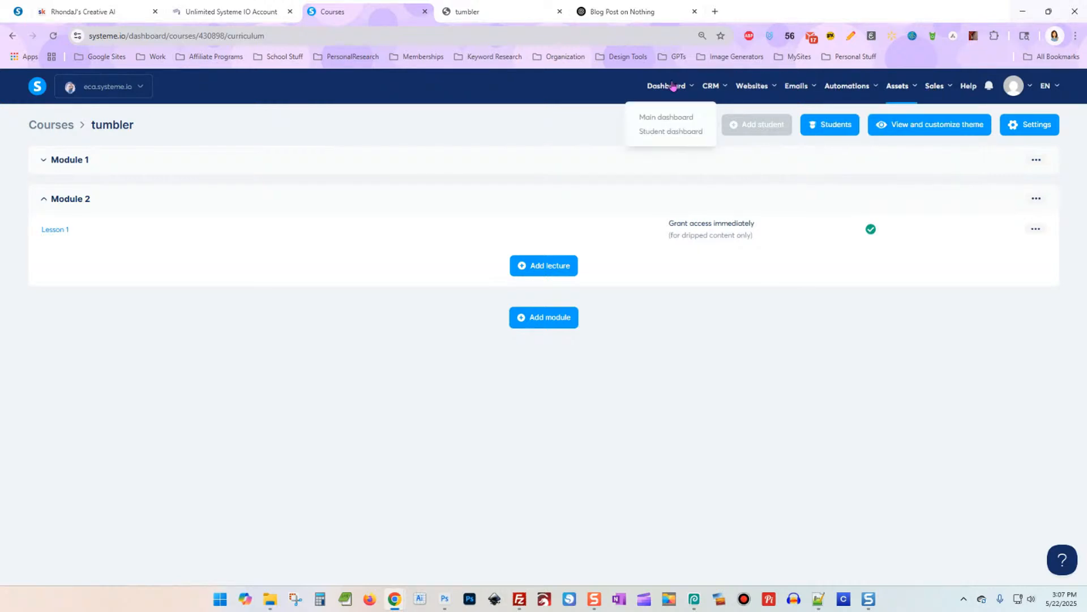
# Step: Open the main dashboard, then examine the offer, payment methods and price details on the Unlimited Systeme IO Account page
pyautogui.click(655, 121)
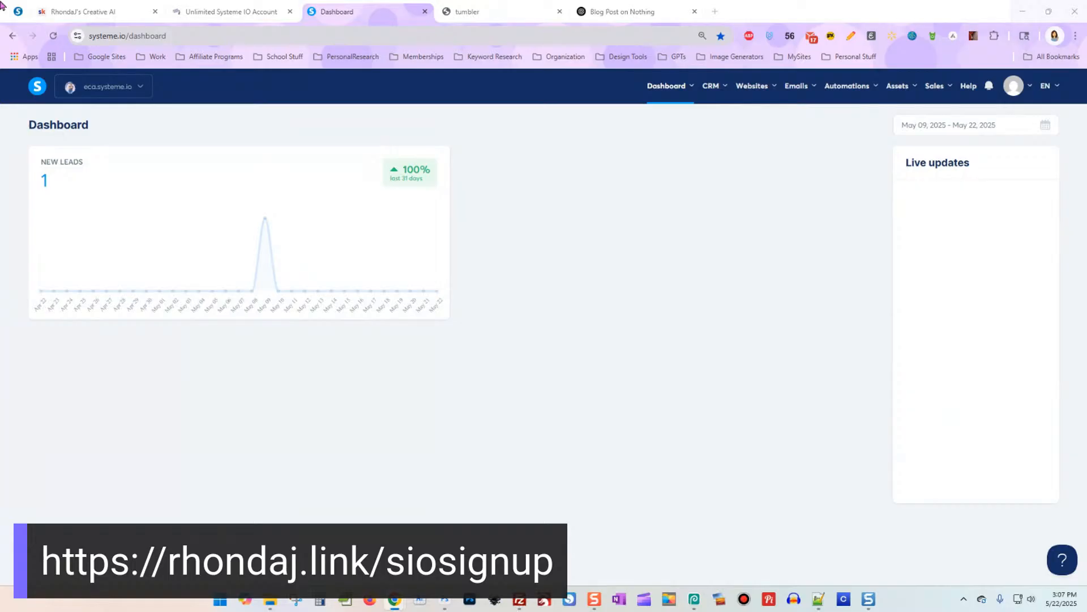
pyautogui.click(229, 12)
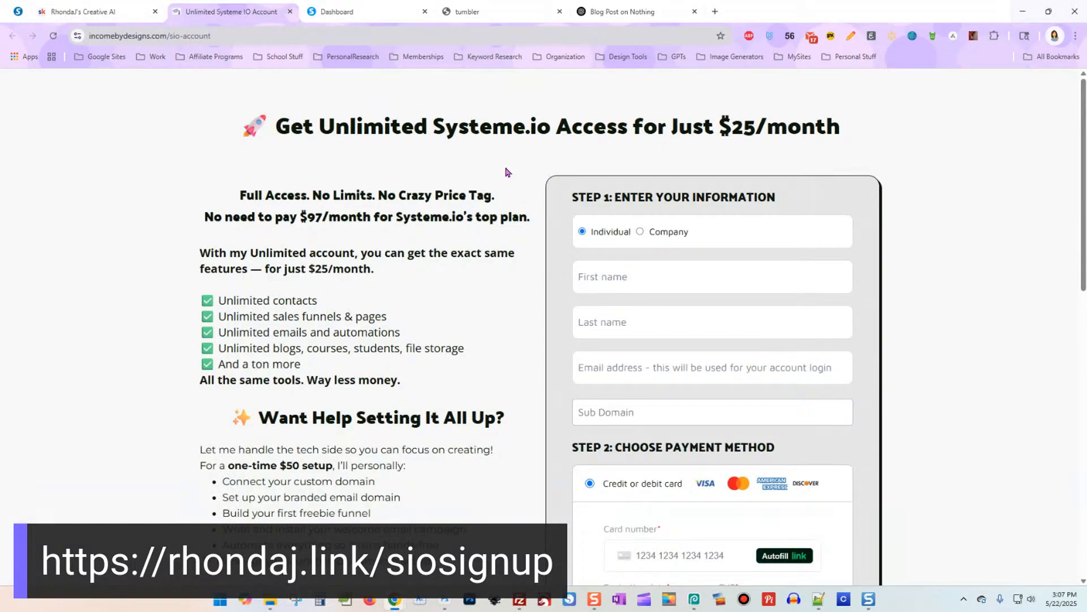
pyautogui.scroll(-2, 513, 181)
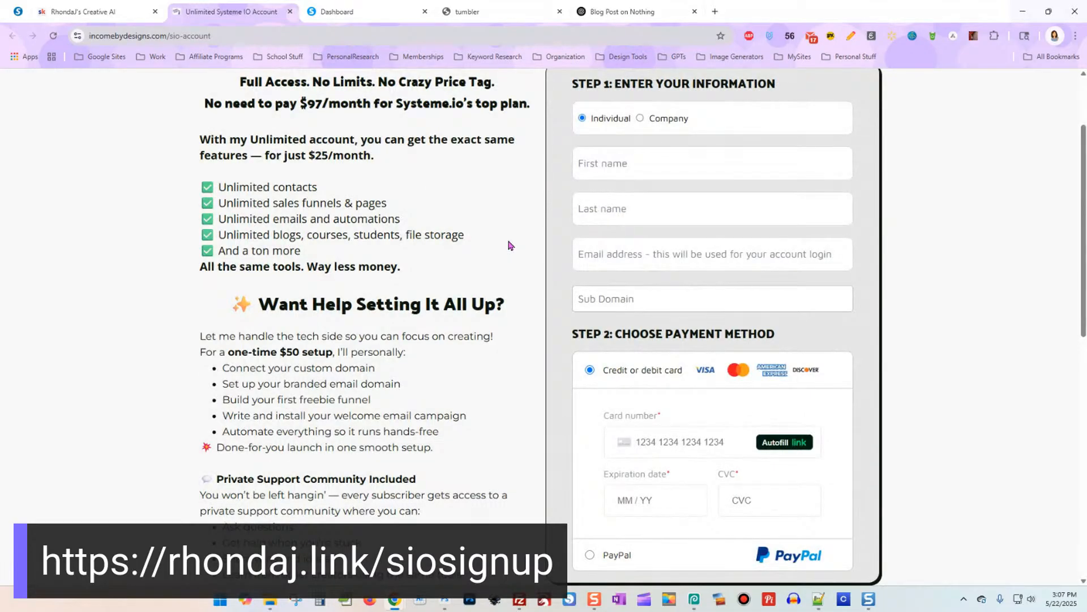
pyautogui.scroll(-3, 509, 246)
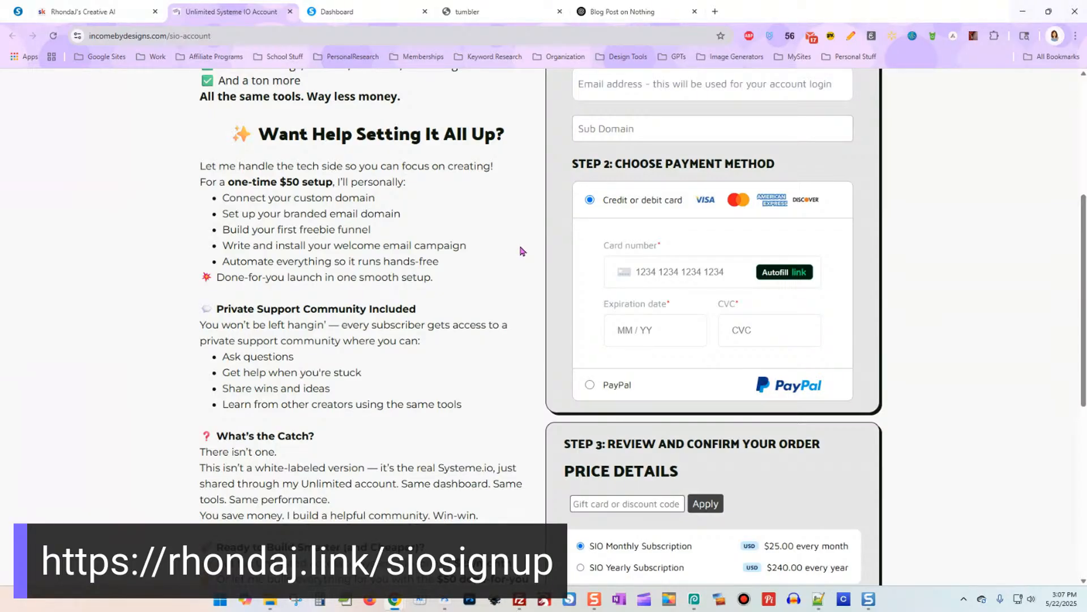
pyautogui.scroll(-1, 520, 250)
pyautogui.scroll(-4, 520, 249)
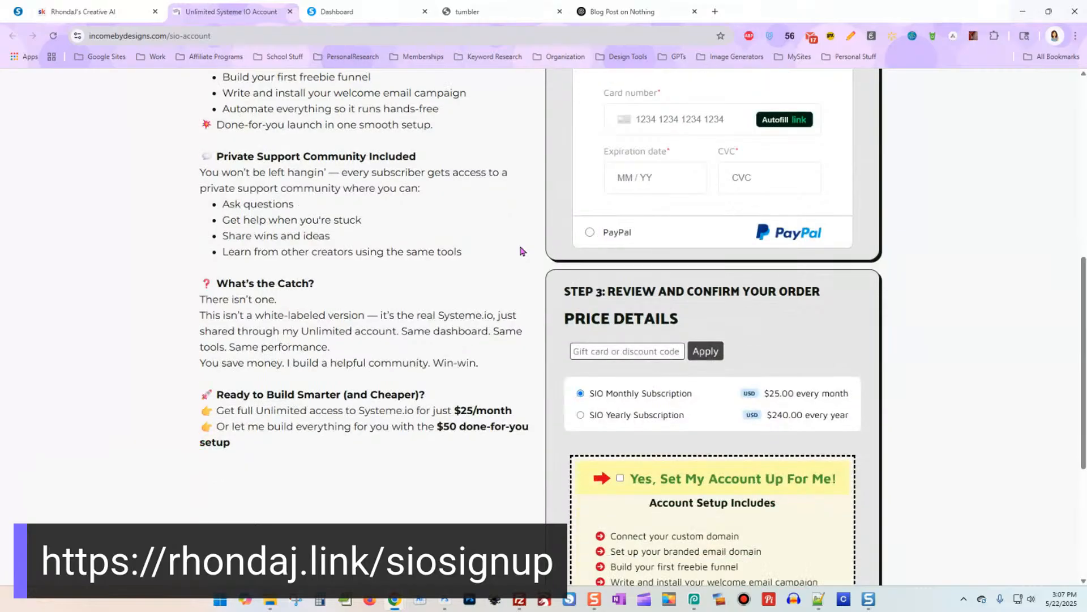
pyautogui.scroll(9, 520, 251)
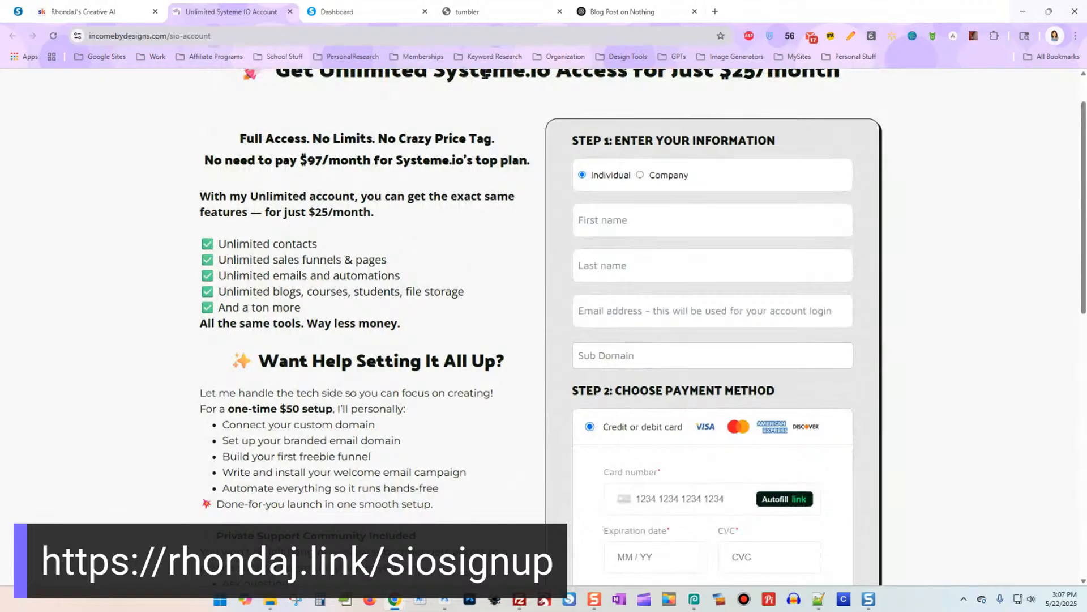
# Step: Return to the systeme.io dashboard and view the list of email campaigns
pyautogui.click(371, 12)
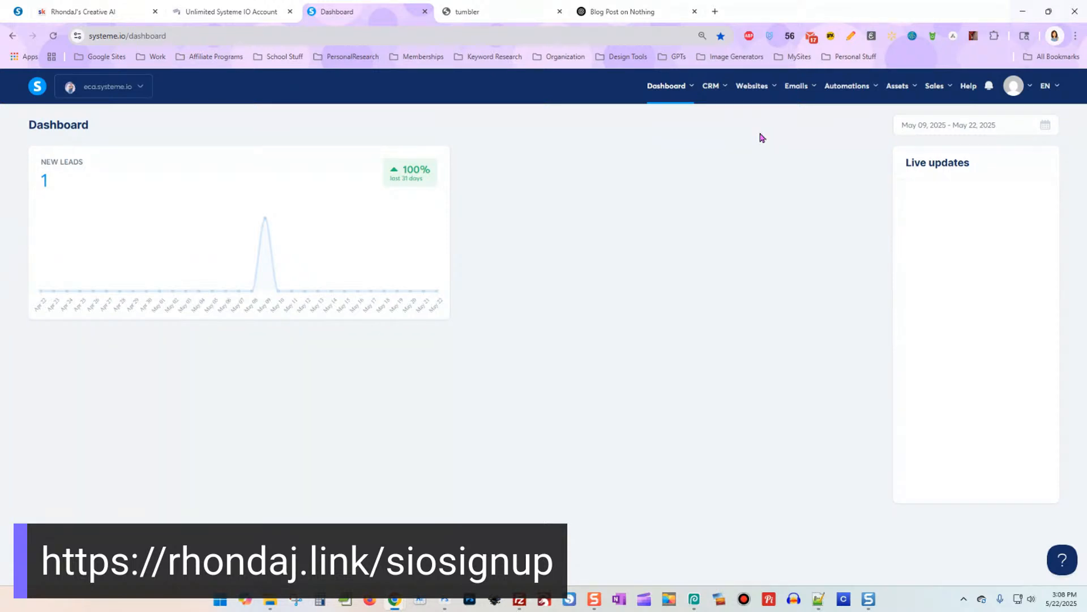
pyautogui.moveTo(791, 90)
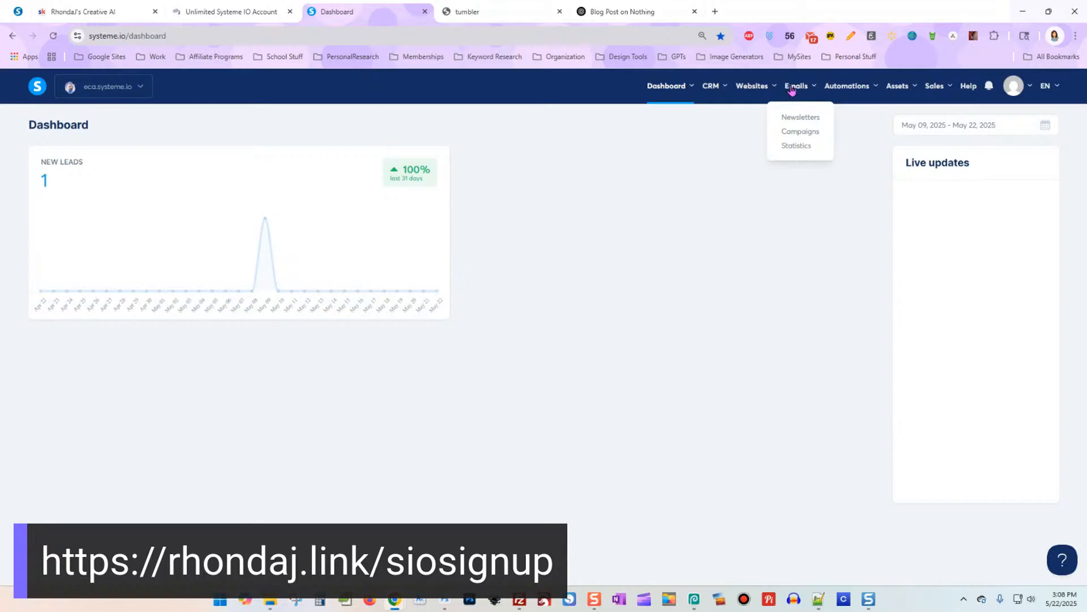
pyautogui.click(800, 131)
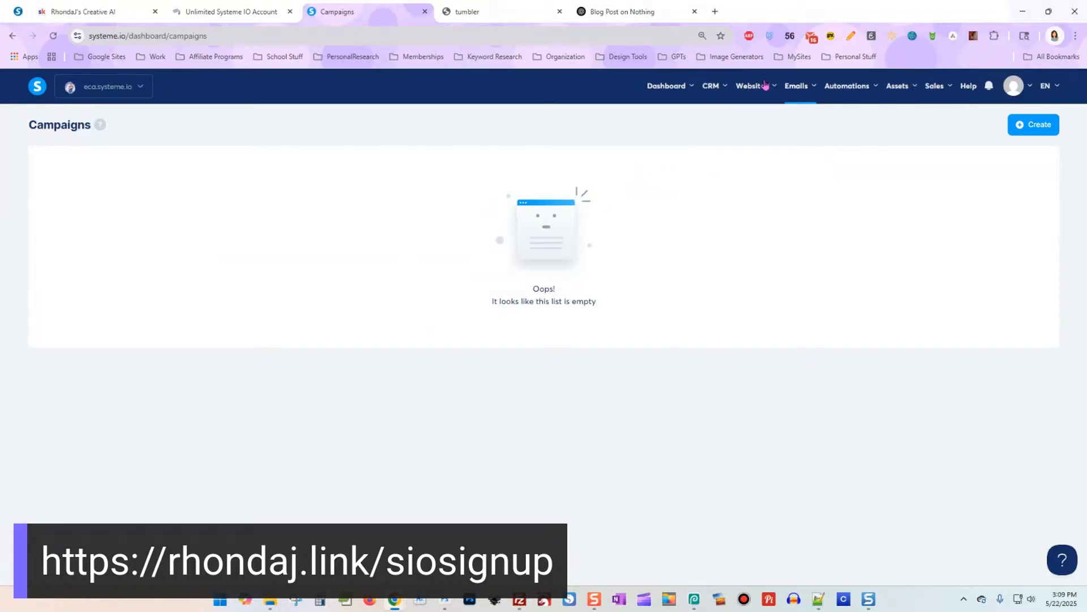
# Step: Open the existing blog from the website's blogs and open its blog layout for editing
pyautogui.moveTo(764, 87)
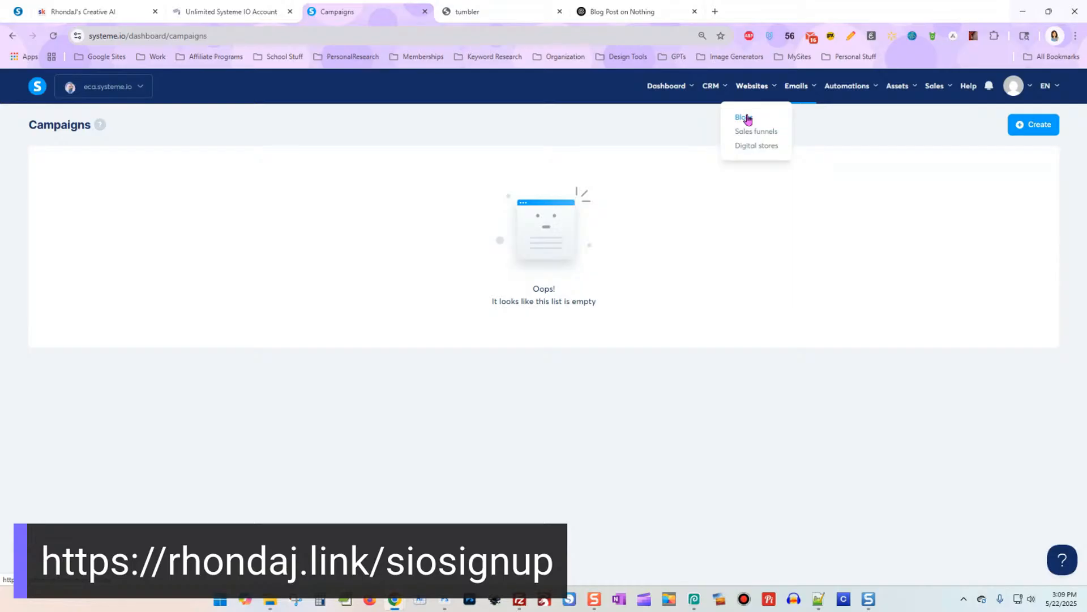
pyautogui.click(746, 117)
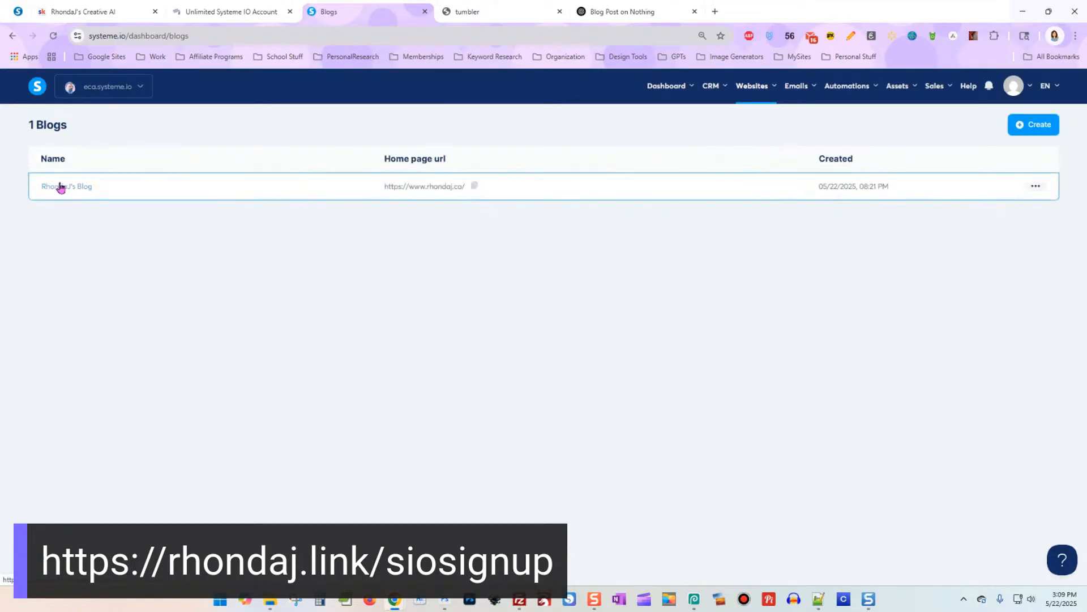
pyautogui.click(61, 187)
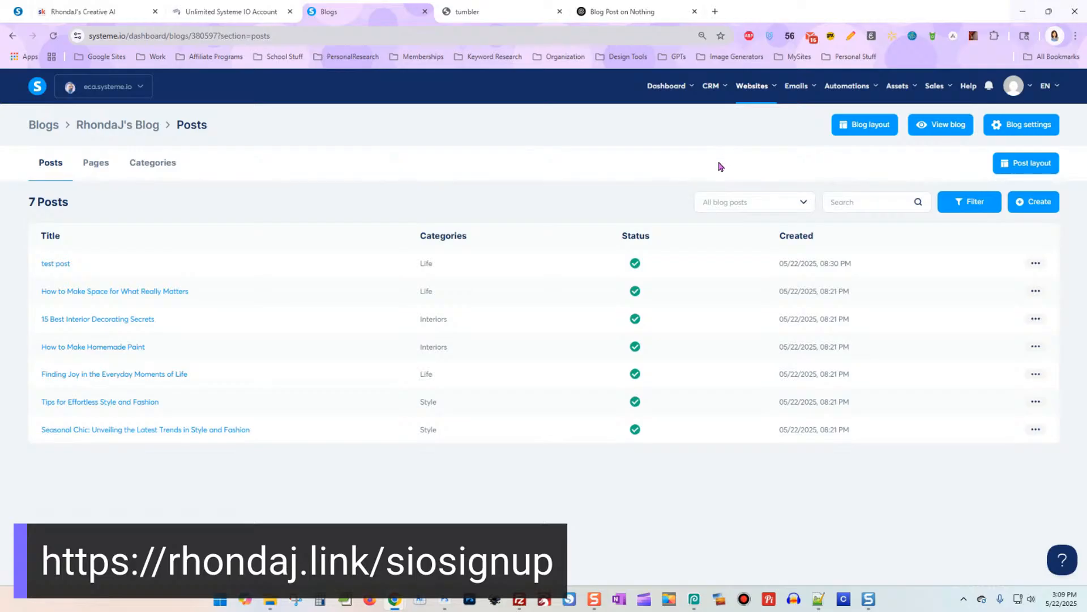
pyautogui.click(865, 127)
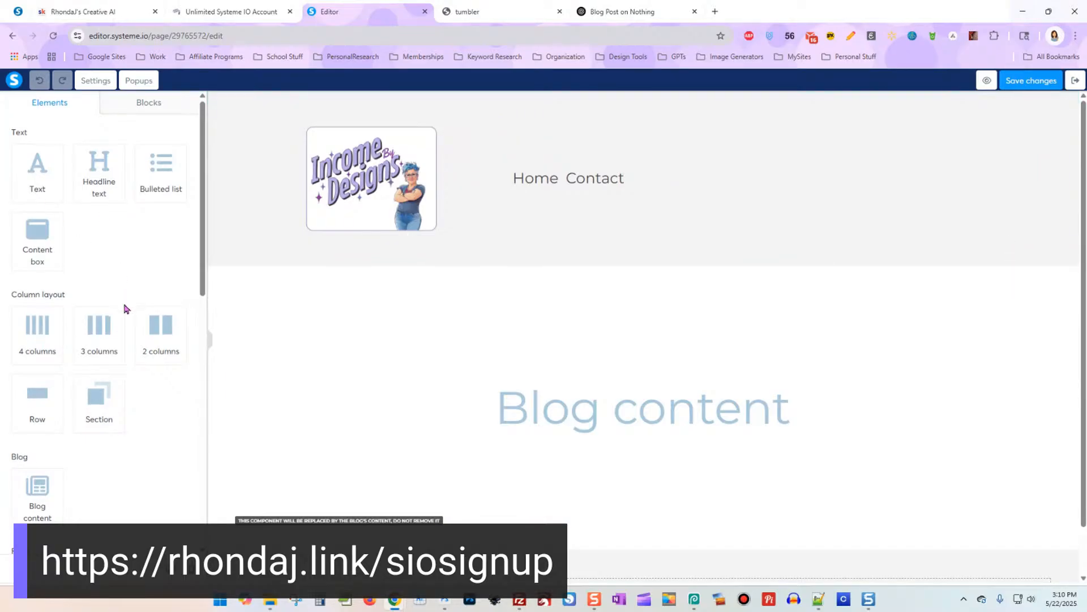
# Step: Add an empty row between the header and the blog content and view its individual margin settings
pyautogui.scroll(-2, 22, 329)
pyautogui.moveTo(36, 284); pyautogui.dragTo(566, 279)
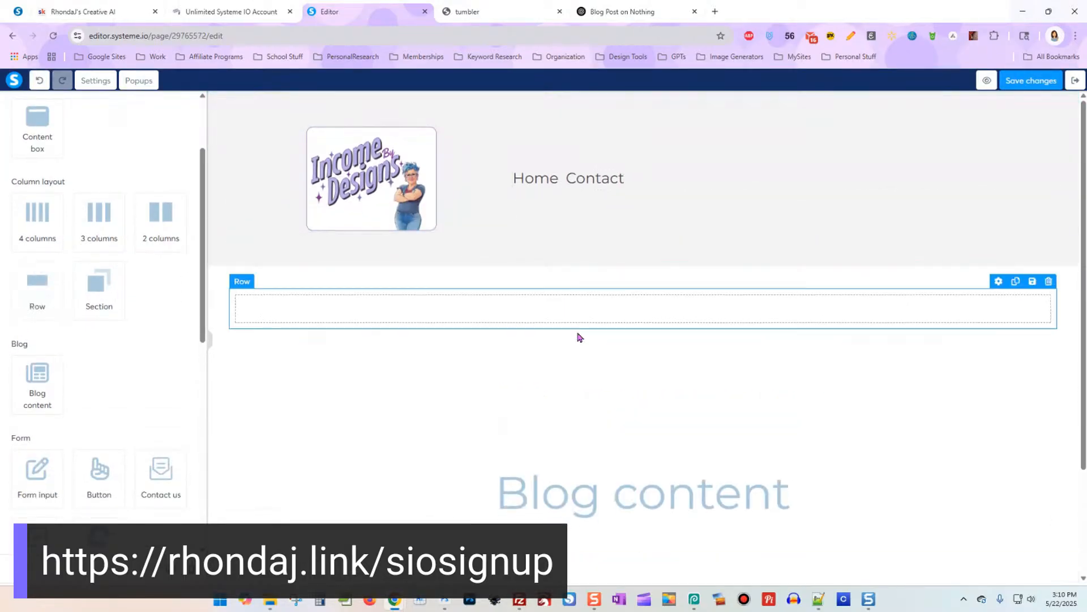
pyautogui.click(664, 313)
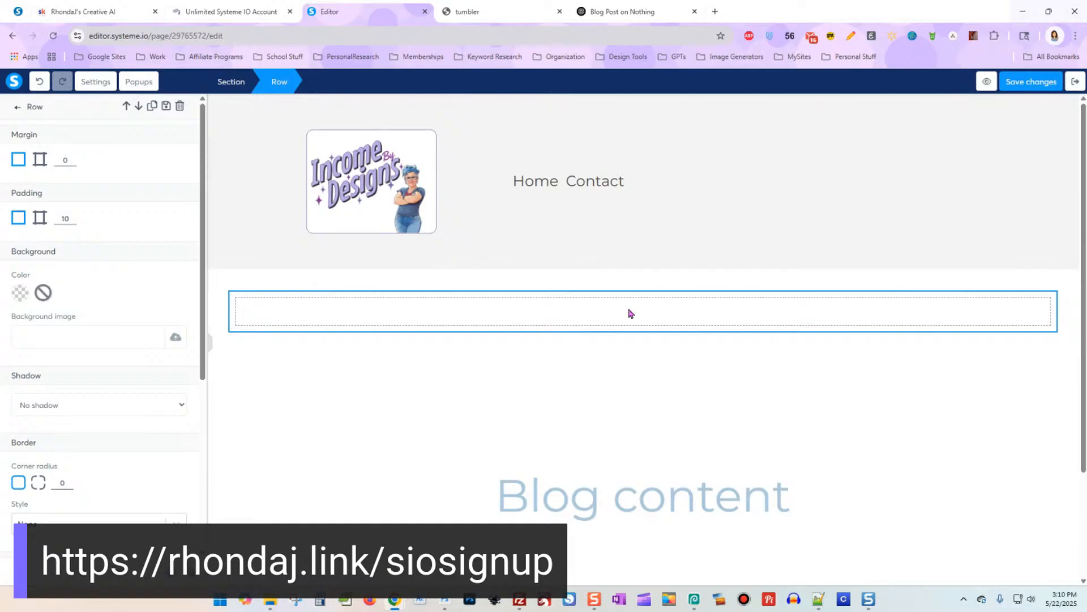
pyautogui.click(40, 160)
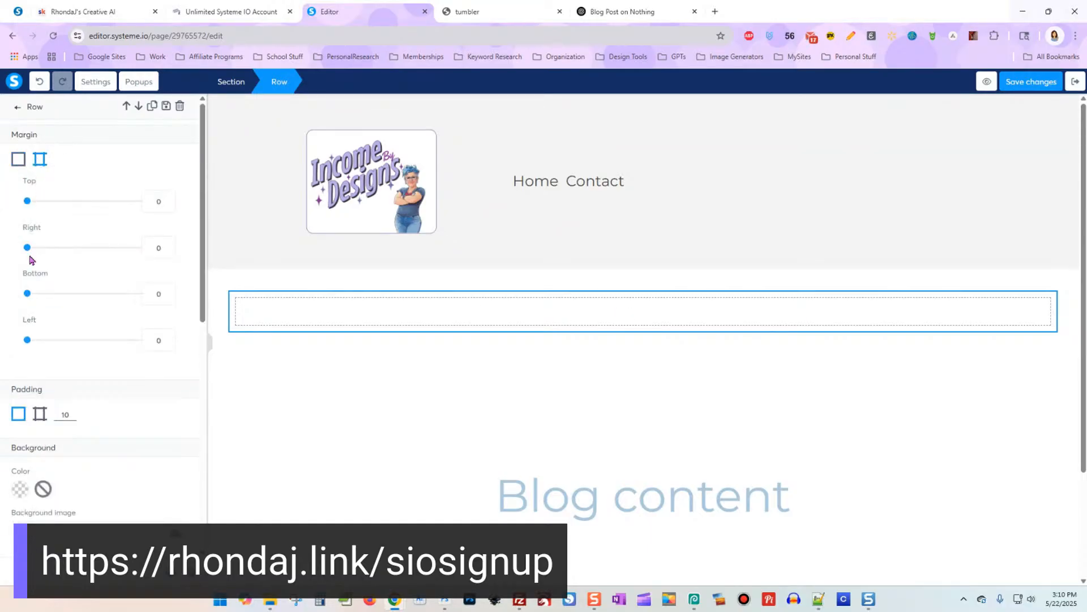
pyautogui.moveTo(29, 294)
pyautogui.mouseDown()
pyautogui.moveTo(44, 295)
pyautogui.moveTo(17, 295)
pyautogui.mouseUp()
pyautogui.moveTo(27, 202)
pyautogui.mouseDown()
pyautogui.moveTo(61, 210)
pyautogui.moveTo(19, 212)
pyautogui.mouseUp()
pyautogui.click(18, 107)
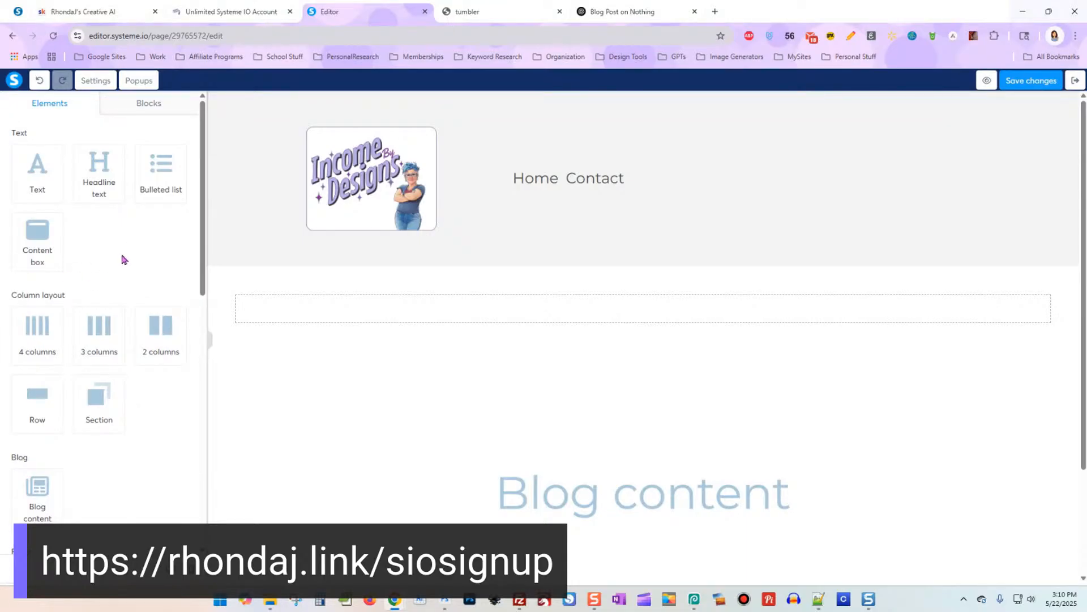
# Step: Look over the new row's padding, background, shadow and border settings
pyautogui.click(556, 311)
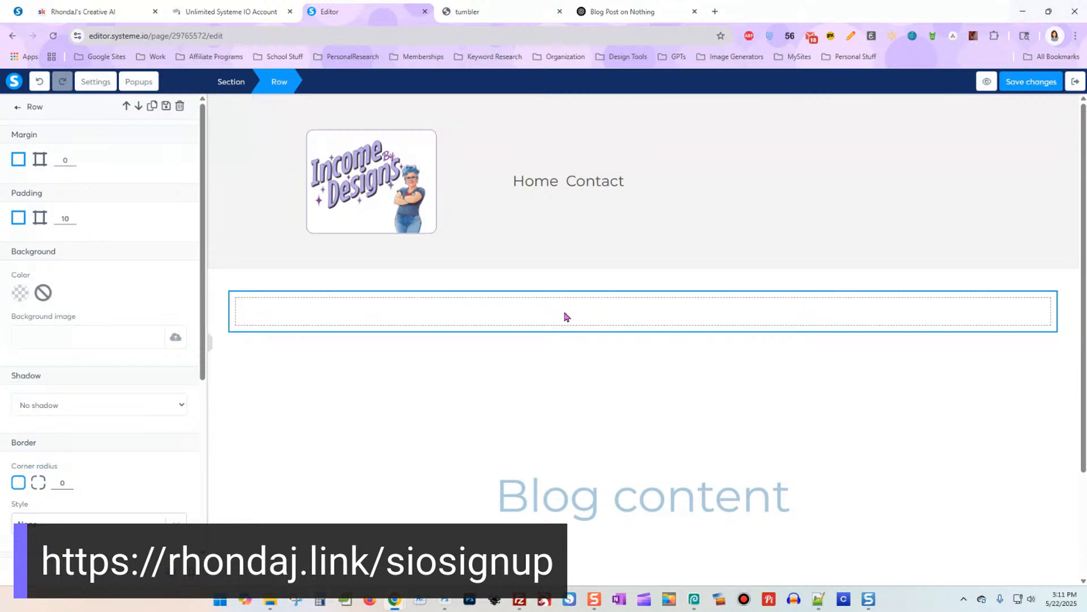
pyautogui.scroll(-1, 47, 339)
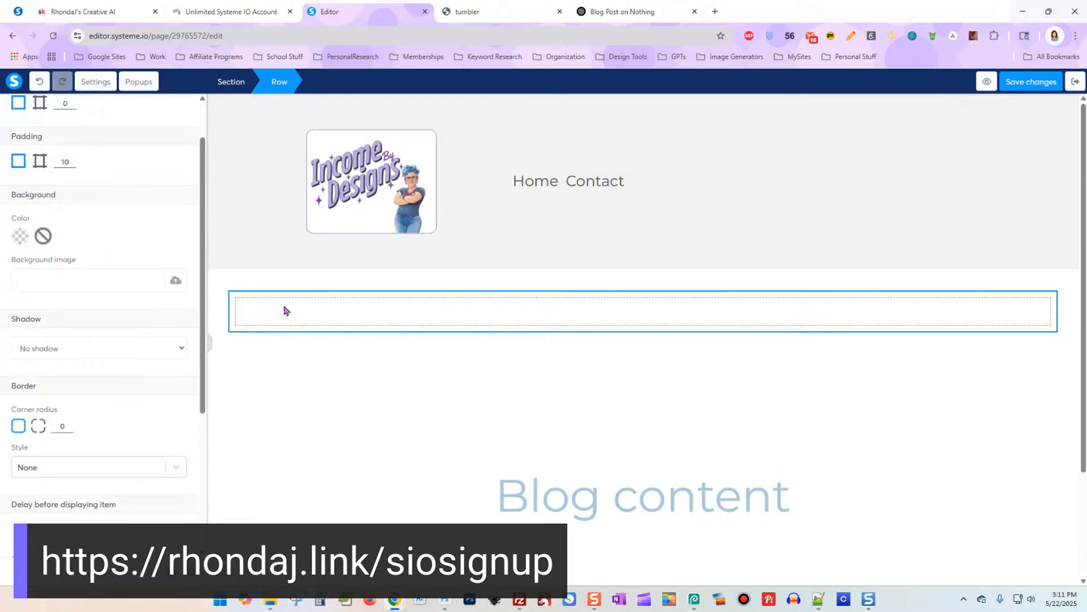
pyautogui.click(286, 311)
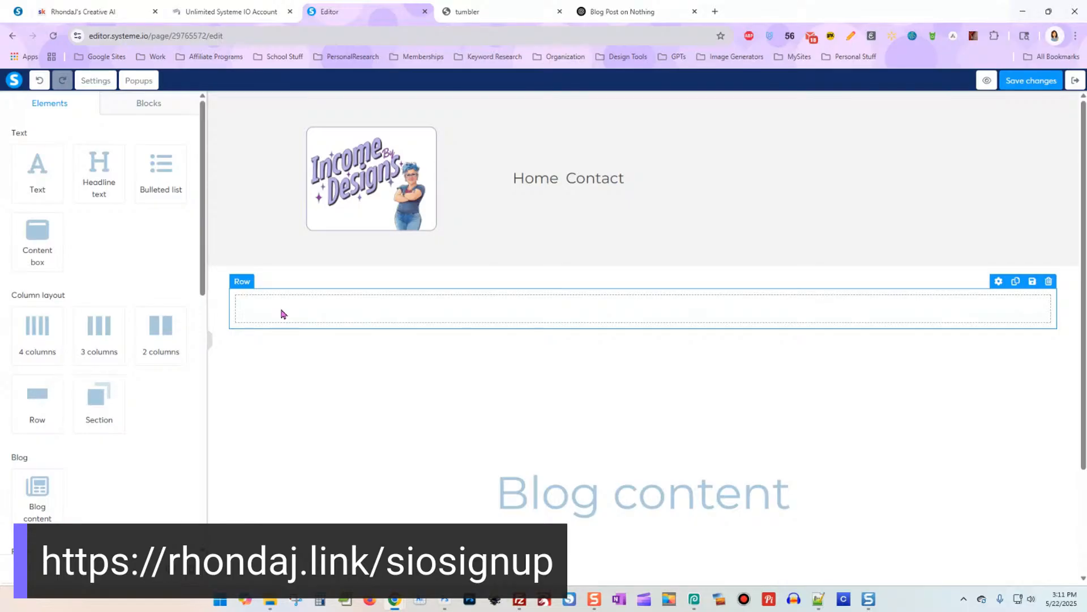
# Step: Add a bulleted list inside the new row above the blog content
pyautogui.moveTo(154, 175); pyautogui.dragTo(311, 316)
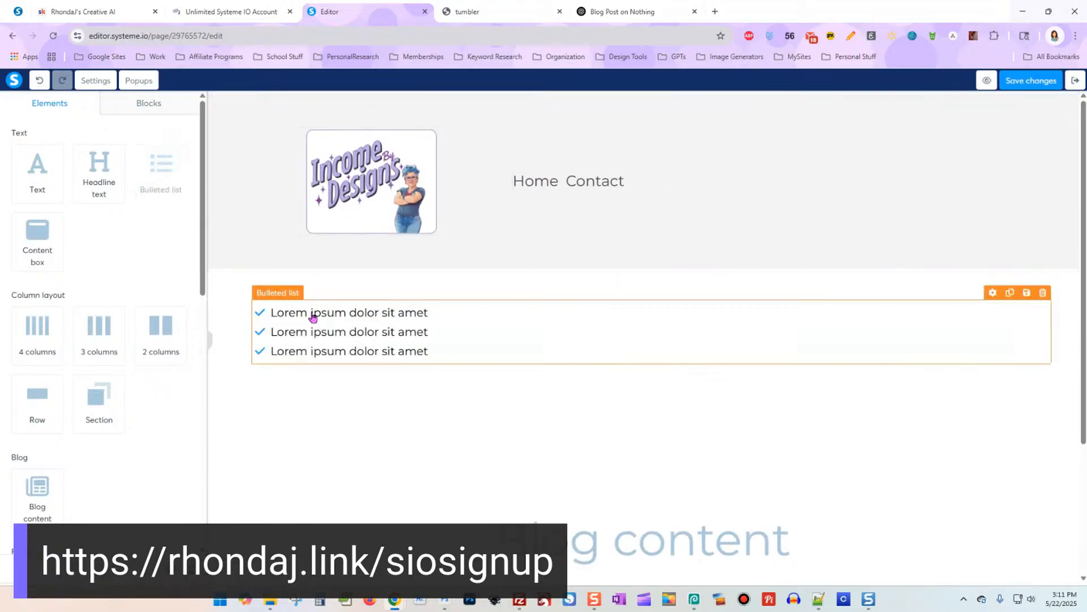
pyautogui.click(449, 339)
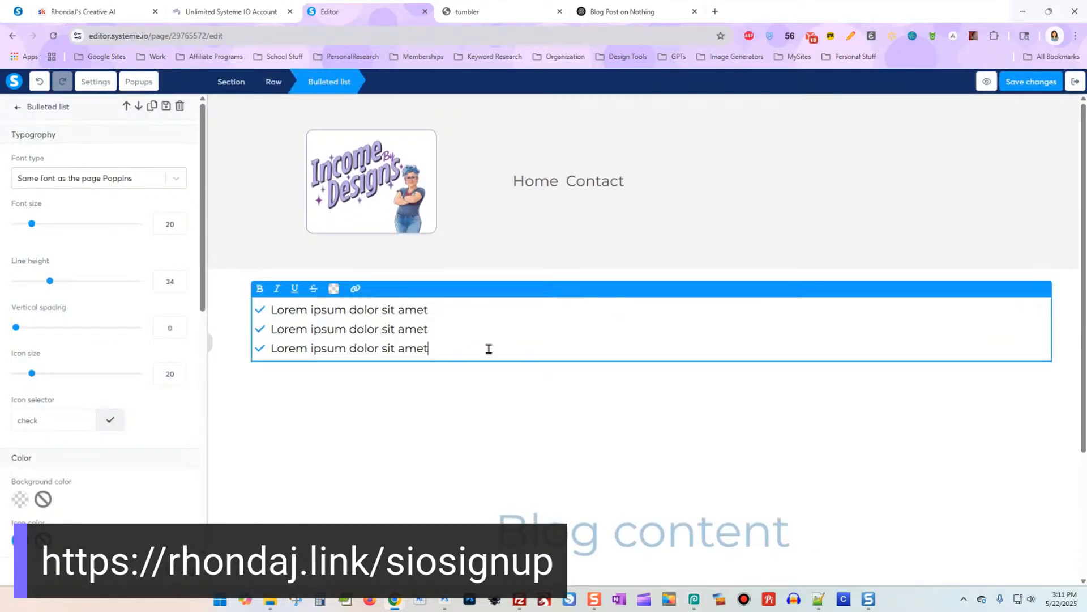
pyautogui.click(235, 301)
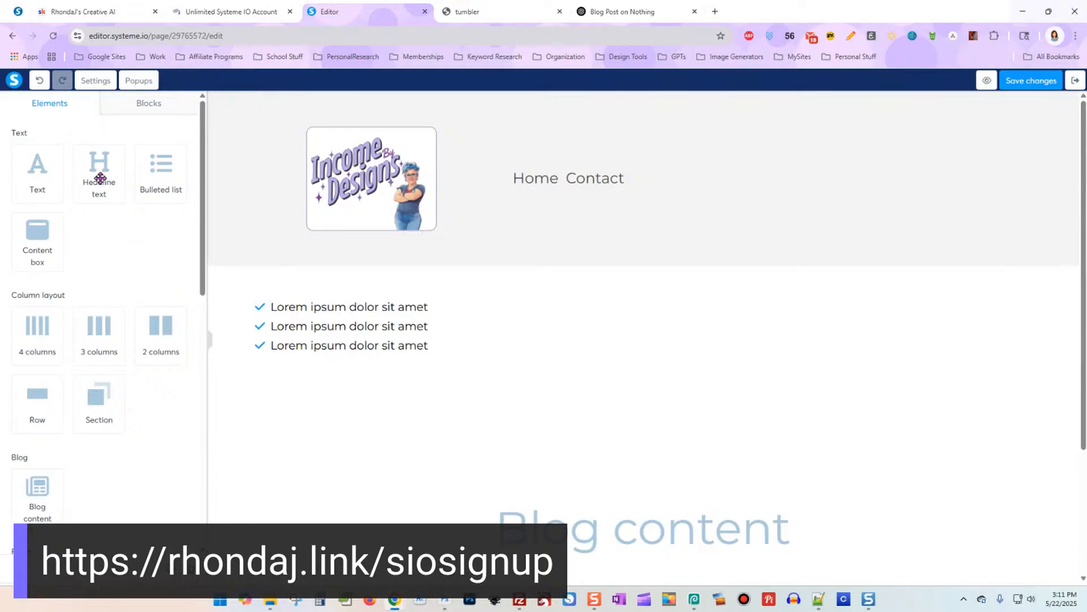
# Step: Add a headline text element above the bulleted list in the same row
pyautogui.scroll(-2, 107, 274)
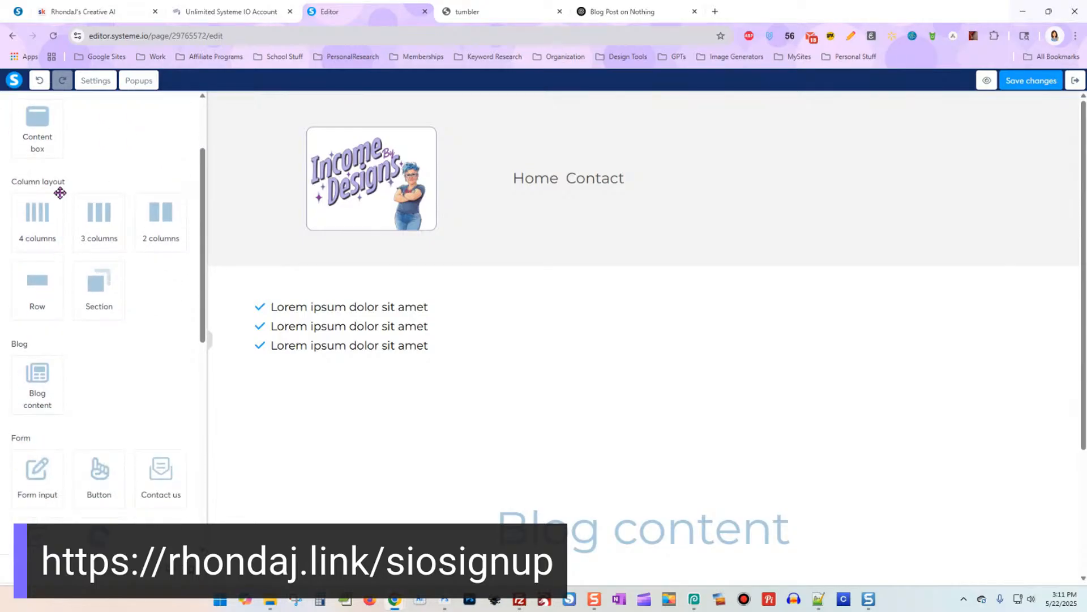
pyautogui.scroll(1, 114, 181)
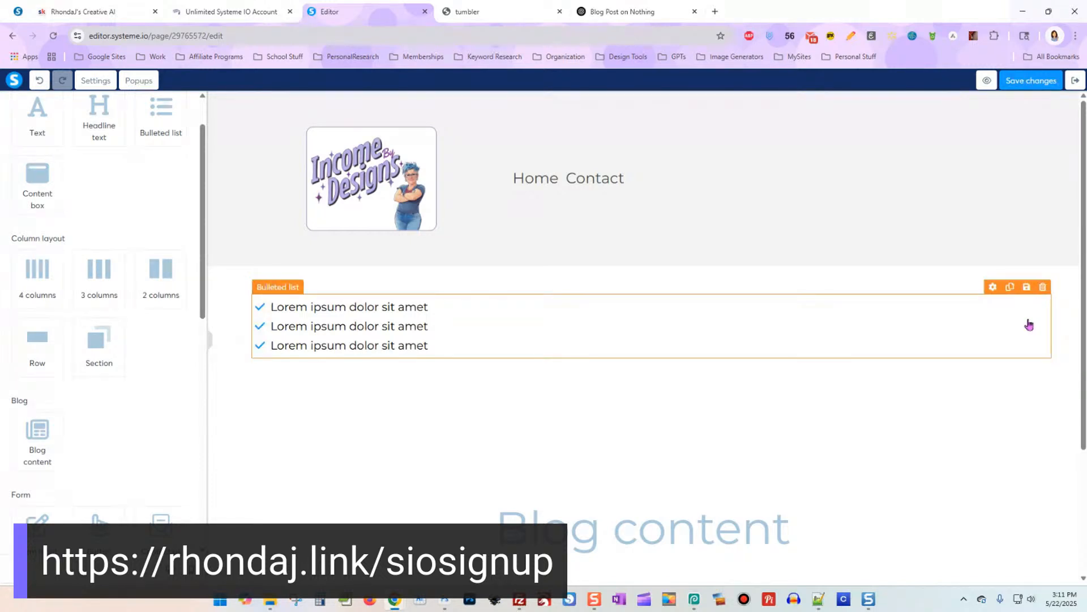
pyautogui.scroll(1, 108, 213)
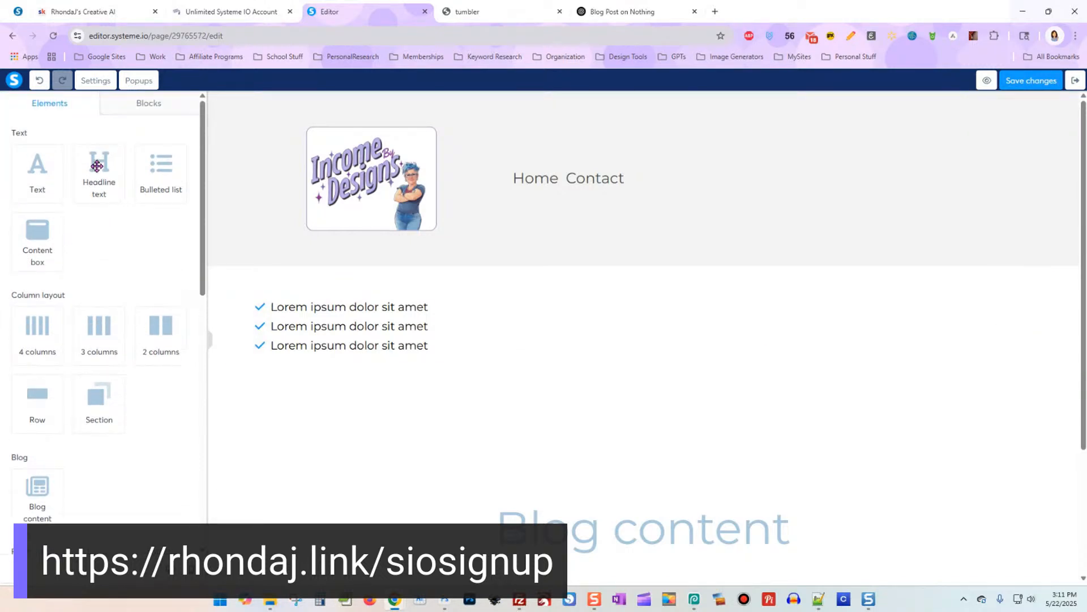
pyautogui.moveTo(96, 165); pyautogui.dragTo(545, 310)
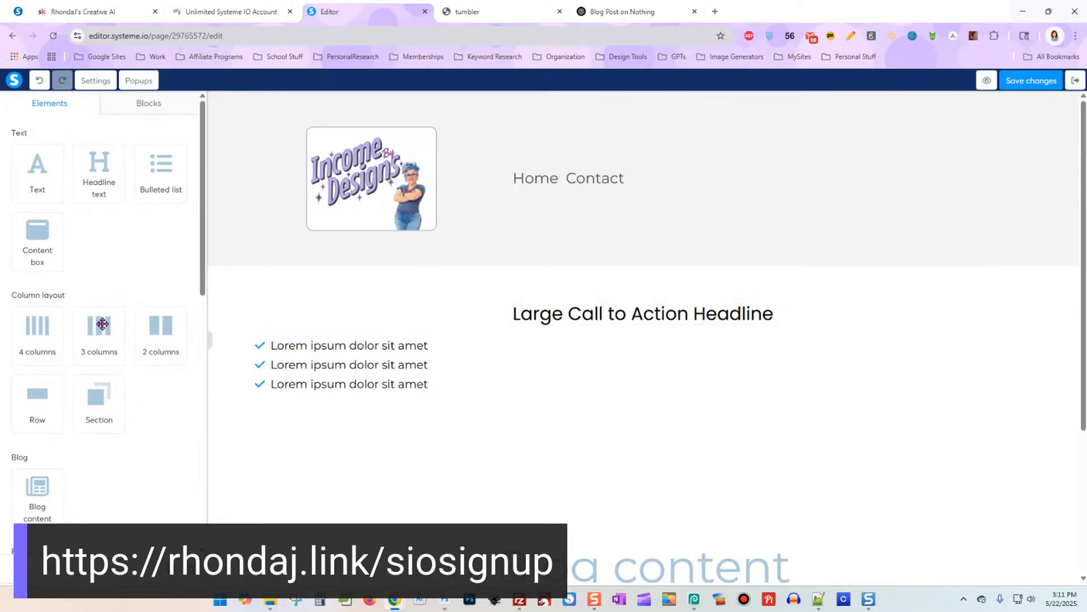
# Step: Add a video element directly below the bulleted list in the same row
pyautogui.scroll(-3, 93, 286)
pyautogui.scroll(-5, 108, 305)
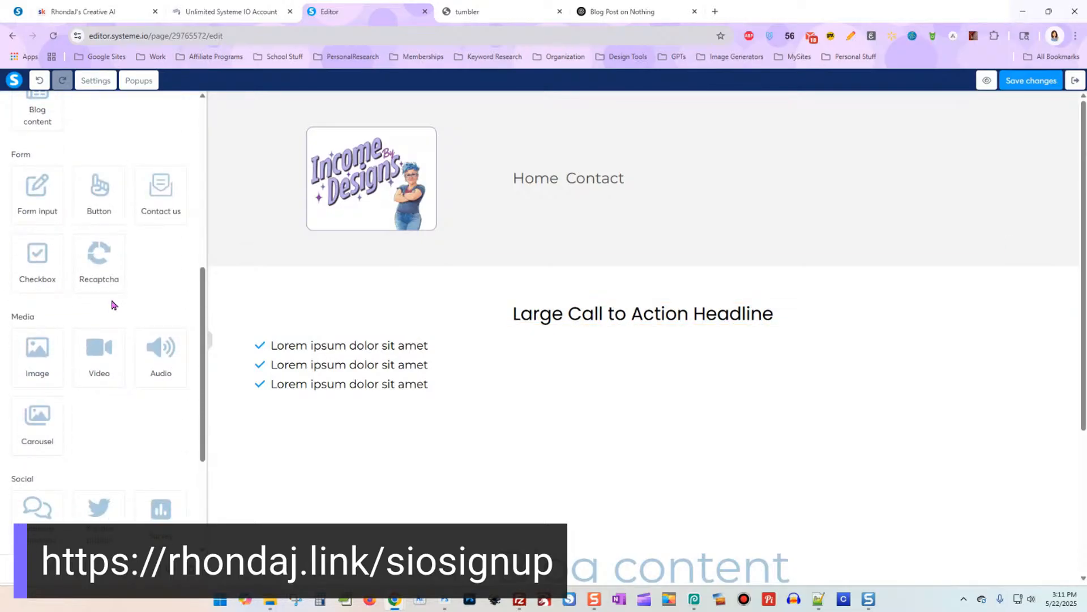
pyautogui.moveTo(99, 292); pyautogui.dragTo(649, 407)
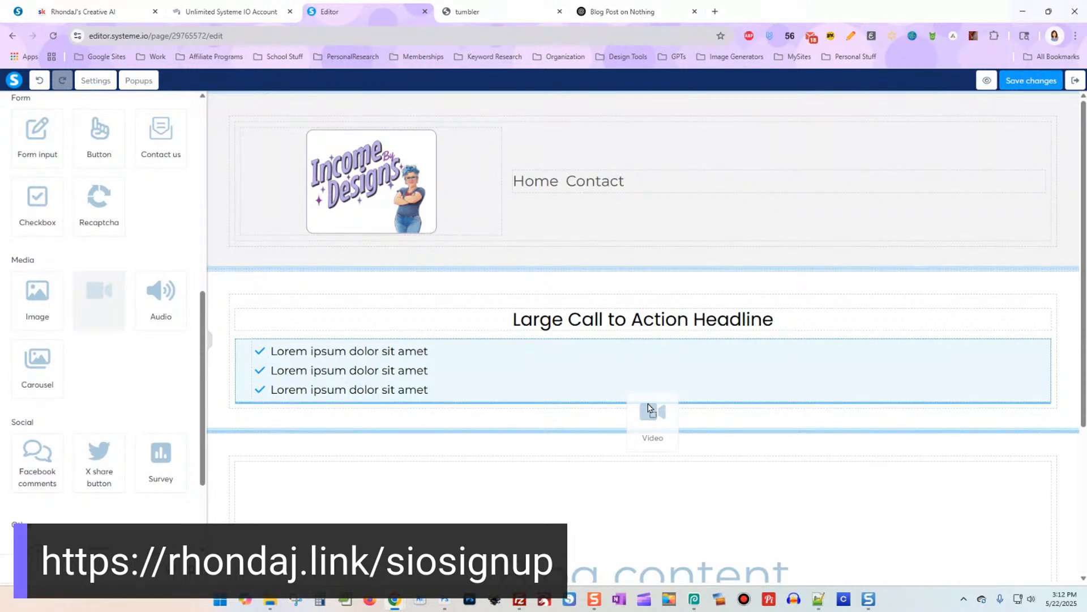
pyautogui.moveTo(649, 407)
pyautogui.mouseDown()
pyautogui.moveTo(650, 389)
pyautogui.moveTo(661, 417)
pyautogui.moveTo(664, 403)
pyautogui.mouseUp()
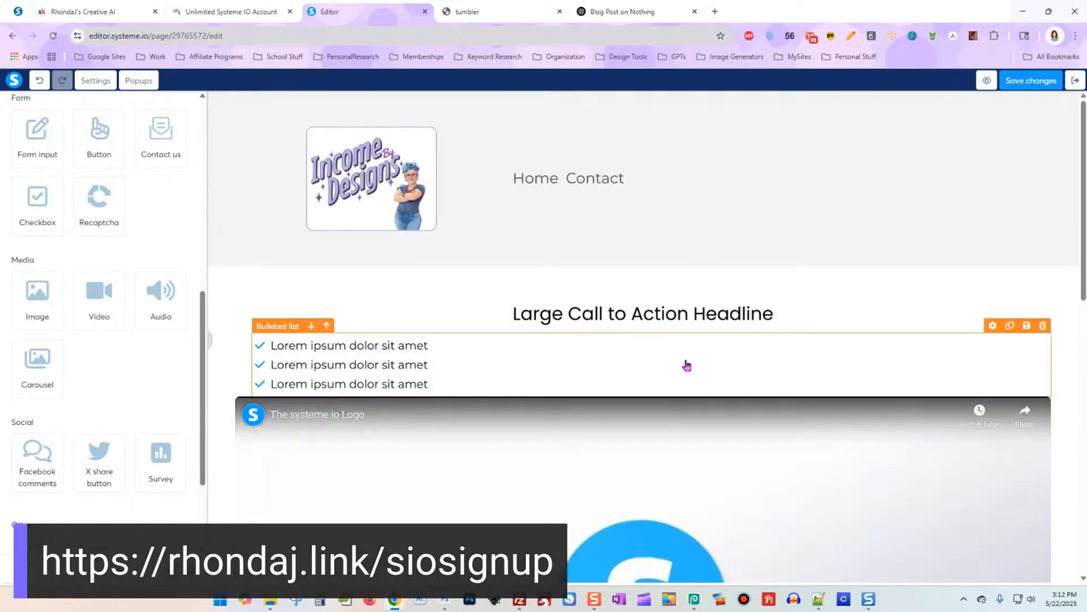
# Step: Check the placement and extent of the row holding the headline, bulleted list and video
pyautogui.scroll(-6, 687, 366)
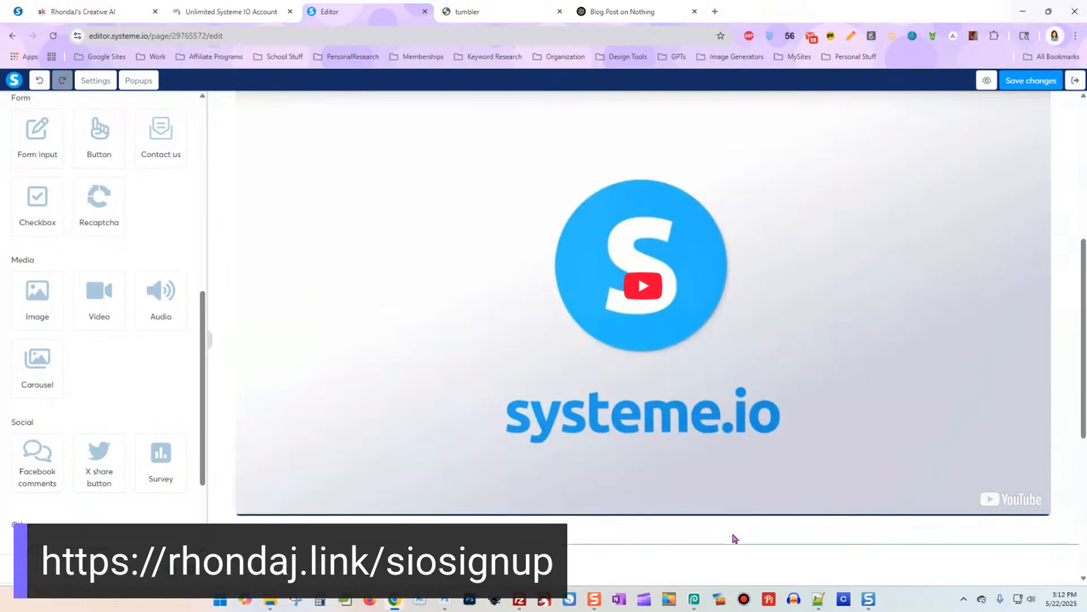
pyautogui.click(729, 524)
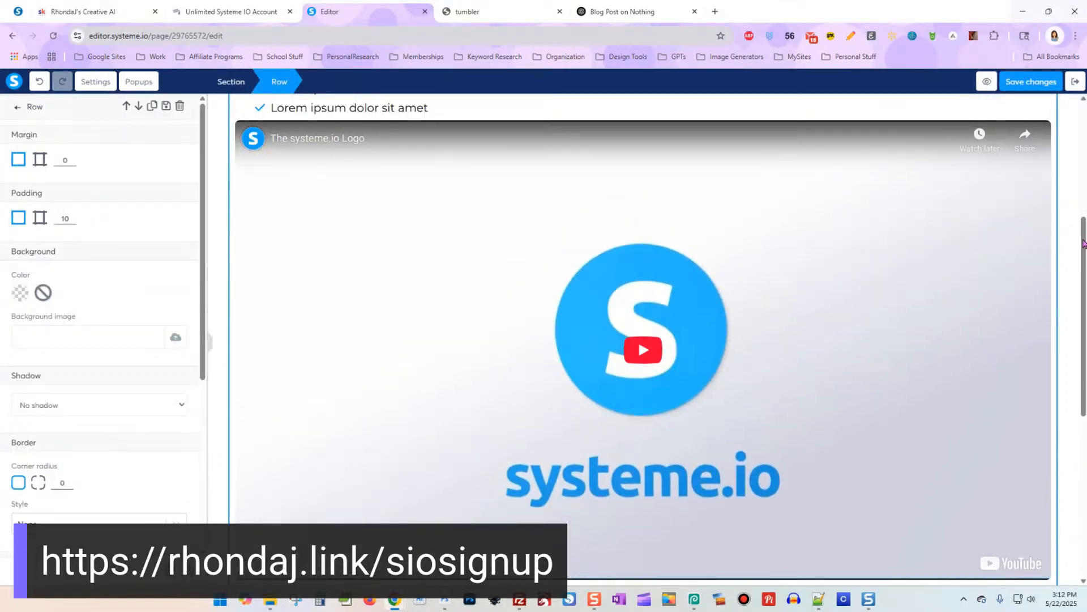
pyautogui.click(1067, 203)
pyautogui.scroll(3, 1066, 202)
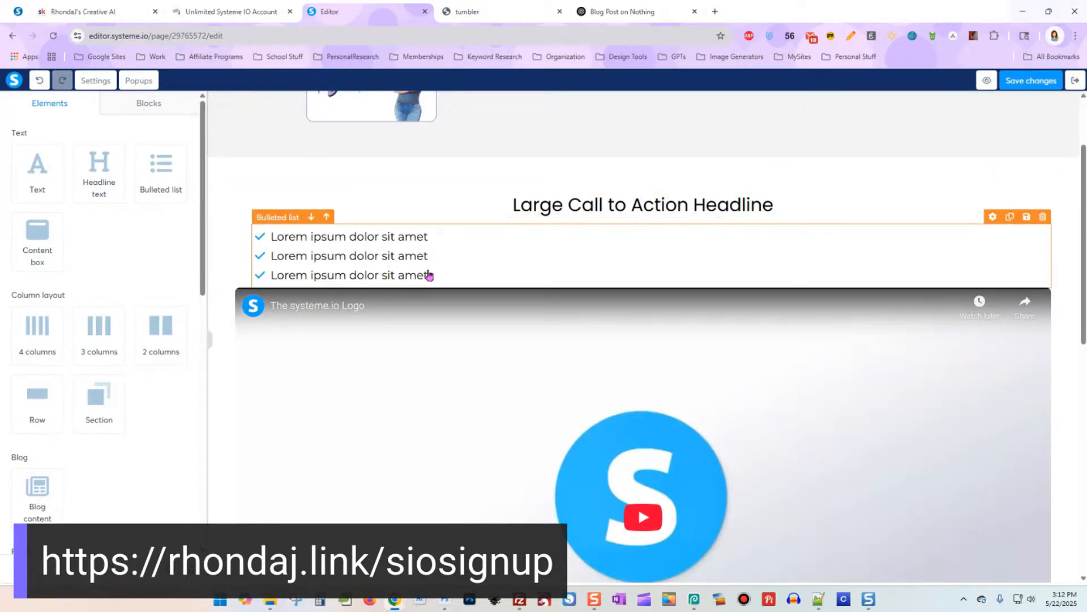
# Step: Set the bulleted list's bottom margin to 29 to space it from the video below
pyautogui.click(477, 273)
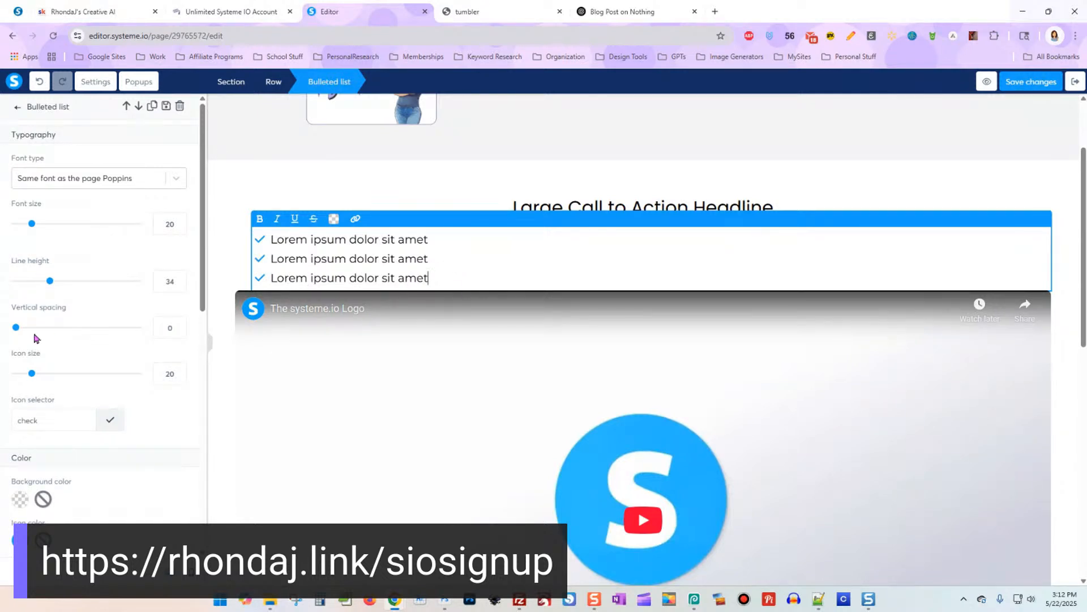
pyautogui.scroll(-3, 2, 271)
pyautogui.scroll(-4, 30, 342)
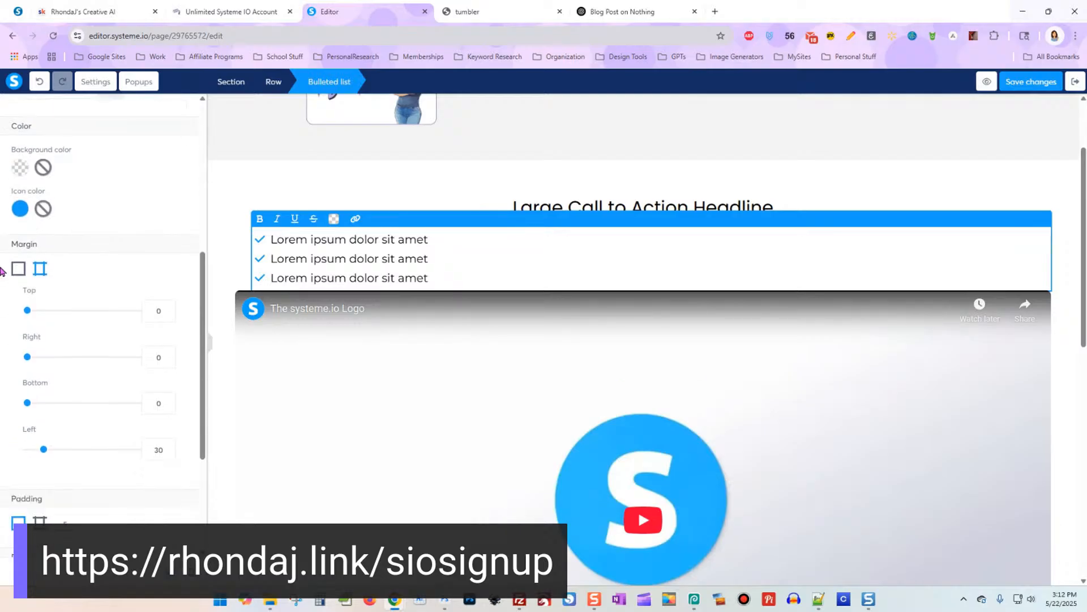
pyautogui.moveTo(29, 341); pyautogui.dragTo(43, 343)
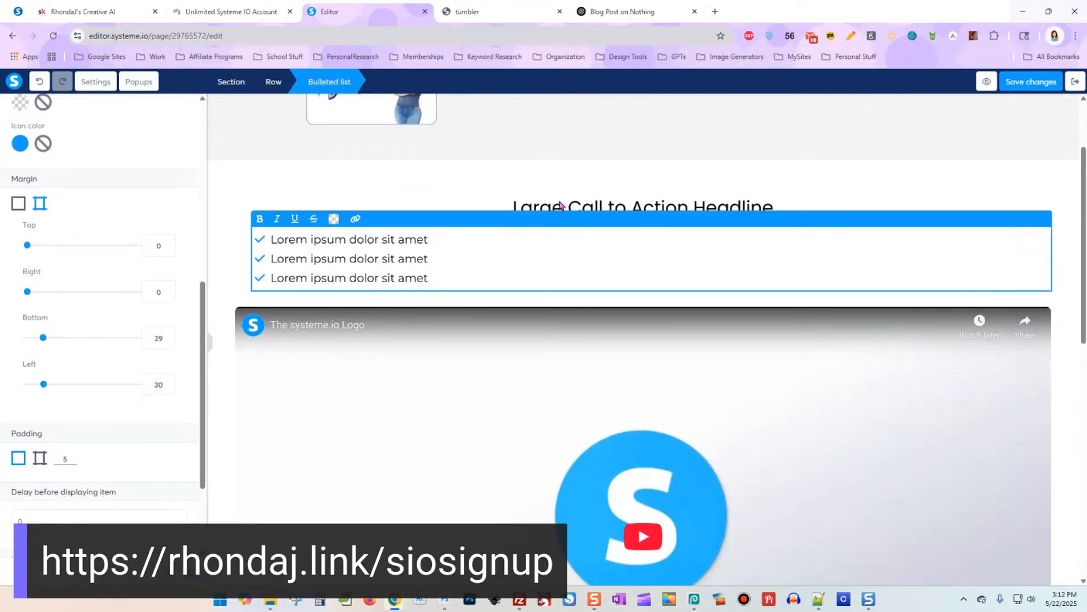
pyautogui.click(562, 177)
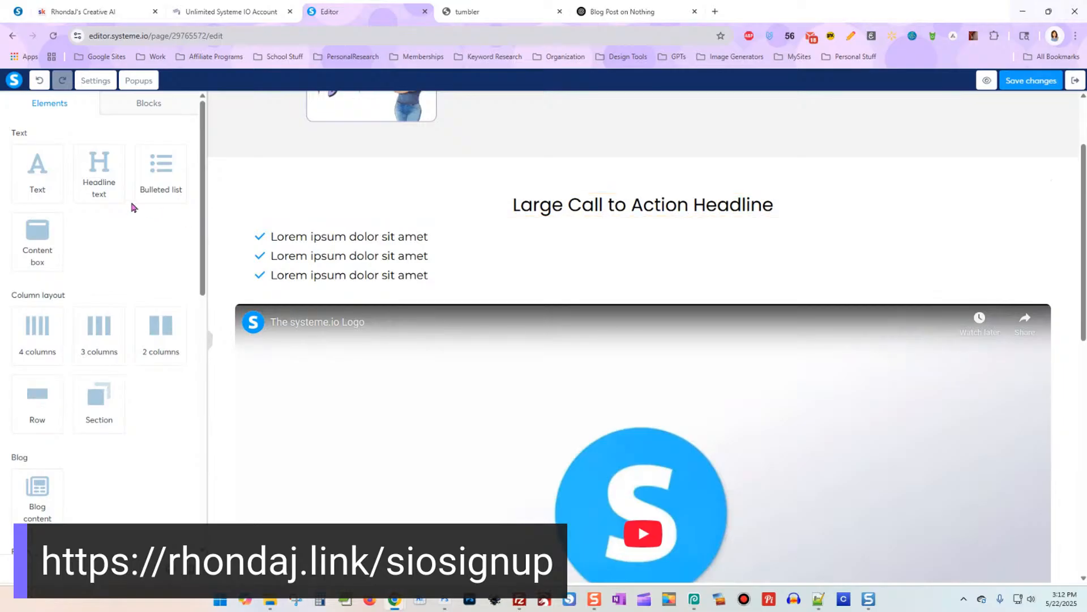
# Step: Add a second headline text element below the bulleted list and a content box directly beneath that headline
pyautogui.moveTo(99, 165); pyautogui.dragTo(566, 293)
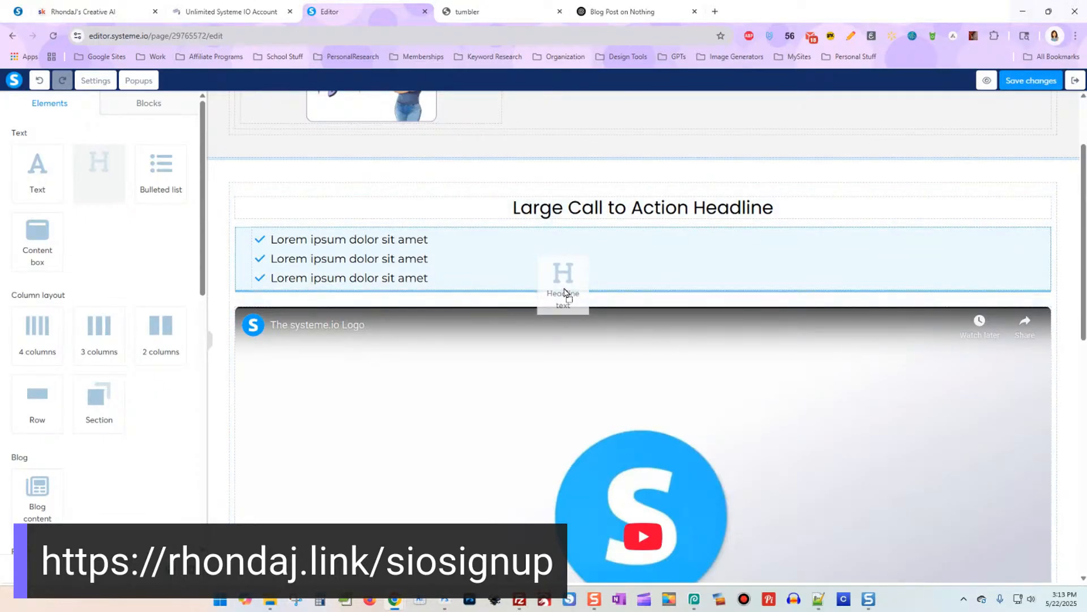
pyautogui.moveTo(565, 292); pyautogui.dragTo(564, 291)
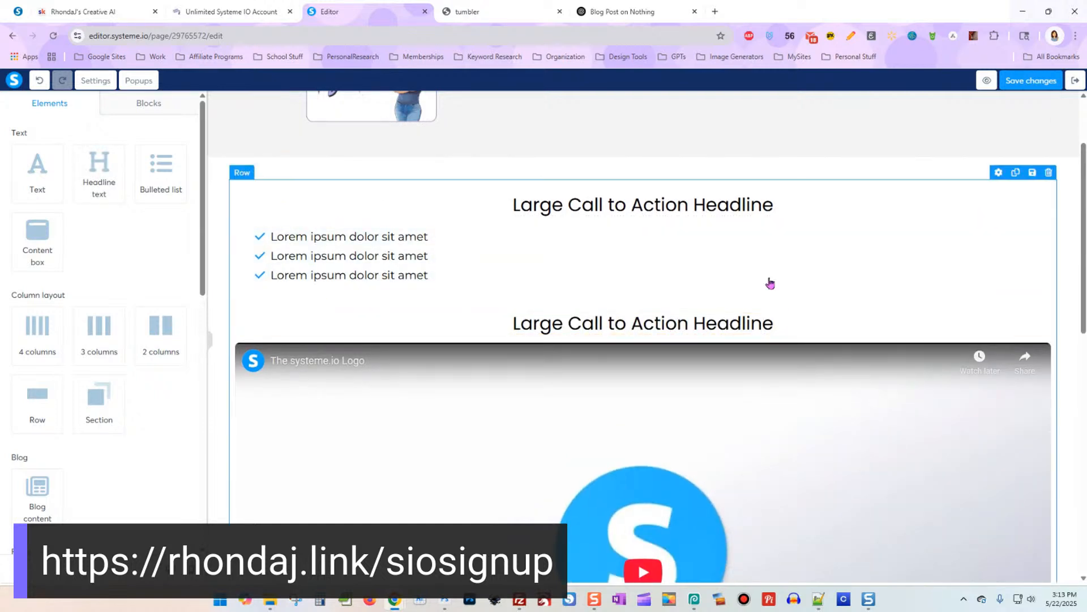
pyautogui.moveTo(28, 225); pyautogui.dragTo(455, 324)
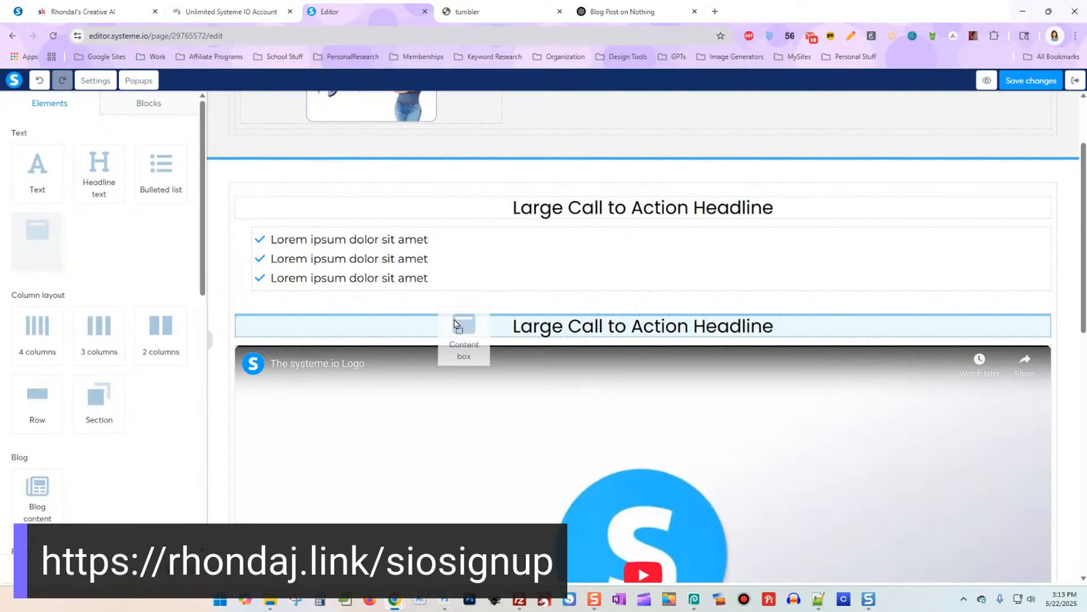
pyautogui.moveTo(455, 324); pyautogui.dragTo(457, 340)
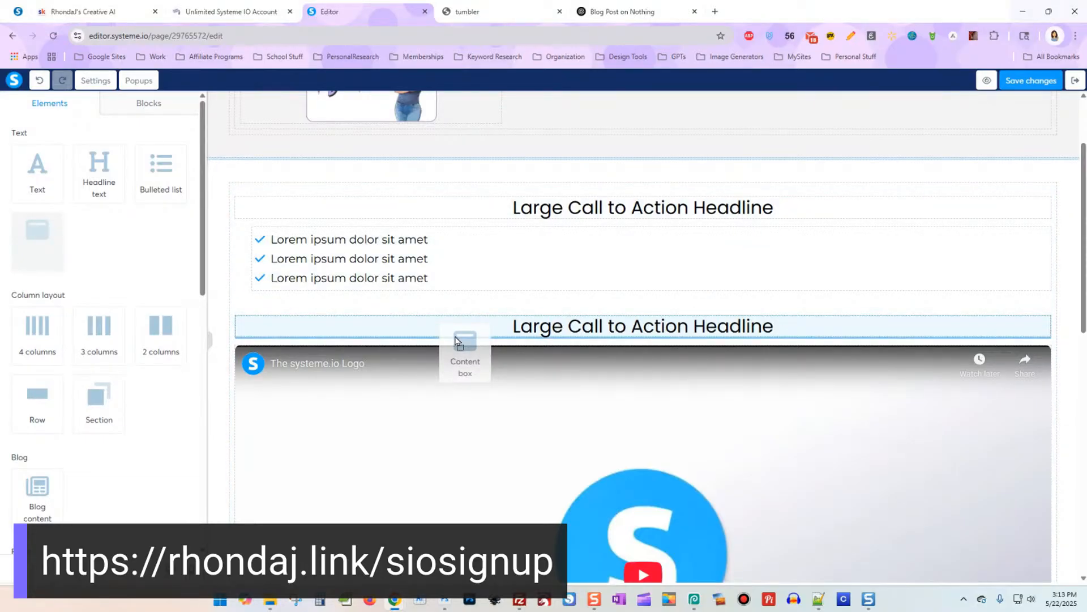
pyautogui.moveTo(456, 340); pyautogui.dragTo(456, 341)
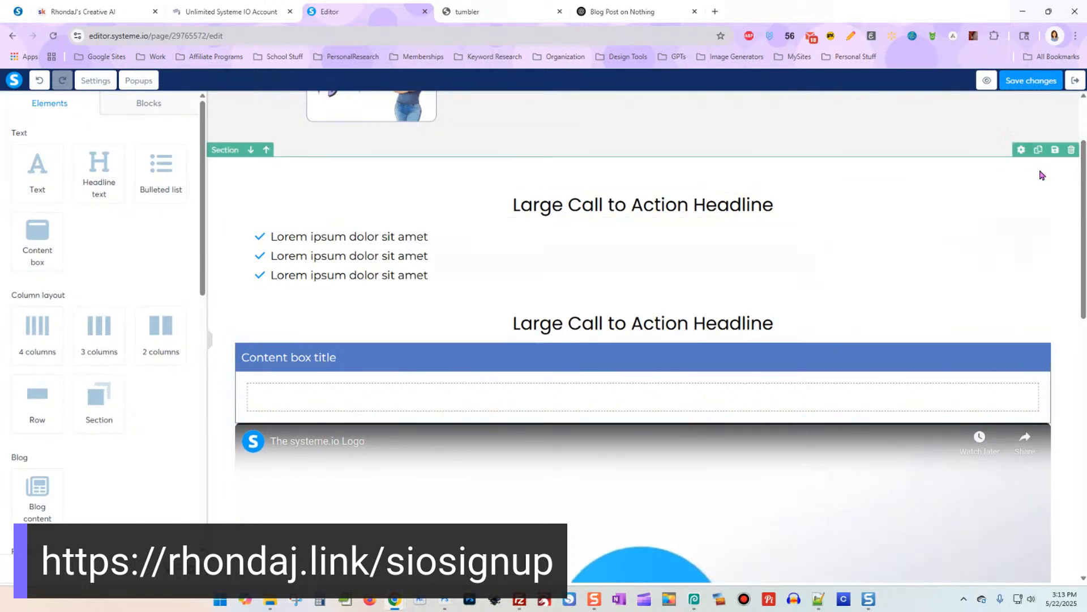
# Step: Delete the whole section above the blog content that holds the headlines, bulleted list, content box and video
pyautogui.click(1072, 150)
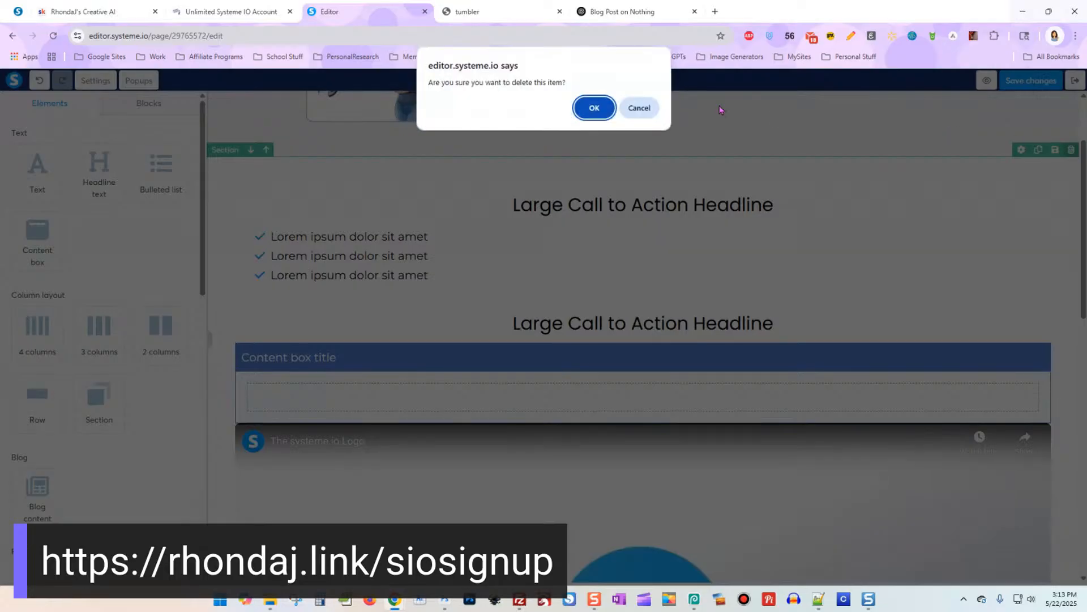
pyautogui.click(595, 104)
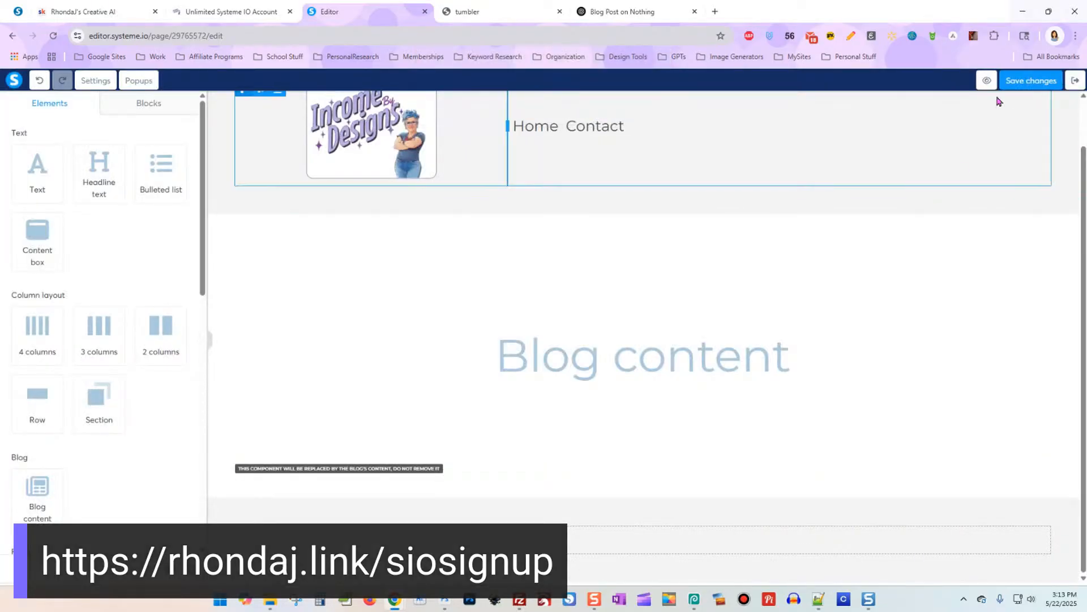
# Step: Save the blog layout changes and exit the editor to the blog's posts list
pyautogui.click(1028, 81)
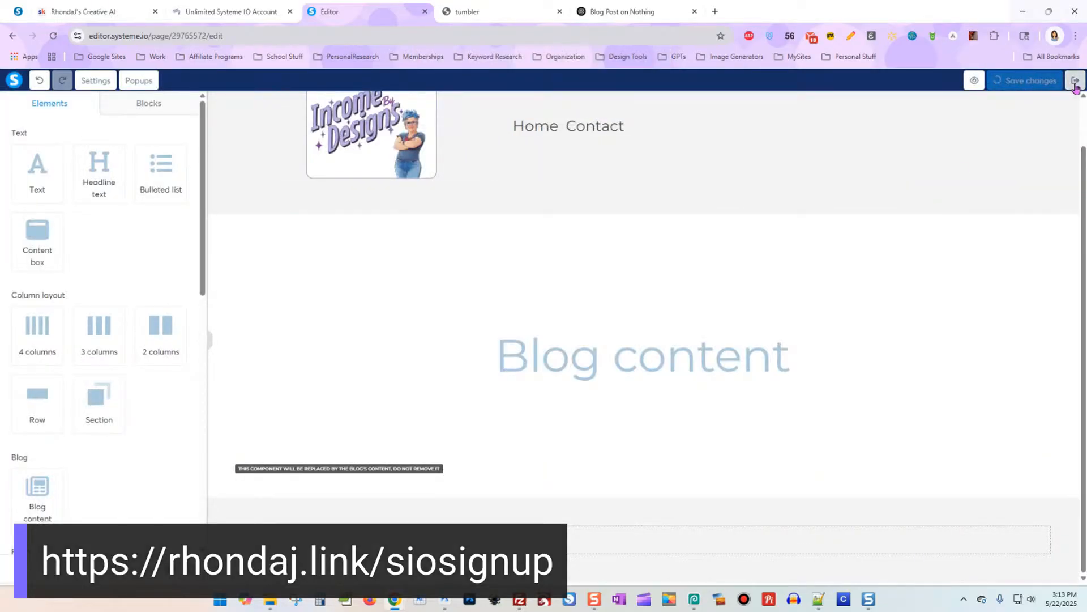
pyautogui.click(1075, 81)
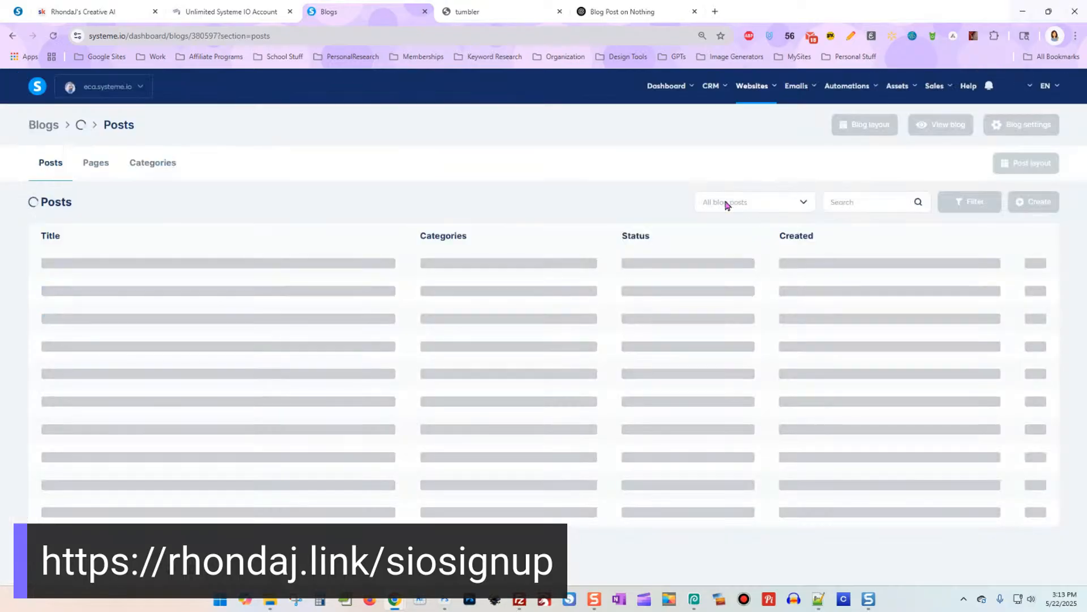